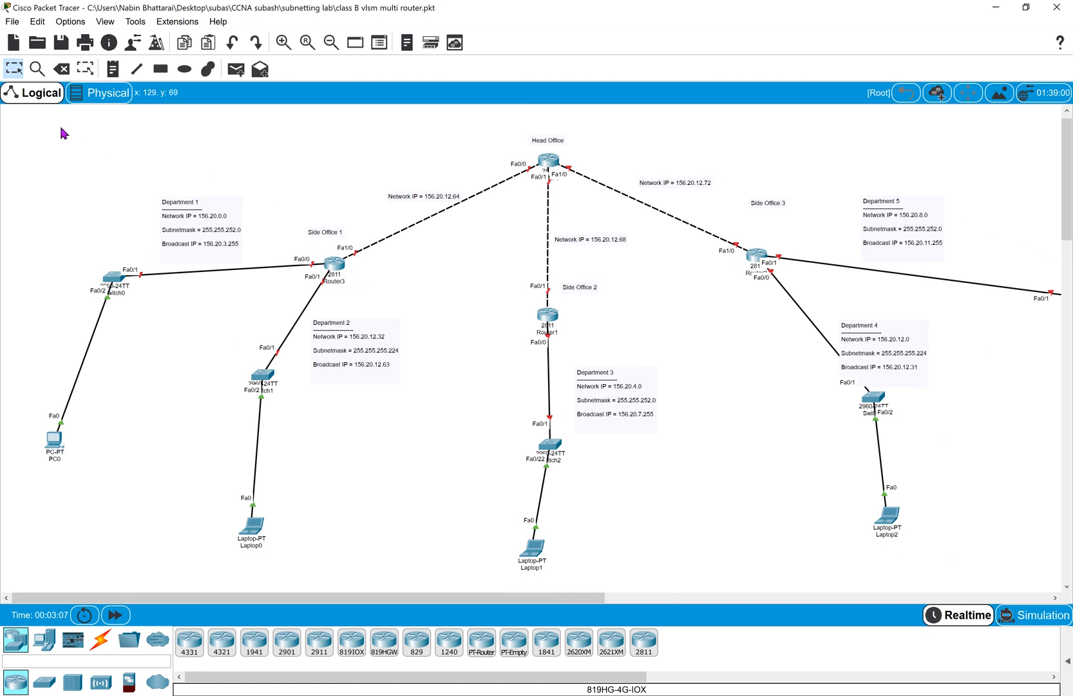
Switch from the router topology to the OneNote page "vlsm pratical Class".
{"action": "left_click_drag", "start_coordinate": [58, 125], "coordinate": [1016, 568]}
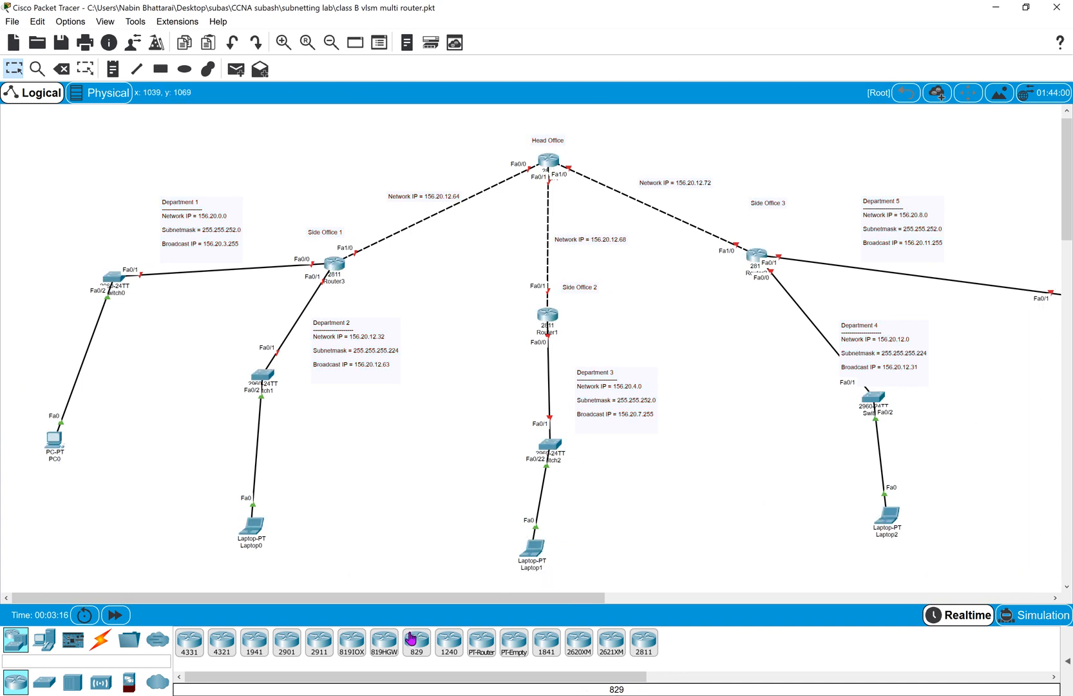
{"action": "left_click", "coordinate": [377, 695]}
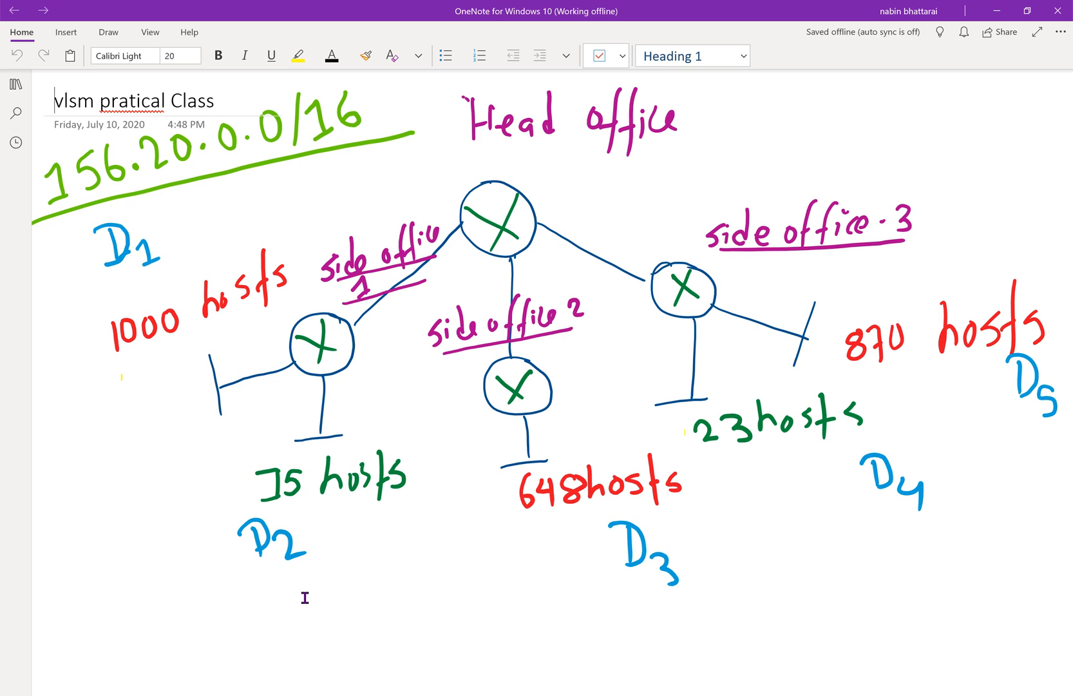
Circle the Head office in red and the three side offices with the yellow highlighter, undoing all these marks.
{"action": "mouse_move", "coordinate": [433, 219]}
{"action": "left_mouse_down"}
{"action": "mouse_move", "coordinate": [443, 247]}
{"action": "mouse_move", "coordinate": [687, 208]}
{"action": "mouse_move", "coordinate": [670, 71]}
{"action": "mouse_move", "coordinate": [426, 178]}
{"action": "left_mouse_up"}
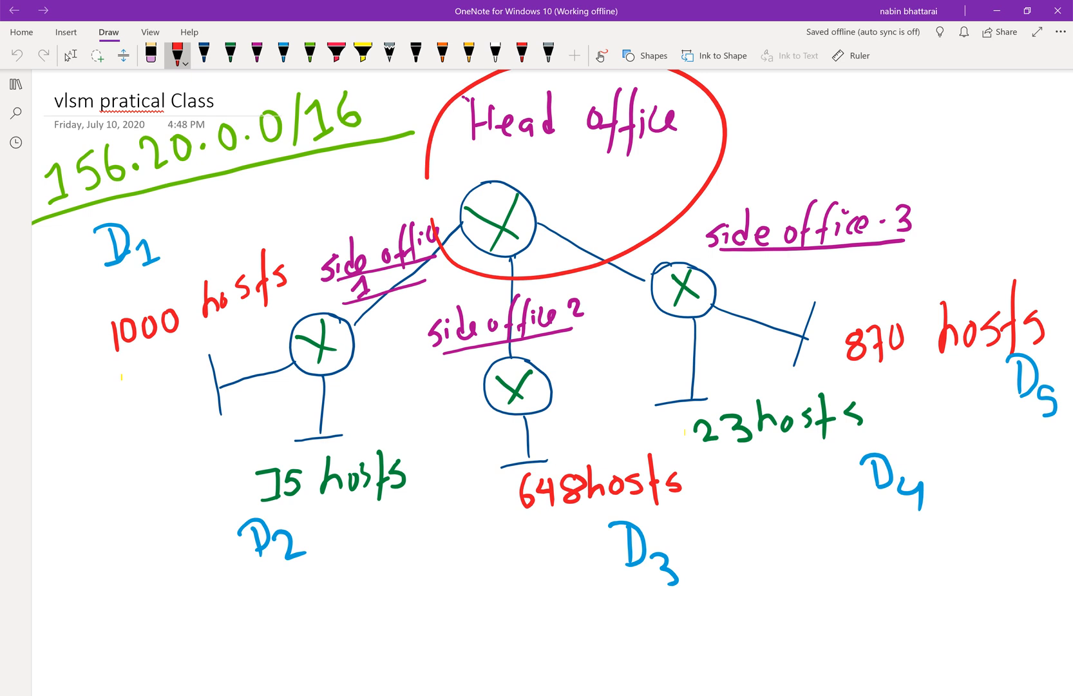
{"action": "key", "text": "ctrl+z"}
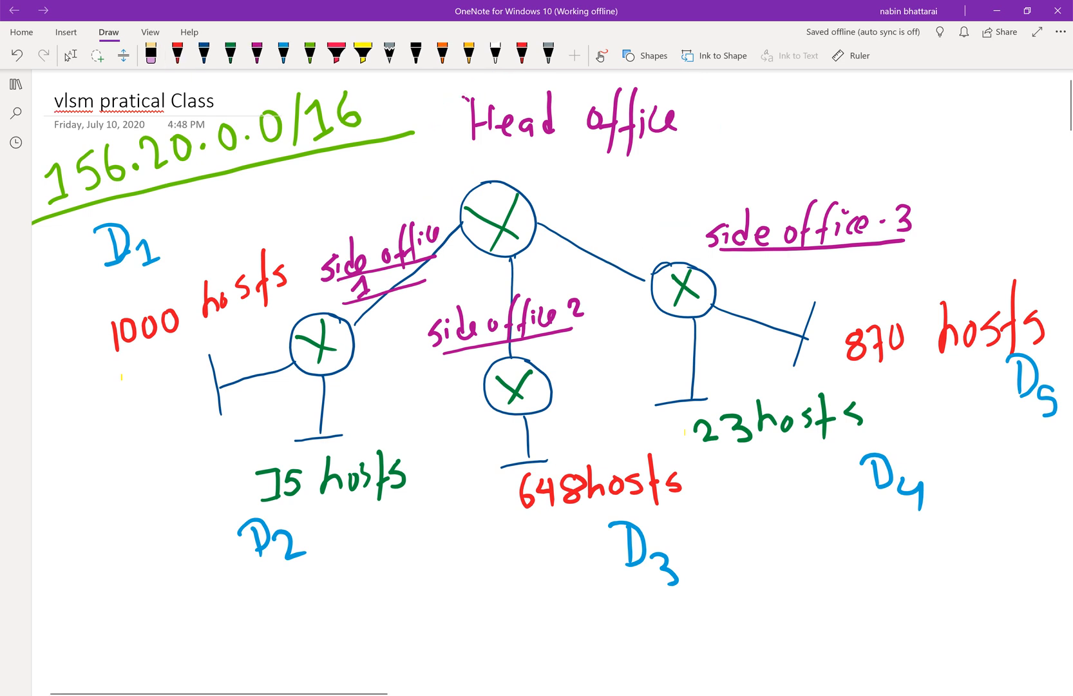
{"action": "left_click", "coordinate": [363, 55]}
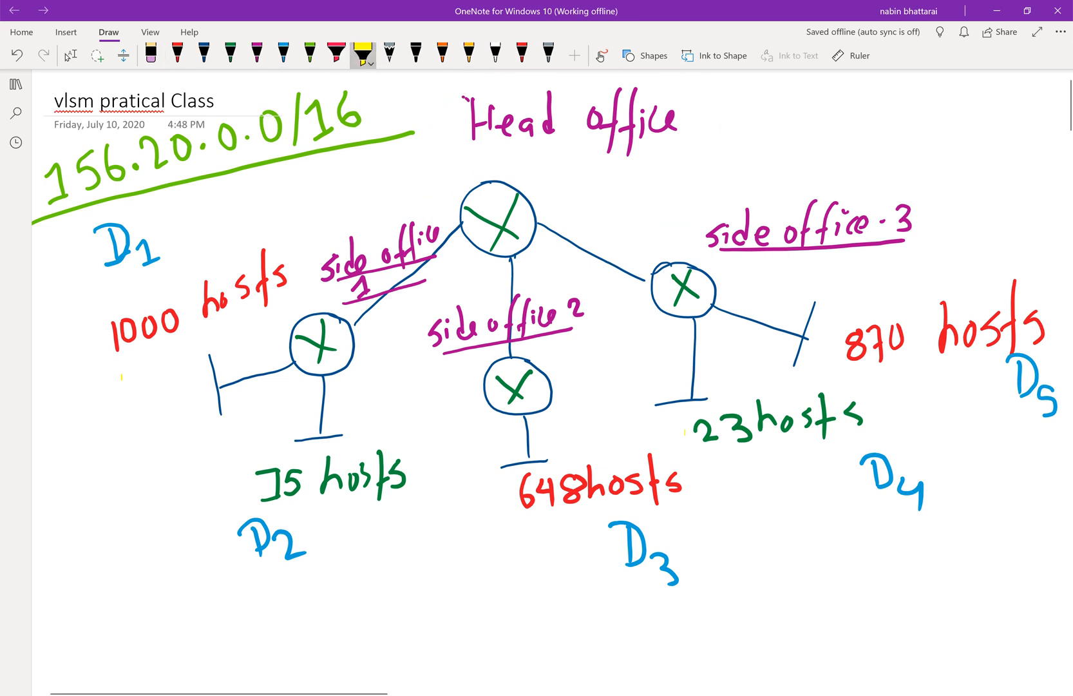
{"action": "mouse_move", "coordinate": [431, 210]}
{"action": "left_mouse_down"}
{"action": "mouse_move", "coordinate": [242, 232]}
{"action": "mouse_move", "coordinate": [88, 402]}
{"action": "mouse_move", "coordinate": [309, 512]}
{"action": "mouse_move", "coordinate": [429, 261]}
{"action": "mouse_move", "coordinate": [432, 206]}
{"action": "left_mouse_up"}
{"action": "mouse_move", "coordinate": [543, 275]}
{"action": "left_mouse_down"}
{"action": "mouse_move", "coordinate": [452, 295]}
{"action": "mouse_move", "coordinate": [494, 553]}
{"action": "mouse_move", "coordinate": [664, 487]}
{"action": "mouse_move", "coordinate": [574, 284]}
{"action": "mouse_move", "coordinate": [550, 267]}
{"action": "left_mouse_up"}
{"action": "mouse_move", "coordinate": [786, 187]}
{"action": "left_mouse_down"}
{"action": "mouse_move", "coordinate": [701, 210]}
{"action": "mouse_move", "coordinate": [680, 419]}
{"action": "mouse_move", "coordinate": [890, 523]}
{"action": "mouse_move", "coordinate": [1048, 438]}
{"action": "mouse_move", "coordinate": [998, 235]}
{"action": "mouse_move", "coordinate": [787, 187]}
{"action": "left_mouse_up"}
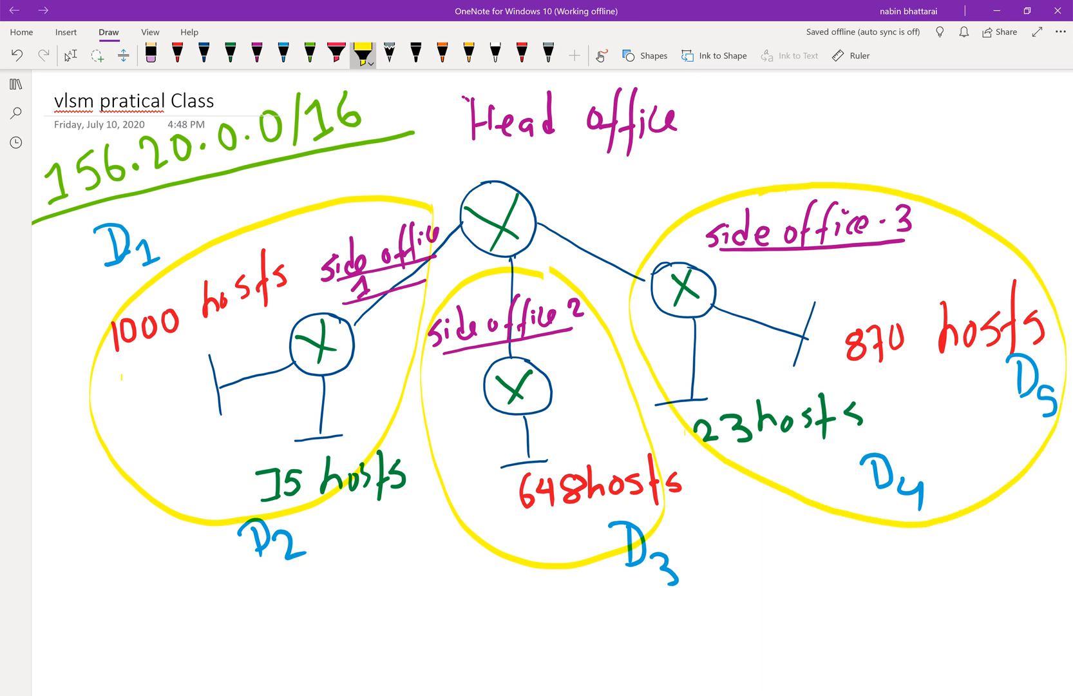
{"action": "key", "text": "ctrl+z"}
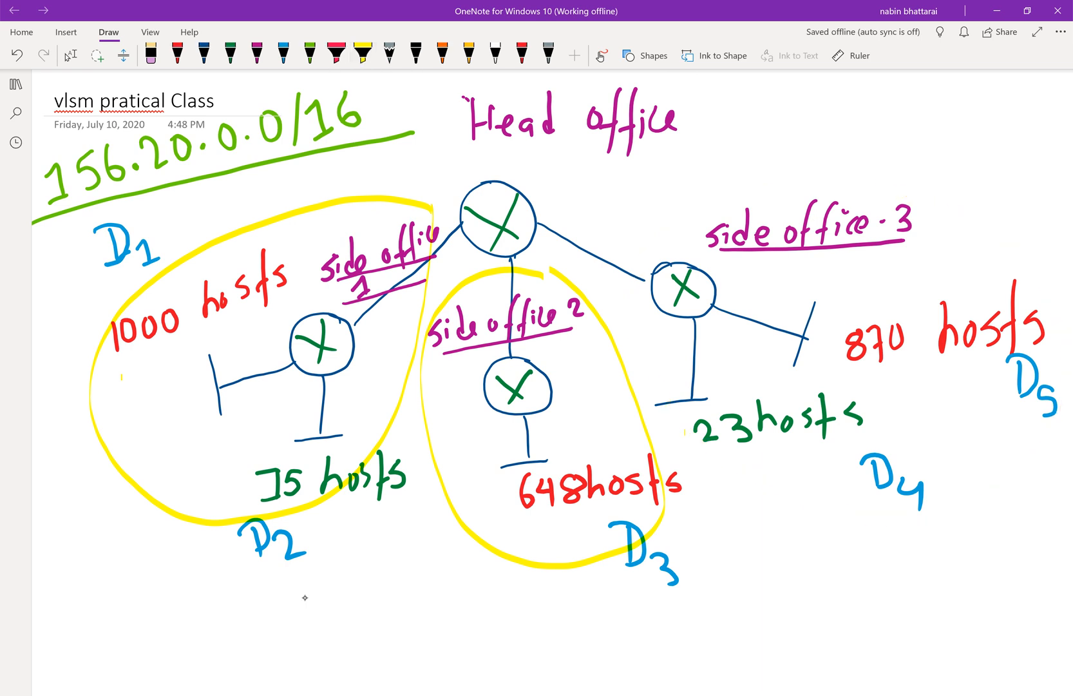
{"action": "key", "text": "ctrl+z"}
{"action": "key", "text": "ctrl+z"}
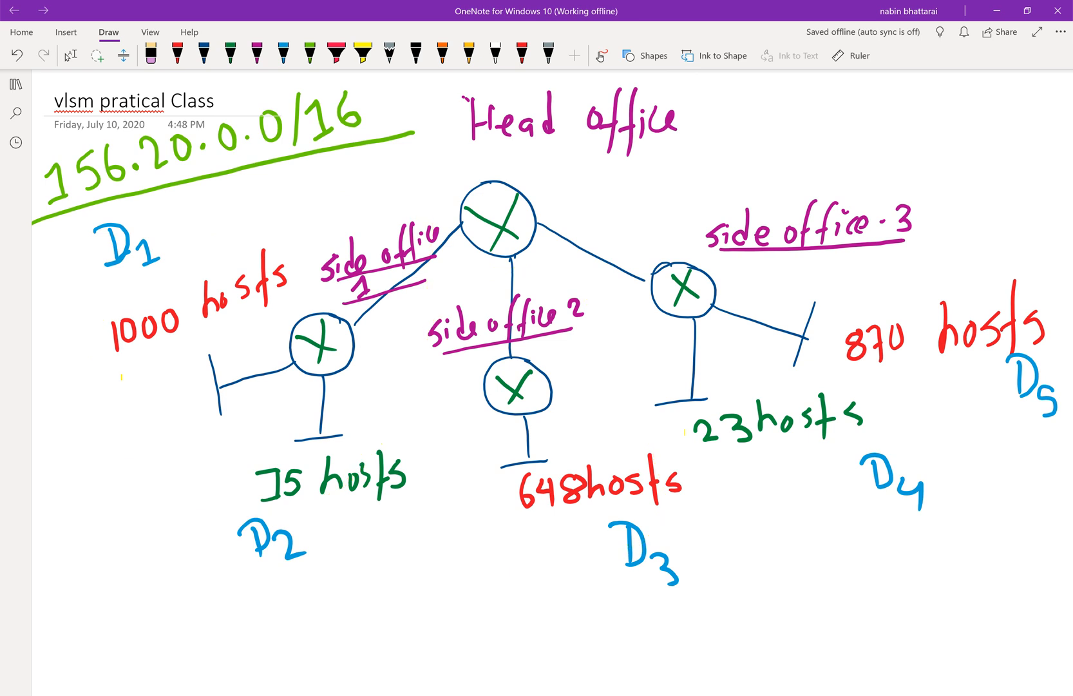
Circle the side office 1 area and the D1 label with the yellow highlighter.
{"action": "left_click", "coordinate": [364, 55]}
{"action": "mouse_move", "coordinate": [344, 224]}
{"action": "left_mouse_down"}
{"action": "mouse_move", "coordinate": [222, 230]}
{"action": "mouse_move", "coordinate": [88, 274]}
{"action": "mouse_move", "coordinate": [71, 509]}
{"action": "mouse_move", "coordinate": [332, 612]}
{"action": "mouse_move", "coordinate": [446, 364]}
{"action": "mouse_move", "coordinate": [341, 217]}
{"action": "left_mouse_up"}
{"action": "mouse_move", "coordinate": [97, 304]}
{"action": "left_mouse_down"}
{"action": "mouse_move", "coordinate": [191, 237]}
{"action": "mouse_move", "coordinate": [79, 230]}
{"action": "mouse_move", "coordinate": [90, 306]}
{"action": "left_mouse_up"}
Change the pink highlighter's color to cyan.
{"action": "left_click", "coordinate": [336, 55]}
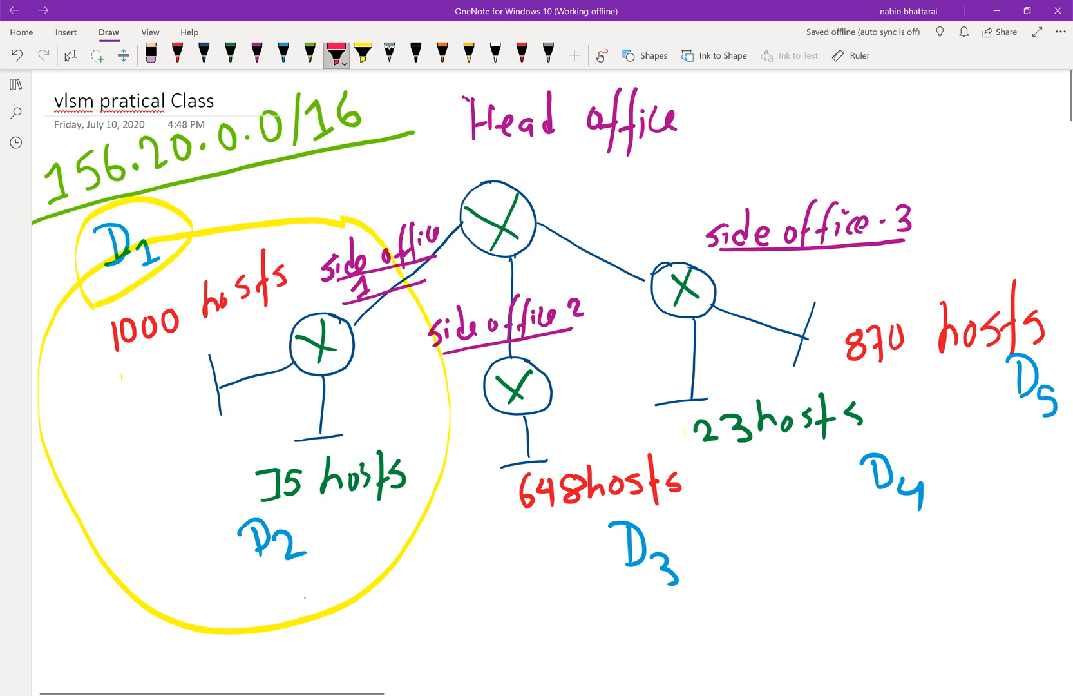
{"action": "left_click", "coordinate": [335, 55]}
{"action": "left_click", "coordinate": [397, 143]}
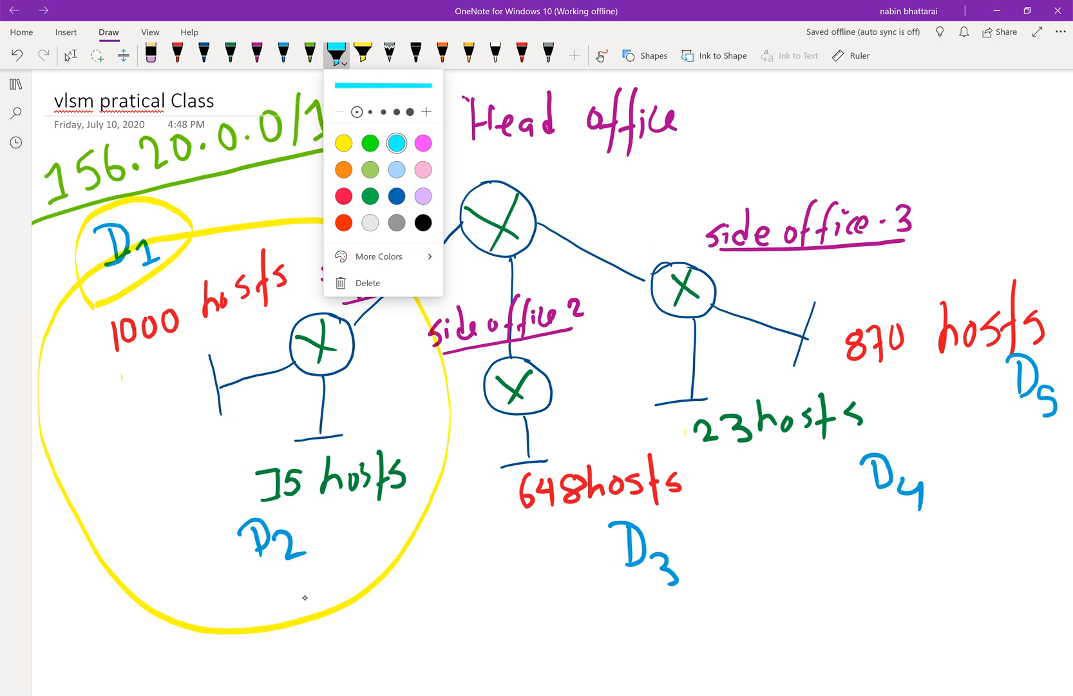
{"action": "left_click", "coordinate": [305, 598]}
Circle the D2 label in cyan, and undo this circle together with the yellow ones around D1 and side office 1.
{"action": "mouse_move", "coordinate": [297, 488]}
{"action": "left_mouse_down"}
{"action": "mouse_move", "coordinate": [278, 623]}
{"action": "mouse_move", "coordinate": [316, 506]}
{"action": "left_mouse_up"}
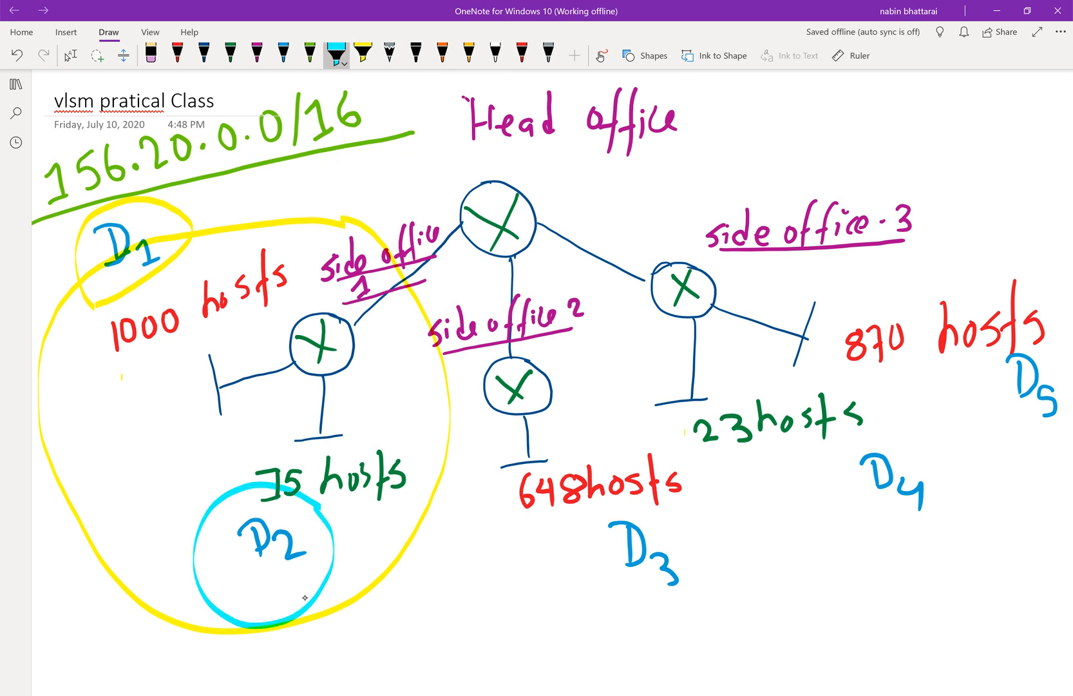
{"action": "key", "text": "ctrl+z"}
{"action": "key", "text": "ctrl+z"}
{"action": "key", "text": "ctrl+z"}
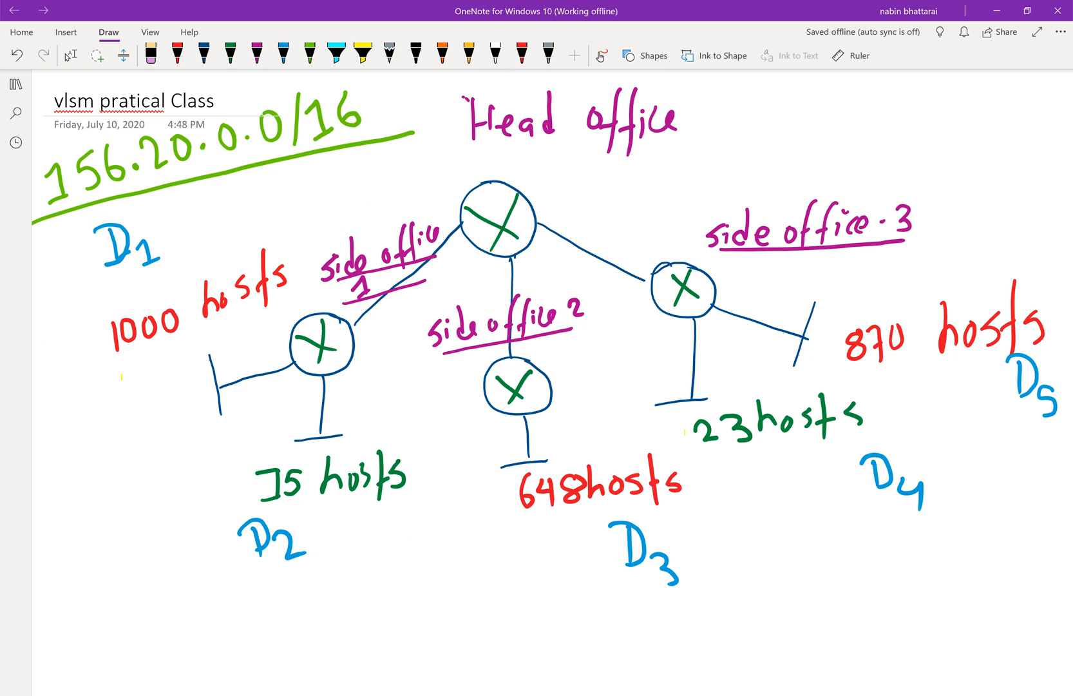
Circle the 648 hosts and D3 labels in cyan, underline 648 hosts, and erase these marks.
{"action": "left_click", "coordinate": [336, 55]}
{"action": "mouse_move", "coordinate": [650, 429]}
{"action": "left_mouse_down"}
{"action": "mouse_move", "coordinate": [617, 422]}
{"action": "mouse_move", "coordinate": [480, 445]}
{"action": "mouse_move", "coordinate": [480, 604]}
{"action": "mouse_move", "coordinate": [593, 641]}
{"action": "mouse_move", "coordinate": [709, 561]}
{"action": "mouse_move", "coordinate": [676, 454]}
{"action": "mouse_move", "coordinate": [649, 427]}
{"action": "left_mouse_up"}
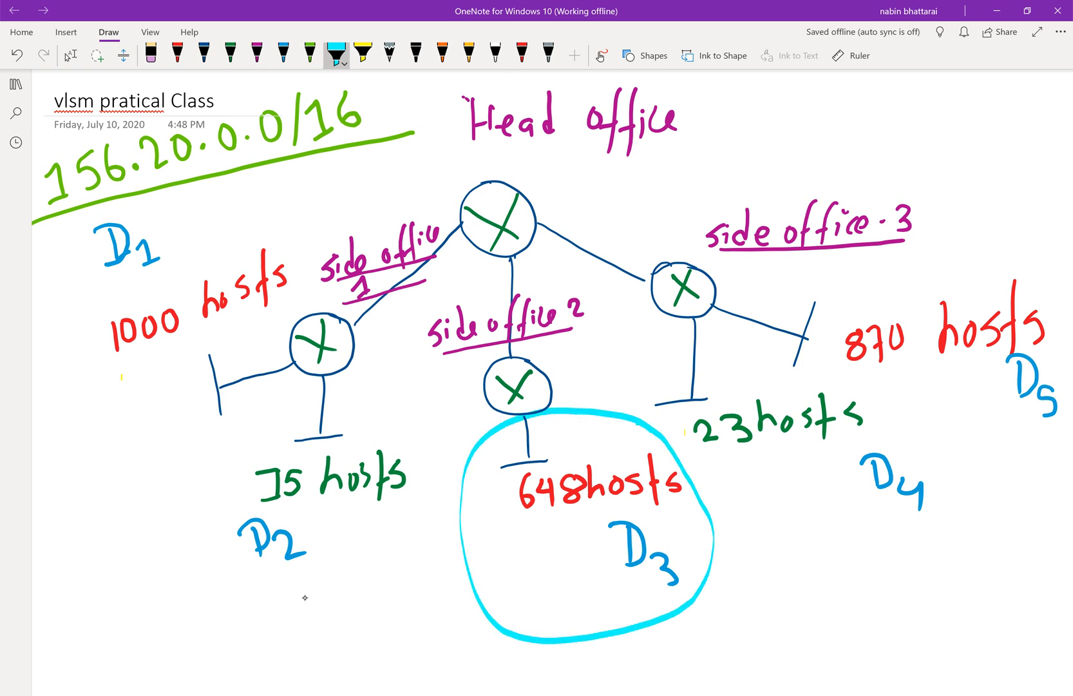
{"action": "left_click_drag", "start_coordinate": [491, 525], "coordinate": [666, 512]}
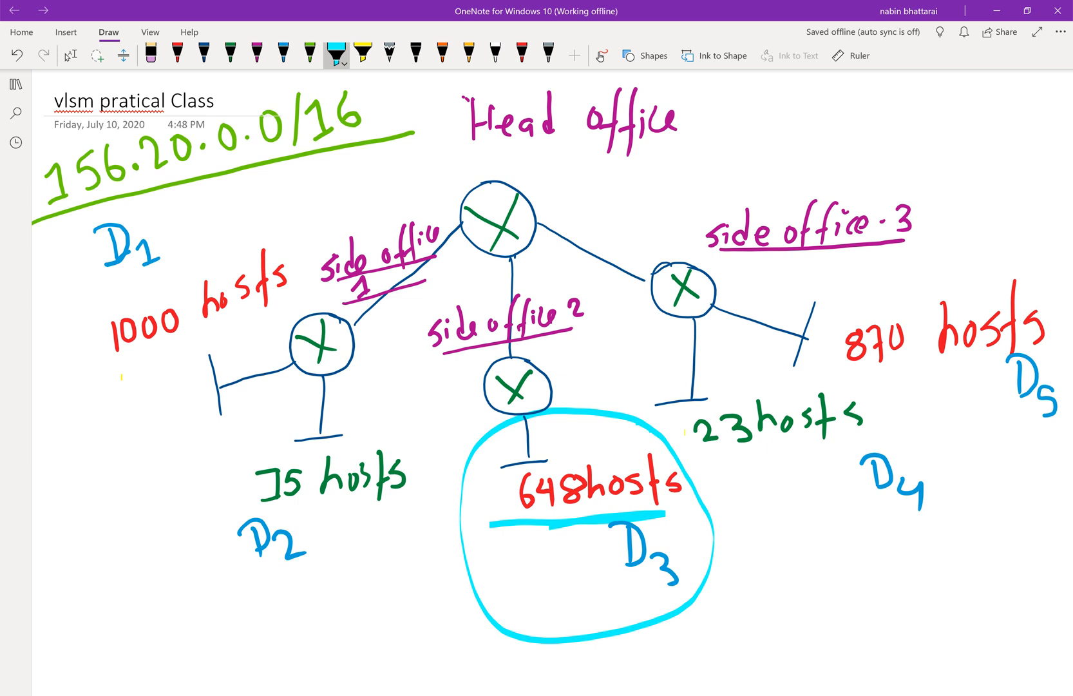
{"action": "left_click_drag", "start_coordinate": [465, 554], "coordinate": [615, 522]}
Circle side office 3 in cyan, and mark its D4 and D5 departments with yellow circles that are undone.
{"action": "left_click", "coordinate": [335, 56]}
{"action": "mouse_move", "coordinate": [945, 184]}
{"action": "left_mouse_down"}
{"action": "mouse_move", "coordinate": [709, 193]}
{"action": "mouse_move", "coordinate": [608, 342]}
{"action": "mouse_move", "coordinate": [737, 518]}
{"action": "mouse_move", "coordinate": [1024, 488]}
{"action": "mouse_move", "coordinate": [1037, 269]}
{"action": "mouse_move", "coordinate": [927, 174]}
{"action": "left_mouse_up"}
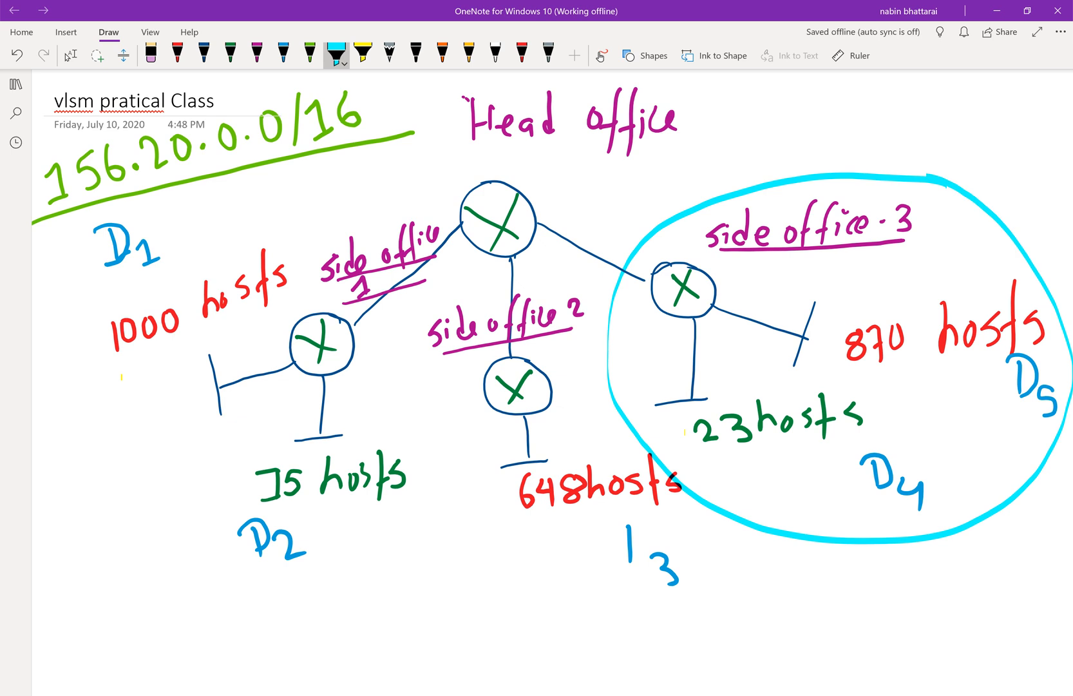
{"action": "left_click", "coordinate": [363, 56]}
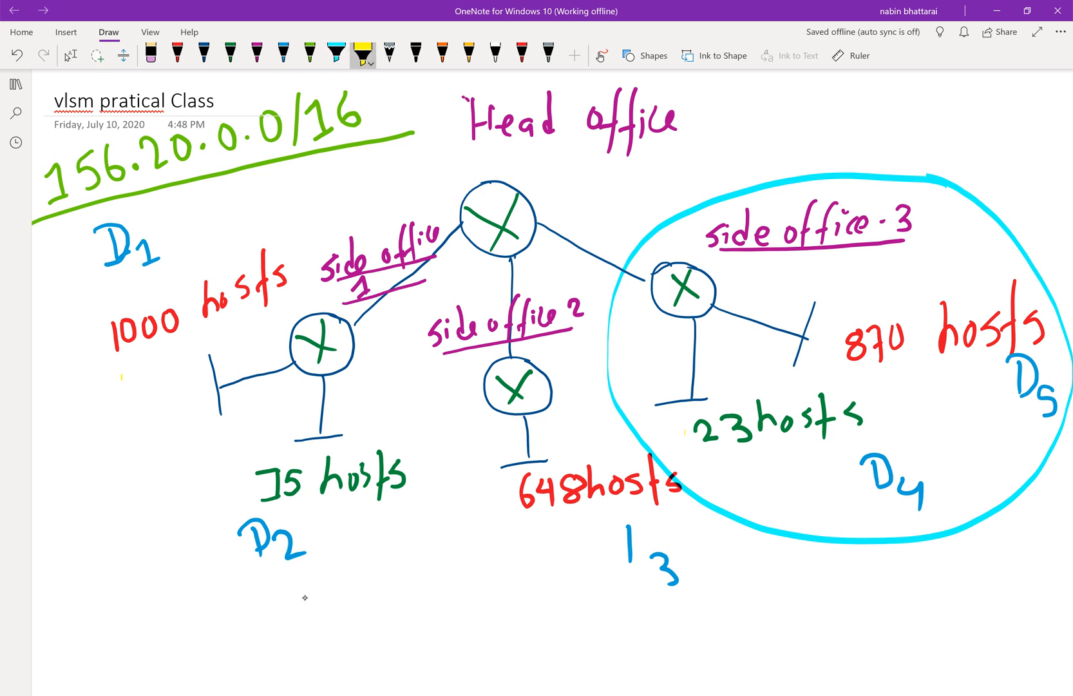
{"action": "mouse_move", "coordinate": [895, 409]}
{"action": "left_mouse_down"}
{"action": "mouse_move", "coordinate": [667, 394]}
{"action": "mouse_move", "coordinate": [911, 544]}
{"action": "mouse_move", "coordinate": [907, 425]}
{"action": "left_mouse_up"}
{"action": "mouse_move", "coordinate": [1042, 287]}
{"action": "left_mouse_down"}
{"action": "mouse_move", "coordinate": [885, 269]}
{"action": "mouse_move", "coordinate": [955, 405]}
{"action": "mouse_move", "coordinate": [1070, 386]}
{"action": "mouse_move", "coordinate": [1008, 285]}
{"action": "left_mouse_up"}
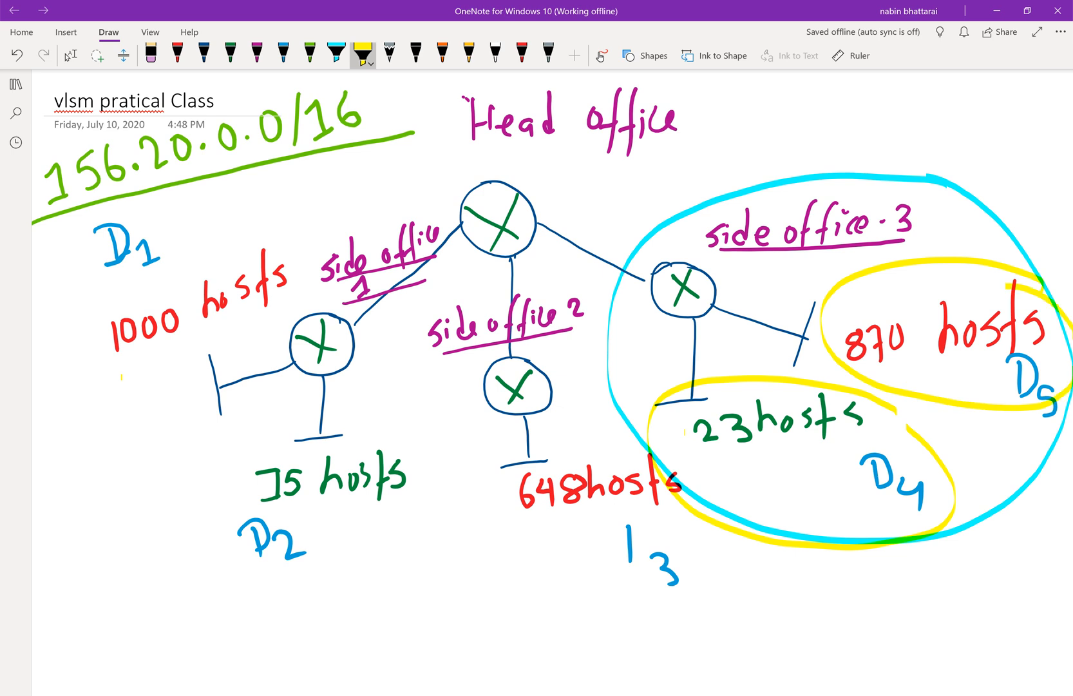
{"action": "key", "text": "ctrl+z"}
{"action": "key", "text": "ctrl+z"}
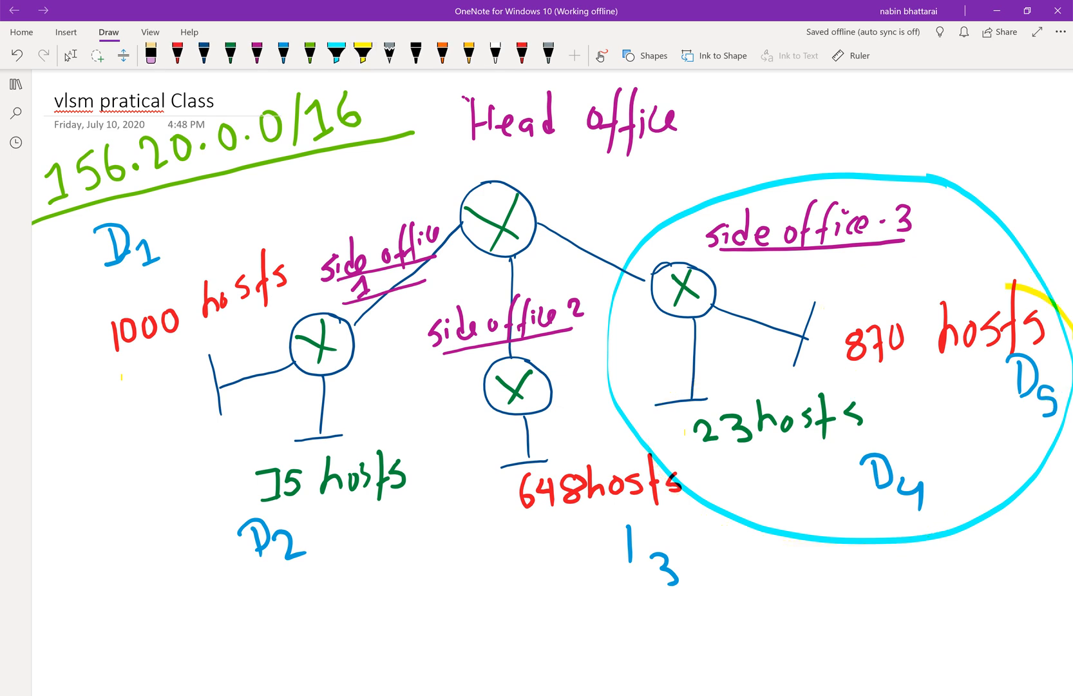
Circle the 23 hosts and 870 hosts departments in yellow again, undoing them along with the cyan circle around side office 3.
{"action": "left_click", "coordinate": [363, 55]}
{"action": "mouse_move", "coordinate": [902, 423]}
{"action": "left_mouse_down"}
{"action": "mouse_move", "coordinate": [832, 386]}
{"action": "mouse_move", "coordinate": [726, 384]}
{"action": "mouse_move", "coordinate": [680, 445]}
{"action": "mouse_move", "coordinate": [882, 427]}
{"action": "mouse_move", "coordinate": [890, 416]}
{"action": "left_mouse_up"}
{"action": "key", "text": "ctrl+z"}
{"action": "left_click", "coordinate": [363, 55]}
{"action": "mouse_move", "coordinate": [1047, 280]}
{"action": "left_mouse_down"}
{"action": "mouse_move", "coordinate": [924, 265]}
{"action": "mouse_move", "coordinate": [855, 395]}
{"action": "mouse_move", "coordinate": [1010, 413]}
{"action": "mouse_move", "coordinate": [1065, 329]}
{"action": "mouse_move", "coordinate": [1018, 277]}
{"action": "left_mouse_up"}
{"action": "key", "text": "ctrl+z"}
{"action": "key", "text": "ctrl+z"}
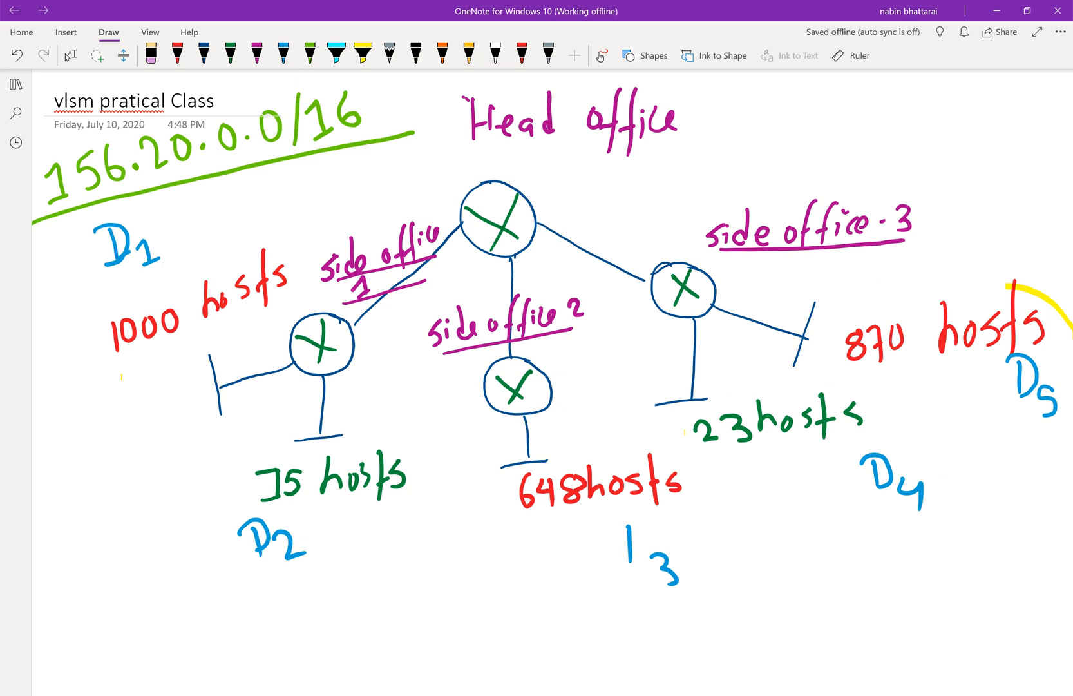
Circle the side office 1 and side office 2 departments with the yellow highlighter.
{"action": "left_click", "coordinate": [363, 56]}
{"action": "mouse_move", "coordinate": [369, 310]}
{"action": "left_mouse_down"}
{"action": "mouse_move", "coordinate": [179, 276]}
{"action": "mouse_move", "coordinate": [178, 583]}
{"action": "mouse_move", "coordinate": [386, 520]}
{"action": "mouse_move", "coordinate": [403, 336]}
{"action": "mouse_move", "coordinate": [363, 296]}
{"action": "left_mouse_up"}
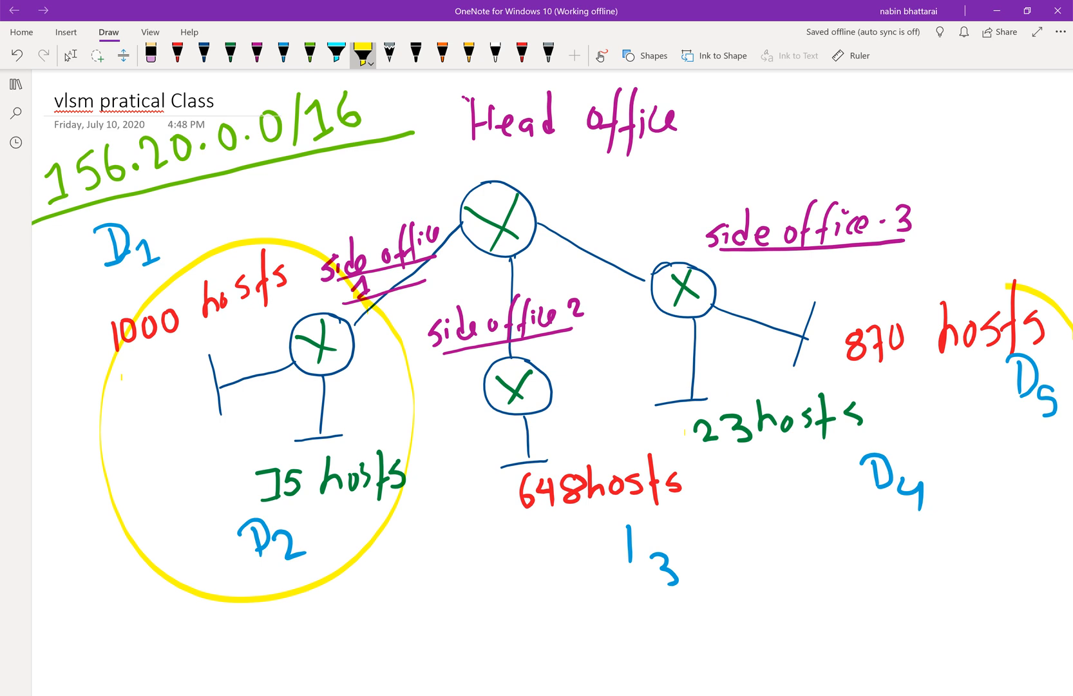
{"action": "mouse_move", "coordinate": [391, 311]}
{"action": "left_mouse_down"}
{"action": "mouse_move", "coordinate": [400, 296]}
{"action": "mouse_move", "coordinate": [455, 273]}
{"action": "mouse_move", "coordinate": [518, 338]}
{"action": "mouse_move", "coordinate": [438, 422]}
{"action": "mouse_move", "coordinate": [488, 572]}
{"action": "mouse_move", "coordinate": [718, 543]}
{"action": "mouse_move", "coordinate": [583, 352]}
{"action": "mouse_move", "coordinate": [530, 348]}
{"action": "left_mouse_up"}
Redraw the erased letter D of the D3 label with the blue pen.
{"action": "mouse_move", "coordinate": [604, 540]}
{"action": "left_mouse_down"}
{"action": "mouse_move", "coordinate": [643, 520]}
{"action": "mouse_move", "coordinate": [631, 562]}
{"action": "left_mouse_up"}
{"action": "left_click", "coordinate": [283, 54]}
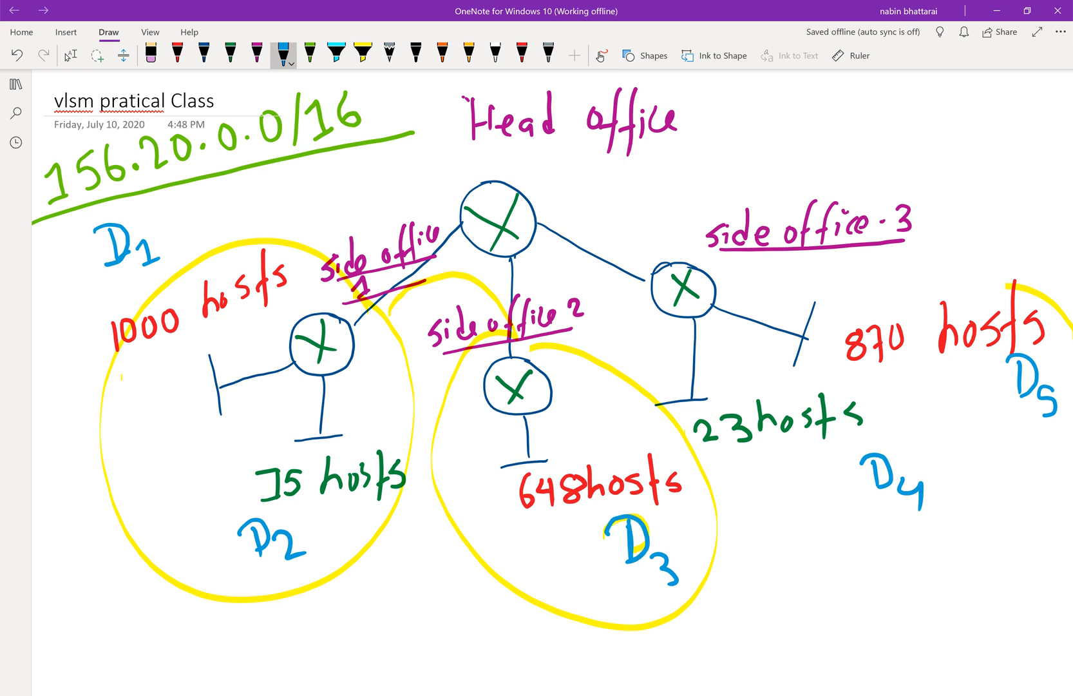
Circle side office 3 in yellow, and undo the yellow circles around all three side offices.
{"action": "left_click", "coordinate": [363, 54]}
{"action": "mouse_move", "coordinate": [976, 207]}
{"action": "left_mouse_down"}
{"action": "mouse_move", "coordinate": [893, 187]}
{"action": "mouse_move", "coordinate": [715, 463]}
{"action": "mouse_move", "coordinate": [1003, 510]}
{"action": "mouse_move", "coordinate": [985, 192]}
{"action": "mouse_move", "coordinate": [960, 181]}
{"action": "left_mouse_up"}
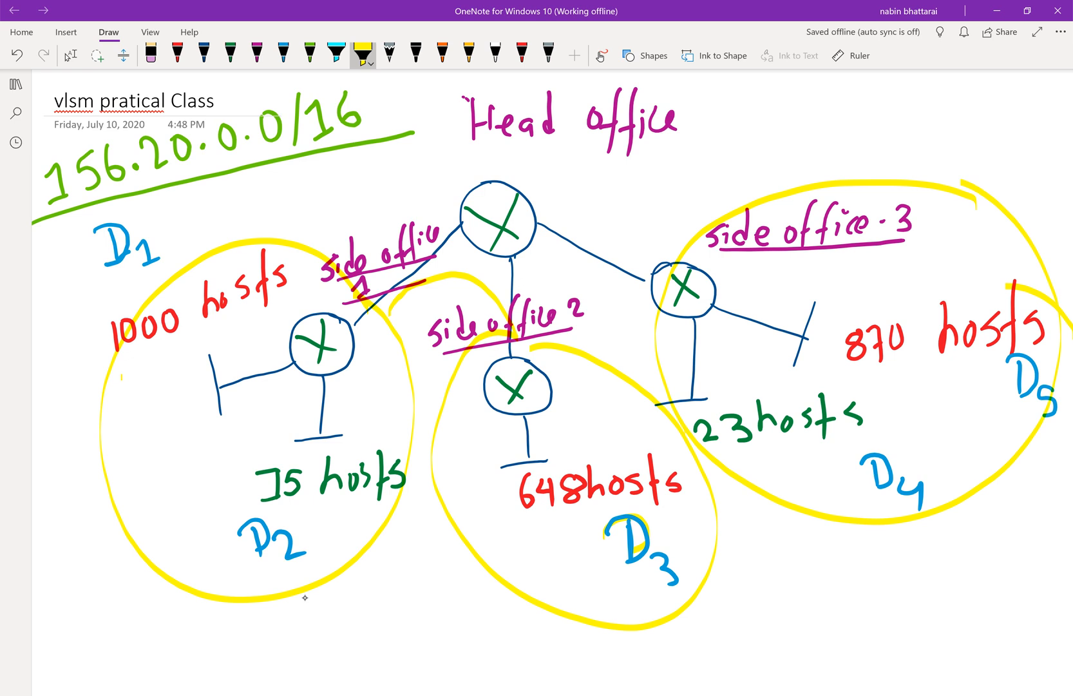
{"action": "key", "text": "ctrl+z"}
{"action": "key", "text": "ctrl+z"}
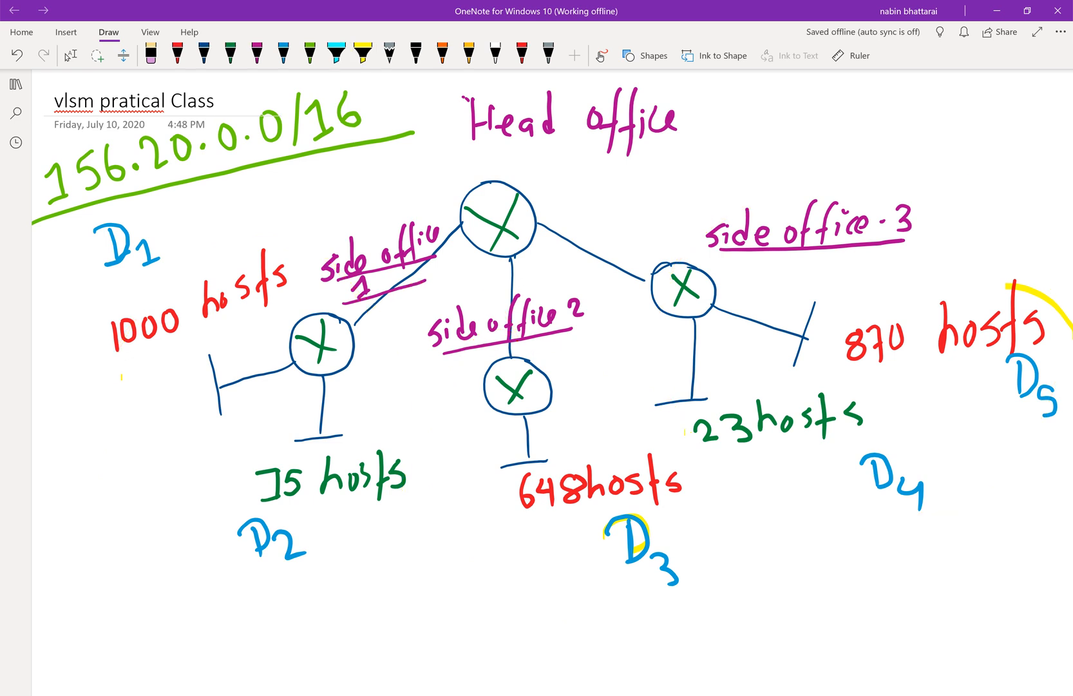
Outline the D1 label and its 1000 hosts with the yellow highlighter.
{"action": "scroll", "coordinate": [551, 382], "scroll_direction": "down", "scroll_amount": 1}
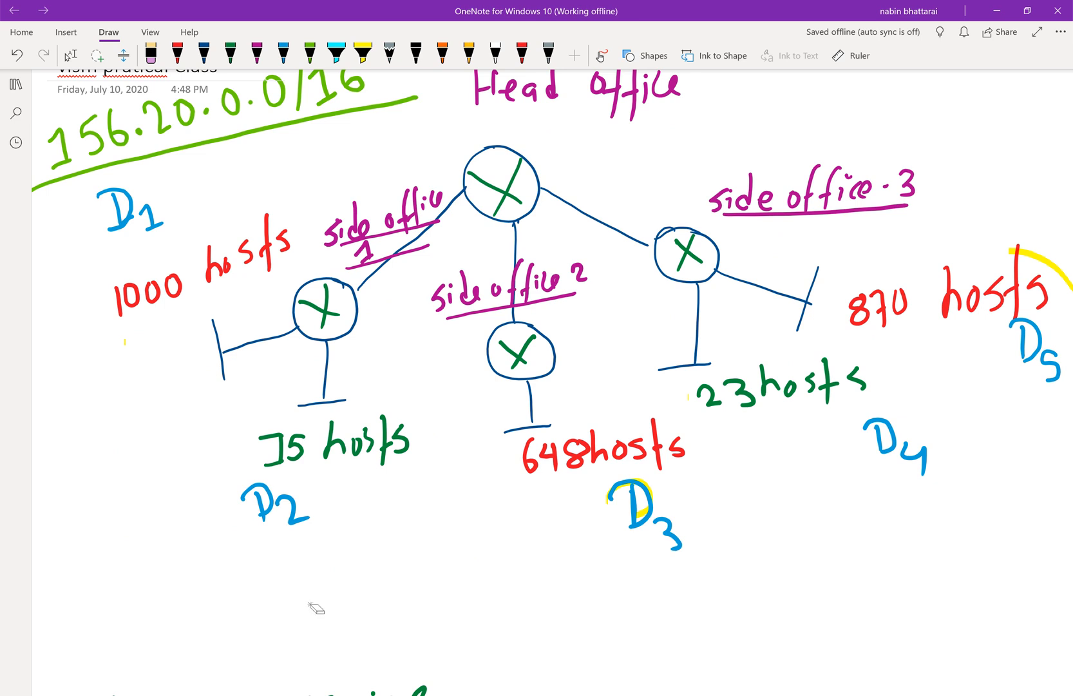
{"action": "scroll", "coordinate": [318, 579], "scroll_direction": "down", "scroll_amount": 1}
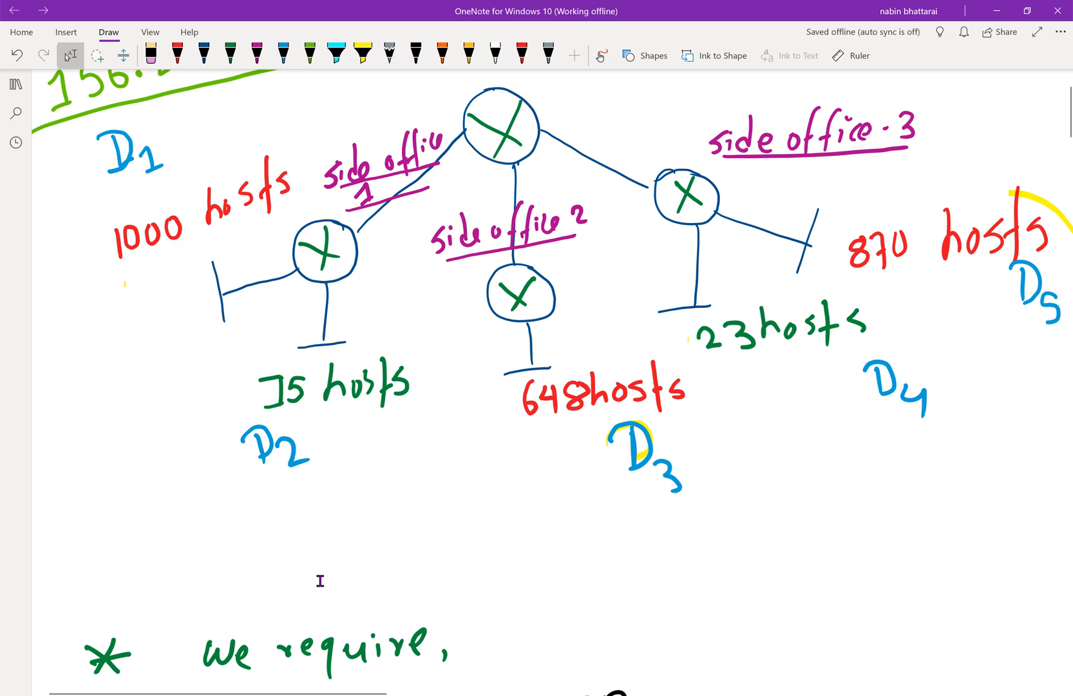
{"action": "scroll", "coordinate": [321, 580], "scroll_direction": "down", "scroll_amount": 1}
{"action": "scroll", "coordinate": [320, 581], "scroll_direction": "down", "scroll_amount": 1}
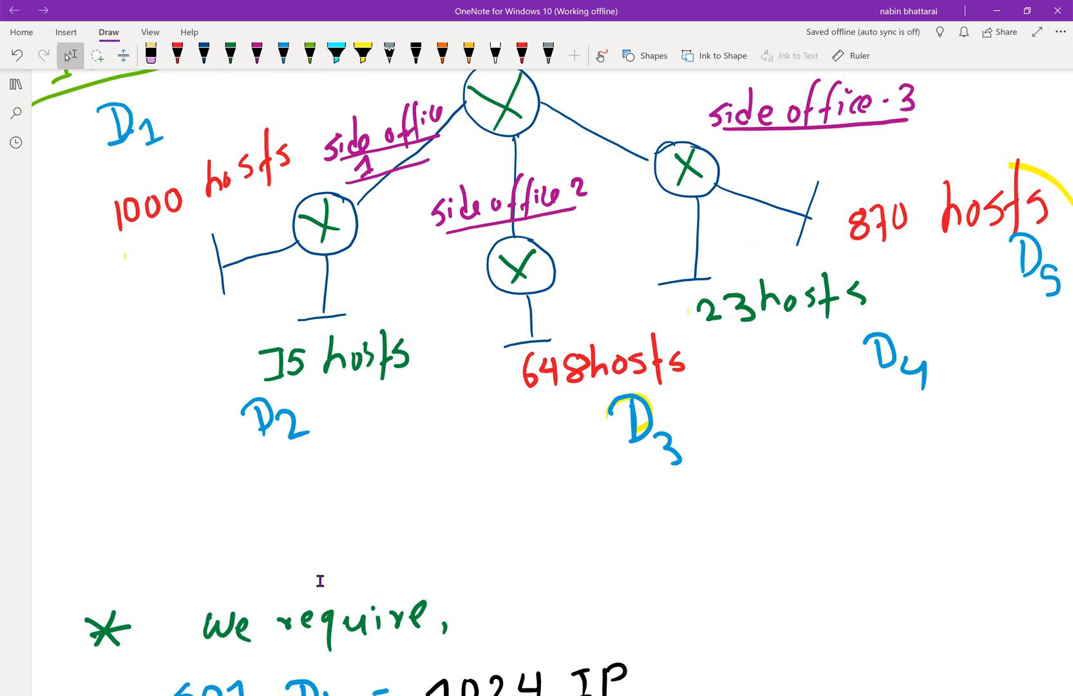
{"action": "scroll", "coordinate": [337, 578], "scroll_direction": "up", "scroll_amount": 1}
{"action": "left_click", "coordinate": [362, 55]}
{"action": "mouse_move", "coordinate": [103, 261]}
{"action": "left_mouse_down"}
{"action": "mouse_move", "coordinate": [208, 247]}
{"action": "mouse_move", "coordinate": [64, 166]}
{"action": "left_mouse_up"}
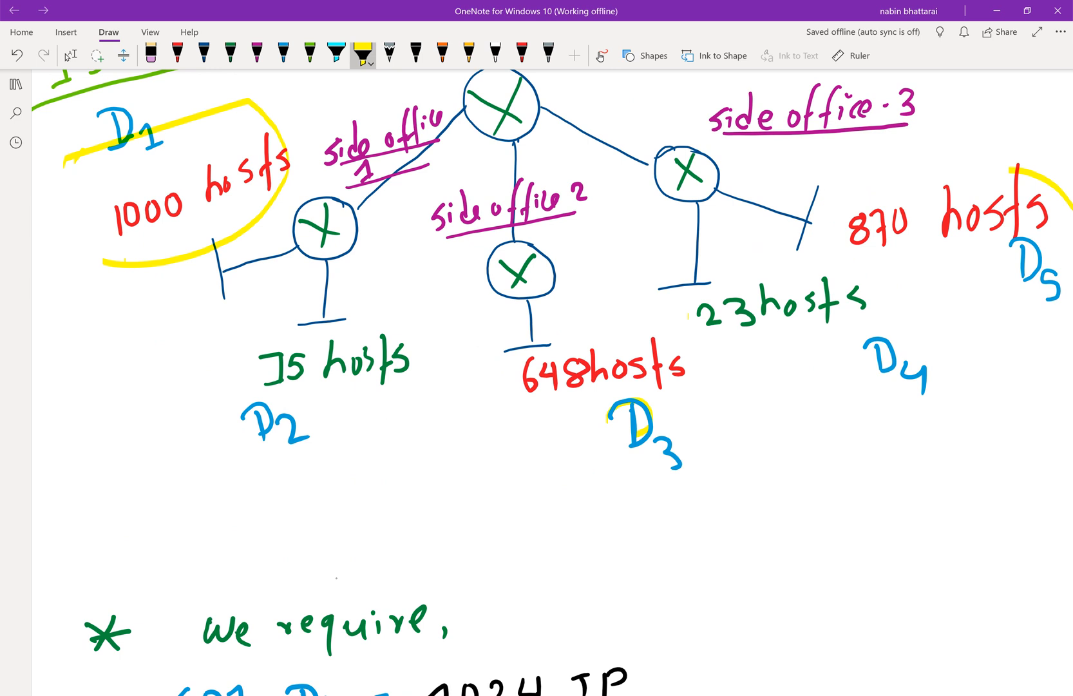
Write "1002 iP" with the purple pen in the blank area below the D3 and D4 labels.
{"action": "left_click", "coordinate": [256, 55]}
{"action": "left_click", "coordinate": [257, 55]}
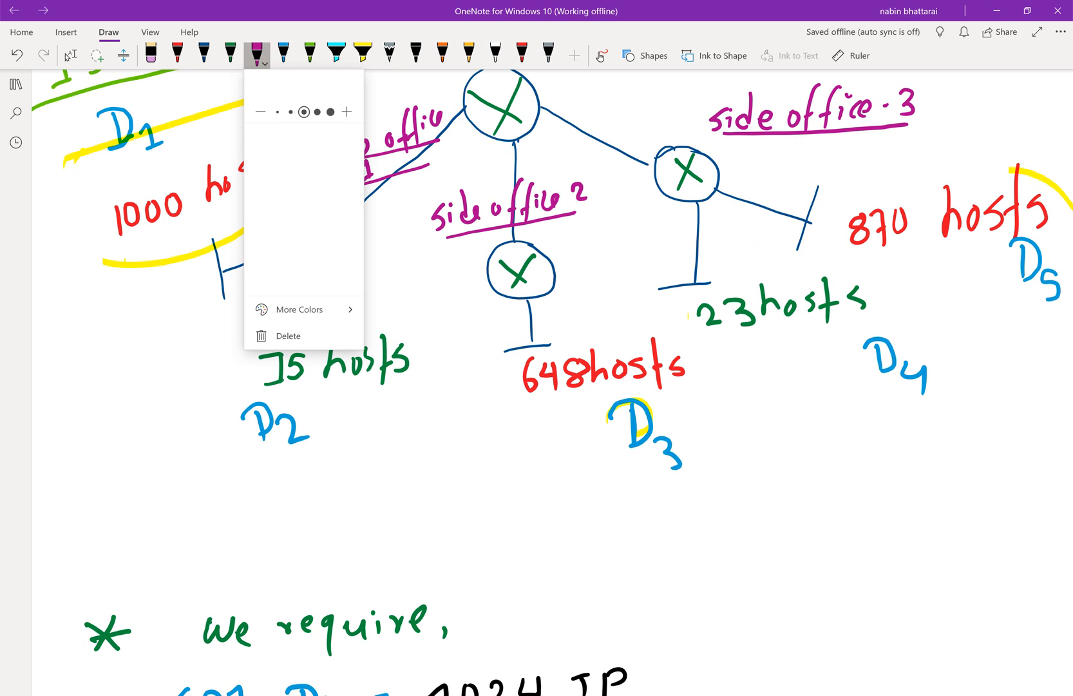
{"action": "left_click", "coordinate": [257, 56]}
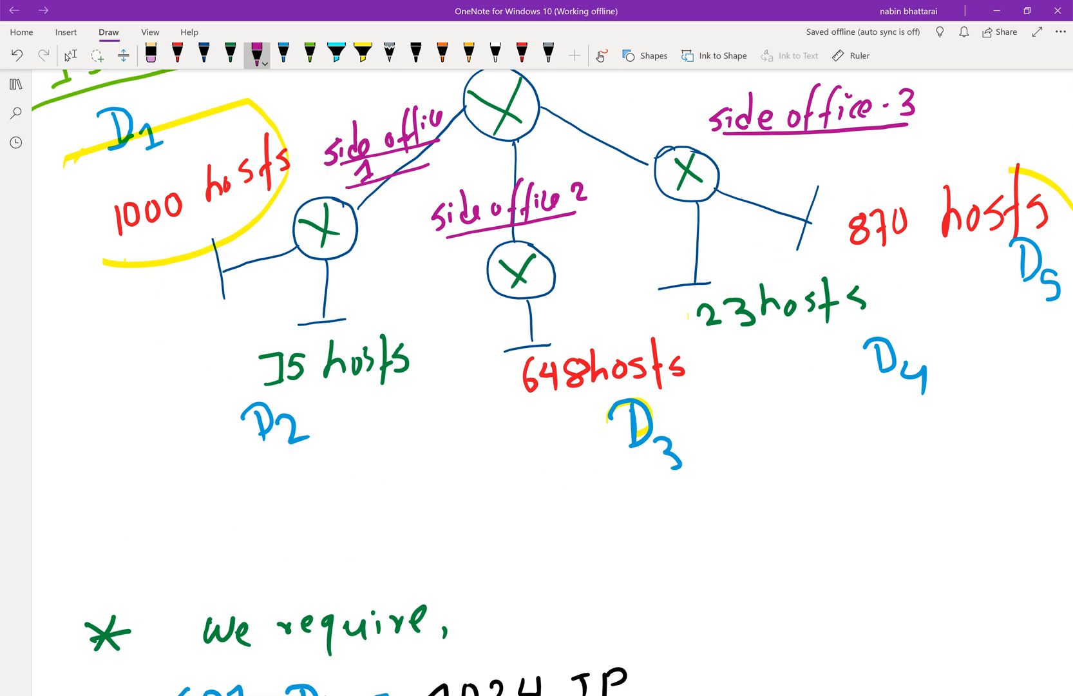
{"action": "mouse_move", "coordinate": [682, 584]}
{"action": "left_mouse_down"}
{"action": "mouse_move", "coordinate": [690, 617]}
{"action": "mouse_move", "coordinate": [711, 577]}
{"action": "mouse_move", "coordinate": [739, 603]}
{"action": "mouse_move", "coordinate": [746, 573]}
{"action": "mouse_move", "coordinate": [799, 600]}
{"action": "left_mouse_up"}
{"action": "left_click_drag", "start_coordinate": [844, 565], "coordinate": [848, 599]}
{"action": "left_click_drag", "start_coordinate": [864, 553], "coordinate": [871, 615]}
{"action": "mouse_move", "coordinate": [866, 556]}
{"action": "left_mouse_down"}
{"action": "mouse_move", "coordinate": [888, 558]}
{"action": "mouse_move", "coordinate": [873, 580]}
{"action": "left_mouse_up"}
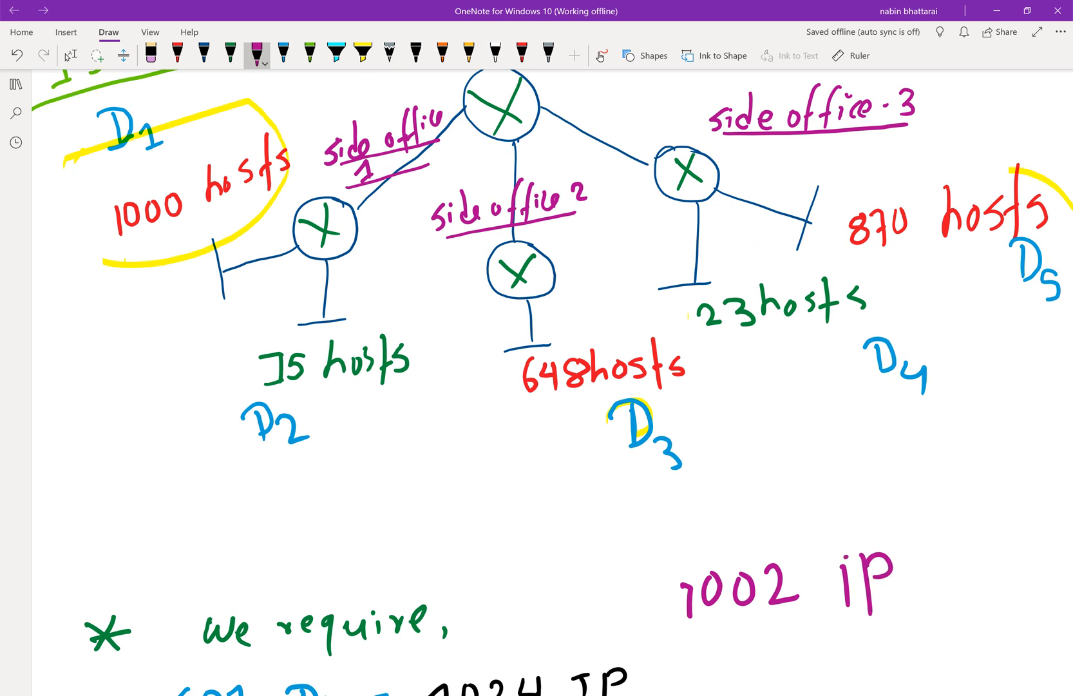
Underline the requirement line "SO1-D1 = 1024 IP" with the purple pen.
{"action": "scroll", "coordinate": [415, 541], "scroll_direction": "down", "scroll_amount": 2}
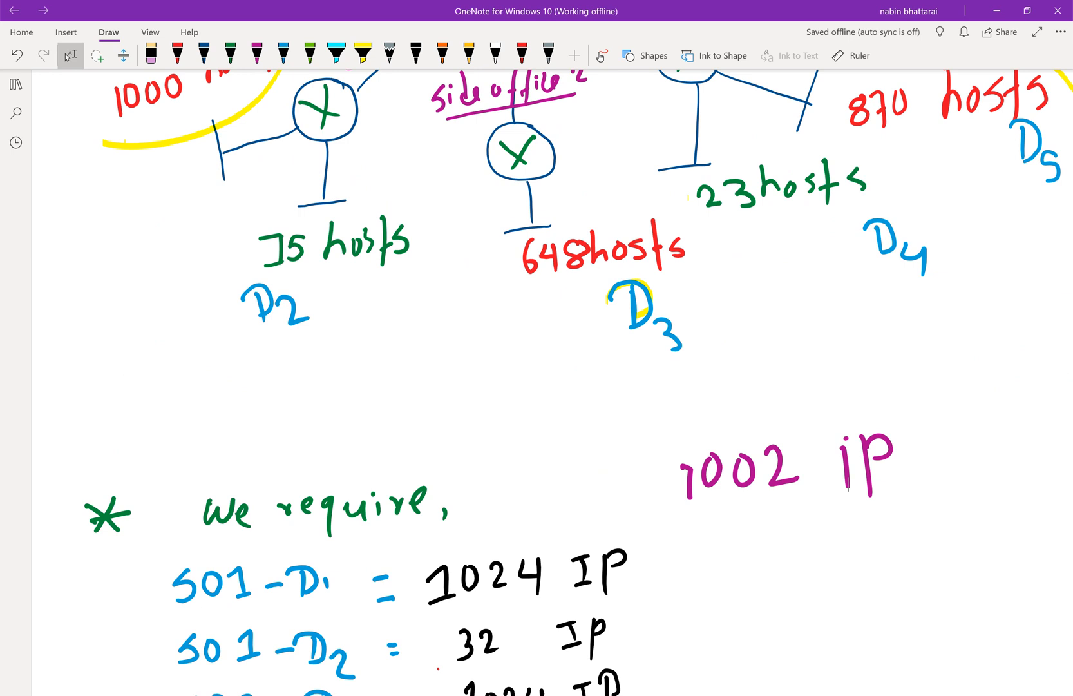
{"action": "left_click_drag", "start_coordinate": [443, 625], "coordinate": [642, 588]}
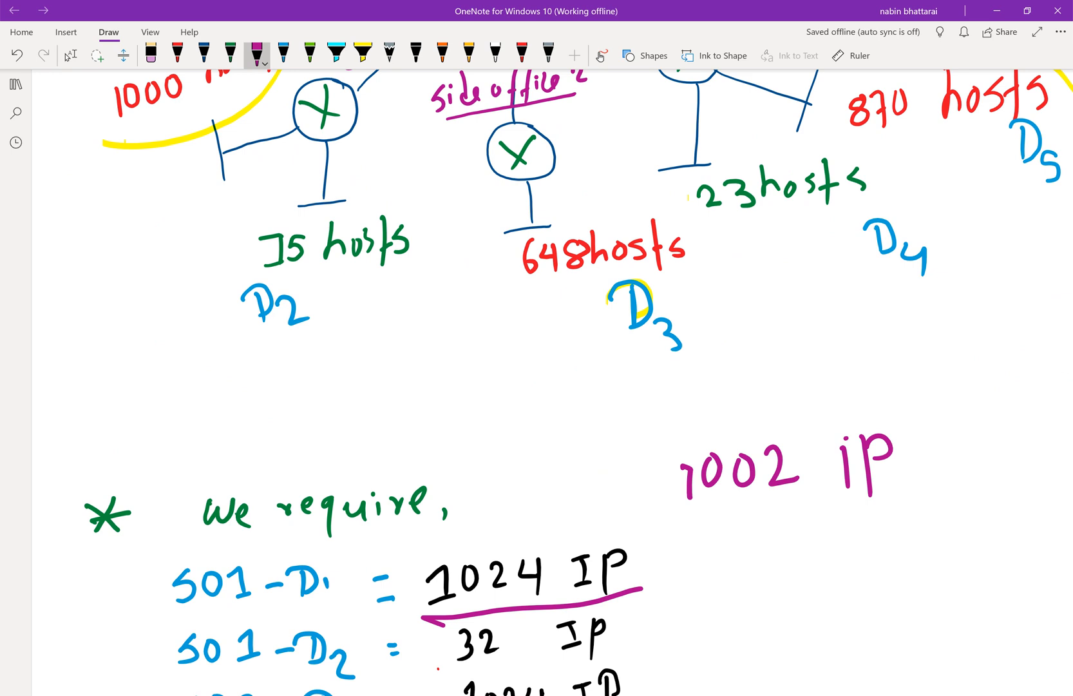
{"action": "mouse_move", "coordinate": [145, 609]}
{"action": "left_mouse_down"}
{"action": "mouse_move", "coordinate": [268, 622]}
{"action": "mouse_move", "coordinate": [433, 618]}
{"action": "left_mouse_up"}
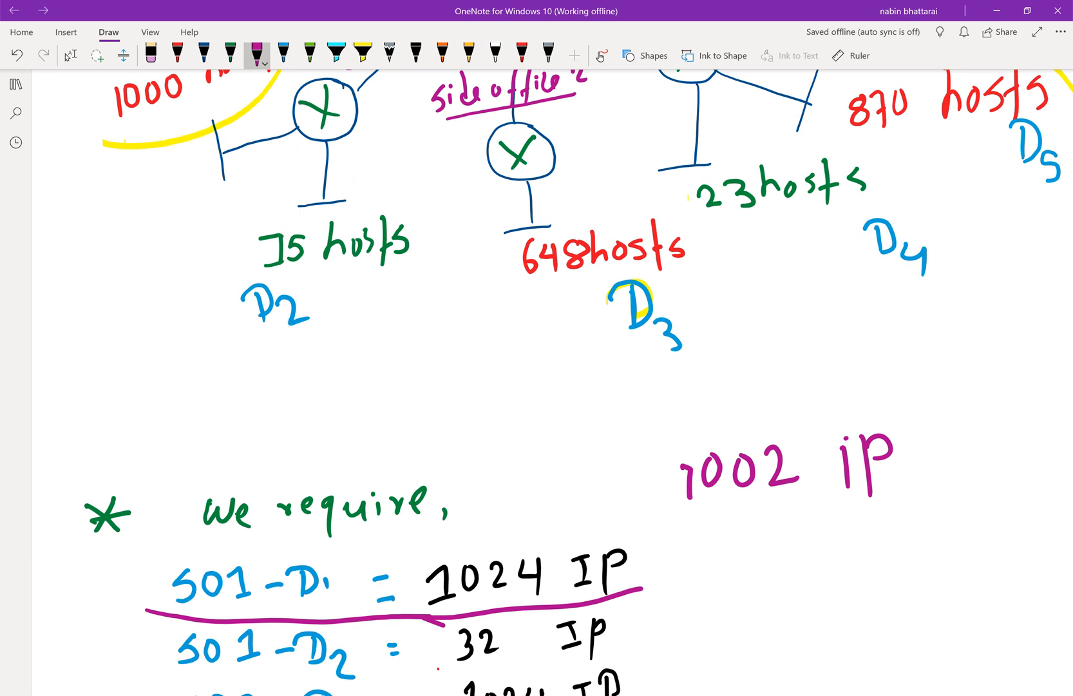
Circle the "SO1-D1 = 1024 IP" line in purple, and undo the latest purple marks.
{"action": "mouse_move", "coordinate": [158, 602]}
{"action": "left_mouse_down"}
{"action": "mouse_move", "coordinate": [238, 550]}
{"action": "mouse_move", "coordinate": [415, 532]}
{"action": "mouse_move", "coordinate": [667, 538]}
{"action": "mouse_move", "coordinate": [624, 587]}
{"action": "left_mouse_up"}
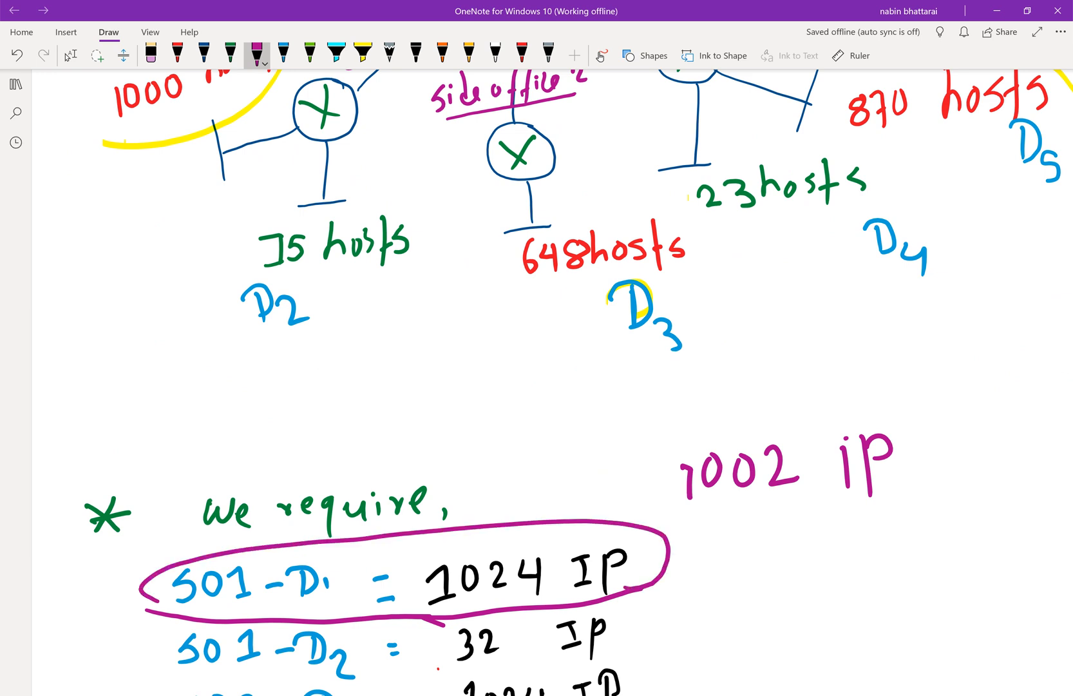
{"action": "key", "text": "ctrl+z"}
{"action": "key", "text": "ctrl+z"}
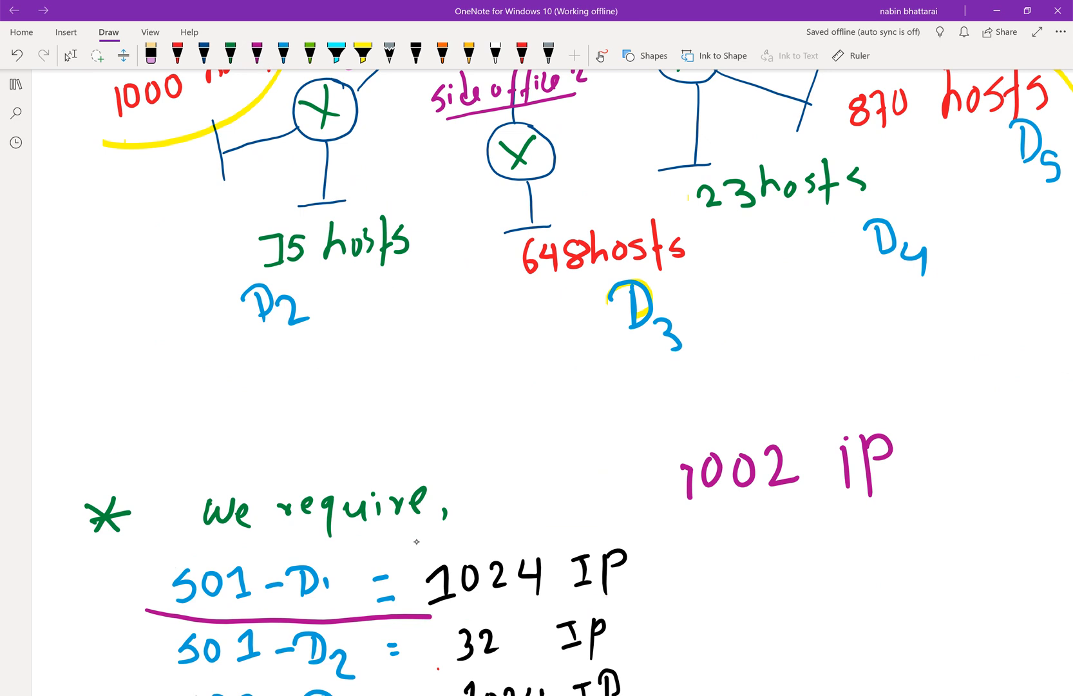
Undo the purple underline beneath the SO1-D1 requirement line.
{"action": "key", "text": "ctrl+z"}
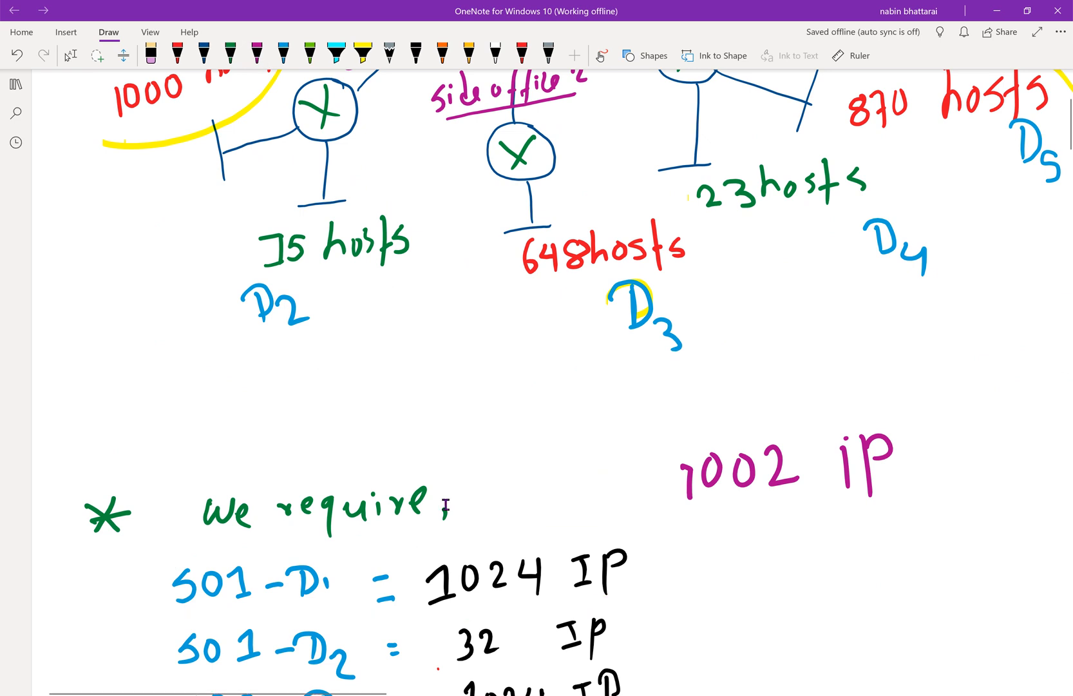
Circle the D2 label and its hosts with the purple pen, write 17 beside the circle, and undo both marks.
{"action": "left_click", "coordinate": [68, 56]}
{"action": "left_click", "coordinate": [257, 55]}
{"action": "mouse_move", "coordinate": [410, 185]}
{"action": "left_mouse_down"}
{"action": "mouse_move", "coordinate": [348, 174]}
{"action": "mouse_move", "coordinate": [223, 393]}
{"action": "mouse_move", "coordinate": [361, 366]}
{"action": "mouse_move", "coordinate": [406, 160]}
{"action": "mouse_move", "coordinate": [395, 159]}
{"action": "left_mouse_up"}
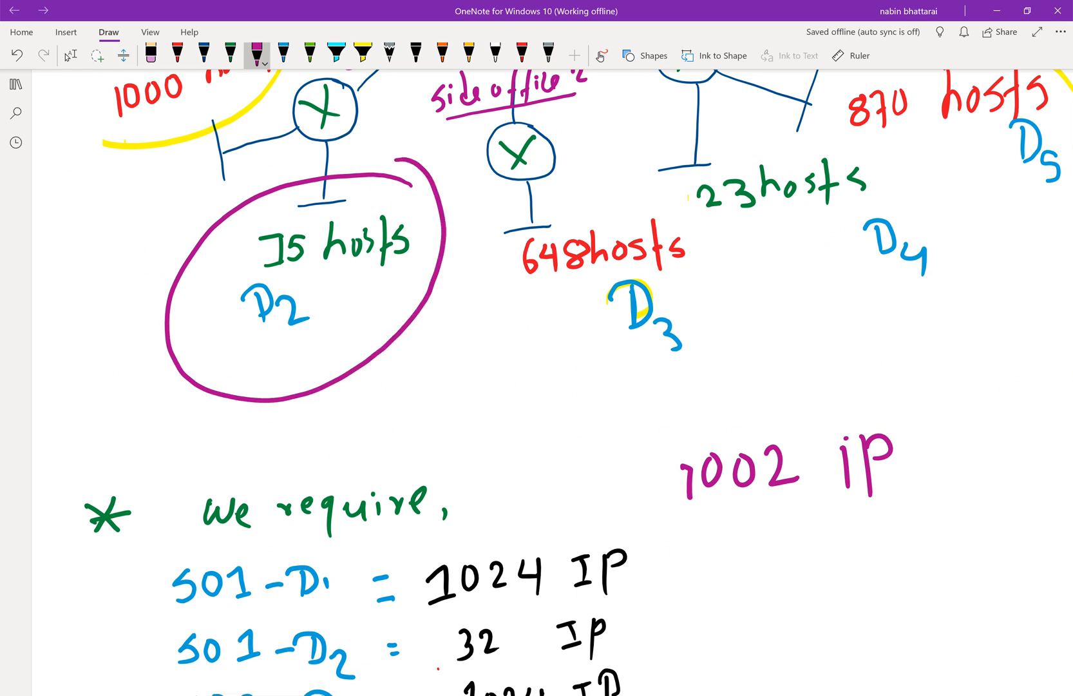
{"action": "mouse_move", "coordinate": [378, 389]}
{"action": "left_mouse_down"}
{"action": "mouse_move", "coordinate": [385, 421]}
{"action": "mouse_move", "coordinate": [417, 422]}
{"action": "left_mouse_up"}
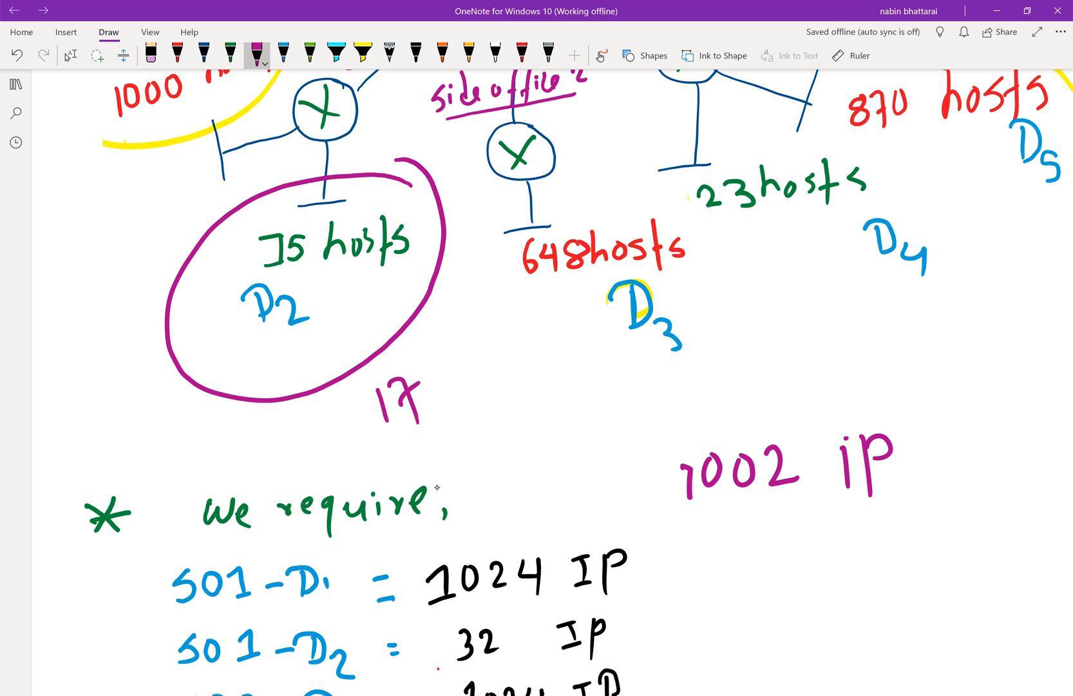
{"action": "key", "text": "ctrl+z"}
{"action": "key", "text": "ctrl+z"}
{"action": "key", "text": "ctrl+z"}
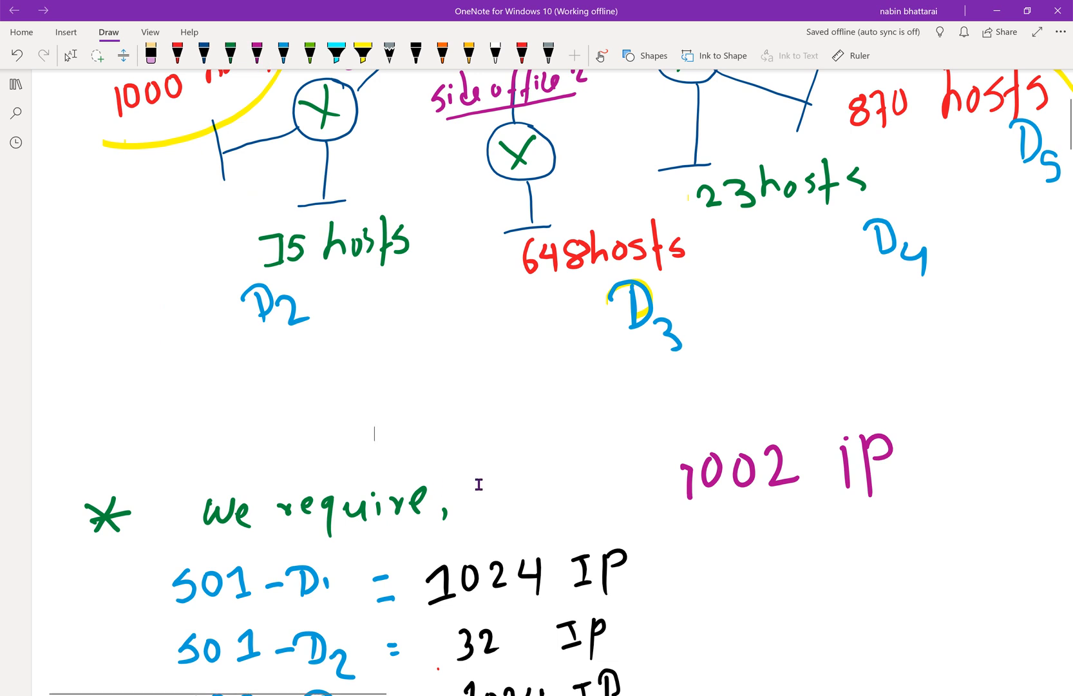
Underline the 32 IP value of the SO1-D2 requirement in purple, and remove that underline again.
{"action": "scroll", "coordinate": [478, 483], "scroll_direction": "down", "scroll_amount": 2}
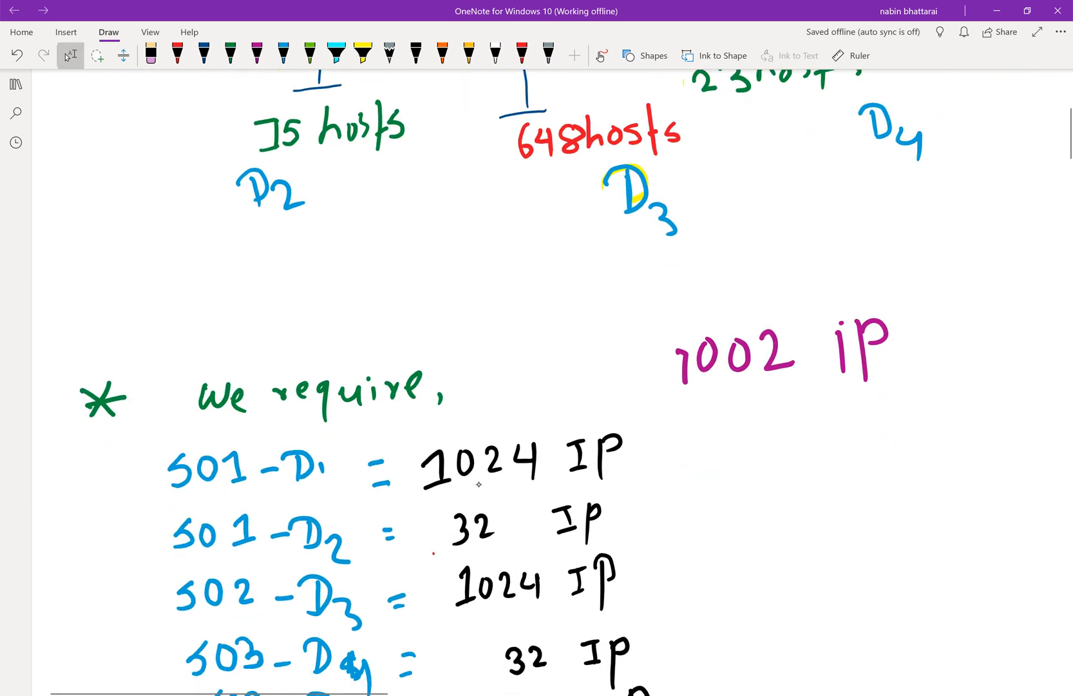
{"action": "left_click_drag", "start_coordinate": [433, 553], "coordinate": [602, 547]}
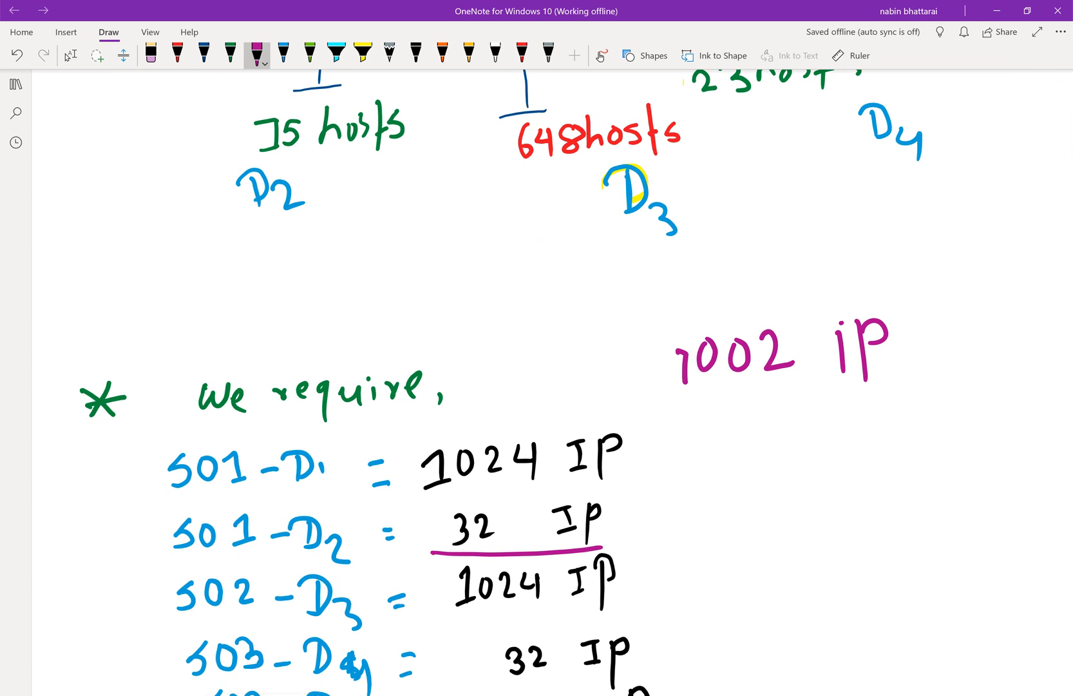
{"action": "left_click", "coordinate": [434, 553]}
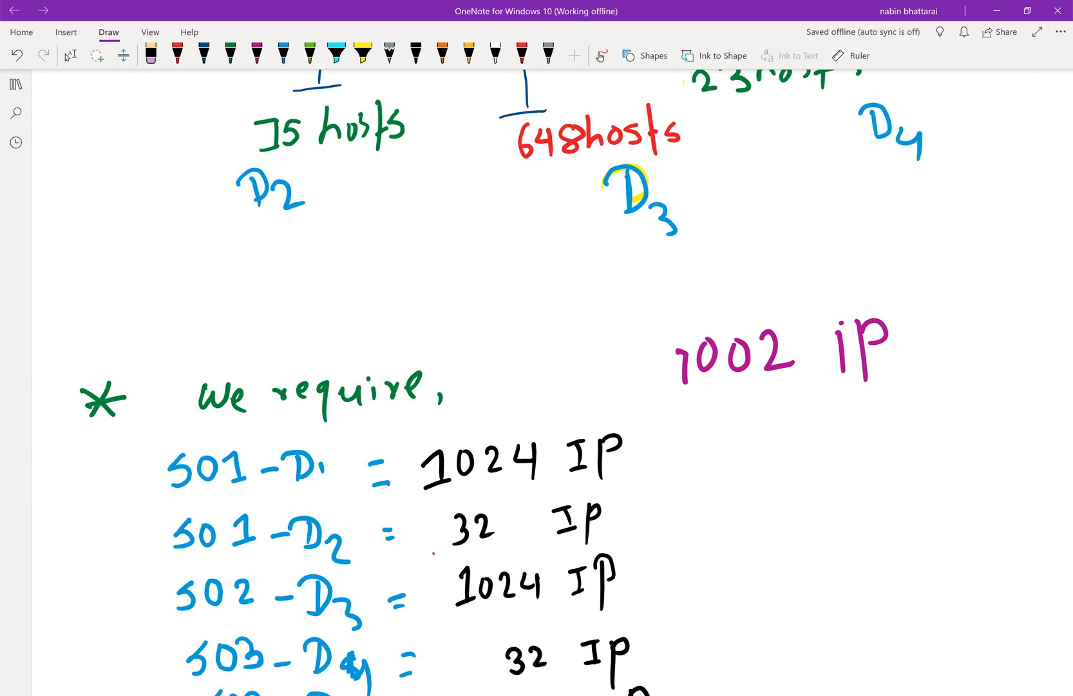
Underline the D3 and D4 labels in the network sketch with the purple pen.
{"action": "left_click", "coordinate": [256, 55]}
{"action": "left_click_drag", "start_coordinate": [599, 245], "coordinate": [708, 236]}
{"action": "left_click_drag", "start_coordinate": [883, 180], "coordinate": [947, 178]}
Tick the SO2-D3, SO3-D4 and SO3-D5 requirement lines with the purple pen, and undo the three ticks.
{"action": "scroll", "coordinate": [554, 387], "scroll_direction": "down", "scroll_amount": 2}
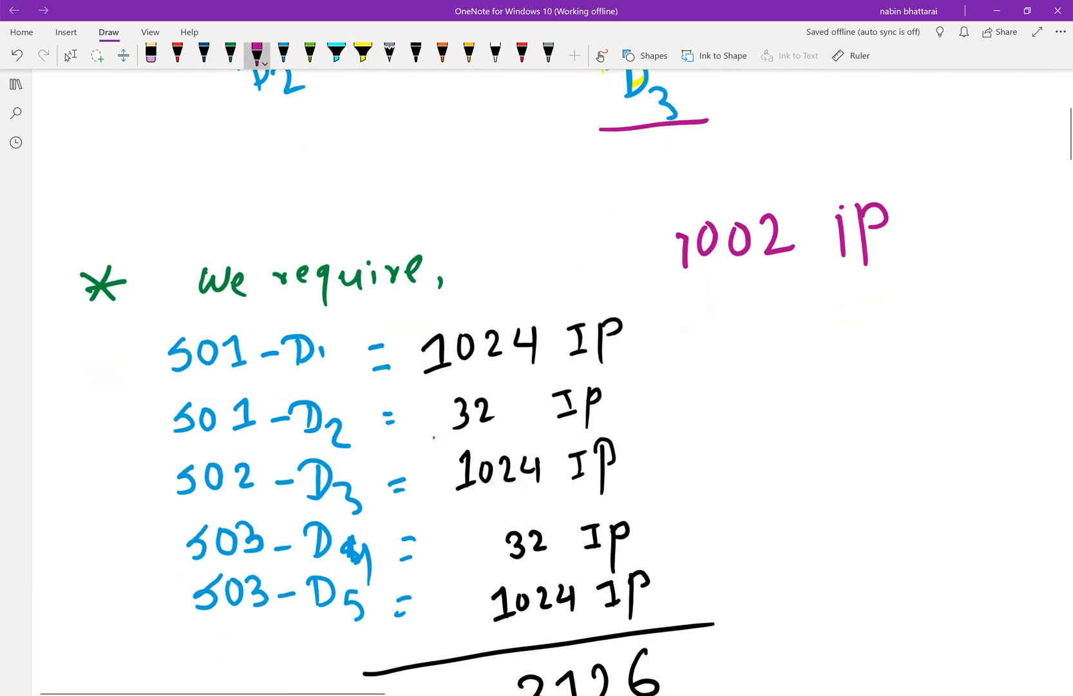
{"action": "left_click", "coordinate": [70, 55]}
{"action": "left_click", "coordinate": [257, 54]}
{"action": "left_click_drag", "start_coordinate": [636, 432], "coordinate": [678, 438]}
{"action": "mouse_move", "coordinate": [641, 501]}
{"action": "left_mouse_down"}
{"action": "mouse_move", "coordinate": [645, 518]}
{"action": "mouse_move", "coordinate": [685, 500]}
{"action": "left_mouse_up"}
{"action": "left_click_drag", "start_coordinate": [667, 559], "coordinate": [706, 554]}
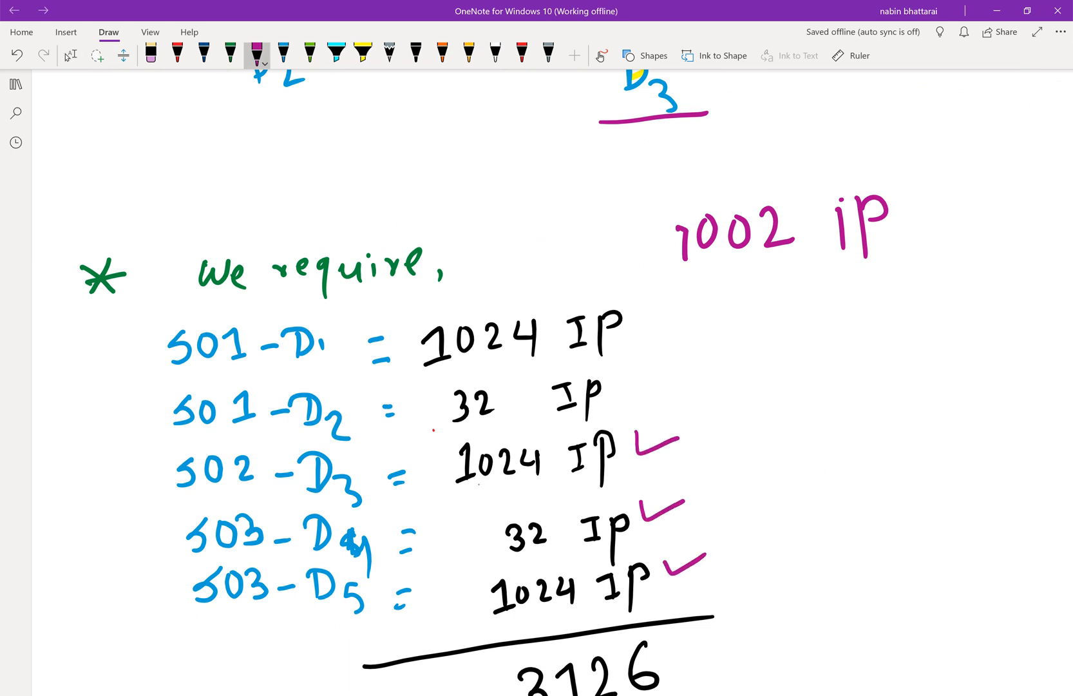
{"action": "scroll", "coordinate": [729, 306], "scroll_direction": "up", "scroll_amount": 6}
{"action": "scroll", "coordinate": [730, 306], "scroll_direction": "right", "scroll_amount": 2}
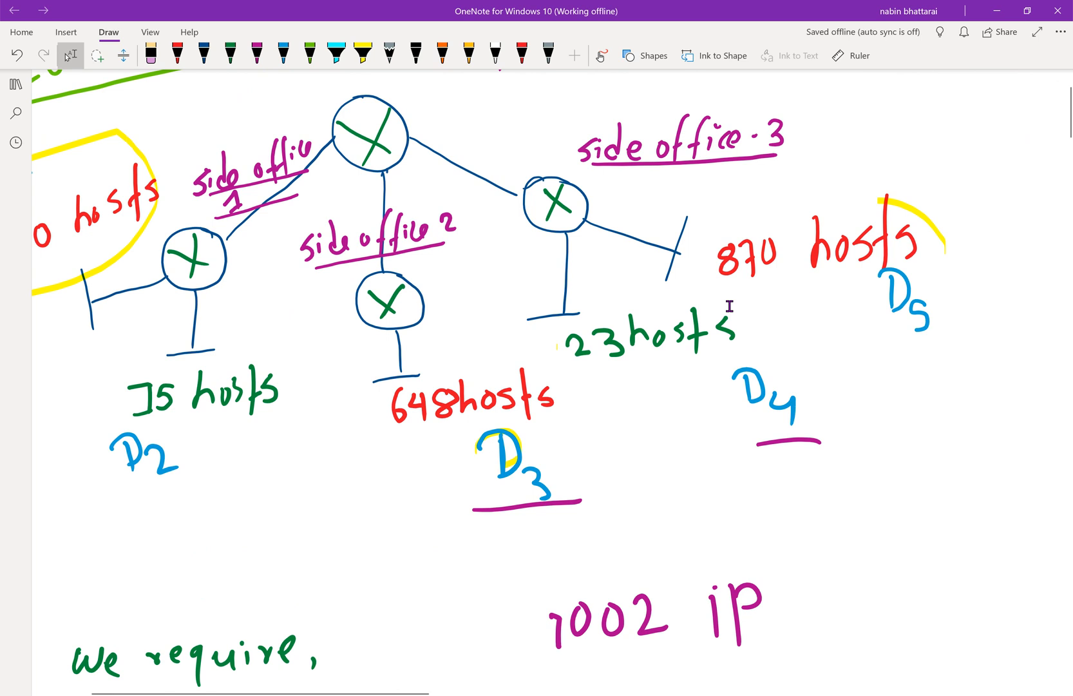
{"action": "scroll", "coordinate": [729, 306], "scroll_direction": "down", "scroll_amount": 7}
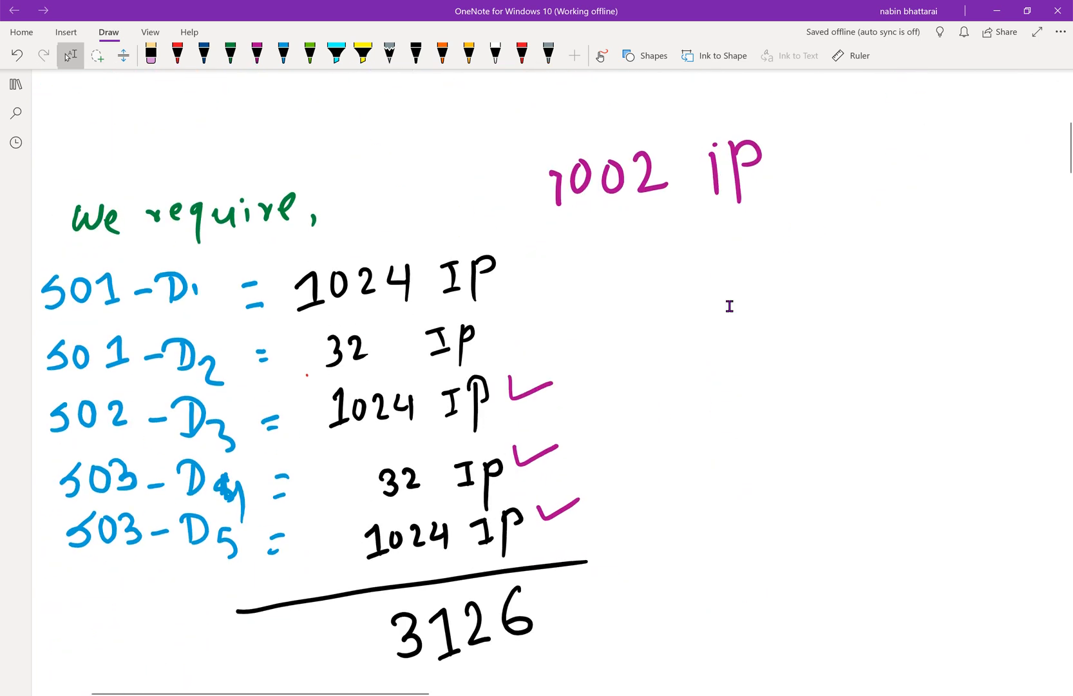
{"action": "key", "text": "ctrl+z"}
{"action": "key", "text": "ctrl+z"}
{"action": "key", "text": "ctrl+z"}
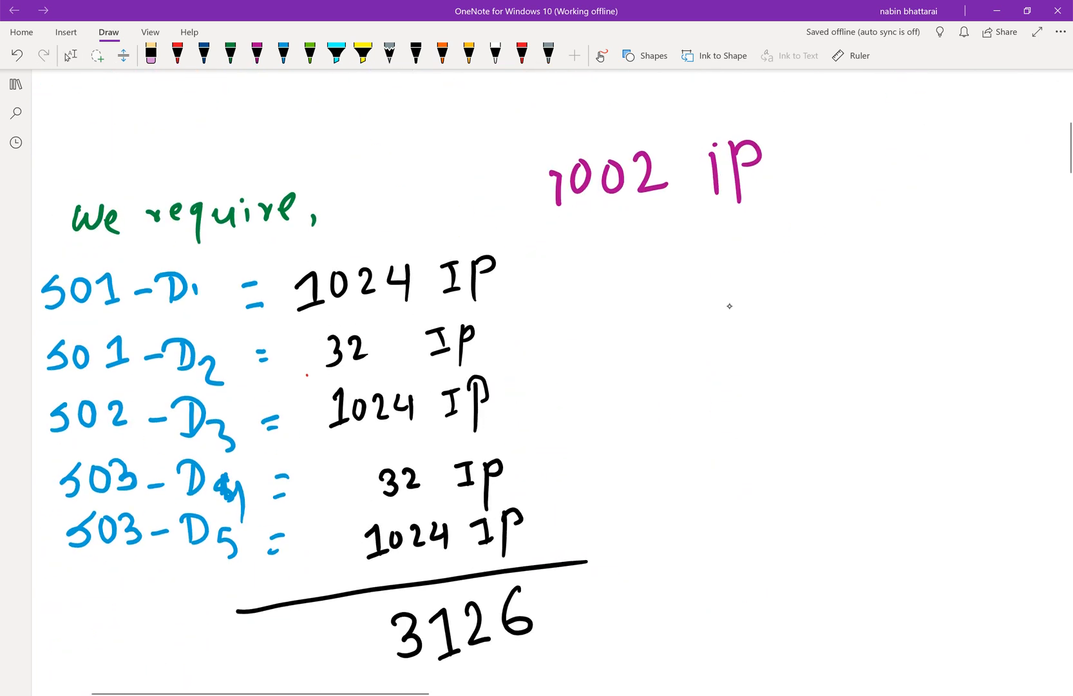
Trace the sum line below the requirement list in purple and underline the total 3126.
{"action": "left_click", "coordinate": [258, 56]}
{"action": "left_click_drag", "start_coordinate": [227, 616], "coordinate": [574, 559]}
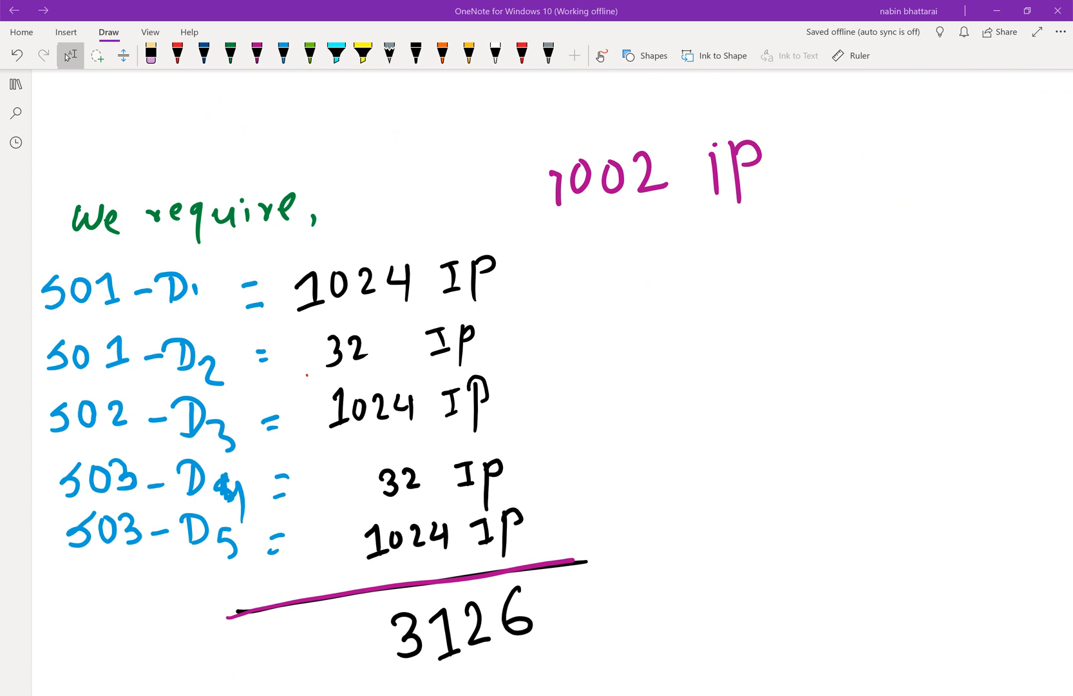
{"action": "left_click_drag", "start_coordinate": [412, 674], "coordinate": [539, 641]}
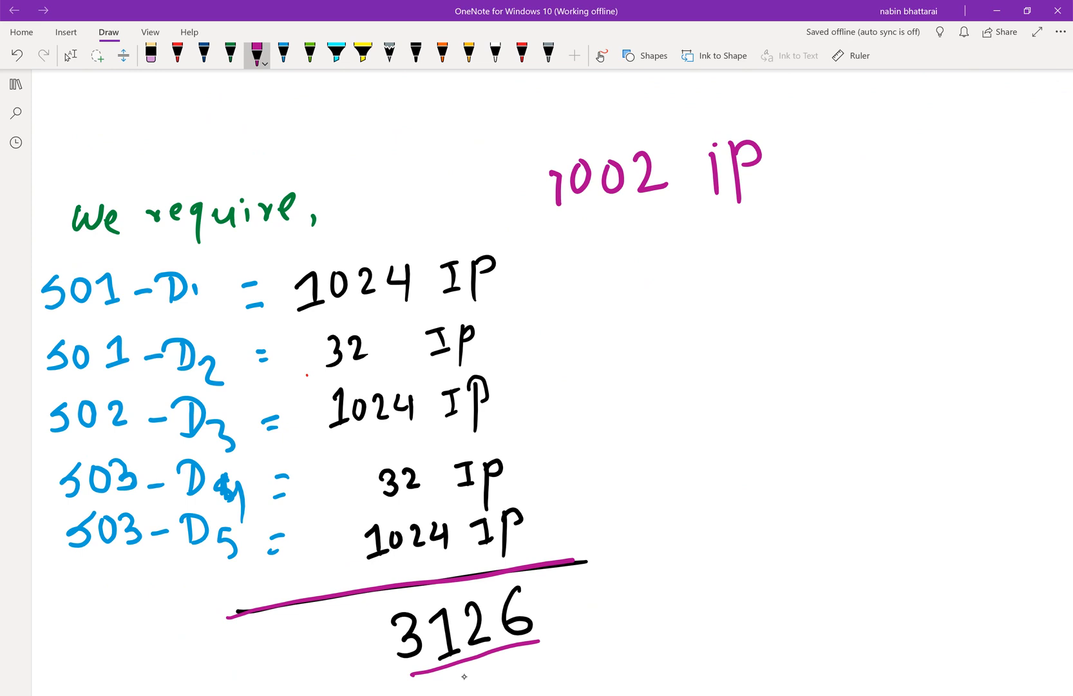
Write a number beginning with 6 in purple in the blank area beside the total 3126, and undo it.
{"action": "mouse_move", "coordinate": [761, 546]}
{"action": "left_mouse_down"}
{"action": "mouse_move", "coordinate": [772, 537]}
{"action": "mouse_move", "coordinate": [771, 562]}
{"action": "mouse_move", "coordinate": [782, 511]}
{"action": "mouse_move", "coordinate": [804, 515]}
{"action": "mouse_move", "coordinate": [808, 542]}
{"action": "mouse_move", "coordinate": [792, 550]}
{"action": "left_mouse_up"}
{"action": "mouse_move", "coordinate": [830, 511]}
{"action": "left_mouse_down"}
{"action": "mouse_move", "coordinate": [846, 508]}
{"action": "mouse_move", "coordinate": [822, 527]}
{"action": "mouse_move", "coordinate": [826, 549]}
{"action": "left_mouse_up"}
{"action": "left_click_drag", "start_coordinate": [862, 512], "coordinate": [864, 546]}
{"action": "mouse_move", "coordinate": [908, 504]}
{"action": "left_mouse_down"}
{"action": "mouse_move", "coordinate": [893, 536]}
{"action": "mouse_move", "coordinate": [898, 527]}
{"action": "left_mouse_up"}
{"action": "mouse_move", "coordinate": [961, 482]}
{"action": "left_mouse_down"}
{"action": "mouse_move", "coordinate": [806, 483]}
{"action": "mouse_move", "coordinate": [696, 533]}
{"action": "mouse_move", "coordinate": [928, 567]}
{"action": "mouse_move", "coordinate": [959, 519]}
{"action": "mouse_move", "coordinate": [950, 485]}
{"action": "left_mouse_up"}
{"action": "key", "text": "ctrl+z"}
{"action": "key", "text": "ctrl+z"}
{"action": "key", "text": "ctrl+z"}
{"action": "key", "text": "ctrl+z"}
{"action": "key", "text": "ctrl+z"}
{"action": "key", "text": "ctrl+z"}
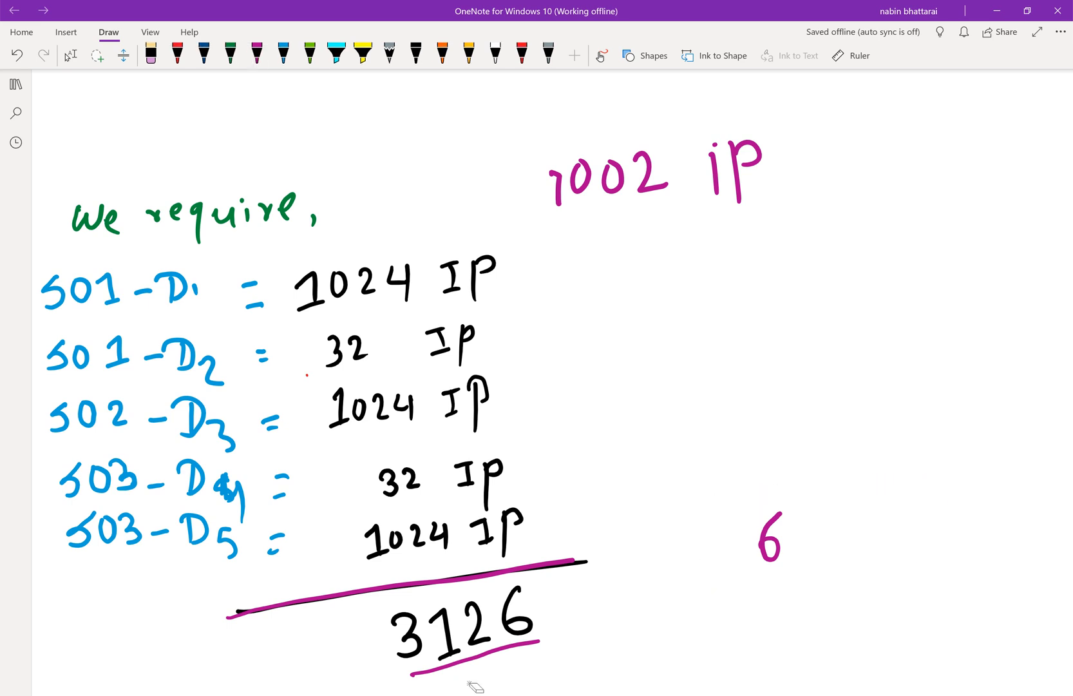
Draw a purple box around the network address 156.20.0.0/16 above the sketch.
{"action": "scroll", "coordinate": [307, 374], "scroll_direction": "up", "scroll_amount": 8}
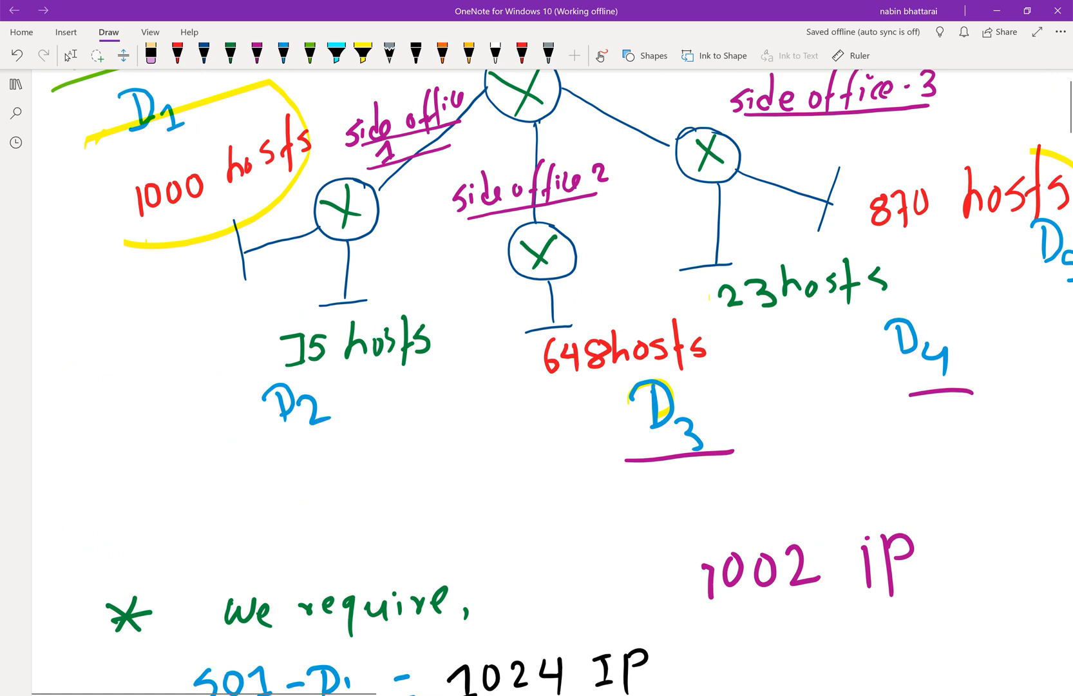
{"action": "left_click", "coordinate": [257, 53]}
{"action": "mouse_move", "coordinate": [53, 224]}
{"action": "left_mouse_down"}
{"action": "mouse_move", "coordinate": [37, 169]}
{"action": "mouse_move", "coordinate": [225, 110]}
{"action": "mouse_move", "coordinate": [410, 81]}
{"action": "mouse_move", "coordinate": [440, 132]}
{"action": "mouse_move", "coordinate": [48, 225]}
{"action": "left_mouse_up"}
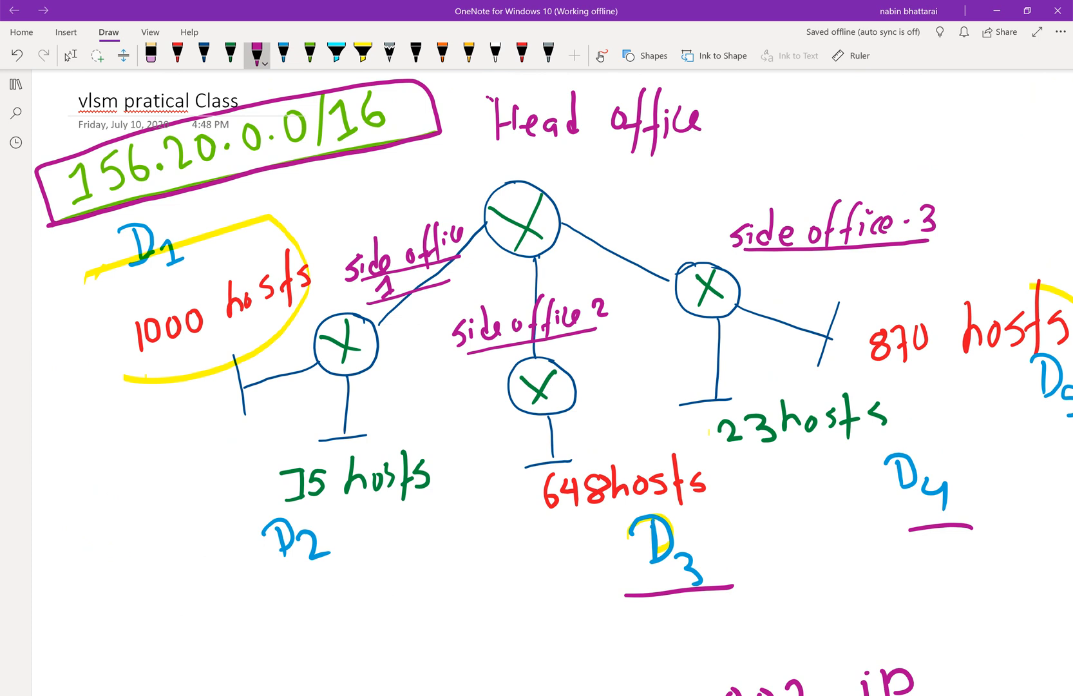
{"action": "key", "text": "Escape"}
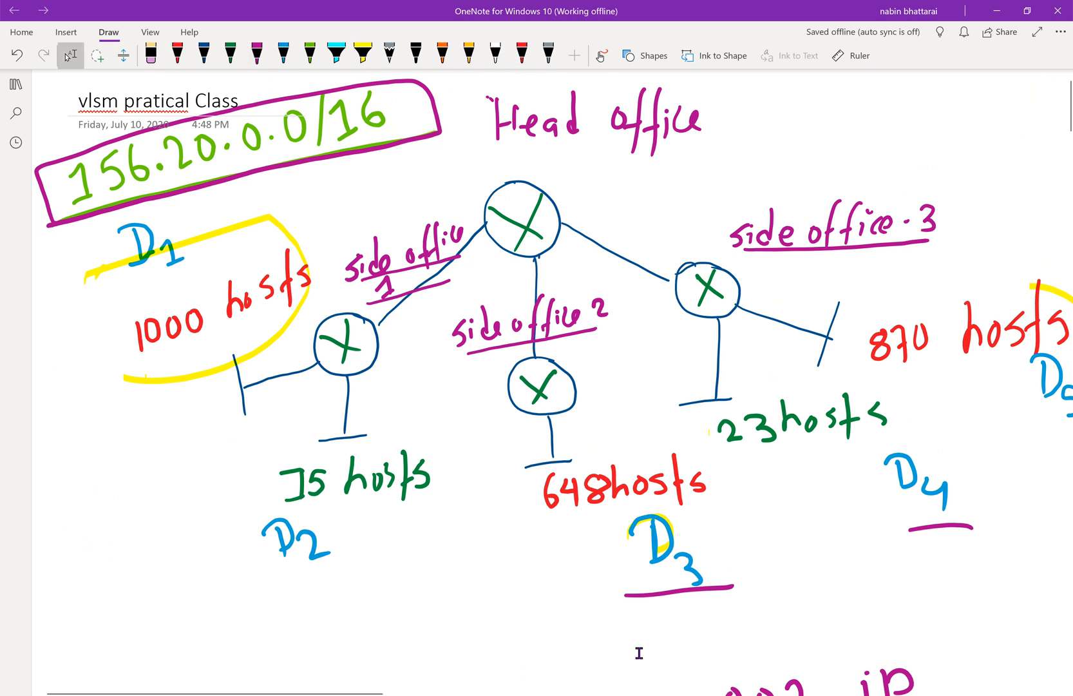
Remove the yellow highlighter outline around the D1 label and its 1000 hosts.
{"action": "scroll", "coordinate": [611, 588], "scroll_direction": "down", "scroll_amount": 15}
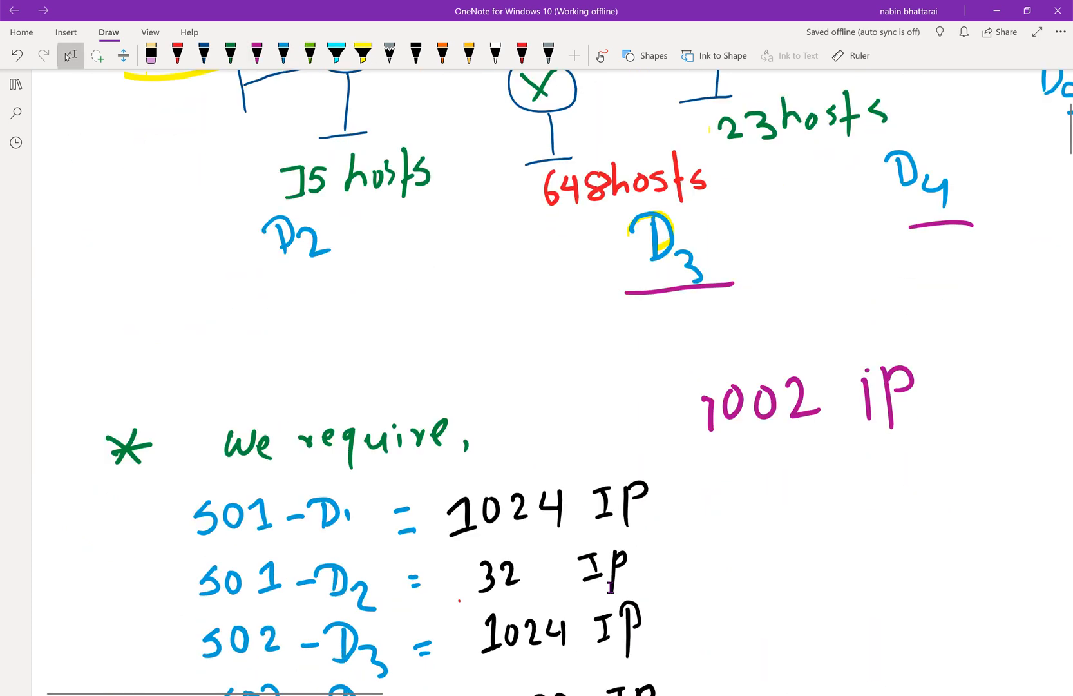
{"action": "scroll", "coordinate": [611, 587], "scroll_direction": "down", "scroll_amount": 3}
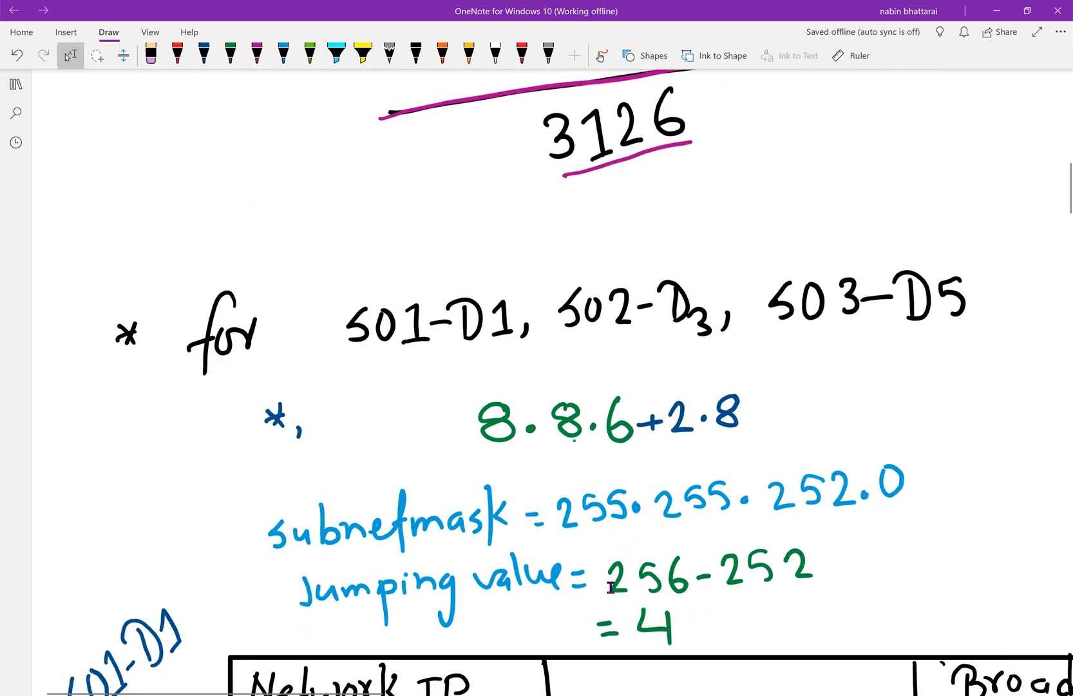
{"action": "scroll", "coordinate": [611, 588], "scroll_direction": "up", "scroll_amount": 6}
{"action": "scroll", "coordinate": [611, 587], "scroll_direction": "up", "scroll_amount": 12}
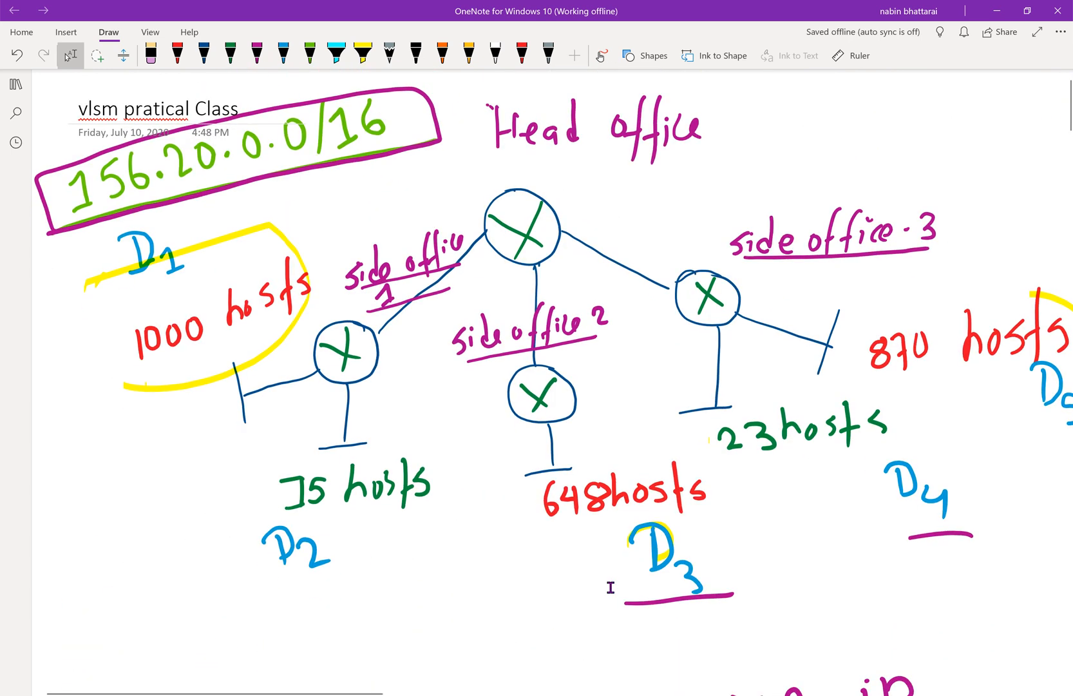
{"action": "key", "text": "ctrl+z"}
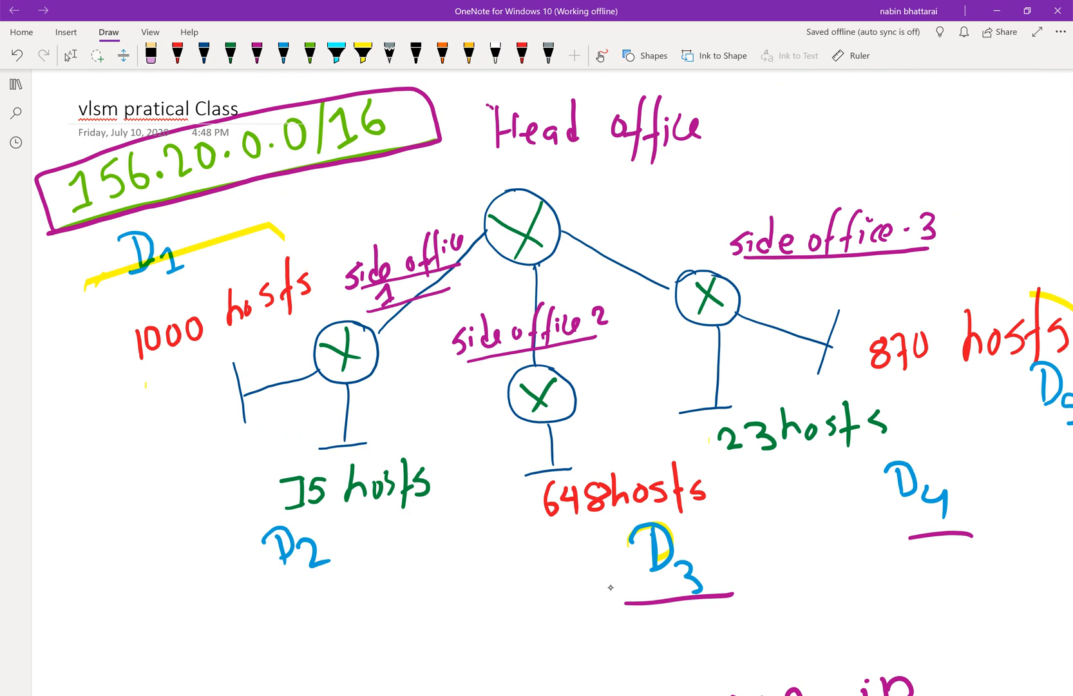
{"action": "key", "text": "ctrl+z"}
Circle D1 in purple and yellow, and D3 and D5 in yellow, together with their side offices, and undo the circles.
{"action": "left_click", "coordinate": [257, 55]}
{"action": "mouse_move", "coordinate": [307, 196]}
{"action": "left_mouse_down"}
{"action": "mouse_move", "coordinate": [248, 198]}
{"action": "mouse_move", "coordinate": [65, 302]}
{"action": "mouse_move", "coordinate": [97, 447]}
{"action": "mouse_move", "coordinate": [248, 445]}
{"action": "mouse_move", "coordinate": [449, 327]}
{"action": "mouse_move", "coordinate": [382, 189]}
{"action": "mouse_move", "coordinate": [293, 189]}
{"action": "left_mouse_up"}
{"action": "left_click", "coordinate": [363, 55]}
{"action": "mouse_move", "coordinate": [379, 195]}
{"action": "left_mouse_down"}
{"action": "mouse_move", "coordinate": [347, 189]}
{"action": "mouse_move", "coordinate": [104, 255]}
{"action": "mouse_move", "coordinate": [70, 372]}
{"action": "mouse_move", "coordinate": [322, 415]}
{"action": "mouse_move", "coordinate": [492, 239]}
{"action": "mouse_move", "coordinate": [460, 200]}
{"action": "left_mouse_up"}
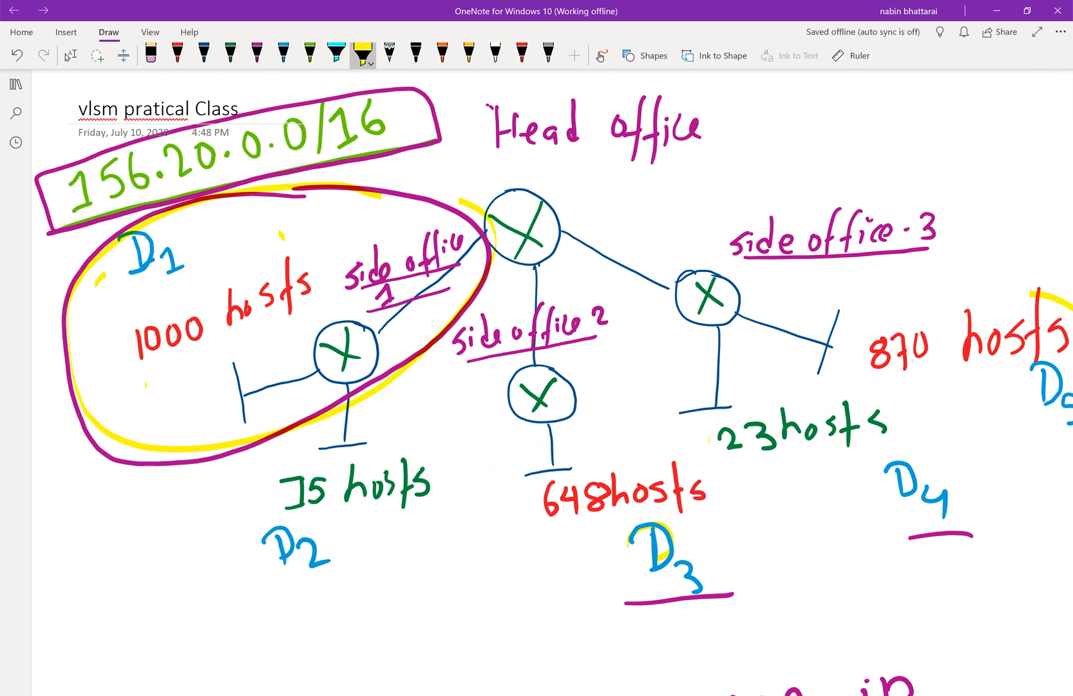
{"action": "mouse_move", "coordinate": [629, 301]}
{"action": "left_mouse_down"}
{"action": "mouse_move", "coordinate": [472, 308]}
{"action": "mouse_move", "coordinate": [460, 446]}
{"action": "mouse_move", "coordinate": [563, 621]}
{"action": "mouse_move", "coordinate": [725, 600]}
{"action": "mouse_move", "coordinate": [647, 340]}
{"action": "mouse_move", "coordinate": [606, 288]}
{"action": "left_mouse_up"}
{"action": "mouse_move", "coordinate": [963, 191]}
{"action": "left_mouse_down"}
{"action": "mouse_move", "coordinate": [909, 170]}
{"action": "mouse_move", "coordinate": [703, 257]}
{"action": "mouse_move", "coordinate": [737, 329]}
{"action": "mouse_move", "coordinate": [941, 416]}
{"action": "mouse_move", "coordinate": [1072, 415]}
{"action": "mouse_move", "coordinate": [972, 182]}
{"action": "mouse_move", "coordinate": [897, 150]}
{"action": "left_mouse_up"}
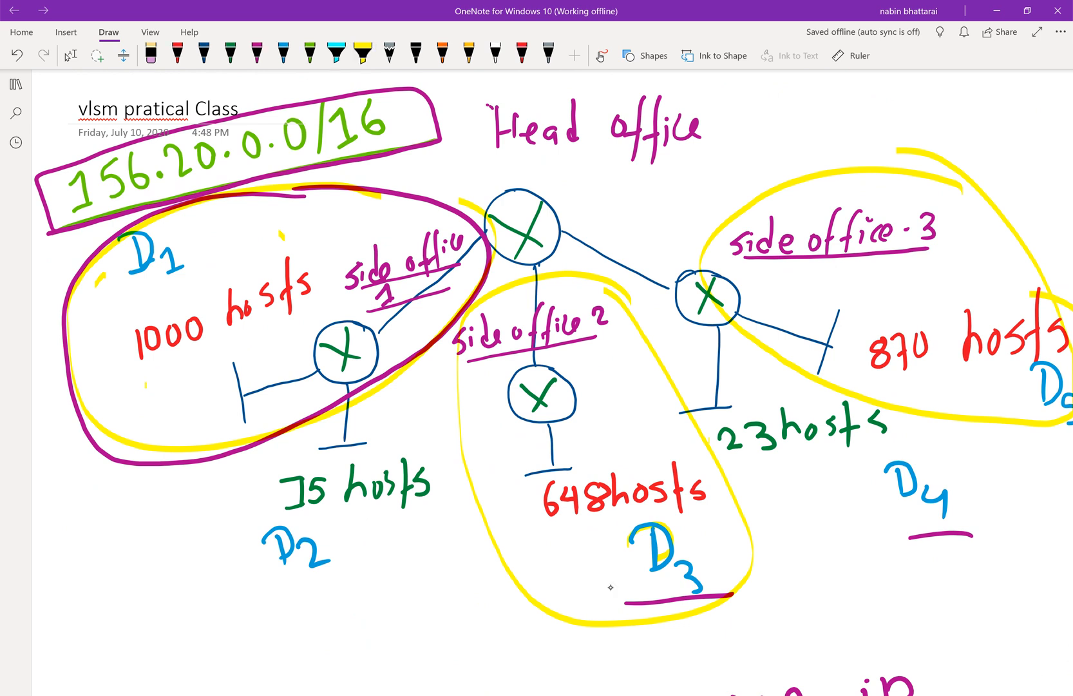
{"action": "key", "text": "ctrl+z"}
{"action": "key", "text": "ctrl+z"}
{"action": "key", "text": "ctrl+z"}
{"action": "key", "text": "ctrl+z"}
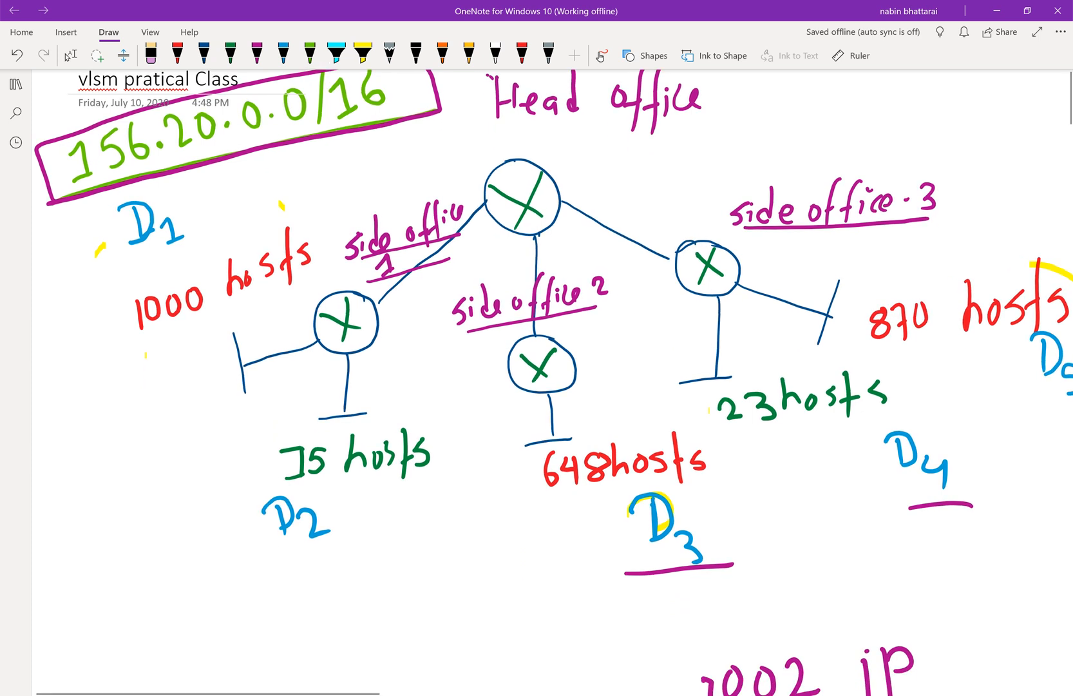
Circle the links between the head office router and the side office routers in yellow, and undo the circles.
{"action": "scroll", "coordinate": [607, 576], "scroll_direction": "down", "scroll_amount": 6}
{"action": "scroll", "coordinate": [607, 576], "scroll_direction": "up", "scroll_amount": 5}
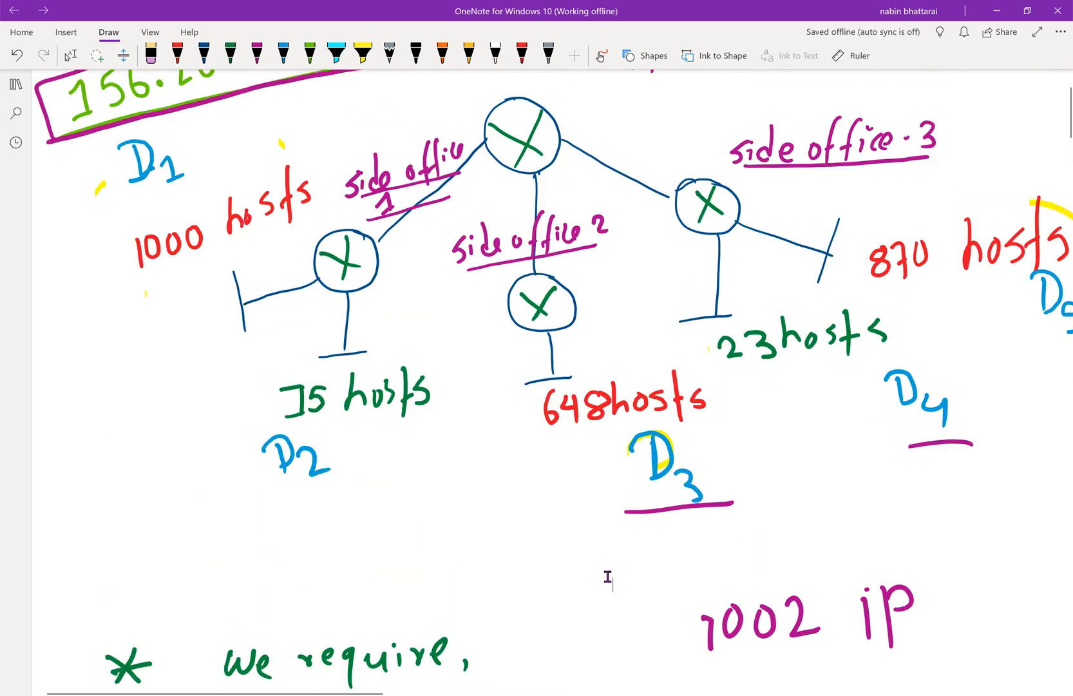
{"action": "left_click", "coordinate": [363, 54]}
{"action": "mouse_move", "coordinate": [484, 139]}
{"action": "left_mouse_down"}
{"action": "mouse_move", "coordinate": [415, 150]}
{"action": "mouse_move", "coordinate": [440, 237]}
{"action": "mouse_move", "coordinate": [485, 143]}
{"action": "left_mouse_up"}
{"action": "mouse_move", "coordinate": [562, 169]}
{"action": "left_mouse_down"}
{"action": "mouse_move", "coordinate": [506, 222]}
{"action": "mouse_move", "coordinate": [559, 205]}
{"action": "mouse_move", "coordinate": [546, 169]}
{"action": "left_mouse_up"}
{"action": "mouse_move", "coordinate": [614, 114]}
{"action": "left_mouse_down"}
{"action": "mouse_move", "coordinate": [633, 109]}
{"action": "mouse_move", "coordinate": [587, 190]}
{"action": "mouse_move", "coordinate": [675, 156]}
{"action": "mouse_move", "coordinate": [633, 113]}
{"action": "left_mouse_up"}
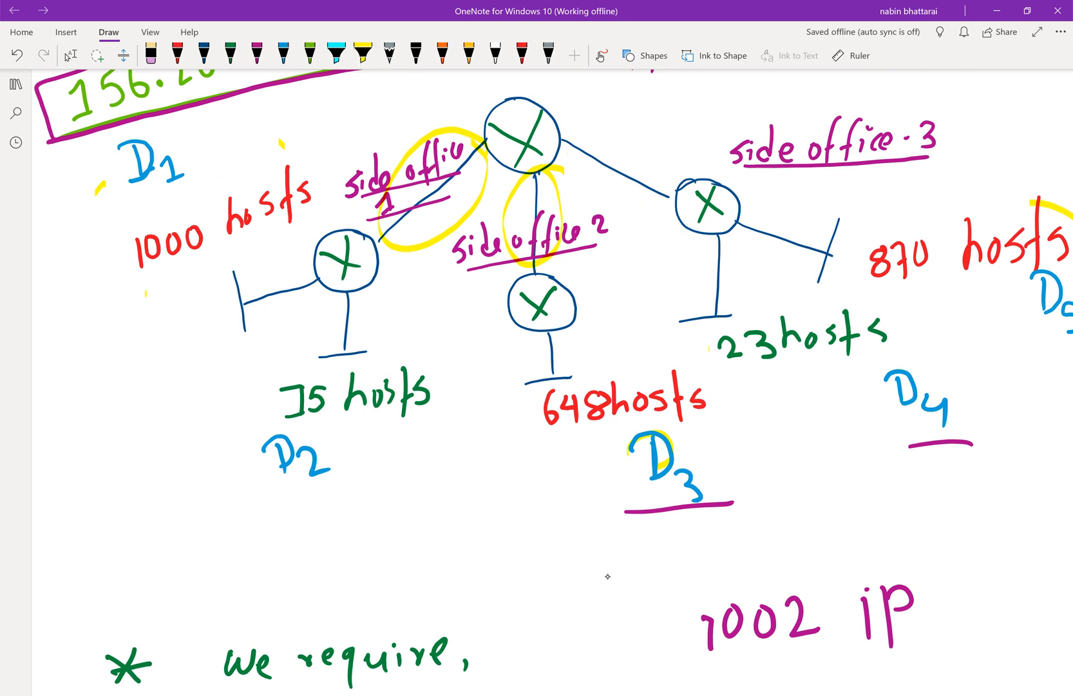
{"action": "key", "text": "ctrl+z"}
{"action": "key", "text": "ctrl+z"}
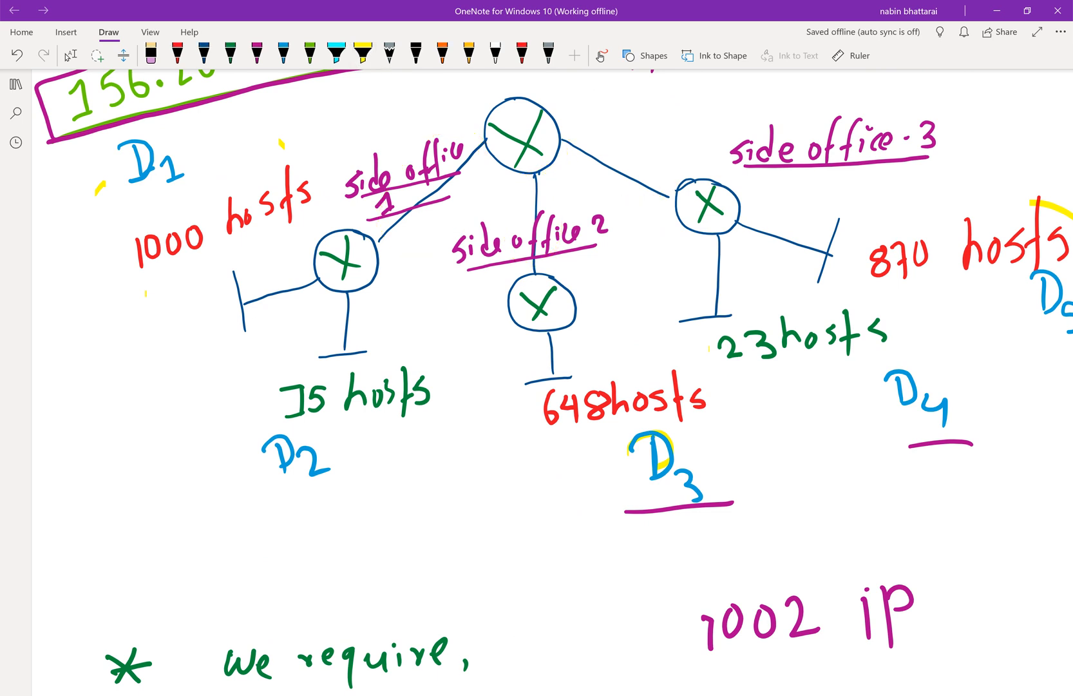
Underline SO1-D1, SO2-D3 and SO3-D5 in the "for" heading with the yellow highlighter.
{"action": "scroll", "coordinate": [459, 154], "scroll_direction": "down", "scroll_amount": 10}
{"action": "scroll", "coordinate": [459, 154], "scroll_direction": "down", "scroll_amount": 5}
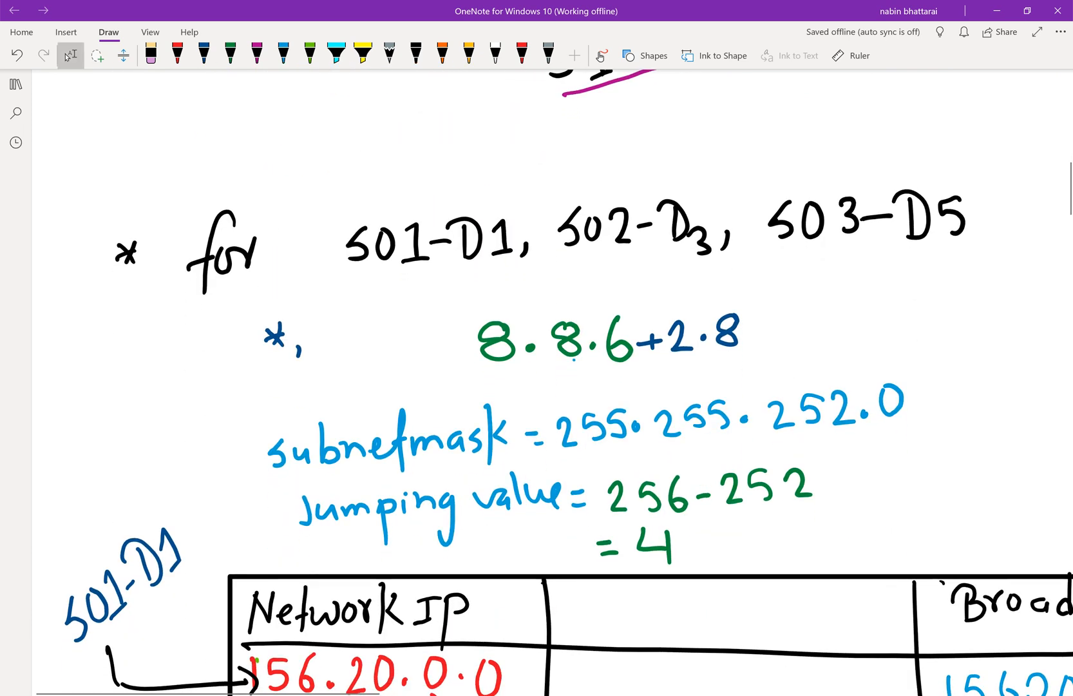
{"action": "left_click", "coordinate": [363, 55]}
{"action": "left_click_drag", "start_coordinate": [348, 272], "coordinate": [687, 254]}
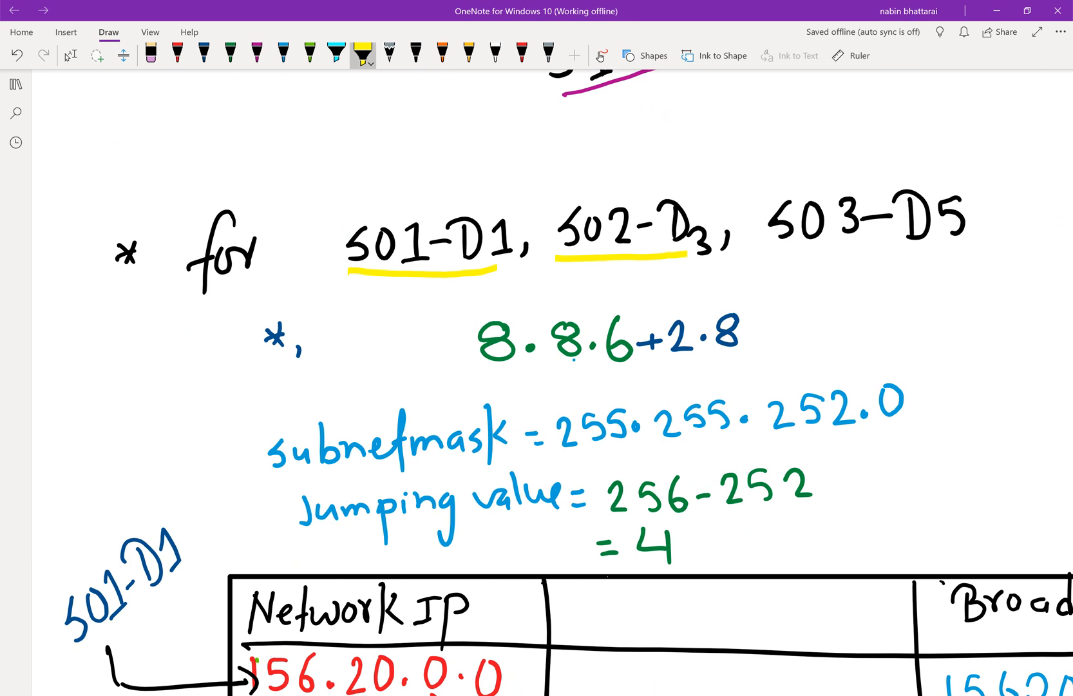
{"action": "left_click_drag", "start_coordinate": [790, 246], "coordinate": [955, 238]}
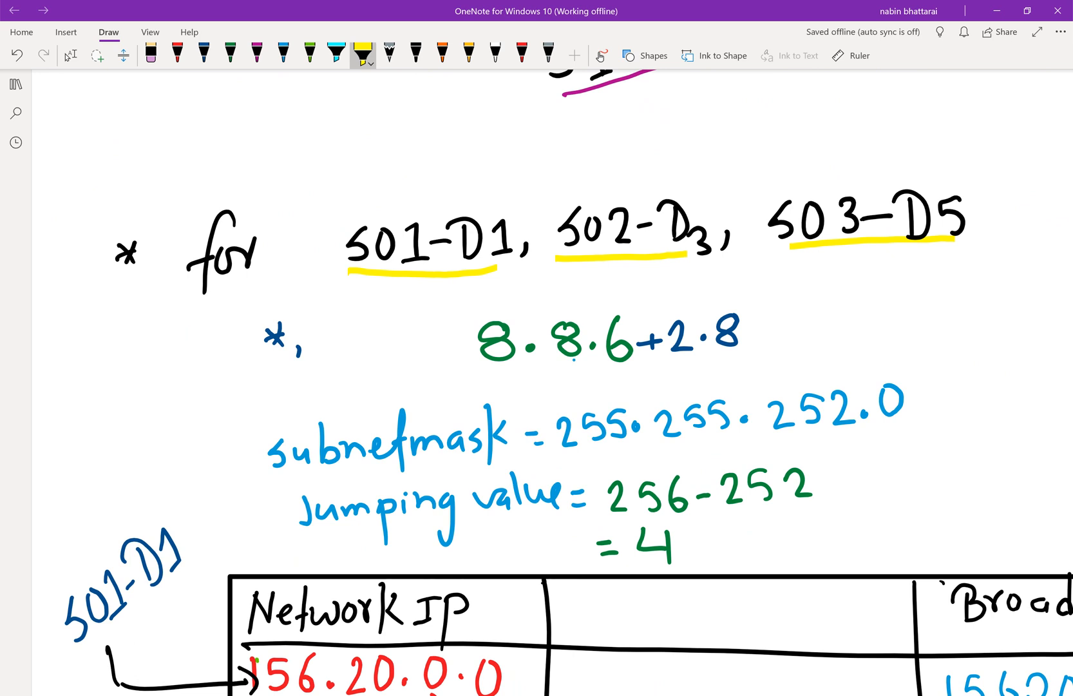
Write 1024 with the red pen above SO3-D5 in the heading.
{"action": "left_click", "coordinate": [522, 55]}
{"action": "left_click_drag", "start_coordinate": [772, 104], "coordinate": [772, 149]}
{"action": "mouse_move", "coordinate": [795, 103]}
{"action": "left_mouse_down"}
{"action": "mouse_move", "coordinate": [791, 111]}
{"action": "mouse_move", "coordinate": [835, 129]}
{"action": "mouse_move", "coordinate": [863, 112]}
{"action": "mouse_move", "coordinate": [870, 132]}
{"action": "left_mouse_up"}
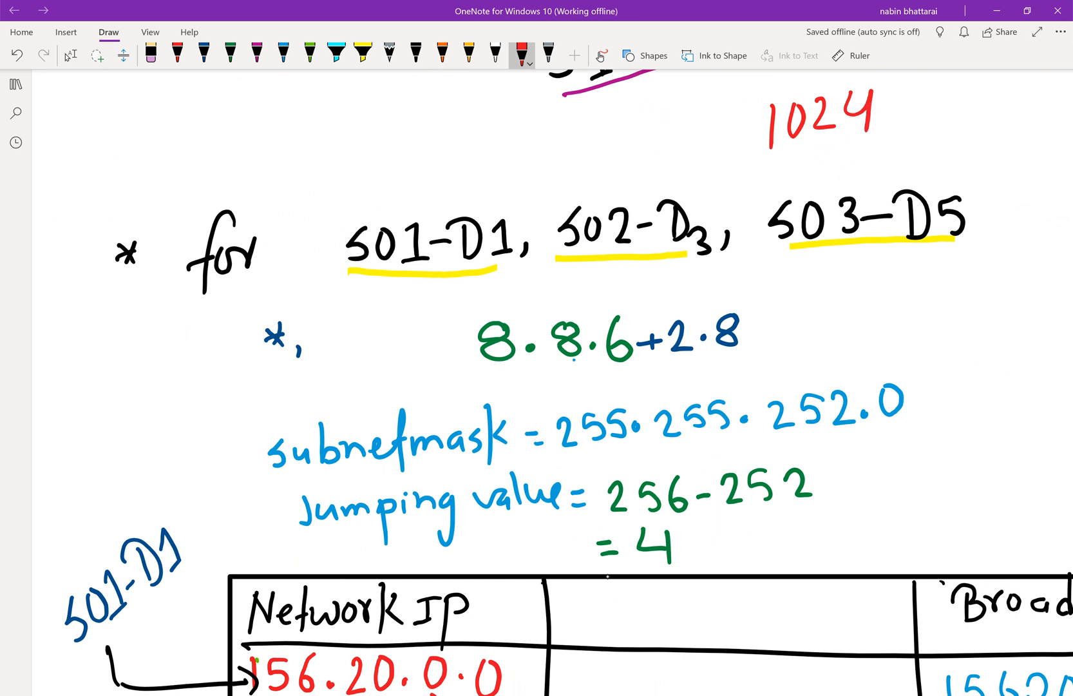
Write the powers 2^9 = 512 and 2^10 = 1024 in red above SO2-D3.
{"action": "mouse_move", "coordinate": [605, 112]}
{"action": "left_mouse_down"}
{"action": "mouse_move", "coordinate": [594, 114]}
{"action": "mouse_move", "coordinate": [608, 116]}
{"action": "mouse_move", "coordinate": [602, 159]}
{"action": "mouse_move", "coordinate": [632, 116]}
{"action": "left_mouse_up"}
{"action": "left_click_drag", "start_coordinate": [622, 132], "coordinate": [668, 111]}
{"action": "left_click_drag", "start_coordinate": [671, 94], "coordinate": [699, 108]}
{"action": "mouse_move", "coordinate": [596, 169]}
{"action": "left_mouse_down"}
{"action": "mouse_move", "coordinate": [614, 187]}
{"action": "mouse_move", "coordinate": [616, 166]}
{"action": "left_mouse_up"}
{"action": "mouse_move", "coordinate": [630, 145]}
{"action": "left_mouse_down"}
{"action": "mouse_move", "coordinate": [655, 165]}
{"action": "mouse_move", "coordinate": [673, 162]}
{"action": "left_mouse_up"}
{"action": "mouse_move", "coordinate": [684, 136]}
{"action": "left_mouse_down"}
{"action": "mouse_move", "coordinate": [681, 150]}
{"action": "mouse_move", "coordinate": [688, 136]}
{"action": "mouse_move", "coordinate": [714, 154]}
{"action": "mouse_move", "coordinate": [730, 137]}
{"action": "mouse_move", "coordinate": [729, 152]}
{"action": "left_mouse_up"}
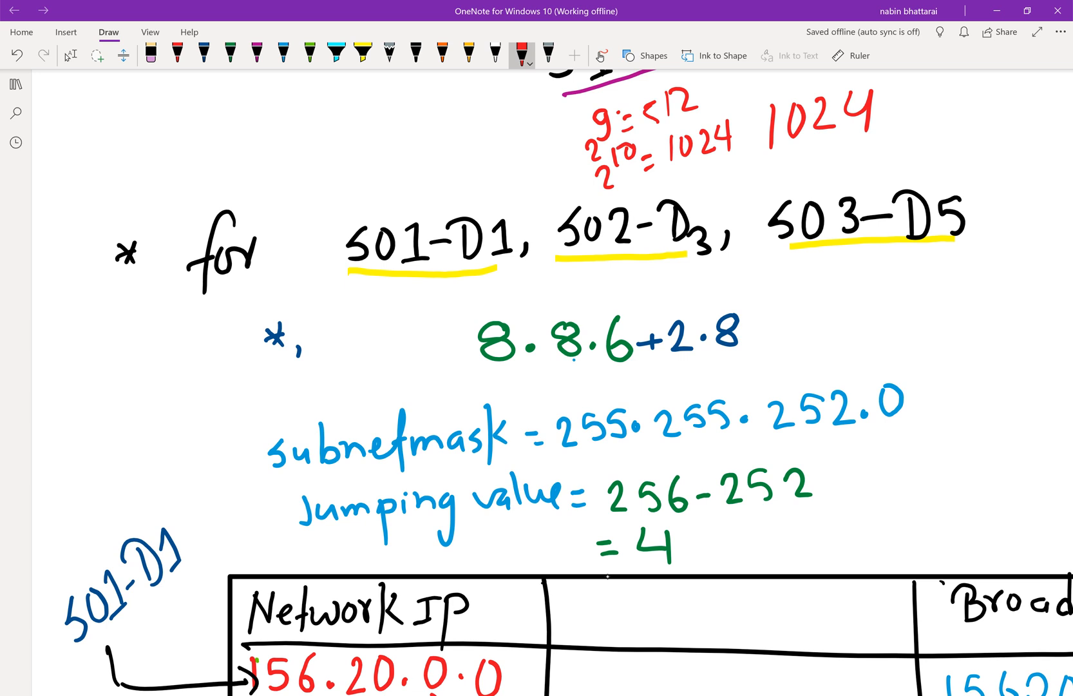
Circle 2^10 with the cyan highlighter and underline each number in 8.8.6+2.8.
{"action": "left_click", "coordinate": [337, 55]}
{"action": "mouse_move", "coordinate": [569, 188]}
{"action": "left_mouse_down"}
{"action": "mouse_move", "coordinate": [595, 195]}
{"action": "mouse_move", "coordinate": [650, 143]}
{"action": "mouse_move", "coordinate": [580, 179]}
{"action": "mouse_move", "coordinate": [583, 190]}
{"action": "left_mouse_up"}
{"action": "left_click_drag", "start_coordinate": [681, 365], "coordinate": [701, 361]}
{"action": "mouse_move", "coordinate": [717, 351]}
{"action": "left_mouse_down"}
{"action": "mouse_move", "coordinate": [744, 349]}
{"action": "mouse_move", "coordinate": [721, 349]}
{"action": "left_mouse_up"}
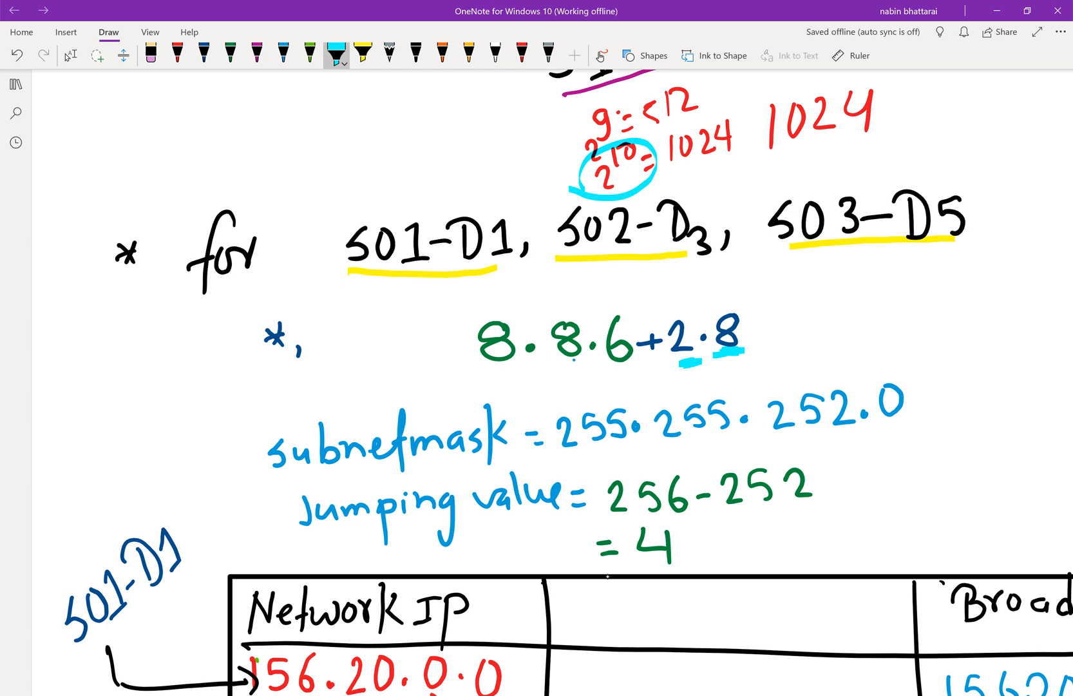
{"action": "mouse_move", "coordinate": [632, 365]}
{"action": "left_mouse_down"}
{"action": "mouse_move", "coordinate": [559, 364]}
{"action": "mouse_move", "coordinate": [581, 365]}
{"action": "left_mouse_up"}
{"action": "left_click_drag", "start_coordinate": [483, 364], "coordinate": [513, 364]}
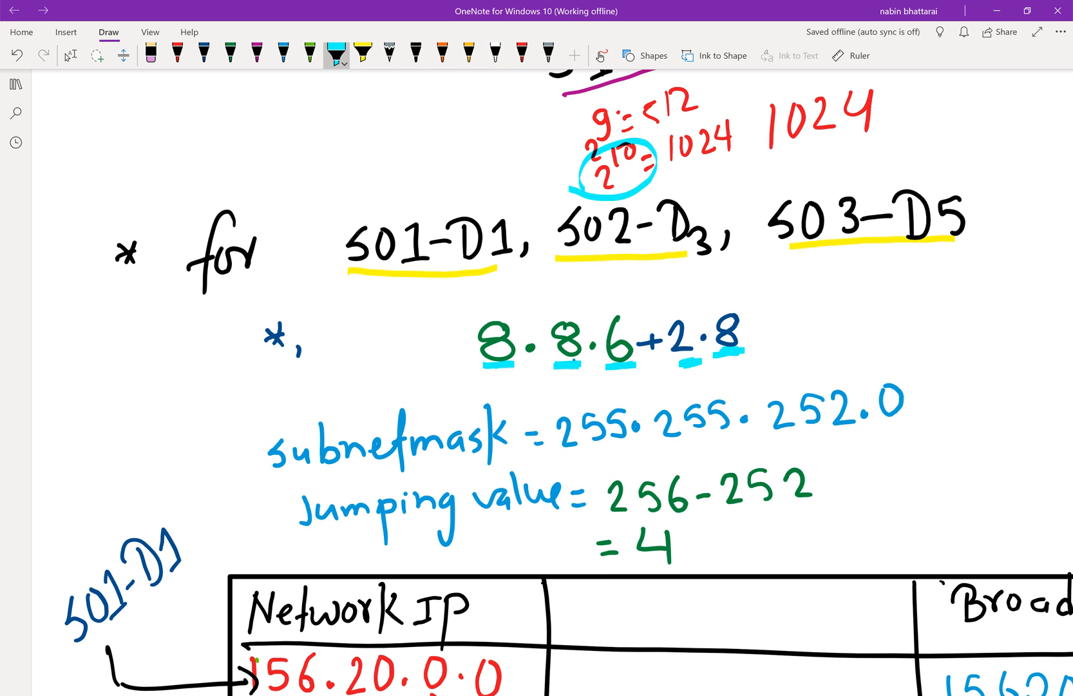
Draw cyan arrows from 8, 8 and 6 to mask octets 255, 255 and 252, and erase them with the underlines beneath 6, 2 and 8.
{"action": "mouse_move", "coordinate": [493, 371]}
{"action": "left_mouse_down"}
{"action": "mouse_move", "coordinate": [560, 391]}
{"action": "mouse_move", "coordinate": [553, 399]}
{"action": "mouse_move", "coordinate": [653, 380]}
{"action": "mouse_move", "coordinate": [670, 402]}
{"action": "mouse_move", "coordinate": [684, 362]}
{"action": "mouse_move", "coordinate": [798, 390]}
{"action": "mouse_move", "coordinate": [809, 366]}
{"action": "left_mouse_up"}
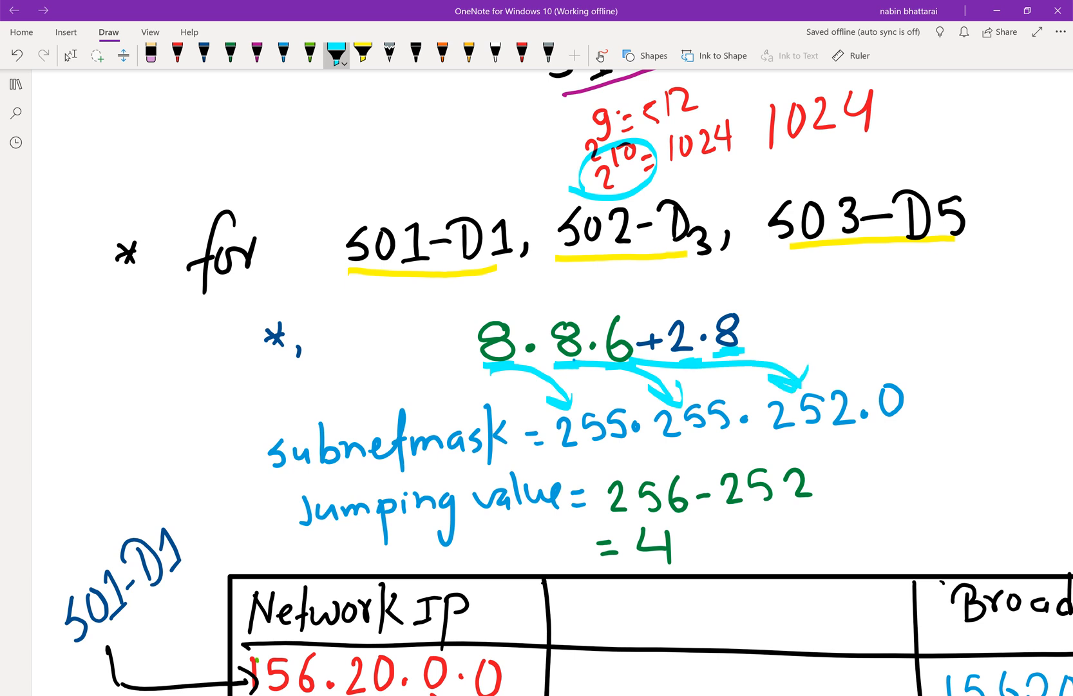
{"action": "left_click_drag", "start_coordinate": [797, 382], "coordinate": [728, 353]}
{"action": "mouse_move", "coordinate": [890, 433]}
{"action": "left_mouse_down"}
{"action": "mouse_move", "coordinate": [927, 402]}
{"action": "mouse_move", "coordinate": [901, 439]}
{"action": "left_mouse_up"}
{"action": "left_click_drag", "start_coordinate": [564, 400], "coordinate": [539, 376]}
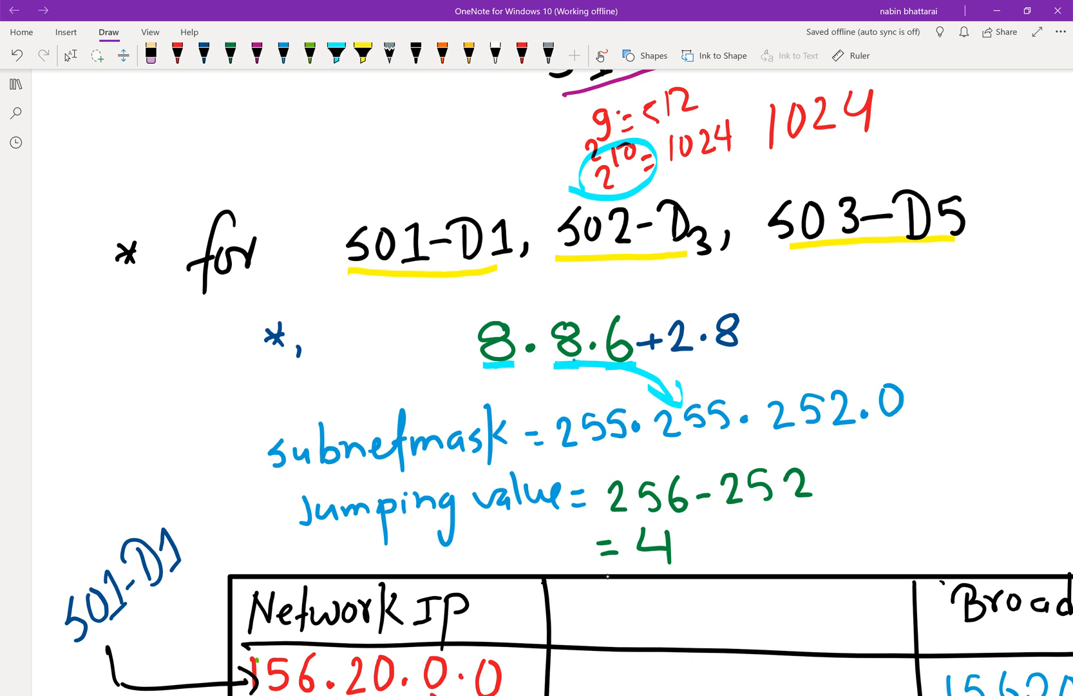
{"action": "left_click_drag", "start_coordinate": [671, 391], "coordinate": [618, 360]}
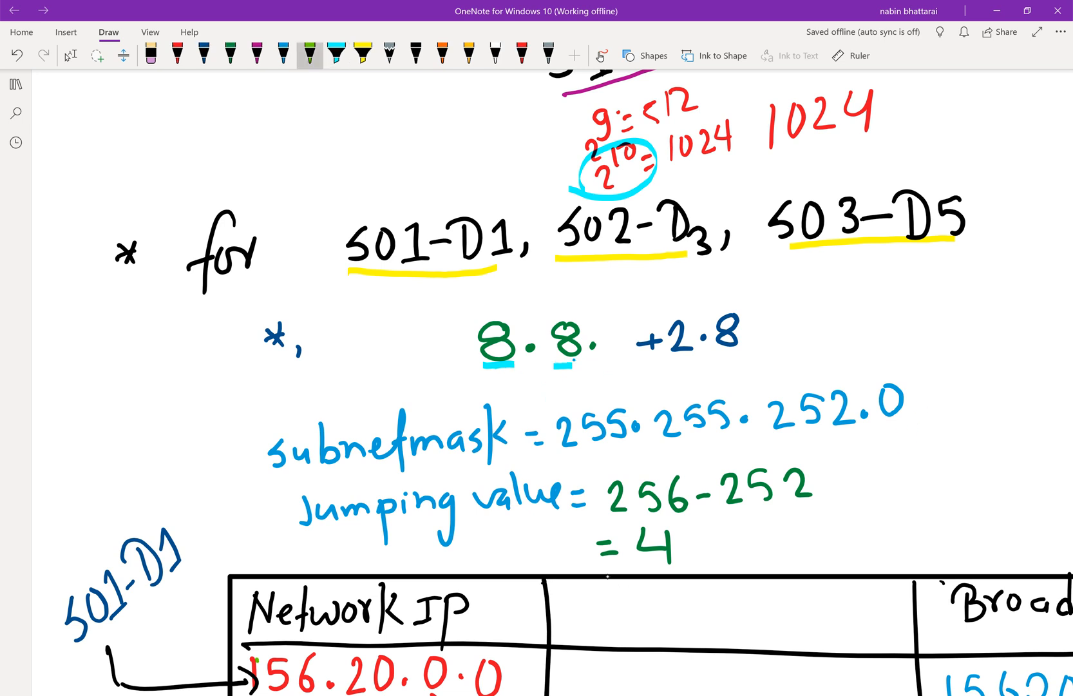
Rewrite the missing 6 in green in the 8.8.6+2.8 bit split.
{"action": "left_click", "coordinate": [230, 55]}
{"action": "left_click_drag", "start_coordinate": [632, 311], "coordinate": [616, 341]}
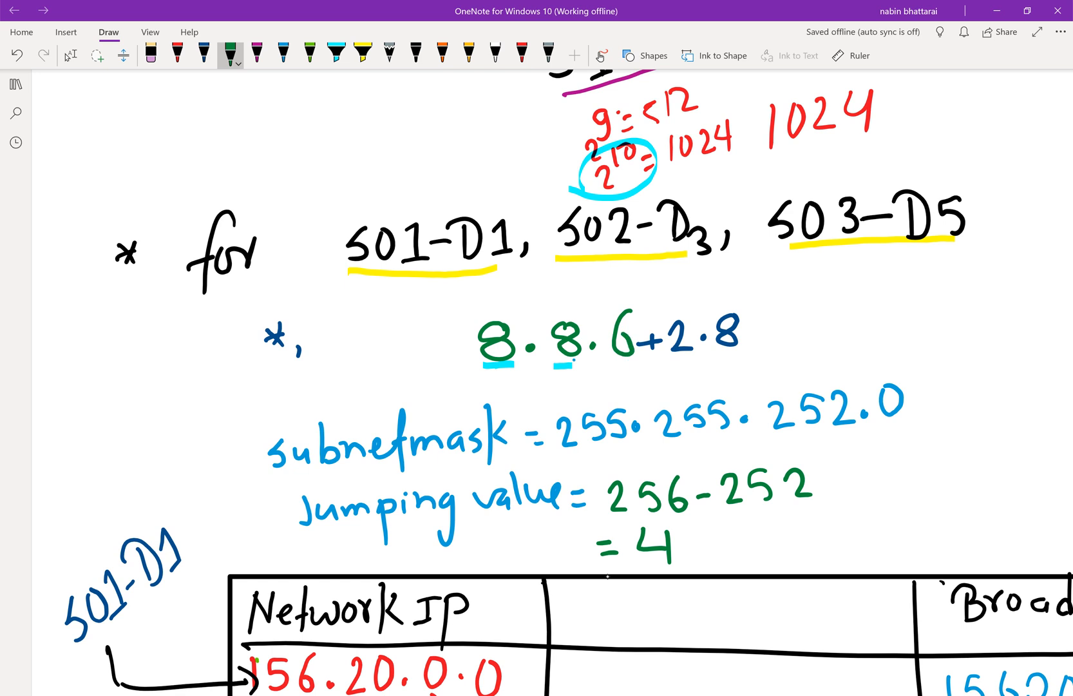
Tick the jumping value 4 and circle 252 in the subnet mask with the cyan highlighter.
{"action": "left_click", "coordinate": [337, 55]}
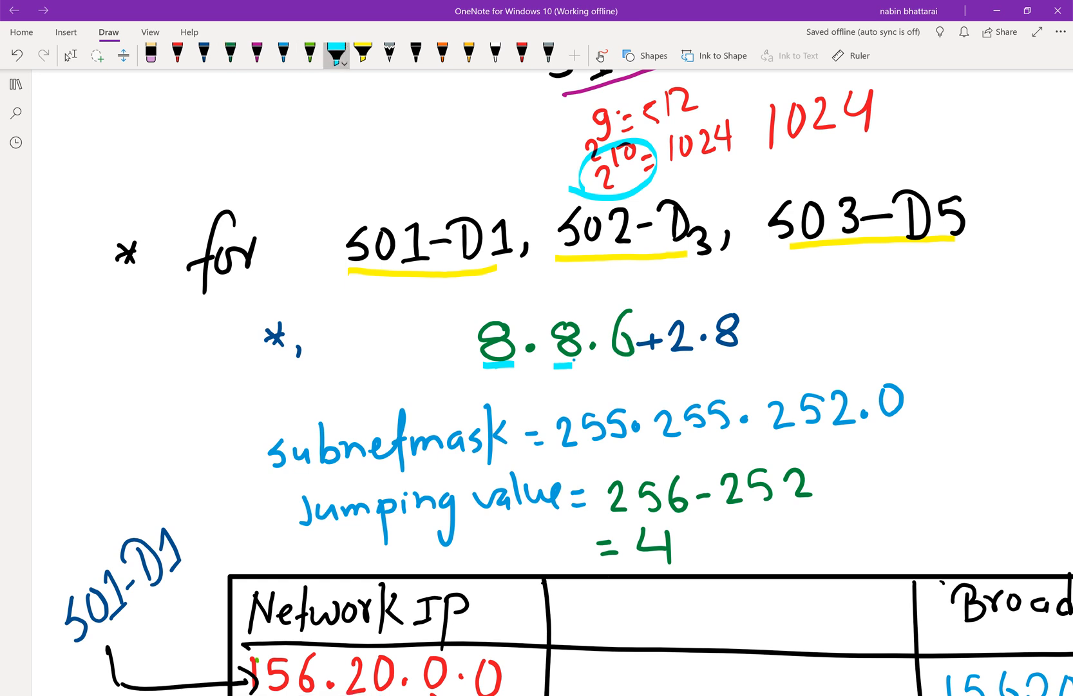
{"action": "scroll", "coordinate": [608, 576], "scroll_direction": "down", "scroll_amount": 3}
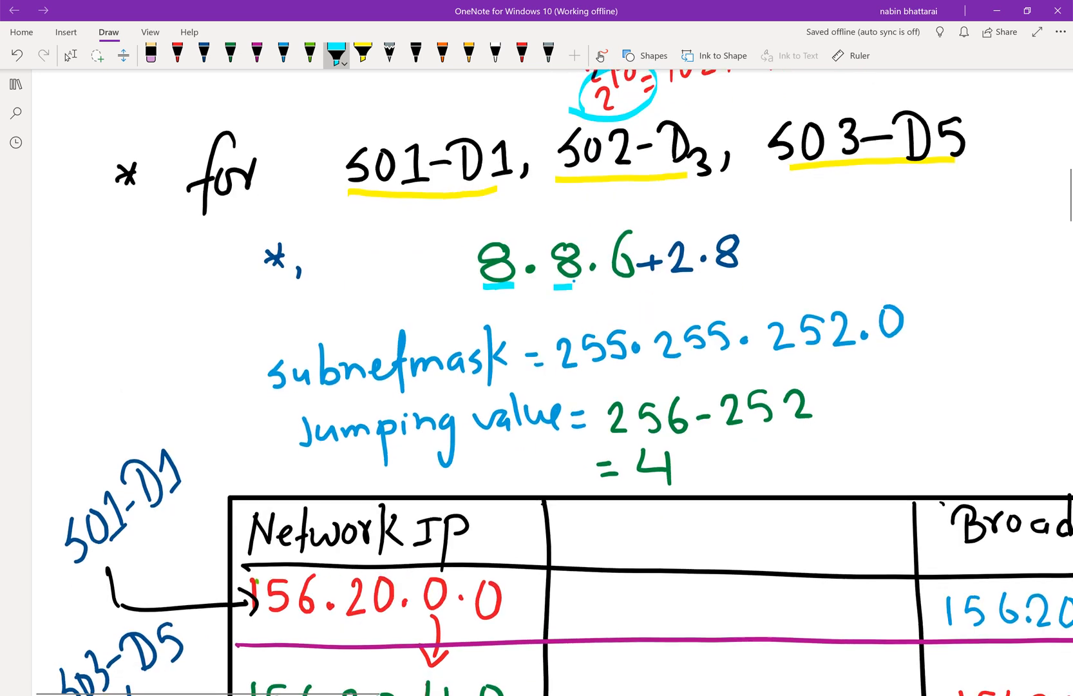
{"action": "mouse_move", "coordinate": [667, 482]}
{"action": "left_mouse_down"}
{"action": "mouse_move", "coordinate": [714, 460]}
{"action": "mouse_move", "coordinate": [658, 491]}
{"action": "left_mouse_up"}
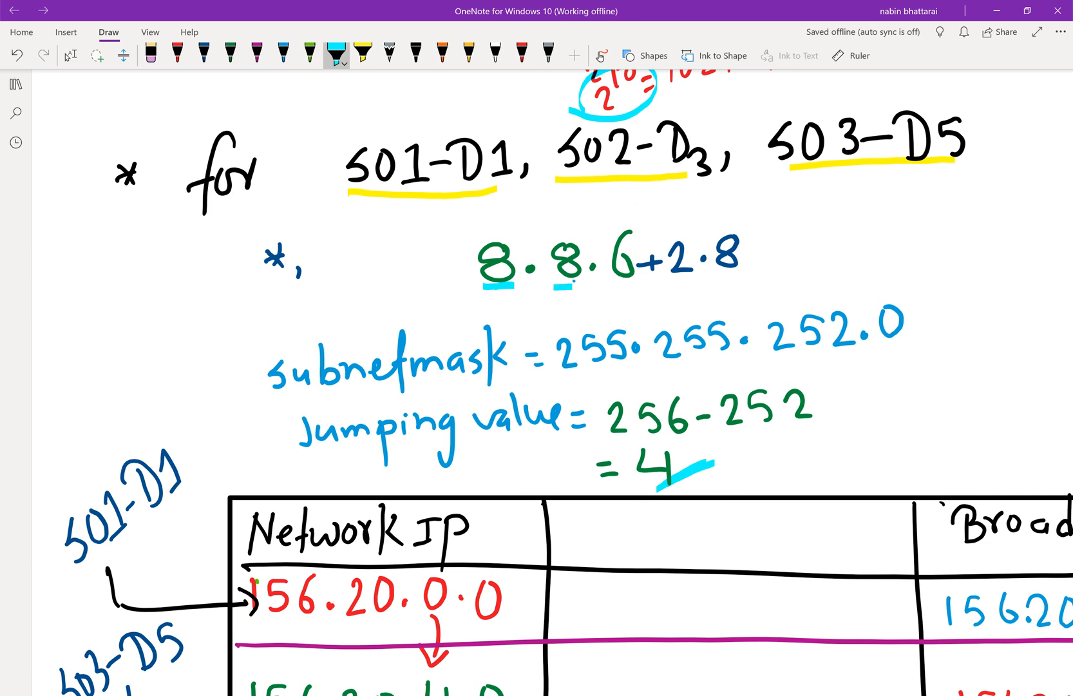
{"action": "mouse_move", "coordinate": [849, 295]}
{"action": "left_mouse_down"}
{"action": "mouse_move", "coordinate": [844, 271]}
{"action": "mouse_move", "coordinate": [751, 322]}
{"action": "mouse_move", "coordinate": [854, 348]}
{"action": "mouse_move", "coordinate": [858, 281]}
{"action": "left_mouse_up"}
Change the yellow highlighter's color to red and circle 252 in the subnet mask with it.
{"action": "left_click", "coordinate": [363, 53]}
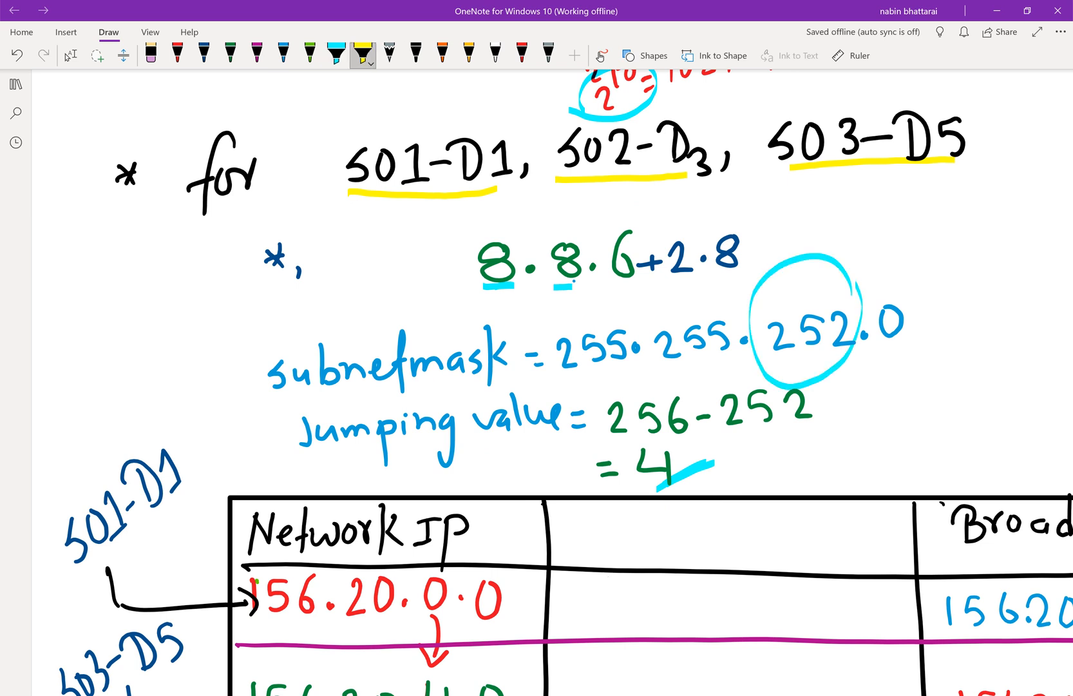
{"action": "left_click", "coordinate": [363, 53]}
{"action": "left_click", "coordinate": [369, 196]}
{"action": "mouse_move", "coordinate": [849, 281]}
{"action": "left_mouse_down"}
{"action": "mouse_move", "coordinate": [849, 297]}
{"action": "mouse_move", "coordinate": [757, 303]}
{"action": "mouse_move", "coordinate": [777, 380]}
{"action": "mouse_move", "coordinate": [860, 326]}
{"action": "mouse_move", "coordinate": [817, 255]}
{"action": "mouse_move", "coordinate": [772, 294]}
{"action": "left_mouse_up"}
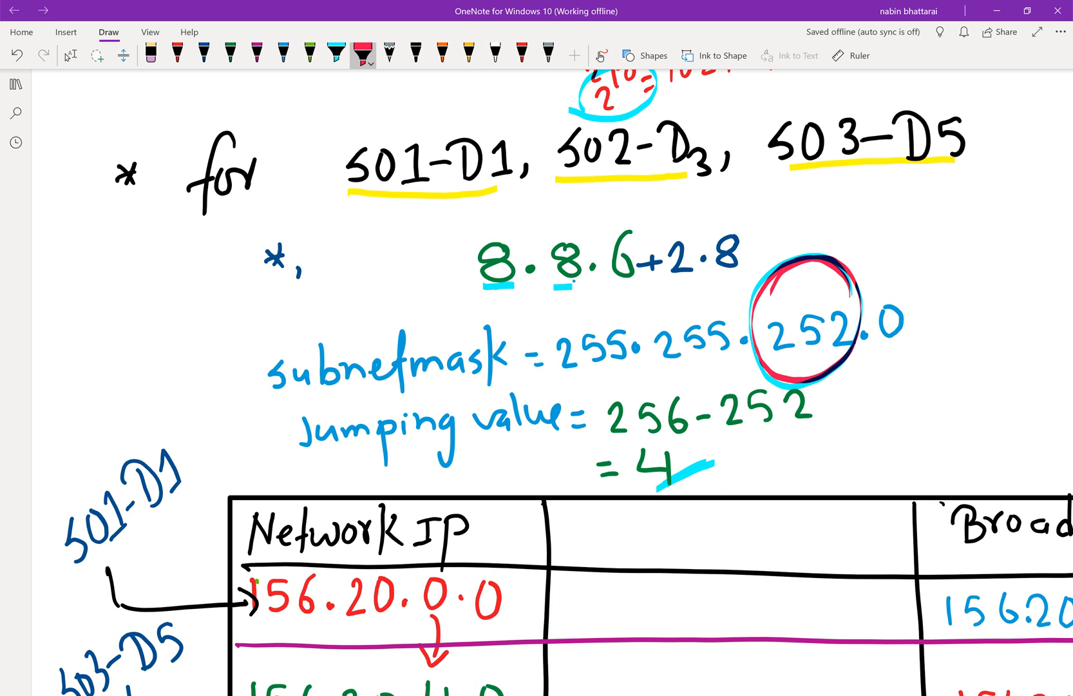
Trace the arrows leading from 156.20.0.0 through 156.20.4.0 and 156.20.8.0 to 156.20.12.0 with the cyan highlighter.
{"action": "scroll", "coordinate": [579, 387], "scroll_direction": "down", "scroll_amount": 3}
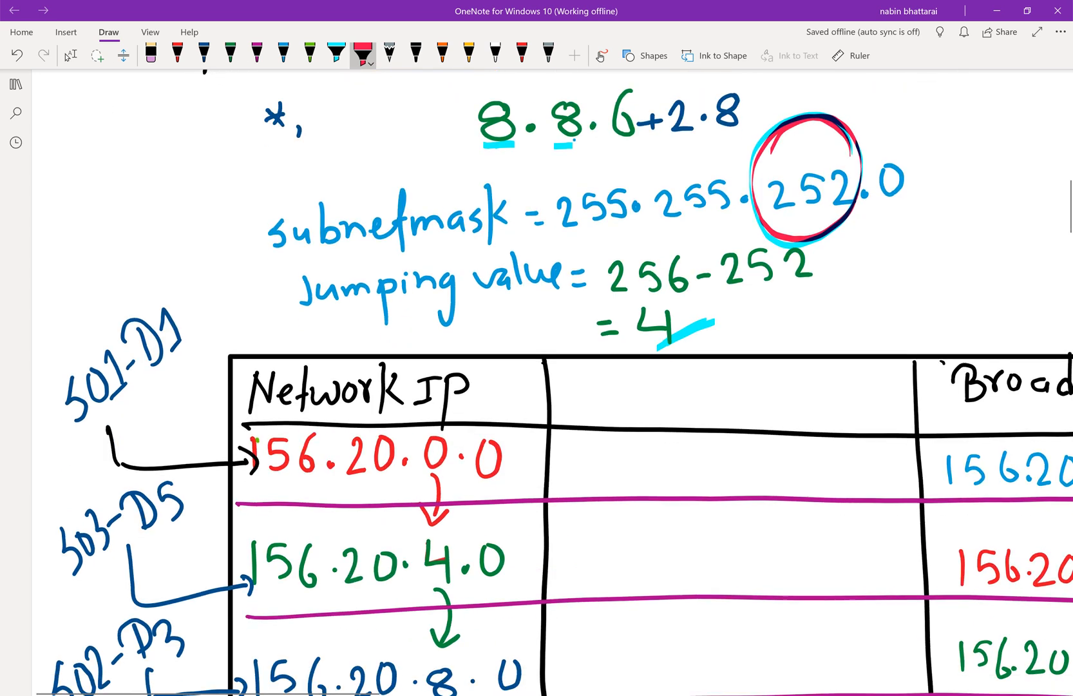
{"action": "left_click", "coordinate": [336, 55]}
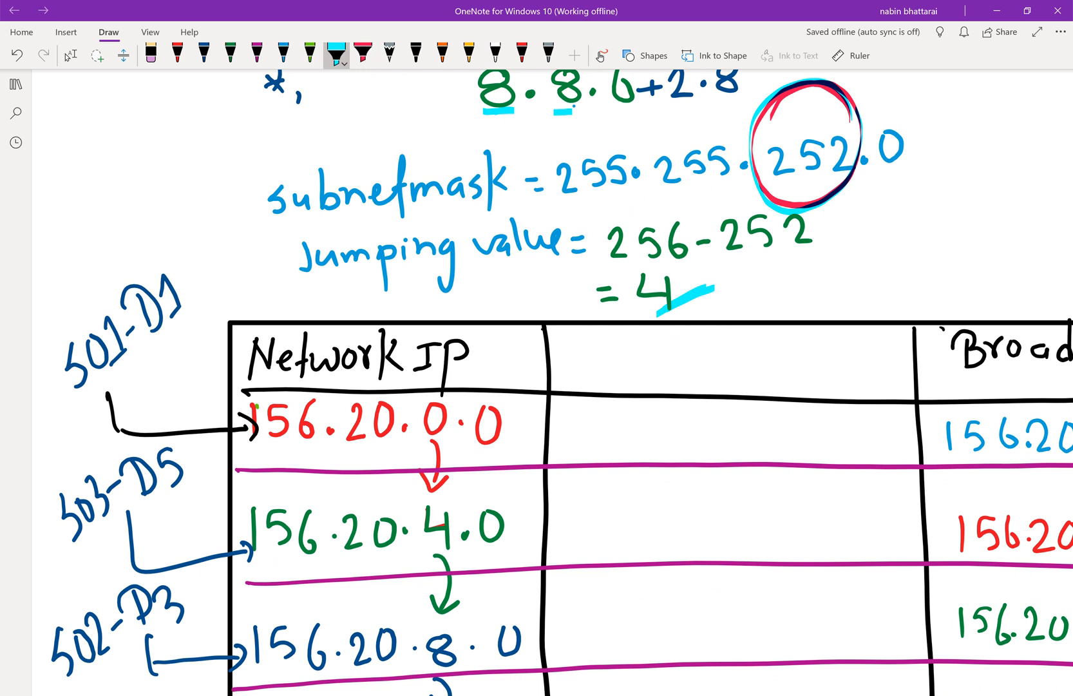
{"action": "mouse_move", "coordinate": [434, 434]}
{"action": "left_mouse_down"}
{"action": "mouse_move", "coordinate": [435, 495]}
{"action": "mouse_move", "coordinate": [408, 476]}
{"action": "left_mouse_up"}
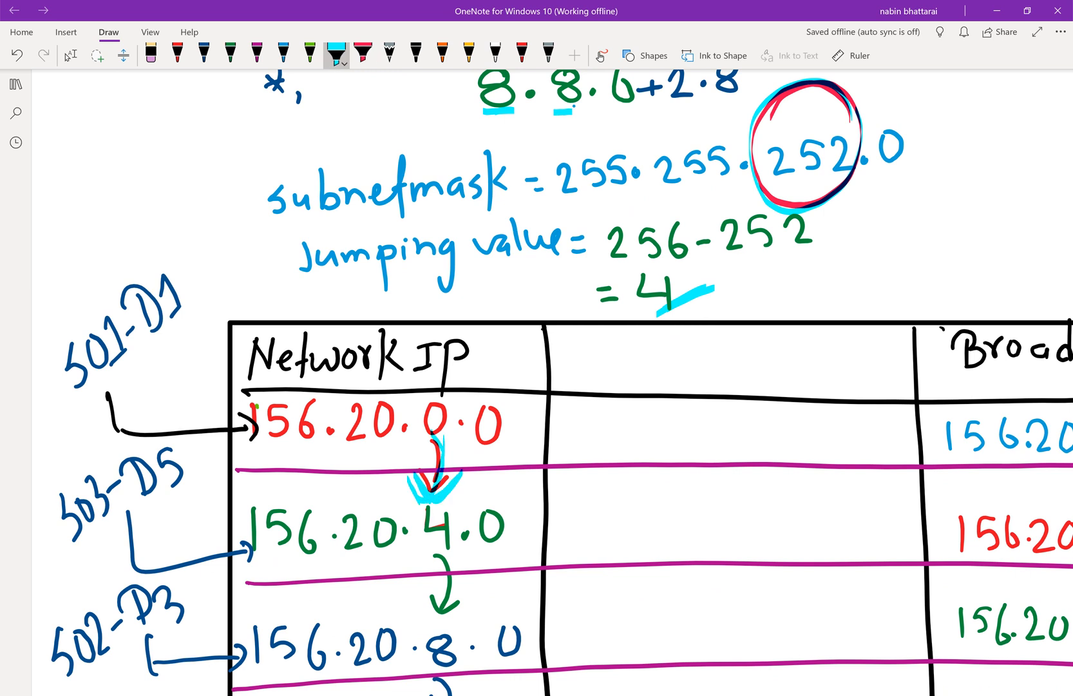
{"action": "scroll", "coordinate": [555, 380], "scroll_direction": "down", "scroll_amount": 1}
{"action": "left_click_drag", "start_coordinate": [442, 513], "coordinate": [441, 579]}
{"action": "left_click_drag", "start_coordinate": [441, 579], "coordinate": [471, 559]}
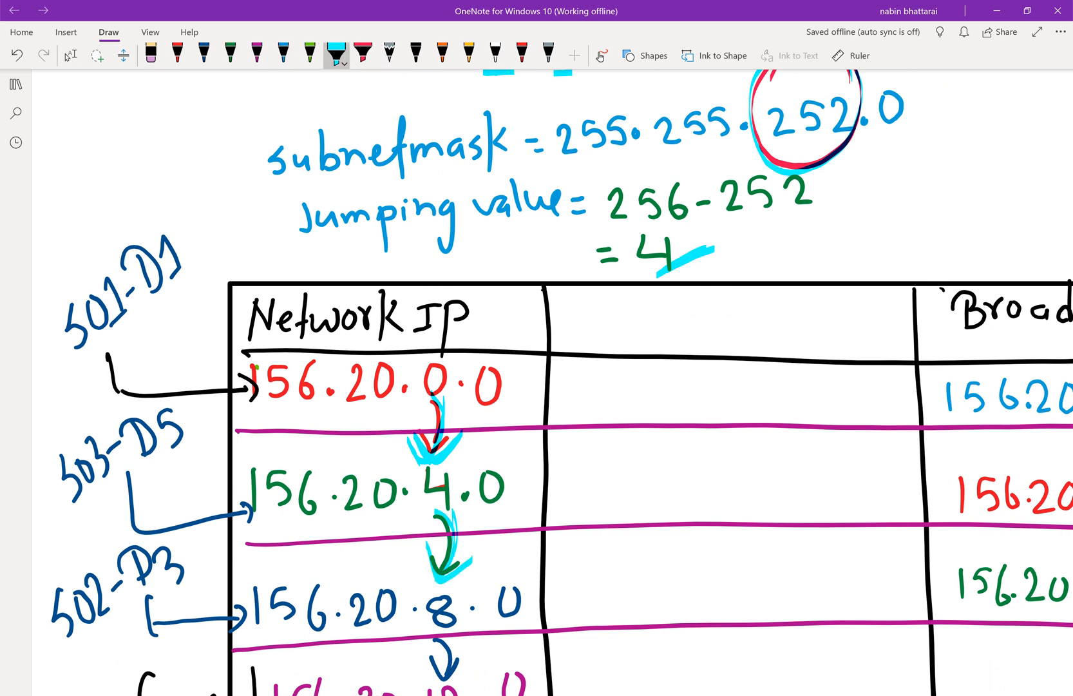
{"action": "scroll", "coordinate": [554, 380], "scroll_direction": "down", "scroll_amount": 2}
{"action": "left_click_drag", "start_coordinate": [447, 543], "coordinate": [444, 572]}
{"action": "mouse_move", "coordinate": [425, 564]}
{"action": "left_mouse_down"}
{"action": "mouse_move", "coordinate": [444, 593]}
{"action": "mouse_move", "coordinate": [469, 575]}
{"action": "left_mouse_up"}
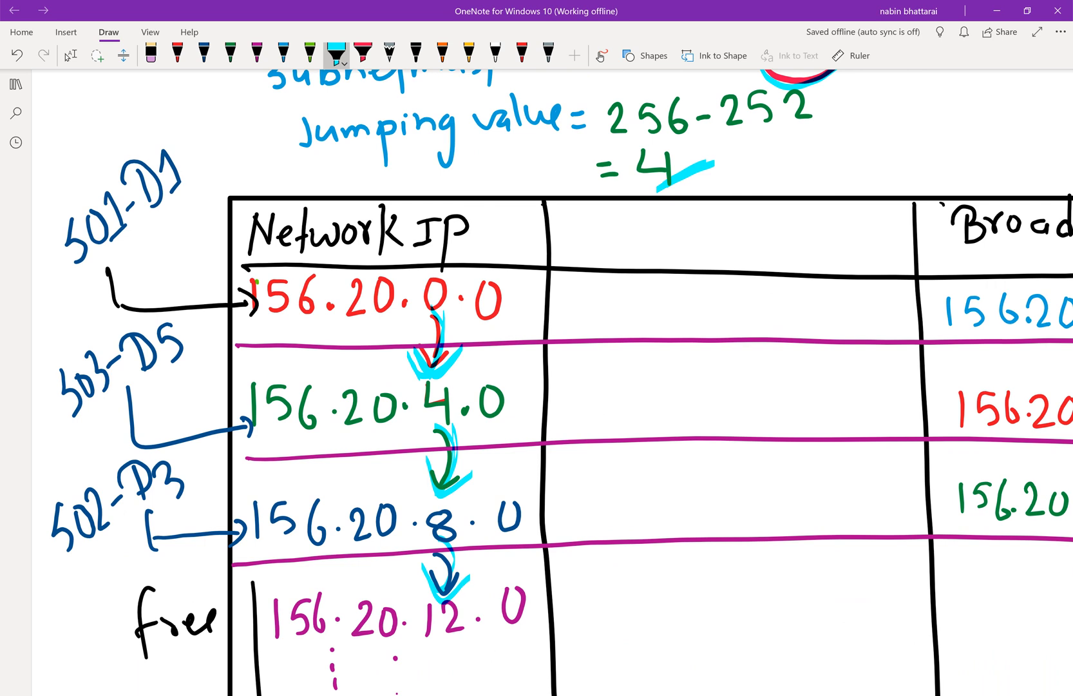
Underline the SO1-D1, SO2-D3, SO3-D5 heading in cyan and tick 156.20.0.0, 156.20.4.0 and 156.20.8.0 in the table.
{"action": "scroll", "coordinate": [555, 380], "scroll_direction": "up", "scroll_amount": 8}
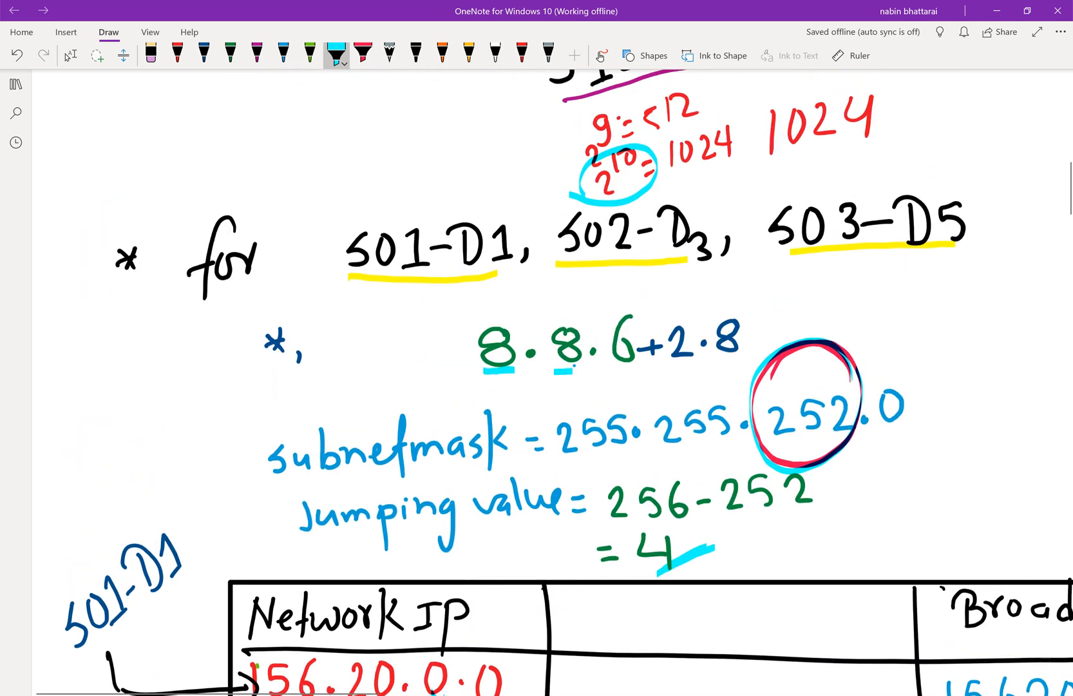
{"action": "left_click_drag", "start_coordinate": [362, 278], "coordinate": [910, 240]}
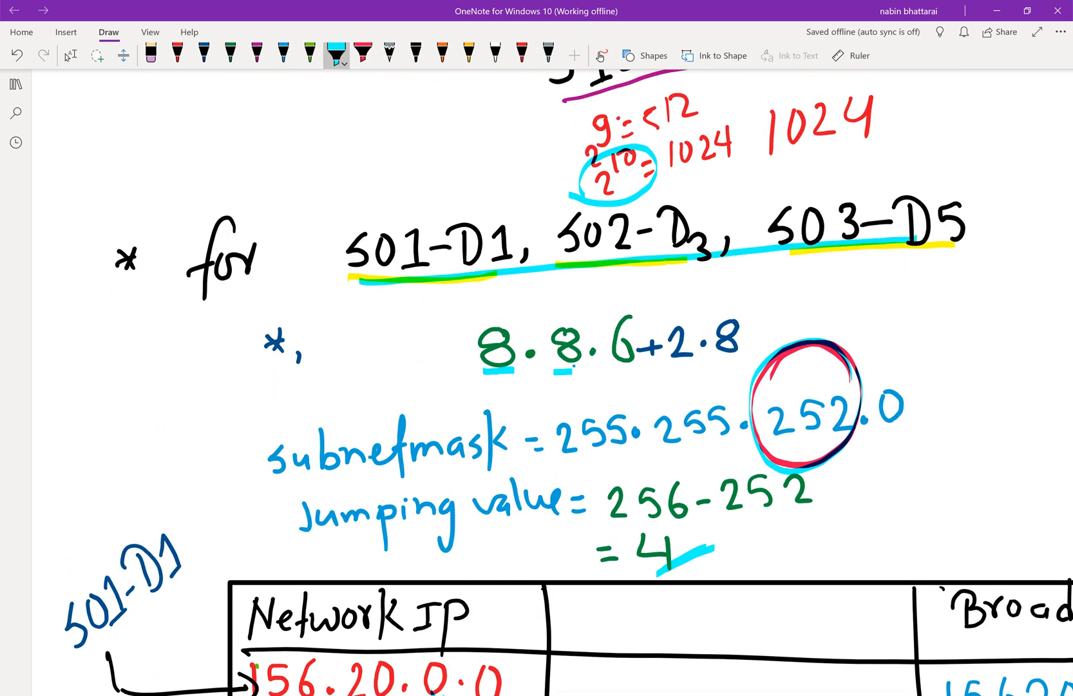
{"action": "scroll", "coordinate": [554, 380], "scroll_direction": "down", "scroll_amount": 4}
{"action": "scroll", "coordinate": [554, 380], "scroll_direction": "down", "scroll_amount": 3}
{"action": "left_click_drag", "start_coordinate": [513, 340], "coordinate": [570, 330]}
{"action": "left_click_drag", "start_coordinate": [524, 415], "coordinate": [573, 415]}
{"action": "left_click_drag", "start_coordinate": [521, 514], "coordinate": [567, 509]}
{"action": "scroll", "coordinate": [554, 380], "scroll_direction": "down", "scroll_amount": 1}
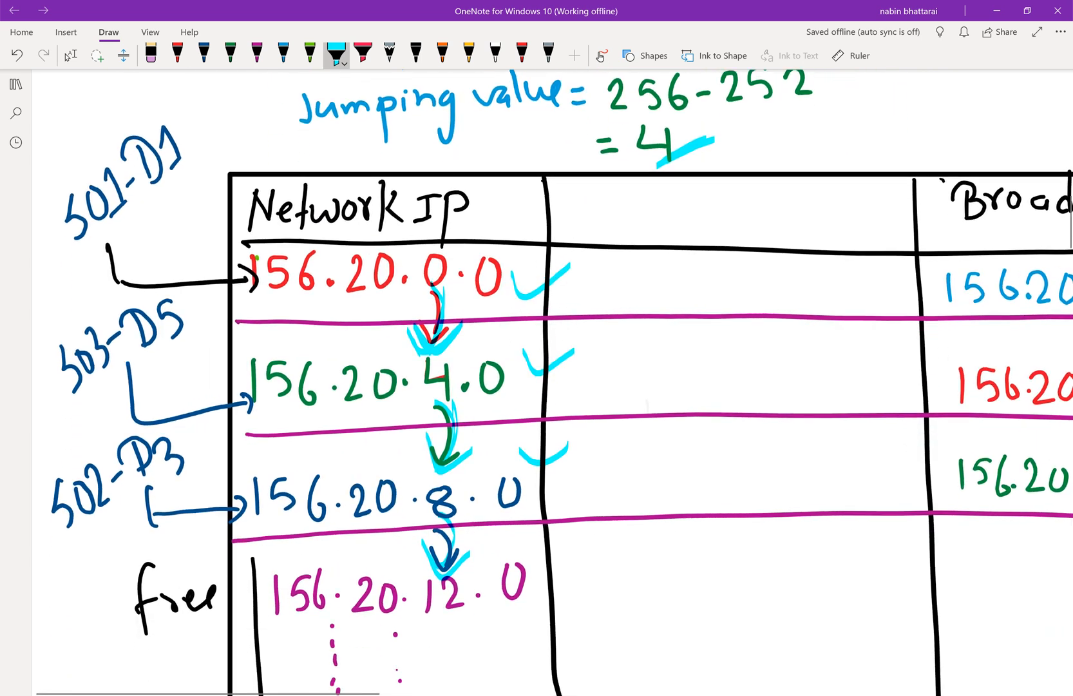
{"action": "left_click_drag", "start_coordinate": [549, 560], "coordinate": [585, 554]}
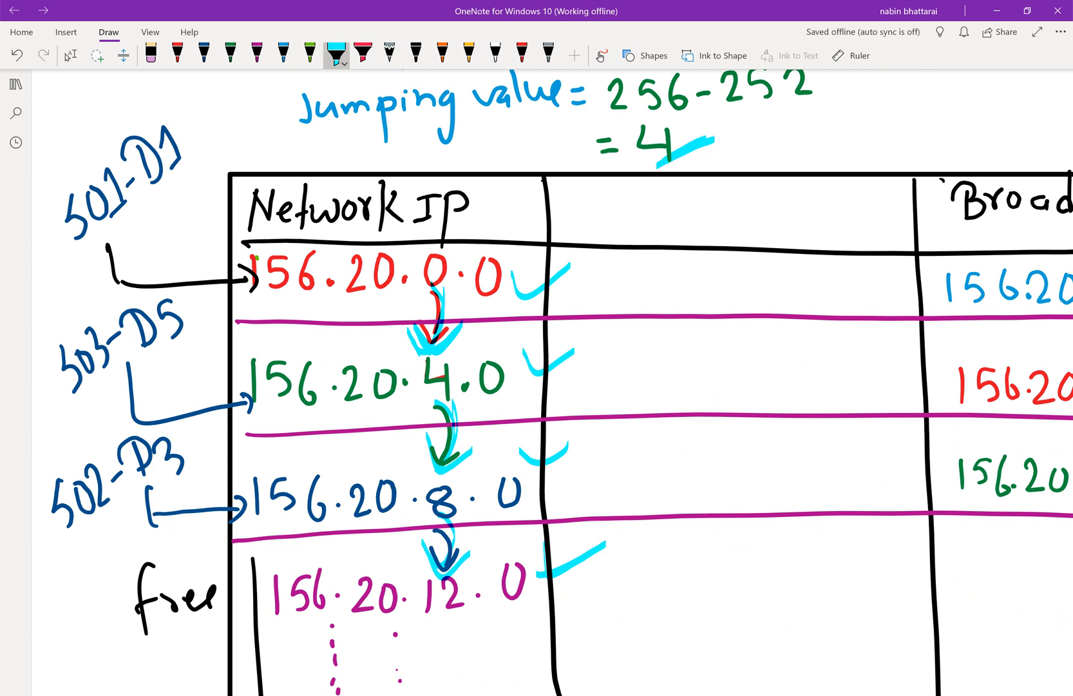
{"action": "key", "text": "ctrl+z"}
Go over the ticks beside the first three network IPs in cyan and trace the long downward arrow beside "free".
{"action": "scroll", "coordinate": [554, 380], "scroll_direction": "down", "scroll_amount": 2}
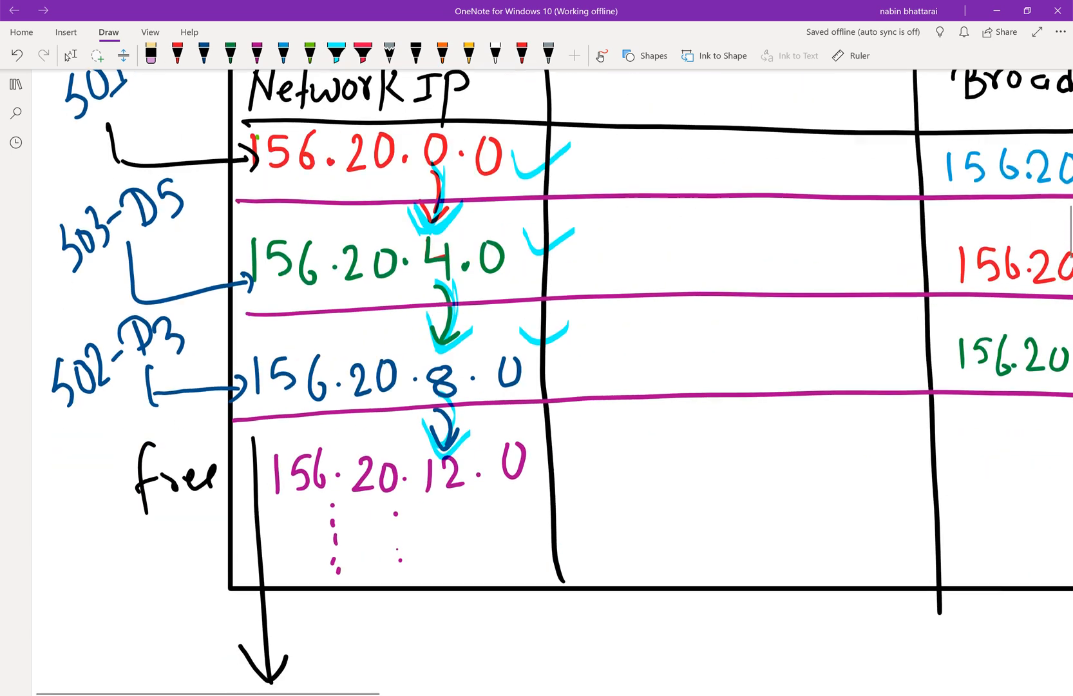
{"action": "left_click", "coordinate": [336, 53]}
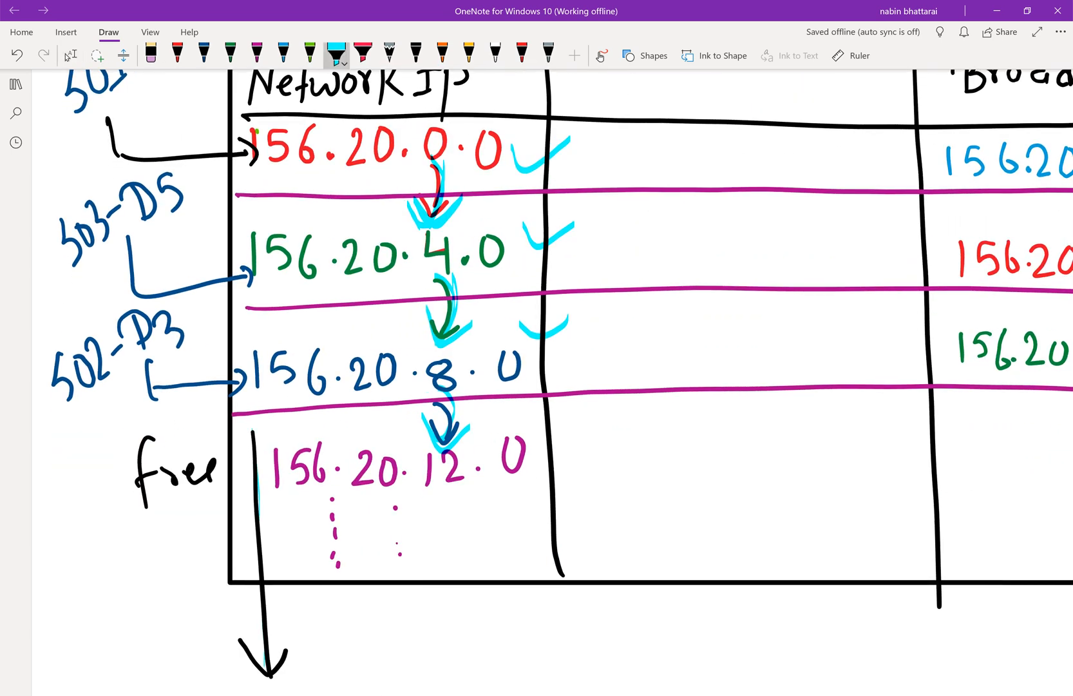
{"action": "left_click_drag", "start_coordinate": [521, 141], "coordinate": [518, 158]}
{"action": "left_click_drag", "start_coordinate": [506, 214], "coordinate": [535, 245]}
{"action": "mouse_move", "coordinate": [514, 311]}
{"action": "left_mouse_down"}
{"action": "mouse_move", "coordinate": [540, 333]}
{"action": "mouse_move", "coordinate": [580, 308]}
{"action": "left_mouse_up"}
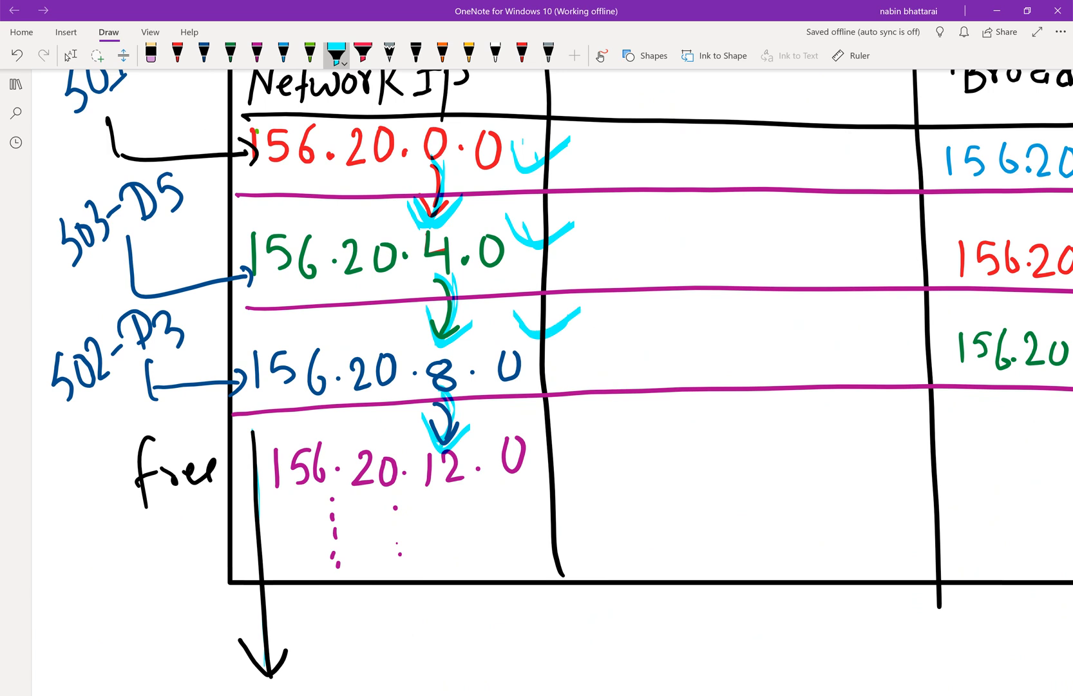
{"action": "left_click_drag", "start_coordinate": [257, 489], "coordinate": [265, 670]}
{"action": "left_click_drag", "start_coordinate": [232, 638], "coordinate": [261, 672]}
Erase the cyan ticks beside 156.20.4.0 and 156.20.8.0 in the Network IP column.
{"action": "scroll", "coordinate": [553, 383], "scroll_direction": "right", "scroll_amount": 1}
{"action": "scroll", "coordinate": [553, 383], "scroll_direction": "right", "scroll_amount": 2}
{"action": "scroll", "coordinate": [553, 383], "scroll_direction": "down", "scroll_amount": 3}
{"action": "left_click", "coordinate": [67, 57]}
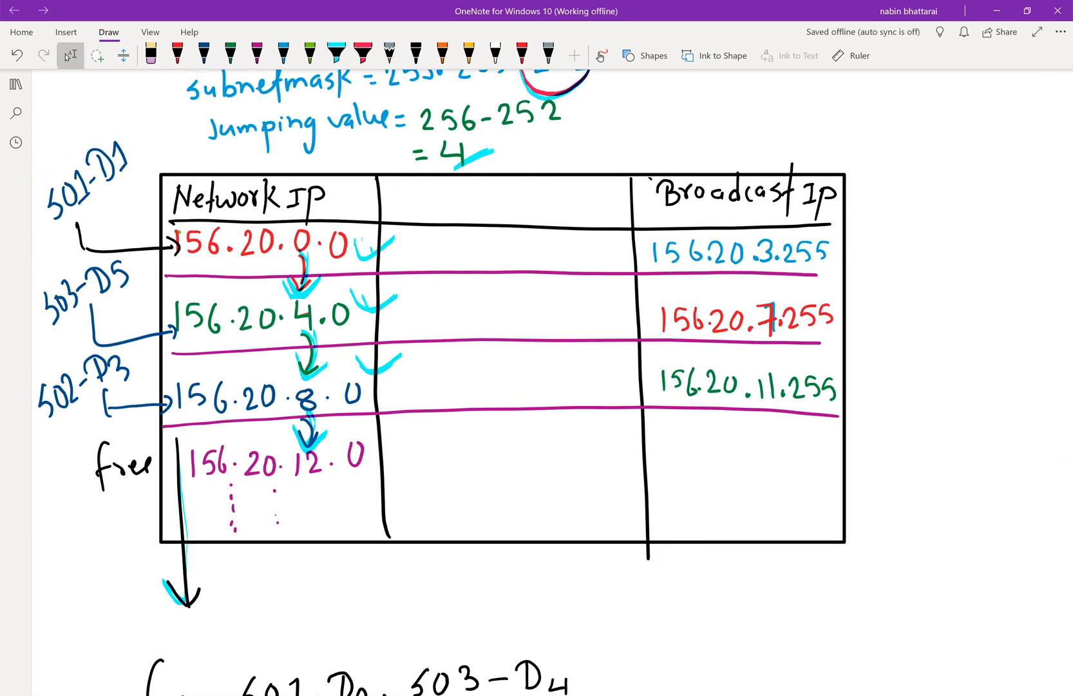
{"action": "left_click", "coordinate": [388, 301]}
{"action": "left_click", "coordinate": [391, 241]}
{"action": "left_click", "coordinate": [391, 363]}
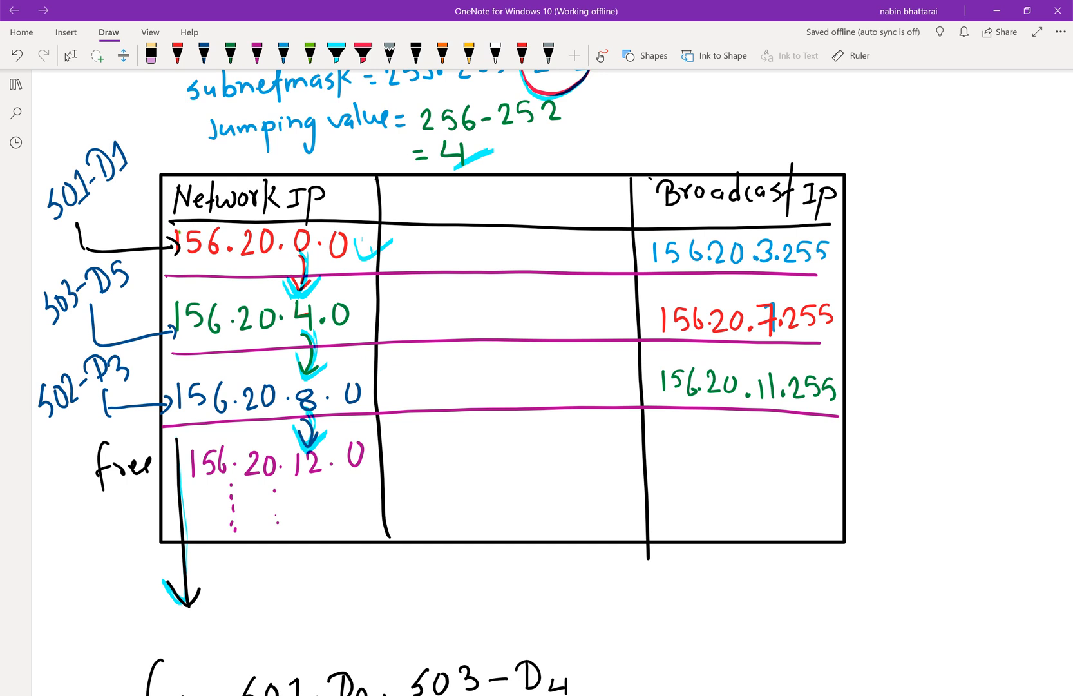
Draw cyan arrows from network IPs 156.20.4.0, 156.20.8.0 and 156.20.12.0 to the broadcast IP one row above each.
{"action": "left_click", "coordinate": [336, 55]}
{"action": "mouse_move", "coordinate": [348, 315]}
{"action": "left_mouse_down"}
{"action": "mouse_move", "coordinate": [367, 330]}
{"action": "mouse_move", "coordinate": [623, 321]}
{"action": "mouse_move", "coordinate": [692, 279]}
{"action": "left_mouse_up"}
{"action": "mouse_move", "coordinate": [657, 276]}
{"action": "left_mouse_down"}
{"action": "mouse_move", "coordinate": [685, 282]}
{"action": "mouse_move", "coordinate": [661, 310]}
{"action": "left_mouse_up"}
{"action": "mouse_move", "coordinate": [378, 375]}
{"action": "left_mouse_down"}
{"action": "mouse_move", "coordinate": [431, 389]}
{"action": "mouse_move", "coordinate": [664, 336]}
{"action": "mouse_move", "coordinate": [643, 351]}
{"action": "left_mouse_up"}
{"action": "mouse_move", "coordinate": [375, 442]}
{"action": "left_mouse_down"}
{"action": "mouse_move", "coordinate": [525, 465]}
{"action": "mouse_move", "coordinate": [699, 388]}
{"action": "mouse_move", "coordinate": [695, 412]}
{"action": "left_mouse_up"}
Erase the long cyan curves crossing the table between the network and broadcast IPs.
{"action": "left_click", "coordinate": [515, 464]}
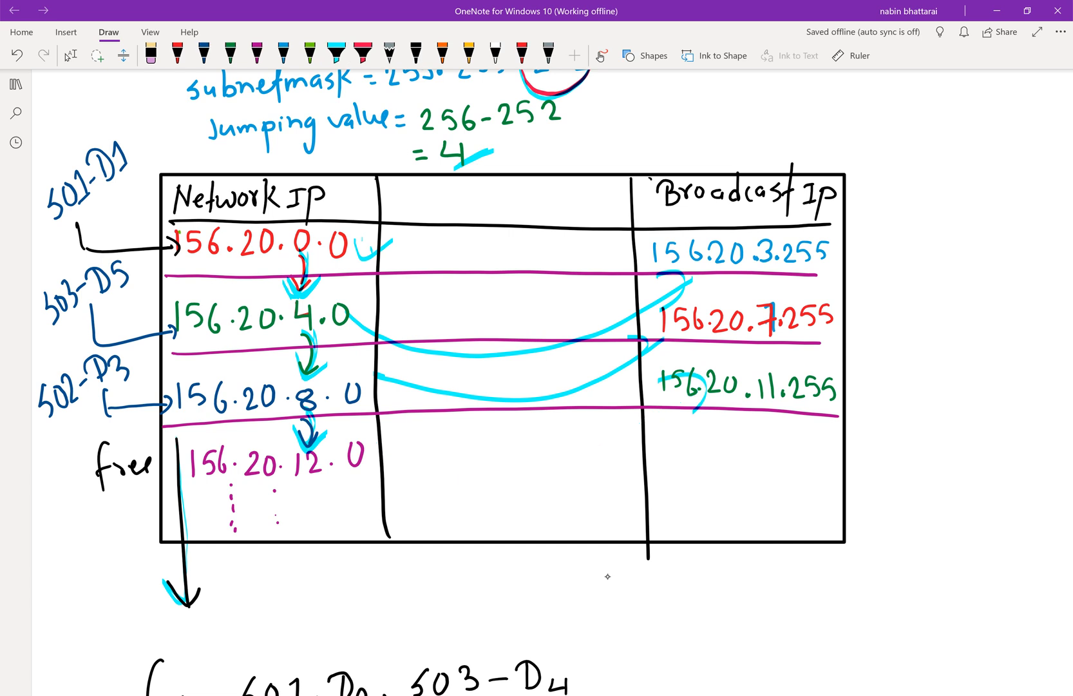
{"action": "left_click", "coordinate": [515, 400]}
{"action": "left_click", "coordinate": [682, 287]}
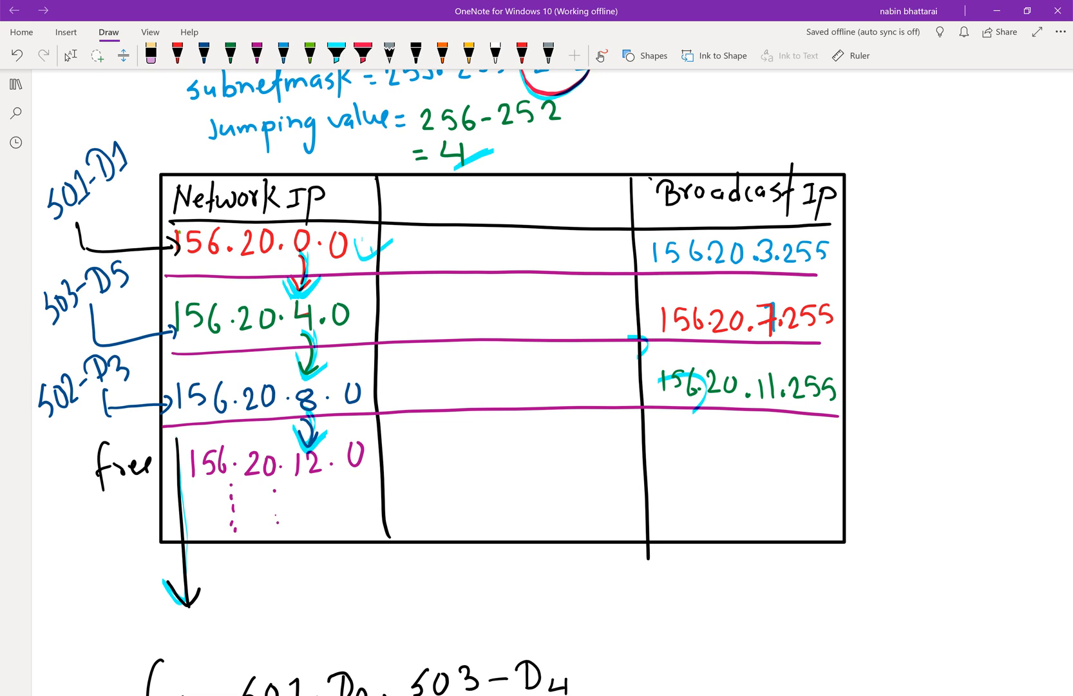
Circle D1 with 1000 hosts, D3 with 648 hosts and D5 with 870 hosts in the office diagram using the cyan highlighter.
{"action": "scroll", "coordinate": [553, 382], "scroll_direction": "up", "scroll_amount": 1}
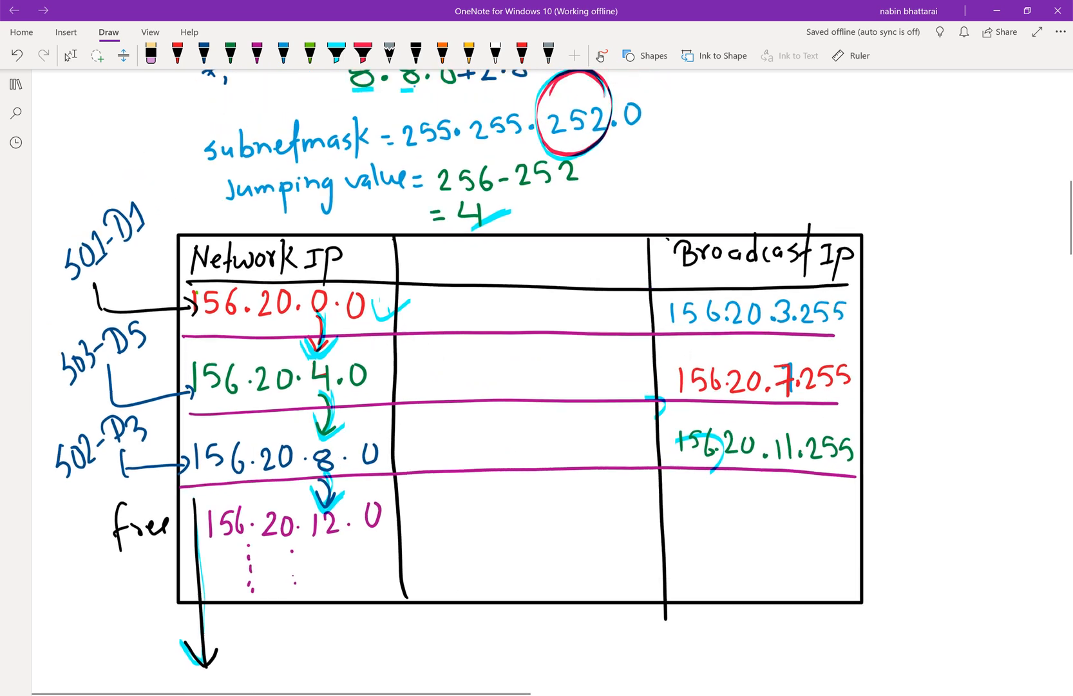
{"action": "left_click", "coordinate": [70, 56]}
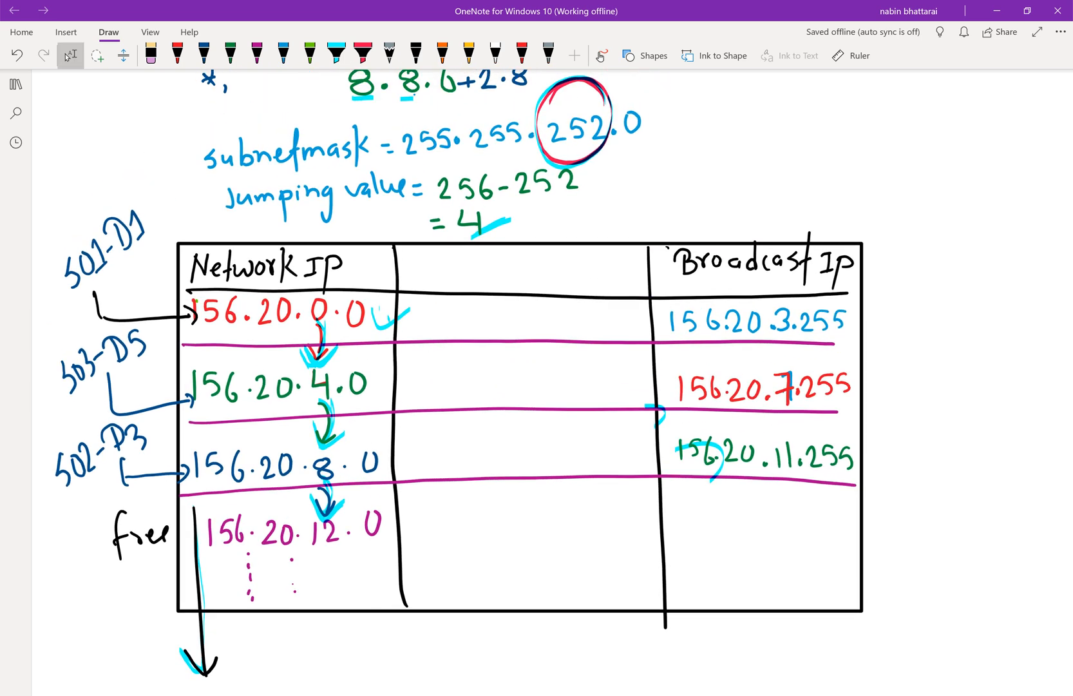
{"action": "scroll", "coordinate": [552, 382], "scroll_direction": "up", "scroll_amount": 20}
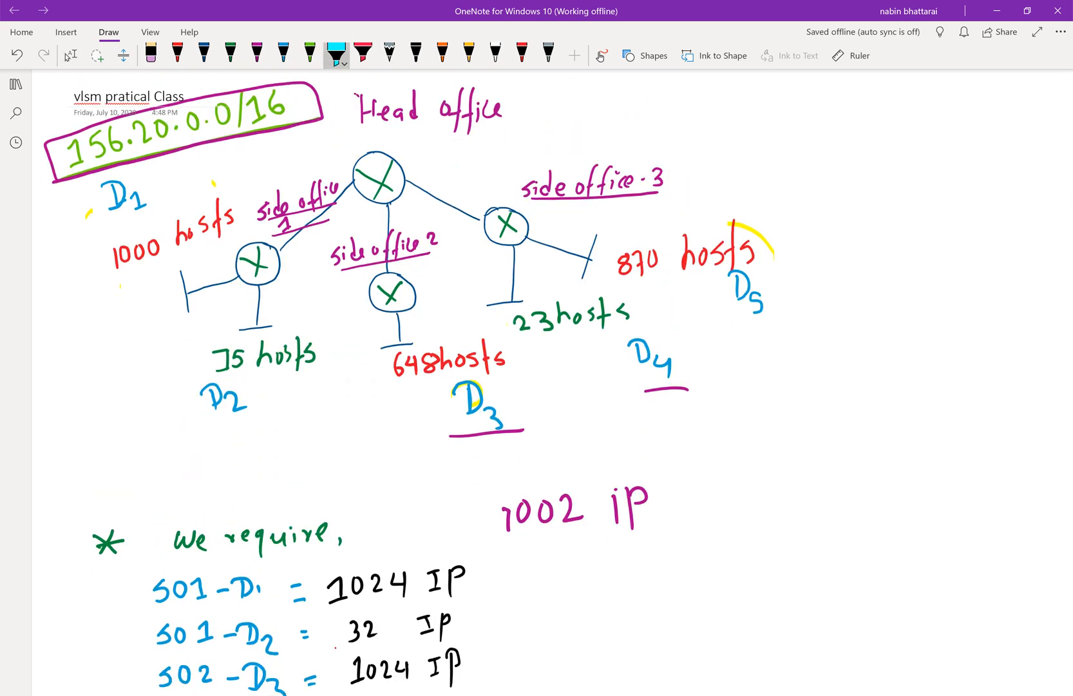
{"action": "left_click", "coordinate": [337, 55]}
{"action": "left_click_drag", "start_coordinate": [72, 282], "coordinate": [219, 242]}
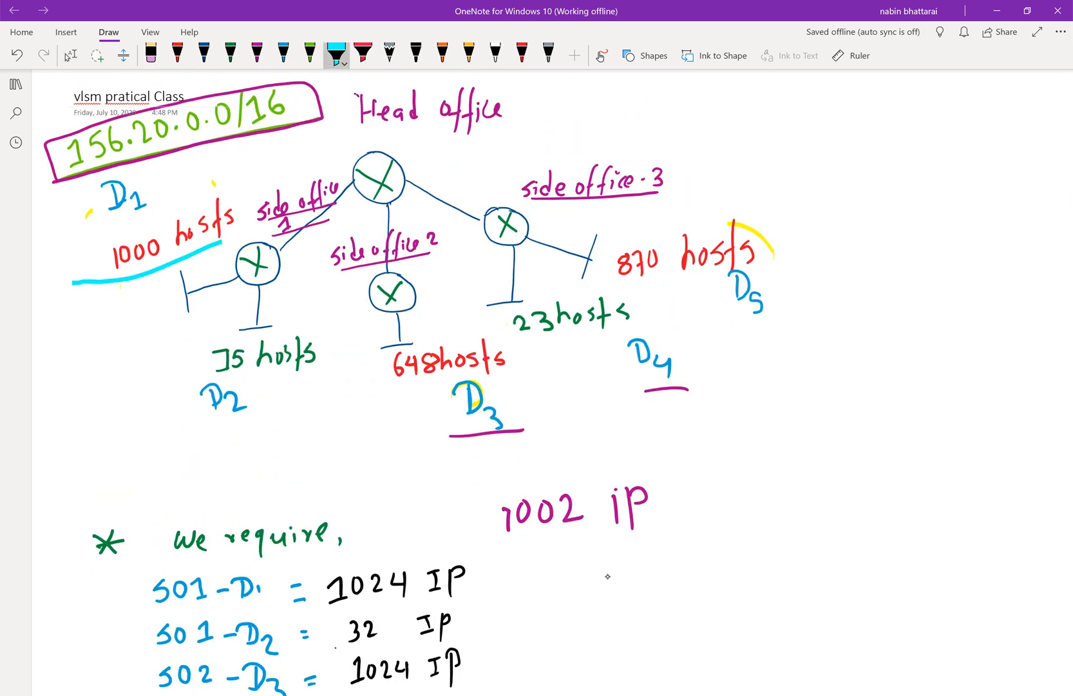
{"action": "left_click_drag", "start_coordinate": [627, 286], "coordinate": [788, 322]}
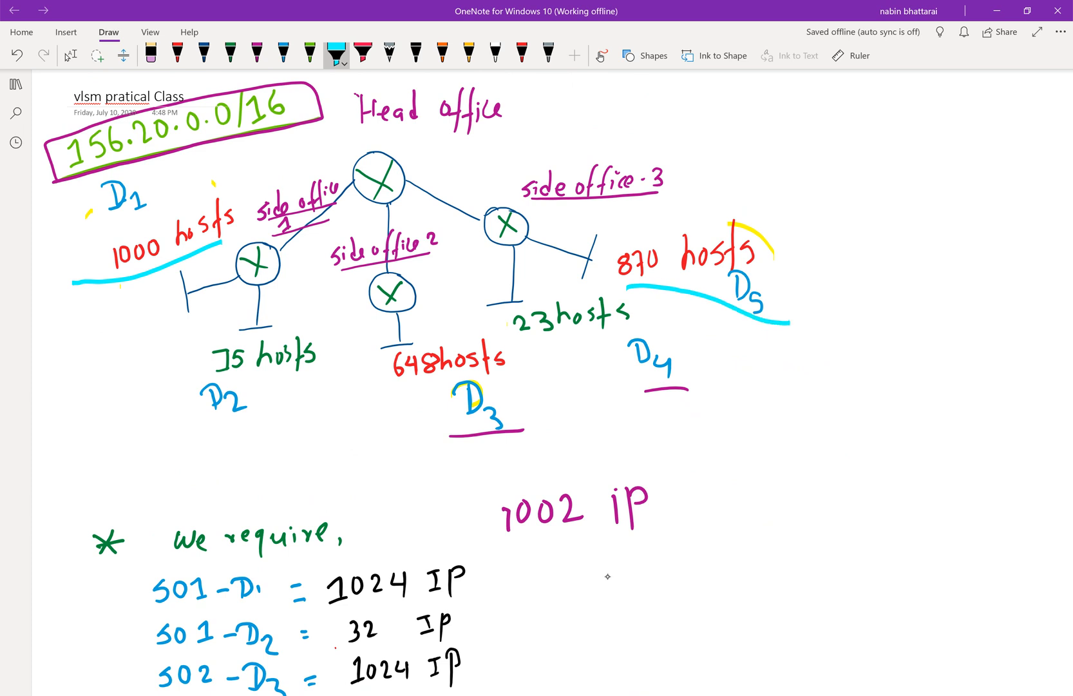
{"action": "mouse_move", "coordinate": [387, 412]}
{"action": "left_mouse_down"}
{"action": "mouse_move", "coordinate": [503, 430]}
{"action": "mouse_move", "coordinate": [519, 366]}
{"action": "mouse_move", "coordinate": [380, 330]}
{"action": "mouse_move", "coordinate": [388, 413]}
{"action": "left_mouse_up"}
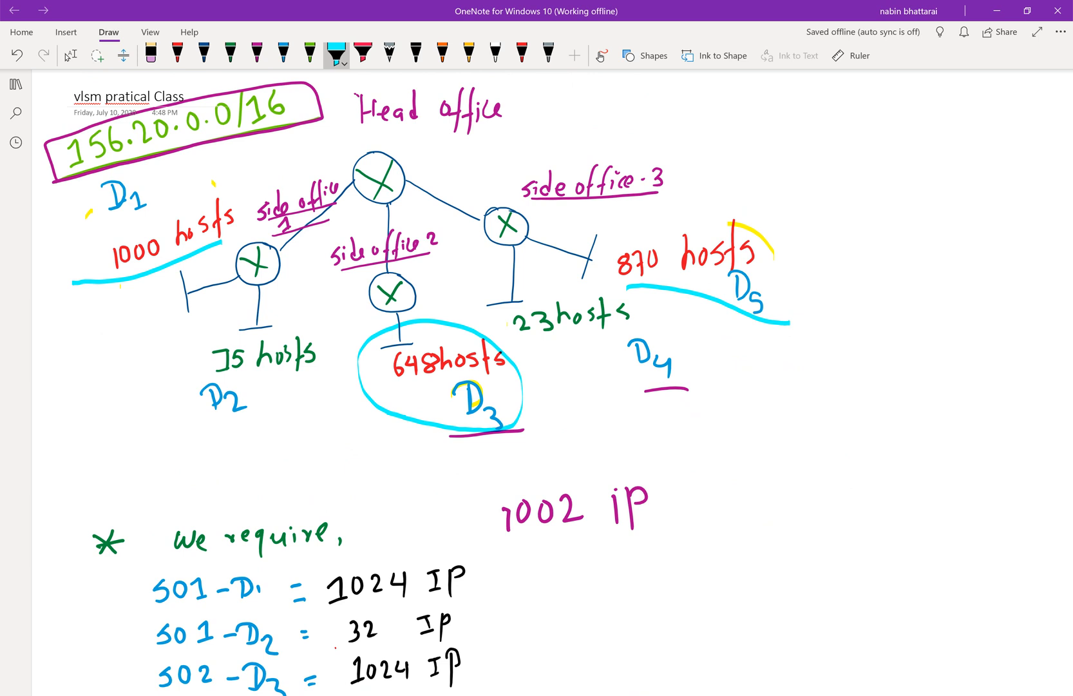
{"action": "mouse_move", "coordinate": [195, 248]}
{"action": "left_mouse_down"}
{"action": "mouse_move", "coordinate": [240, 219]}
{"action": "mouse_move", "coordinate": [216, 172]}
{"action": "mouse_move", "coordinate": [68, 271]}
{"action": "mouse_move", "coordinate": [73, 284]}
{"action": "left_mouse_up"}
{"action": "mouse_move", "coordinate": [619, 287]}
{"action": "left_mouse_down"}
{"action": "mouse_move", "coordinate": [729, 310]}
{"action": "mouse_move", "coordinate": [815, 266]}
{"action": "mouse_move", "coordinate": [681, 208]}
{"action": "mouse_move", "coordinate": [621, 274]}
{"action": "left_mouse_up"}
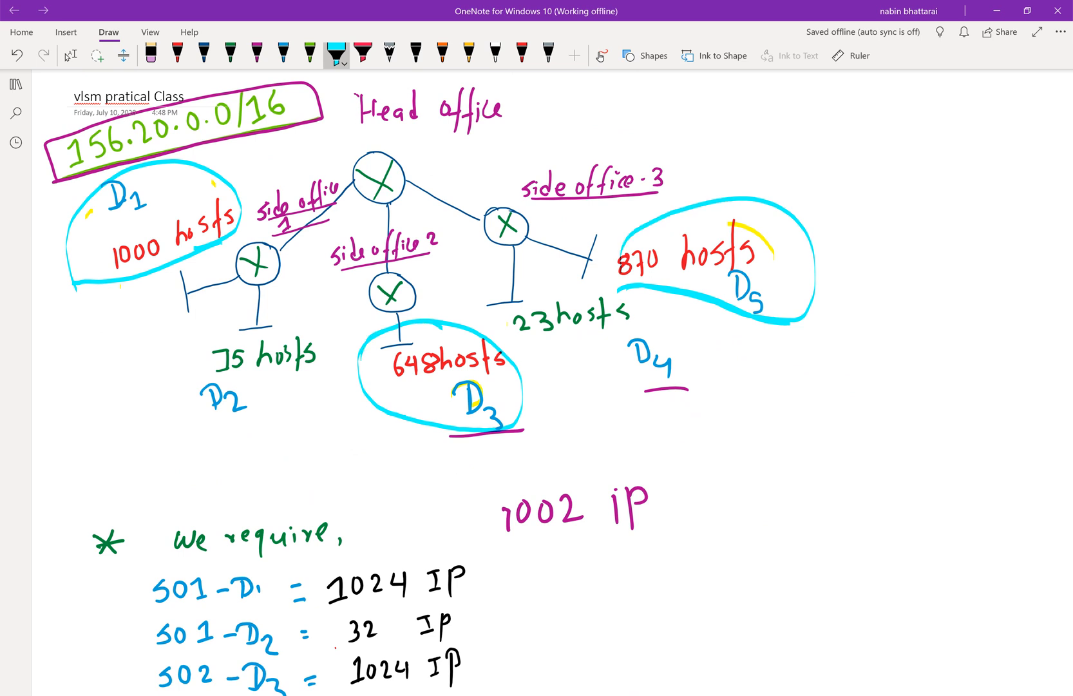
Circle the SO1-D1, SO3-D5 and SO2-D3 labels beside the network IP table with the cyan highlighter.
{"action": "scroll", "coordinate": [451, 387], "scroll_direction": "down", "scroll_amount": 20}
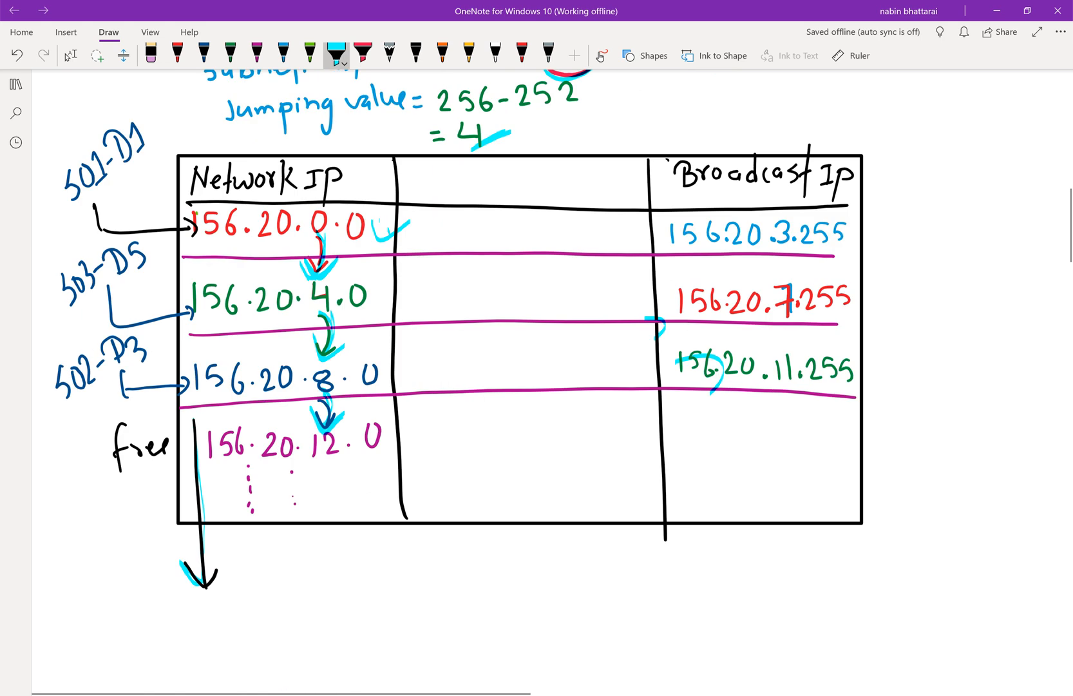
{"action": "left_click_drag", "start_coordinate": [67, 216], "coordinate": [159, 140]}
{"action": "left_click_drag", "start_coordinate": [52, 314], "coordinate": [178, 233]}
{"action": "left_click_drag", "start_coordinate": [48, 408], "coordinate": [155, 329]}
{"action": "mouse_move", "coordinate": [140, 158]}
{"action": "left_mouse_down"}
{"action": "mouse_move", "coordinate": [71, 122]}
{"action": "mouse_move", "coordinate": [79, 225]}
{"action": "left_mouse_up"}
{"action": "mouse_move", "coordinate": [170, 237]}
{"action": "left_mouse_down"}
{"action": "mouse_move", "coordinate": [53, 265]}
{"action": "mouse_move", "coordinate": [45, 316]}
{"action": "left_mouse_up"}
{"action": "mouse_move", "coordinate": [148, 335]}
{"action": "left_mouse_down"}
{"action": "mouse_move", "coordinate": [39, 383]}
{"action": "mouse_move", "coordinate": [51, 420]}
{"action": "left_mouse_up"}
{"action": "left_click", "coordinate": [69, 55]}
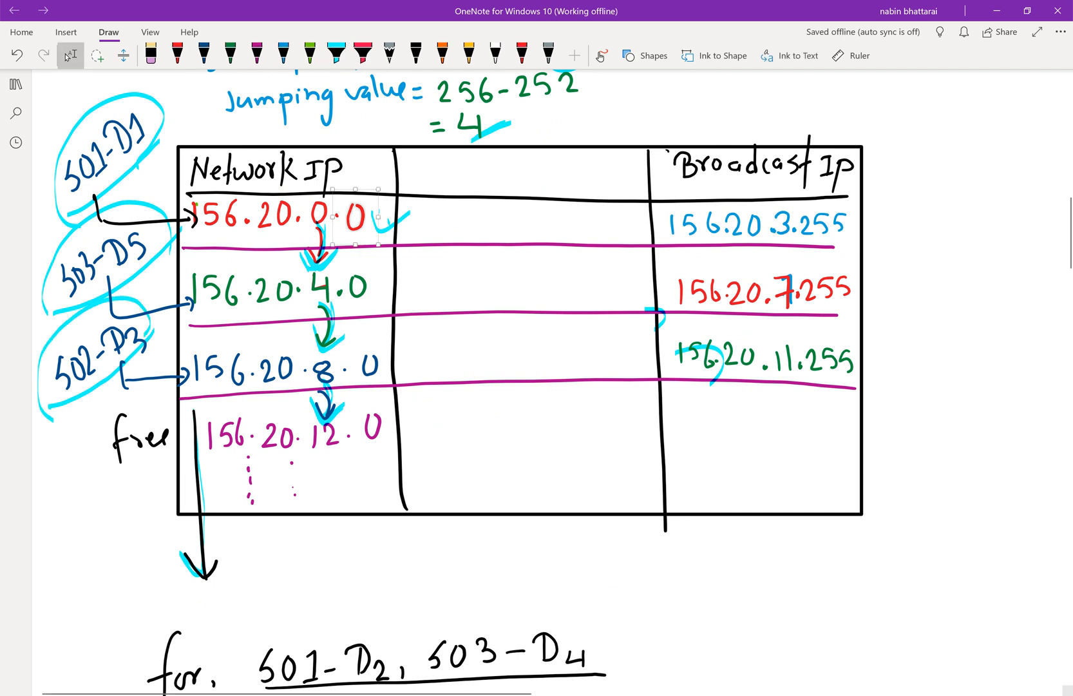
Switch to the multi-router VLSM topology in Cisco Packet Tracer.
{"action": "key", "text": "alt+Tab"}
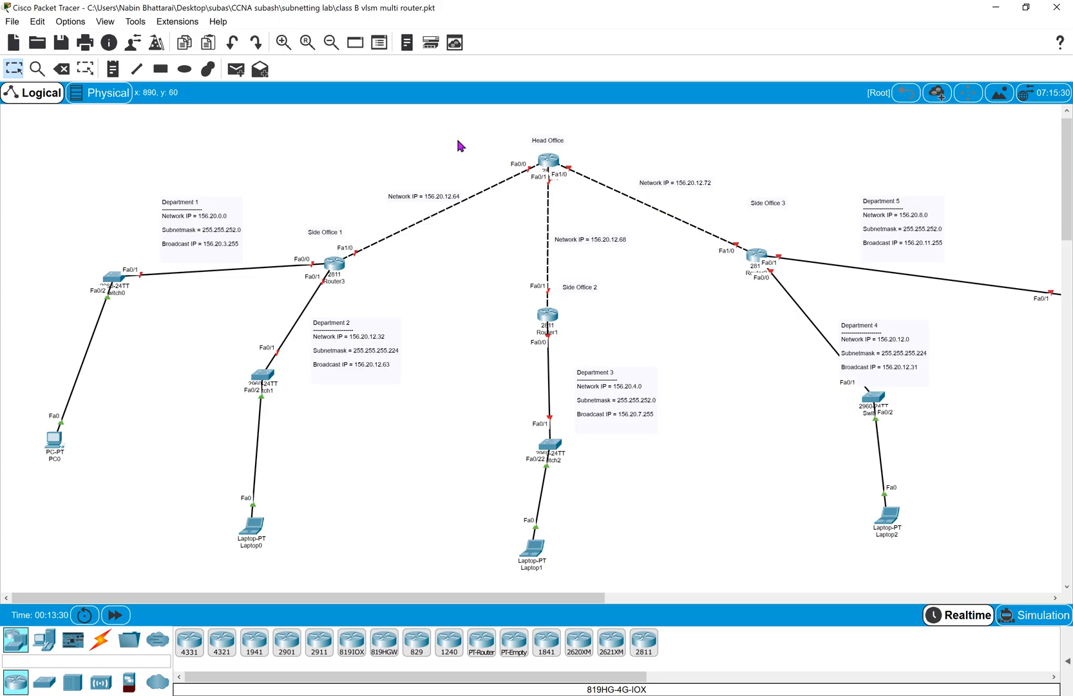
Select the Department 1 address note near Side Office 1 in the enlarged topology.
{"action": "left_click", "coordinate": [283, 41]}
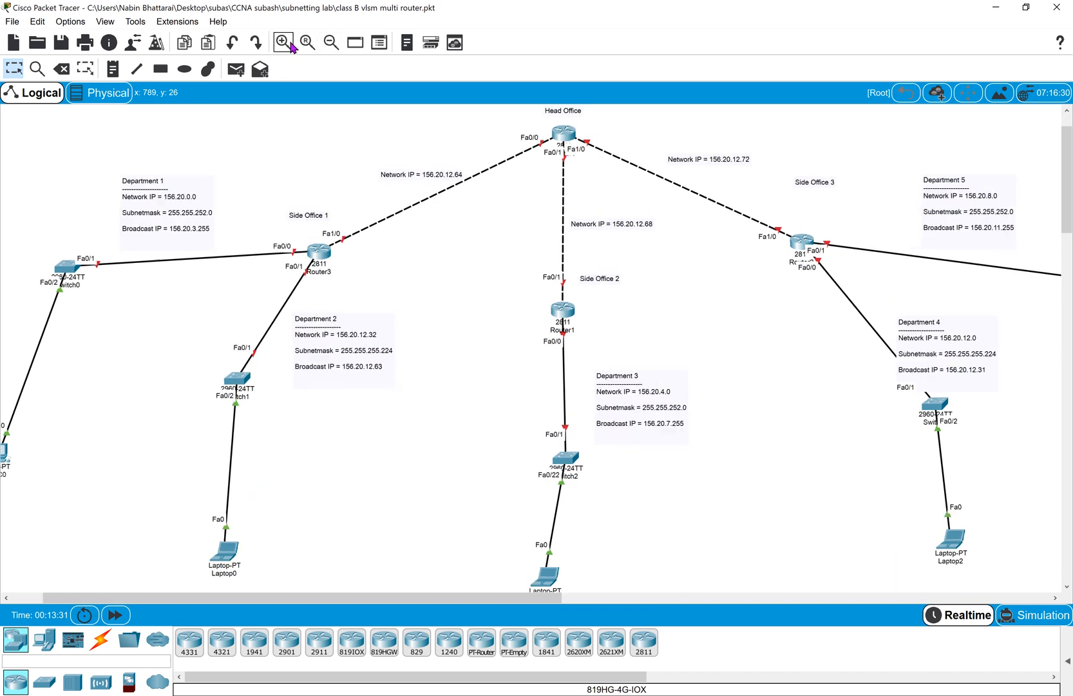
{"action": "scroll", "coordinate": [220, 116], "scroll_direction": "left", "scroll_amount": 3}
{"action": "left_click_drag", "start_coordinate": [166, 134], "coordinate": [295, 270]}
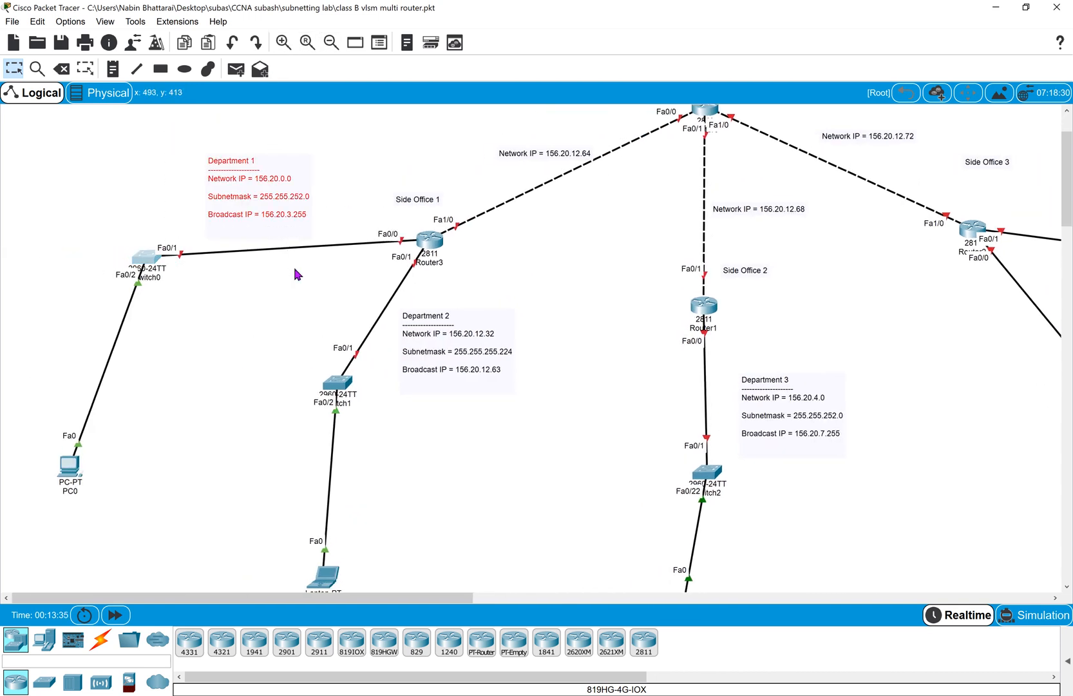
Switch to the OneNote notes and tick network IP 156.20.0.0 and broadcast IP 156.20.3.255 with the cyan highlighter.
{"action": "left_click", "coordinate": [207, 695]}
{"action": "left_click", "coordinate": [336, 55]}
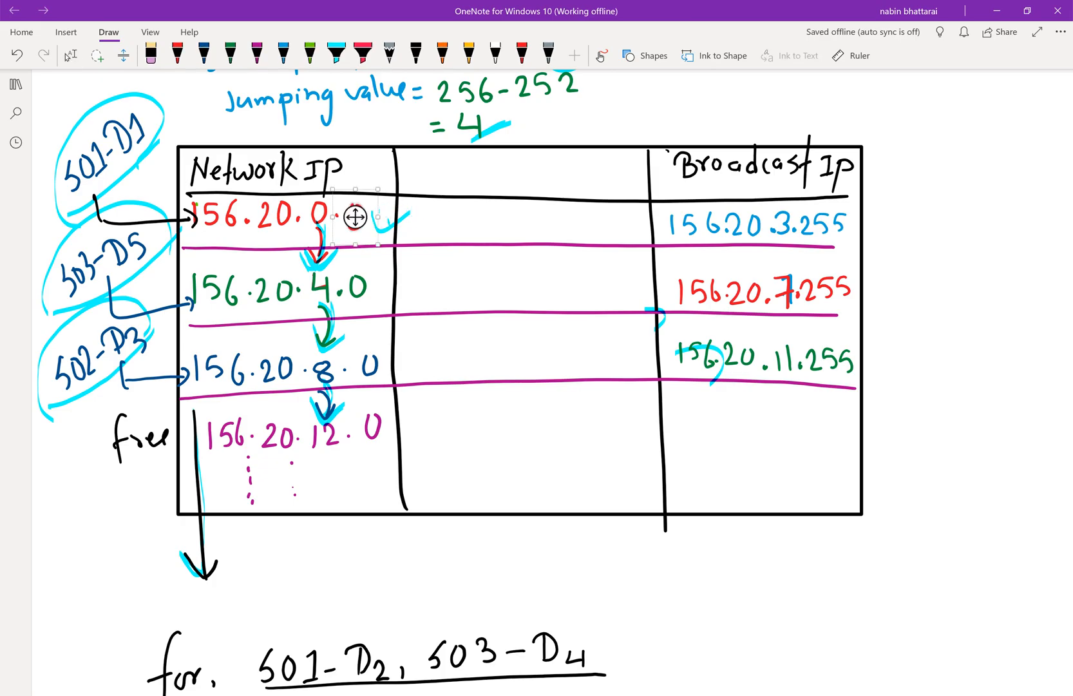
{"action": "left_click", "coordinate": [337, 56]}
{"action": "left_click_drag", "start_coordinate": [374, 218], "coordinate": [411, 212]}
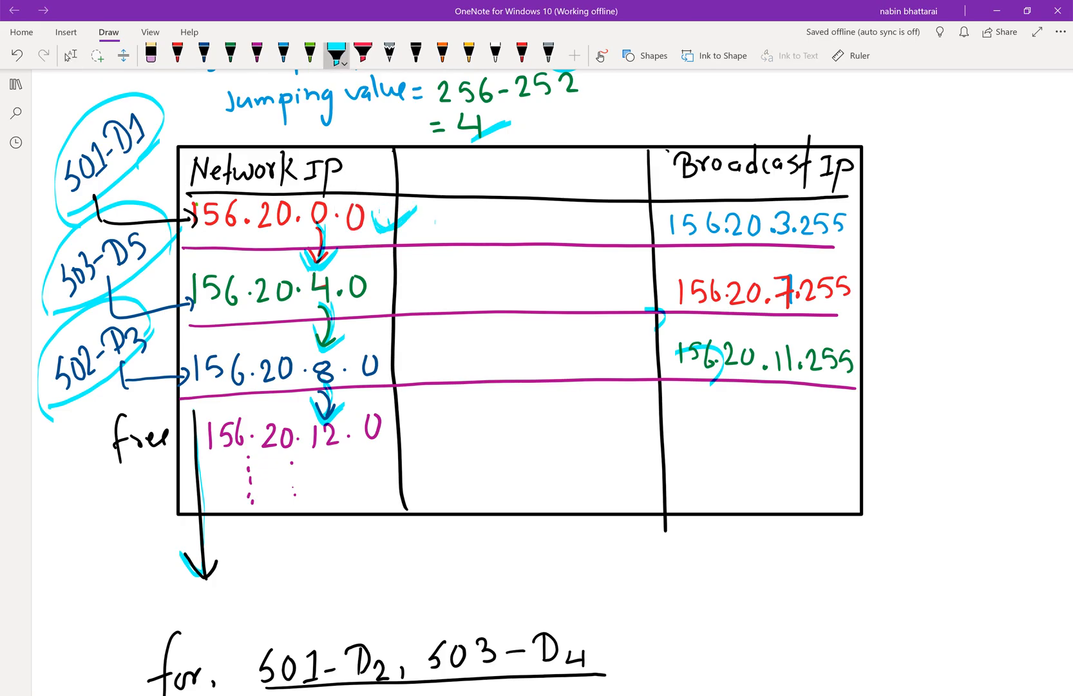
{"action": "left_click_drag", "start_coordinate": [844, 219], "coordinate": [905, 185]}
Tick the subnet mask 255.255.252.0 above the table with the cyan highlighter.
{"action": "scroll", "coordinate": [451, 380], "scroll_direction": "up", "scroll_amount": 3}
{"action": "left_click", "coordinate": [67, 57]}
{"action": "left_click", "coordinate": [336, 56]}
{"action": "left_click_drag", "start_coordinate": [658, 171], "coordinate": [725, 161]}
{"action": "left_click_drag", "start_coordinate": [672, 192], "coordinate": [725, 164]}
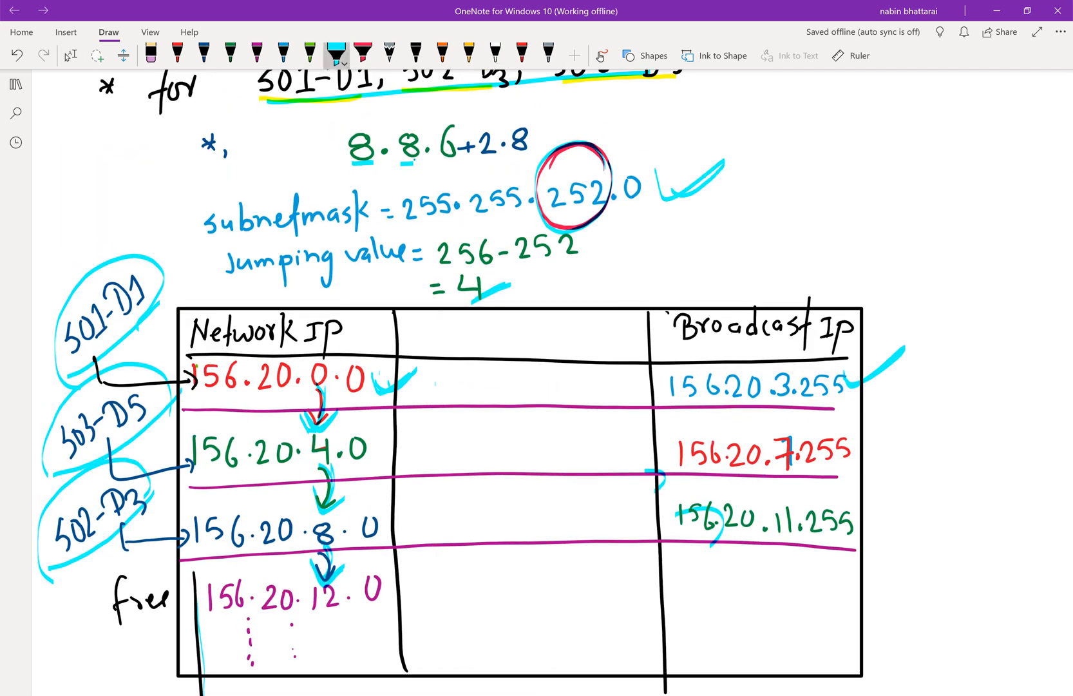
Tick network IP 156.20.4.0 and broadcast IP 156.20.7.255 in cyan, and add a second tick at the 255.255.252.0 mask.
{"action": "mouse_move", "coordinate": [375, 444]}
{"action": "left_mouse_down"}
{"action": "mouse_move", "coordinate": [431, 415]}
{"action": "mouse_move", "coordinate": [415, 428]}
{"action": "left_mouse_up"}
{"action": "left_click_drag", "start_coordinate": [864, 425], "coordinate": [905, 424]}
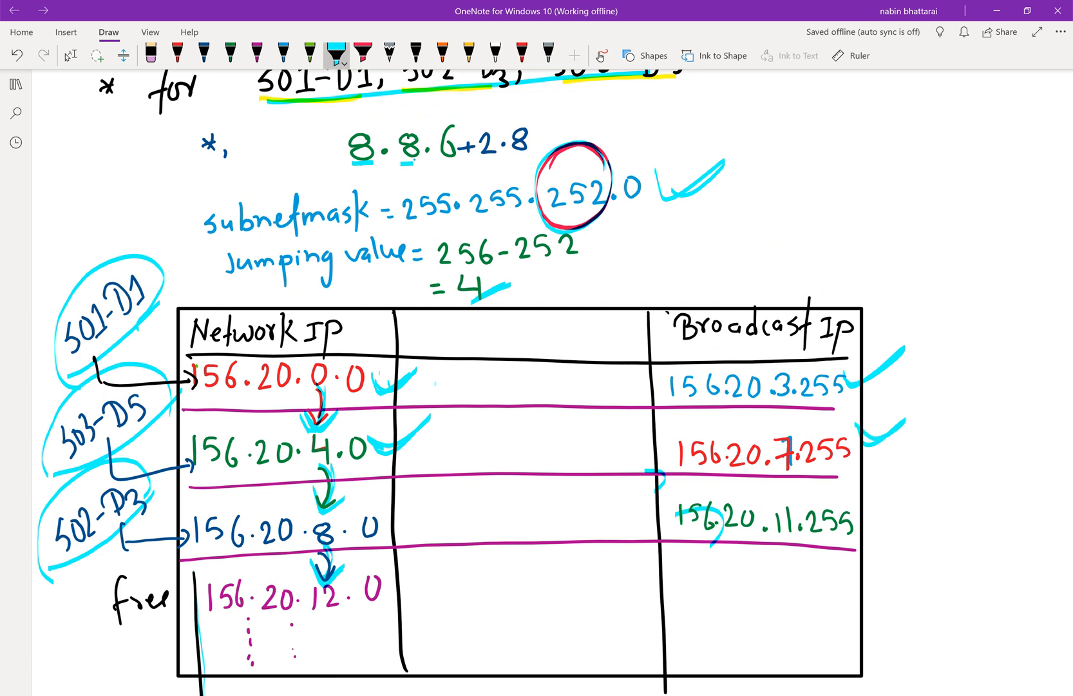
{"action": "left_click_drag", "start_coordinate": [645, 176], "coordinate": [704, 203]}
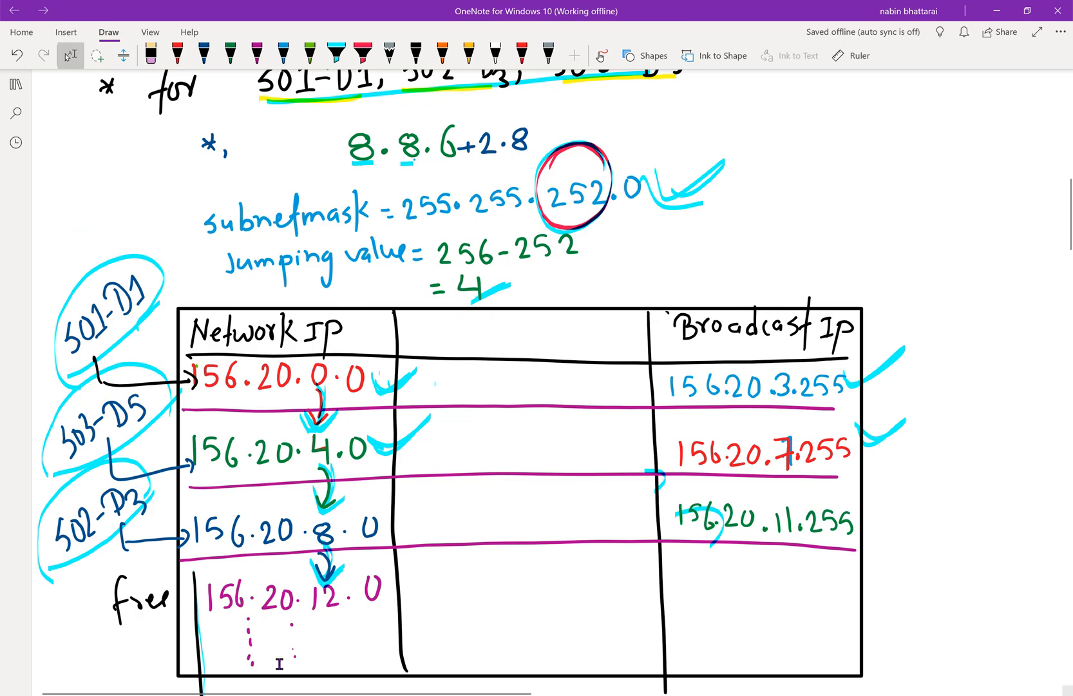
Switch to Packet Tracer and nudge the Department 1, Department 3 and Department 5 address notes slightly.
{"action": "left_click", "coordinate": [293, 695]}
{"action": "left_click_drag", "start_coordinate": [274, 203], "coordinate": [253, 205]}
{"action": "left_click_drag", "start_coordinate": [759, 388], "coordinate": [741, 391]}
{"action": "scroll", "coordinate": [911, 344], "scroll_direction": "right", "scroll_amount": 5}
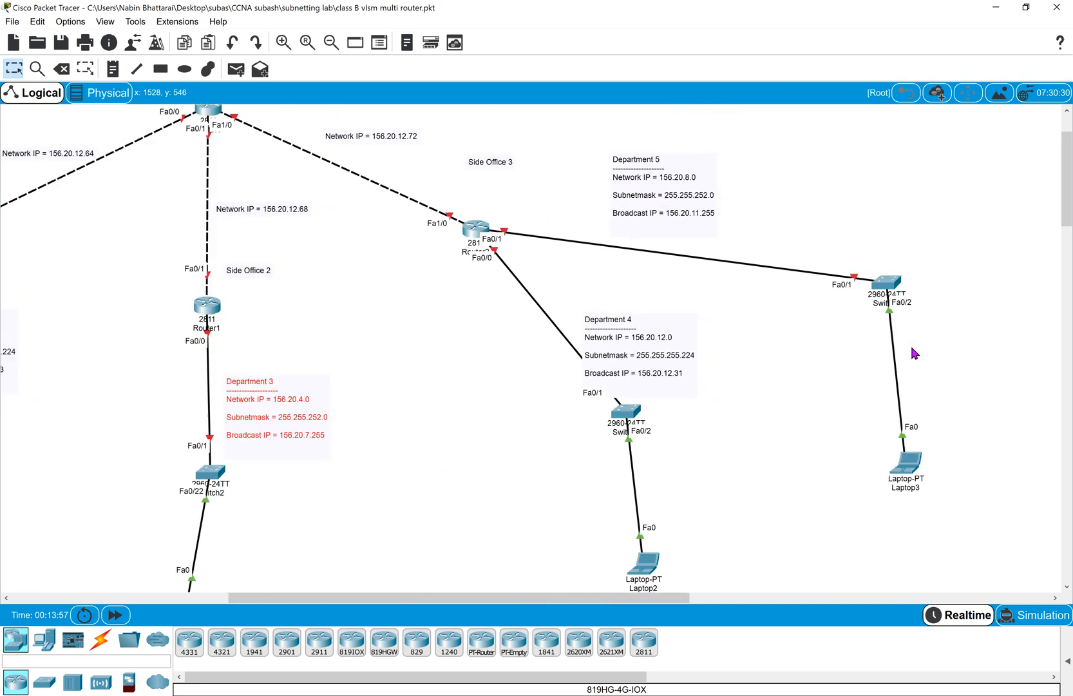
{"action": "mouse_move", "coordinate": [671, 196]}
{"action": "left_mouse_down"}
{"action": "mouse_move", "coordinate": [701, 164]}
{"action": "mouse_move", "coordinate": [666, 206]}
{"action": "left_mouse_up"}
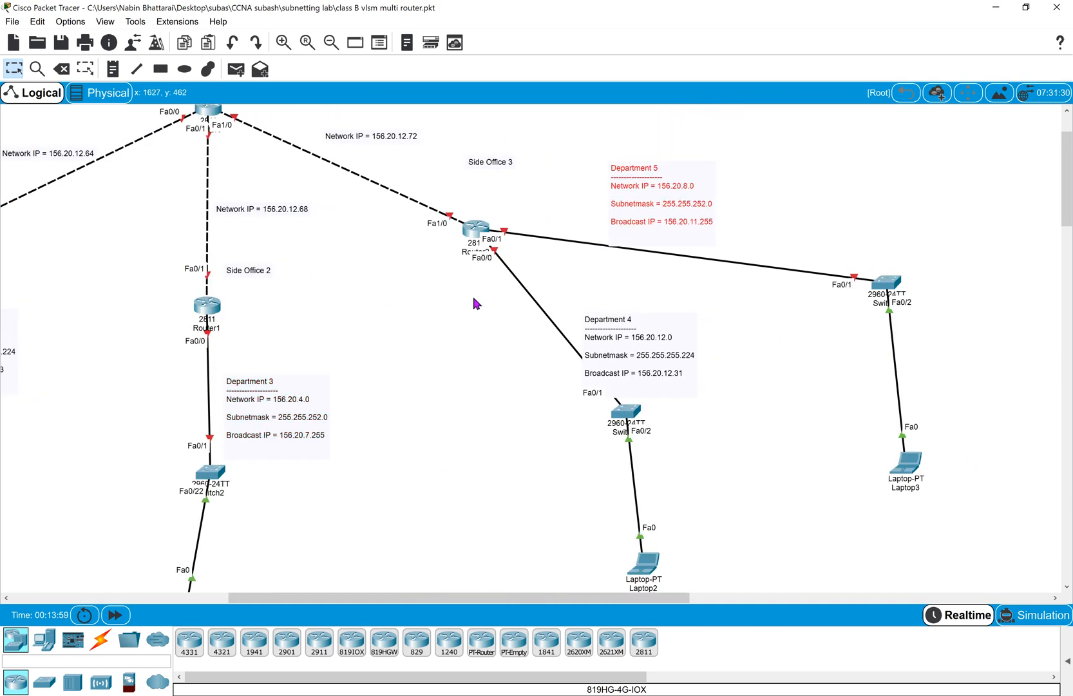
{"action": "scroll", "coordinate": [471, 293], "scroll_direction": "left", "scroll_amount": 5}
{"action": "scroll", "coordinate": [475, 303], "scroll_direction": "down", "scroll_amount": 1}
{"action": "left_click_drag", "start_coordinate": [213, 309], "coordinate": [223, 313]}
Return to the OneNote office diagram and circle the D2 and D4 host counts with the red highlighter.
{"action": "left_click", "coordinate": [920, 309]}
{"action": "left_click_drag", "start_coordinate": [920, 310], "coordinate": [918, 306]}
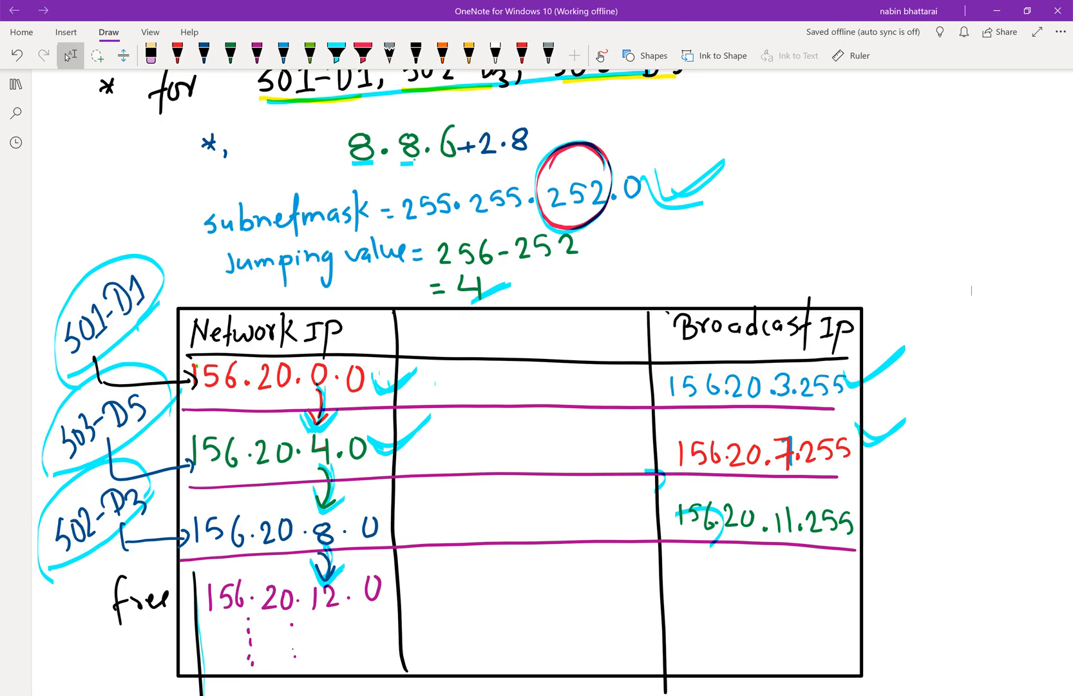
{"action": "scroll", "coordinate": [352, 491], "scroll_direction": "up", "scroll_amount": 1}
{"action": "scroll", "coordinate": [351, 491], "scroll_direction": "left", "scroll_amount": 10}
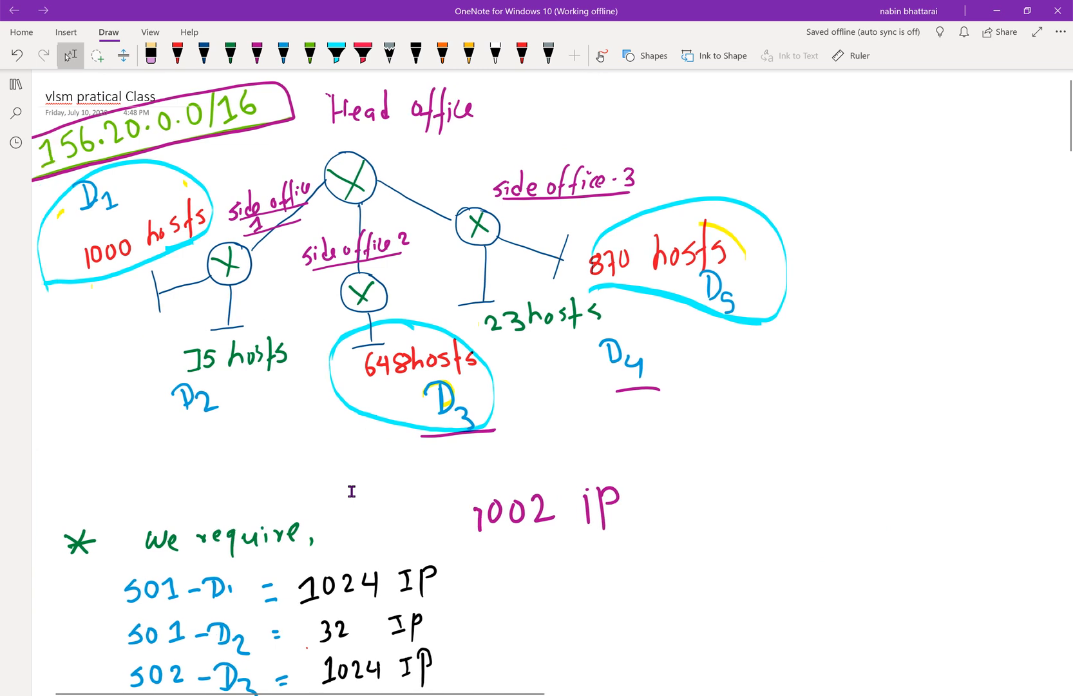
{"action": "left_click", "coordinate": [337, 54]}
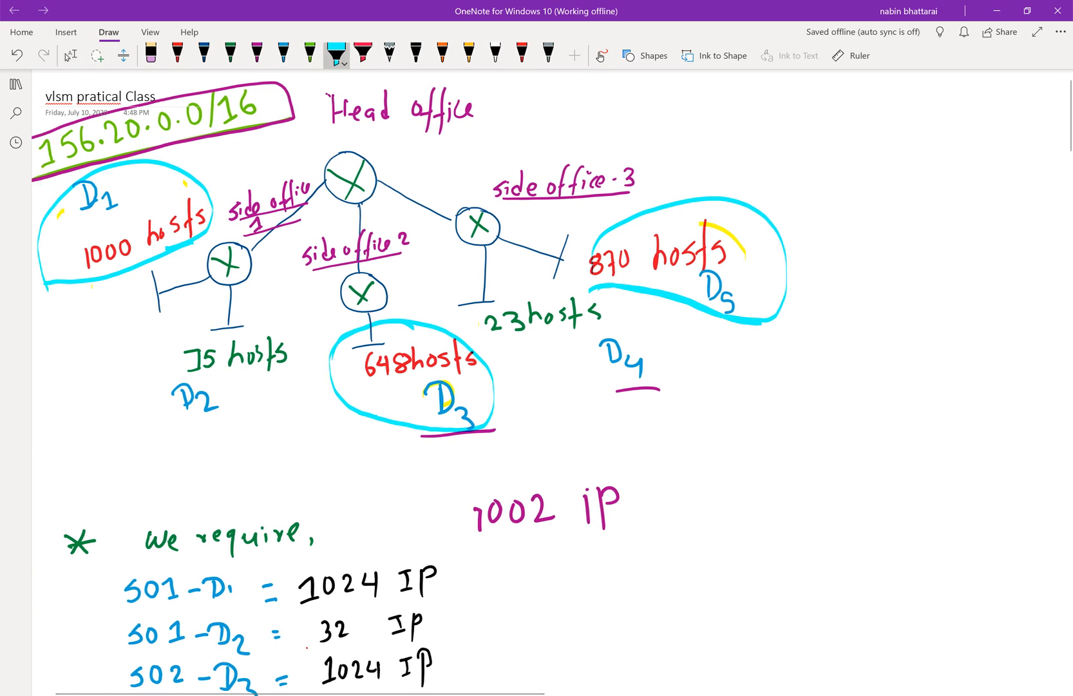
{"action": "left_click", "coordinate": [364, 54]}
{"action": "mouse_move", "coordinate": [288, 314]}
{"action": "left_mouse_down"}
{"action": "mouse_move", "coordinate": [275, 303]}
{"action": "mouse_move", "coordinate": [131, 389]}
{"action": "mouse_move", "coordinate": [241, 427]}
{"action": "mouse_move", "coordinate": [304, 347]}
{"action": "mouse_move", "coordinate": [271, 299]}
{"action": "left_mouse_up"}
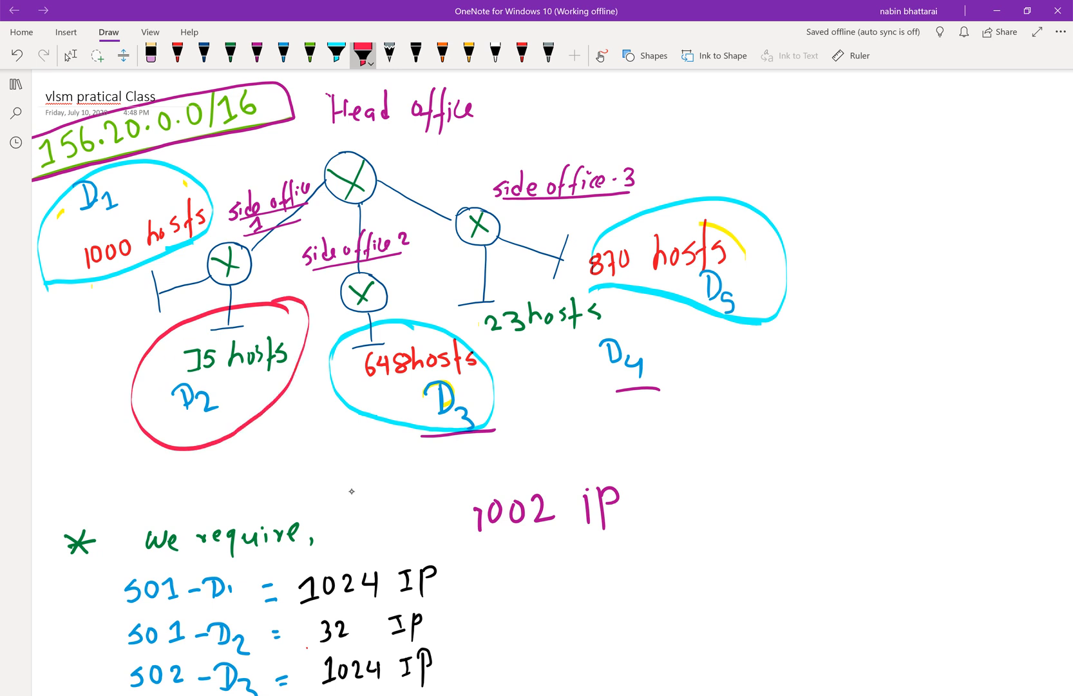
{"action": "mouse_move", "coordinate": [617, 308]}
{"action": "left_mouse_down"}
{"action": "mouse_move", "coordinate": [485, 278]}
{"action": "mouse_move", "coordinate": [583, 413]}
{"action": "mouse_move", "coordinate": [673, 346]}
{"action": "mouse_move", "coordinate": [616, 303]}
{"action": "left_mouse_up"}
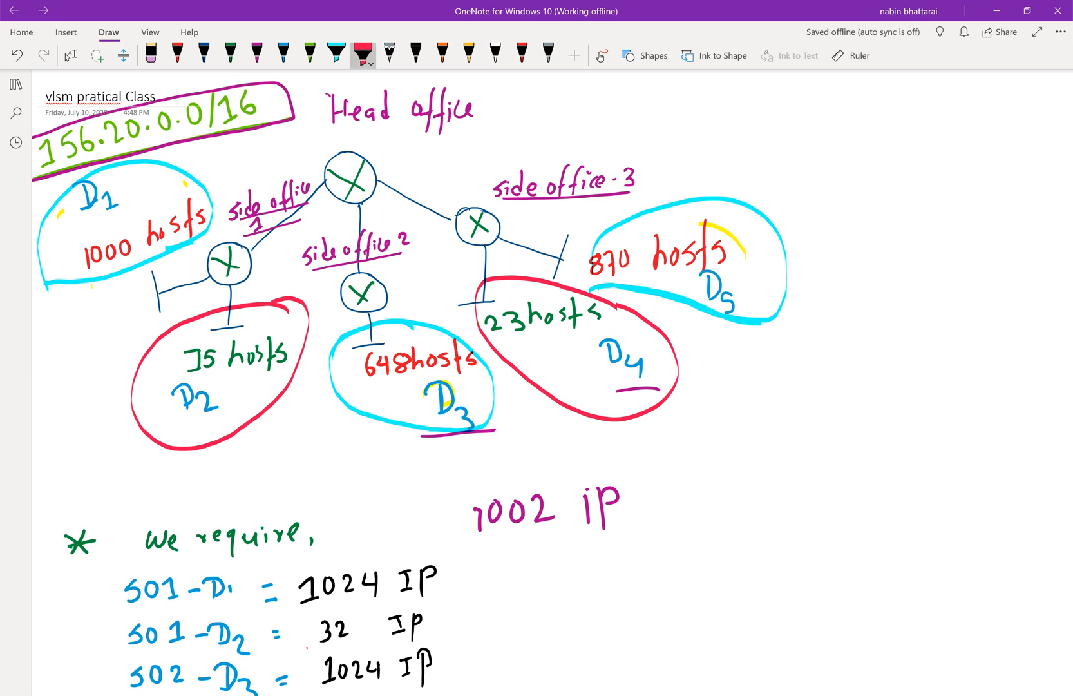
Write 17 below the D2 circle and 25 beside the D4 circle with the red highlighter.
{"action": "left_click_drag", "start_coordinate": [207, 455], "coordinate": [226, 477]}
{"action": "mouse_move", "coordinate": [701, 397]}
{"action": "left_mouse_down"}
{"action": "mouse_move", "coordinate": [728, 414]}
{"action": "mouse_move", "coordinate": [733, 397]}
{"action": "mouse_move", "coordinate": [732, 409]}
{"action": "left_mouse_up"}
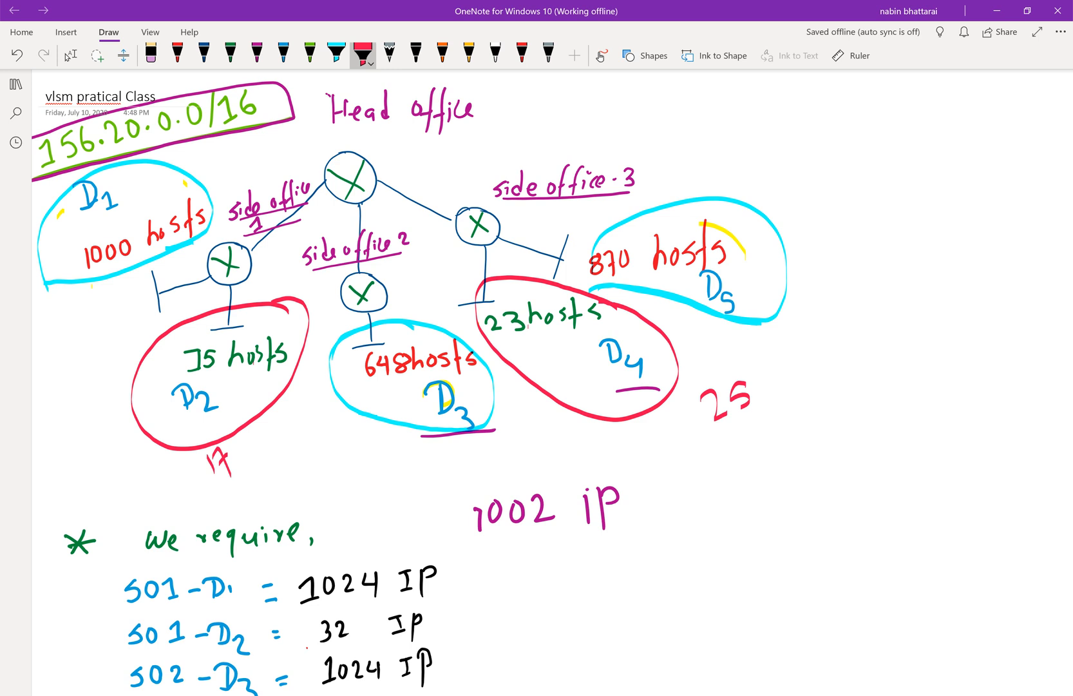
Jot a short working in red highlighter beside the SO1-D2, SO3-D4 section heading and remove it.
{"action": "scroll", "coordinate": [551, 382], "scroll_direction": "down", "scroll_amount": 3}
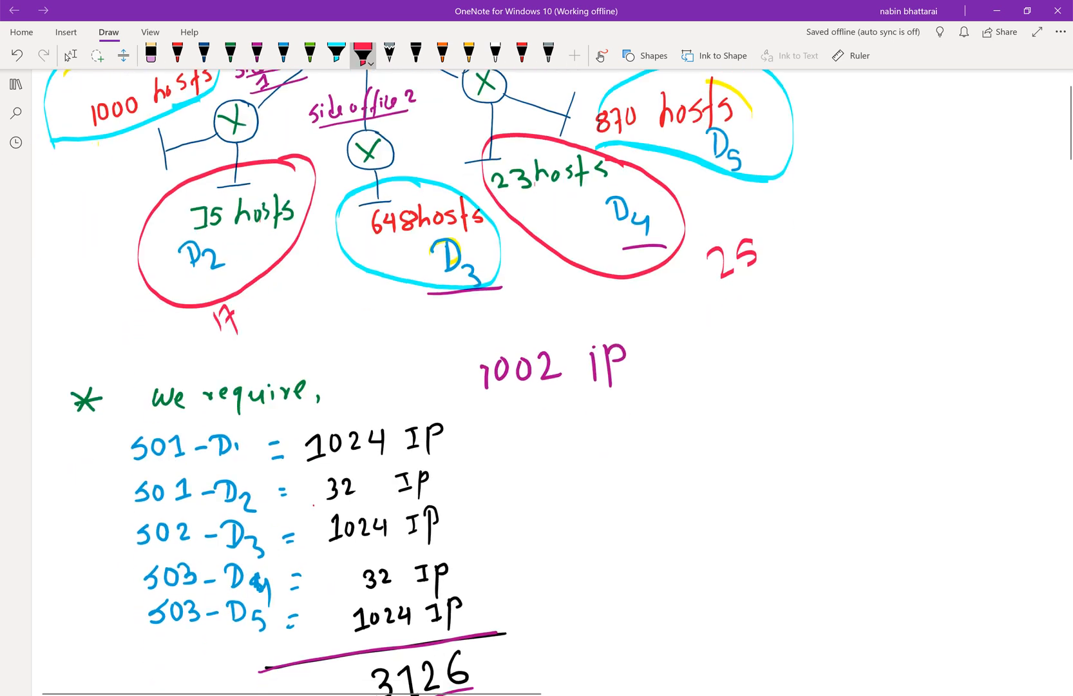
{"action": "scroll", "coordinate": [551, 382], "scroll_direction": "down", "scroll_amount": 20}
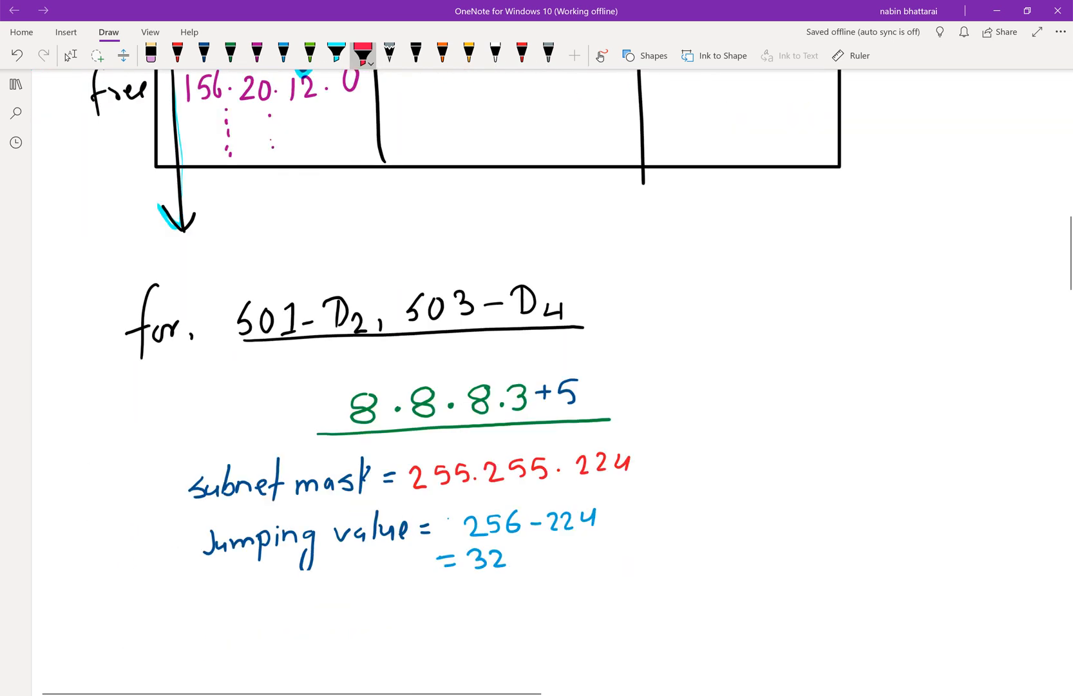
{"action": "scroll", "coordinate": [552, 382], "scroll_direction": "down", "scroll_amount": 1}
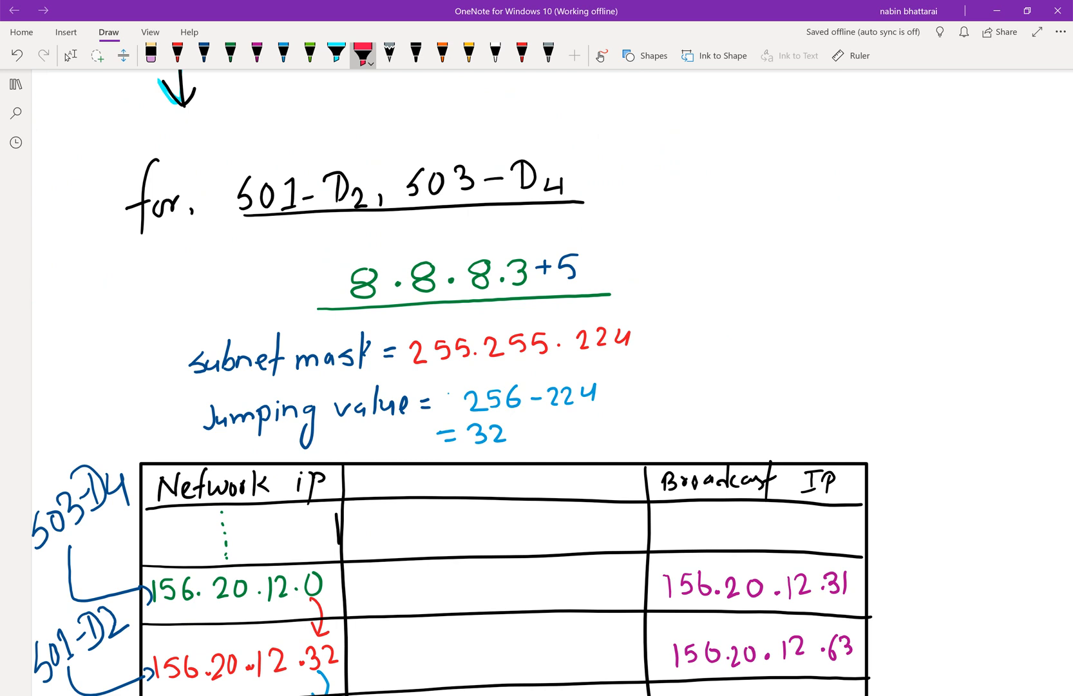
{"action": "left_click_drag", "start_coordinate": [797, 222], "coordinate": [811, 242]}
{"action": "left_click_drag", "start_coordinate": [801, 193], "coordinate": [816, 205]}
{"action": "mouse_move", "coordinate": [821, 193]}
{"action": "left_mouse_down"}
{"action": "mouse_move", "coordinate": [822, 217]}
{"action": "mouse_move", "coordinate": [850, 219]}
{"action": "mouse_move", "coordinate": [850, 233]}
{"action": "mouse_move", "coordinate": [870, 227]}
{"action": "left_mouse_up"}
{"action": "mouse_move", "coordinate": [890, 197]}
{"action": "left_mouse_down"}
{"action": "mouse_move", "coordinate": [884, 223]}
{"action": "mouse_move", "coordinate": [889, 214]}
{"action": "left_mouse_up"}
{"action": "mouse_move", "coordinate": [802, 284]}
{"action": "left_mouse_down"}
{"action": "mouse_move", "coordinate": [809, 306]}
{"action": "mouse_move", "coordinate": [819, 303]}
{"action": "left_mouse_up"}
{"action": "mouse_move", "coordinate": [828, 253]}
{"action": "left_mouse_down"}
{"action": "mouse_move", "coordinate": [817, 269]}
{"action": "mouse_move", "coordinate": [830, 280]}
{"action": "mouse_move", "coordinate": [859, 271]}
{"action": "left_mouse_up"}
{"action": "left_click_drag", "start_coordinate": [851, 289], "coordinate": [886, 282]}
{"action": "mouse_move", "coordinate": [892, 259]}
{"action": "left_mouse_down"}
{"action": "mouse_move", "coordinate": [903, 253]}
{"action": "mouse_move", "coordinate": [913, 270]}
{"action": "left_mouse_up"}
{"action": "mouse_move", "coordinate": [825, 261]}
{"action": "left_mouse_down"}
{"action": "mouse_move", "coordinate": [810, 296]}
{"action": "mouse_move", "coordinate": [903, 263]}
{"action": "left_mouse_up"}
{"action": "mouse_move", "coordinate": [811, 197]}
{"action": "left_mouse_down"}
{"action": "mouse_move", "coordinate": [804, 236]}
{"action": "mouse_move", "coordinate": [887, 213]}
{"action": "left_mouse_up"}
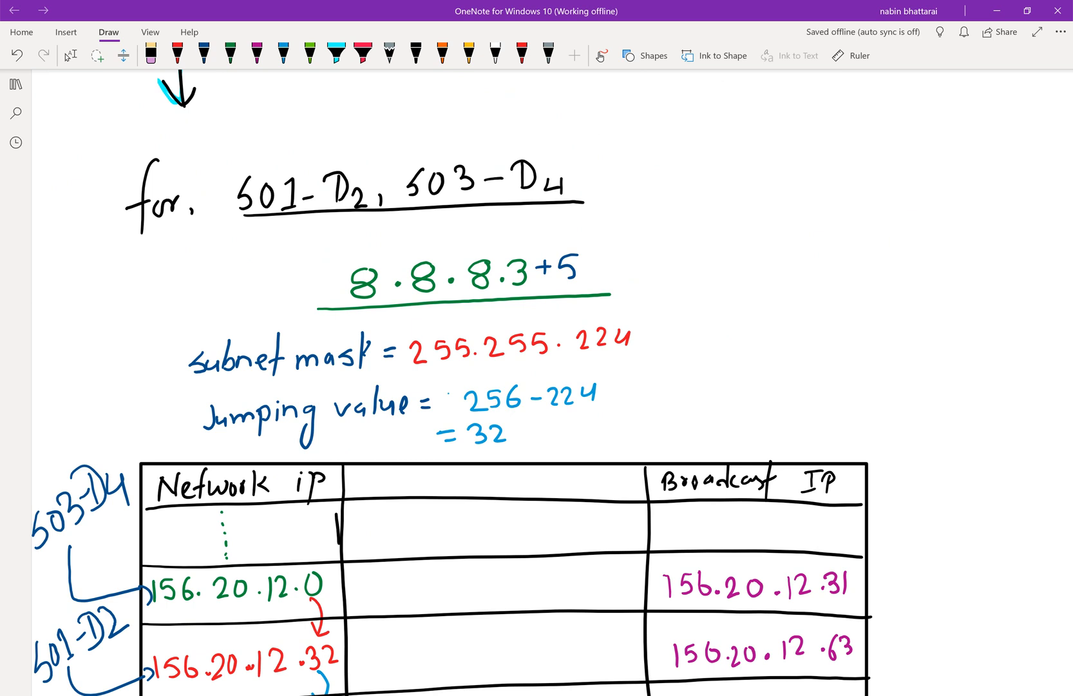
Underline the bit groups of 8.8.8.3+5 for SO1-D2 and SO3-D4 with the cyan highlighter.
{"action": "left_click", "coordinate": [336, 55]}
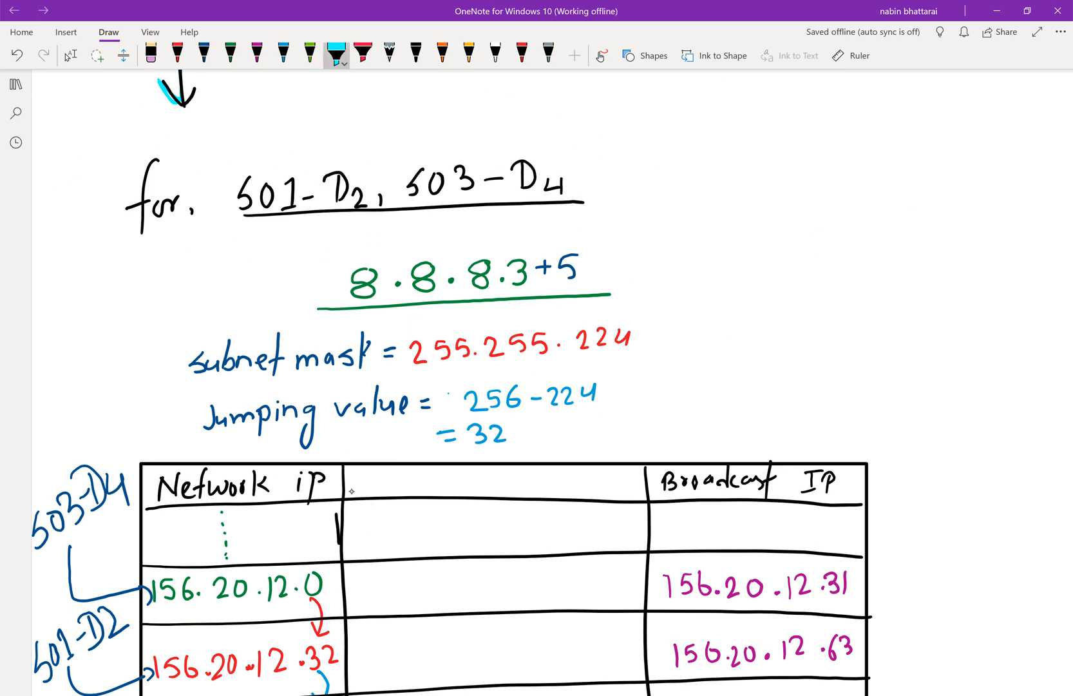
{"action": "left_click_drag", "start_coordinate": [565, 289], "coordinate": [588, 286]}
{"action": "mouse_move", "coordinate": [515, 296]}
{"action": "left_mouse_down"}
{"action": "mouse_move", "coordinate": [539, 289]}
{"action": "mouse_move", "coordinate": [478, 298]}
{"action": "left_mouse_up"}
{"action": "mouse_move", "coordinate": [441, 291]}
{"action": "left_mouse_down"}
{"action": "mouse_move", "coordinate": [363, 302]}
{"action": "mouse_move", "coordinate": [411, 326]}
{"action": "mouse_move", "coordinate": [397, 315]}
{"action": "left_mouse_up"}
Draw cyan arrows from the 8.8.8.3+5 bit groups down to the subnet mask octets and undo them.
{"action": "mouse_move", "coordinate": [436, 291]}
{"action": "left_mouse_down"}
{"action": "mouse_move", "coordinate": [451, 315]}
{"action": "mouse_move", "coordinate": [508, 326]}
{"action": "left_mouse_up"}
{"action": "mouse_move", "coordinate": [501, 308]}
{"action": "left_mouse_down"}
{"action": "mouse_move", "coordinate": [509, 326]}
{"action": "mouse_move", "coordinate": [548, 287]}
{"action": "mouse_move", "coordinate": [582, 317]}
{"action": "left_mouse_up"}
{"action": "left_click_drag", "start_coordinate": [571, 305], "coordinate": [584, 316]}
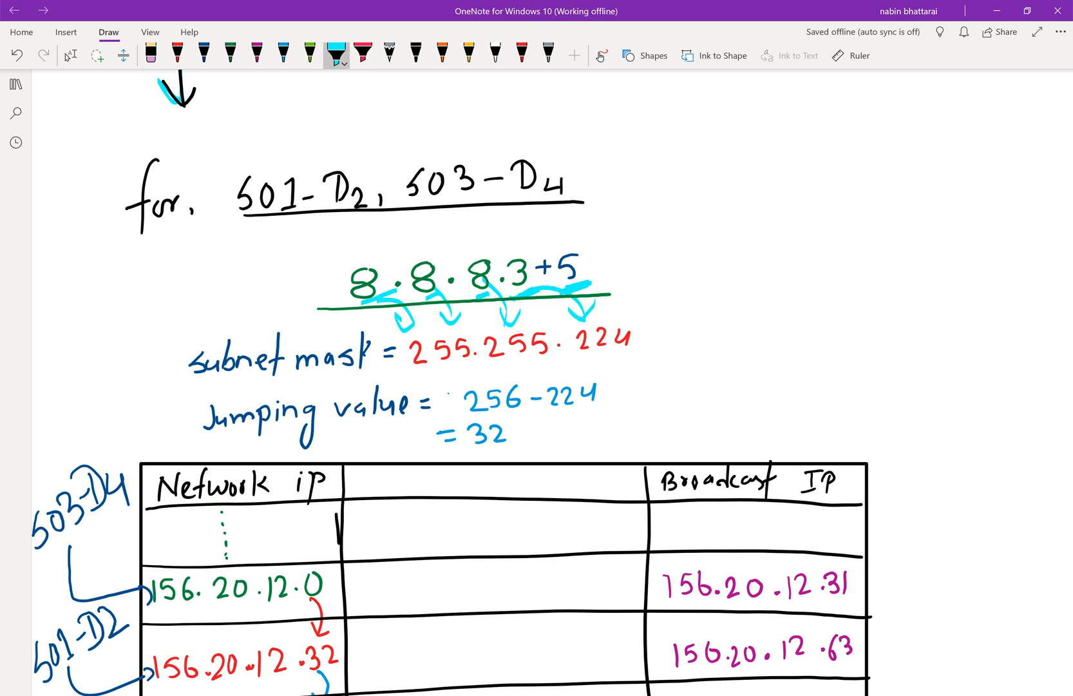
{"action": "key", "text": "ctrl+z"}
{"action": "key", "text": "ctrl+z"}
{"action": "key", "text": "ctrl+z"}
{"action": "key", "text": "ctrl+z"}
{"action": "key", "text": "ctrl+z"}
{"action": "key", "text": "ctrl+z"}
{"action": "key", "text": "ctrl+z"}
{"action": "key", "text": "ctrl+z"}
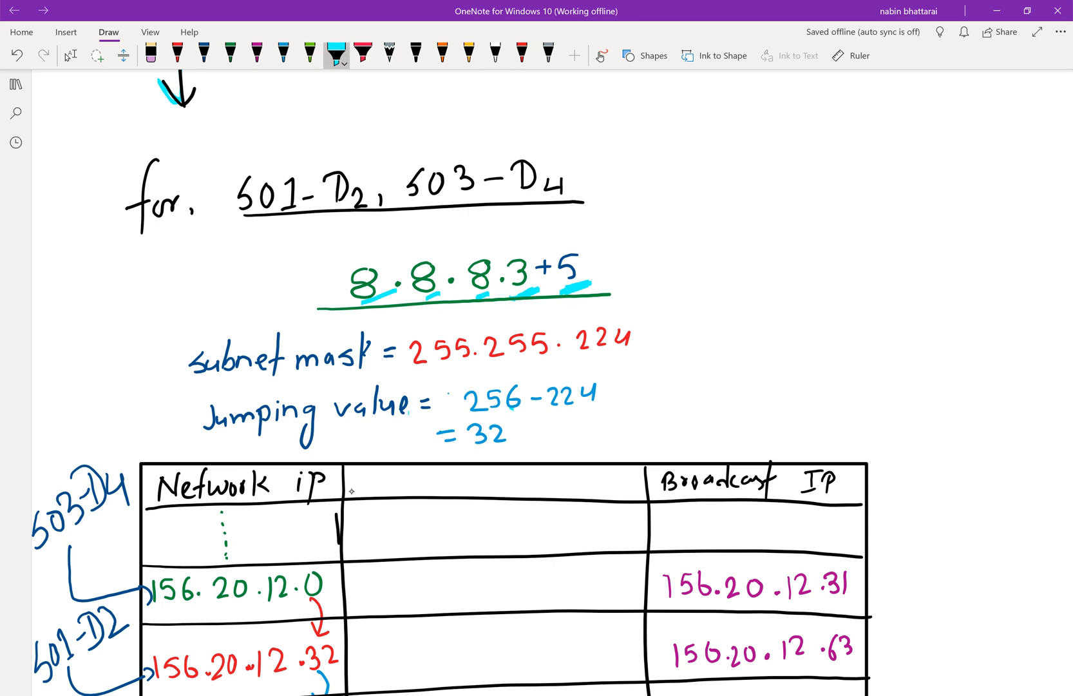
Tick the jumping value 32 with the cyan highlighter.
{"action": "mouse_move", "coordinate": [505, 443]}
{"action": "left_mouse_down"}
{"action": "mouse_move", "coordinate": [538, 428]}
{"action": "mouse_move", "coordinate": [510, 443]}
{"action": "left_mouse_up"}
Draw cyan vertical strokes beside the network IPs in the first table's empty middle column and undo them.
{"action": "scroll", "coordinate": [552, 382], "scroll_direction": "up", "scroll_amount": 8}
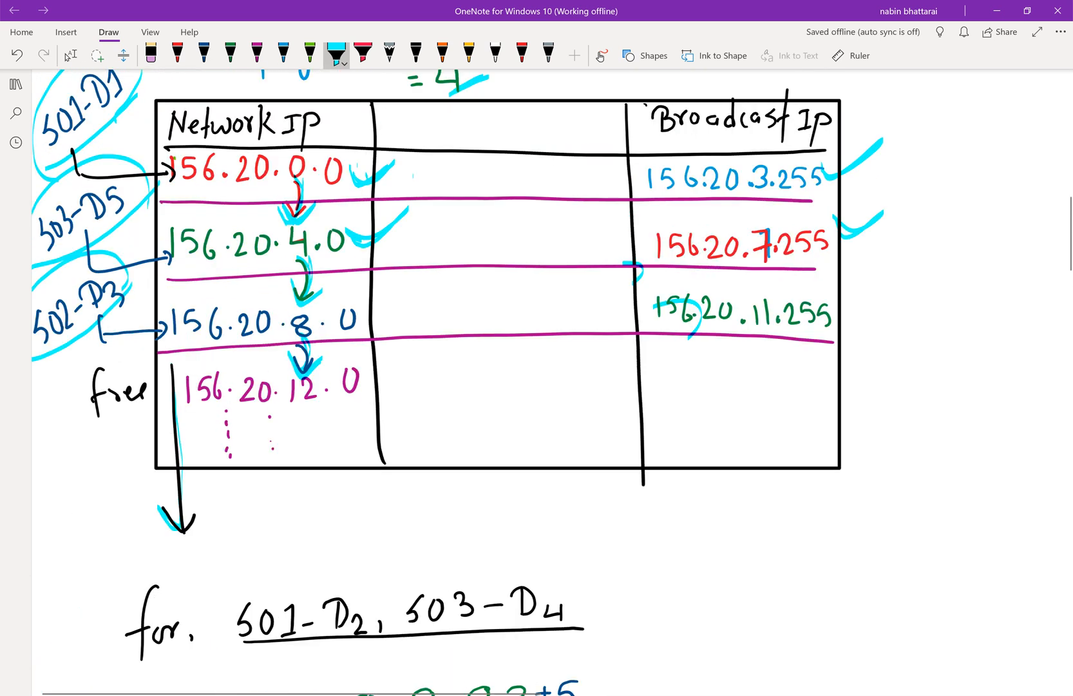
{"action": "left_click_drag", "start_coordinate": [423, 200], "coordinate": [422, 389]}
{"action": "mouse_move", "coordinate": [400, 339]}
{"action": "left_mouse_down"}
{"action": "mouse_move", "coordinate": [420, 389]}
{"action": "mouse_move", "coordinate": [461, 336]}
{"action": "mouse_move", "coordinate": [410, 375]}
{"action": "left_mouse_up"}
{"action": "left_click_drag", "start_coordinate": [419, 194], "coordinate": [426, 357]}
{"action": "left_click", "coordinate": [362, 54]}
{"action": "key", "text": "ctrl+z"}
{"action": "key", "text": "ctrl+z"}
{"action": "key", "text": "ctrl+z"}
{"action": "key", "text": "ctrl+z"}
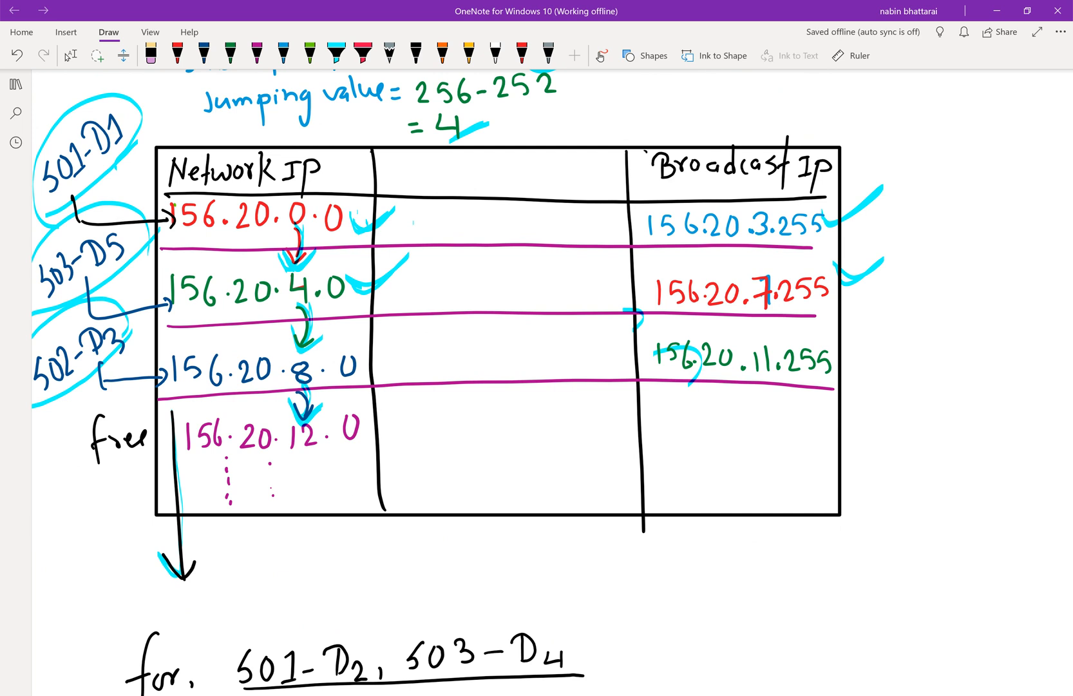
Trace the long arrow of the free range and underline 156.20.12.0 in the first table with the cyan highlighter.
{"action": "left_click", "coordinate": [336, 55]}
{"action": "mouse_move", "coordinate": [178, 477]}
{"action": "left_mouse_down"}
{"action": "mouse_move", "coordinate": [181, 571]}
{"action": "mouse_move", "coordinate": [197, 567]}
{"action": "left_mouse_up"}
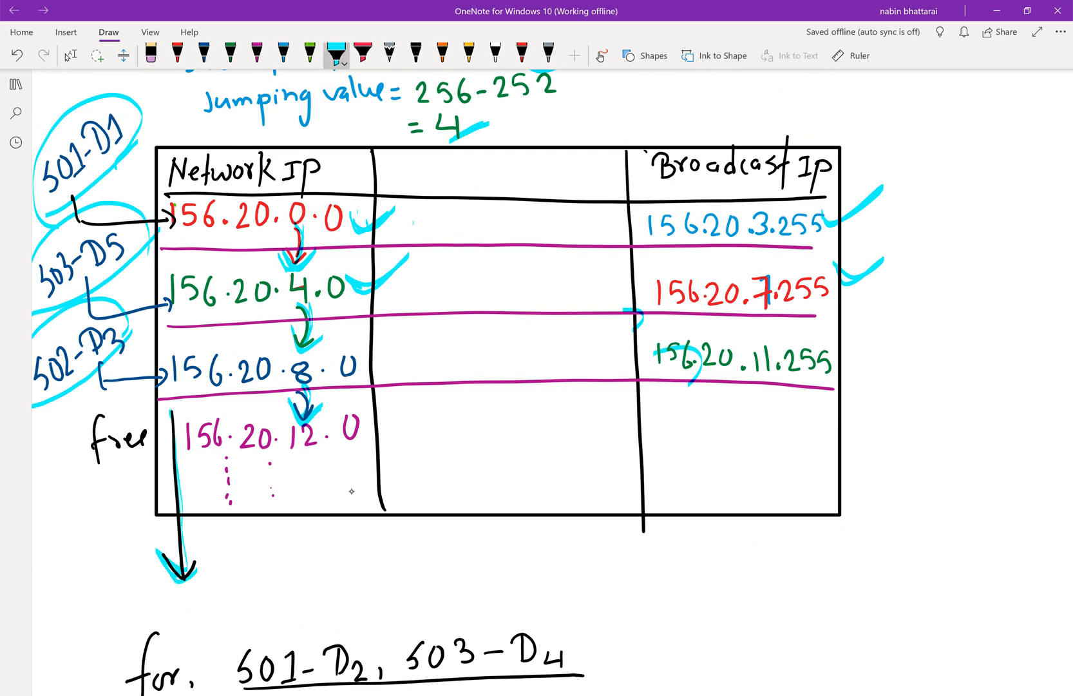
{"action": "left_click_drag", "start_coordinate": [196, 454], "coordinate": [321, 461]}
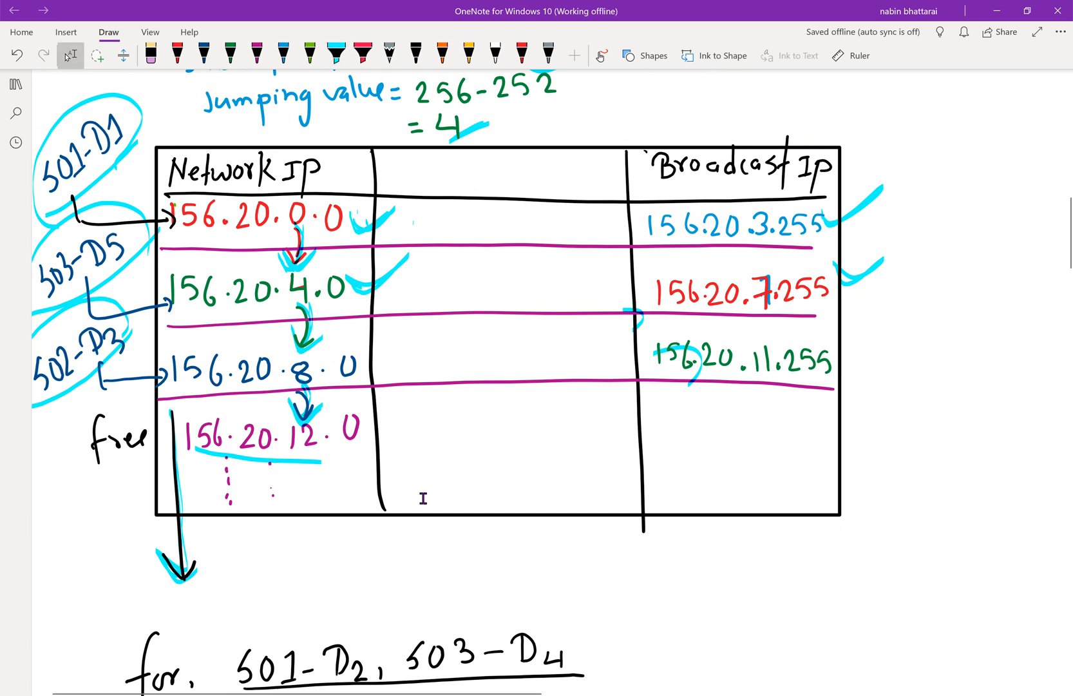
Underline 156.20.12.0 in the SO1-D2, SO3-D4 table and trace the jump arrows to 156.20.12.32 and 156.20.12.64 in cyan.
{"action": "scroll", "coordinate": [396, 475], "scroll_direction": "down", "scroll_amount": 5}
{"action": "scroll", "coordinate": [397, 476], "scroll_direction": "down", "scroll_amount": 3}
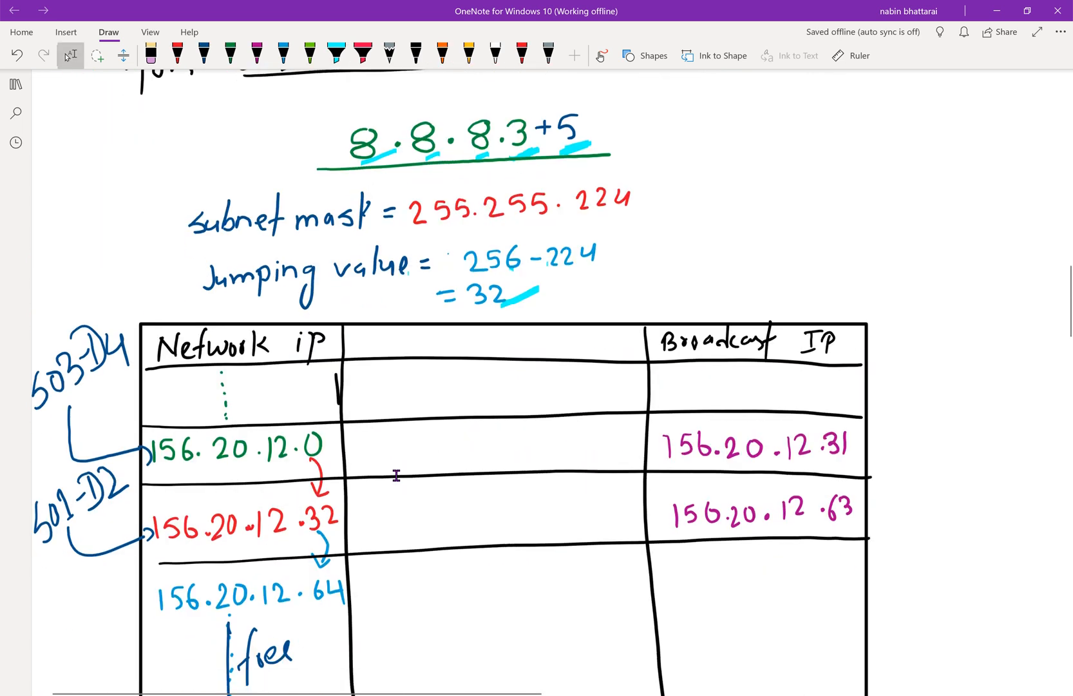
{"action": "left_click", "coordinate": [337, 55]}
{"action": "mouse_move", "coordinate": [152, 443]}
{"action": "left_mouse_down"}
{"action": "mouse_move", "coordinate": [267, 452]}
{"action": "mouse_move", "coordinate": [333, 441]}
{"action": "left_mouse_up"}
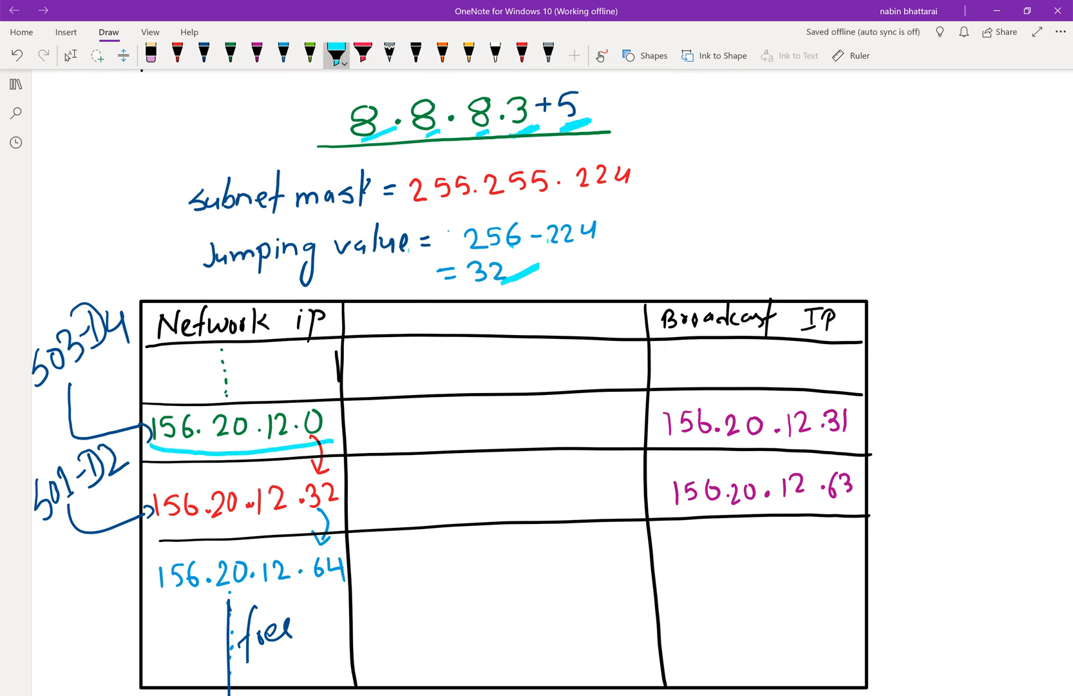
{"action": "scroll", "coordinate": [551, 382], "scroll_direction": "down", "scroll_amount": 1}
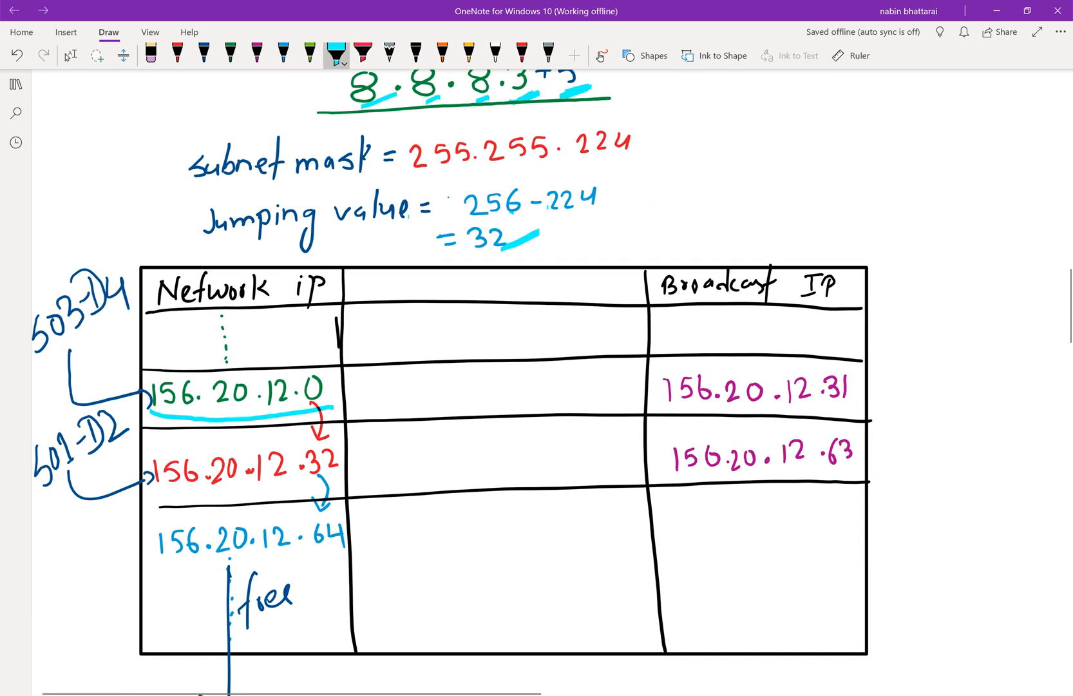
{"action": "mouse_move", "coordinate": [313, 404]}
{"action": "left_mouse_down"}
{"action": "mouse_move", "coordinate": [320, 442]}
{"action": "mouse_move", "coordinate": [305, 426]}
{"action": "mouse_move", "coordinate": [335, 425]}
{"action": "left_mouse_up"}
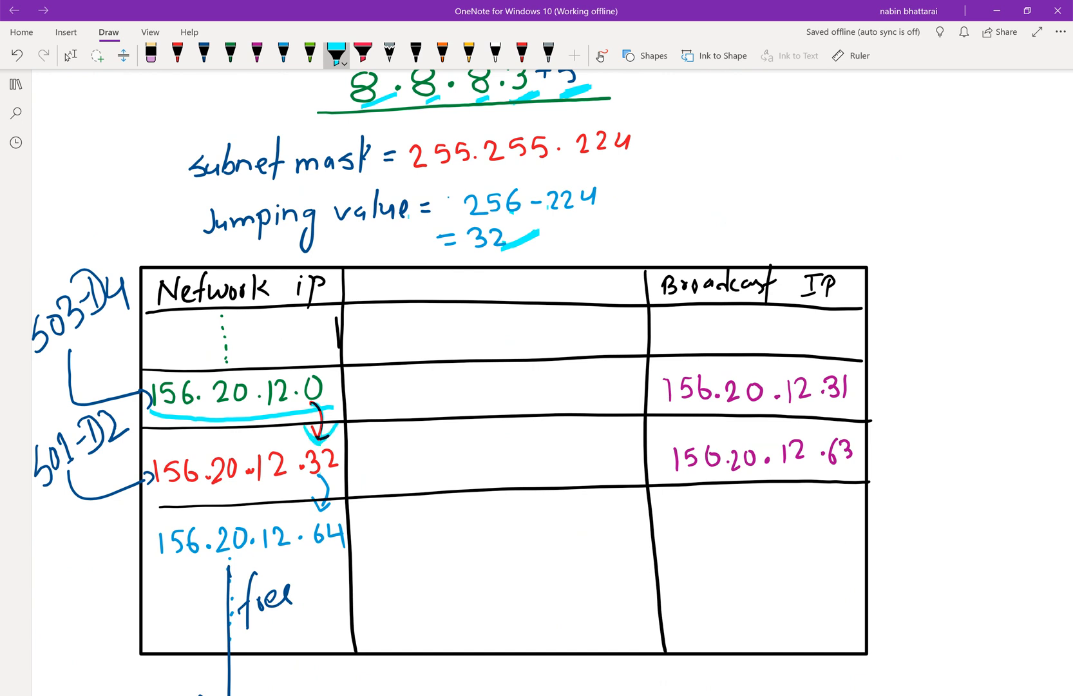
{"action": "mouse_move", "coordinate": [308, 501]}
{"action": "left_mouse_down"}
{"action": "mouse_move", "coordinate": [320, 514]}
{"action": "mouse_move", "coordinate": [335, 500]}
{"action": "left_mouse_up"}
Circle SO1-D2 and SO3-D4 in the section heading with the cyan highlighter.
{"action": "scroll", "coordinate": [451, 387], "scroll_direction": "up", "scroll_amount": 5}
{"action": "left_click", "coordinate": [69, 55]}
{"action": "left_click", "coordinate": [336, 56]}
{"action": "mouse_move", "coordinate": [320, 239]}
{"action": "left_mouse_down"}
{"action": "mouse_move", "coordinate": [194, 351]}
{"action": "mouse_move", "coordinate": [343, 244]}
{"action": "left_mouse_up"}
{"action": "mouse_move", "coordinate": [558, 213]}
{"action": "left_mouse_down"}
{"action": "mouse_move", "coordinate": [517, 210]}
{"action": "mouse_move", "coordinate": [599, 264]}
{"action": "left_mouse_up"}
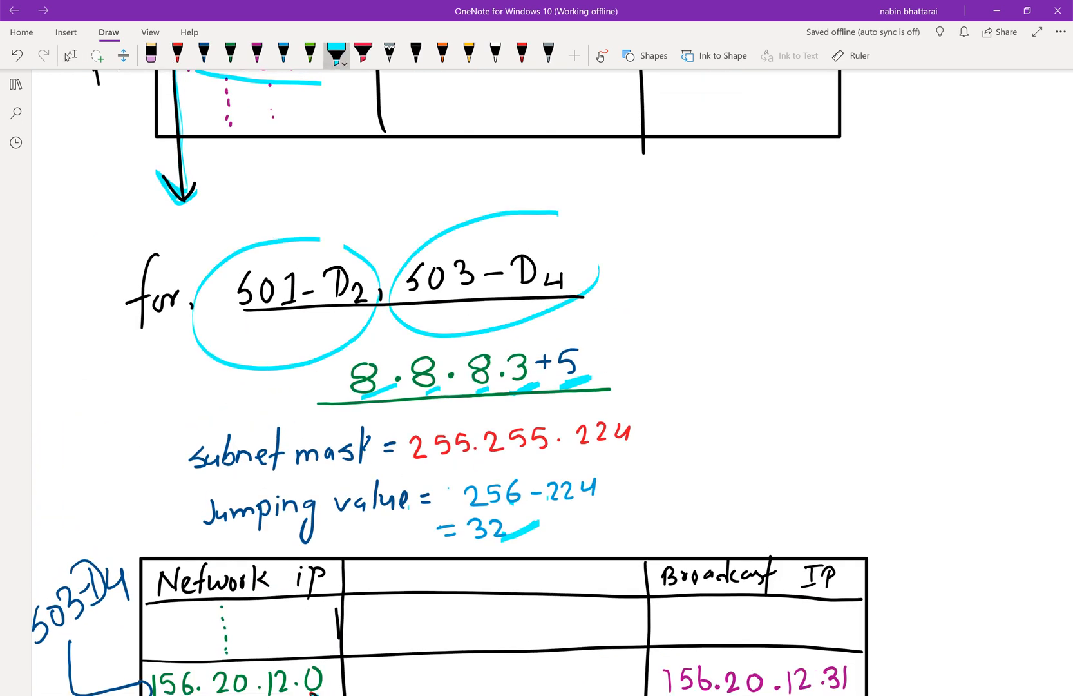
Trace in cyan the connectors from the SO3-D4 label to 156.20.12.0 and from SO1-D2 to 156.20.12.32.
{"action": "scroll", "coordinate": [451, 386], "scroll_direction": "down", "scroll_amount": 3}
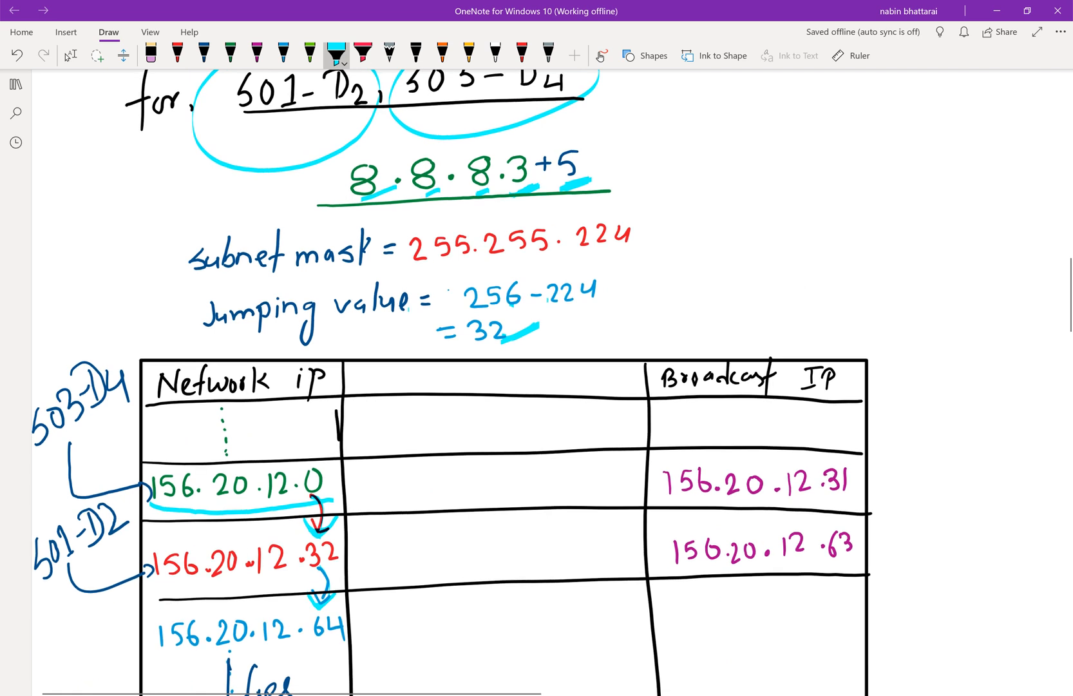
{"action": "scroll", "coordinate": [451, 386], "scroll_direction": "left", "scroll_amount": 1}
{"action": "left_click_drag", "start_coordinate": [89, 429], "coordinate": [170, 487]}
{"action": "mouse_move", "coordinate": [90, 558]}
{"action": "left_mouse_down"}
{"action": "mouse_move", "coordinate": [175, 572]}
{"action": "mouse_move", "coordinate": [172, 597]}
{"action": "left_mouse_up"}
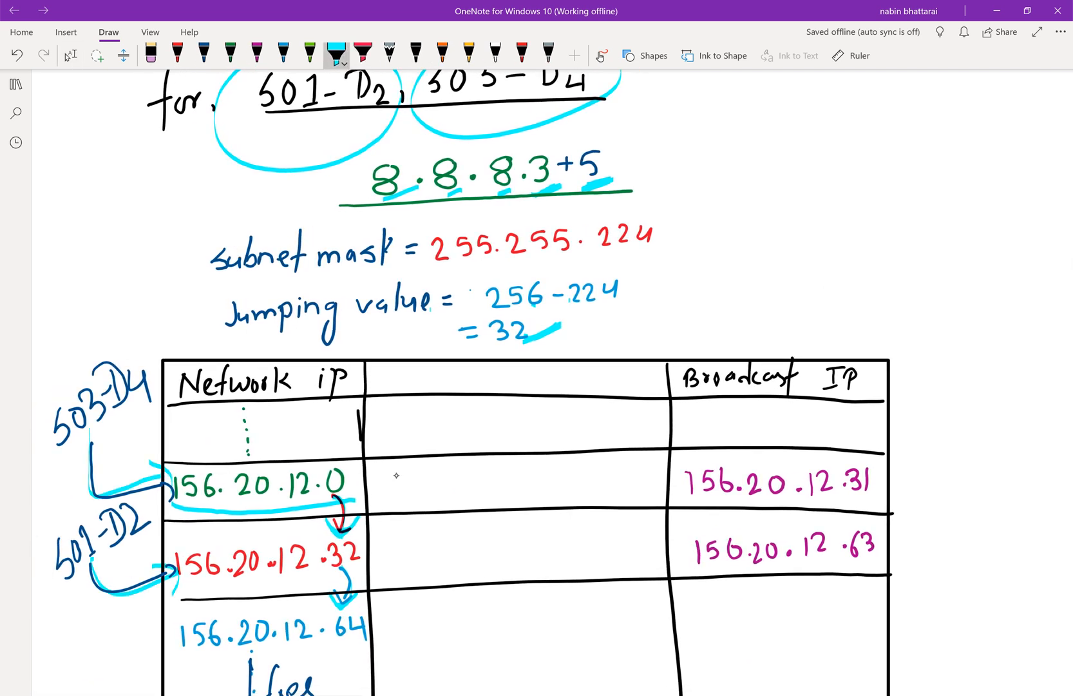
Tick broadcast IP 156.20.12.63, write +1 beside it and trace the free-range line below 156.20.12.64 in cyan.
{"action": "scroll", "coordinate": [396, 475], "scroll_direction": "down", "scroll_amount": 2}
{"action": "left_click_drag", "start_coordinate": [252, 642], "coordinate": [253, 679]}
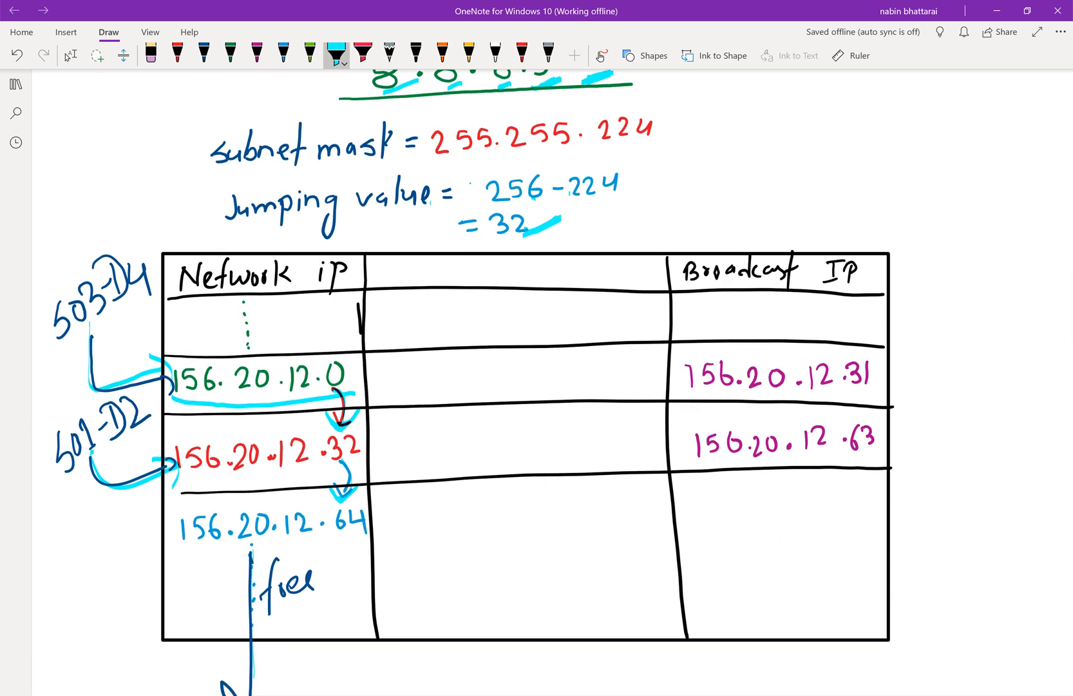
{"action": "mouse_move", "coordinate": [904, 442]}
{"action": "left_mouse_down"}
{"action": "mouse_move", "coordinate": [871, 460]}
{"action": "mouse_move", "coordinate": [921, 458]}
{"action": "mouse_move", "coordinate": [931, 470]}
{"action": "left_mouse_up"}
{"action": "left_click_drag", "start_coordinate": [258, 545], "coordinate": [254, 634]}
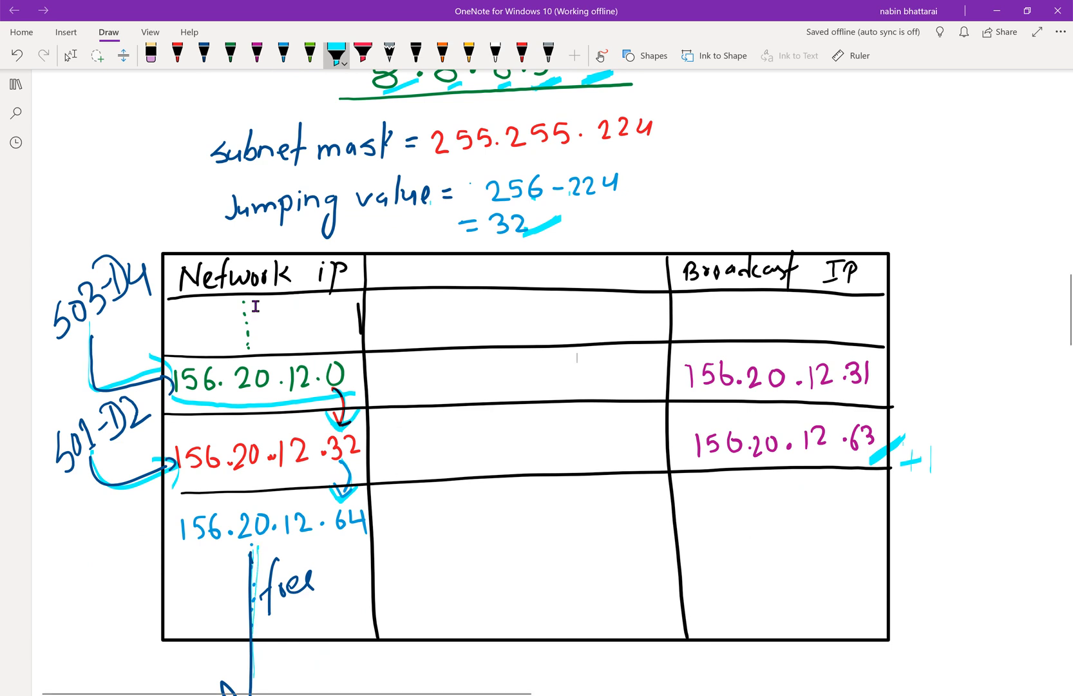
Tick network IP 156.20.12.0, broadcast IP 156.20.12.31 and the subnet mask ending in 224 with the cyan highlighter.
{"action": "left_click", "coordinate": [311, 367]}
{"action": "left_click_drag", "start_coordinate": [351, 388], "coordinate": [406, 369]}
{"action": "mouse_move", "coordinate": [874, 343]}
{"action": "left_mouse_down"}
{"action": "mouse_move", "coordinate": [882, 371]}
{"action": "mouse_move", "coordinate": [919, 363]}
{"action": "left_mouse_up"}
{"action": "mouse_move", "coordinate": [661, 113]}
{"action": "left_mouse_down"}
{"action": "mouse_move", "coordinate": [675, 143]}
{"action": "mouse_move", "coordinate": [754, 95]}
{"action": "mouse_move", "coordinate": [772, 95]}
{"action": "left_mouse_up"}
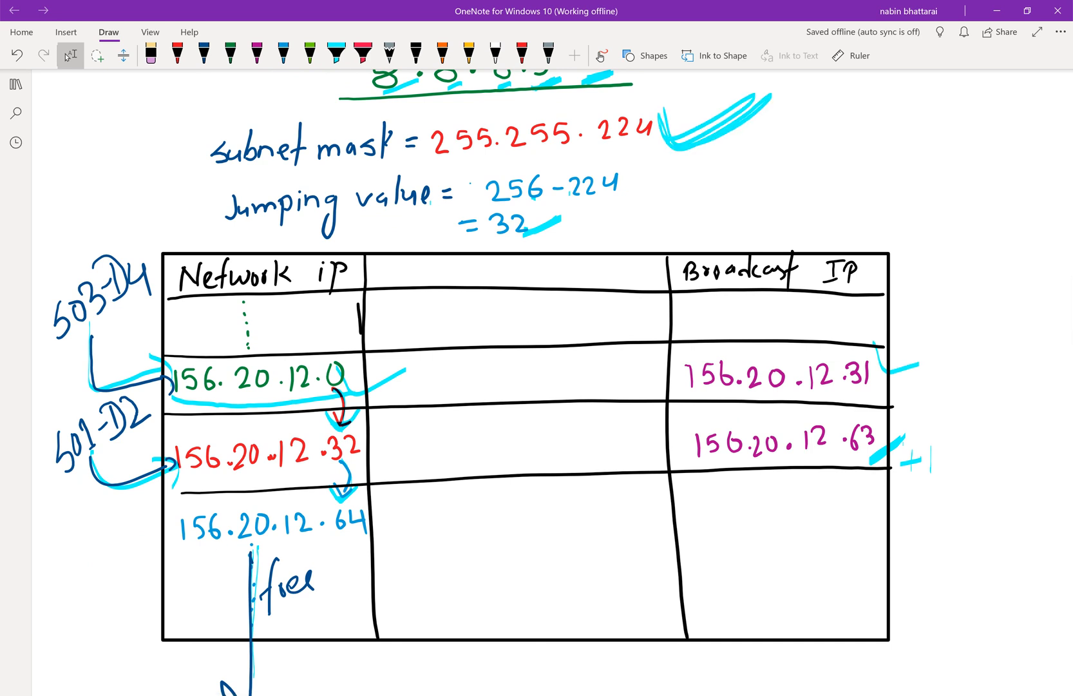
Switch to Packet Tracer and shift the Department 2 and Department 4 address notes slightly in the topology.
{"action": "left_click", "coordinate": [334, 694]}
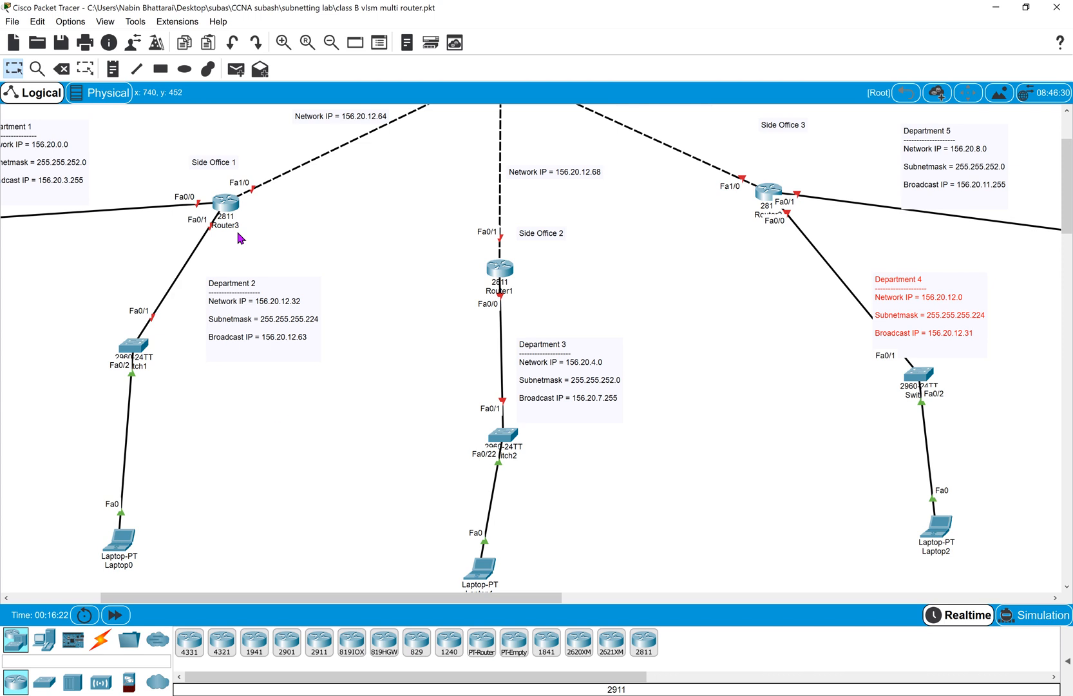
{"action": "mouse_move", "coordinate": [239, 293]}
{"action": "left_mouse_down"}
{"action": "mouse_move", "coordinate": [226, 306]}
{"action": "mouse_move", "coordinate": [244, 309]}
{"action": "left_mouse_up"}
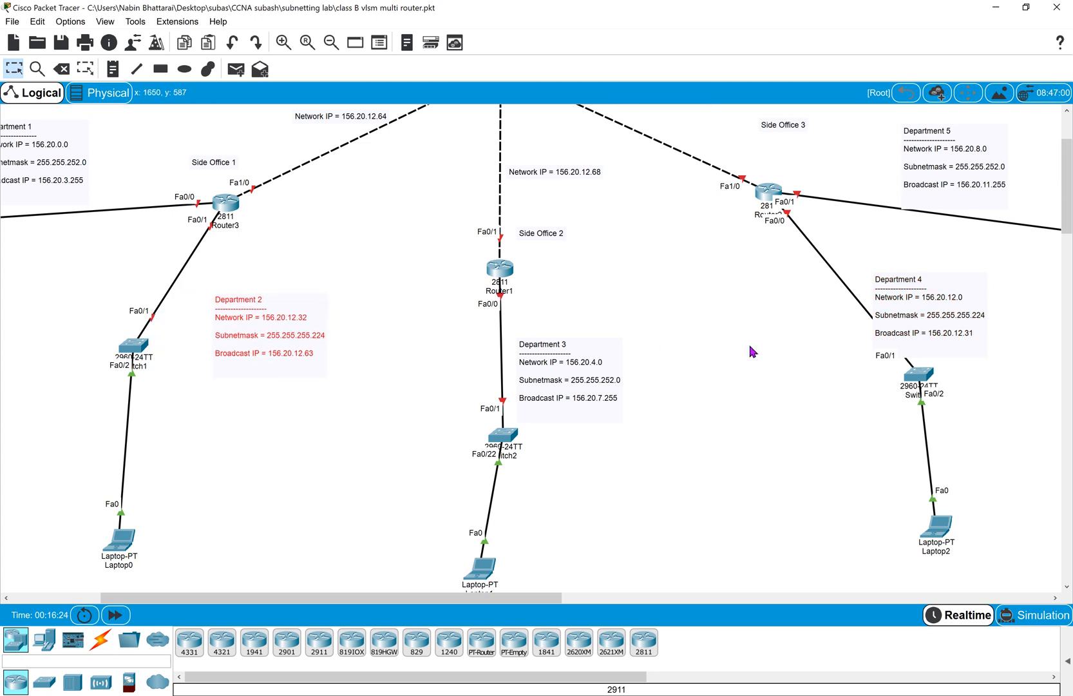
{"action": "left_click_drag", "start_coordinate": [902, 295], "coordinate": [897, 303]}
{"action": "left_click_drag", "start_coordinate": [916, 303], "coordinate": [898, 288]}
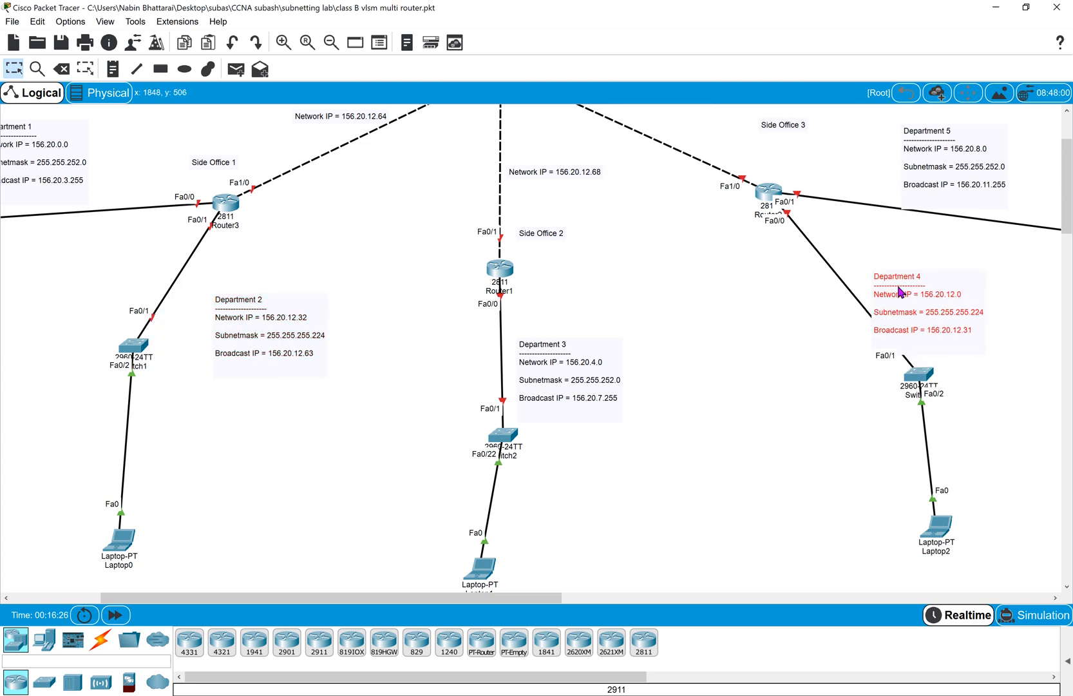
{"action": "scroll", "coordinate": [733, 246], "scroll_direction": "up", "scroll_amount": 3}
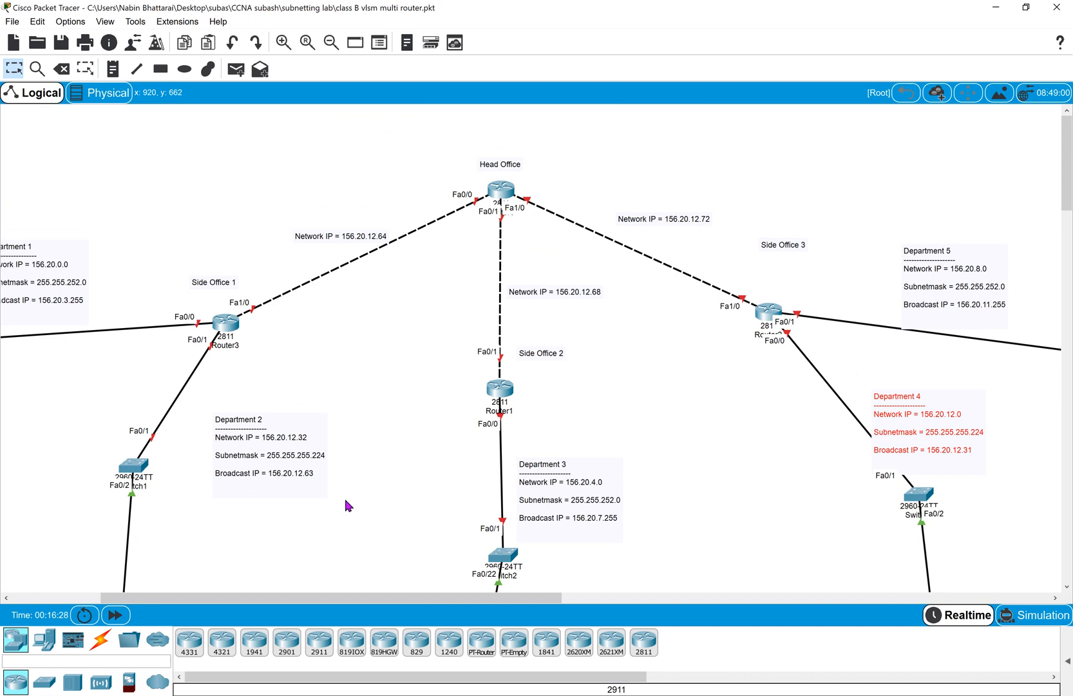
Return to OneNote and circle the head office to side office 1 link in cyan on the topology sketch.
{"action": "left_click", "coordinate": [208, 693]}
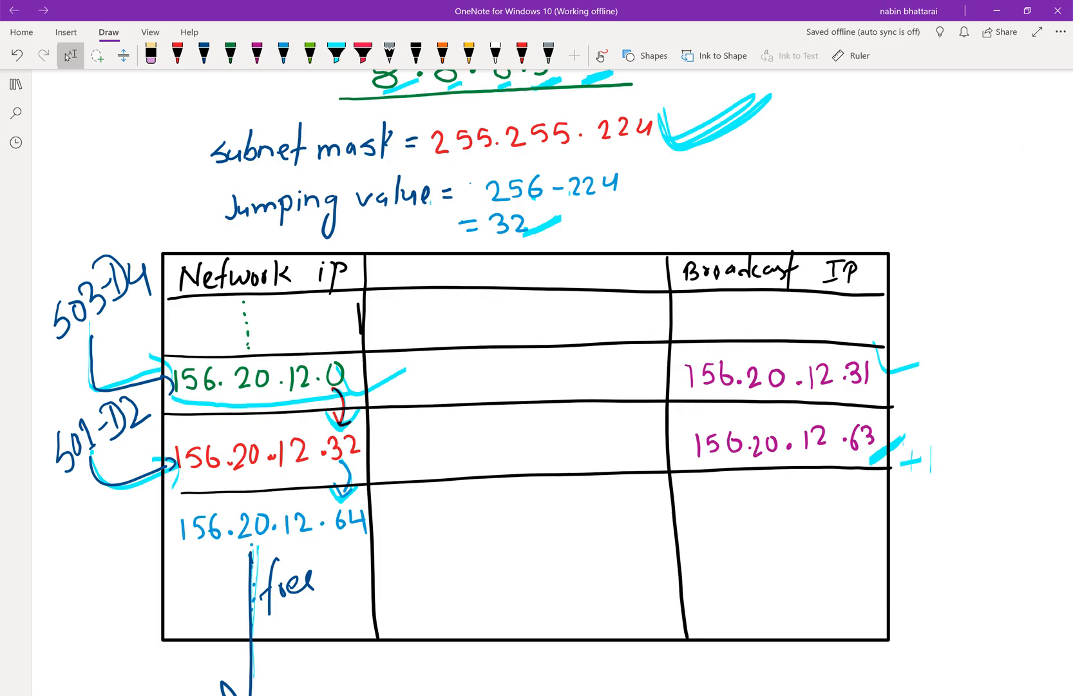
{"action": "scroll", "coordinate": [396, 344], "scroll_direction": "up", "scroll_amount": 15}
{"action": "scroll", "coordinate": [396, 347], "scroll_direction": "up", "scroll_amount": 2}
{"action": "scroll", "coordinate": [396, 347], "scroll_direction": "left", "scroll_amount": 5}
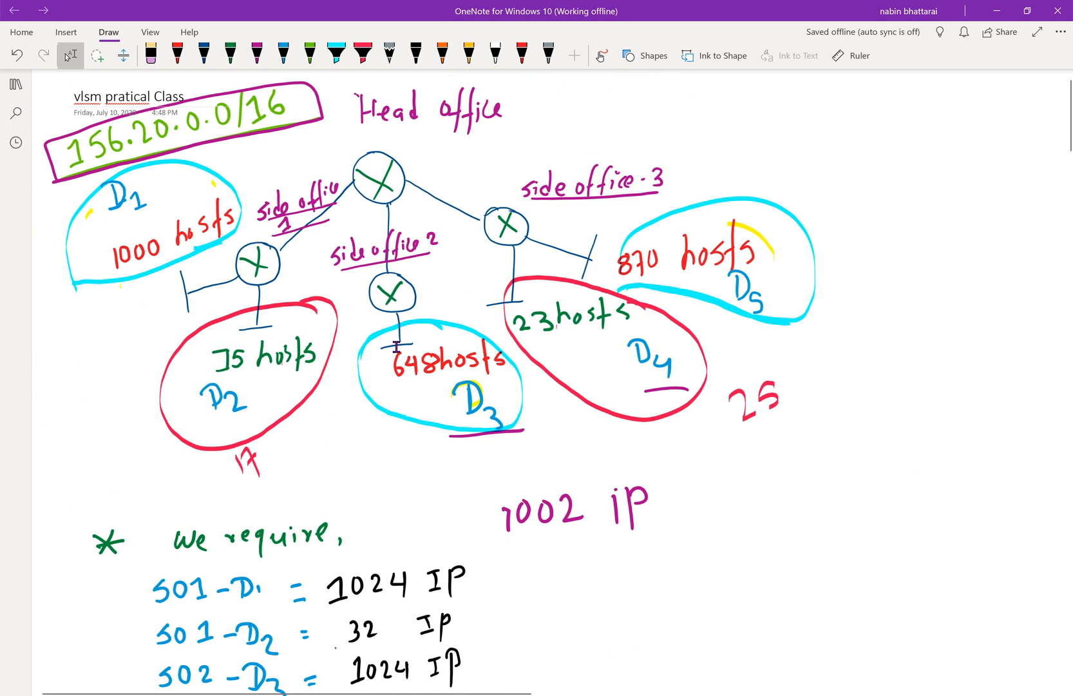
{"action": "left_click", "coordinate": [336, 55]}
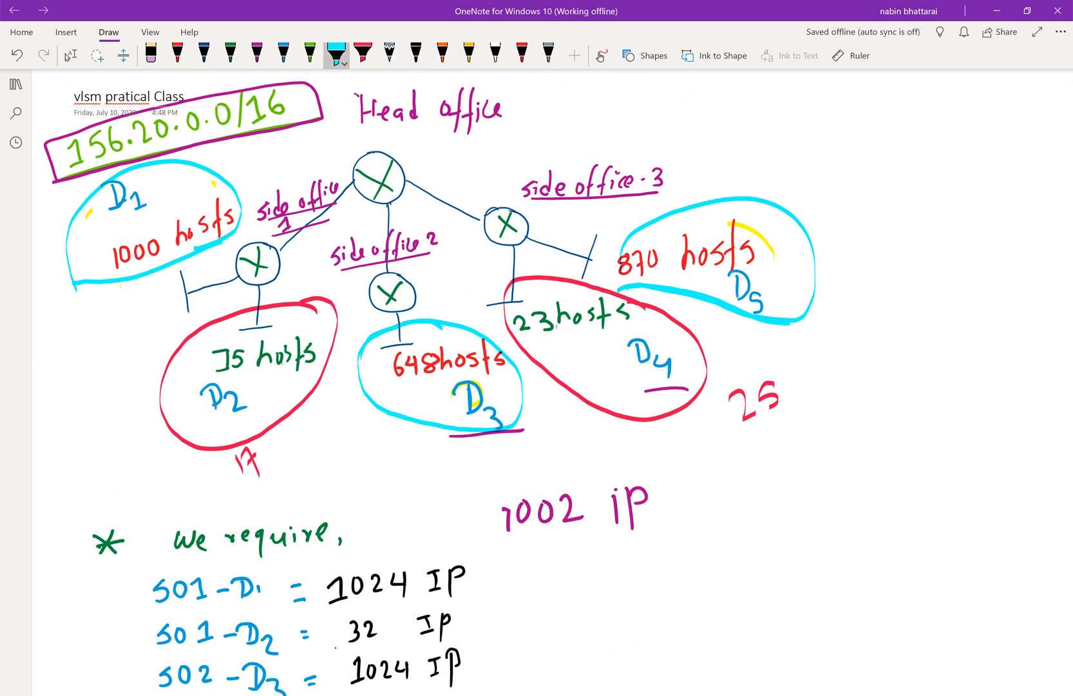
{"action": "mouse_move", "coordinate": [353, 171]}
{"action": "left_mouse_down"}
{"action": "mouse_move", "coordinate": [293, 165]}
{"action": "mouse_move", "coordinate": [318, 261]}
{"action": "mouse_move", "coordinate": [351, 175]}
{"action": "left_mouse_up"}
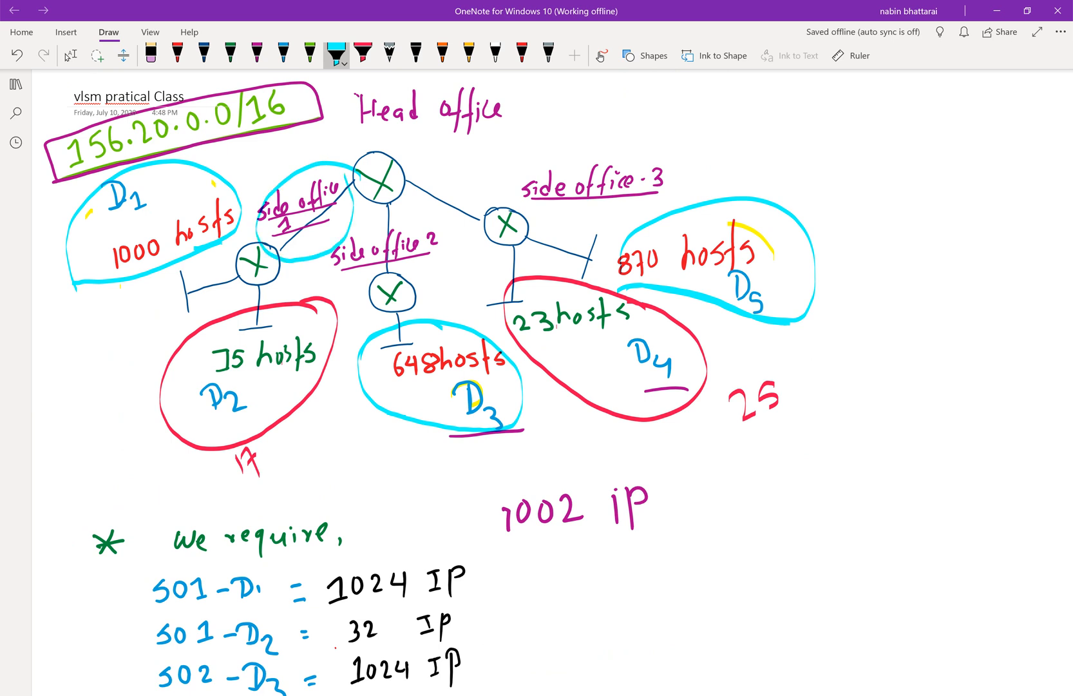
Erase the cyan and red outlines around the department host counts in the topology sketch.
{"action": "left_click", "coordinate": [147, 265]}
{"action": "left_click", "coordinate": [186, 330]}
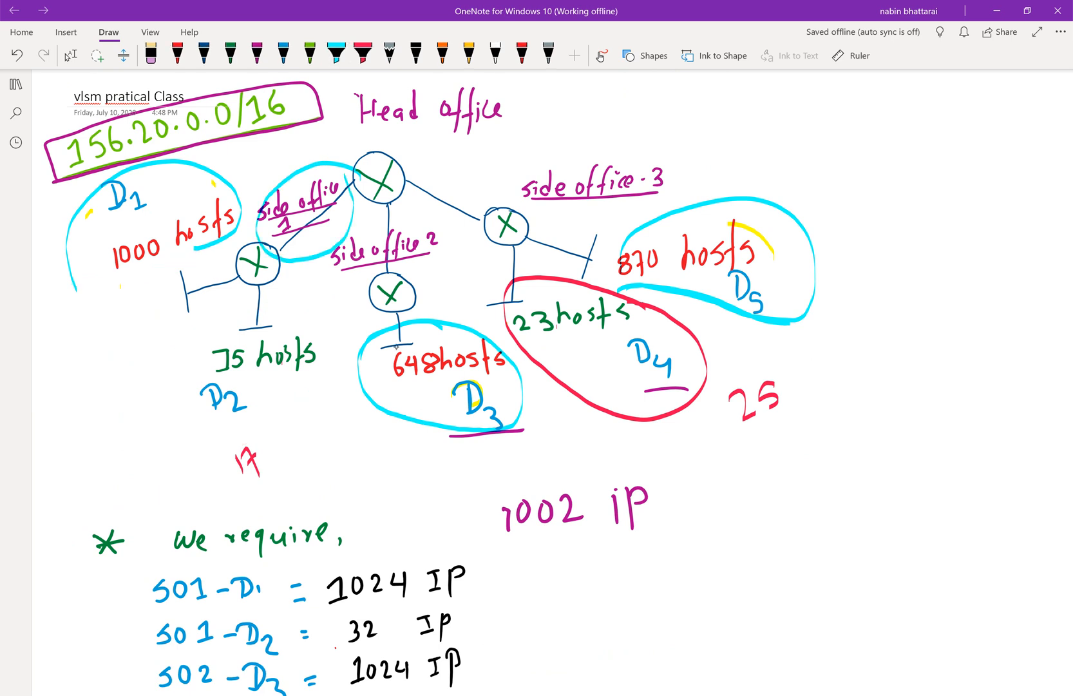
{"action": "left_click", "coordinate": [522, 382]}
{"action": "left_click", "coordinate": [555, 372]}
{"action": "left_click", "coordinate": [813, 258]}
{"action": "left_click", "coordinate": [683, 293]}
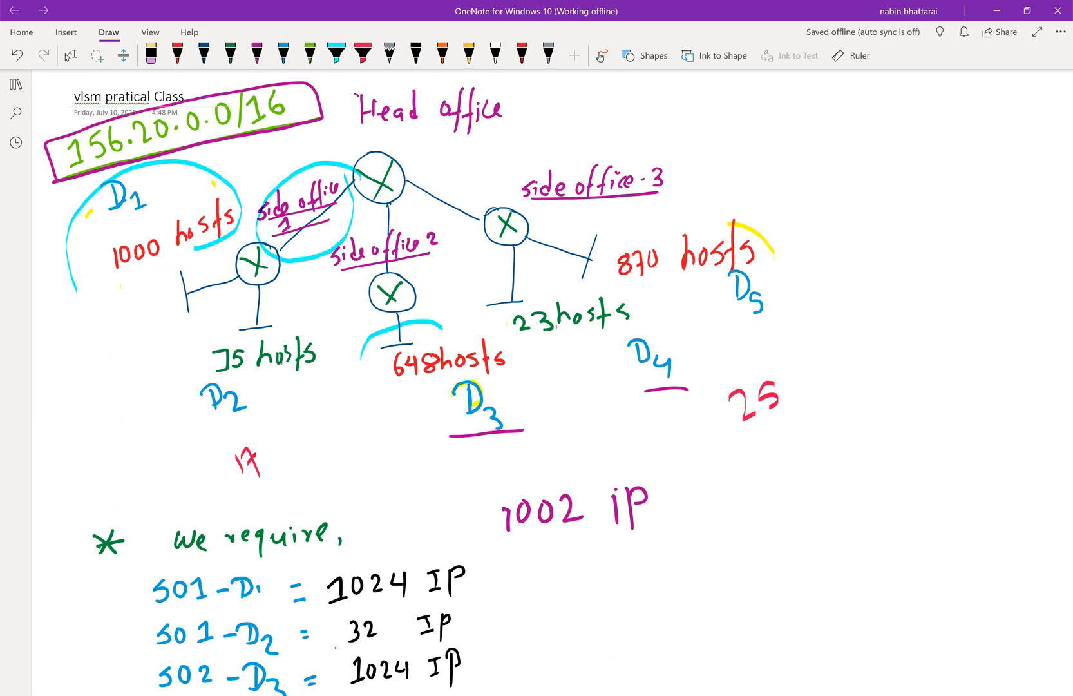
Circle the head office links to side offices 2 and 3 in cyan and erase the remaining outline around D1.
{"action": "left_click", "coordinate": [336, 54]}
{"action": "mouse_move", "coordinate": [394, 195]}
{"action": "left_mouse_down"}
{"action": "mouse_move", "coordinate": [358, 243]}
{"action": "mouse_move", "coordinate": [416, 251]}
{"action": "mouse_move", "coordinate": [410, 187]}
{"action": "mouse_move", "coordinate": [468, 153]}
{"action": "mouse_move", "coordinate": [430, 224]}
{"action": "mouse_move", "coordinate": [478, 166]}
{"action": "left_mouse_up"}
{"action": "left_click", "coordinate": [71, 258]}
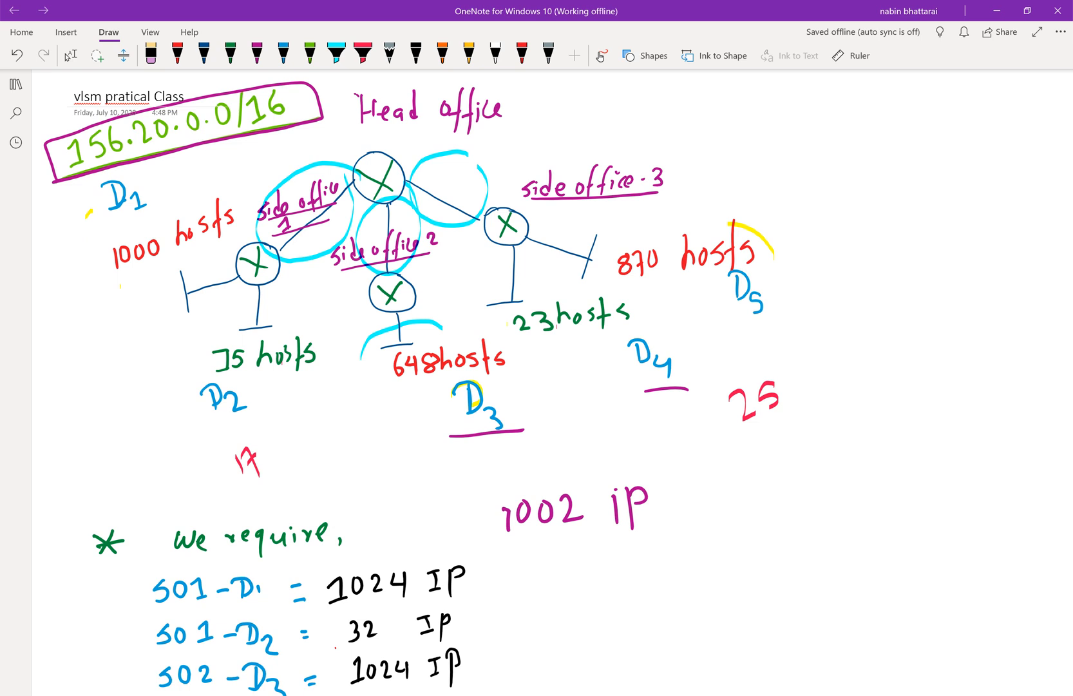
Retrace the cyan circles around the three links between the head office and side office routers.
{"action": "left_click", "coordinate": [335, 55]}
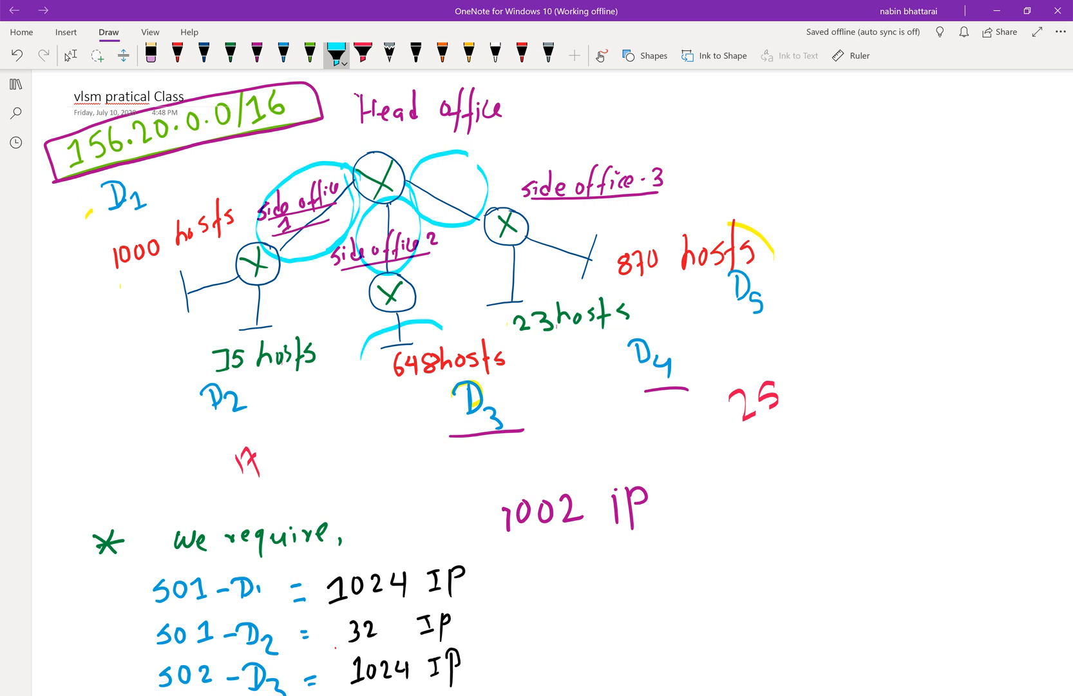
{"action": "left_click_drag", "start_coordinate": [260, 241], "coordinate": [298, 183]}
{"action": "mouse_move", "coordinate": [364, 211]}
{"action": "left_mouse_down"}
{"action": "mouse_move", "coordinate": [356, 239]}
{"action": "mouse_move", "coordinate": [407, 258]}
{"action": "mouse_move", "coordinate": [401, 202]}
{"action": "left_mouse_up"}
{"action": "left_click_drag", "start_coordinate": [465, 152], "coordinate": [484, 168]}
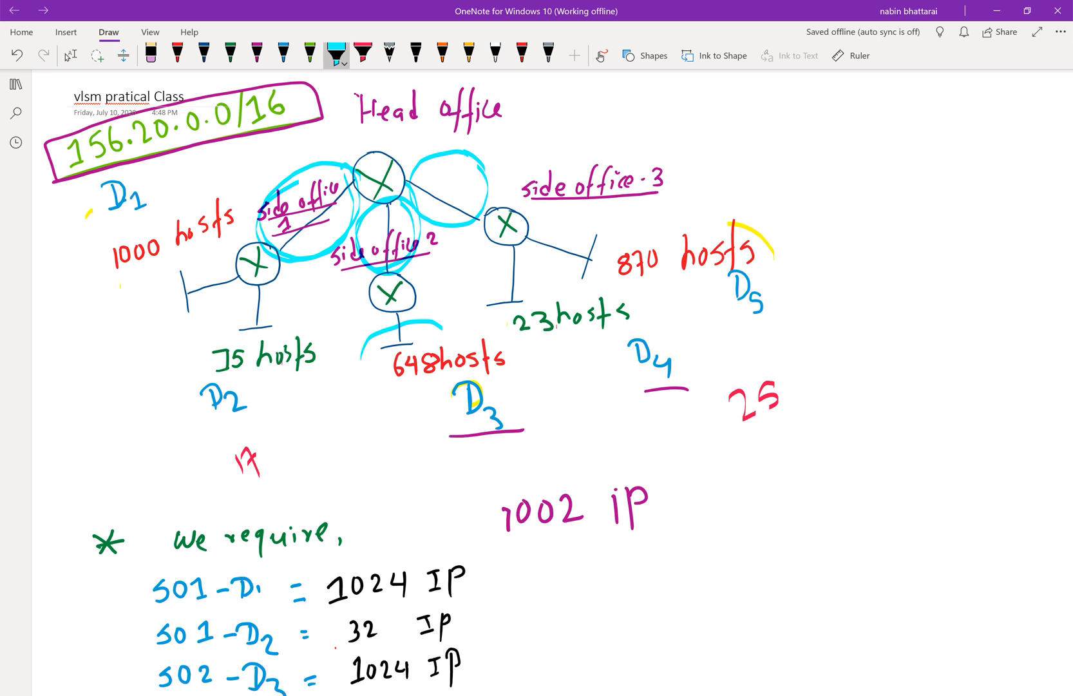
{"action": "mouse_move", "coordinate": [358, 175]}
{"action": "left_mouse_down"}
{"action": "mouse_move", "coordinate": [349, 236]}
{"action": "mouse_move", "coordinate": [260, 223]}
{"action": "mouse_move", "coordinate": [317, 174]}
{"action": "left_mouse_up"}
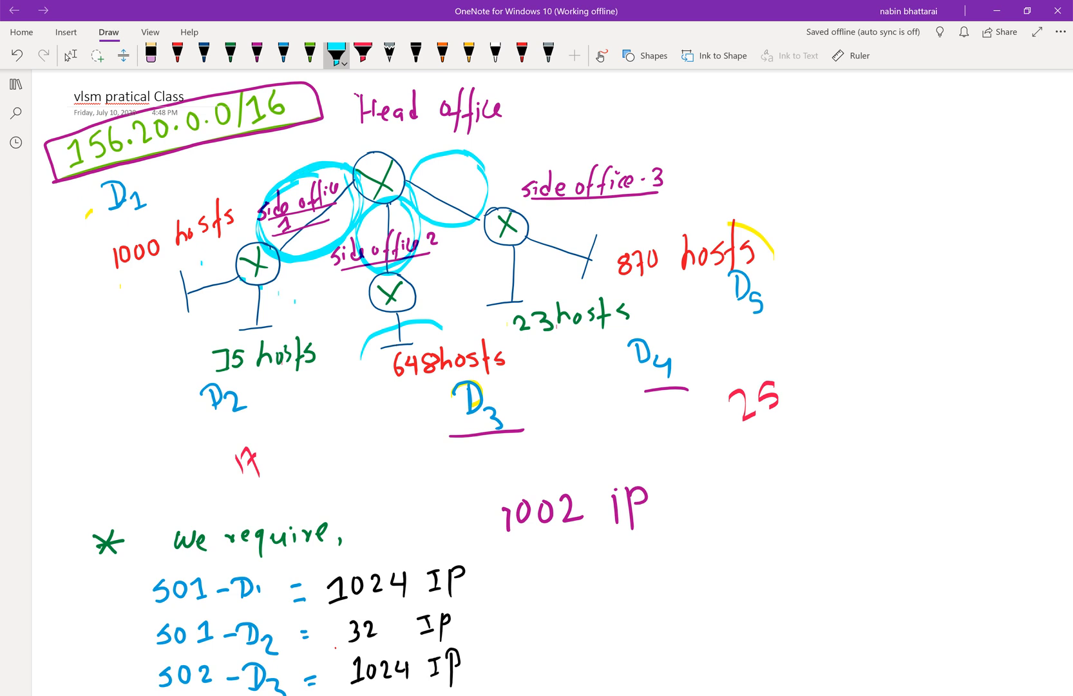
{"action": "mouse_move", "coordinate": [322, 171]}
{"action": "left_mouse_down"}
{"action": "mouse_move", "coordinate": [353, 197]}
{"action": "mouse_move", "coordinate": [269, 255]}
{"action": "mouse_move", "coordinate": [304, 180]}
{"action": "mouse_move", "coordinate": [259, 233]}
{"action": "mouse_move", "coordinate": [309, 181]}
{"action": "mouse_move", "coordinate": [258, 213]}
{"action": "mouse_move", "coordinate": [325, 237]}
{"action": "mouse_move", "coordinate": [343, 223]}
{"action": "mouse_move", "coordinate": [406, 267]}
{"action": "mouse_move", "coordinate": [414, 217]}
{"action": "mouse_move", "coordinate": [410, 252]}
{"action": "left_mouse_up"}
{"action": "left_click_drag", "start_coordinate": [447, 157], "coordinate": [423, 166]}
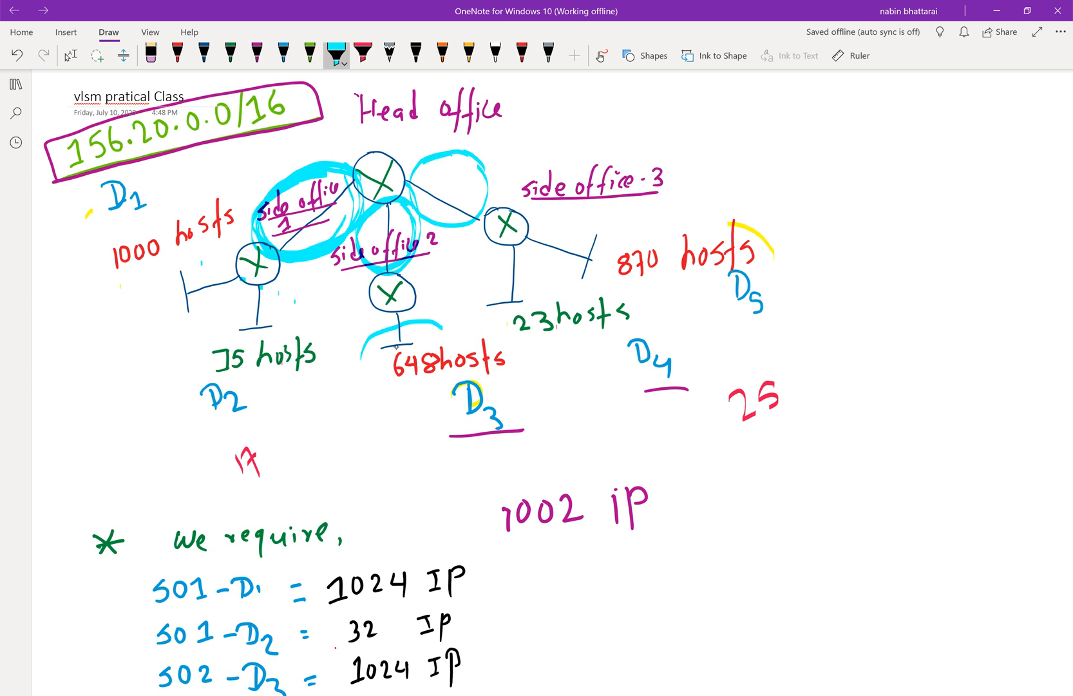
Outline and tick the 156.20.0.0/16 box in cyan and thicken the circle on the side office 3 link.
{"action": "mouse_move", "coordinate": [48, 137]}
{"action": "left_mouse_down"}
{"action": "mouse_move", "coordinate": [55, 180]}
{"action": "mouse_move", "coordinate": [305, 132]}
{"action": "mouse_move", "coordinate": [256, 87]}
{"action": "mouse_move", "coordinate": [47, 138]}
{"action": "left_mouse_up"}
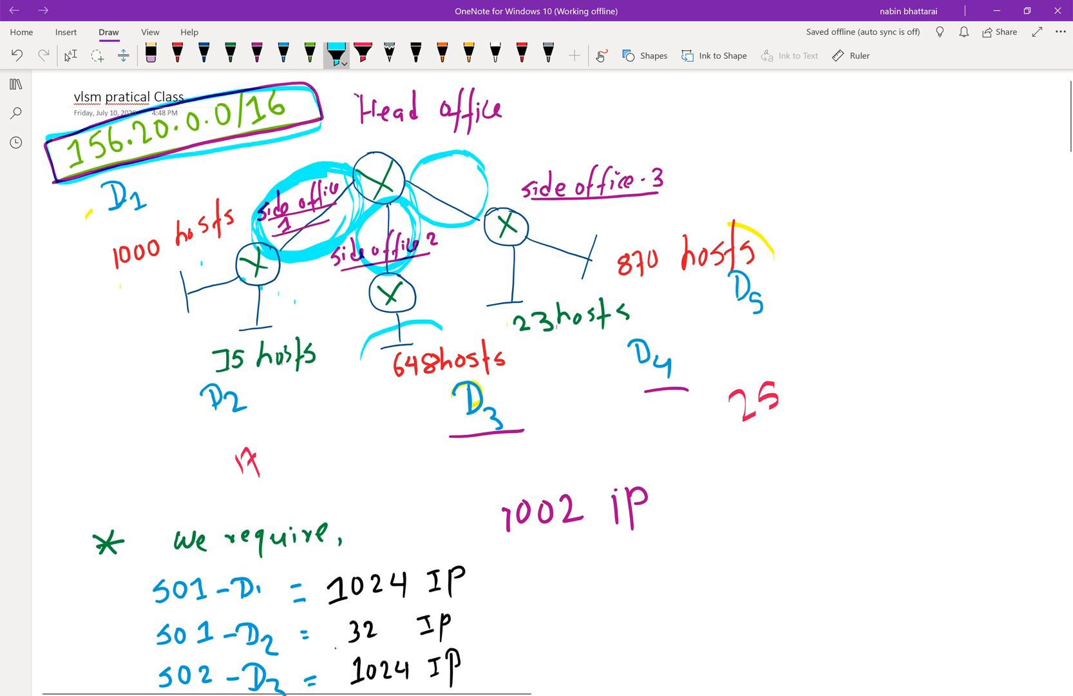
{"action": "left_click_drag", "start_coordinate": [349, 97], "coordinate": [316, 120]}
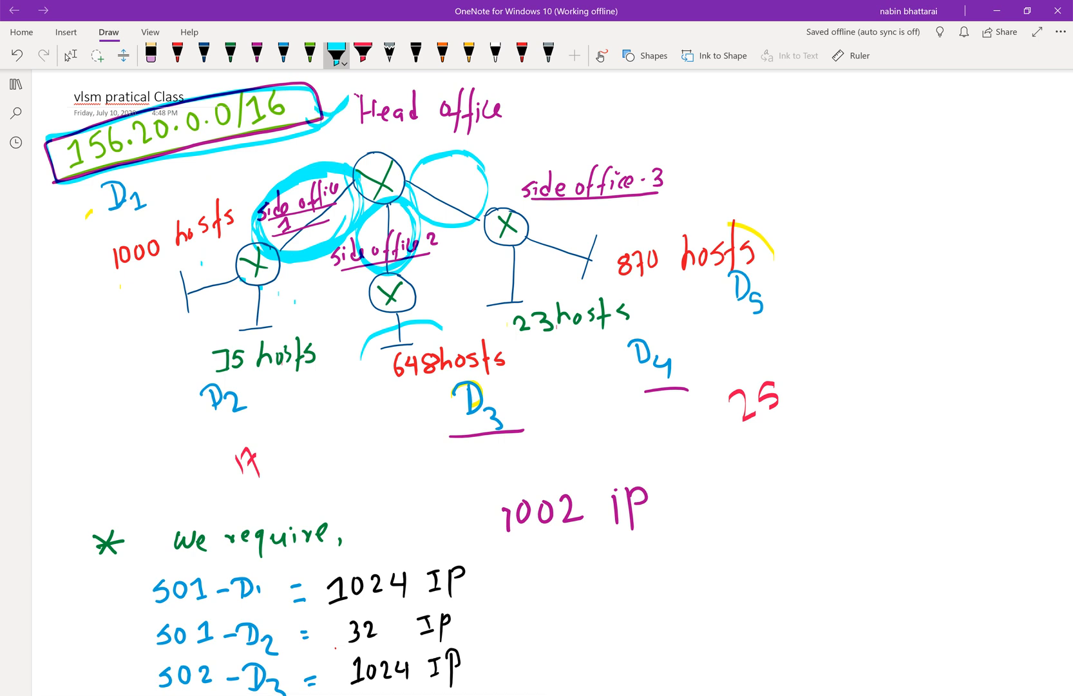
{"action": "mouse_move", "coordinate": [444, 152]}
{"action": "left_mouse_down"}
{"action": "mouse_move", "coordinate": [413, 188]}
{"action": "mouse_move", "coordinate": [489, 195]}
{"action": "left_mouse_up"}
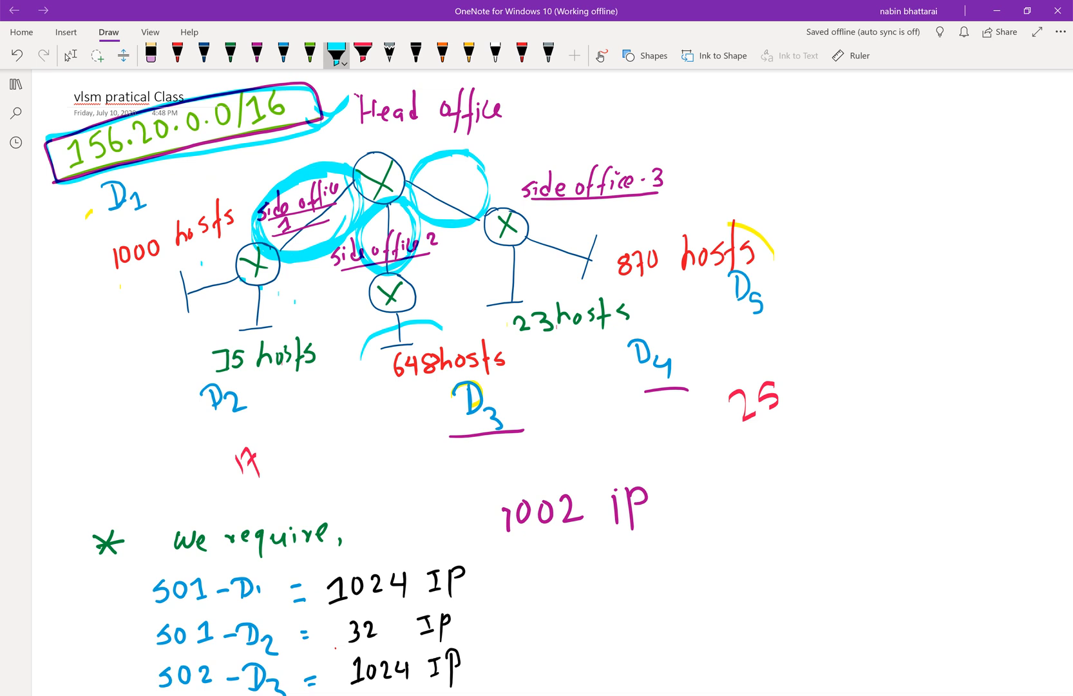
Mark both ends of the side office 1 link with the red highlighter and write 2² = 4 beside the requirements list.
{"action": "left_click", "coordinate": [363, 56]}
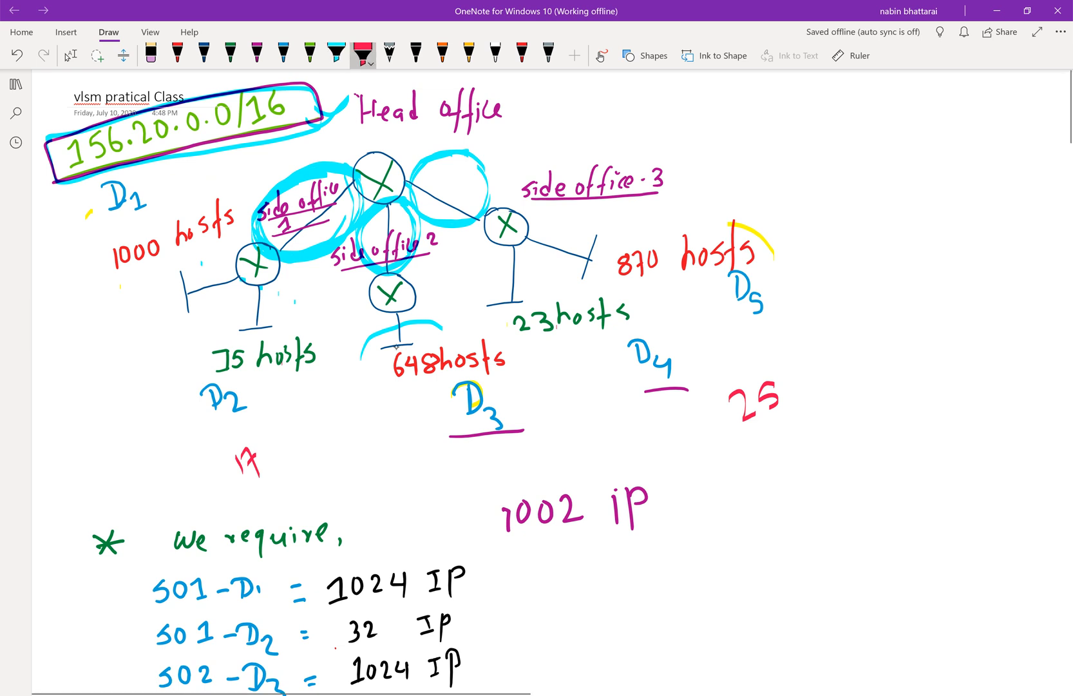
{"action": "left_click_drag", "start_coordinate": [293, 235], "coordinate": [279, 249]}
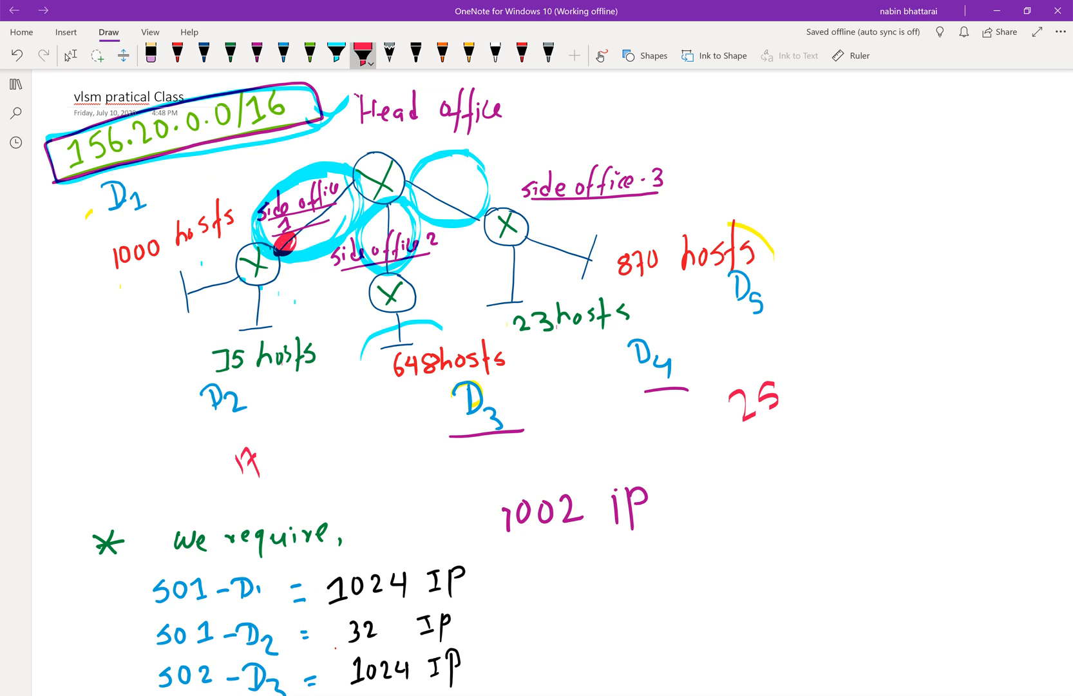
{"action": "mouse_move", "coordinate": [358, 171]}
{"action": "left_mouse_down"}
{"action": "mouse_move", "coordinate": [351, 187]}
{"action": "mouse_move", "coordinate": [355, 178]}
{"action": "left_mouse_up"}
{"action": "left_click_drag", "start_coordinate": [826, 553], "coordinate": [850, 577]}
{"action": "mouse_move", "coordinate": [826, 515]}
{"action": "left_mouse_down"}
{"action": "mouse_move", "coordinate": [843, 532]}
{"action": "mouse_move", "coordinate": [859, 529]}
{"action": "left_mouse_up"}
{"action": "left_click_drag", "start_coordinate": [866, 549], "coordinate": [922, 534]}
{"action": "left_click_drag", "start_coordinate": [921, 524], "coordinate": [919, 558]}
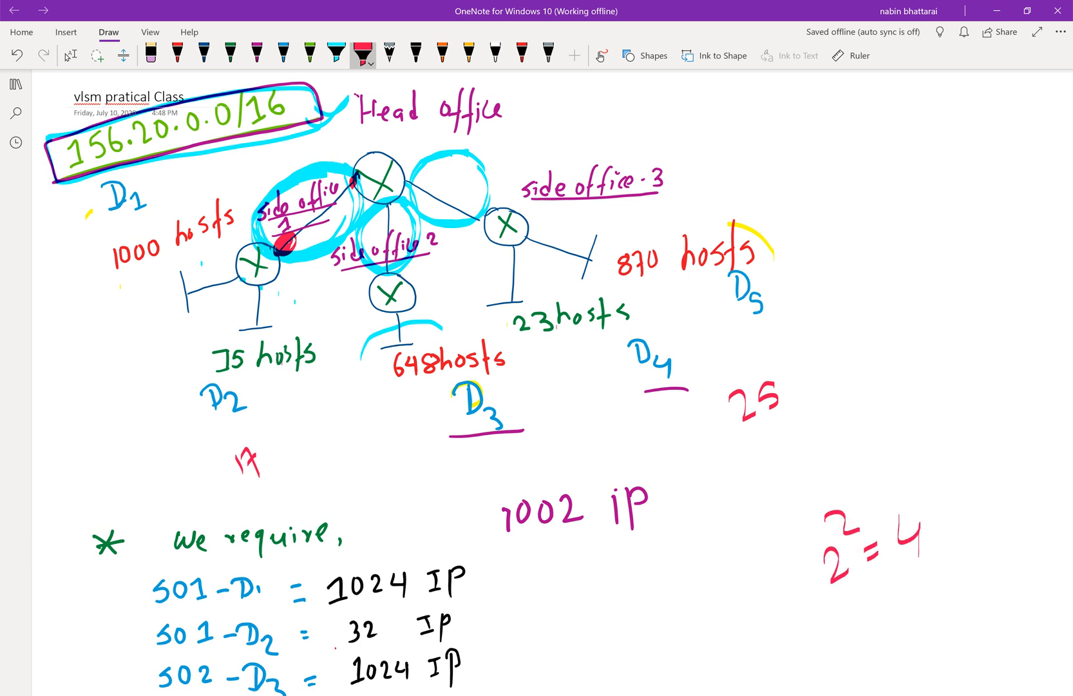
Circle each of the three router pairs in the heading of the router-link section with the red highlighter.
{"action": "scroll", "coordinate": [537, 380], "scroll_direction": "down", "scroll_amount": 15}
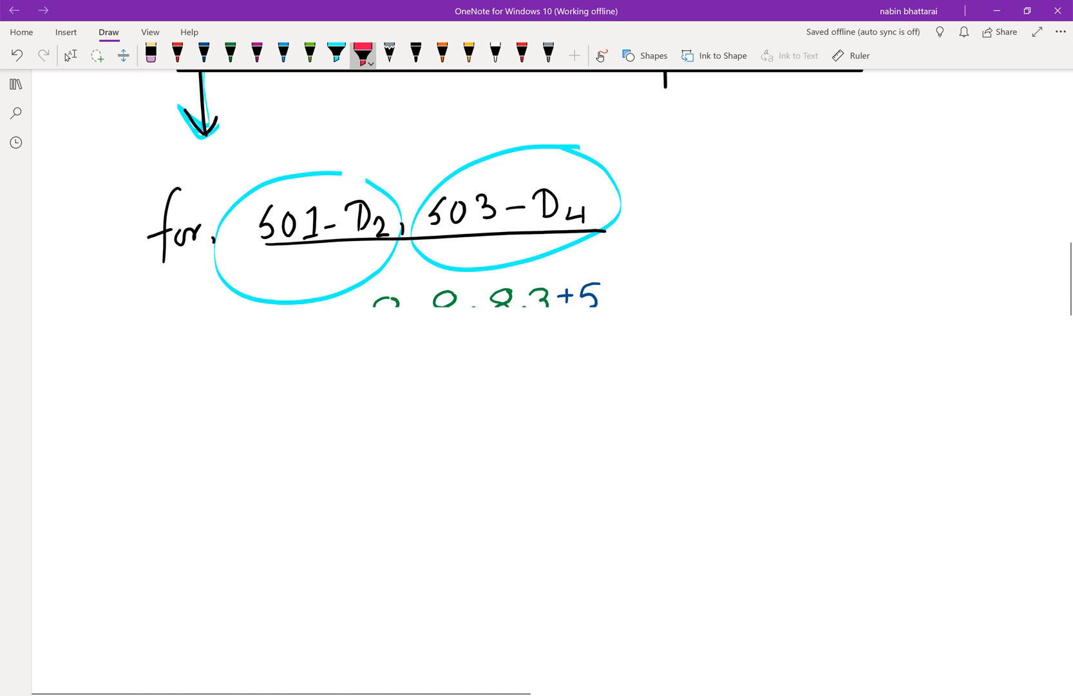
{"action": "scroll", "coordinate": [537, 381], "scroll_direction": "down", "scroll_amount": 5}
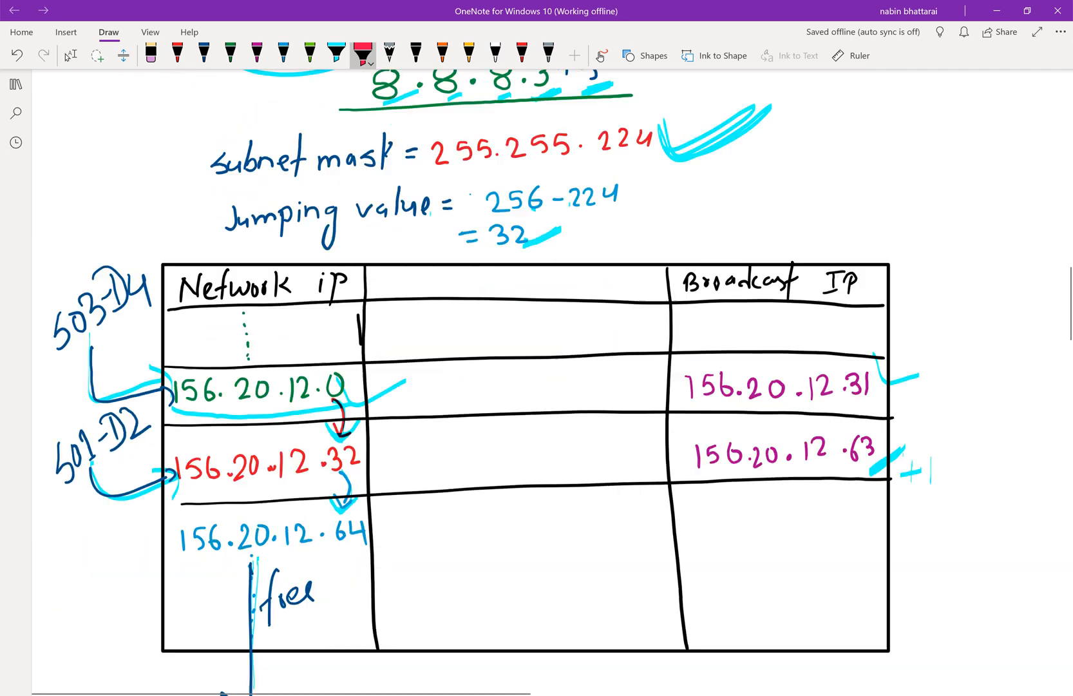
{"action": "scroll", "coordinate": [536, 380], "scroll_direction": "down", "scroll_amount": 1}
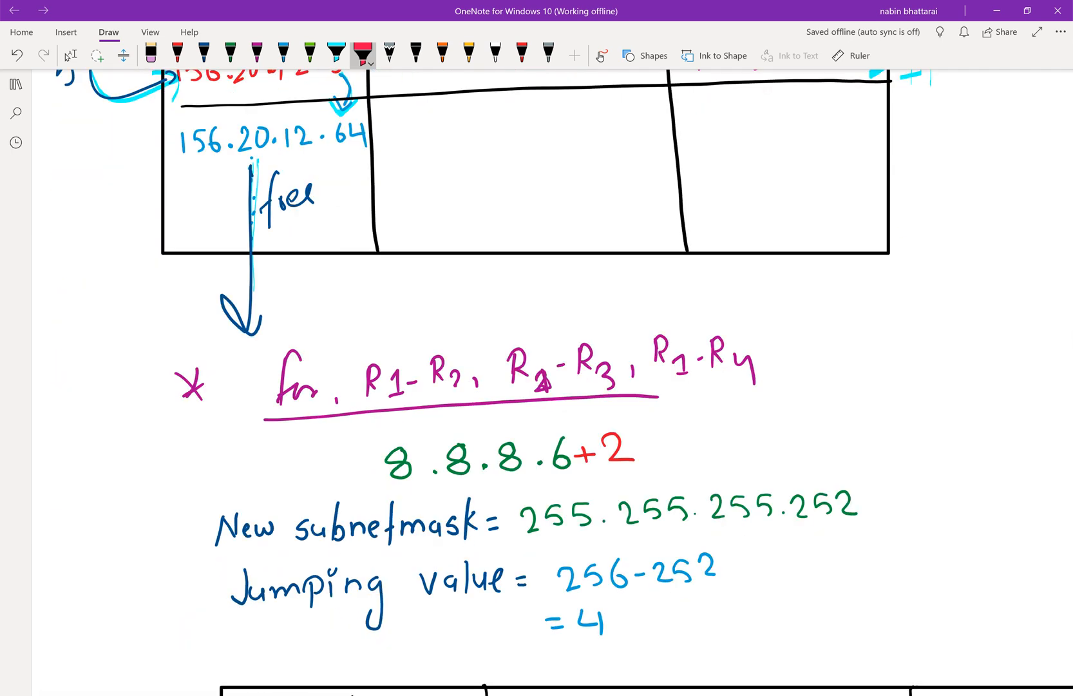
{"action": "mouse_move", "coordinate": [469, 381]}
{"action": "left_mouse_down"}
{"action": "mouse_move", "coordinate": [467, 360]}
{"action": "mouse_move", "coordinate": [377, 326]}
{"action": "mouse_move", "coordinate": [348, 429]}
{"action": "mouse_move", "coordinate": [473, 380]}
{"action": "left_mouse_up"}
{"action": "mouse_move", "coordinate": [585, 319]}
{"action": "left_mouse_down"}
{"action": "mouse_move", "coordinate": [509, 326]}
{"action": "mouse_move", "coordinate": [541, 422]}
{"action": "mouse_move", "coordinate": [628, 375]}
{"action": "mouse_move", "coordinate": [589, 320]}
{"action": "left_mouse_up"}
{"action": "mouse_move", "coordinate": [741, 308]}
{"action": "left_mouse_down"}
{"action": "mouse_move", "coordinate": [664, 302]}
{"action": "mouse_move", "coordinate": [683, 413]}
{"action": "mouse_move", "coordinate": [723, 307]}
{"action": "left_mouse_up"}
Sketch in red a topology of router R1 linked to R2, R3 and R4 beside the router-pair heading.
{"action": "mouse_move", "coordinate": [956, 298]}
{"action": "left_mouse_down"}
{"action": "mouse_move", "coordinate": [946, 310]}
{"action": "mouse_move", "coordinate": [974, 233]}
{"action": "mouse_move", "coordinate": [995, 273]}
{"action": "left_mouse_up"}
{"action": "left_click_drag", "start_coordinate": [1015, 258], "coordinate": [1019, 291]}
{"action": "mouse_move", "coordinate": [949, 358]}
{"action": "left_mouse_down"}
{"action": "mouse_move", "coordinate": [889, 416]}
{"action": "mouse_move", "coordinate": [833, 442]}
{"action": "mouse_move", "coordinate": [840, 426]}
{"action": "mouse_move", "coordinate": [851, 435]}
{"action": "left_mouse_up"}
{"action": "mouse_move", "coordinate": [877, 411]}
{"action": "left_mouse_down"}
{"action": "mouse_move", "coordinate": [869, 426]}
{"action": "mouse_move", "coordinate": [878, 412]}
{"action": "left_mouse_up"}
{"action": "left_click_drag", "start_coordinate": [975, 364], "coordinate": [976, 426]}
{"action": "mouse_move", "coordinate": [956, 439]}
{"action": "left_mouse_down"}
{"action": "mouse_move", "coordinate": [958, 471]}
{"action": "mouse_move", "coordinate": [998, 457]}
{"action": "mouse_move", "coordinate": [992, 437]}
{"action": "mouse_move", "coordinate": [989, 451]}
{"action": "left_mouse_up"}
{"action": "mouse_move", "coordinate": [997, 413]}
{"action": "left_mouse_down"}
{"action": "mouse_move", "coordinate": [946, 484]}
{"action": "mouse_move", "coordinate": [1019, 419]}
{"action": "left_mouse_up"}
{"action": "left_click_drag", "start_coordinate": [991, 340], "coordinate": [1034, 389]}
{"action": "mouse_move", "coordinate": [1031, 379]}
{"action": "left_mouse_down"}
{"action": "mouse_move", "coordinate": [1035, 451]}
{"action": "mouse_move", "coordinate": [1032, 420]}
{"action": "left_mouse_up"}
{"action": "left_click_drag", "start_coordinate": [1031, 391], "coordinate": [1051, 425]}
{"action": "left_click_drag", "start_coordinate": [1060, 381], "coordinate": [1051, 422]}
{"action": "left_click_drag", "start_coordinate": [1049, 419], "coordinate": [1072, 412]}
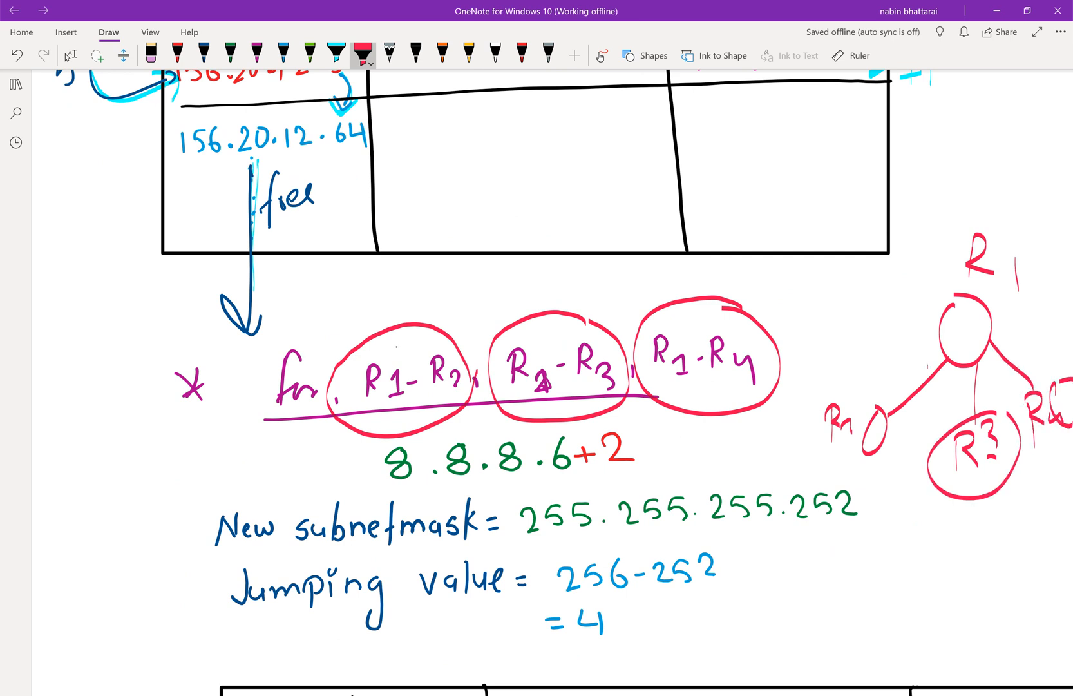
Mark the links from R1 in the red router sketch with the cyan highlighter.
{"action": "left_click", "coordinate": [336, 55]}
{"action": "mouse_move", "coordinate": [946, 355]}
{"action": "left_mouse_down"}
{"action": "mouse_move", "coordinate": [885, 407]}
{"action": "mouse_move", "coordinate": [947, 367]}
{"action": "mouse_move", "coordinate": [956, 407]}
{"action": "mouse_move", "coordinate": [1002, 388]}
{"action": "mouse_move", "coordinate": [976, 370]}
{"action": "left_mouse_up"}
{"action": "mouse_move", "coordinate": [1022, 329]}
{"action": "left_mouse_down"}
{"action": "mouse_move", "coordinate": [991, 351]}
{"action": "mouse_move", "coordinate": [1045, 374]}
{"action": "mouse_move", "coordinate": [1043, 344]}
{"action": "mouse_move", "coordinate": [943, 358]}
{"action": "left_mouse_up"}
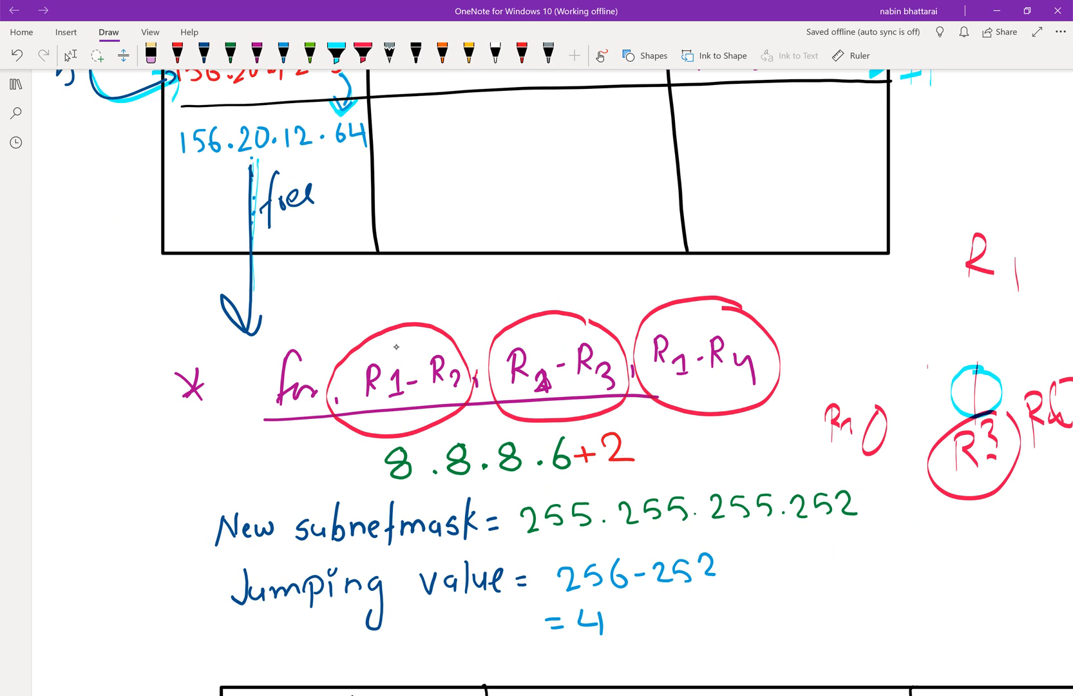
Remove the red router sketch and its cyan link marks beside the router-pair heading.
{"action": "key", "text": "ctrl+z"}
{"action": "key", "text": "ctrl+z"}
{"action": "key", "text": "ctrl+z"}
{"action": "key", "text": "ctrl+z"}
{"action": "key", "text": "ctrl+z"}
{"action": "key", "text": "ctrl+z"}
{"action": "key", "text": "ctrl+z"}
{"action": "key", "text": "ctrl+z"}
Underline 8.8.8.6 and the borrowed 2 in cyan and draw arcs from the octets to the mask 255.255.255.252.
{"action": "scroll", "coordinate": [515, 386], "scroll_direction": "down", "scroll_amount": 2}
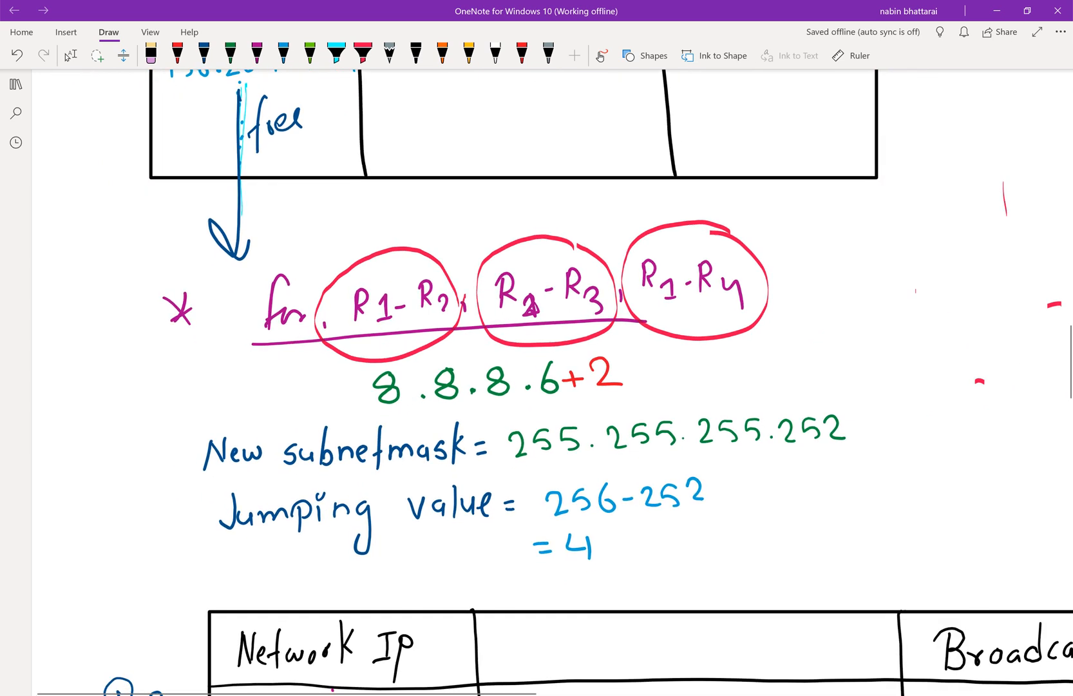
{"action": "left_click", "coordinate": [336, 55]}
{"action": "left_click_drag", "start_coordinate": [593, 399], "coordinate": [624, 396]}
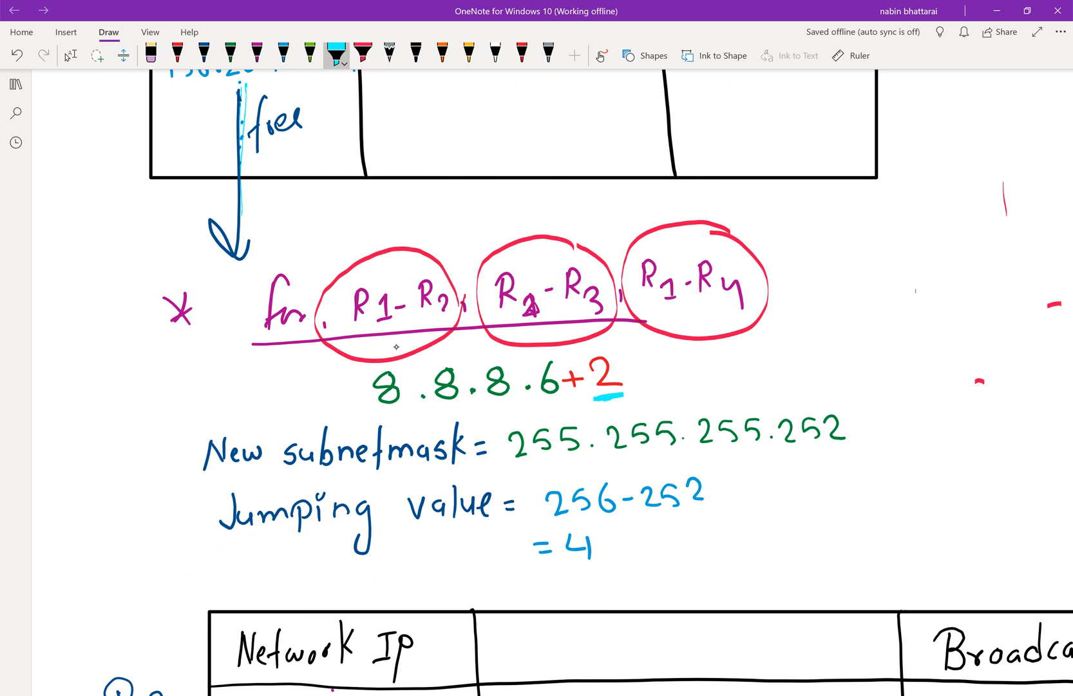
{"action": "left_click_drag", "start_coordinate": [562, 403], "coordinate": [372, 408]}
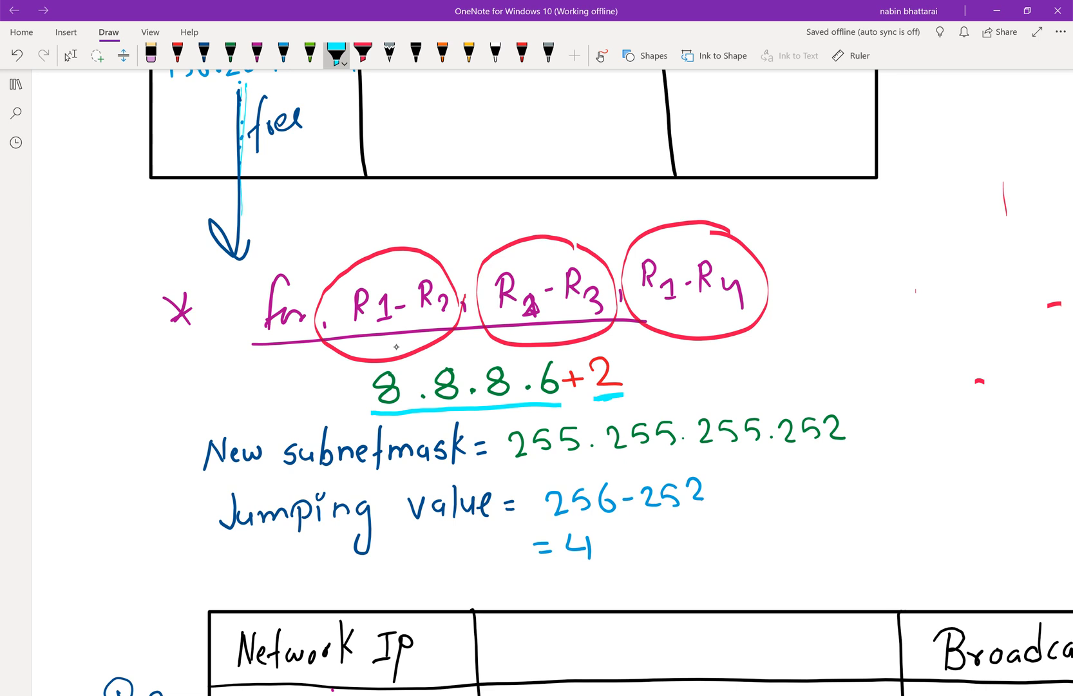
{"action": "mouse_move", "coordinate": [433, 401]}
{"action": "left_mouse_down"}
{"action": "mouse_move", "coordinate": [492, 403]}
{"action": "mouse_move", "coordinate": [525, 442]}
{"action": "left_mouse_up"}
{"action": "mouse_move", "coordinate": [485, 398]}
{"action": "left_mouse_down"}
{"action": "mouse_move", "coordinate": [604, 411]}
{"action": "mouse_move", "coordinate": [620, 436]}
{"action": "left_mouse_up"}
{"action": "mouse_move", "coordinate": [513, 396]}
{"action": "left_mouse_down"}
{"action": "mouse_move", "coordinate": [671, 406]}
{"action": "mouse_move", "coordinate": [675, 426]}
{"action": "left_mouse_up"}
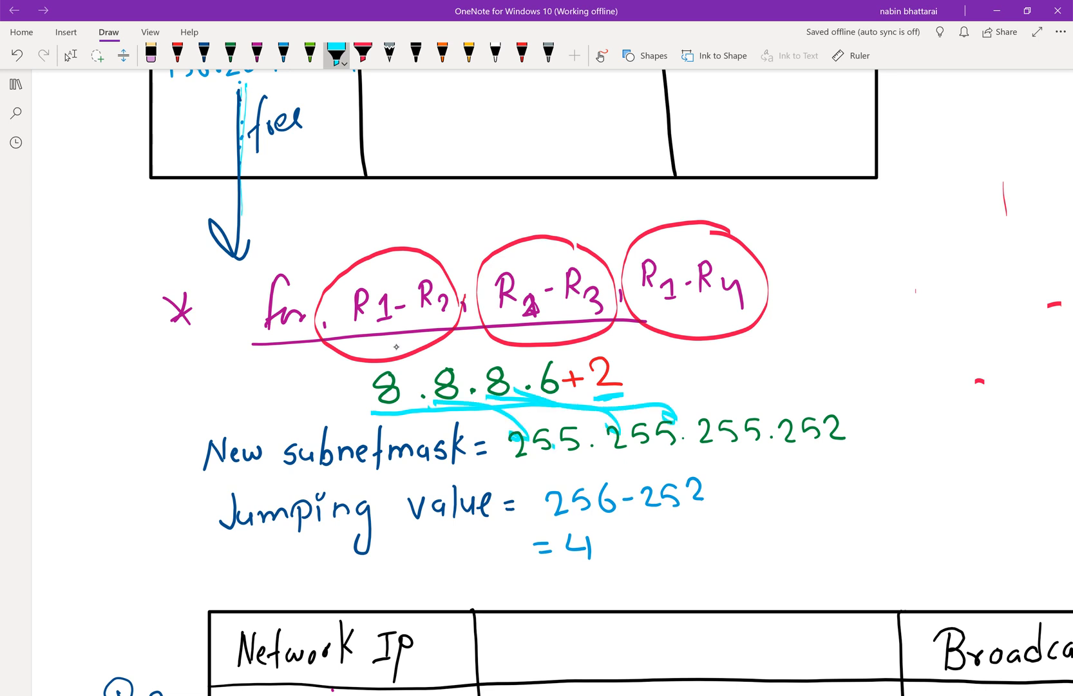
{"action": "mouse_move", "coordinate": [840, 440]}
{"action": "left_mouse_down"}
{"action": "mouse_move", "coordinate": [848, 461]}
{"action": "mouse_move", "coordinate": [882, 431]}
{"action": "left_mouse_up"}
Remove the cyan underlines and arcs drawn between 8.8.8.6+2 and the new subnet mask.
{"action": "key", "text": "ctrl+z"}
{"action": "key", "text": "ctrl+z"}
{"action": "key", "text": "ctrl+z"}
{"action": "key", "text": "ctrl+z"}
{"action": "key", "text": "ctrl+z"}
{"action": "key", "text": "ctrl+z"}
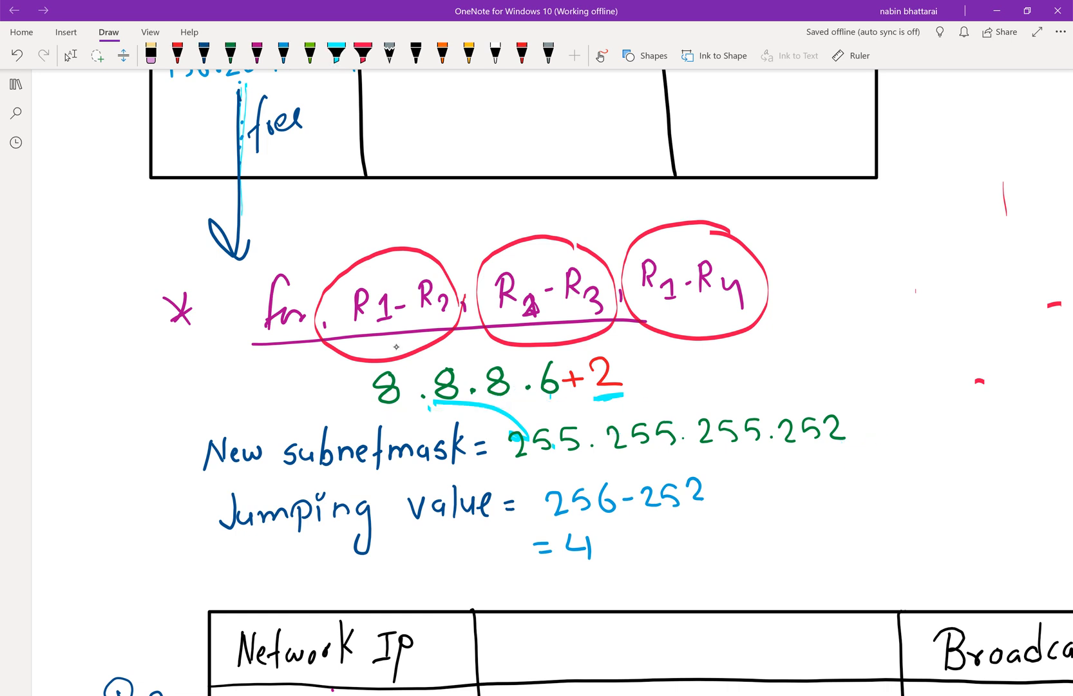
{"action": "key", "text": "ctrl+z"}
Underline the jumping value calculation 256-252 in cyan.
{"action": "scroll", "coordinate": [553, 382], "scroll_direction": "down", "scroll_amount": 3}
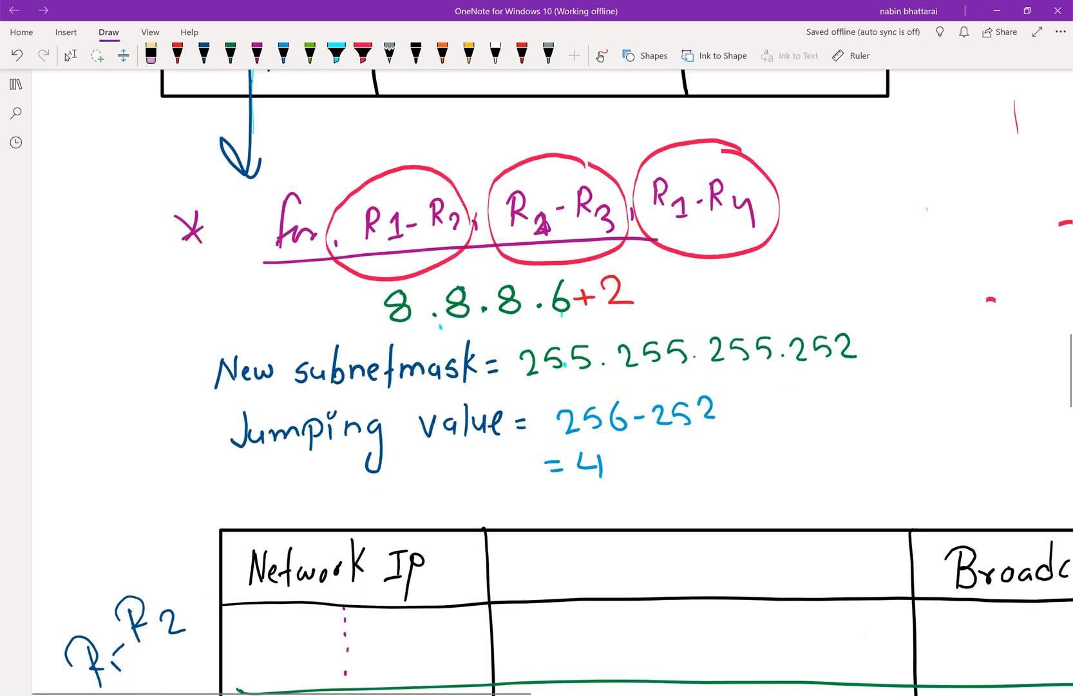
{"action": "scroll", "coordinate": [552, 382], "scroll_direction": "down", "scroll_amount": 1}
{"action": "scroll", "coordinate": [553, 382], "scroll_direction": "down", "scroll_amount": 1}
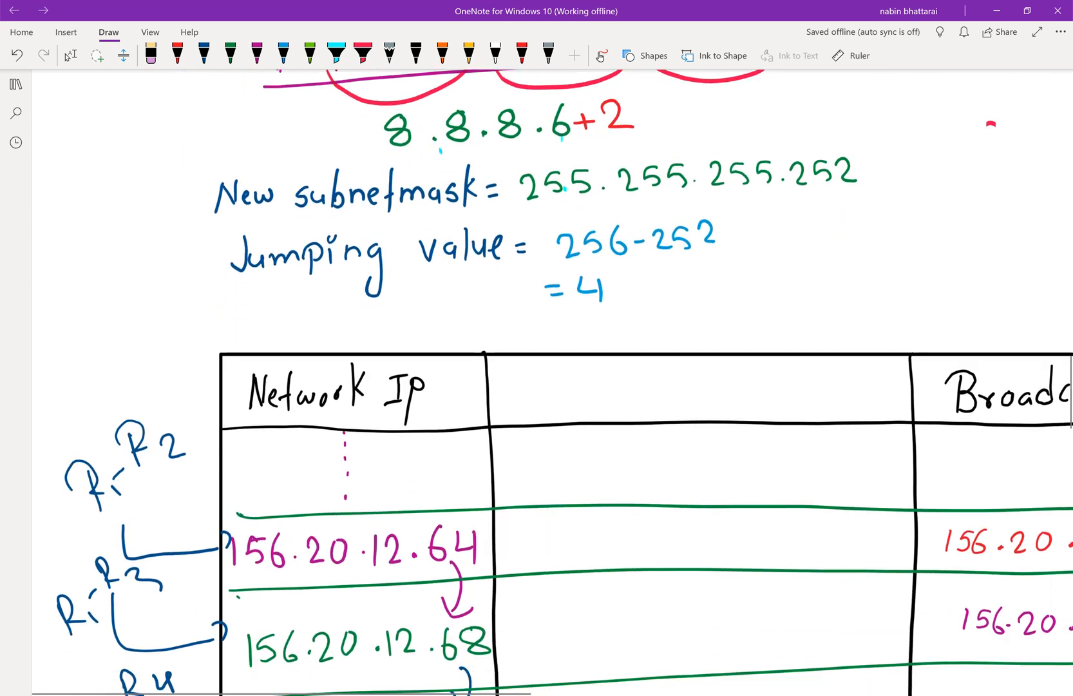
{"action": "left_click", "coordinate": [336, 55]}
{"action": "mouse_move", "coordinate": [565, 261]}
{"action": "left_mouse_down"}
{"action": "mouse_move", "coordinate": [725, 244]}
{"action": "mouse_move", "coordinate": [674, 247]}
{"action": "left_mouse_up"}
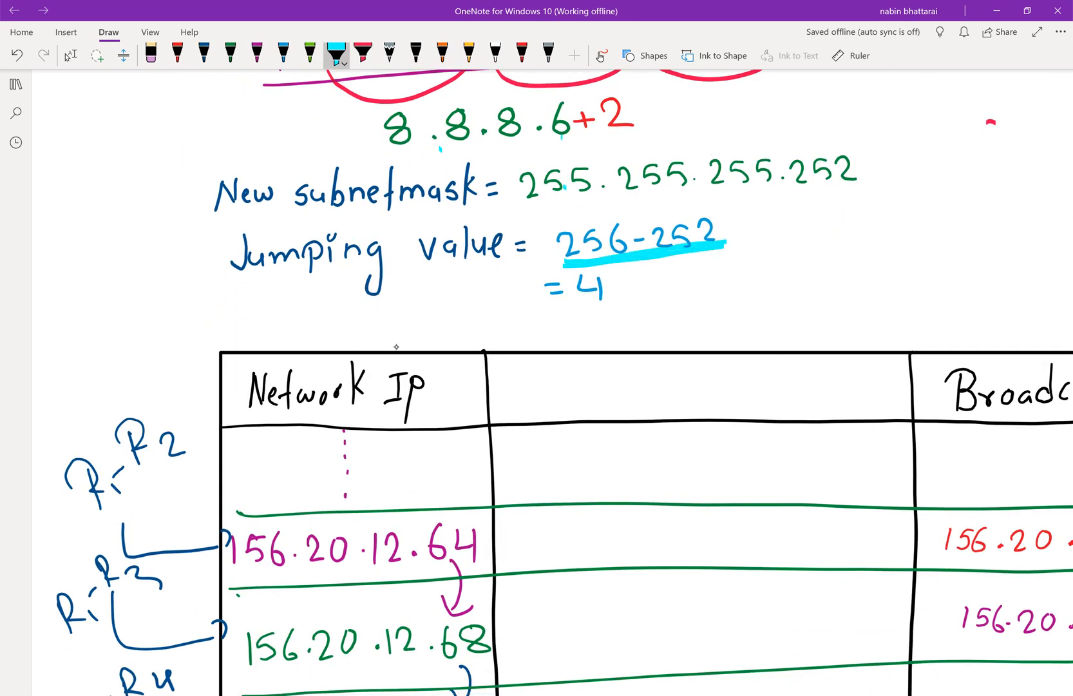
Undo the cyan underline beneath the jumping value calculation 256-252.
{"action": "key", "text": "ctrl+z"}
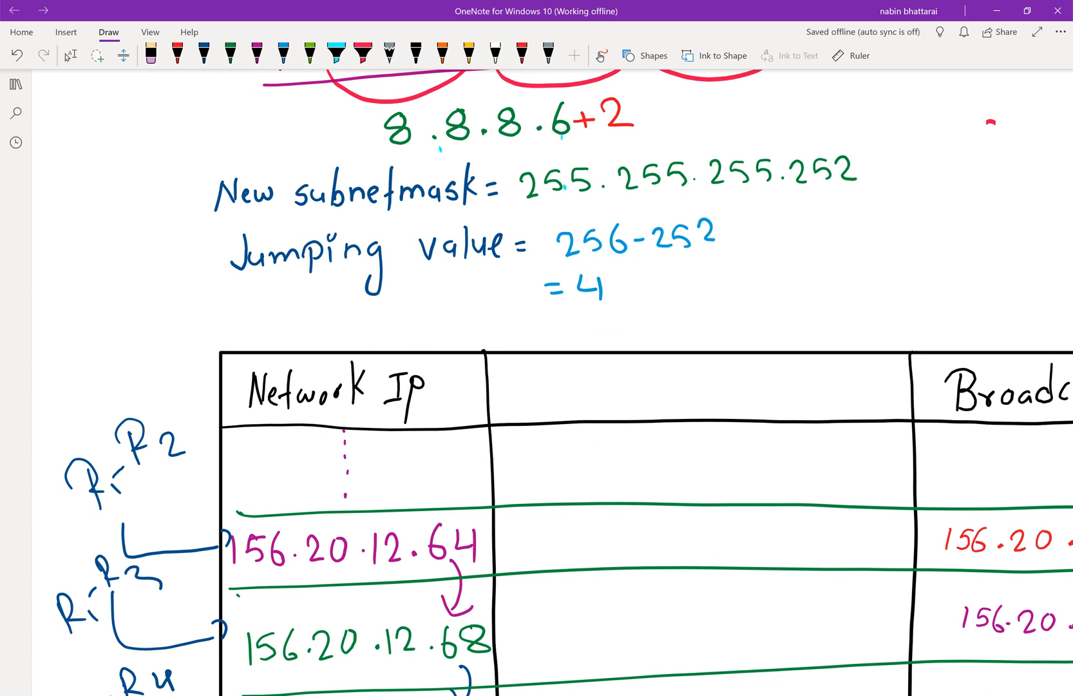
{"action": "left_click_drag", "start_coordinate": [627, 298], "coordinate": [592, 307]}
{"action": "key", "text": "ctrl+z"}
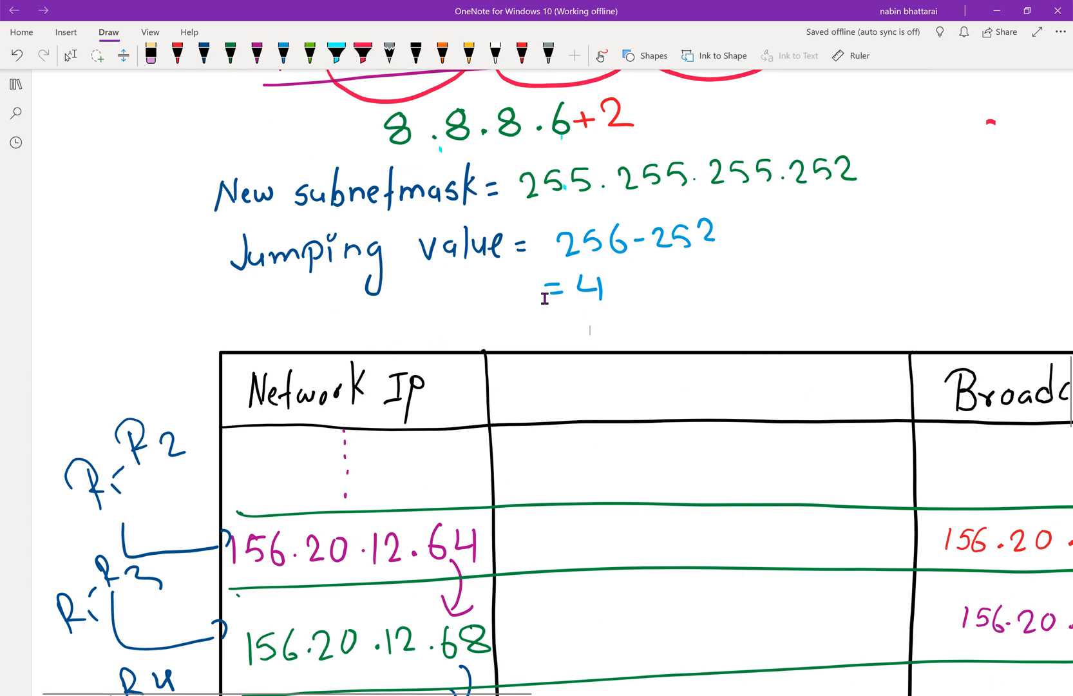
Trace the arrow marked free in cyan and underline 156.20.12 of the network 156.20.12.64 in the previous table.
{"action": "scroll", "coordinate": [549, 298], "scroll_direction": "down", "scroll_amount": 5}
{"action": "scroll", "coordinate": [554, 303], "scroll_direction": "up", "scroll_amount": 14}
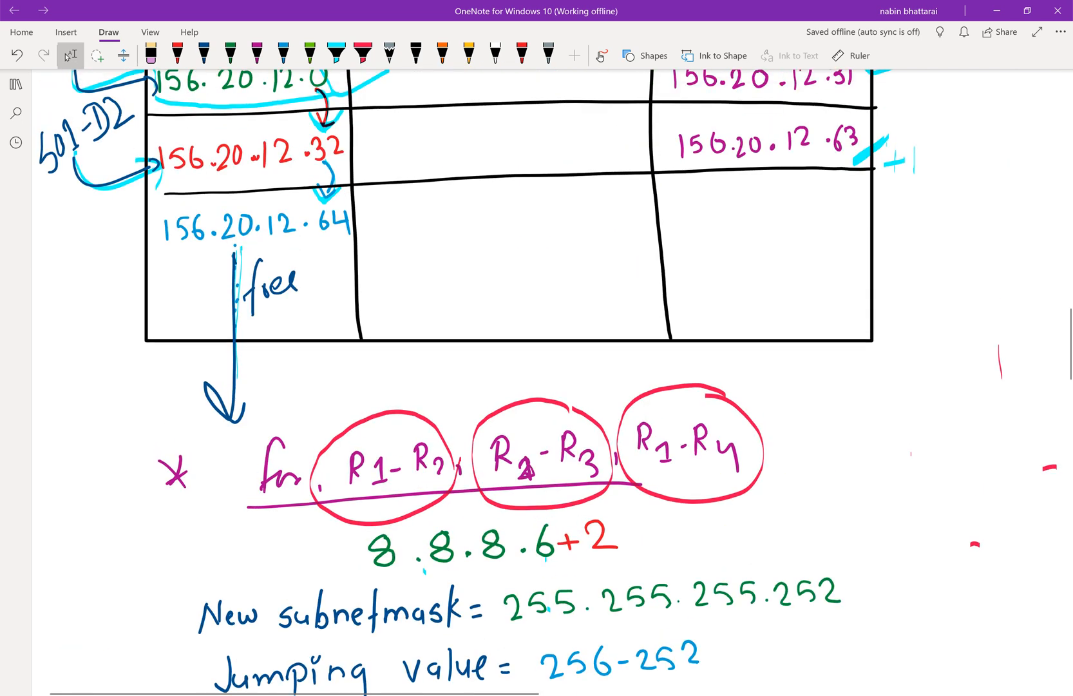
{"action": "left_click", "coordinate": [336, 54]}
{"action": "mouse_move", "coordinate": [237, 376]}
{"action": "left_mouse_down"}
{"action": "mouse_move", "coordinate": [237, 419]}
{"action": "mouse_move", "coordinate": [241, 322]}
{"action": "mouse_move", "coordinate": [196, 392]}
{"action": "left_mouse_up"}
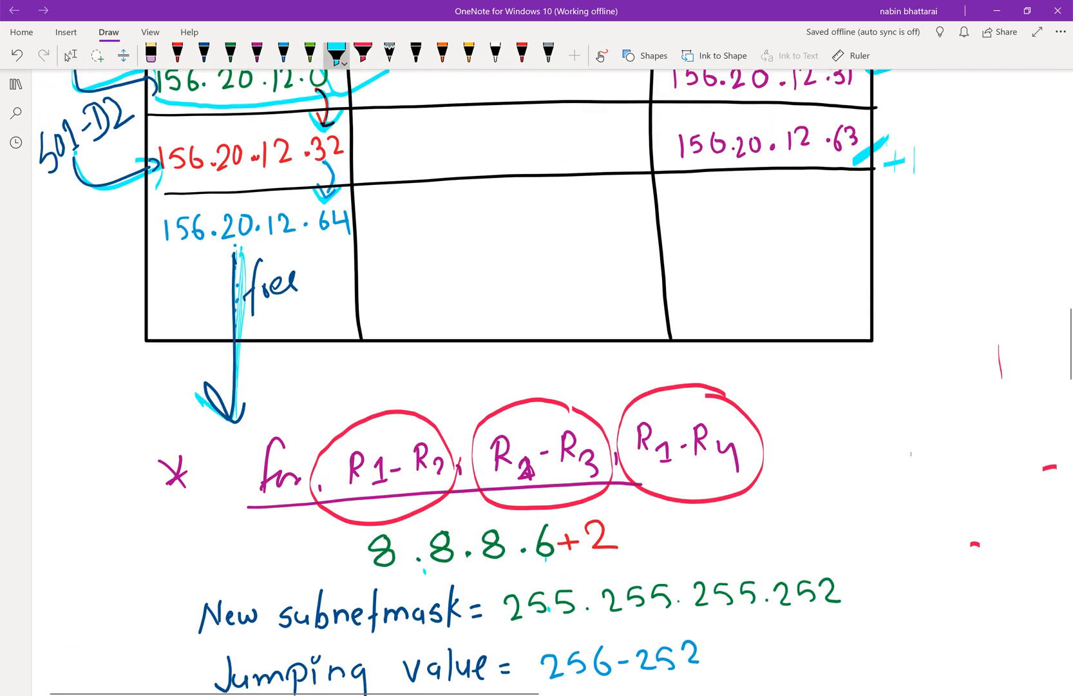
{"action": "mouse_move", "coordinate": [353, 234]}
{"action": "left_mouse_down"}
{"action": "mouse_move", "coordinate": [340, 250]}
{"action": "mouse_move", "coordinate": [353, 242]}
{"action": "left_mouse_up"}
{"action": "key", "text": "ctrl+z"}
{"action": "left_click_drag", "start_coordinate": [167, 246], "coordinate": [288, 244]}
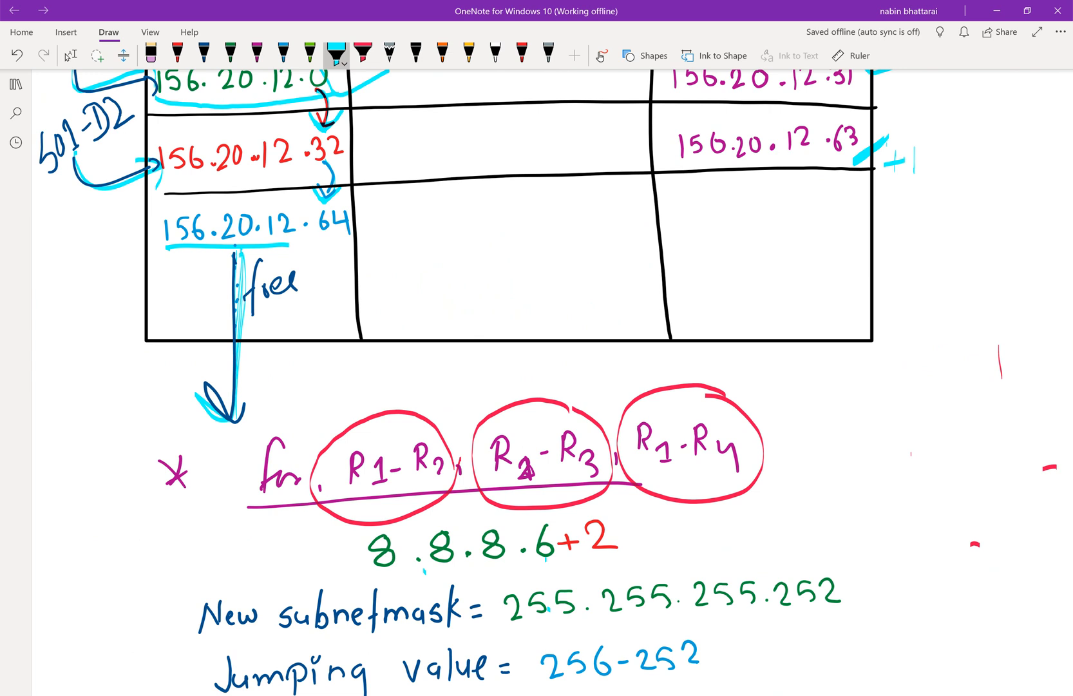
Underline 156.20.12.64 in the router-link table and trace the jump arrows down to 156.20.12.76 in cyan.
{"action": "scroll", "coordinate": [554, 386], "scroll_direction": "down", "scroll_amount": 10}
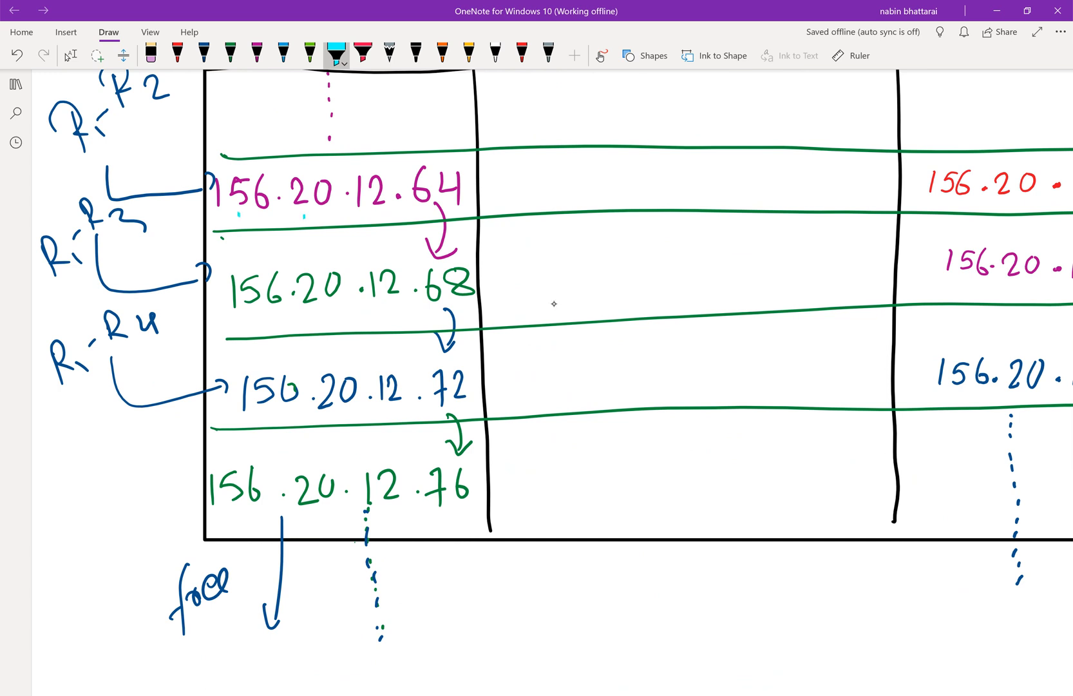
{"action": "mouse_move", "coordinate": [222, 225]}
{"action": "left_mouse_down"}
{"action": "mouse_move", "coordinate": [476, 207]}
{"action": "mouse_move", "coordinate": [438, 257]}
{"action": "left_mouse_up"}
{"action": "left_click_drag", "start_coordinate": [422, 235], "coordinate": [437, 259]}
{"action": "left_click_drag", "start_coordinate": [418, 226], "coordinate": [424, 240]}
{"action": "left_click_drag", "start_coordinate": [454, 299], "coordinate": [449, 353]}
{"action": "left_click_drag", "start_coordinate": [436, 338], "coordinate": [445, 360]}
{"action": "left_click_drag", "start_coordinate": [471, 337], "coordinate": [446, 358]}
{"action": "mouse_move", "coordinate": [446, 409]}
{"action": "left_mouse_down"}
{"action": "mouse_move", "coordinate": [459, 420]}
{"action": "mouse_move", "coordinate": [456, 458]}
{"action": "left_mouse_up"}
{"action": "left_click_drag", "start_coordinate": [443, 435], "coordinate": [452, 453]}
{"action": "left_click_drag", "start_coordinate": [477, 441], "coordinate": [458, 456]}
Draw cyan check marks beside the networks 156.20.12.64, 156.20.12.68 and 156.20.12.72.
{"action": "left_click_drag", "start_coordinate": [485, 163], "coordinate": [578, 165]}
{"action": "mouse_move", "coordinate": [473, 234]}
{"action": "left_mouse_down"}
{"action": "mouse_move", "coordinate": [476, 247]}
{"action": "mouse_move", "coordinate": [538, 253]}
{"action": "left_mouse_up"}
{"action": "left_click_drag", "start_coordinate": [463, 358], "coordinate": [552, 347]}
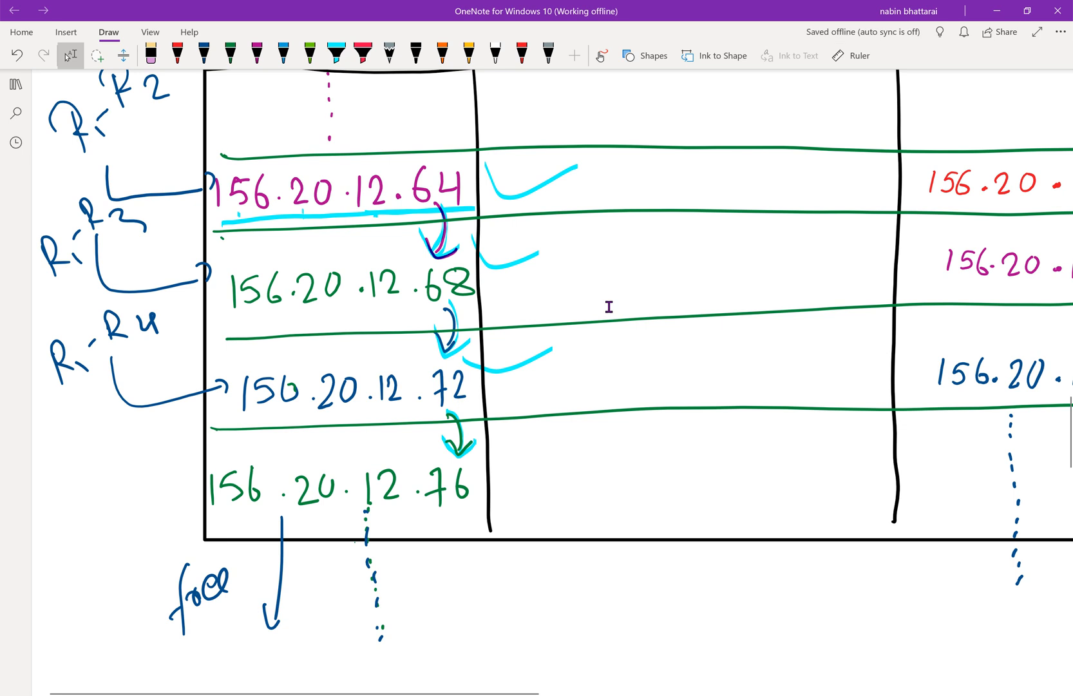
Draw cyan arrows from network 156.20.12.68 to broadcast 156.20.12.67 and from network 156.20.12.72 to broadcast 156.20.12.71.
{"action": "scroll", "coordinate": [609, 307], "scroll_direction": "down", "scroll_amount": 4}
{"action": "scroll", "coordinate": [609, 308], "scroll_direction": "right", "scroll_amount": 3}
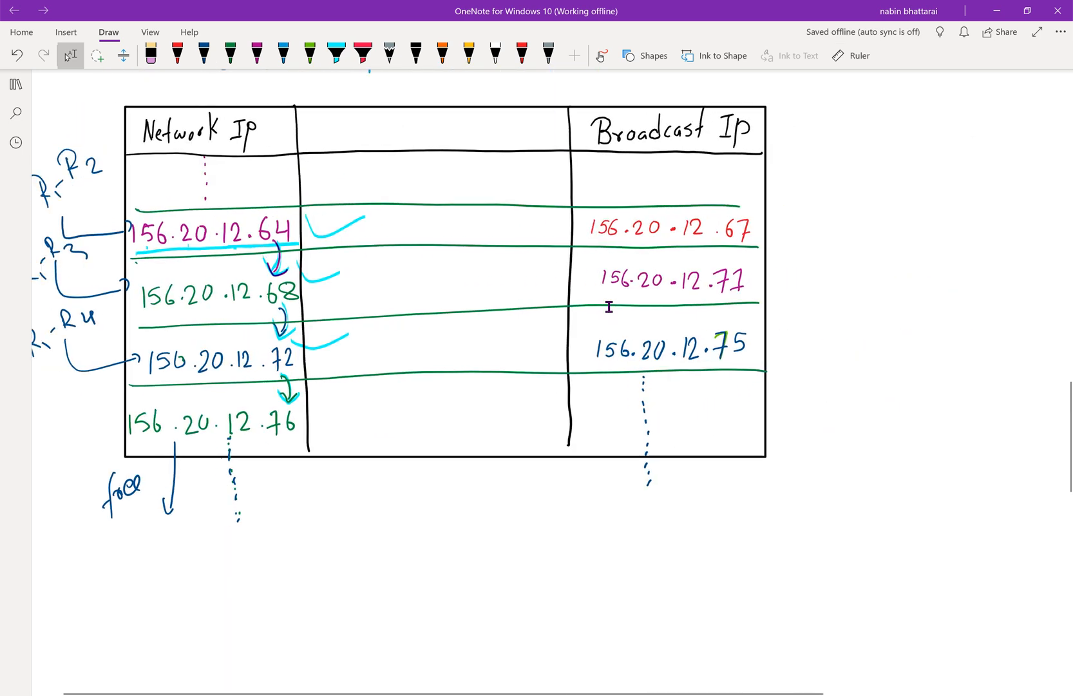
{"action": "scroll", "coordinate": [609, 307], "scroll_direction": "left", "scroll_amount": 2}
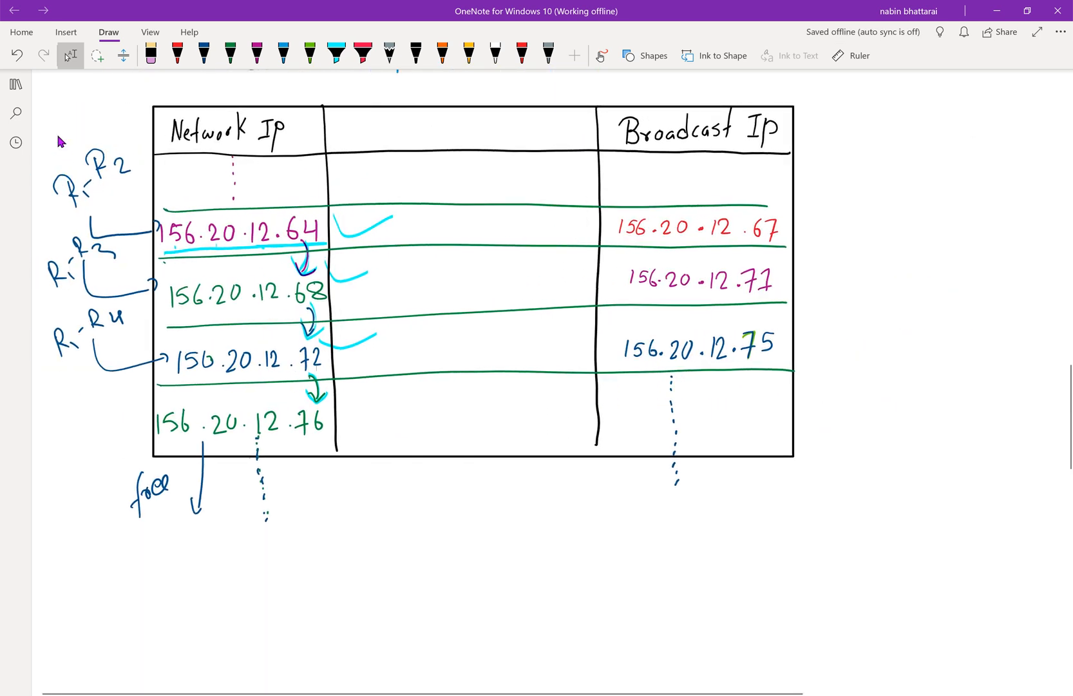
{"action": "left_click", "coordinate": [132, 200]}
{"action": "left_click_drag", "start_coordinate": [43, 243], "coordinate": [100, 293]}
{"action": "left_click", "coordinate": [48, 340]}
{"action": "mouse_move", "coordinate": [514, 287]}
{"action": "left_mouse_down"}
{"action": "mouse_move", "coordinate": [599, 236]}
{"action": "mouse_move", "coordinate": [441, 299]}
{"action": "mouse_move", "coordinate": [315, 305]}
{"action": "mouse_move", "coordinate": [600, 243]}
{"action": "left_mouse_up"}
{"action": "mouse_move", "coordinate": [336, 349]}
{"action": "left_mouse_down"}
{"action": "mouse_move", "coordinate": [401, 355]}
{"action": "mouse_move", "coordinate": [603, 267]}
{"action": "left_mouse_up"}
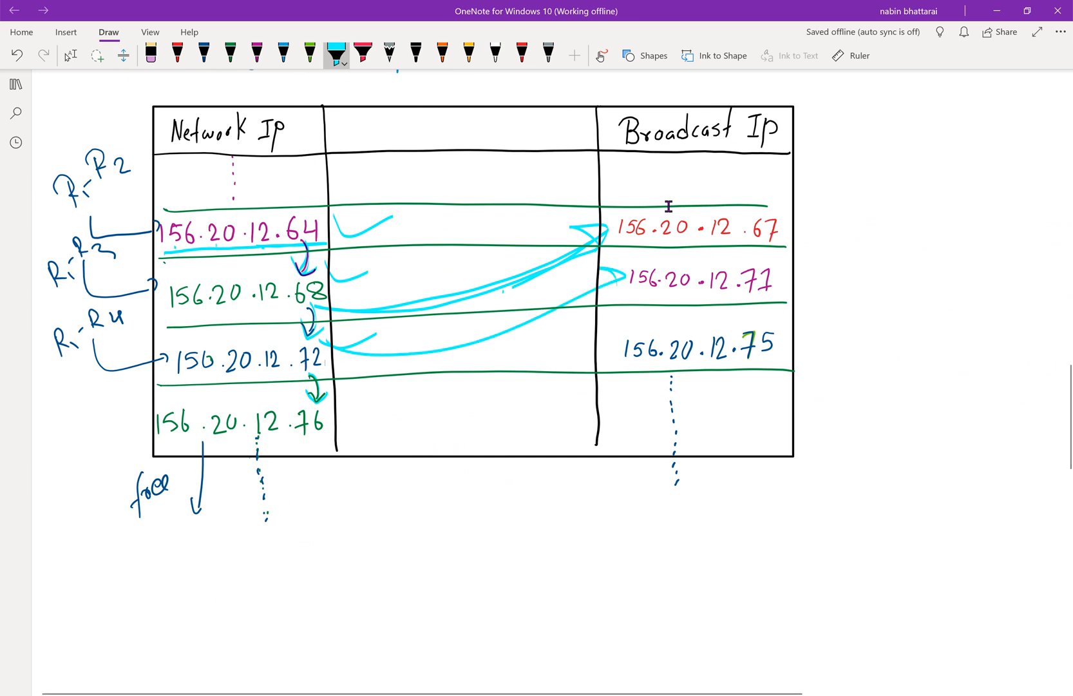
{"action": "scroll", "coordinate": [659, 222], "scroll_direction": "up", "scroll_amount": 2}
{"action": "scroll", "coordinate": [496, 336], "scroll_direction": "down", "scroll_amount": 1}
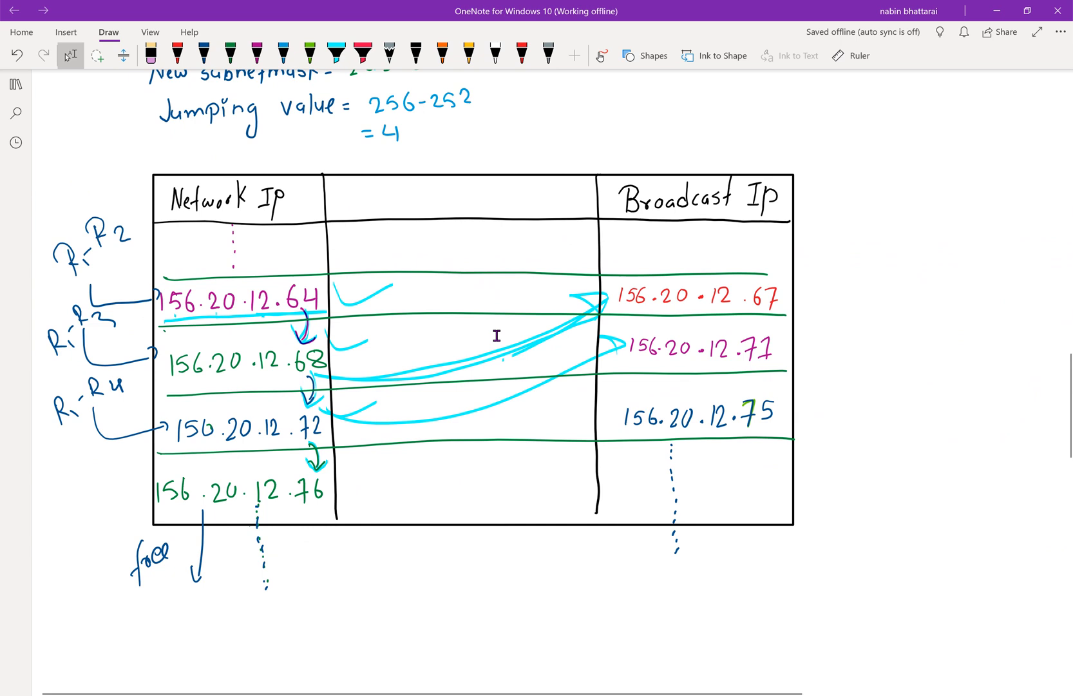
{"action": "left_click_drag", "start_coordinate": [97, 161], "coordinate": [380, 375]}
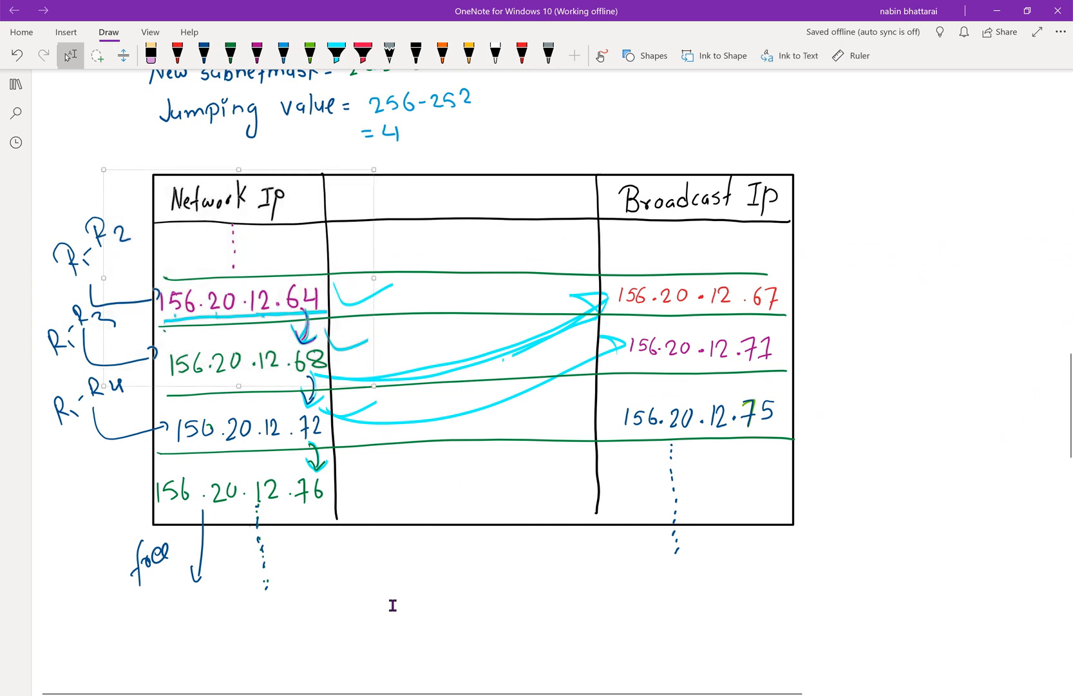
Switch to Packet Tracer and slightly reposition the three router-link network labels and the Department 1 note.
{"action": "left_click", "coordinate": [348, 695]}
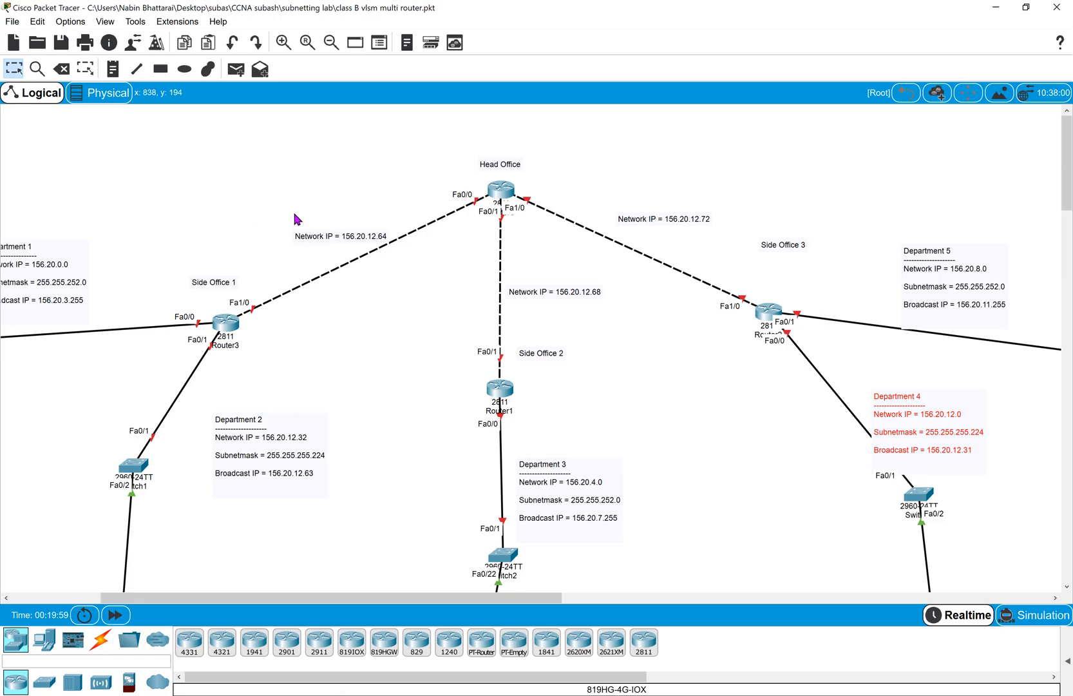
{"action": "left_click_drag", "start_coordinate": [309, 235], "coordinate": [300, 242]}
{"action": "left_click_drag", "start_coordinate": [545, 290], "coordinate": [545, 295]}
{"action": "left_click", "coordinate": [652, 219]}
{"action": "left_click_drag", "start_coordinate": [653, 221], "coordinate": [665, 222]}
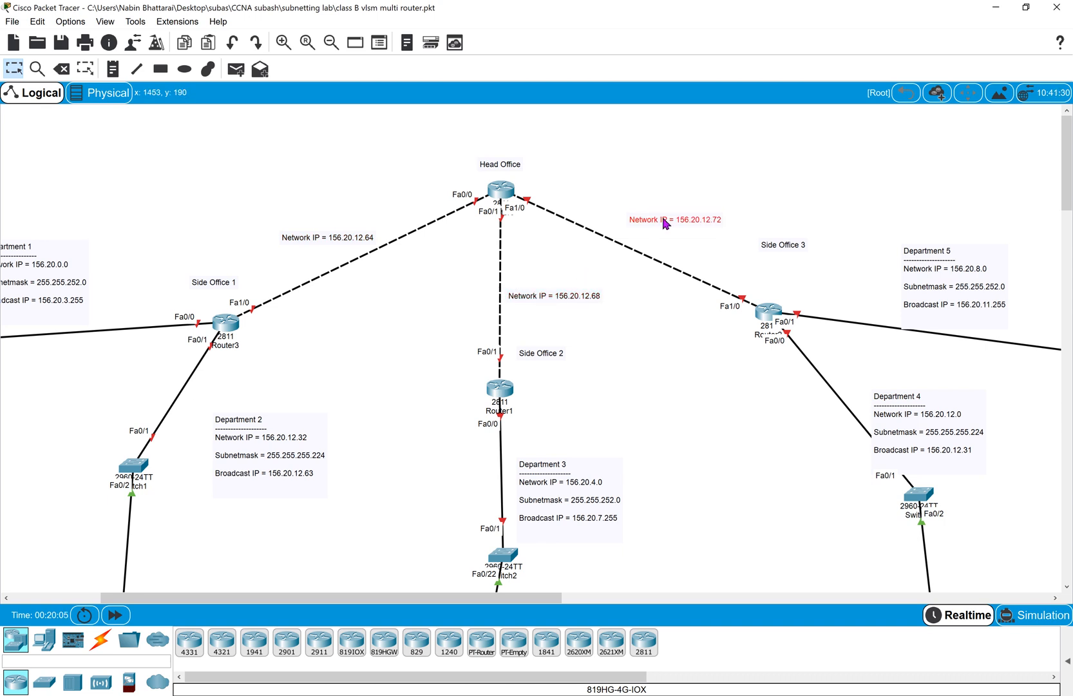
{"action": "scroll", "coordinate": [209, 268], "scroll_direction": "left", "scroll_amount": 5}
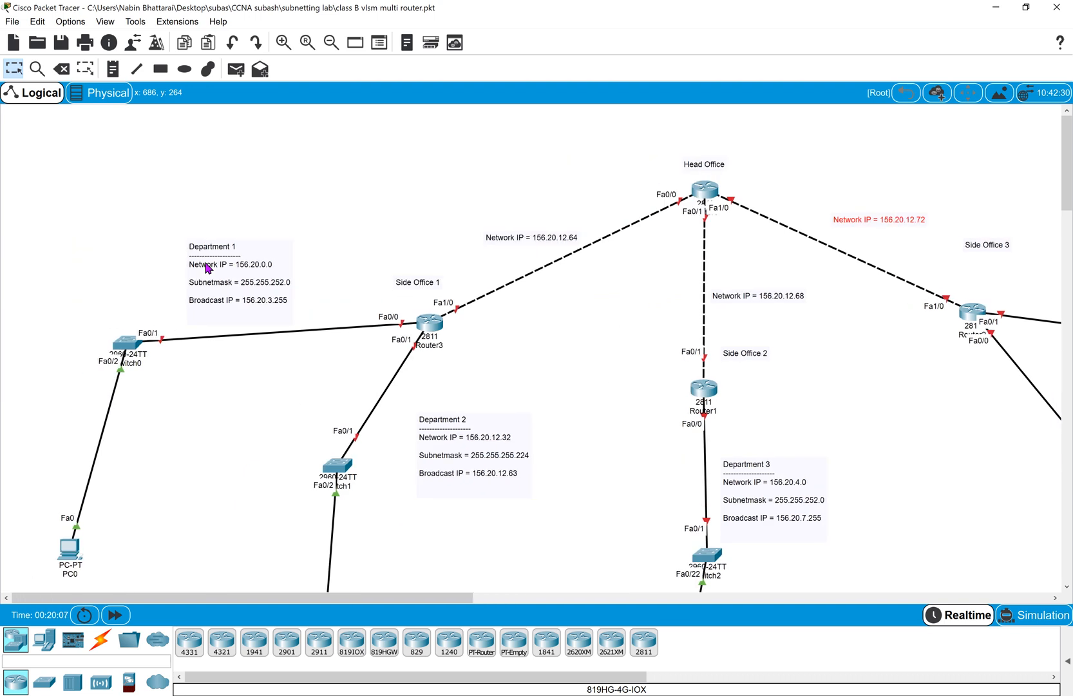
{"action": "left_click_drag", "start_coordinate": [240, 284], "coordinate": [244, 283]}
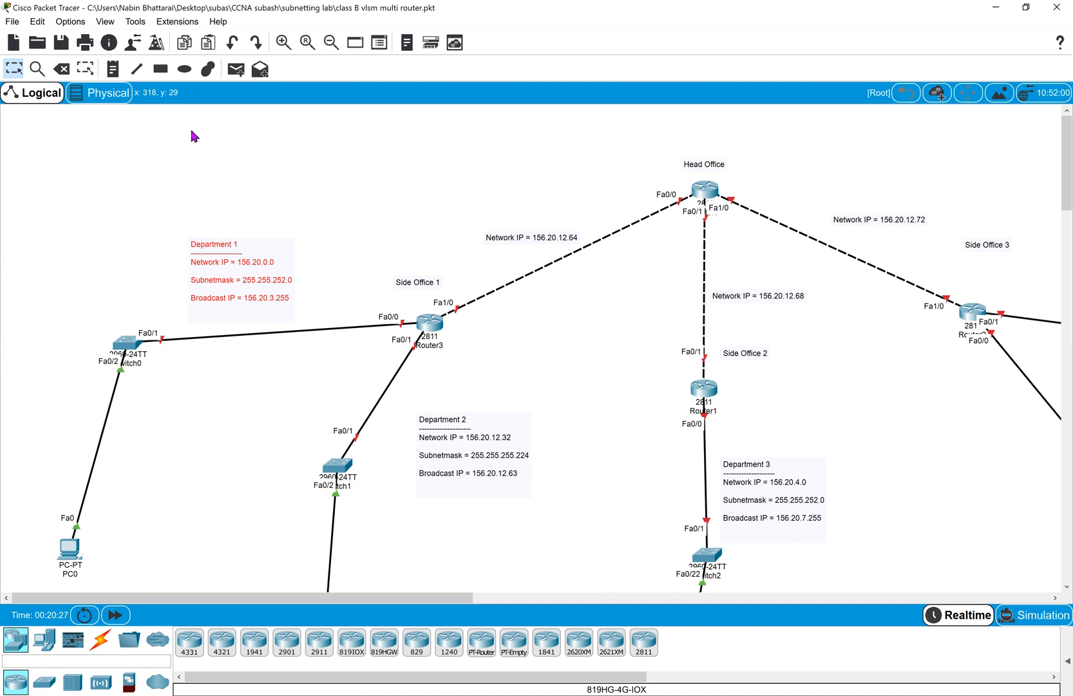
Add the note 156.20.0.1 beside Router3's Fa0/0 interface.
{"action": "left_click", "coordinate": [113, 69]}
{"action": "left_click", "coordinate": [307, 312]}
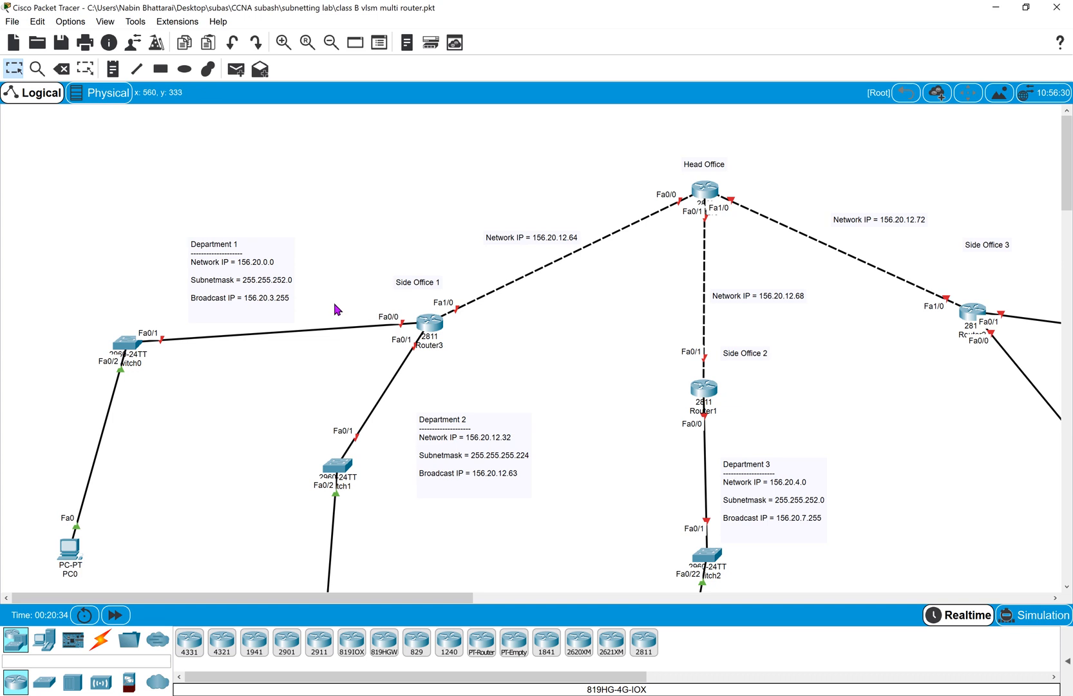
{"action": "key", "text": "n"}
{"action": "left_click", "coordinate": [325, 305]}
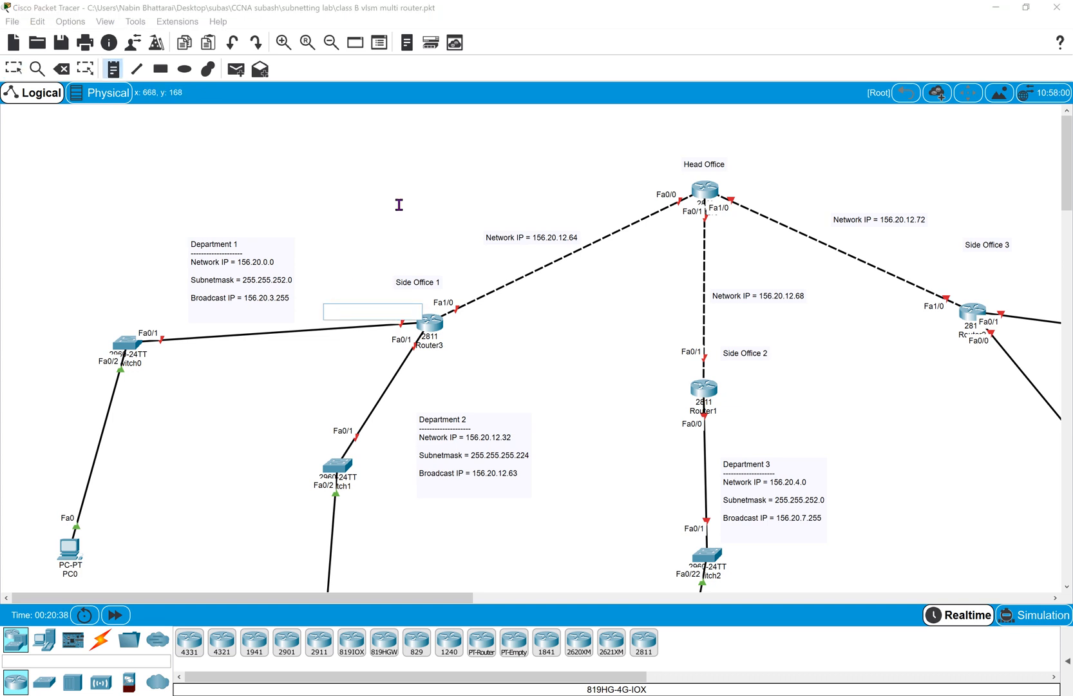
{"action": "type", "text": "156.20.0.1"}
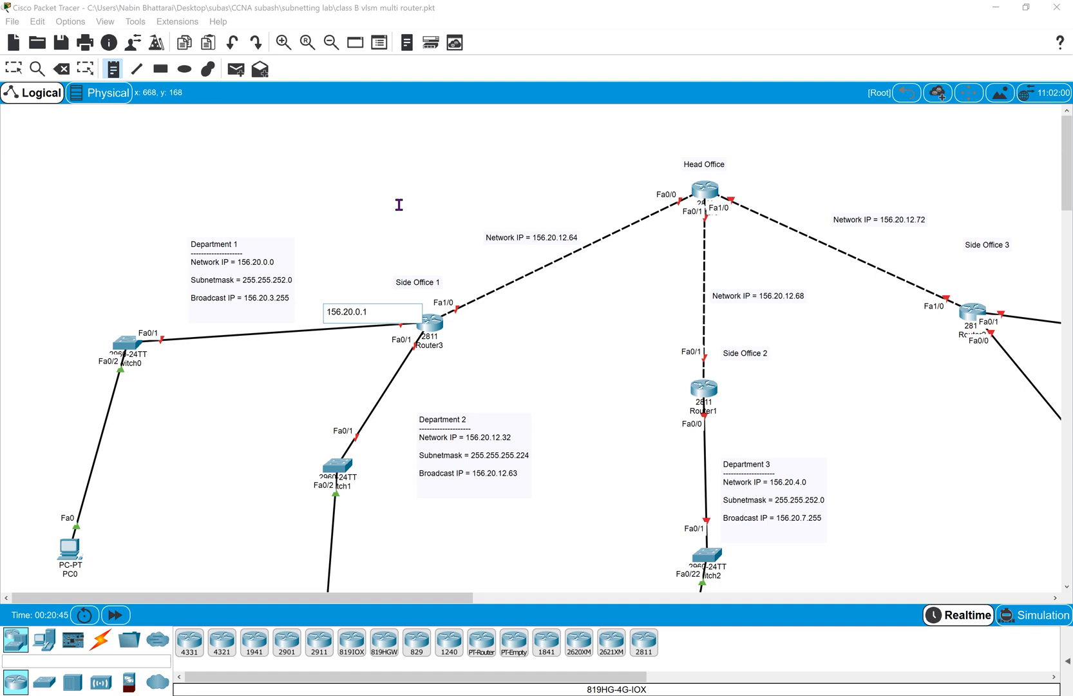
Add the note 156.20.12.33 below Router3's Fa0/1 interface and copy its text.
{"action": "left_click", "coordinate": [417, 373]}
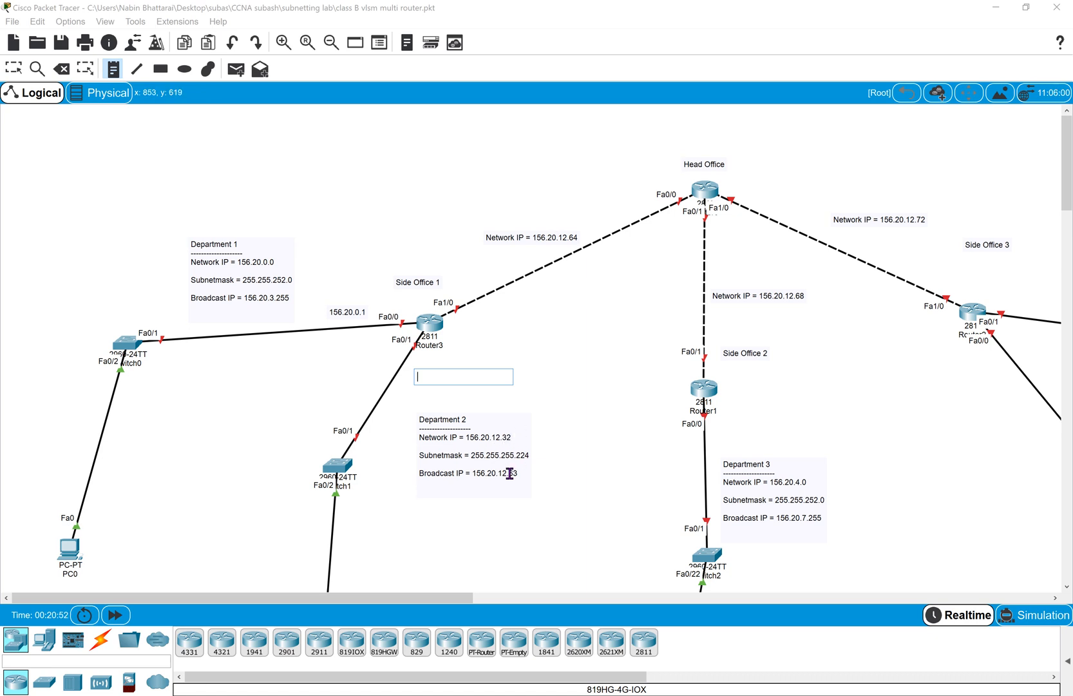
{"action": "type", "text": "156.20.0.1"}
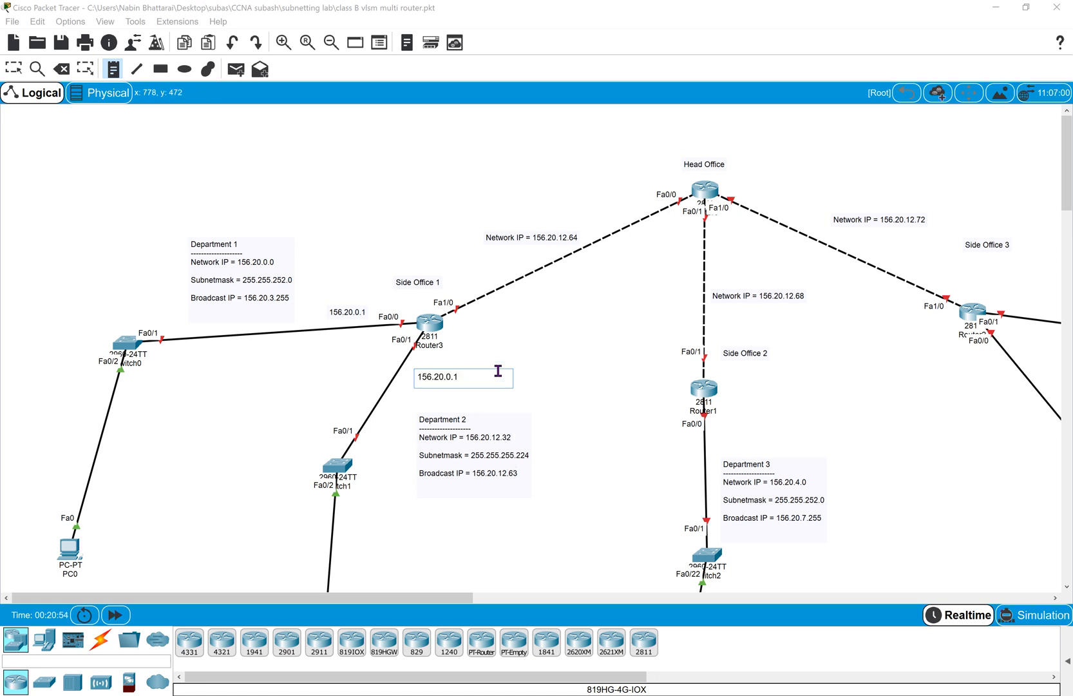
{"action": "key", "text": "Left"}
{"action": "key", "text": "Left"}
{"action": "key", "text": "BackSpace"}
{"action": "type", "text": "12.3"}
{"action": "key", "text": "ctrl+a"}
{"action": "key", "text": "ctrl+c"}
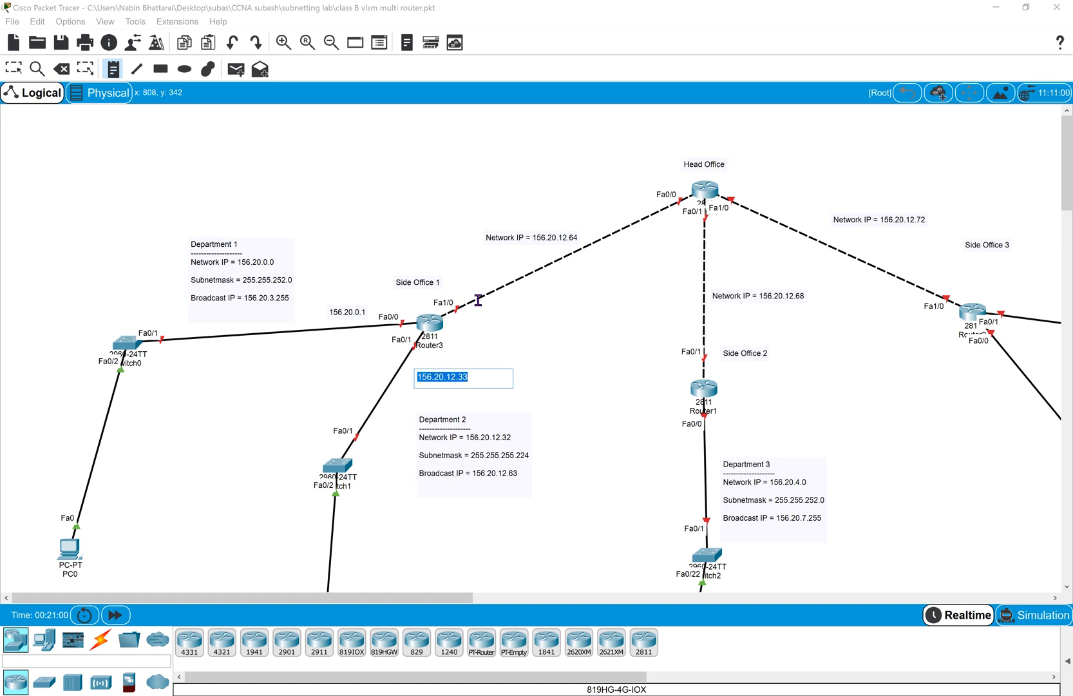
{"action": "key", "text": "Escape"}
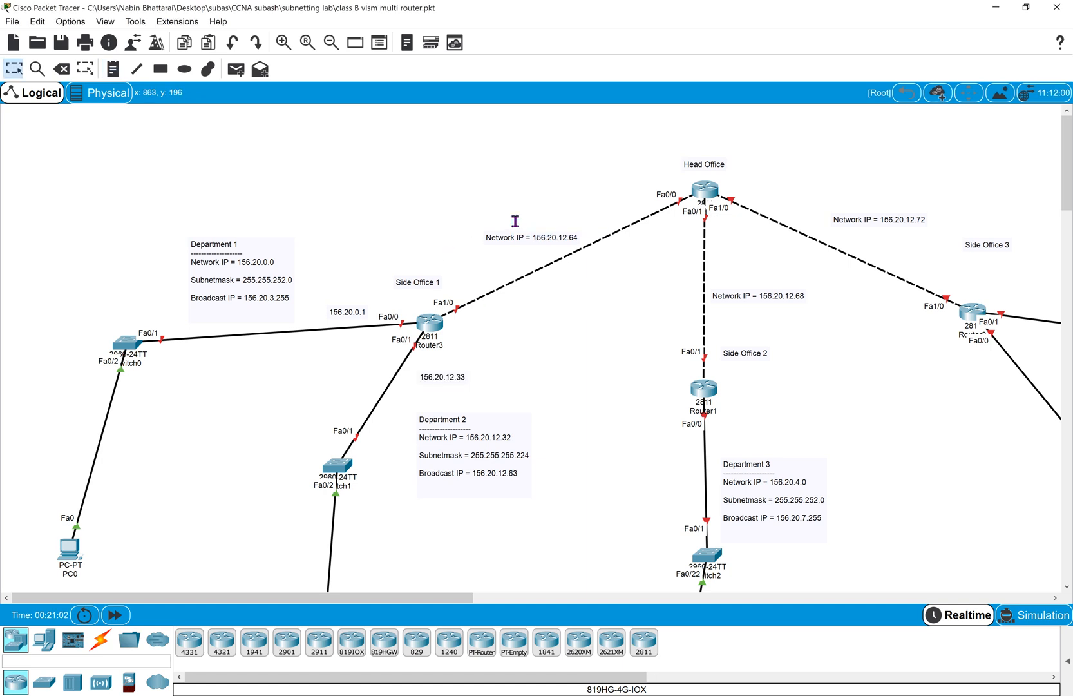
Add the note 156.20.12.65 beside Router3's Fa1/0 interface, copying the prefix "156.20.12." for reuse.
{"action": "left_click_drag", "start_coordinate": [515, 231], "coordinate": [512, 229]}
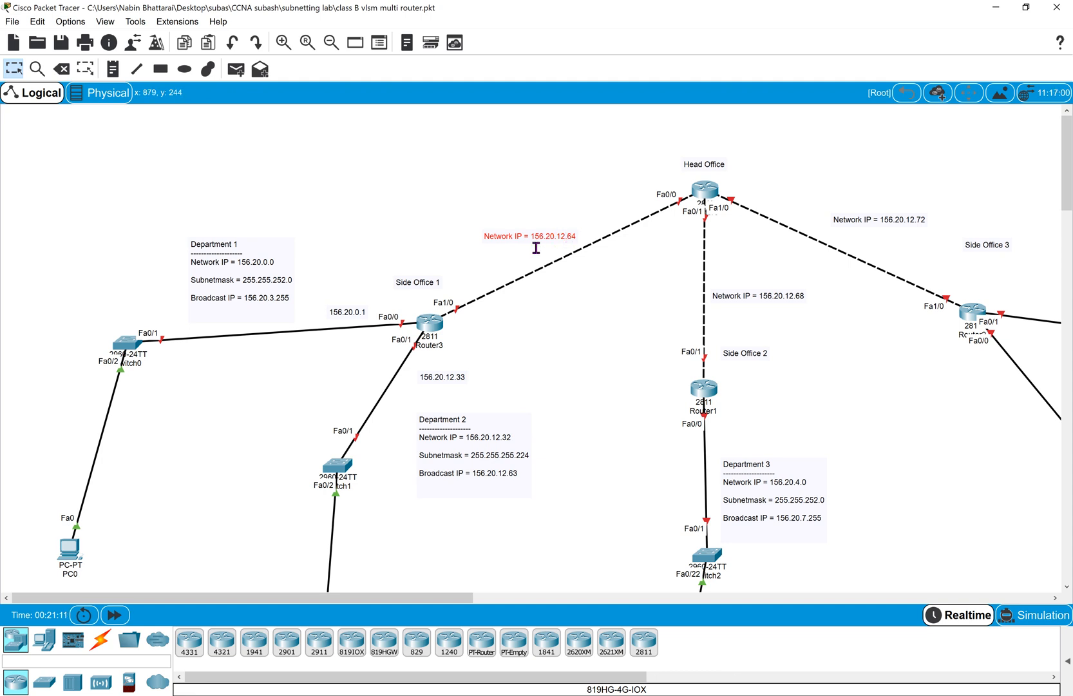
{"action": "left_click", "coordinate": [471, 273]}
{"action": "key", "text": "n"}
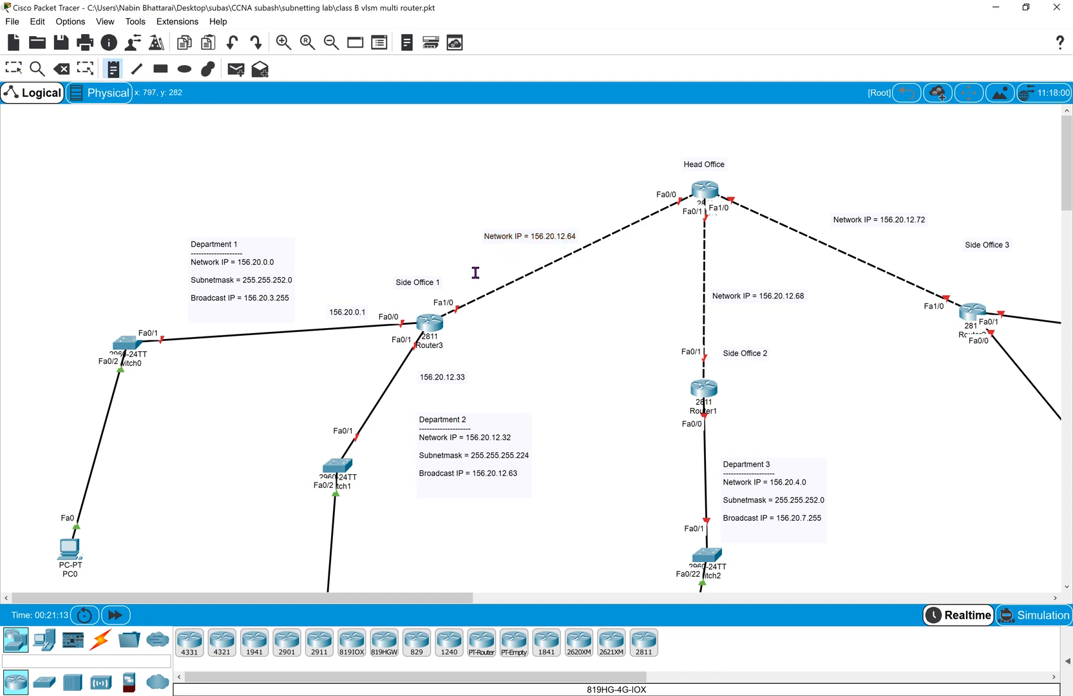
{"action": "left_click", "coordinate": [464, 277]}
{"action": "key", "text": "ctrl+v"}
{"action": "key", "text": "BackSpace"}
{"action": "key", "text": "BackSpace"}
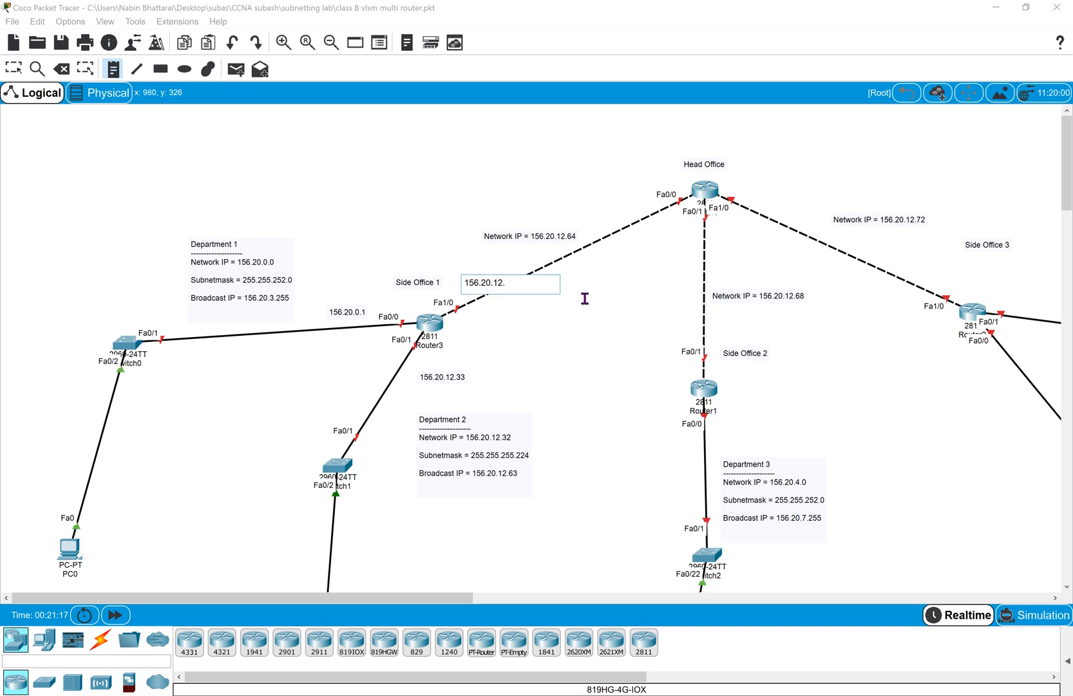
{"action": "key", "text": "ctrl+a"}
{"action": "key", "text": "ctrl+c"}
Add the note 156.20.12.67 for the Head Office router's Fa0/0 and move it clear of the interface label.
{"action": "left_click", "coordinate": [616, 200]}
{"action": "key", "text": "ctrl+v"}
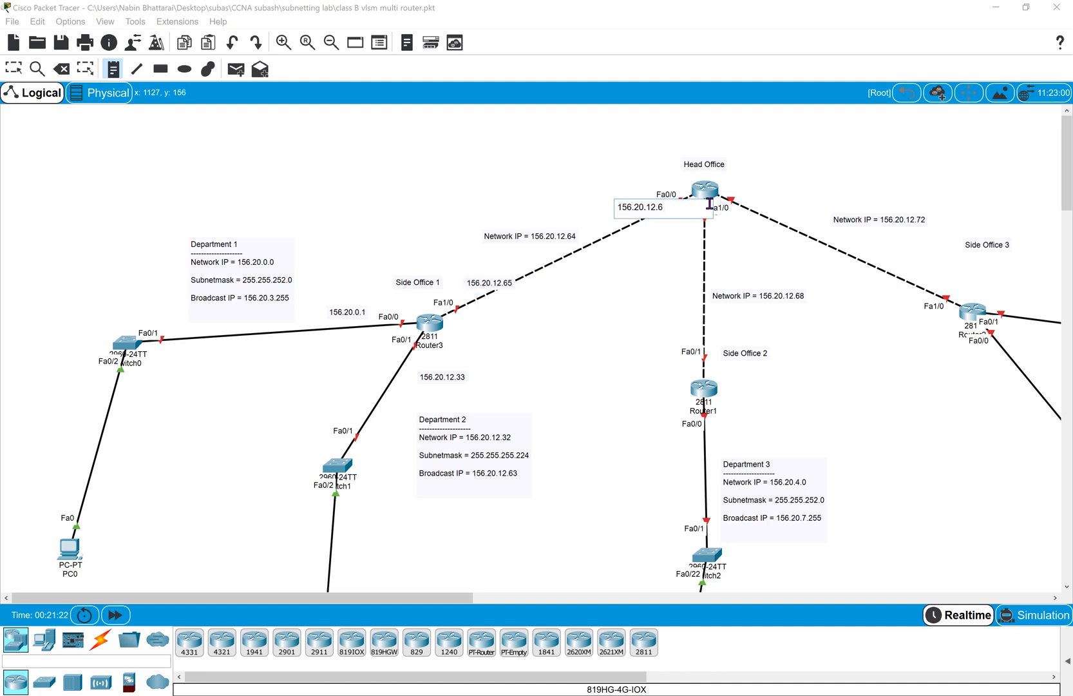
{"action": "left_click", "coordinate": [607, 273]}
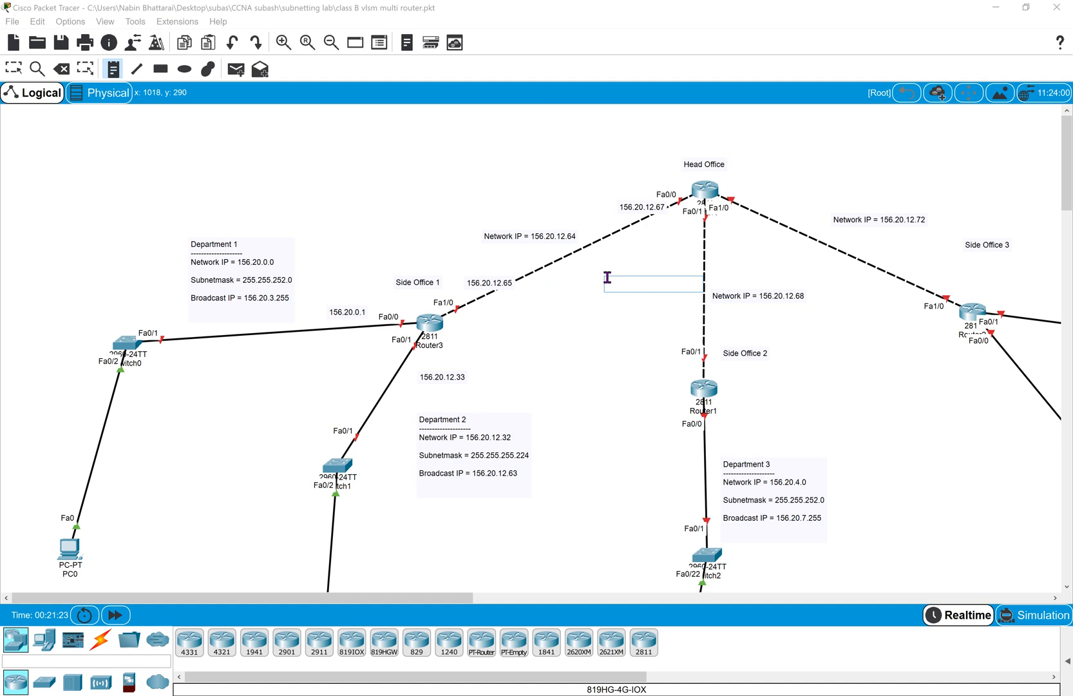
{"action": "key", "text": "Escape"}
{"action": "left_click_drag", "start_coordinate": [640, 202], "coordinate": [621, 204]}
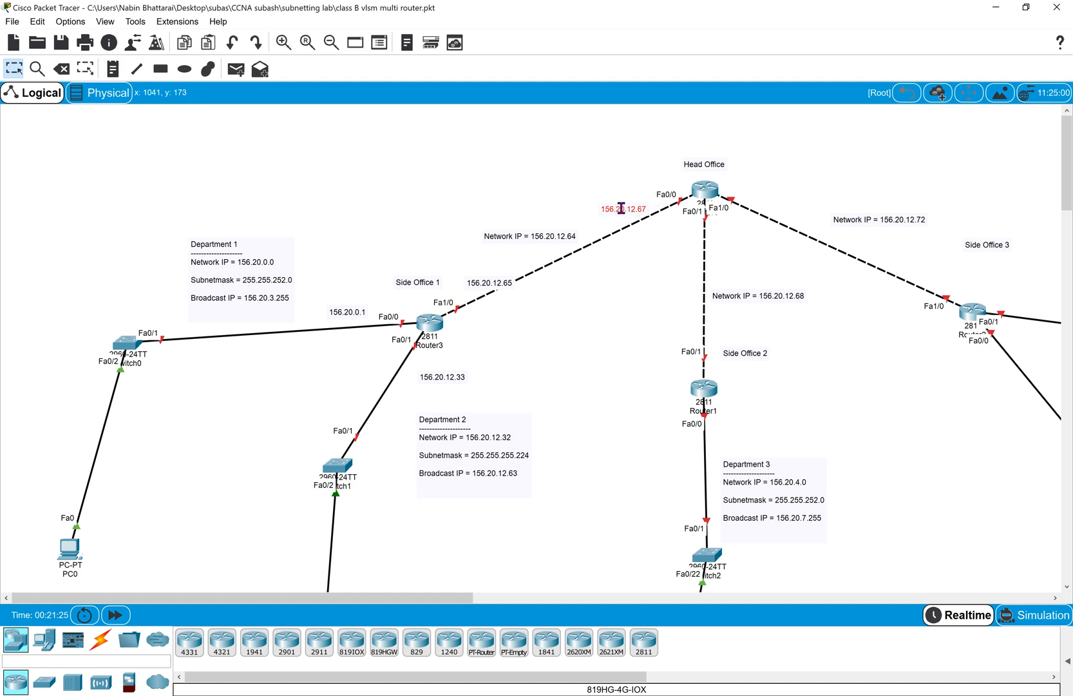
Nudge the 156.20.12.68 network label and add the note 156.20.12.65 below the Head Office router's Fa0/1.
{"action": "left_click_drag", "start_coordinate": [752, 294], "coordinate": [748, 289]}
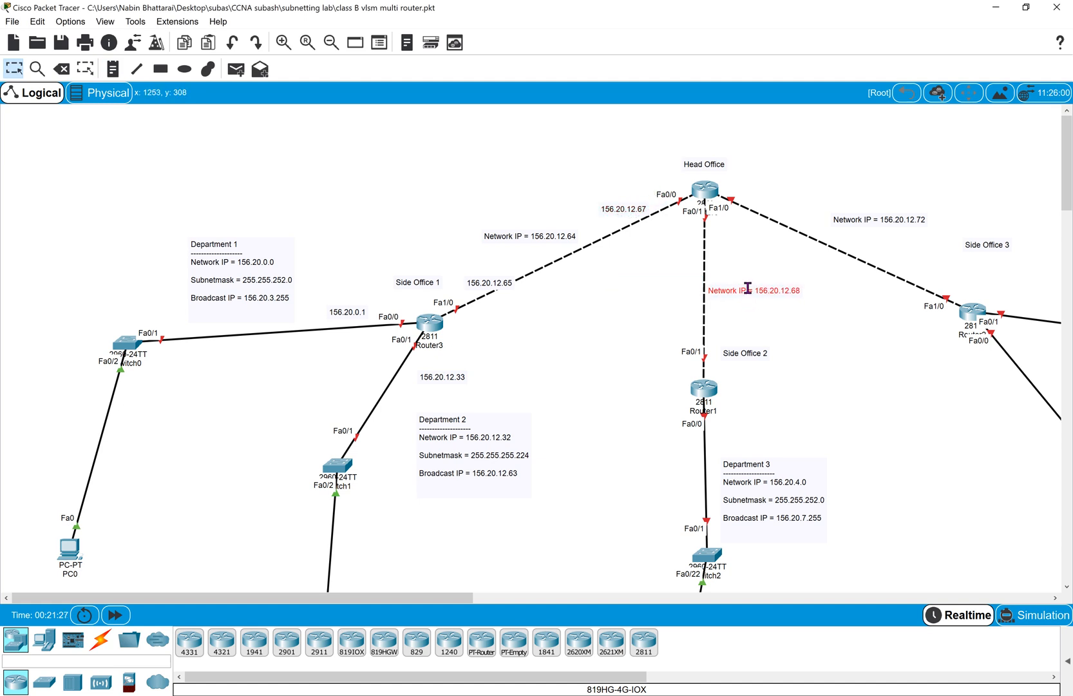
{"action": "key", "text": "n"}
{"action": "left_click", "coordinate": [713, 228]}
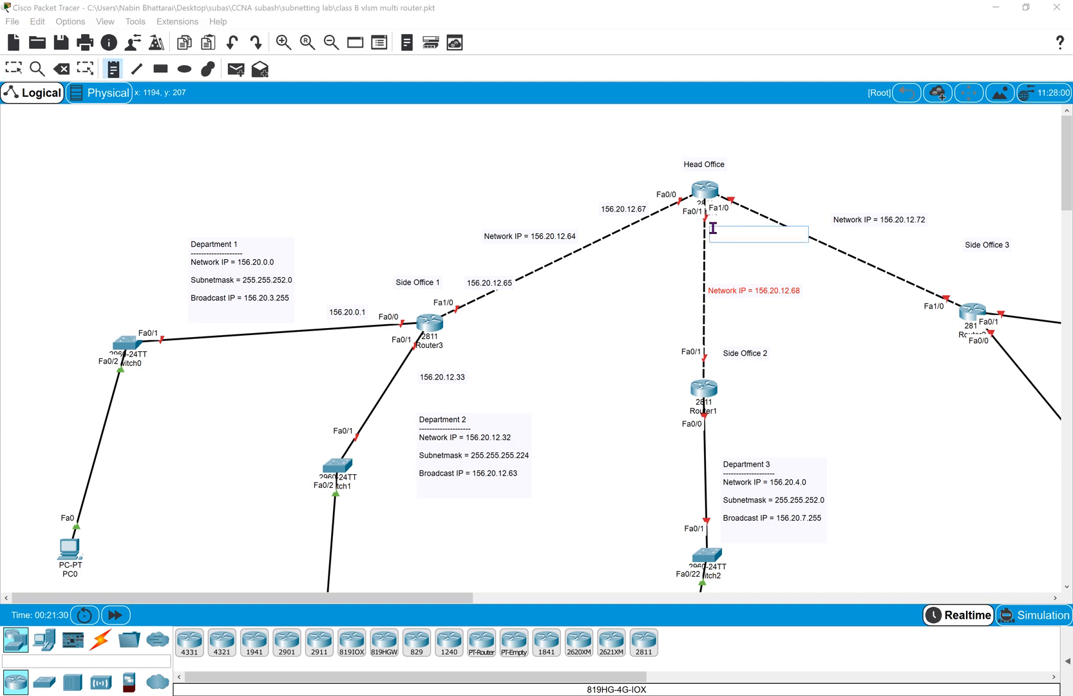
{"action": "key", "text": "ctrl+v"}
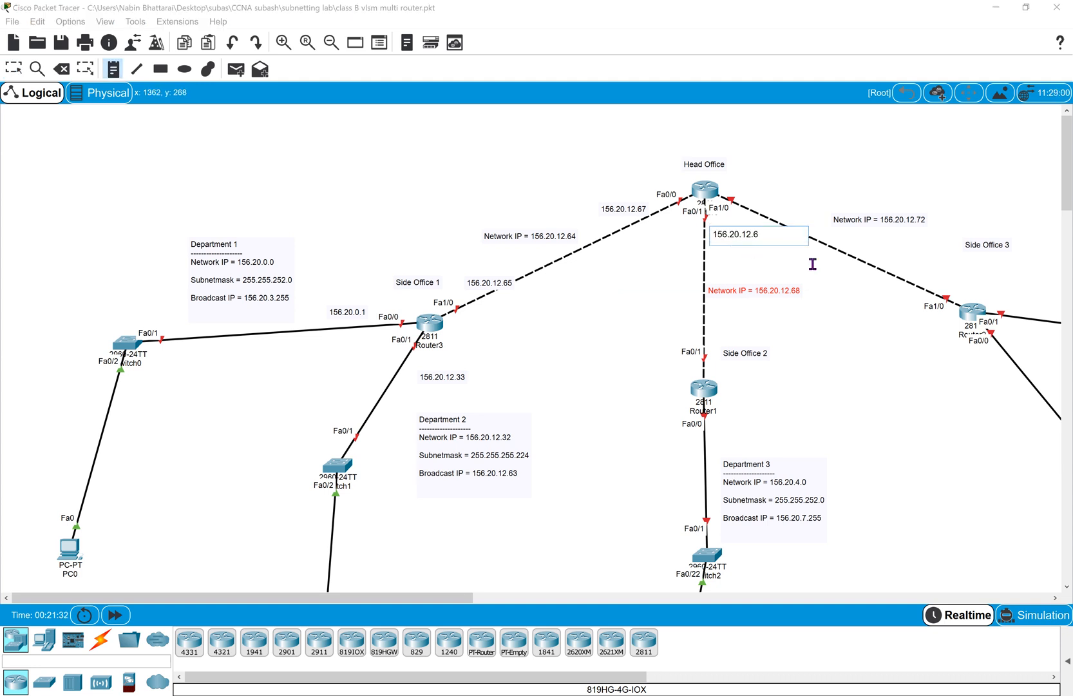
{"action": "key", "text": "ctrl+a"}
{"action": "key", "text": "ctrl+v"}
Add the note 156.20.12.70 beside Router1's Fa0/1 and move the Head Office Fa0/1 note to the link's other side.
{"action": "left_click", "coordinate": [650, 374]}
{"action": "key", "text": "ctrl+v"}
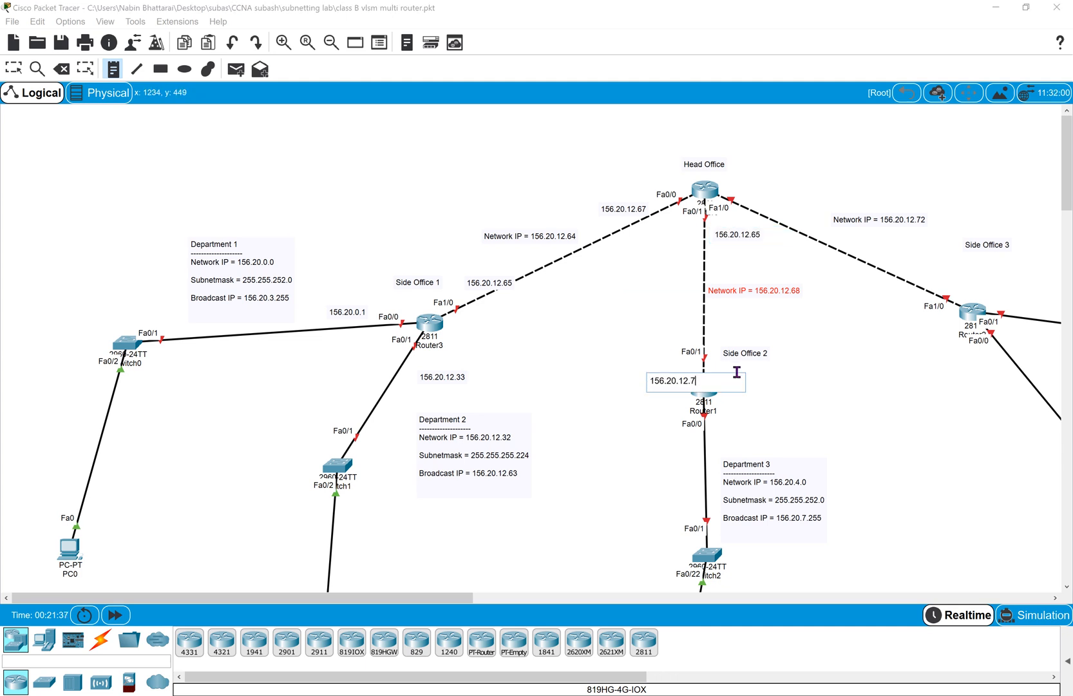
{"action": "key", "text": "Escape"}
{"action": "left_click_drag", "start_coordinate": [655, 380], "coordinate": [659, 365]}
{"action": "left_click_drag", "start_coordinate": [734, 233], "coordinate": [675, 233]}
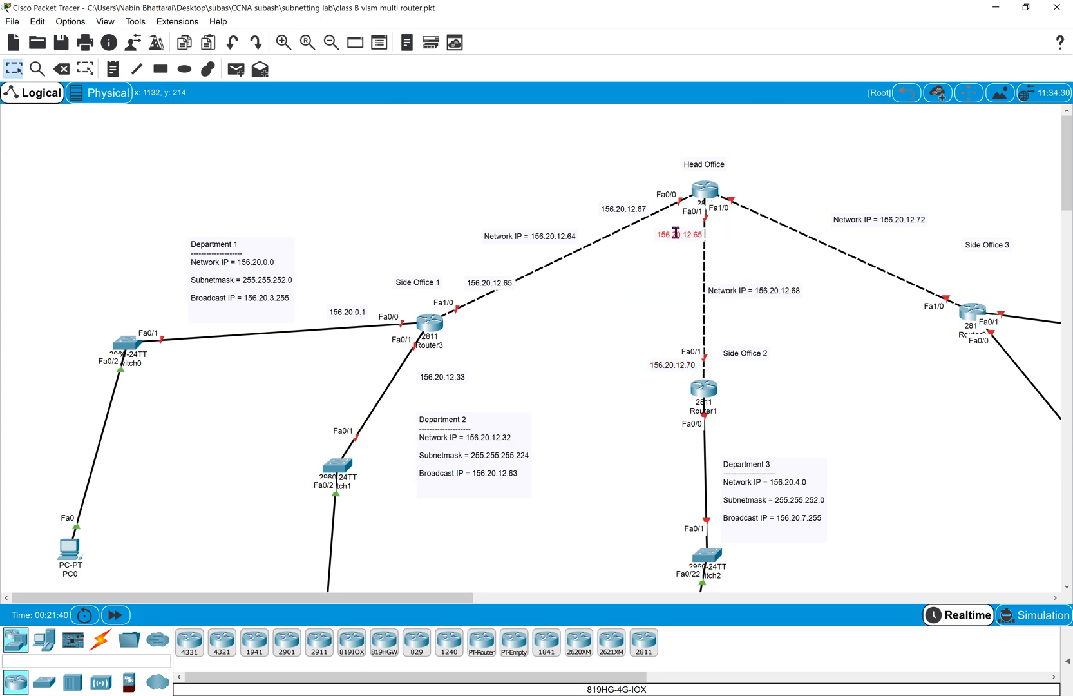
Add the note 156.20.12.73 beside the Head Office router's Fa1/0 interface.
{"action": "double_click", "coordinate": [921, 222]}
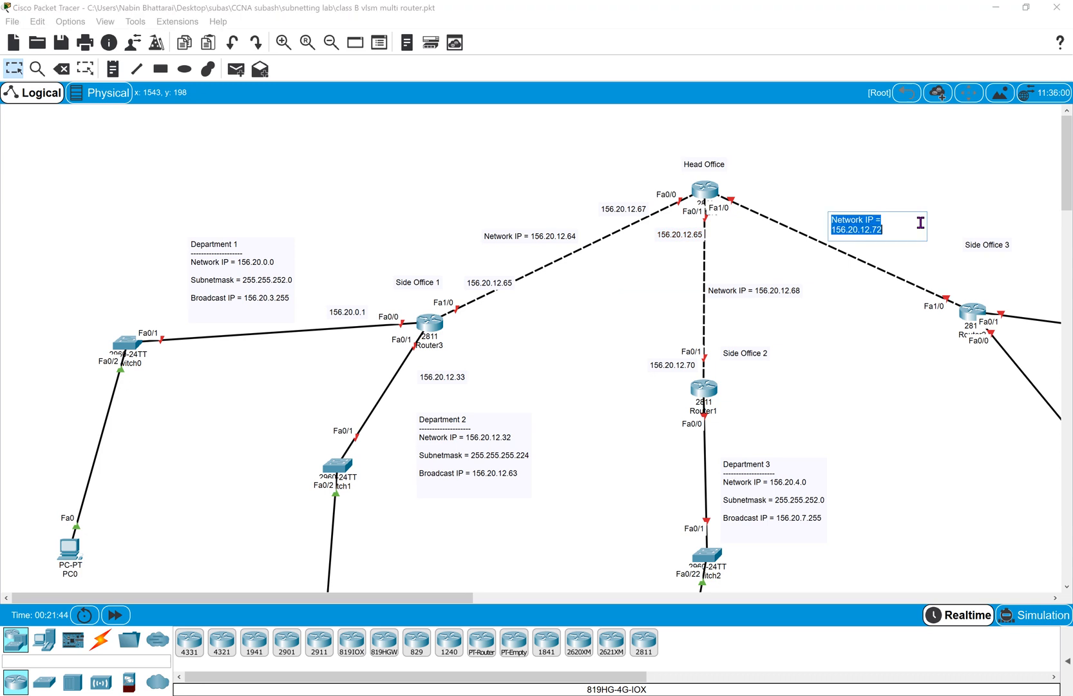
{"action": "left_click", "coordinate": [763, 189]}
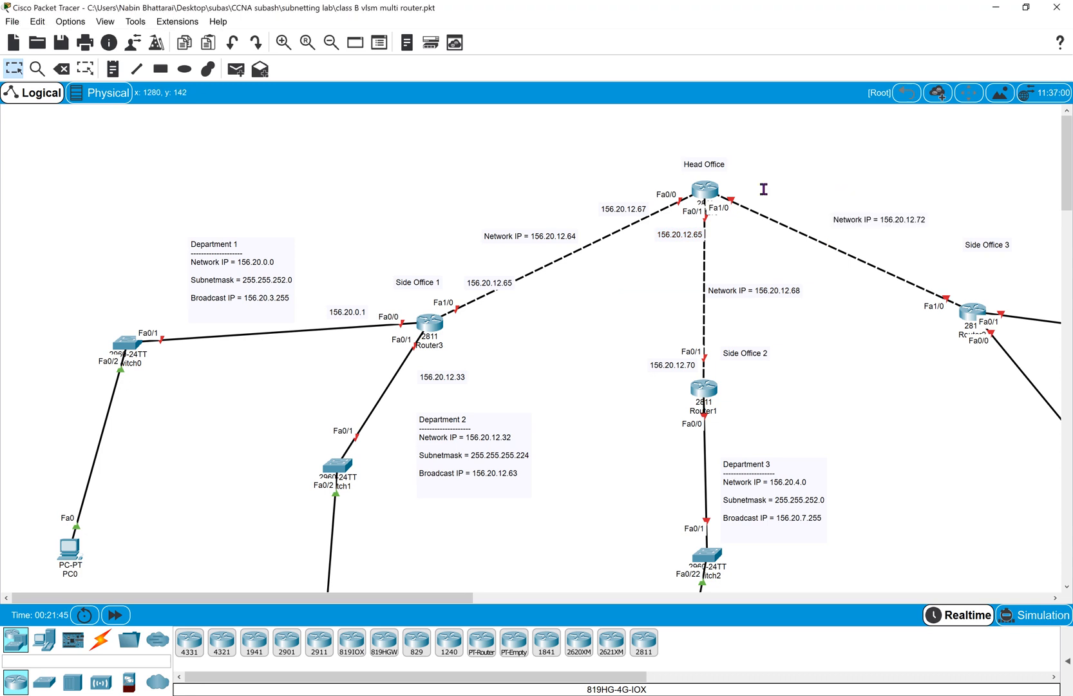
{"action": "key", "text": "n"}
{"action": "left_click", "coordinate": [763, 189]}
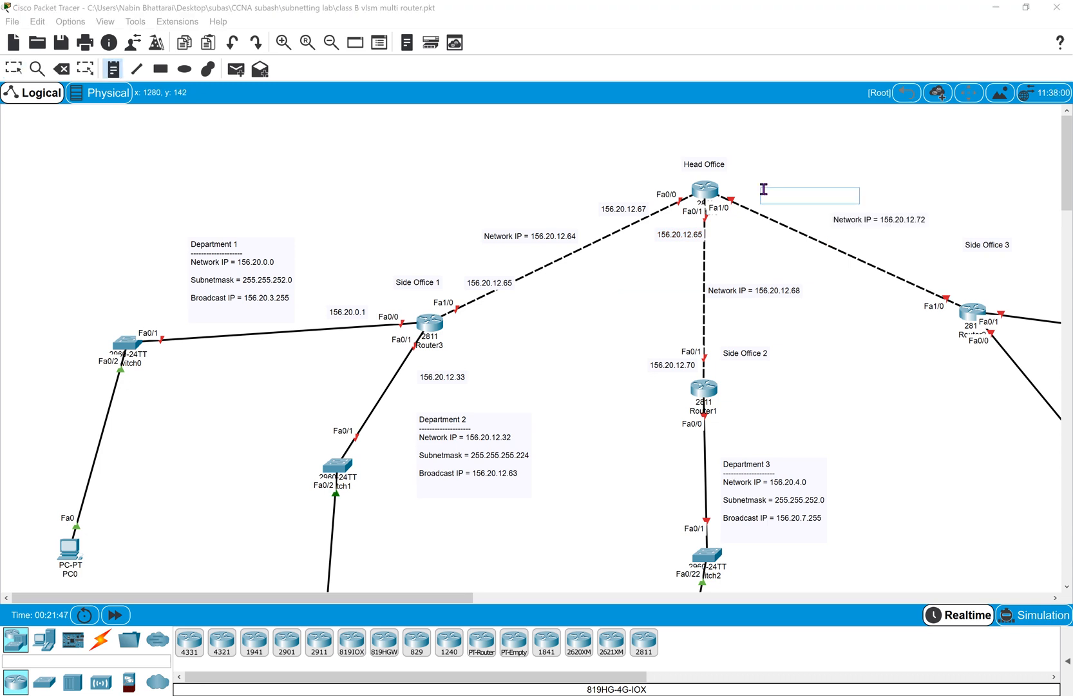
{"action": "key", "text": "ctrl+v"}
{"action": "type", "text": "73"}
Copy that note's text and reuse it for the note 156.20.12.74 above the Side Office 3 router's Fa1/0.
{"action": "key", "text": "ctrl+a"}
{"action": "key", "text": "ctrl+c"}
{"action": "left_click", "coordinate": [916, 270]}
{"action": "key", "text": "ctrl+v"}
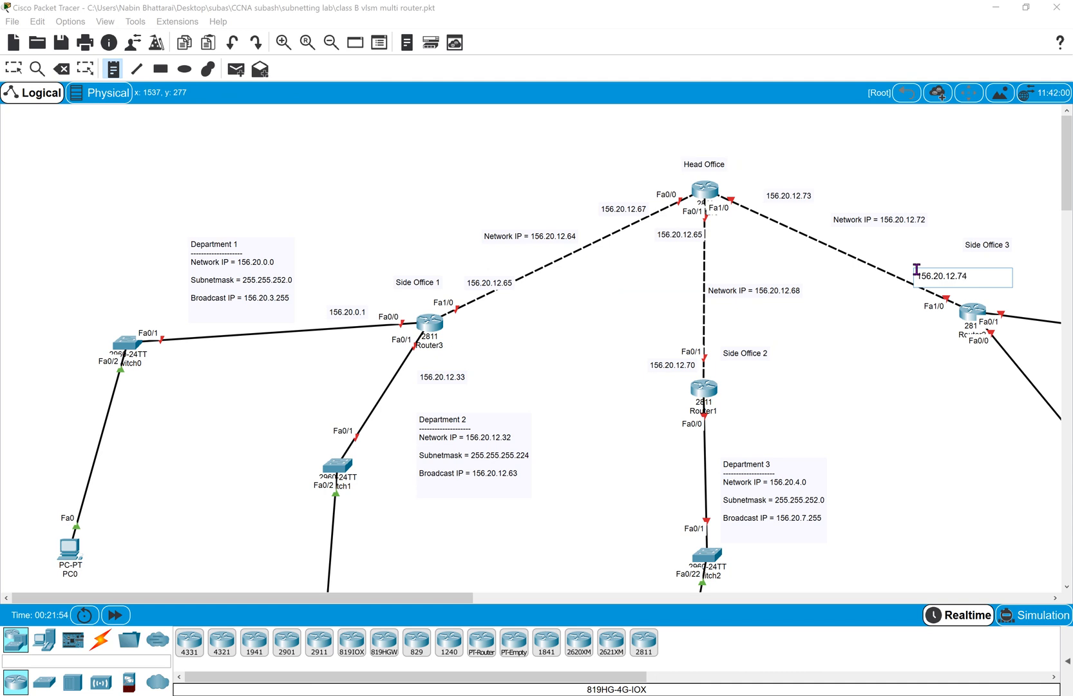
{"action": "key", "text": "Escape"}
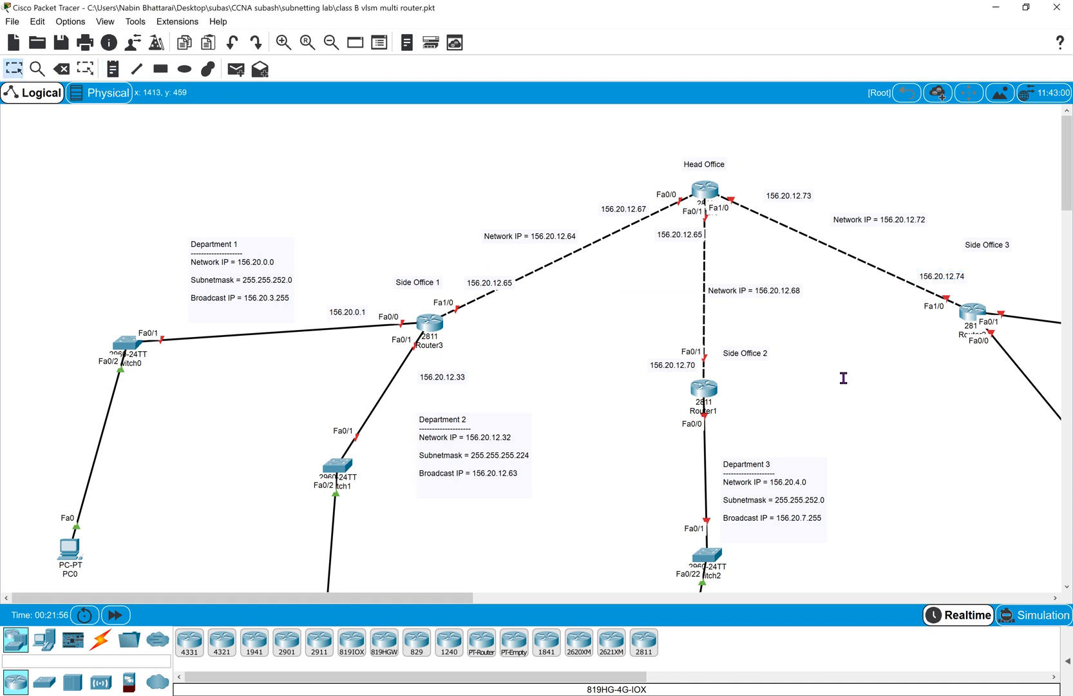
Move the Department 3 note slightly up and closer to the link below Router1.
{"action": "scroll", "coordinate": [844, 377], "scroll_direction": "down", "scroll_amount": 4}
{"action": "left_click_drag", "start_coordinate": [652, 288], "coordinate": [760, 347]}
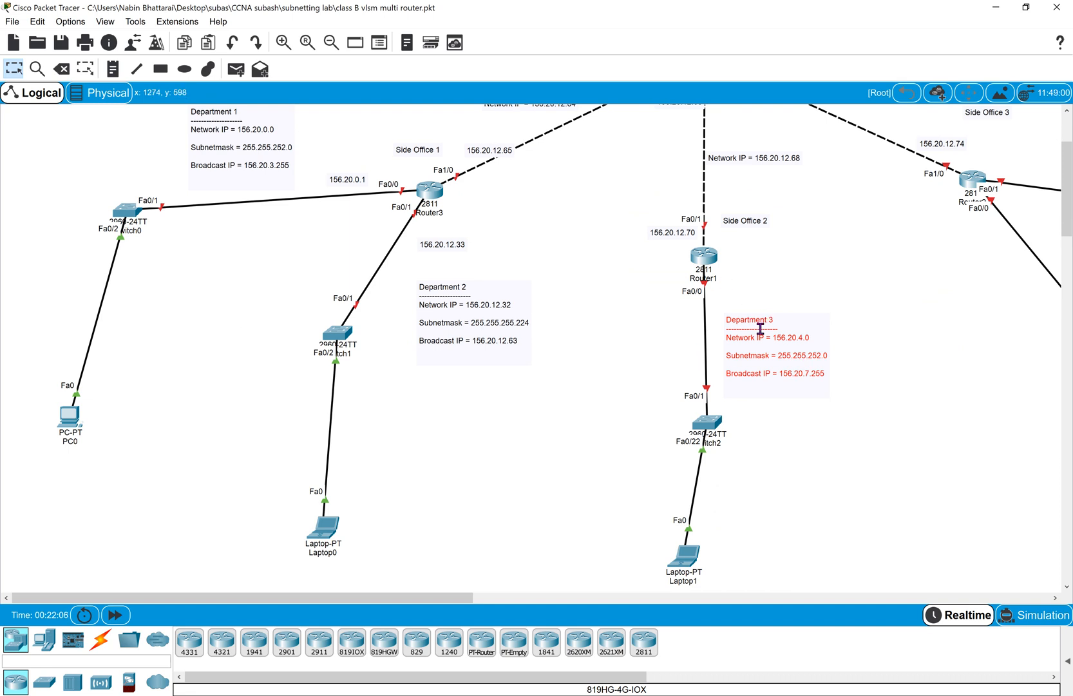
{"action": "left_click_drag", "start_coordinate": [761, 328], "coordinate": [752, 330]}
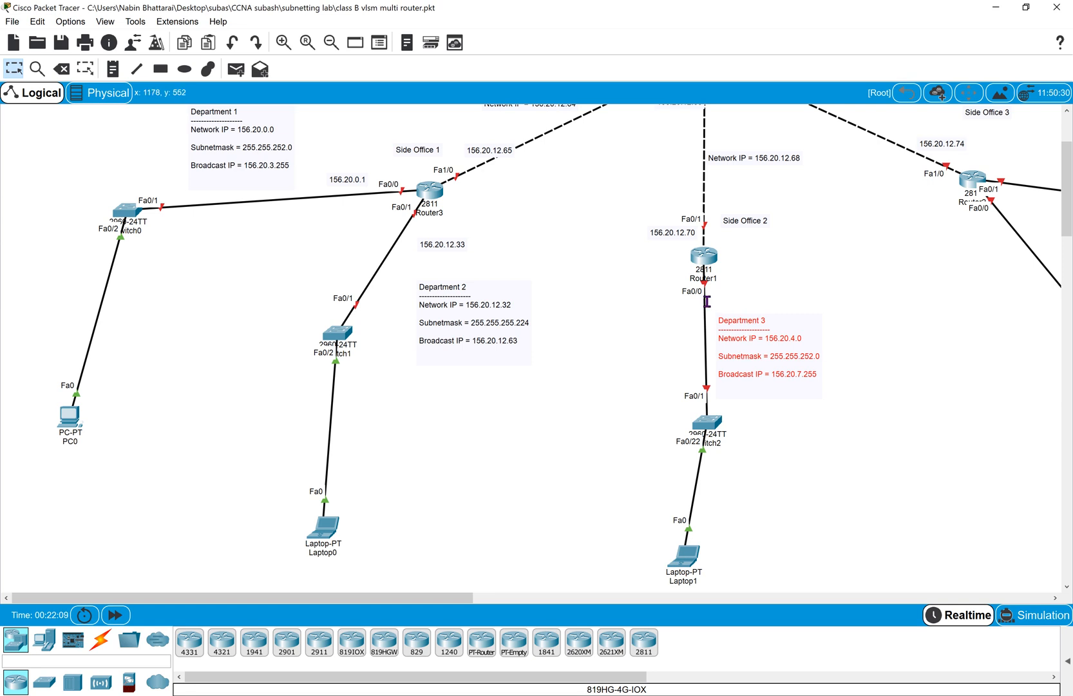
{"action": "left_click", "coordinate": [653, 305]}
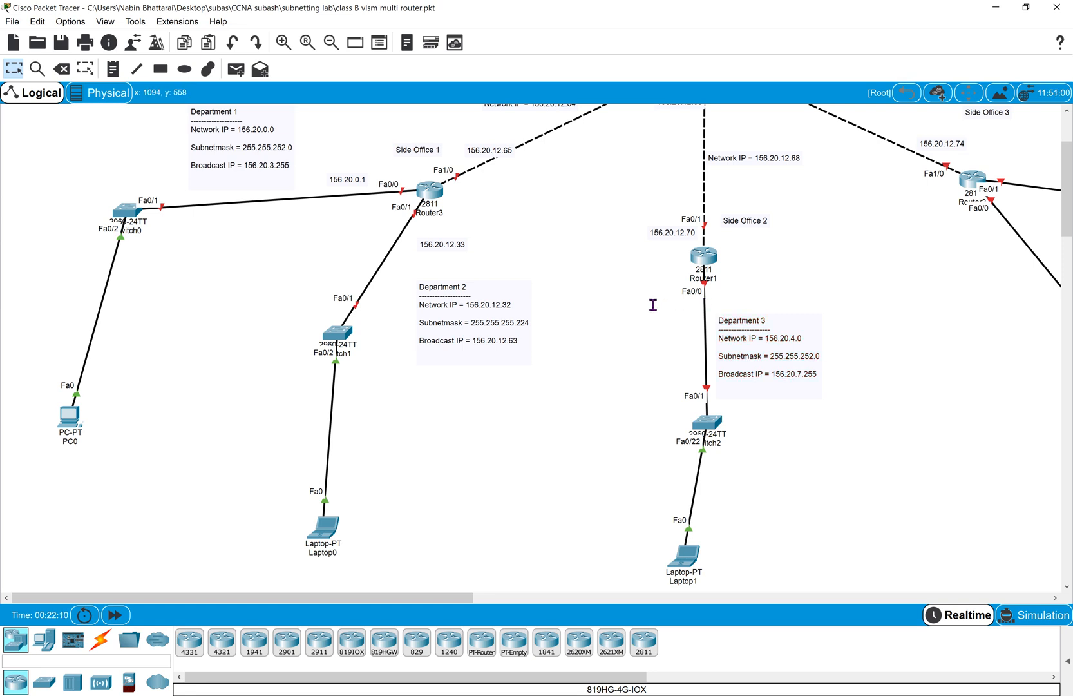
Add the note 156.20.12.4.1 below Router1's Fa0/0 interface and shift it slightly off the link.
{"action": "key", "text": "n"}
{"action": "left_click", "coordinate": [664, 303]}
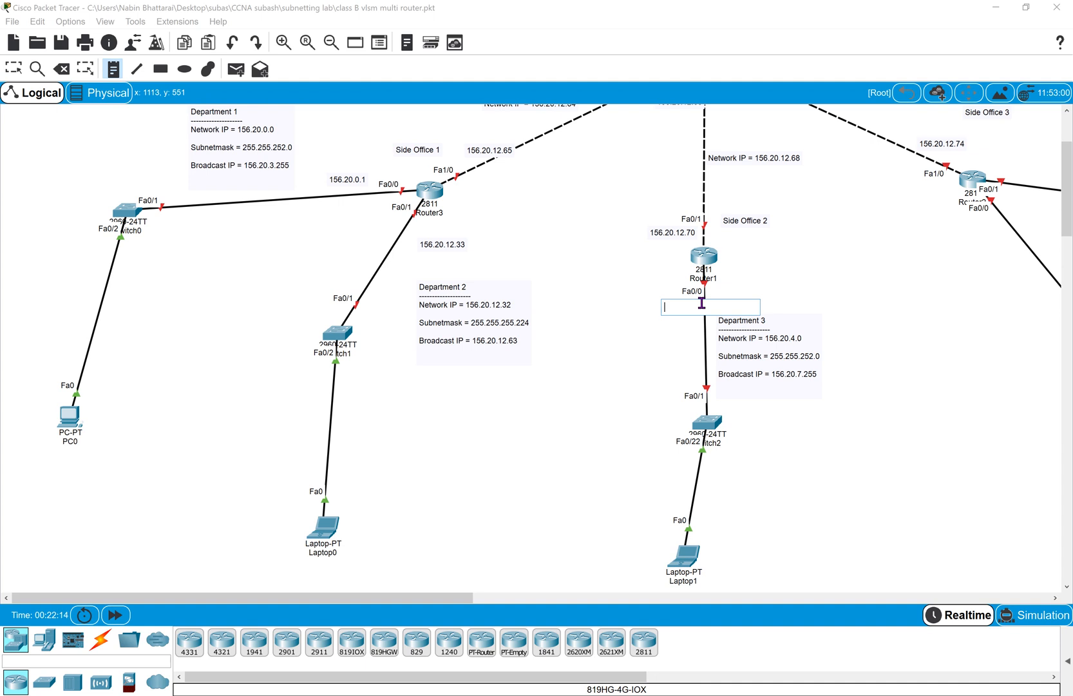
{"action": "type", "text": "156.20.12.73"}
{"action": "key", "text": "BackSpace"}
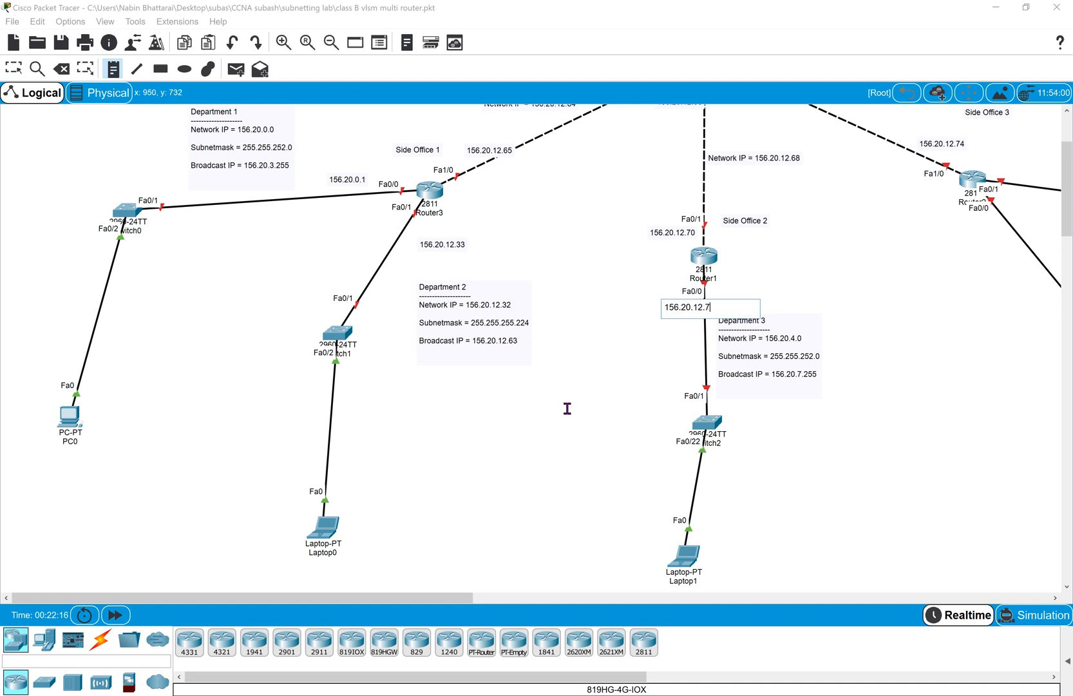
{"action": "type", "text": "4.0"}
{"action": "key", "text": "BackSpace"}
{"action": "type", "text": "1"}
{"action": "key", "text": "Escape"}
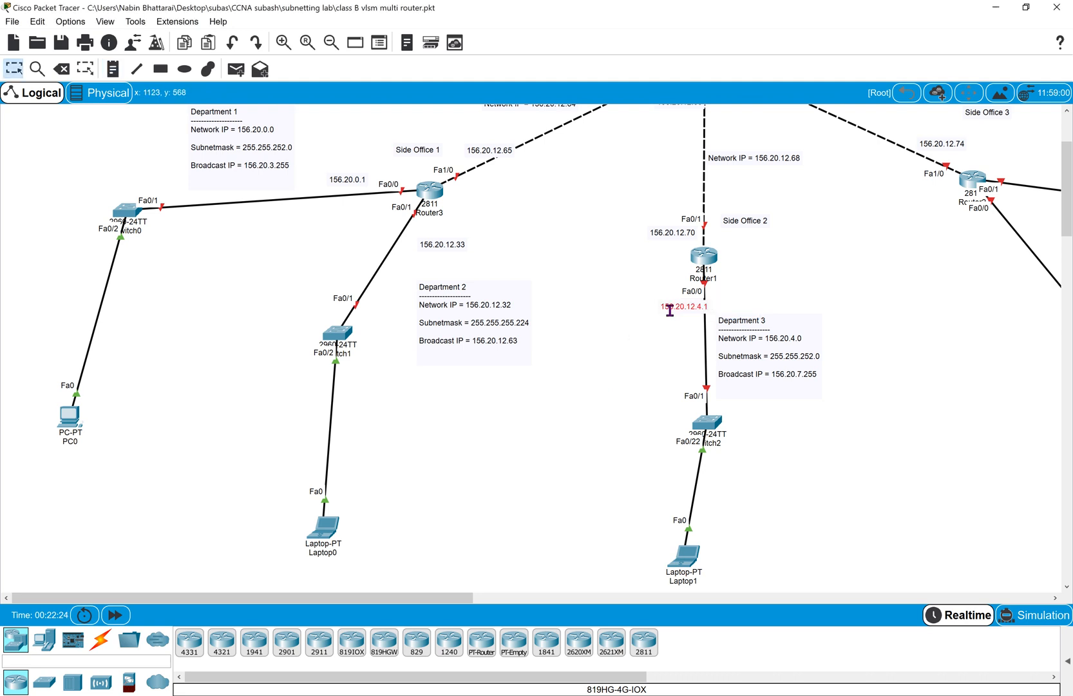
{"action": "double_click", "coordinate": [663, 307]}
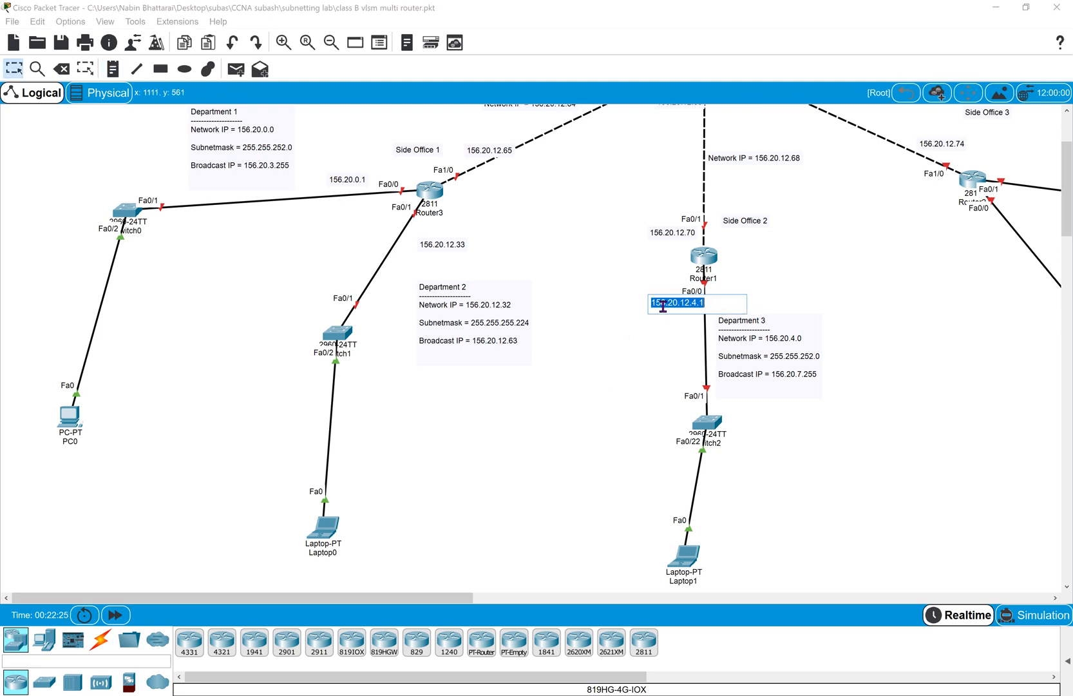
Move the Department 4 note slightly up and away from the switch's Fa0/1 link end.
{"action": "scroll", "coordinate": [911, 247], "scroll_direction": "right", "scroll_amount": 5}
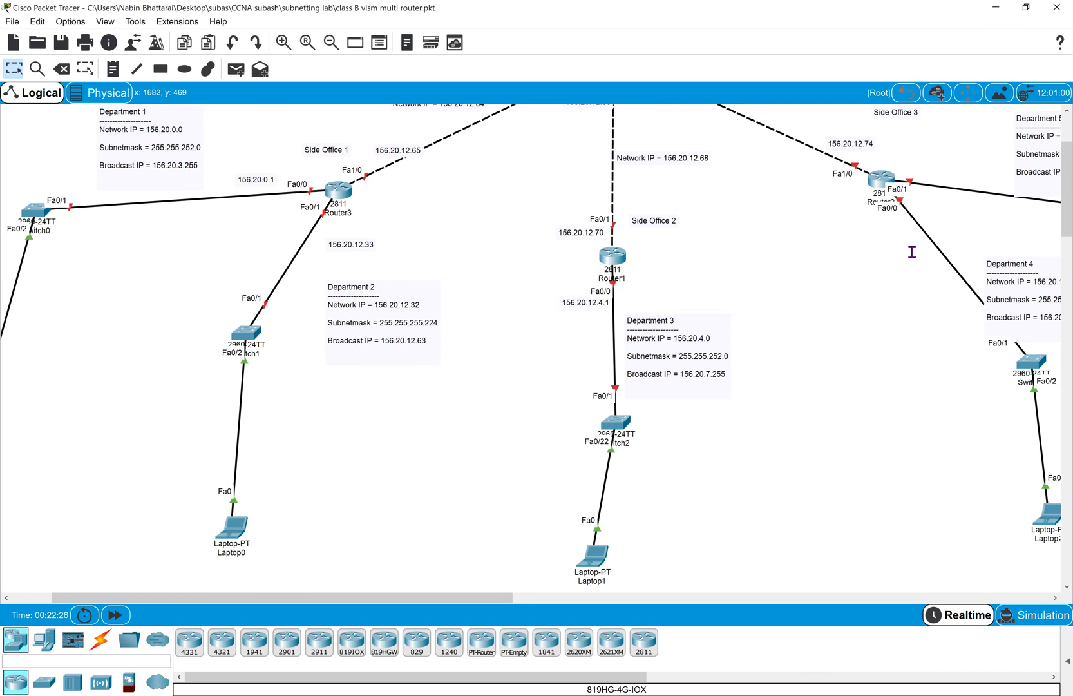
{"action": "scroll", "coordinate": [912, 251], "scroll_direction": "right", "scroll_amount": 2}
{"action": "scroll", "coordinate": [912, 251], "scroll_direction": "up", "scroll_amount": 3}
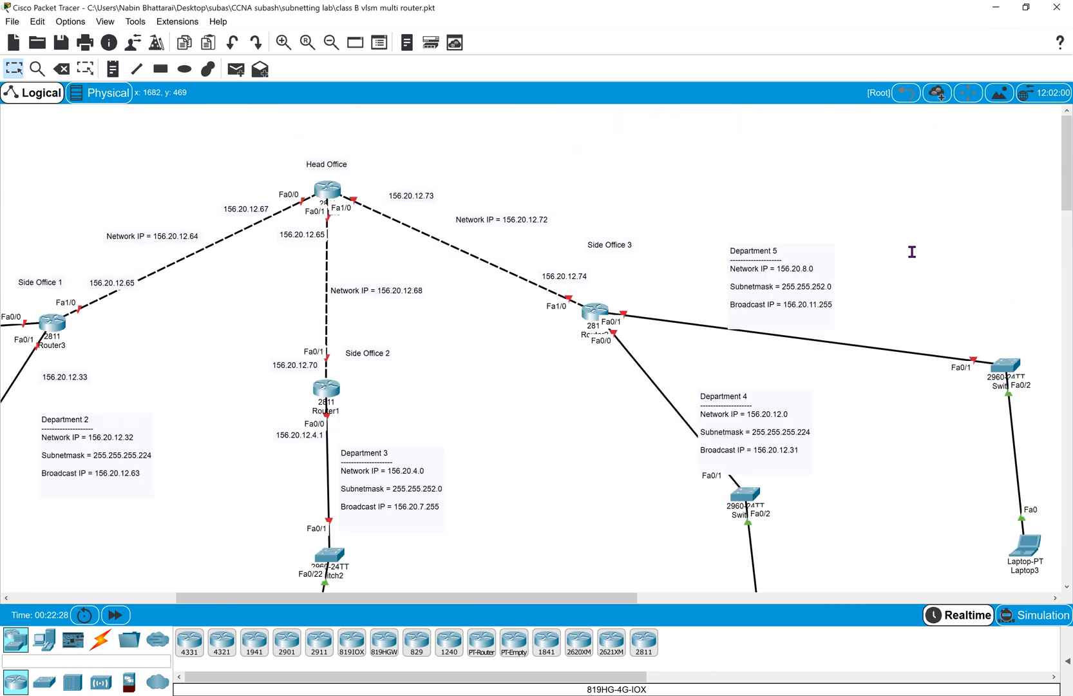
{"action": "left_click_drag", "start_coordinate": [734, 398], "coordinate": [732, 395]}
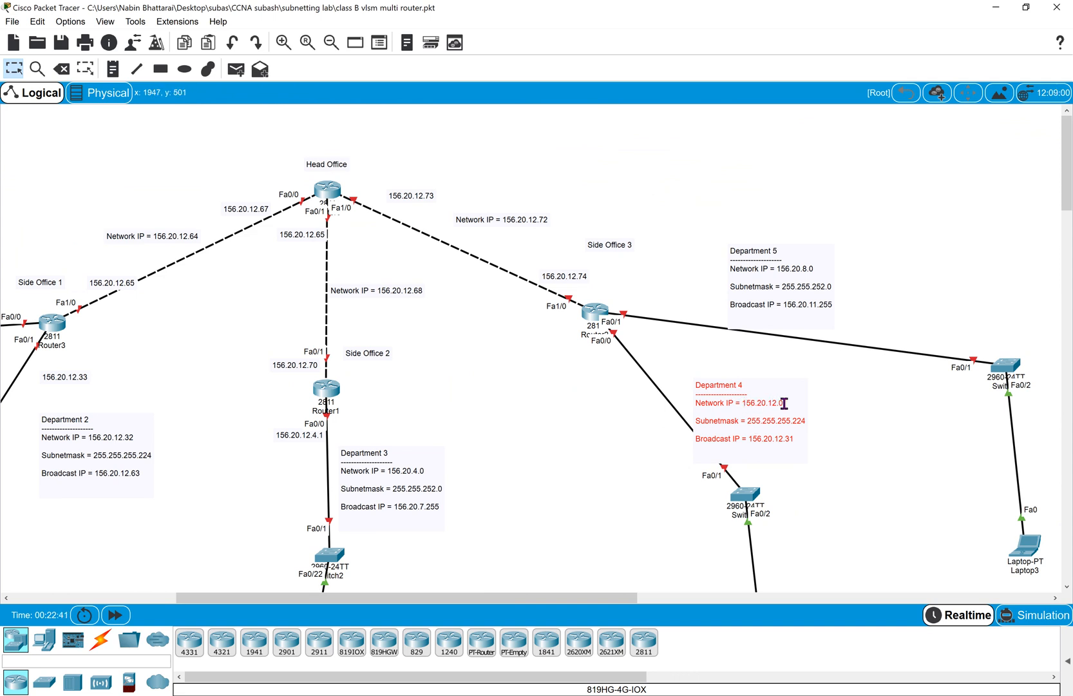
{"action": "left_click", "coordinate": [589, 361]}
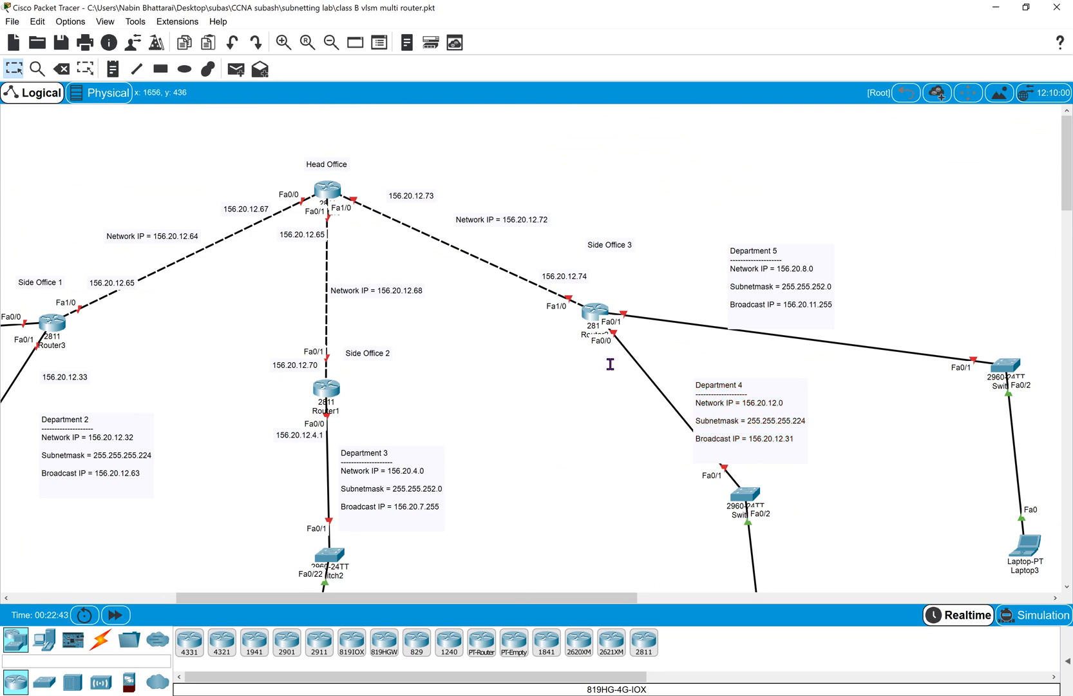
Add the note 156.20.12.12.2 below the Side Office 3 router's Fa0/0 interface.
{"action": "key", "text": "n"}
{"action": "left_click", "coordinate": [604, 362]}
{"action": "type", "text": "156.20.12.4.1"}
{"action": "key", "text": "BackSpace"}
{"action": "key", "text": "BackSpace"}
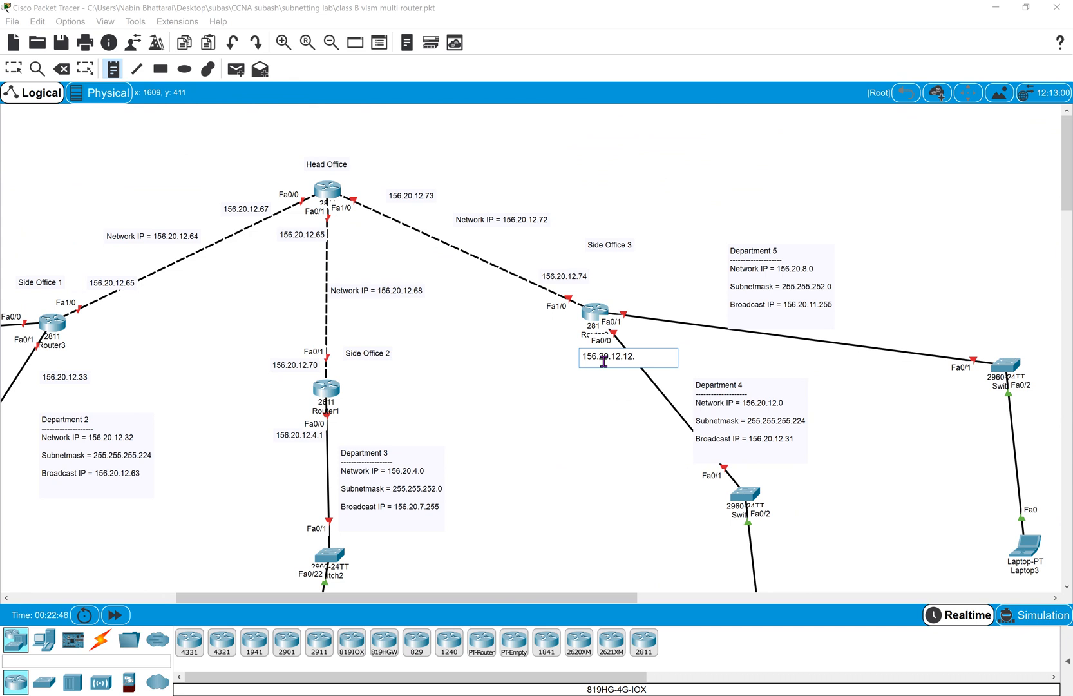
{"action": "key", "text": "ctrl+a"}
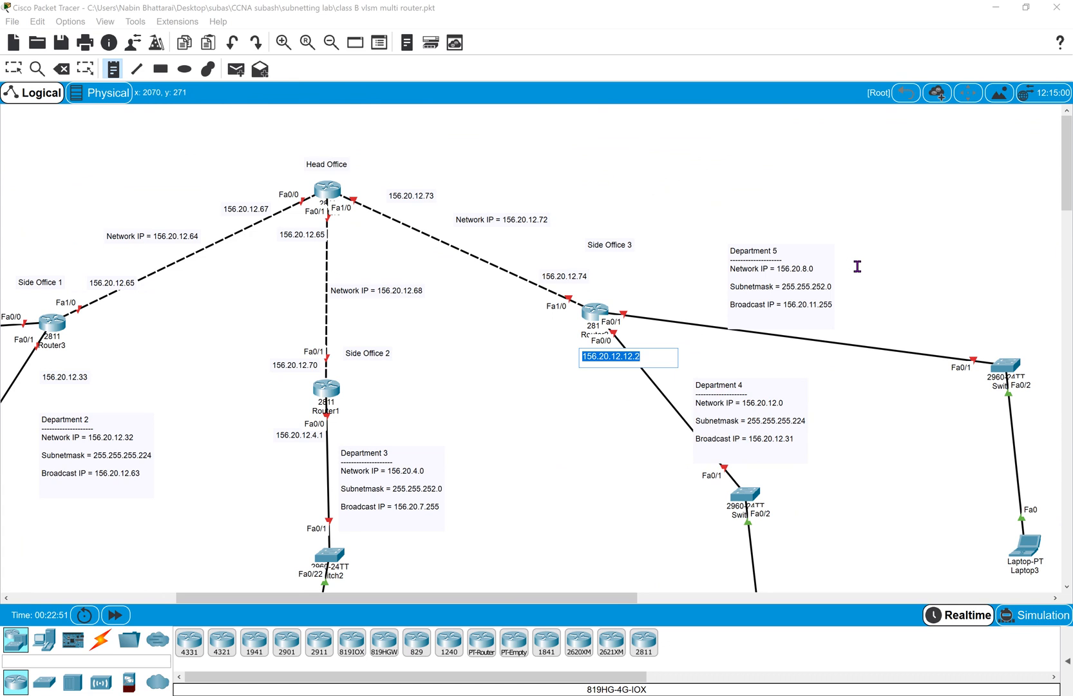
Add the note 156.20.8.1 beside the Side Office 3 router's Fa0/1 and move it closer to the interface.
{"action": "left_click", "coordinate": [656, 295]}
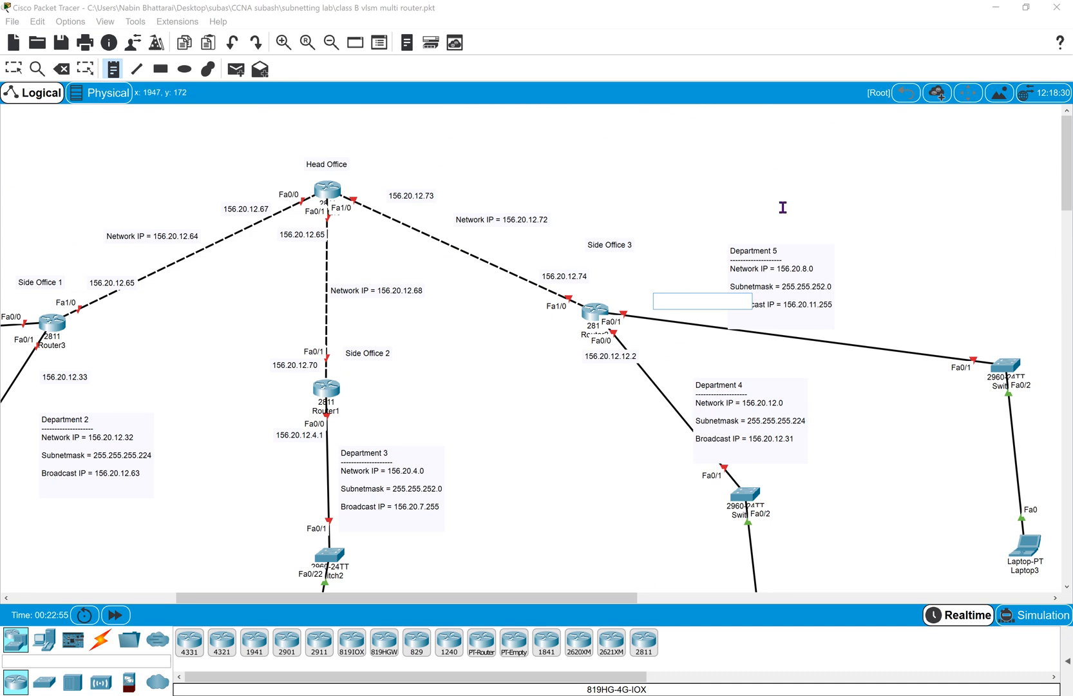
{"action": "type", "text": "156.20.8.1"}
{"action": "key", "text": "Escape"}
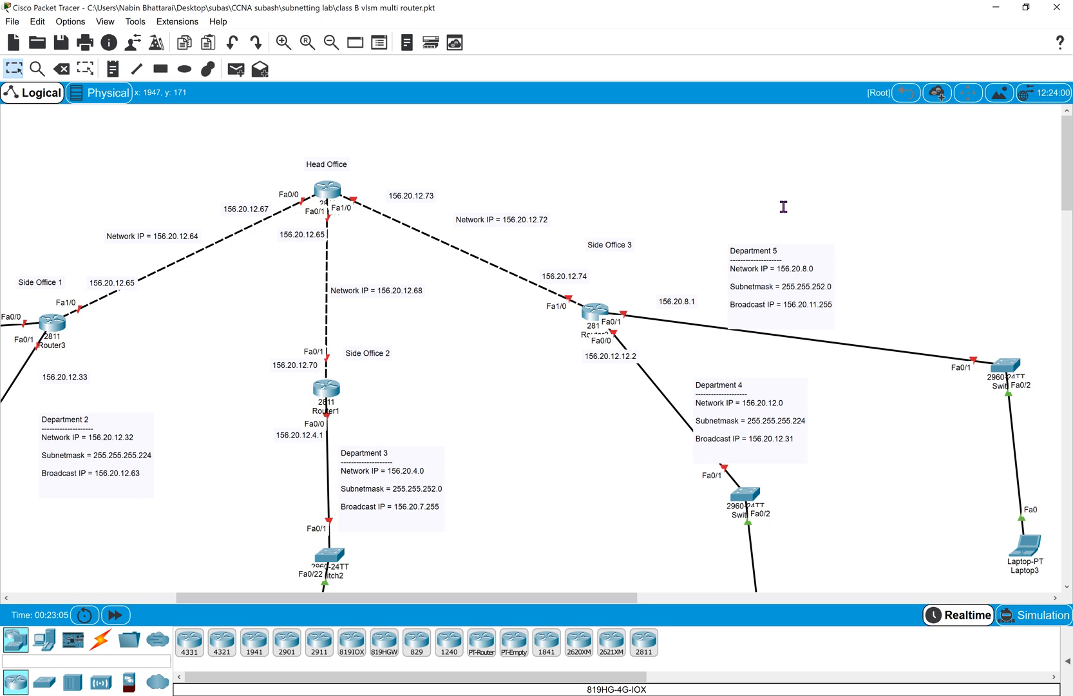
{"action": "left_click_drag", "start_coordinate": [681, 303], "coordinate": [670, 300]}
{"action": "left_click", "coordinate": [509, 457]}
Nudge the Department 1, Department 2 and Department 3 notes slightly within the topology.
{"action": "scroll", "coordinate": [510, 457], "scroll_direction": "left", "scroll_amount": 5}
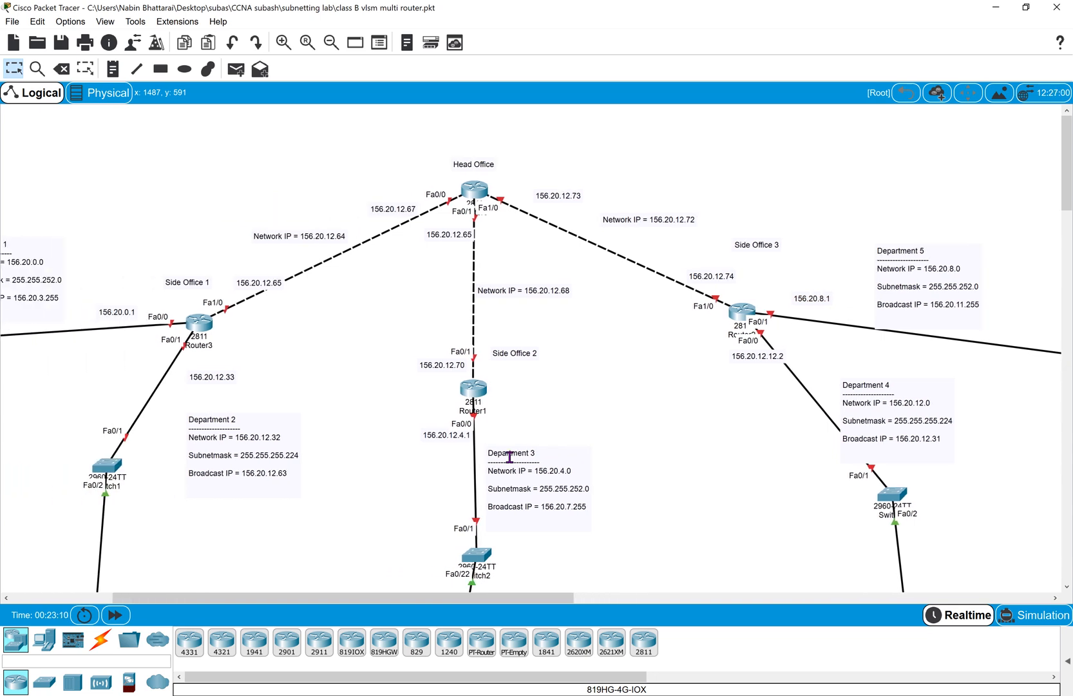
{"action": "scroll", "coordinate": [509, 456], "scroll_direction": "down", "scroll_amount": 2}
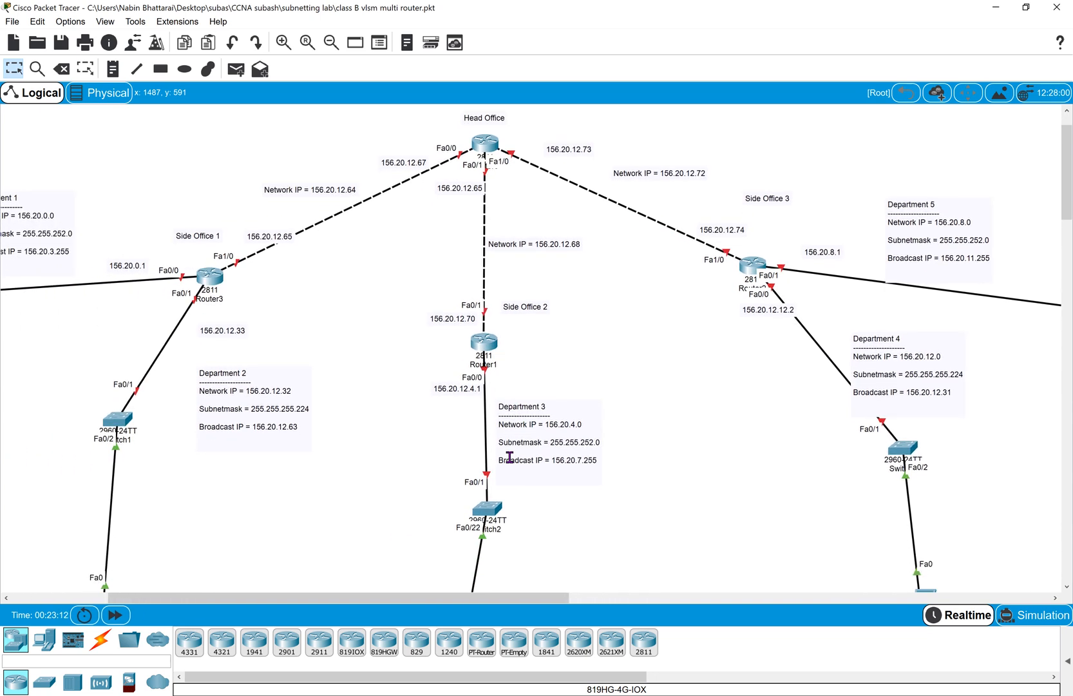
{"action": "scroll", "coordinate": [428, 418], "scroll_direction": "down", "scroll_amount": 3}
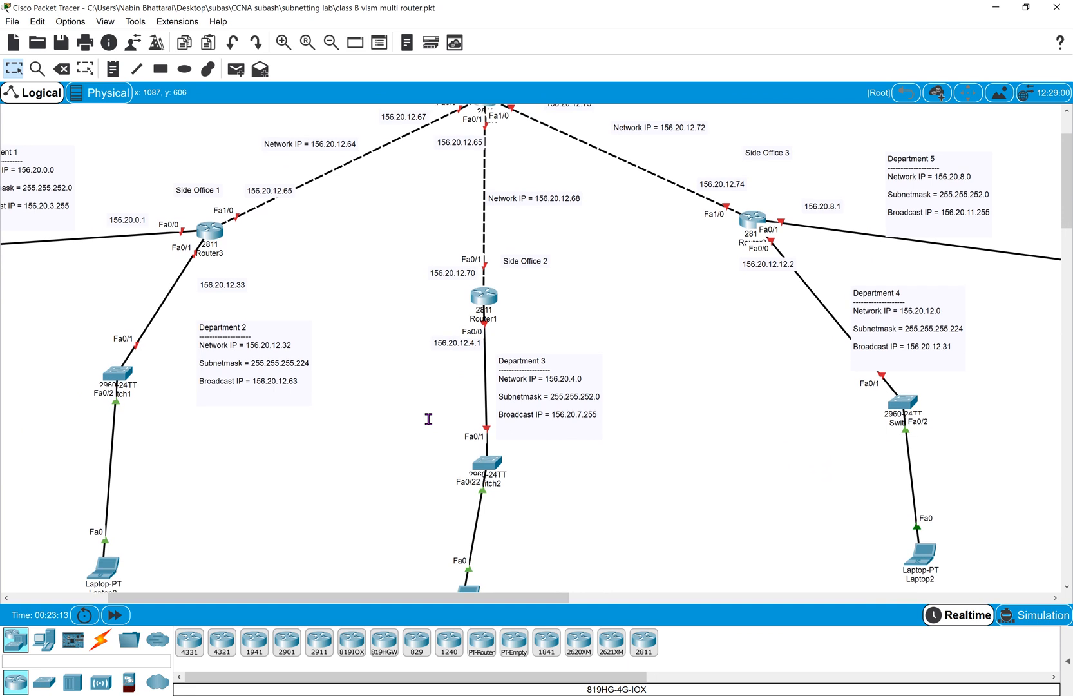
{"action": "left_click", "coordinate": [332, 43]}
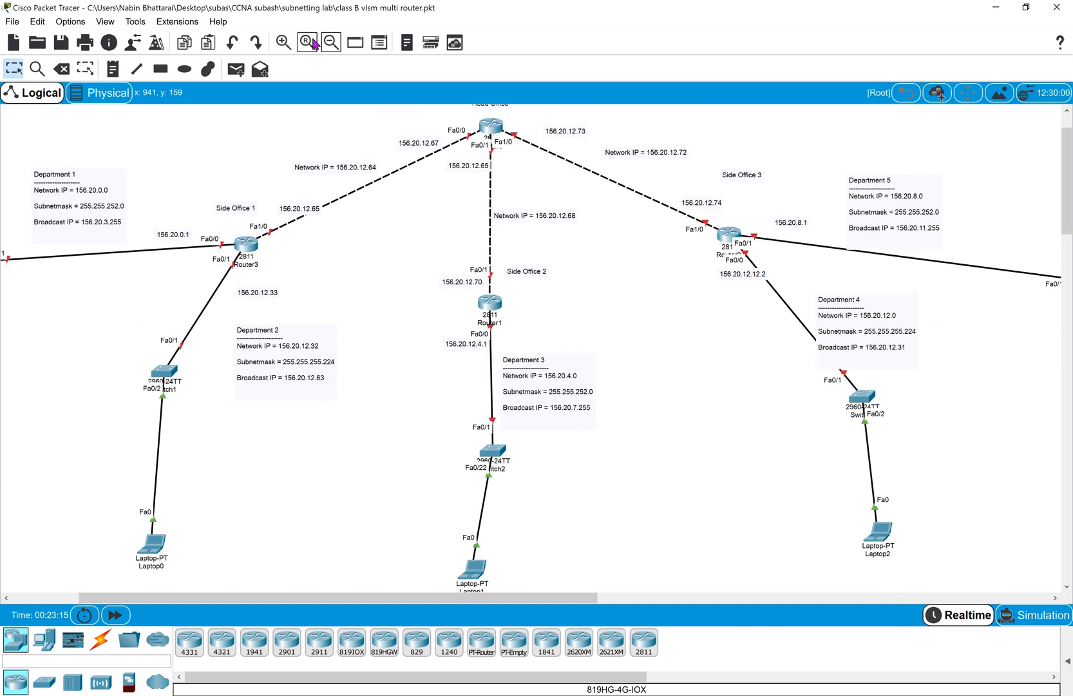
{"action": "left_click", "coordinate": [283, 42]}
{"action": "scroll", "coordinate": [234, 143], "scroll_direction": "up", "scroll_amount": 3}
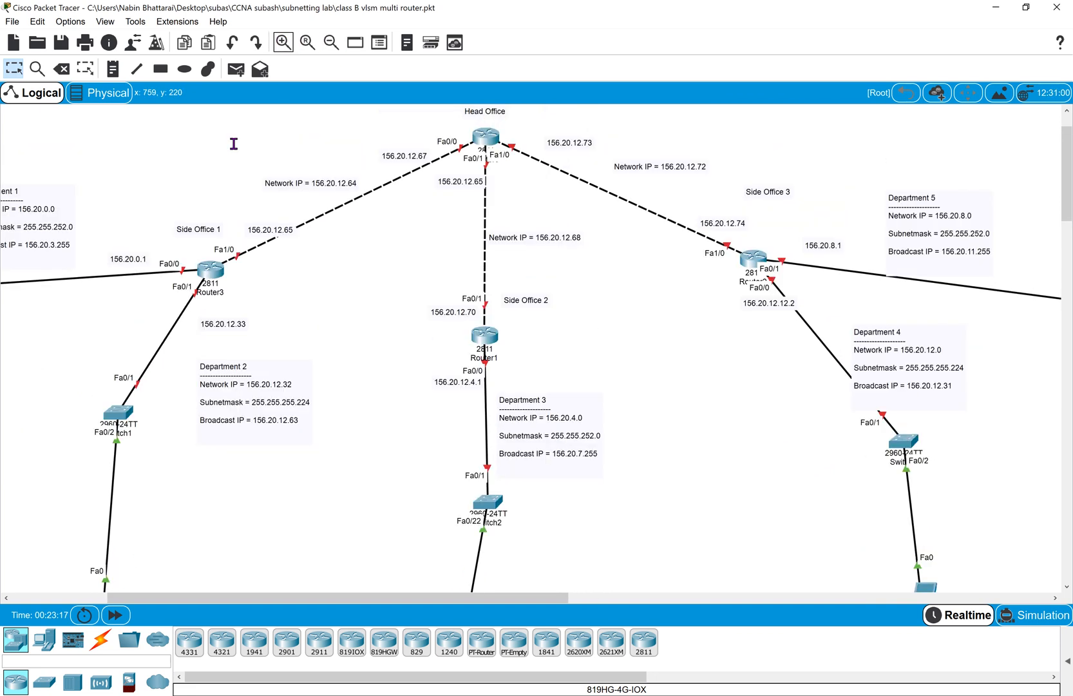
{"action": "scroll", "coordinate": [234, 143], "scroll_direction": "left", "scroll_amount": 5}
{"action": "left_click_drag", "start_coordinate": [213, 224], "coordinate": [209, 228]}
{"action": "left_click_drag", "start_coordinate": [484, 420], "coordinate": [477, 419]}
{"action": "left_click_drag", "start_coordinate": [719, 439], "coordinate": [712, 439]}
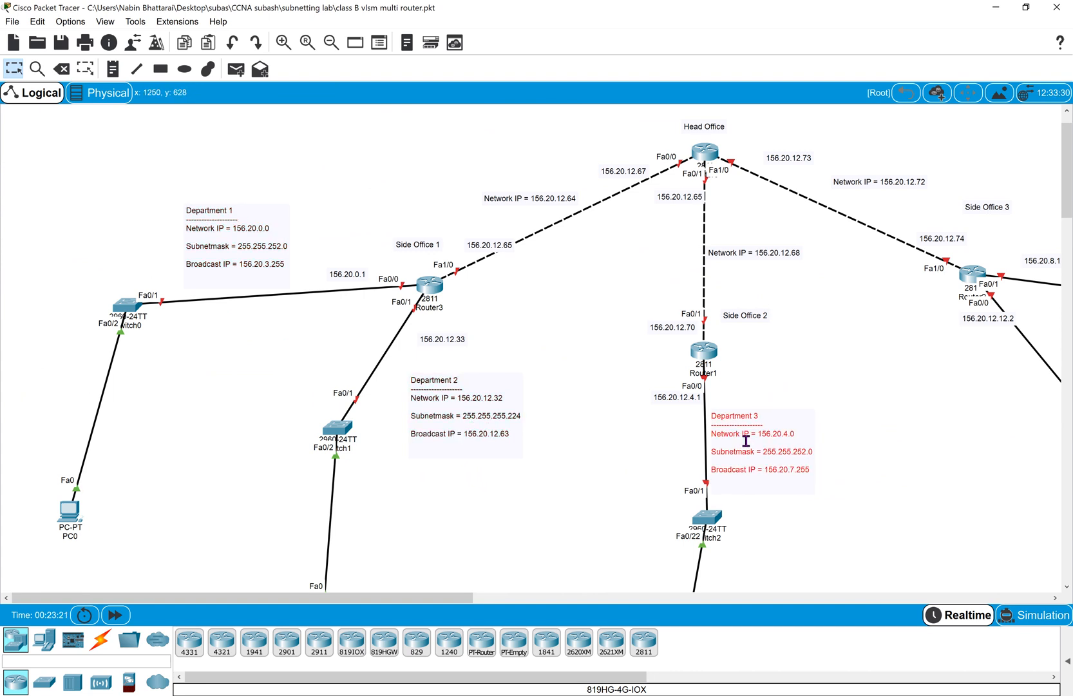
Adjust the positions of the Department 4 and Department 5 notes beside their Side Office 3 links.
{"action": "scroll", "coordinate": [813, 397], "scroll_direction": "right", "scroll_amount": 10}
{"action": "left_click_drag", "start_coordinate": [703, 360], "coordinate": [676, 359]}
{"action": "left_click_drag", "start_coordinate": [705, 224], "coordinate": [709, 221]}
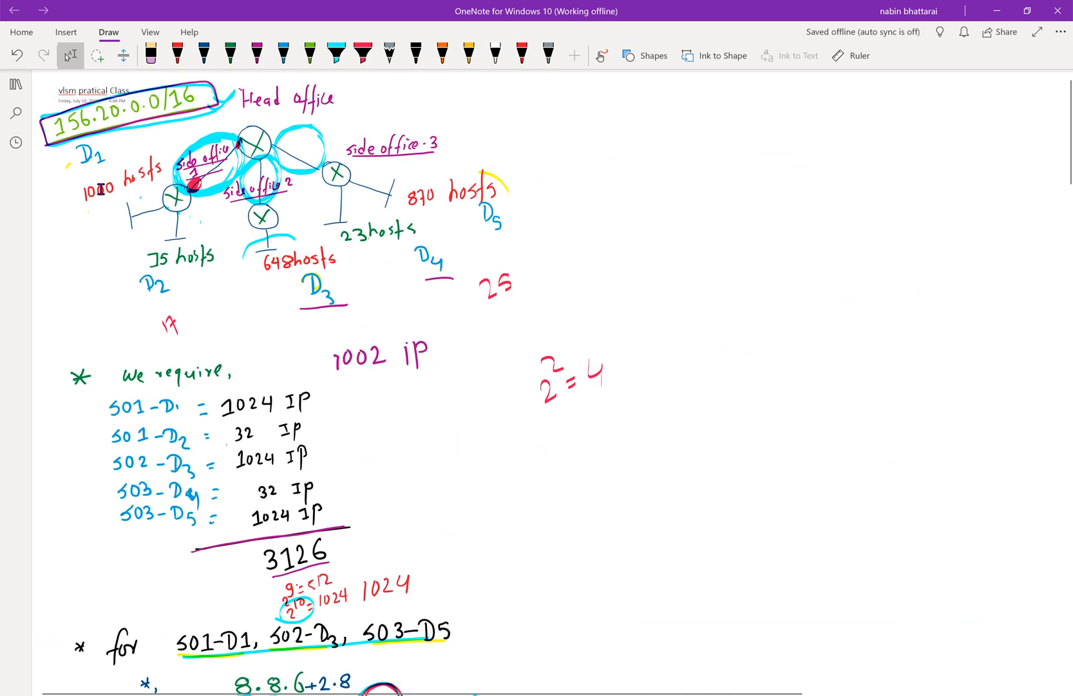
Review the department layout and host requirements in the OneNote topology sketch, and return to Packet Tracer.
{"action": "mouse_move", "coordinate": [37, 165]}
{"action": "left_mouse_down"}
{"action": "mouse_move", "coordinate": [285, 202]}
{"action": "mouse_move", "coordinate": [533, 293]}
{"action": "left_mouse_up"}
{"action": "left_click", "coordinate": [496, 426]}
{"action": "mouse_move", "coordinate": [331, 694]}
{"action": "left_click", "coordinate": [337, 673]}
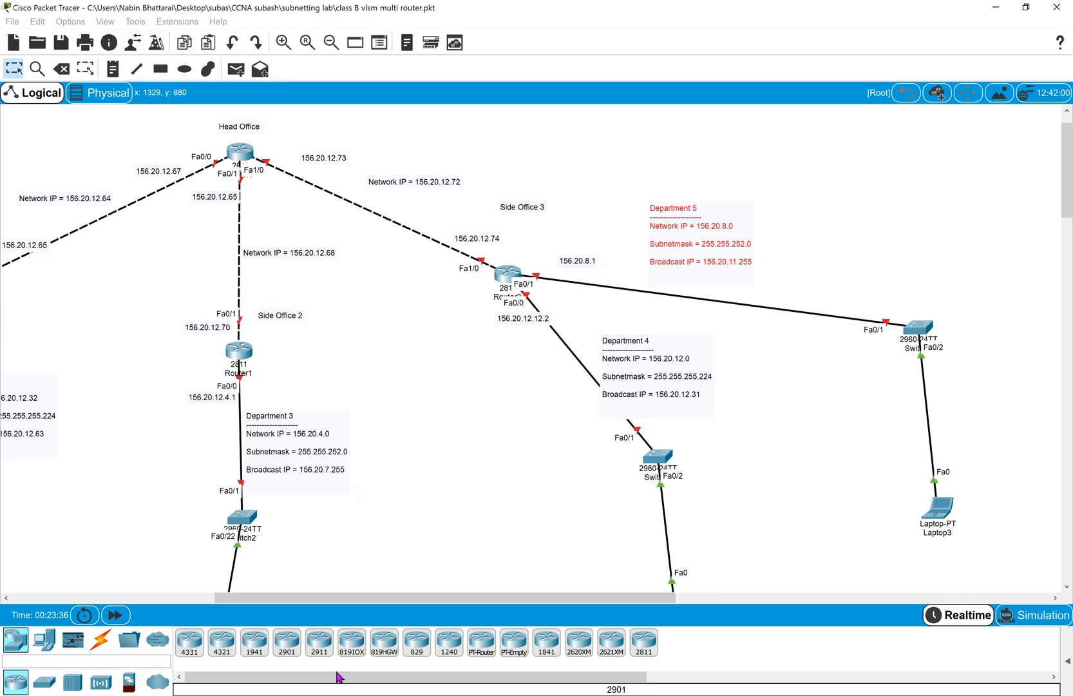
Reposition the Department 1 note near Side Office 1 and the Department 5 note near Side Office 3.
{"action": "scroll", "coordinate": [357, 379], "scroll_direction": "left", "scroll_amount": 6}
{"action": "left_click_drag", "start_coordinate": [26, 237], "coordinate": [39, 232]}
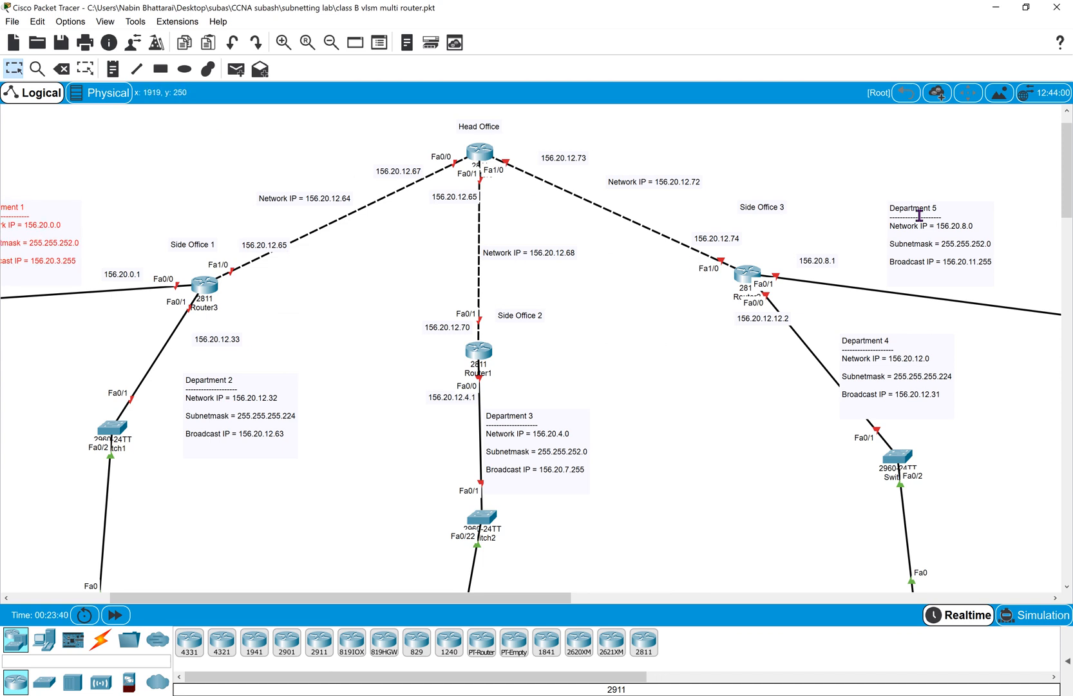
{"action": "left_click_drag", "start_coordinate": [958, 236], "coordinate": [947, 237]}
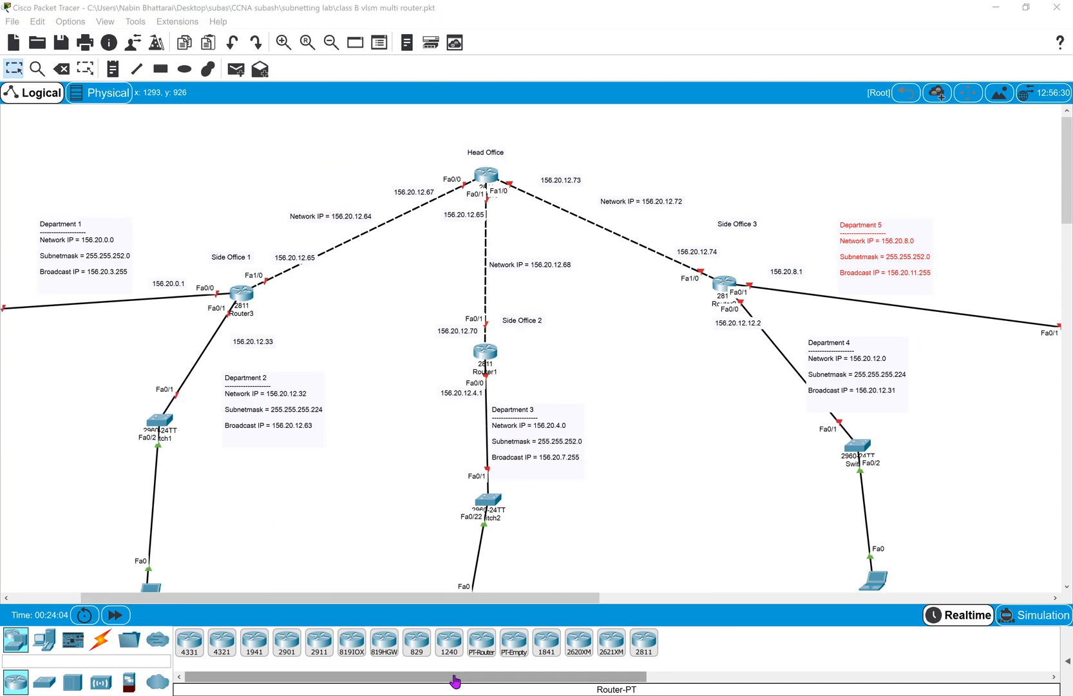
{"action": "left_click", "coordinate": [623, 404]}
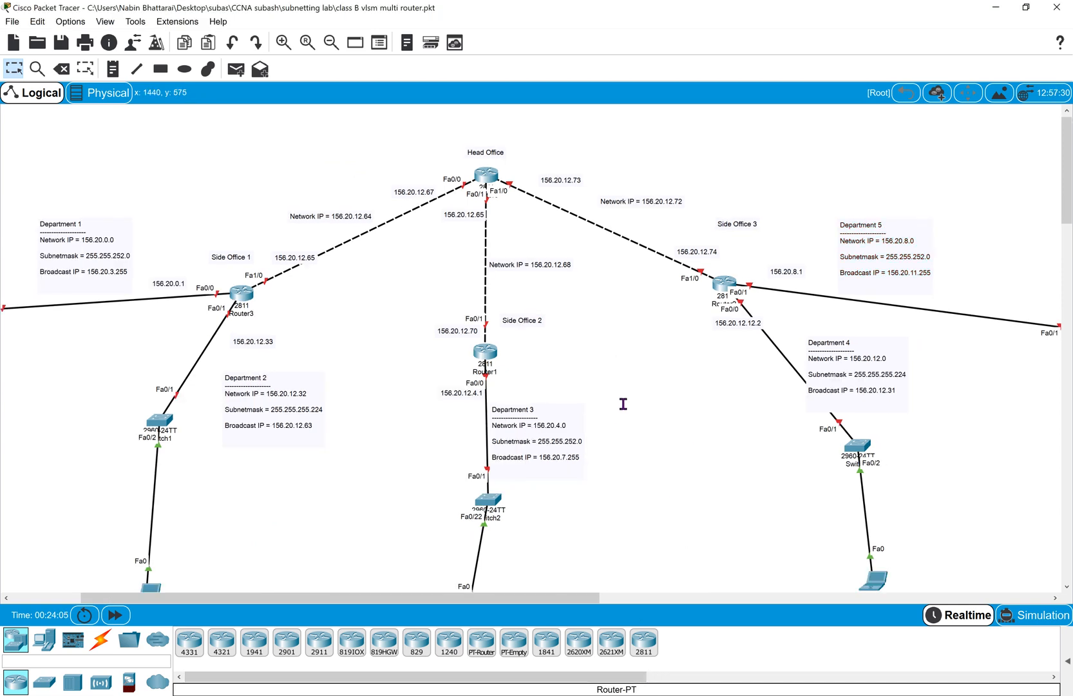
Swap the positions of the Department 3 and Department 5 notes and retitle the 156.20.8.0 note Department 3 and the 156.20.4.0 note Department 5.
{"action": "mouse_move", "coordinate": [867, 254]}
{"action": "left_mouse_down"}
{"action": "mouse_move", "coordinate": [646, 308]}
{"action": "mouse_move", "coordinate": [579, 356]}
{"action": "mouse_move", "coordinate": [547, 425]}
{"action": "mouse_move", "coordinate": [629, 448]}
{"action": "mouse_move", "coordinate": [766, 322]}
{"action": "mouse_move", "coordinate": [674, 341]}
{"action": "mouse_move", "coordinate": [587, 441]}
{"action": "mouse_move", "coordinate": [731, 300]}
{"action": "mouse_move", "coordinate": [888, 250]}
{"action": "left_mouse_up"}
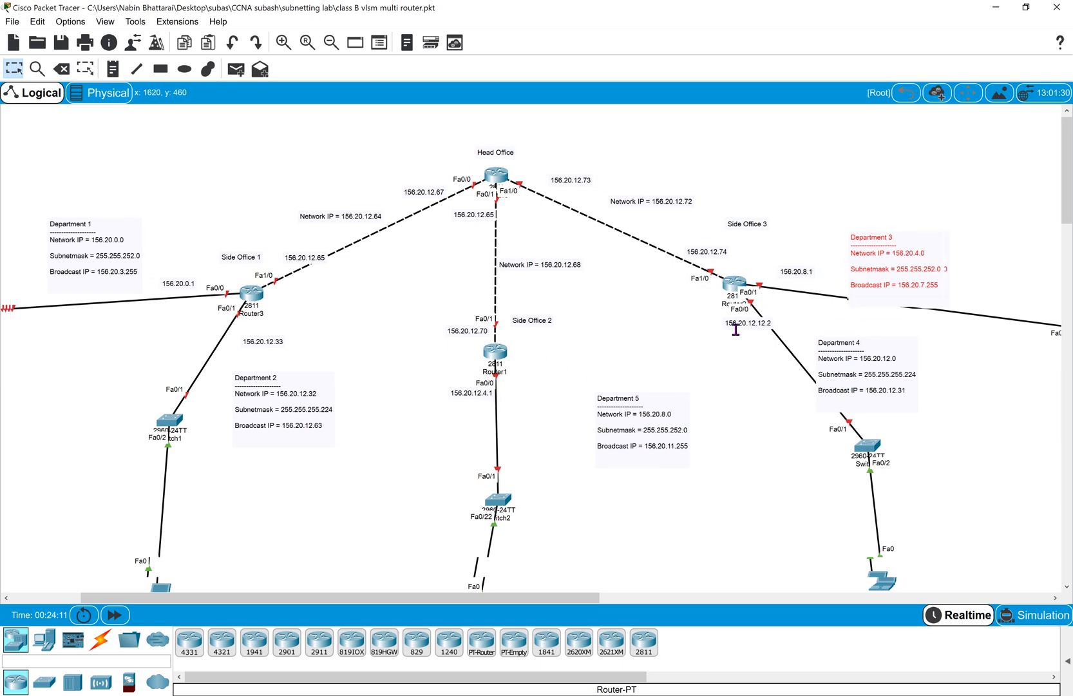
{"action": "left_click_drag", "start_coordinate": [631, 421], "coordinate": [540, 423]}
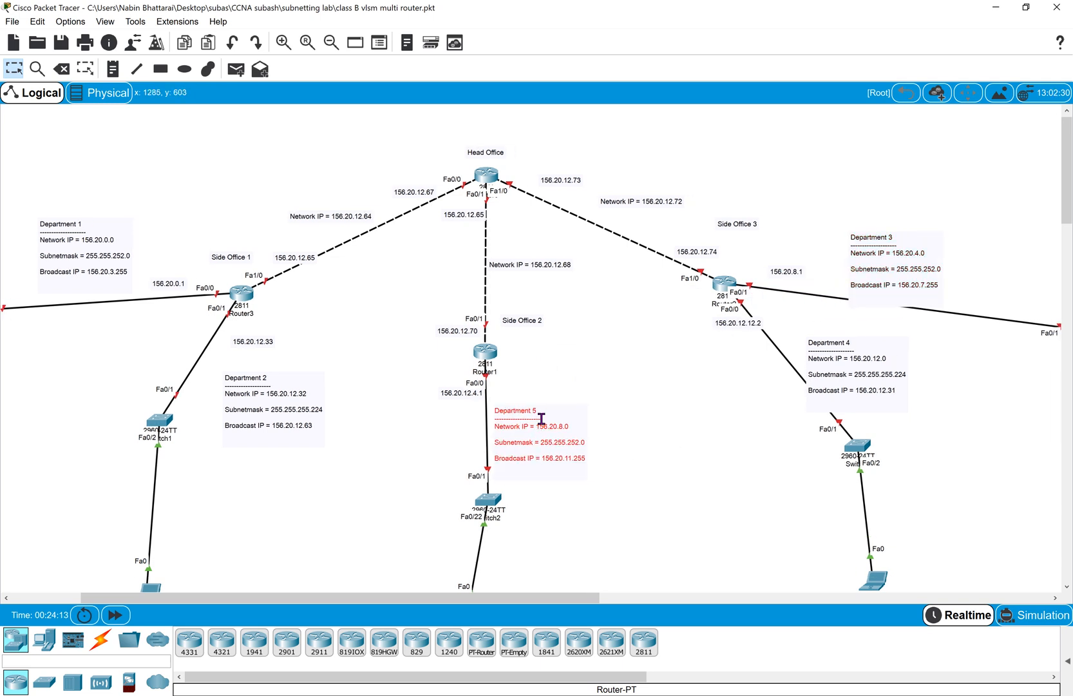
{"action": "double_click", "coordinate": [540, 423]}
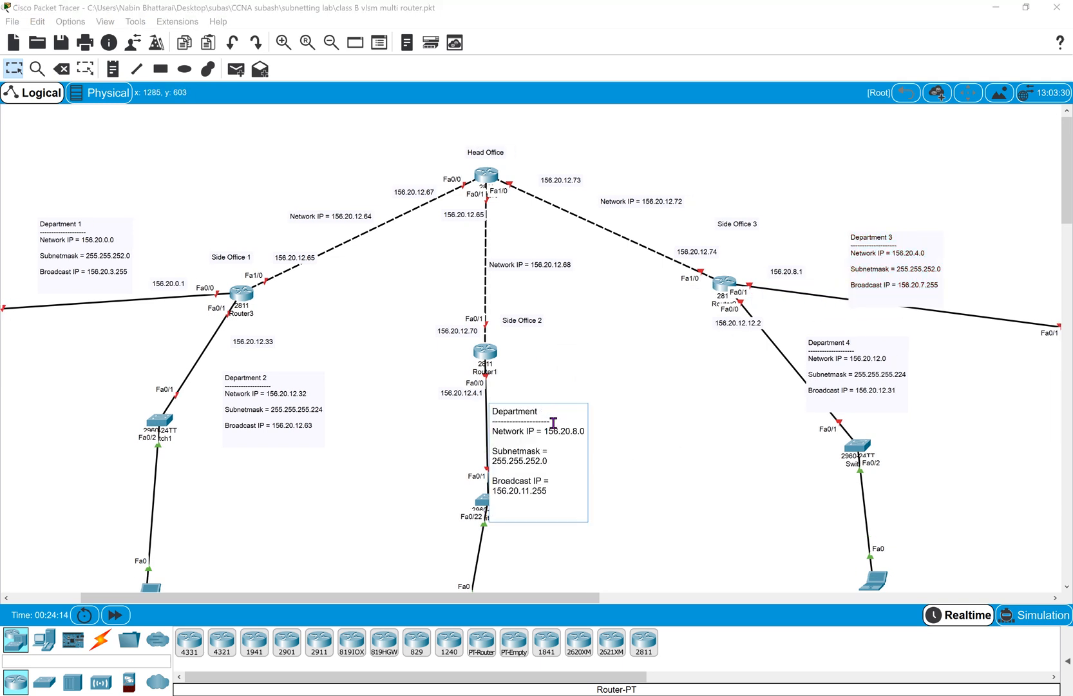
{"action": "left_click", "coordinate": [891, 262]}
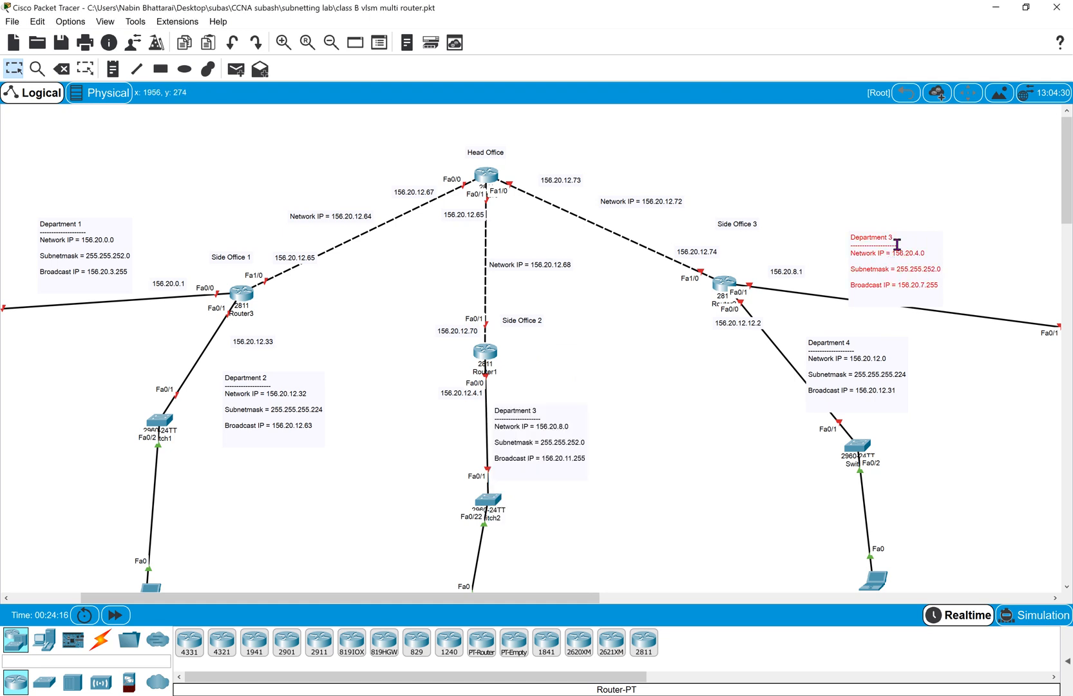
{"action": "double_click", "coordinate": [896, 238]}
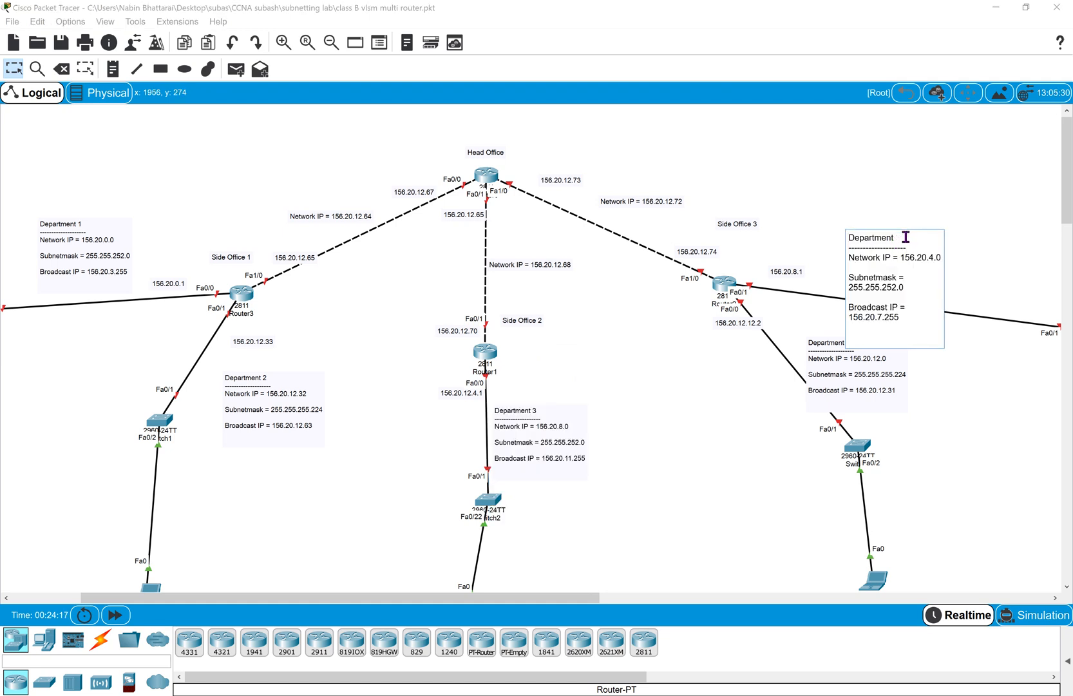
{"action": "left_click", "coordinate": [823, 187]}
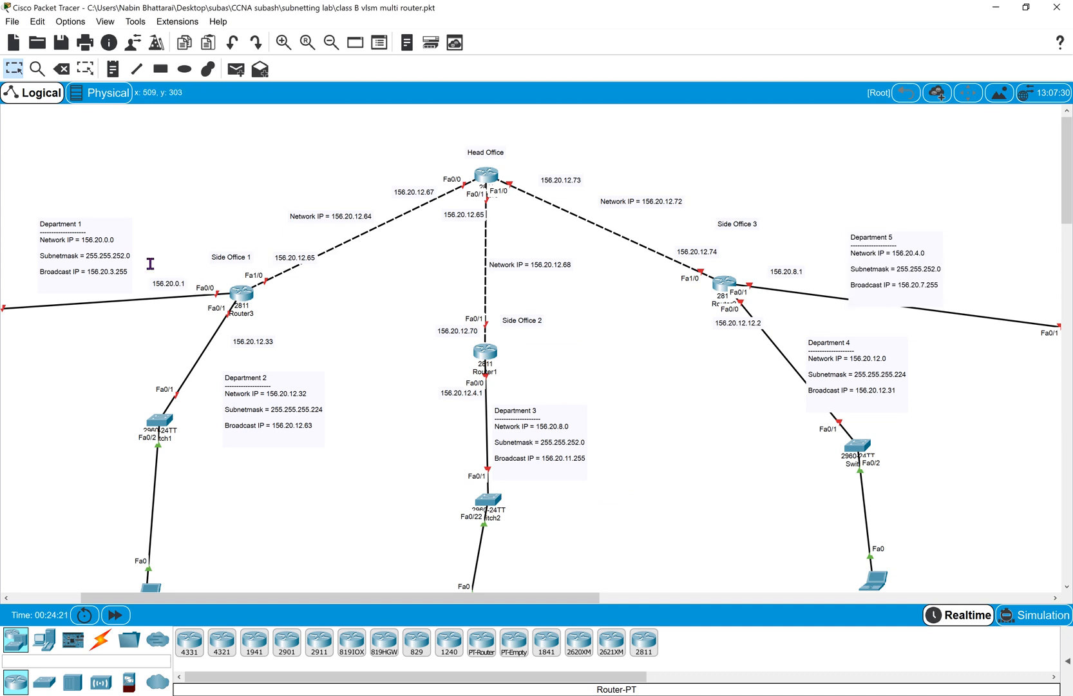
Fine-tune the positions of the Department 1, Department 3 and Department 5 notes beside their links.
{"action": "mouse_move", "coordinate": [74, 243]}
{"action": "left_mouse_down"}
{"action": "mouse_move", "coordinate": [89, 242]}
{"action": "mouse_move", "coordinate": [79, 238]}
{"action": "left_mouse_up"}
{"action": "left_click", "coordinate": [911, 248]}
{"action": "left_click_drag", "start_coordinate": [910, 248], "coordinate": [897, 235]}
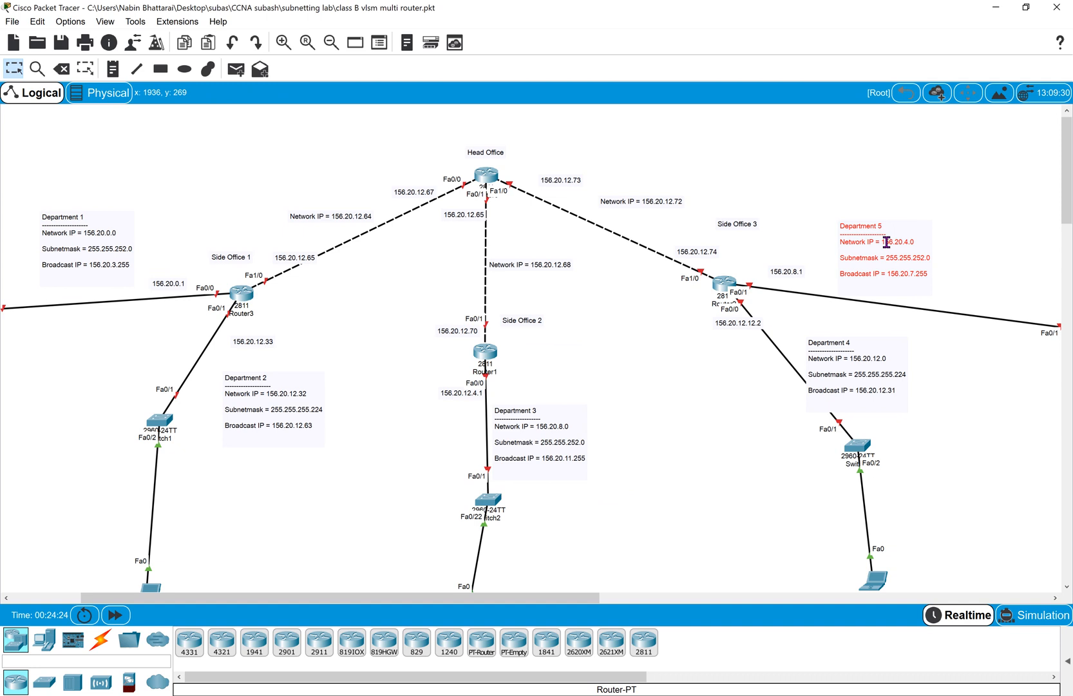
{"action": "left_click_drag", "start_coordinate": [531, 423], "coordinate": [538, 420]}
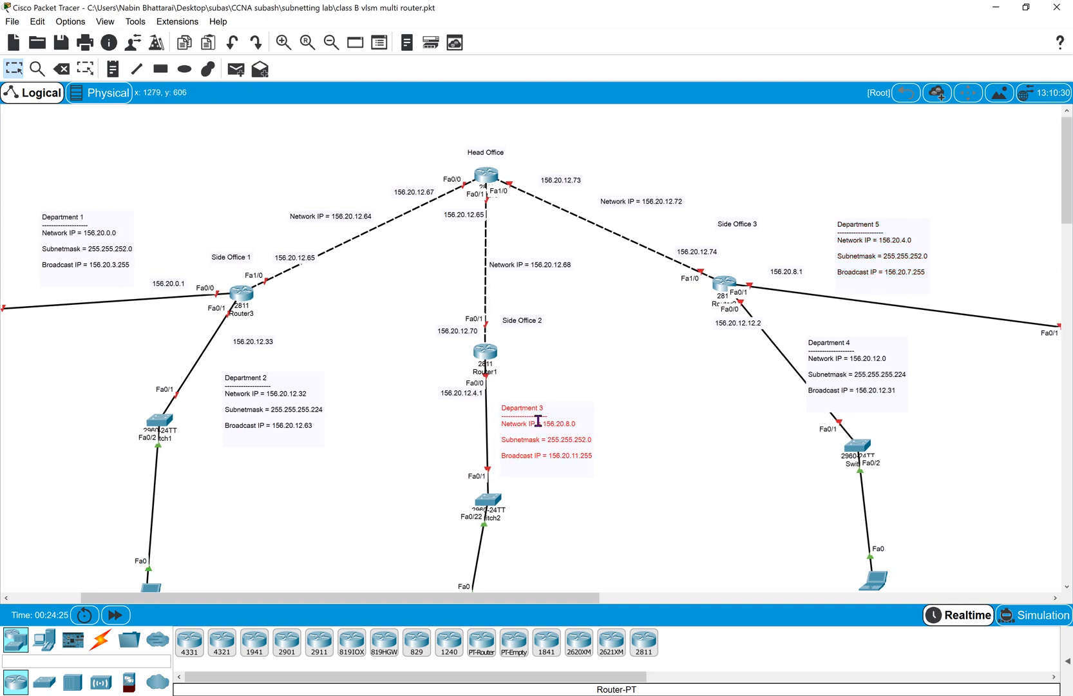
{"action": "left_click_drag", "start_coordinate": [100, 248], "coordinate": [86, 238]}
{"action": "left_click_drag", "start_coordinate": [546, 417], "coordinate": [549, 414]}
{"action": "left_click_drag", "start_coordinate": [867, 245], "coordinate": [866, 246]}
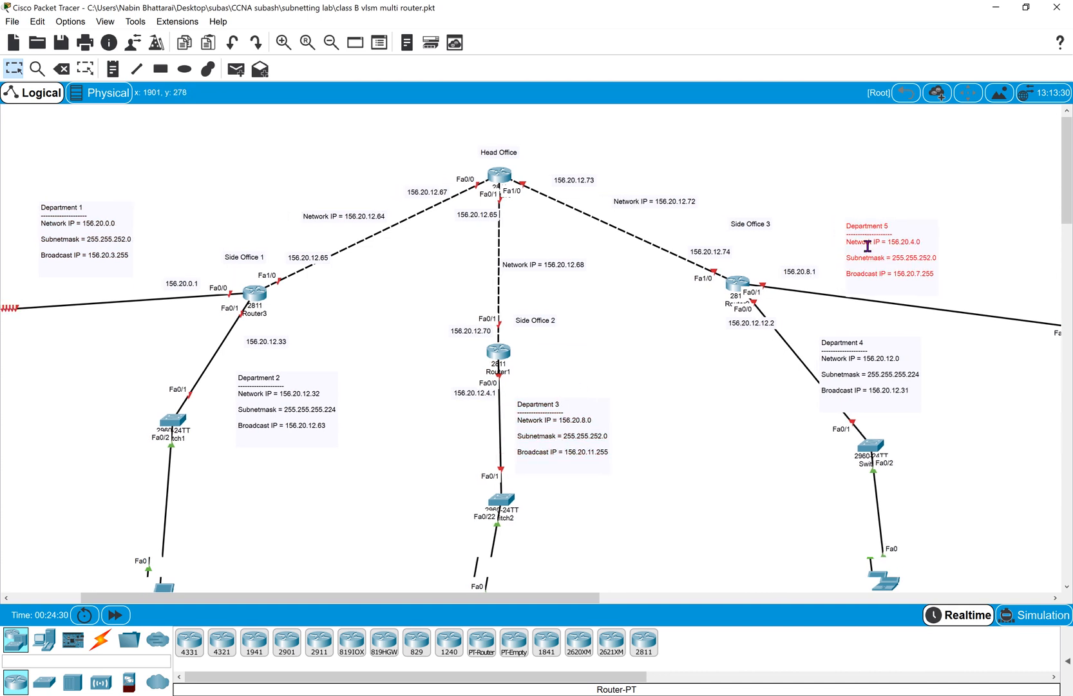
Swap the two gateway labels, placing 156.20.8.1 by Side Office 2's Fa0/0 and 156.20.12.4.1 by Side Office 3's Fa0/1.
{"action": "left_click", "coordinate": [462, 391]}
{"action": "mouse_move", "coordinate": [463, 391]}
{"action": "left_mouse_down"}
{"action": "mouse_move", "coordinate": [678, 288]}
{"action": "mouse_move", "coordinate": [783, 257]}
{"action": "mouse_move", "coordinate": [451, 400]}
{"action": "left_mouse_up"}
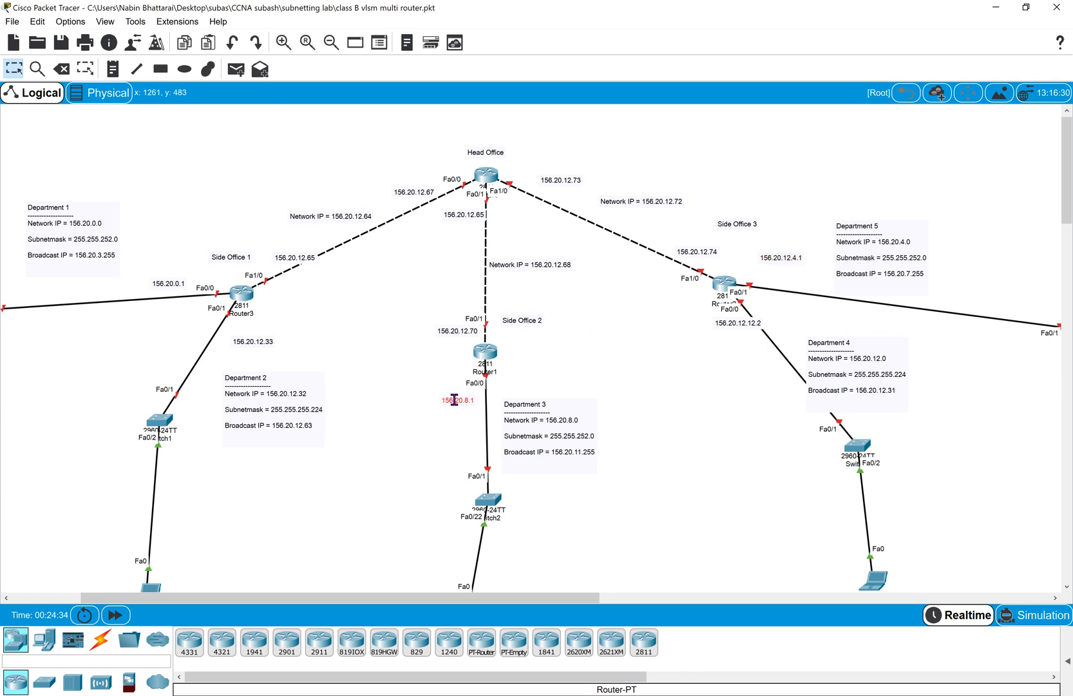
{"action": "left_click_drag", "start_coordinate": [779, 258], "coordinate": [773, 268]}
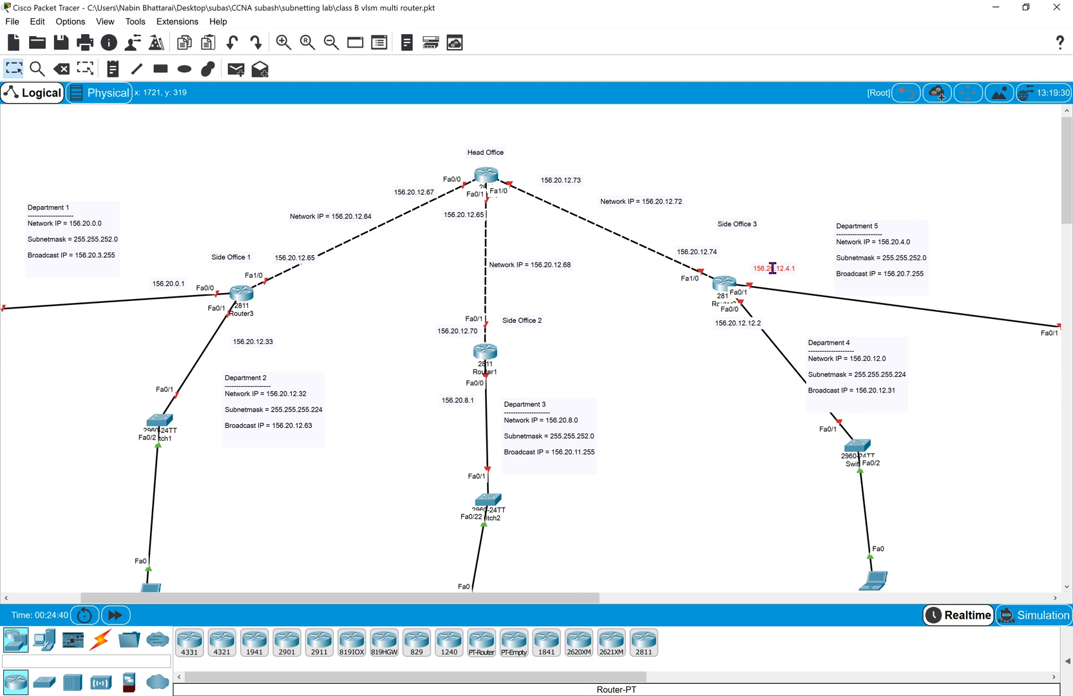
{"action": "left_click", "coordinate": [630, 321]}
Check the department notes across the topology and slightly reposition those of Departments 1, 5, 4 and 2.
{"action": "scroll", "coordinate": [393, 275], "scroll_direction": "left", "scroll_amount": 1}
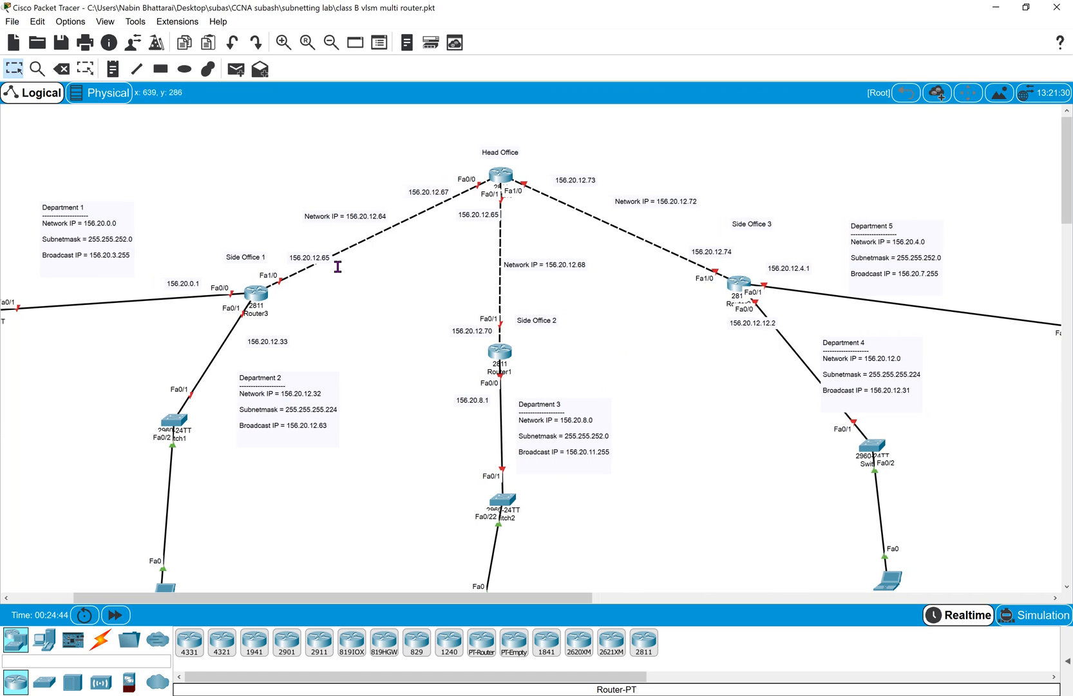
{"action": "left_click", "coordinate": [63, 226]}
{"action": "left_click_drag", "start_coordinate": [63, 225], "coordinate": [69, 227]}
{"action": "left_click", "coordinate": [872, 240]}
{"action": "left_click_drag", "start_coordinate": [872, 241], "coordinate": [871, 240]}
{"action": "left_click", "coordinate": [570, 433]}
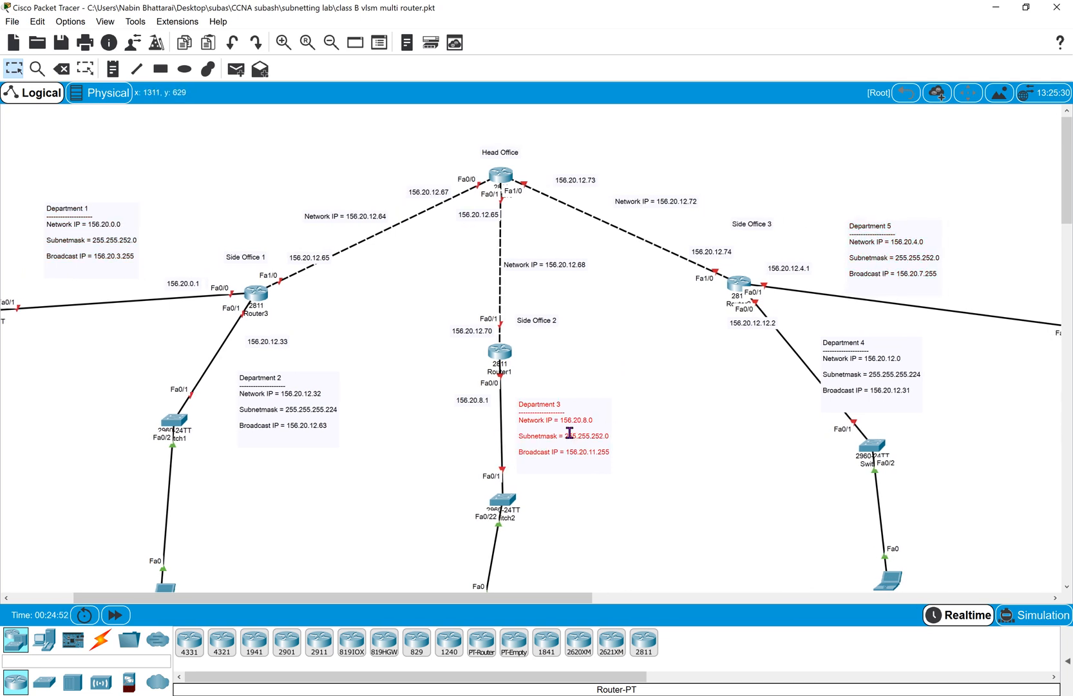
{"action": "left_click", "coordinate": [571, 433]}
{"action": "left_click", "coordinate": [864, 376]}
{"action": "left_click_drag", "start_coordinate": [864, 375], "coordinate": [868, 378]}
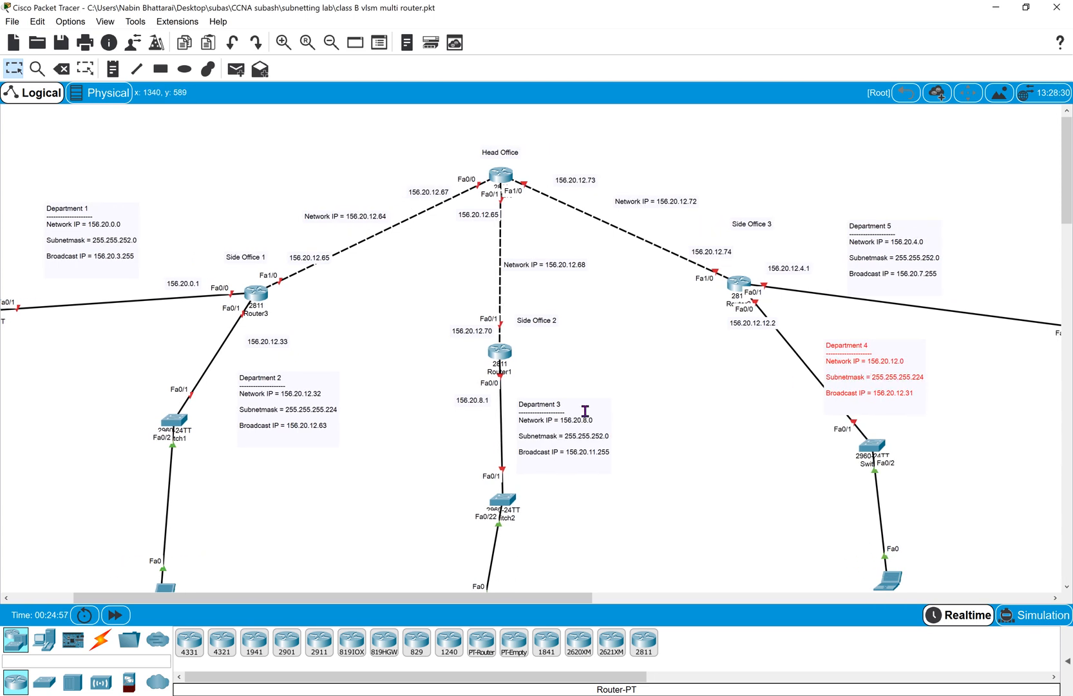
{"action": "left_click_drag", "start_coordinate": [274, 397], "coordinate": [270, 401]}
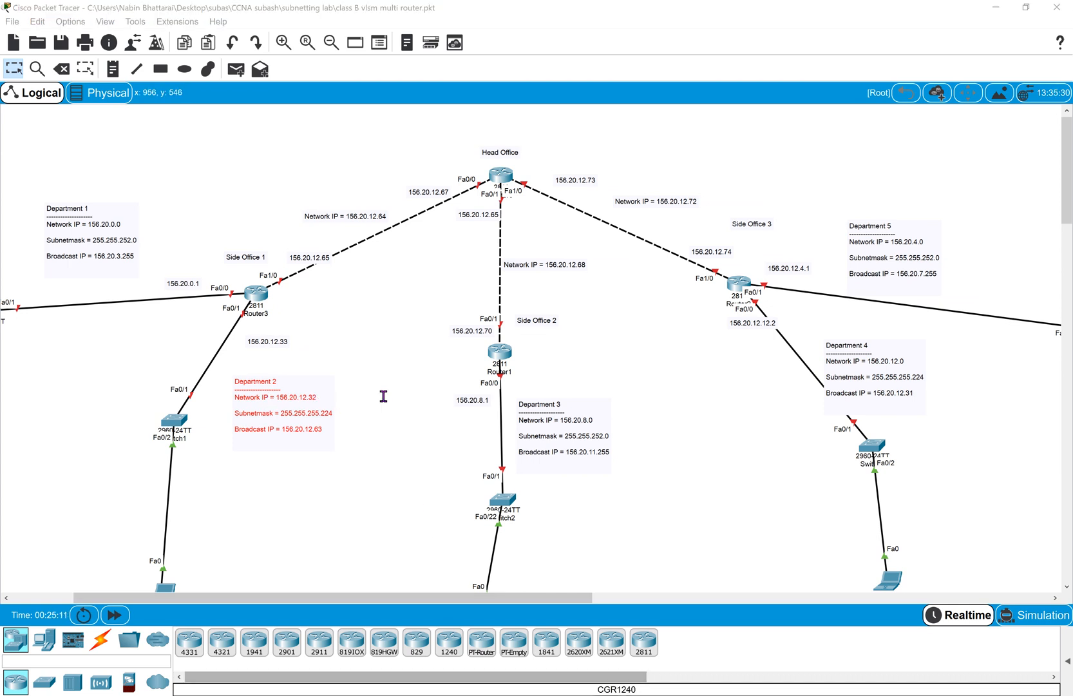
Open the command line of Router3 at Side Office 1 and enter privileged mode with enable.
{"action": "left_click", "coordinate": [283, 42]}
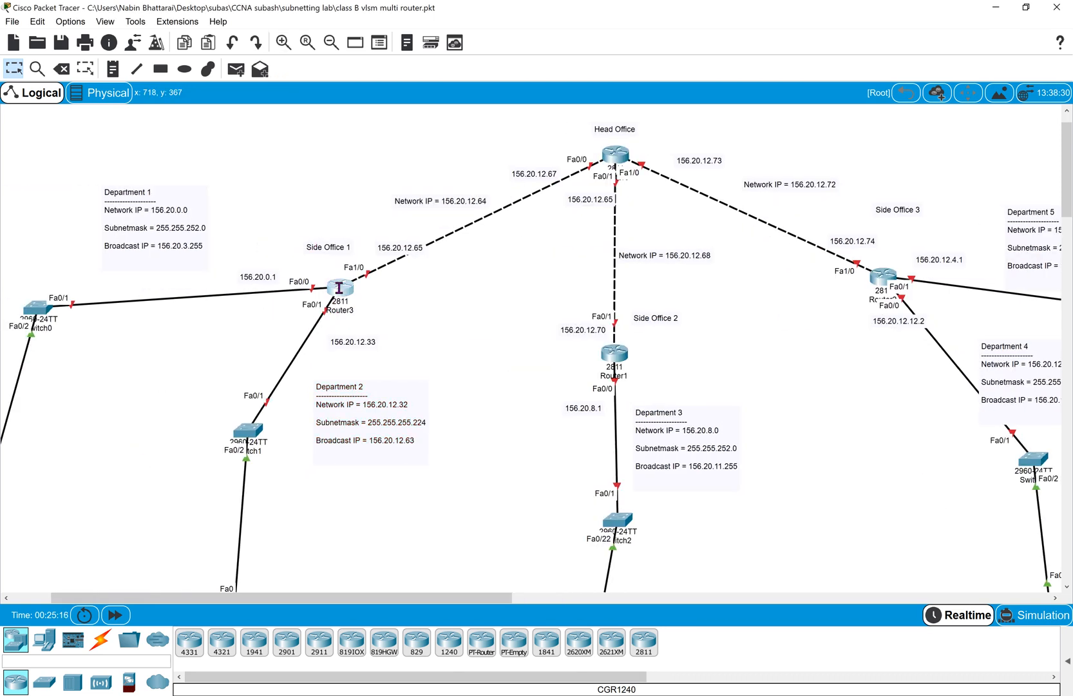
{"action": "left_click", "coordinate": [340, 288]}
{"action": "left_click", "coordinate": [460, 179]}
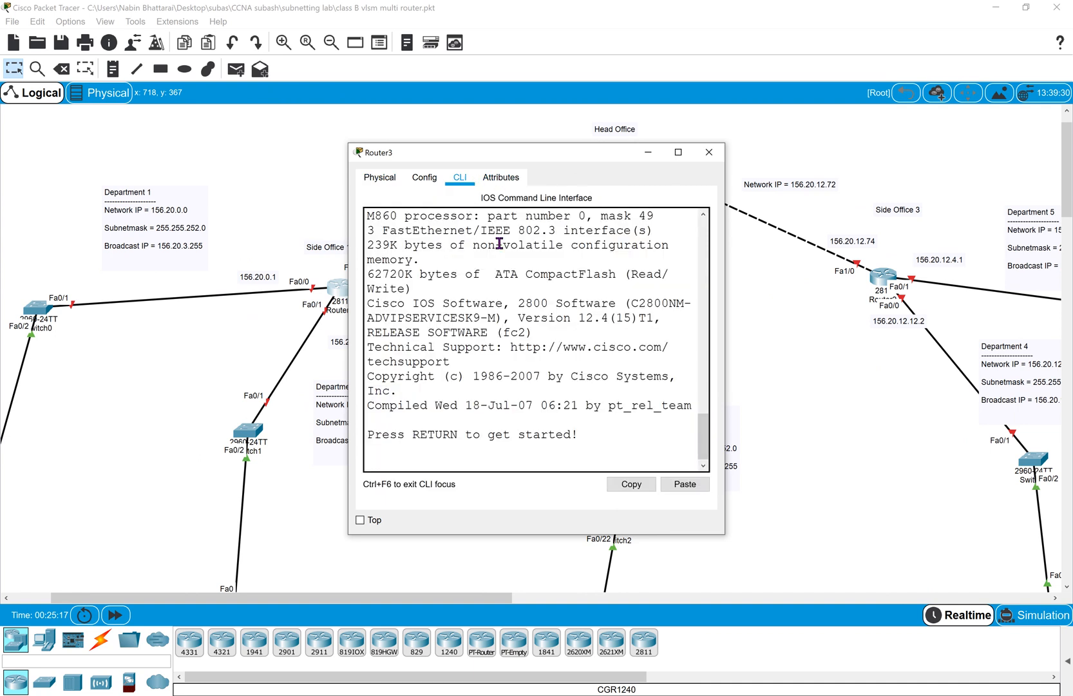
{"action": "left_click", "coordinate": [597, 443]}
{"action": "key", "text": "Return"}
{"action": "key", "text": "Return"}
{"action": "key", "text": "Return"}
{"action": "key", "text": "Return"}
{"action": "type", "text": "enab"}
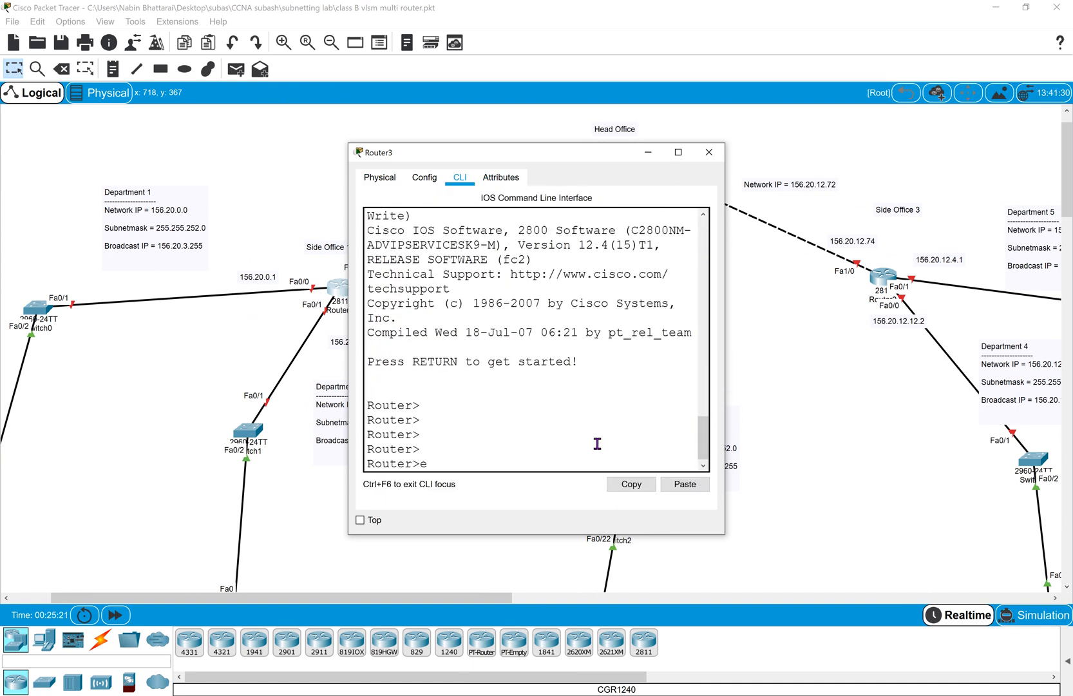
{"action": "key", "text": "Tab"}
{"action": "key", "text": "Return"}
{"action": "key", "text": "Return"}
{"action": "key", "text": "Return"}
{"action": "key", "text": "Return"}
Enter global configuration mode on Router3 with configure terminal and tile its window beside the topology.
{"action": "type", "text": "conf"}
{"action": "key", "text": "Tab"}
{"action": "type", "text": "ter"}
{"action": "key", "text": "Tab"}
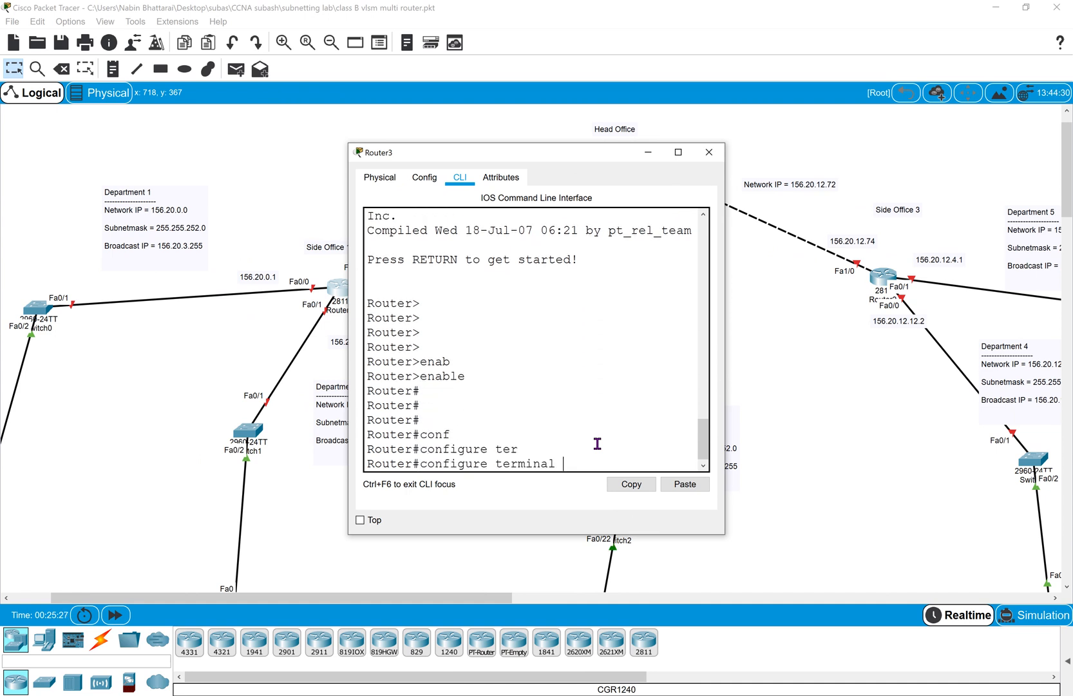
{"action": "key", "text": "Return"}
{"action": "key", "text": "Return"}
{"action": "key", "text": "Return"}
{"action": "key", "text": "super+Right"}
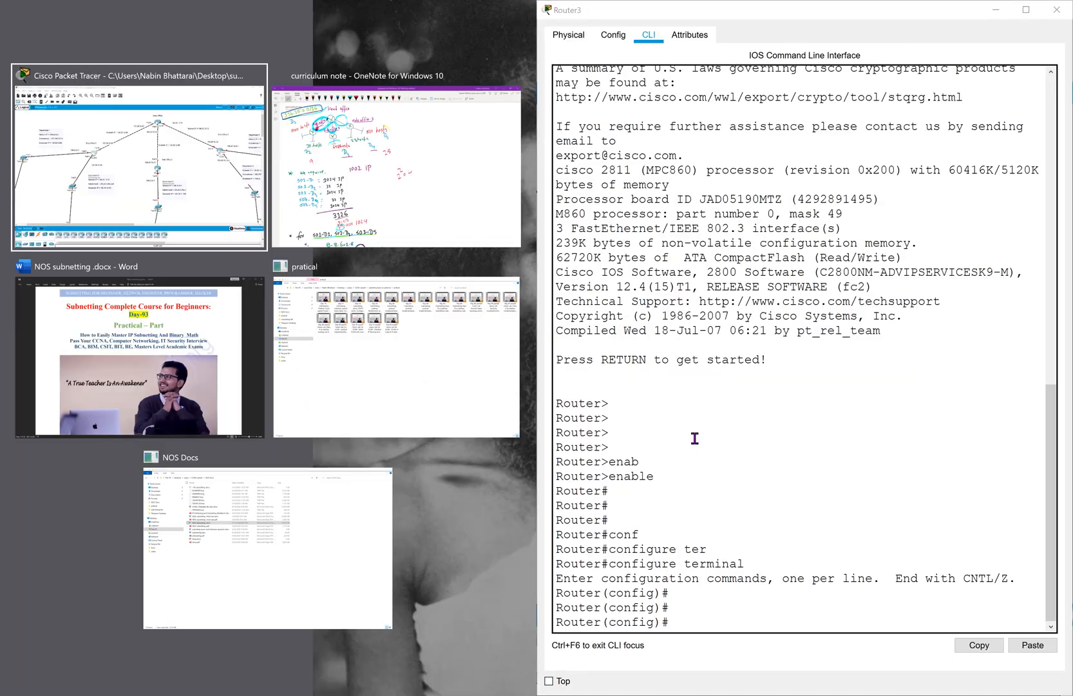
{"action": "left_click", "coordinate": [707, 444]}
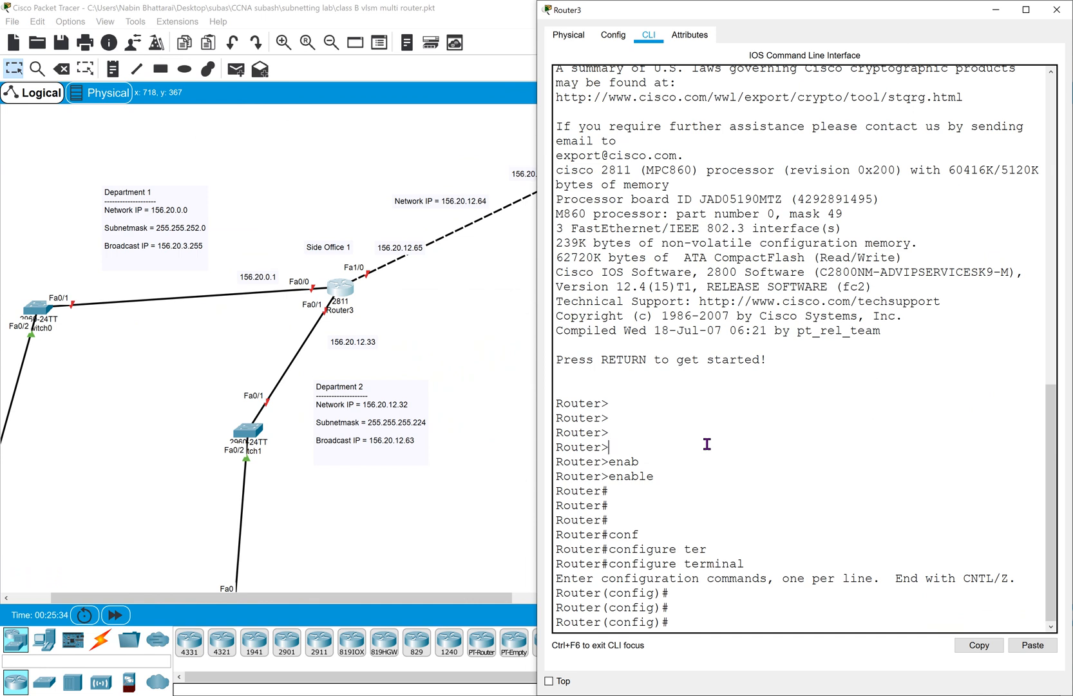
Enter interface configuration mode for fastEthernet 0/0 on Router3.
{"action": "type", "text": "i"}
{"action": "key", "text": "BackSpace"}
{"action": "type", "text": "inter"}
{"action": "key", "text": "Tab"}
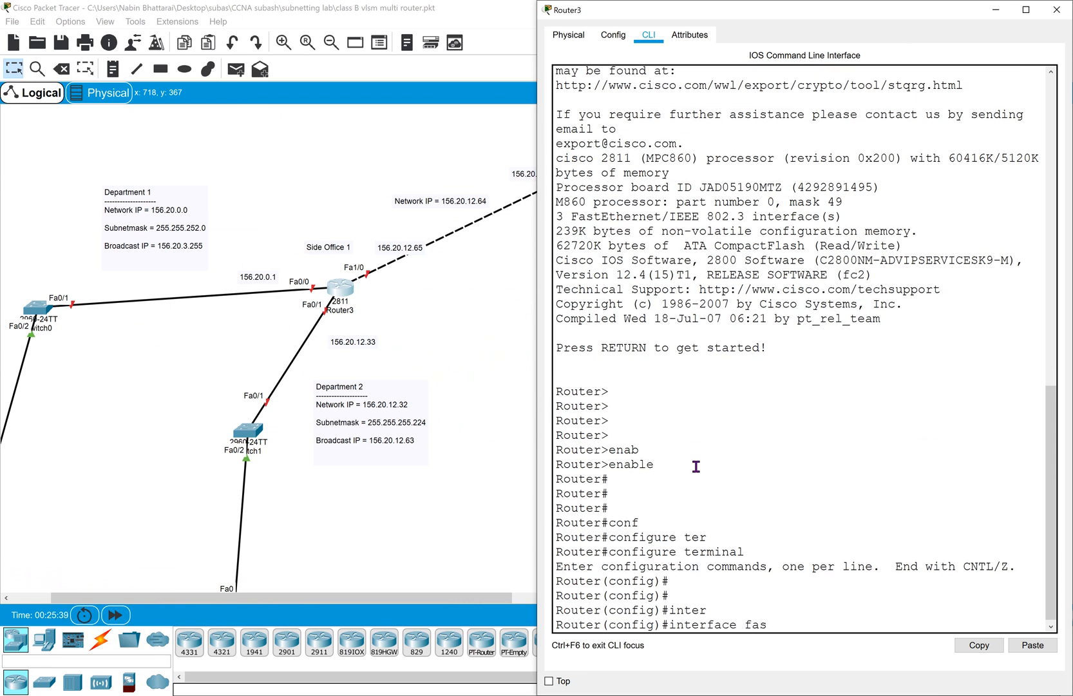
{"action": "type", "text": "fas"}
{"action": "key", "text": "Tab"}
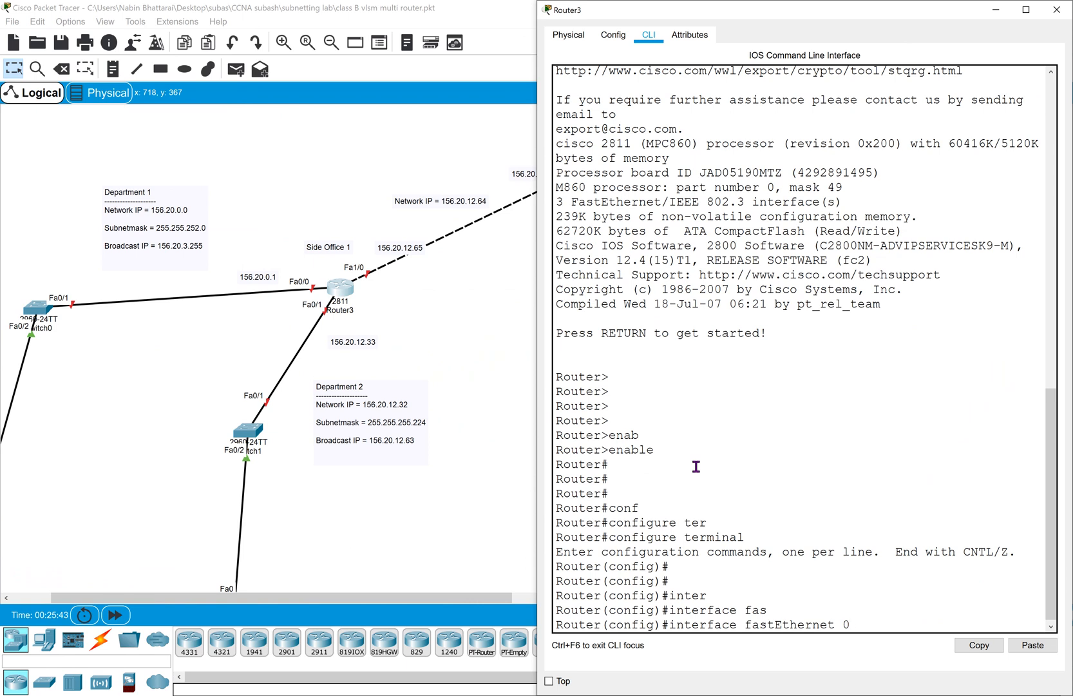
{"action": "key", "text": "Return"}
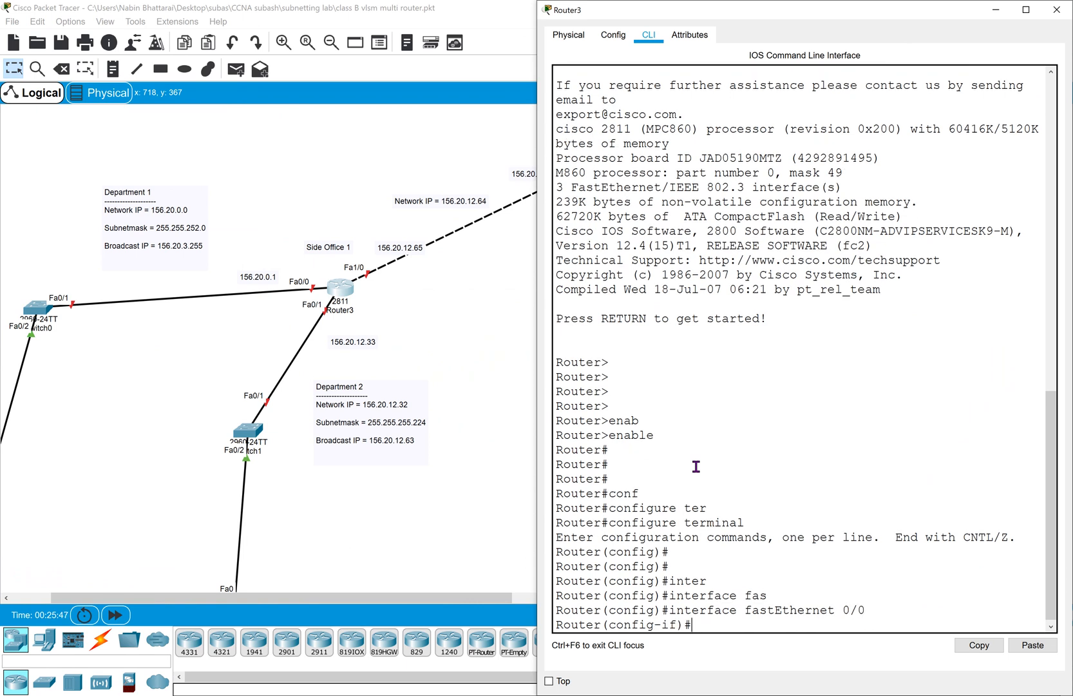
Start the ip address command with 156.20.0.1 for FastEthernet 0/0 and query the command help for its next argument.
{"action": "left_click_drag", "start_coordinate": [670, 610], "coordinate": [875, 608]}
{"action": "left_click", "coordinate": [803, 626]}
{"action": "type", "text": "ip add"}
{"action": "key", "text": "Tab"}
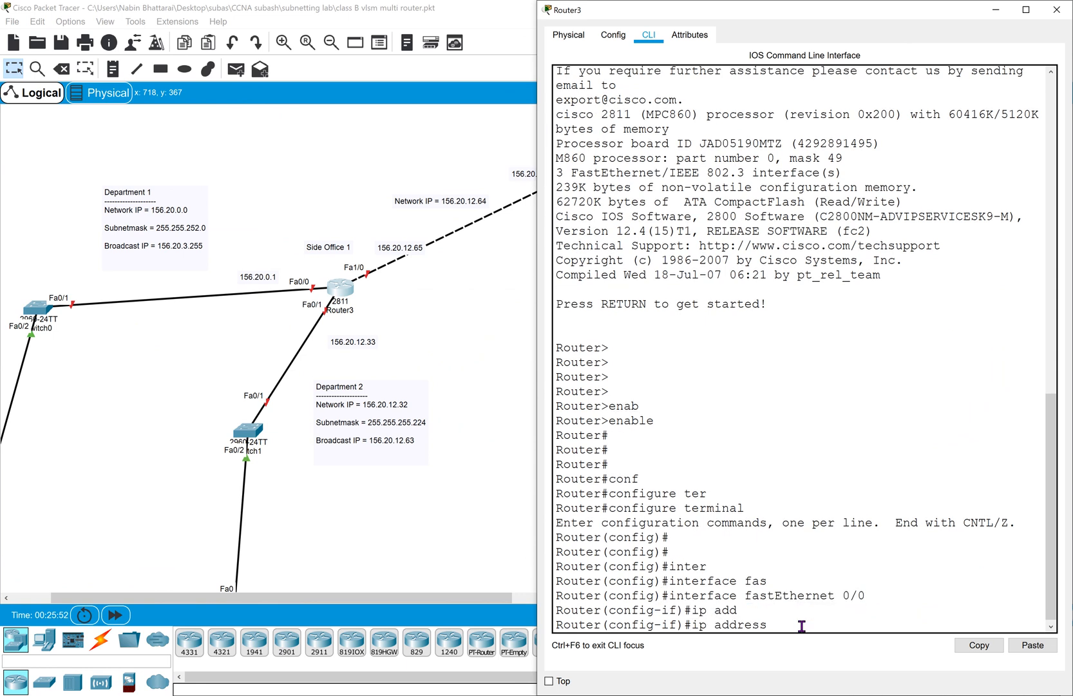
{"action": "type", "text": "156.20.0.1"}
{"action": "type", "text": "?"}
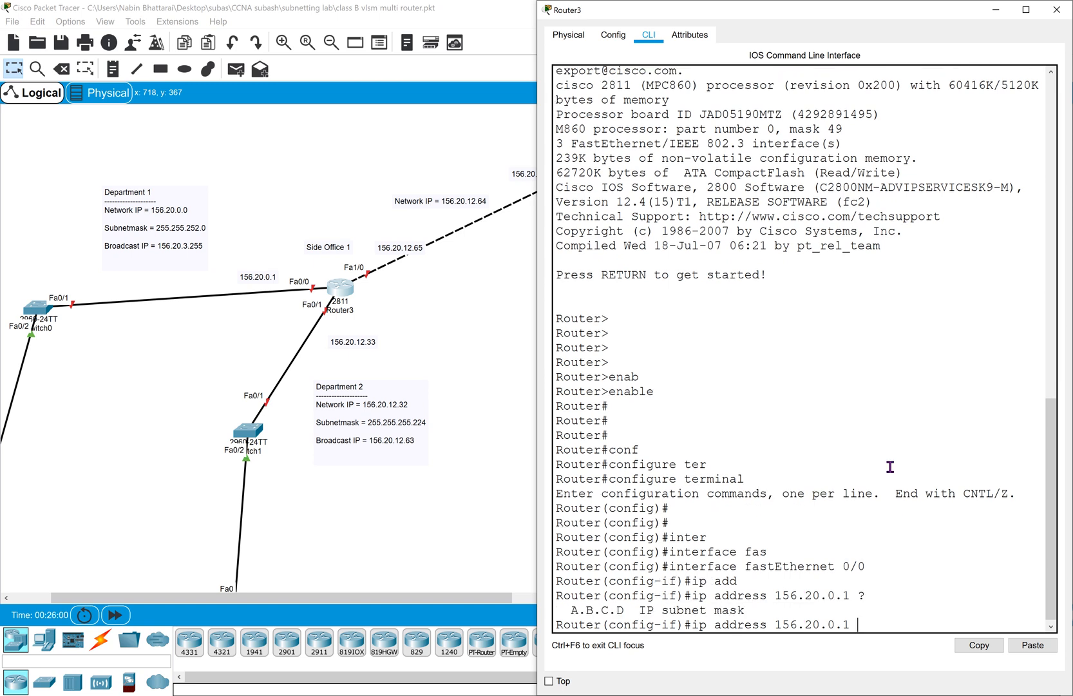
{"action": "left_click_drag", "start_coordinate": [749, 611], "coordinate": [572, 611]}
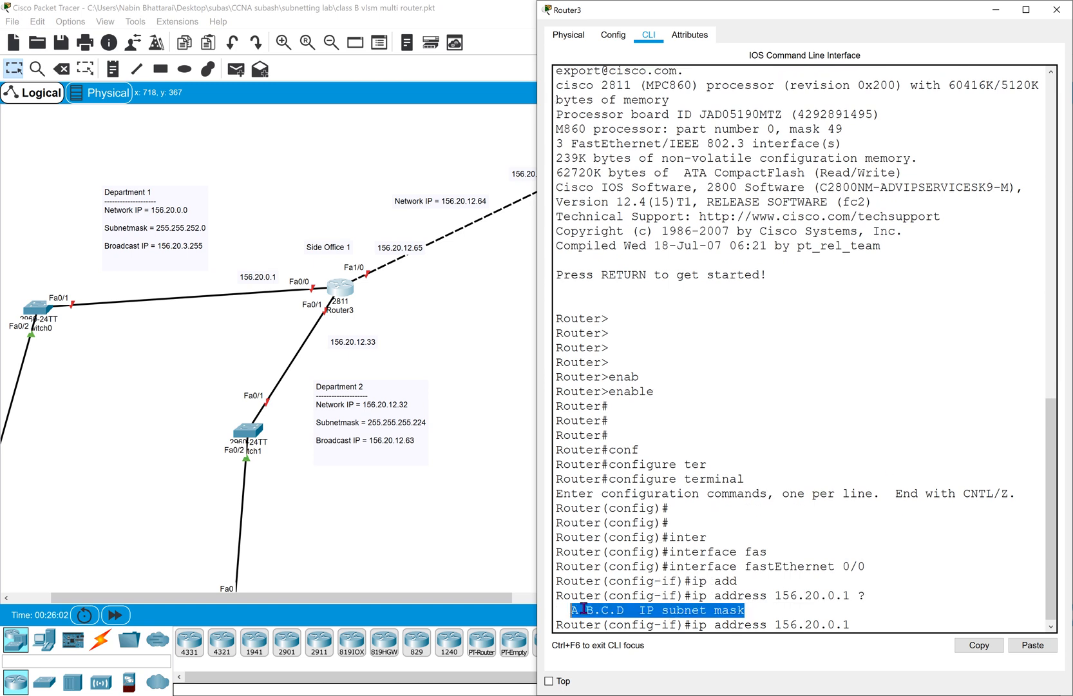
{"action": "left_click", "coordinate": [853, 613]}
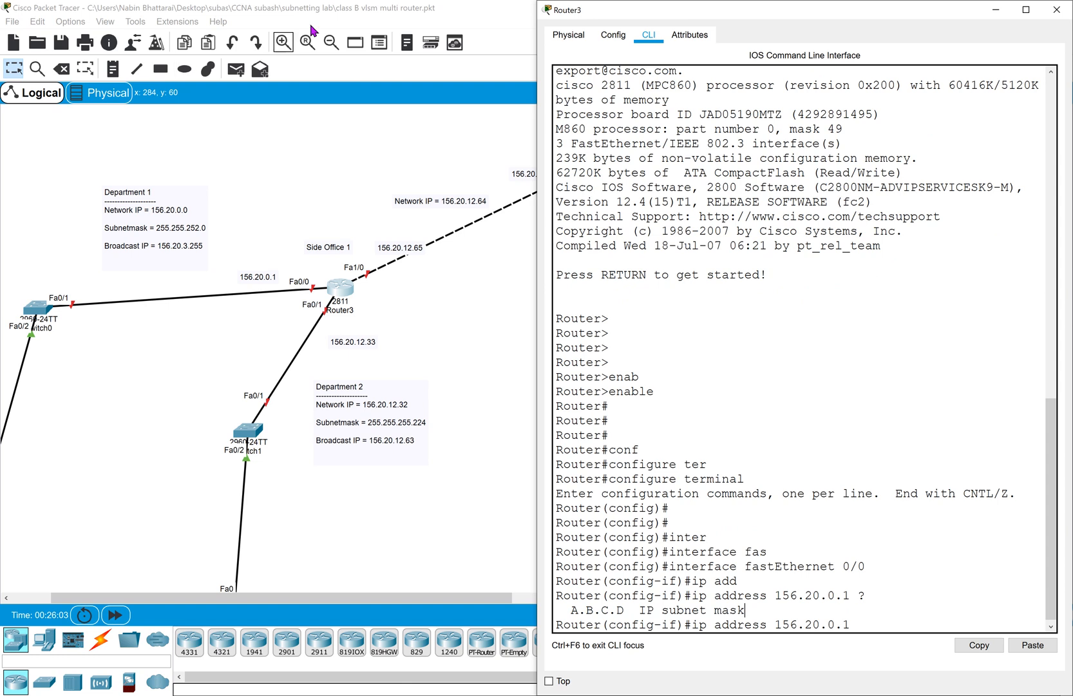
Enlarge the topology around Side Office 1 and tile the main window side by side with Router3's command line.
{"action": "left_click", "coordinate": [287, 40]}
{"action": "left_click", "coordinate": [287, 40]}
{"action": "scroll", "coordinate": [70, 146], "scroll_direction": "left", "scroll_amount": 2}
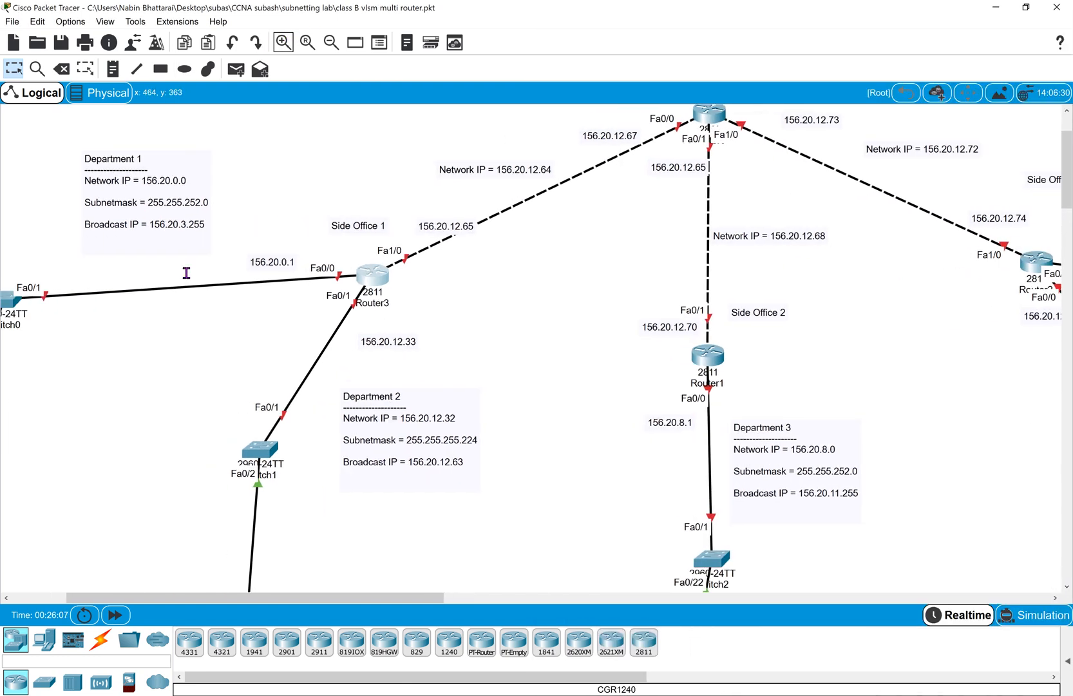
{"action": "key", "text": "super+Left"}
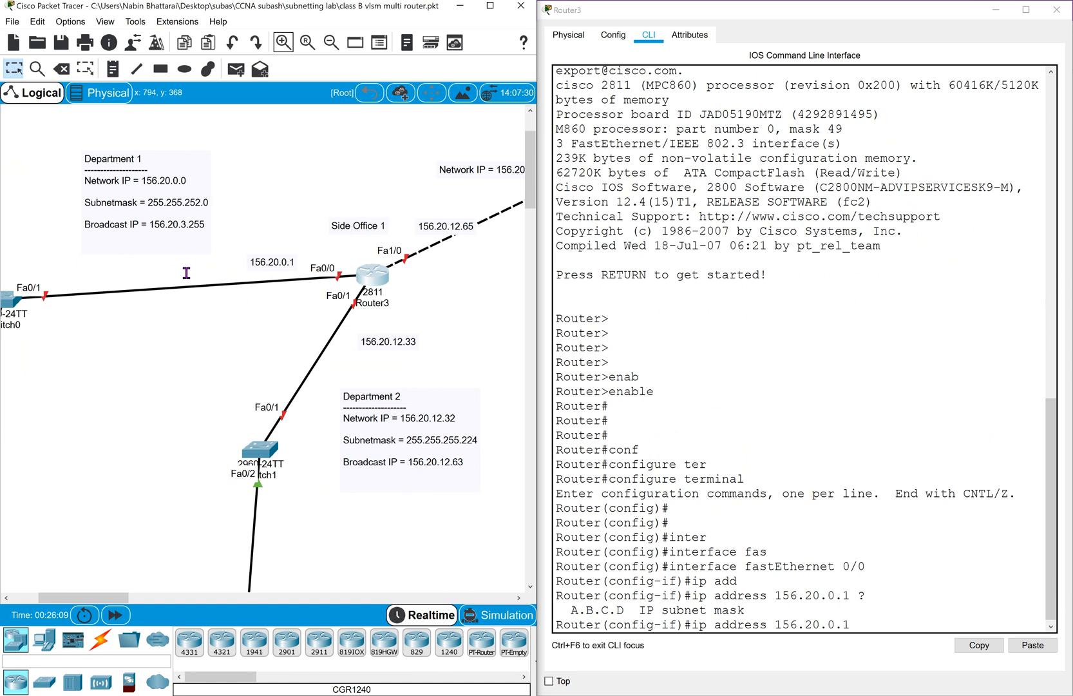
{"action": "left_click", "coordinate": [714, 327]}
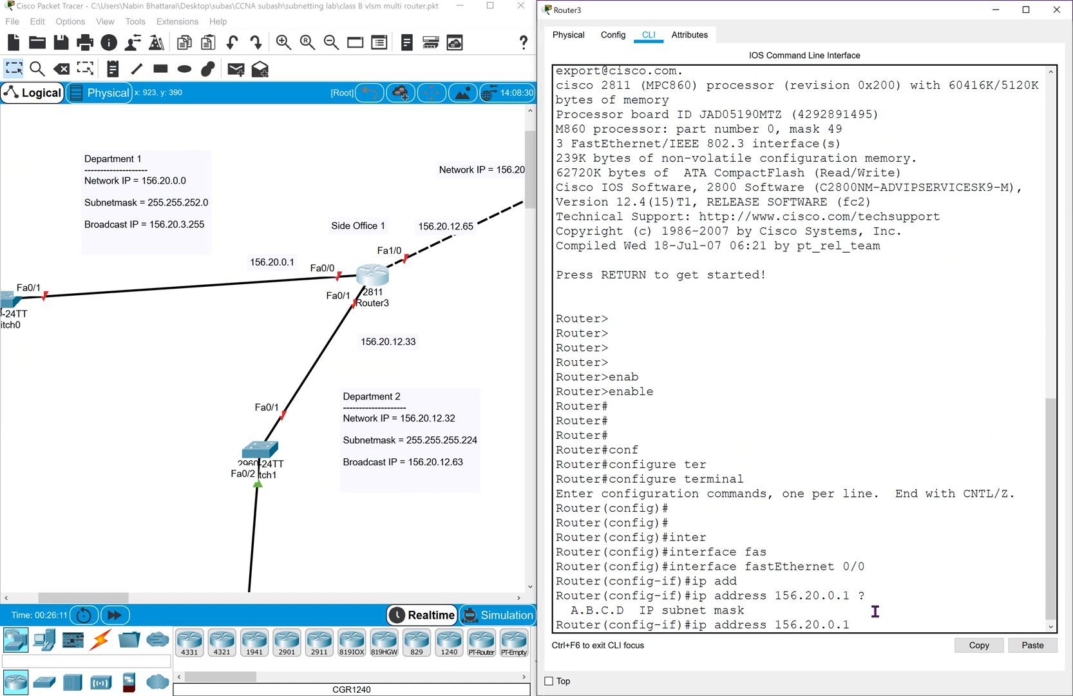
Complete FastEthernet 0/0's address command with subnet mask 255.255.252.0, query the remaining options, and run it.
{"action": "left_click_drag", "start_coordinate": [859, 624], "coordinate": [882, 623]}
{"action": "type", "text": "255.255.2"}
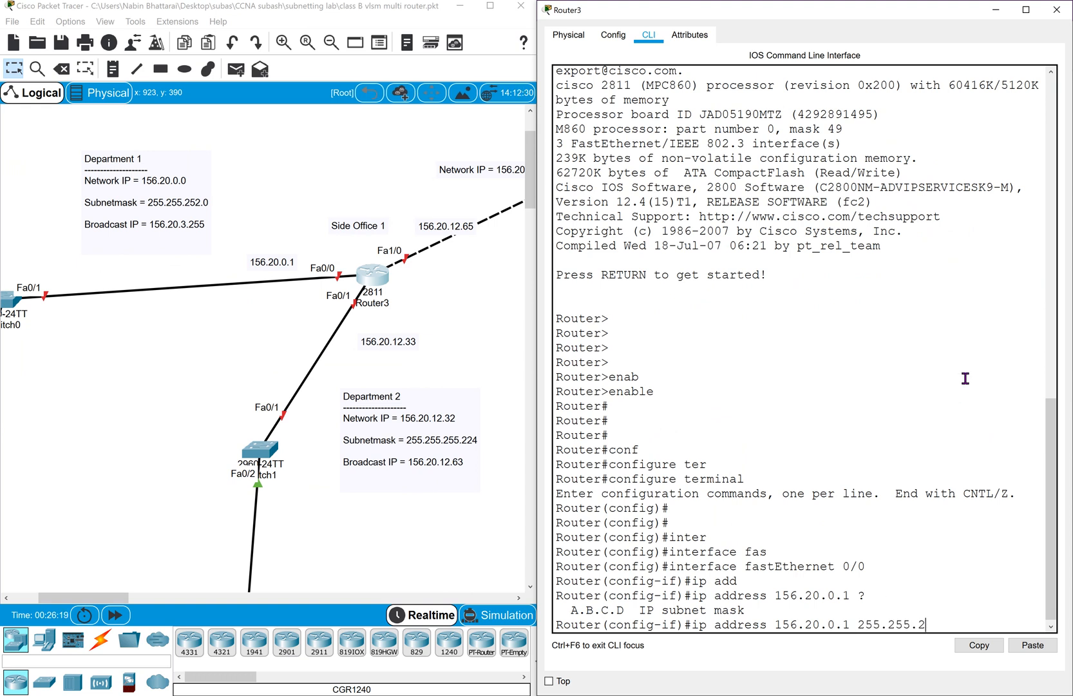
{"action": "type", "text": "52.0 ?"}
{"action": "key", "text": "Return"}
{"action": "key", "text": "Return"}
{"action": "key", "text": "Return"}
{"action": "key", "text": "Return"}
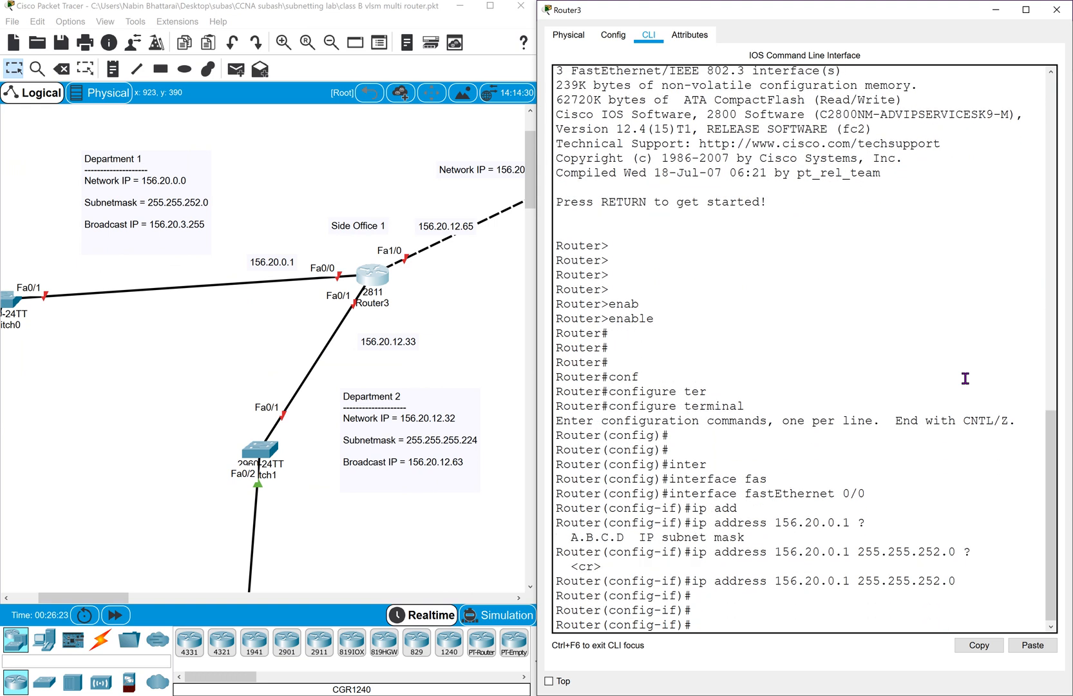
Bring up Router3's FastEthernet 0/0 interface with no shutdown.
{"action": "type", "text": "no shu"}
{"action": "key", "text": "Tab"}
{"action": "key", "text": "Return"}
{"action": "key", "text": "Return"}
{"action": "key", "text": "Return"}
{"action": "key", "text": "Return"}
{"action": "key", "text": "Return"}
{"action": "key", "text": "Return"}
{"action": "key", "text": "Return"}
{"action": "key", "text": "Return"}
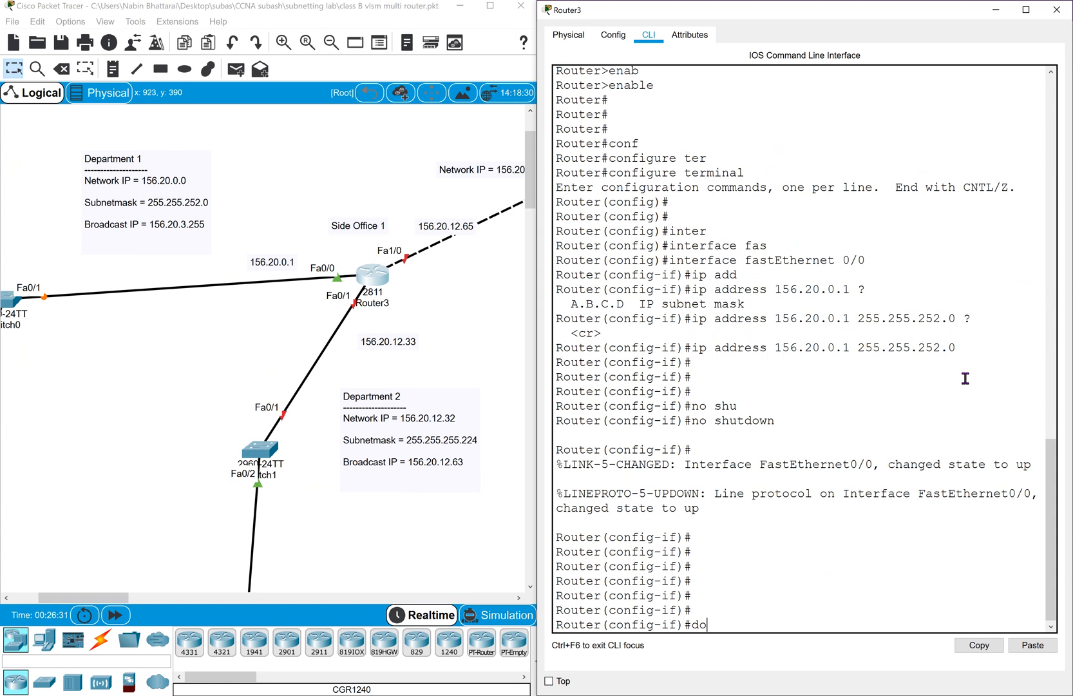
Save Router3's configuration from interface configuration mode with the do write command.
{"action": "type", "text": "write"}
{"action": "key", "text": "Return"}
{"action": "type", "text": "do"}
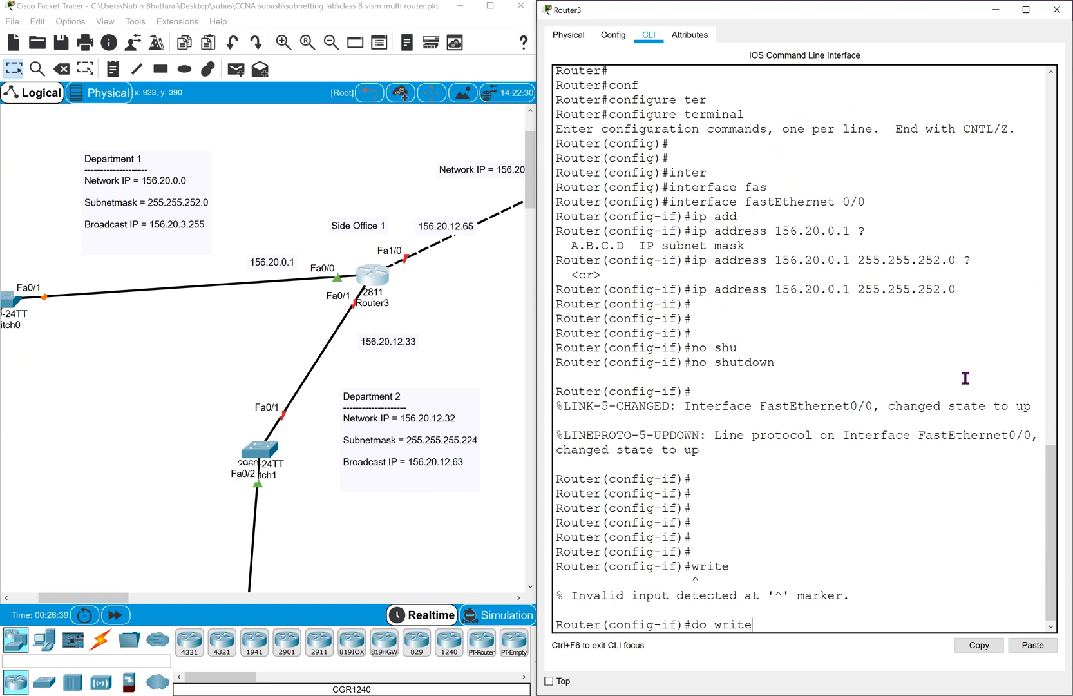
{"action": "key", "text": "Return"}
{"action": "key", "text": "Return"}
{"action": "key", "text": "Return"}
{"action": "key", "text": "Return"}
{"action": "key", "text": "Return"}
{"action": "key", "text": "Return"}
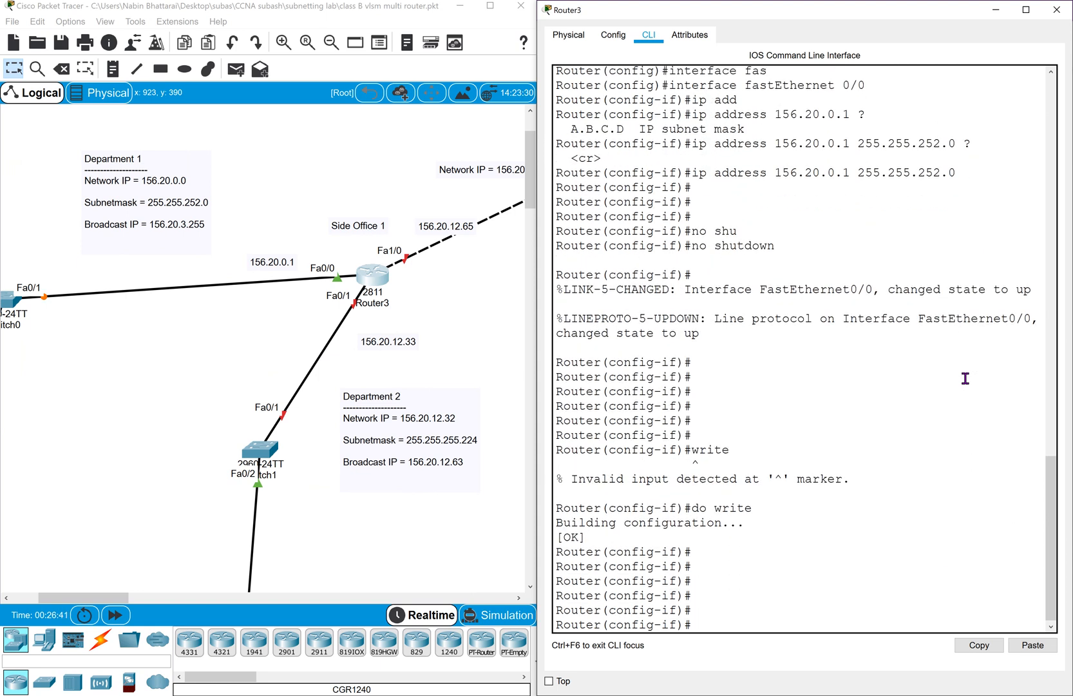
Exit FastEthernet 0/0's interface mode to return Router3 to global configuration mode.
{"action": "type", "text": "do sho"}
{"action": "key", "text": "BackSpace"}
{"action": "key", "text": "BackSpace"}
{"action": "key", "text": "BackSpace"}
{"action": "key", "text": "BackSpace"}
{"action": "type", "text": "exit"}
{"action": "key", "text": "Return"}
{"action": "key", "text": "Return"}
{"action": "key", "text": "Return"}
{"action": "key", "text": "Return"}
{"action": "key", "text": "Return"}
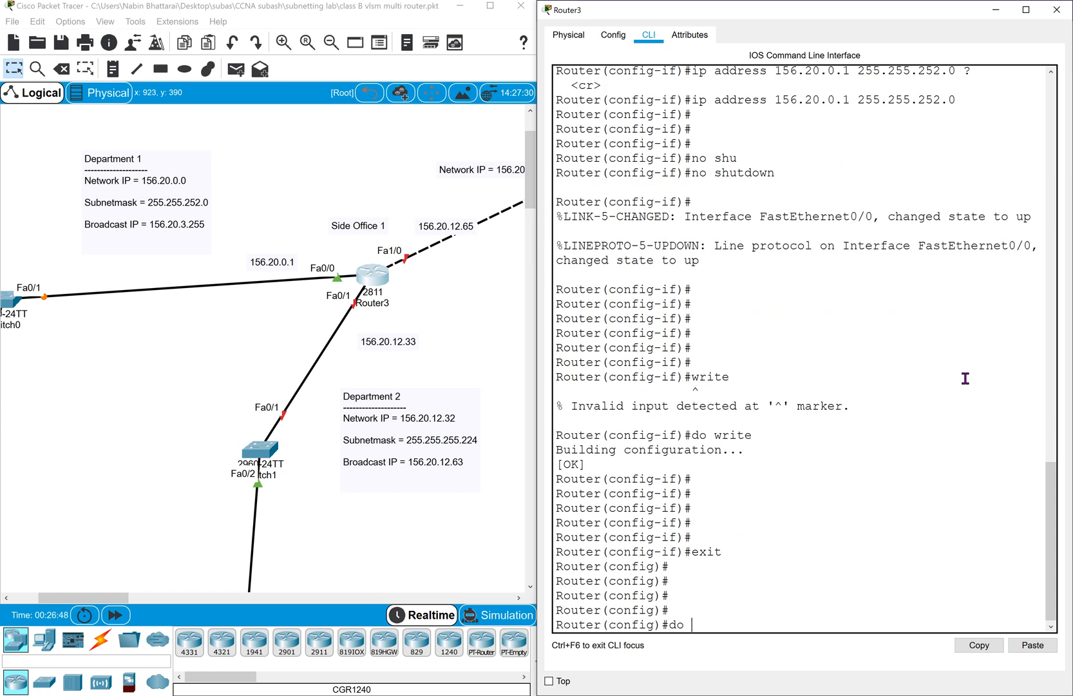
Display Router3's recent commands with do show history.
{"action": "type", "text": "do show history"}
{"action": "key", "text": "Left"}
{"action": "key", "text": "Left"}
{"action": "key", "text": "Left"}
{"action": "key", "text": "Left"}
{"action": "type", "text": "s"}
{"action": "key", "text": "Return"}
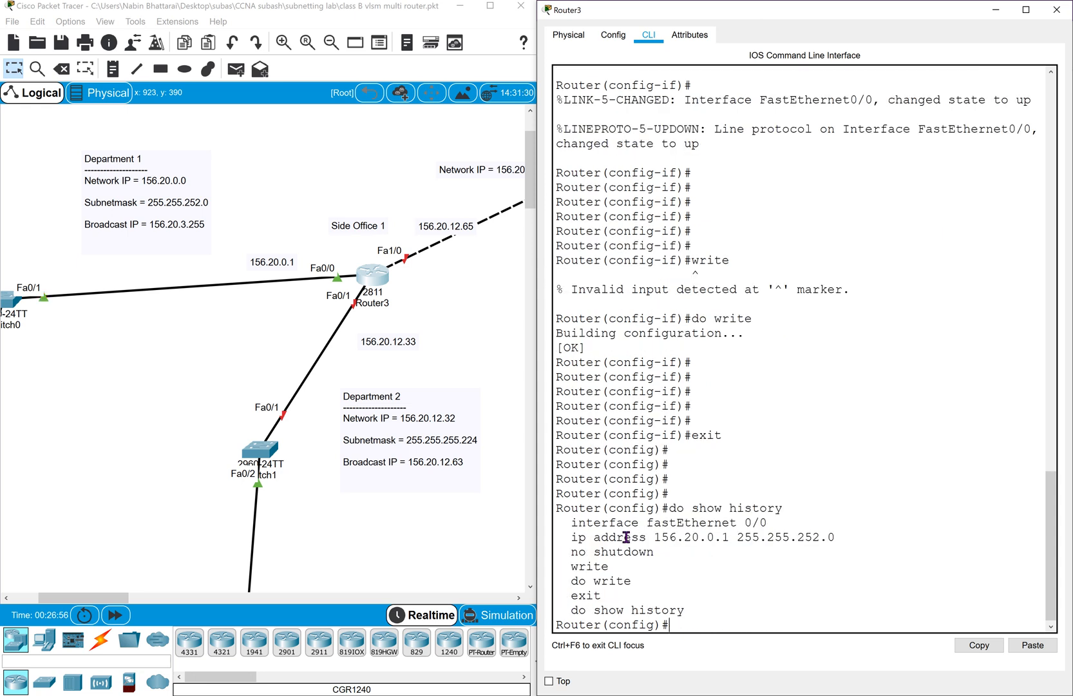
Copy the history lines from interface fastEthernet 0/0 through exit and paste them into a new Notepad document.
{"action": "left_click_drag", "start_coordinate": [572, 523], "coordinate": [644, 591]}
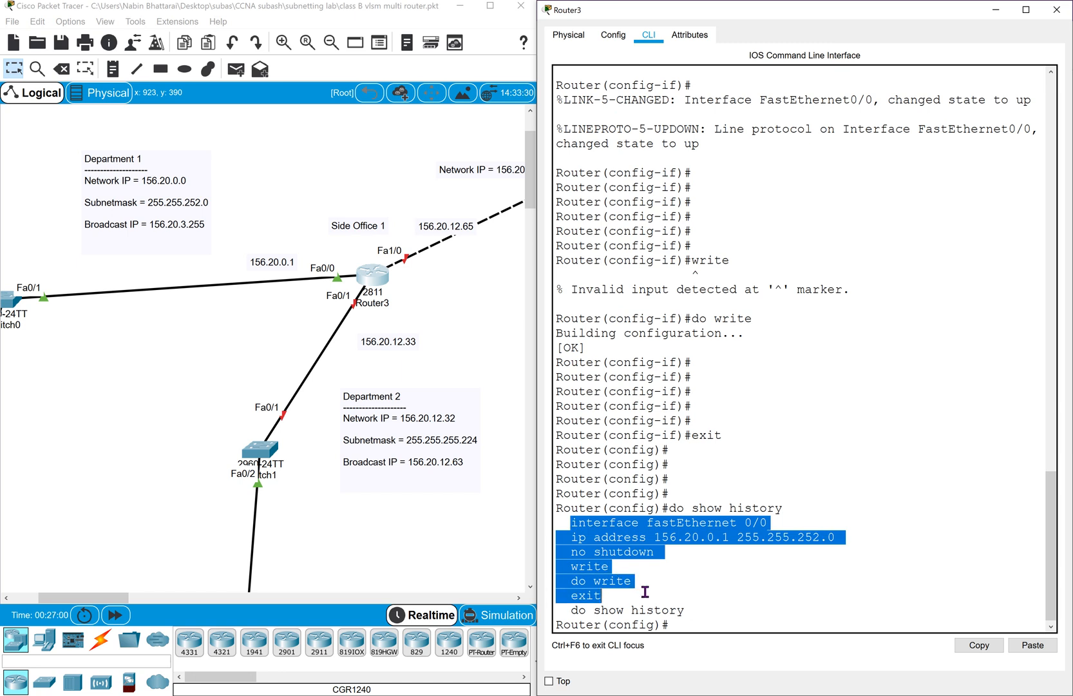
{"action": "left_click", "coordinate": [979, 645]}
{"action": "left_click", "coordinate": [471, 302]}
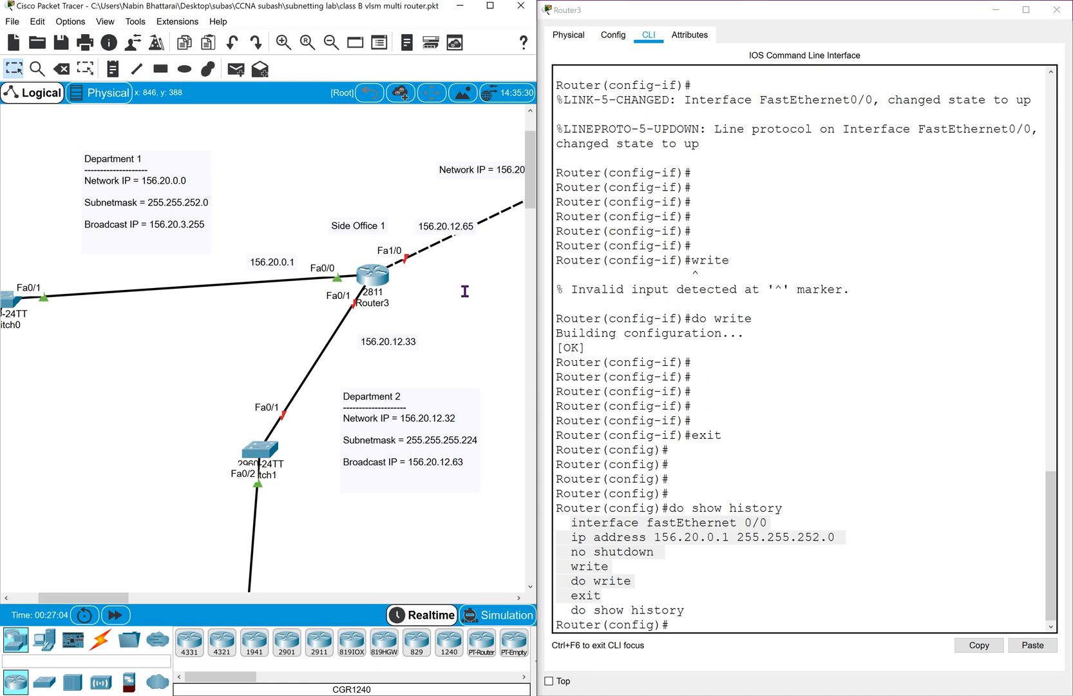
{"action": "scroll", "coordinate": [464, 292], "scroll_direction": "right", "scroll_amount": 10}
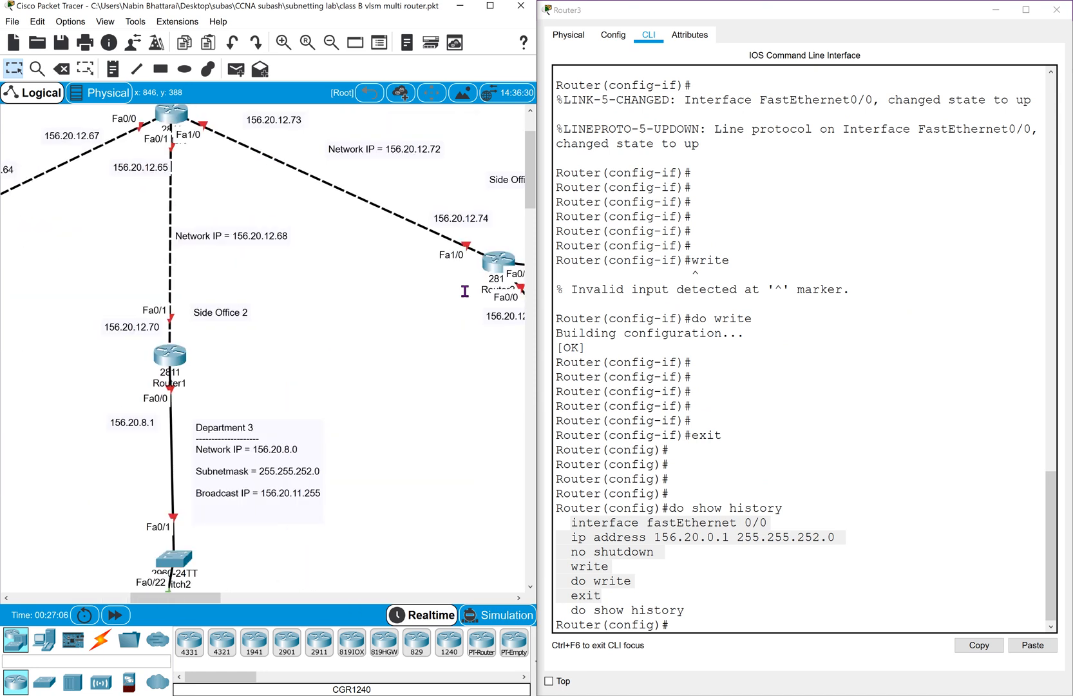
{"action": "scroll", "coordinate": [115, 223], "scroll_direction": "left", "scroll_amount": 10}
{"action": "scroll", "coordinate": [116, 223], "scroll_direction": "left", "scroll_amount": 5}
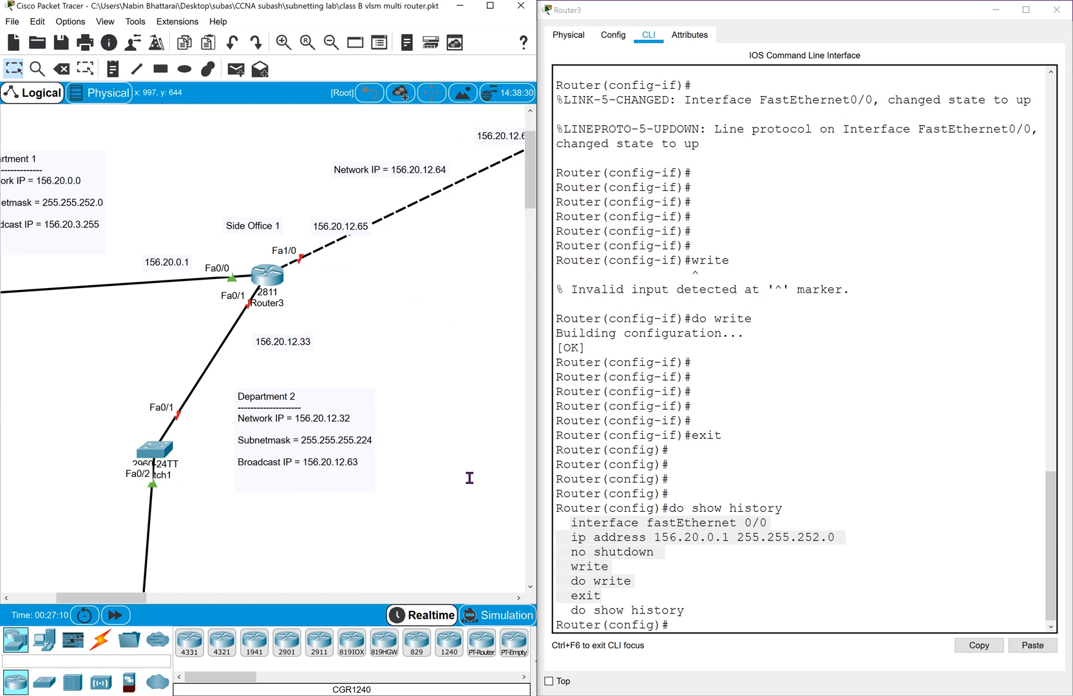
{"action": "key", "text": "super+r"}
{"action": "key", "text": "Return"}
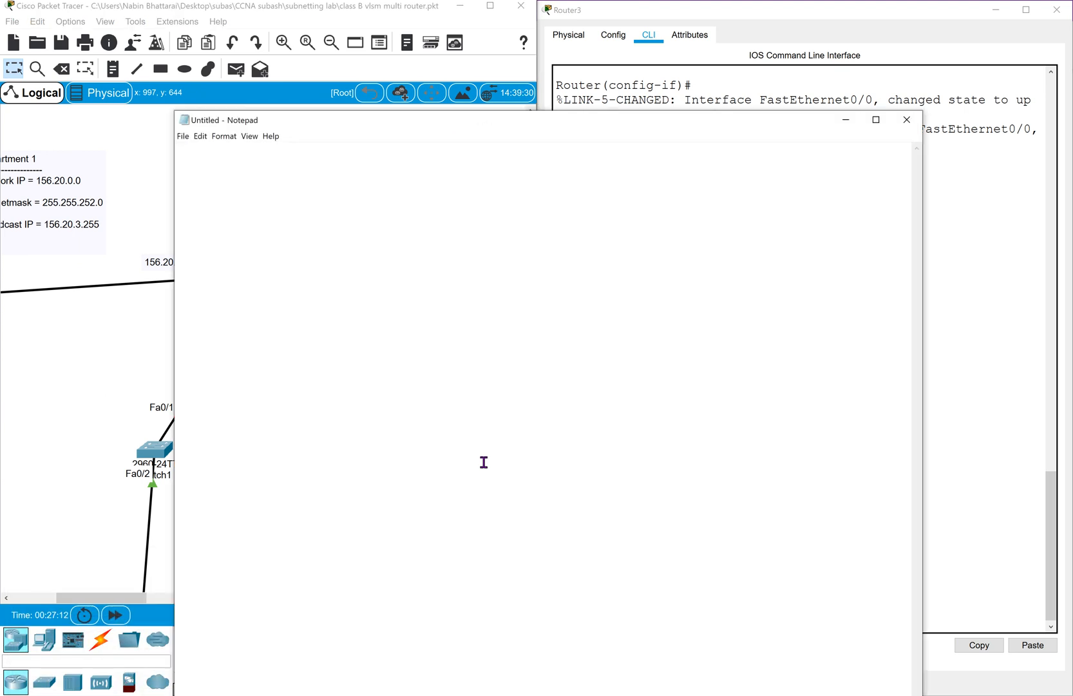
{"action": "key", "text": "ctrl+v"}
Tile the Notepad window side by side with the main Packet Tracer topology window.
{"action": "left_click_drag", "start_coordinate": [450, 120], "coordinate": [682, 173]}
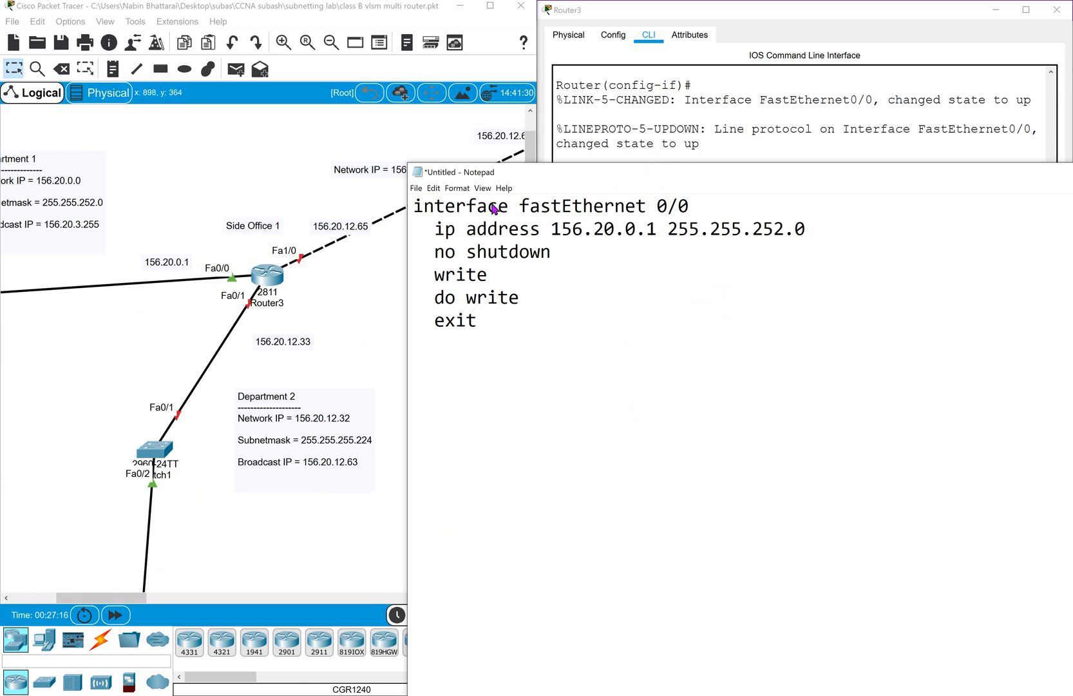
{"action": "left_click_drag", "start_coordinate": [501, 179], "coordinate": [1072, 183]}
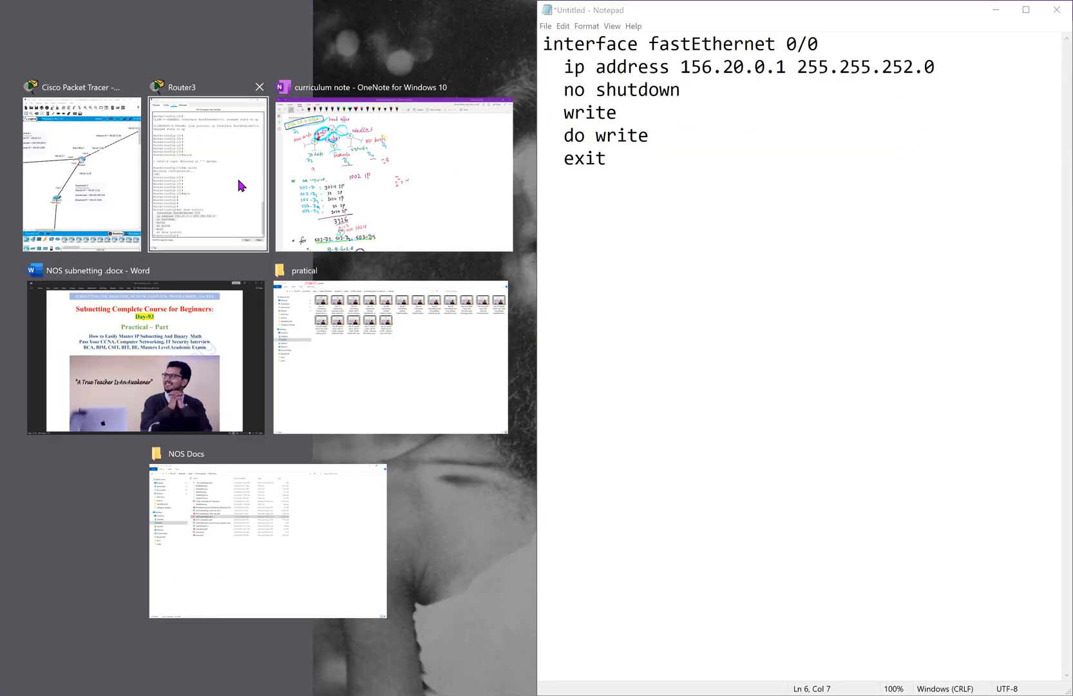
{"action": "left_click", "coordinate": [135, 193]}
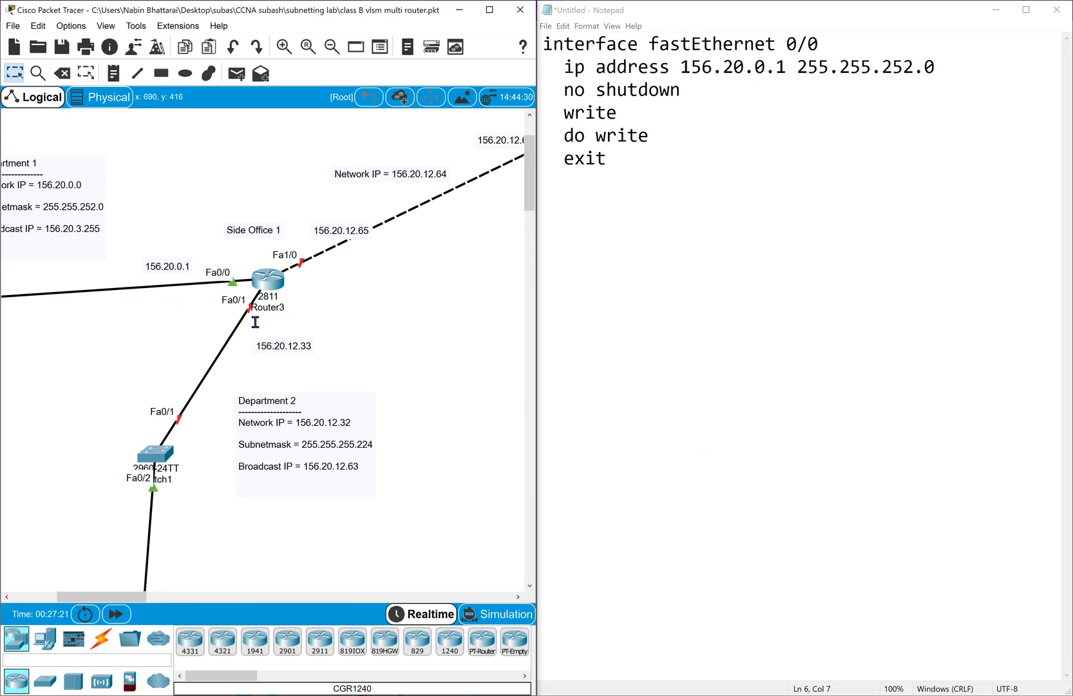
In the pasted commands, change the interface to fastEthernet 0/1 and its IP address to 156.20.12.33.
{"action": "left_click", "coordinate": [886, 93]}
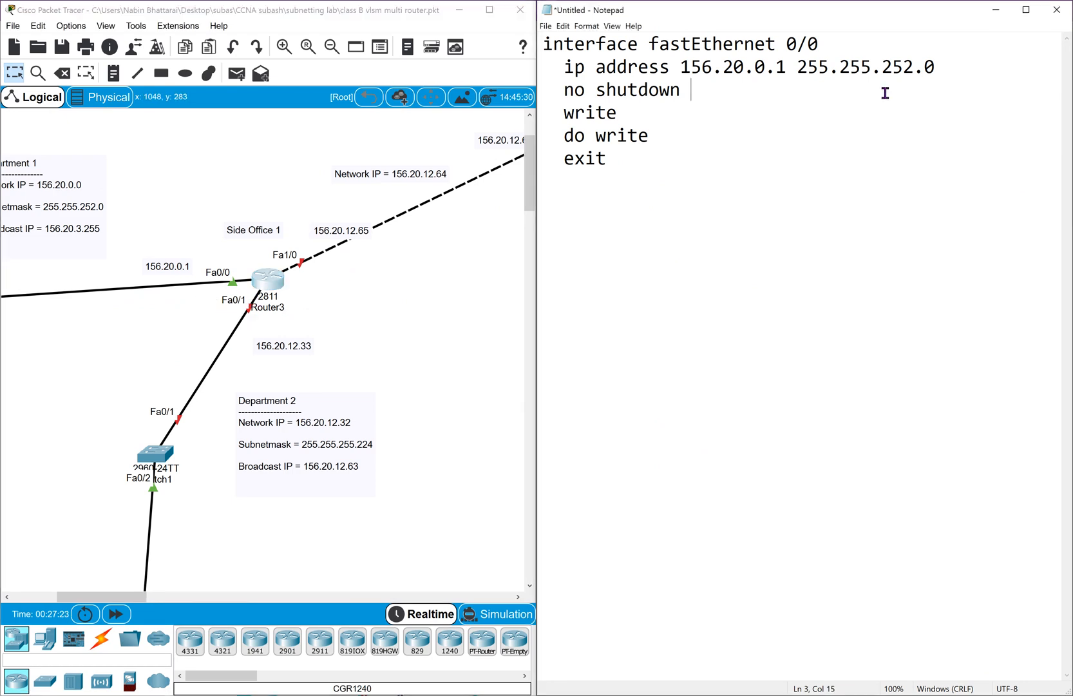
{"action": "left_click", "coordinate": [822, 43]}
{"action": "key", "text": "BackSpace"}
{"action": "type", "text": "1"}
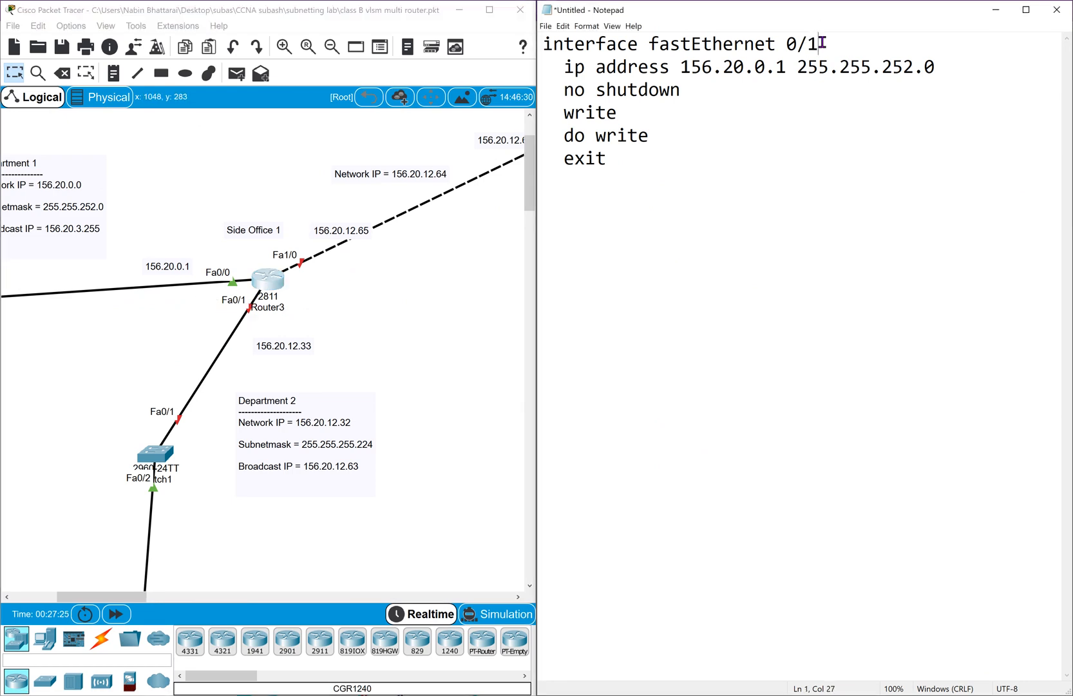
{"action": "left_click", "coordinate": [443, 257]}
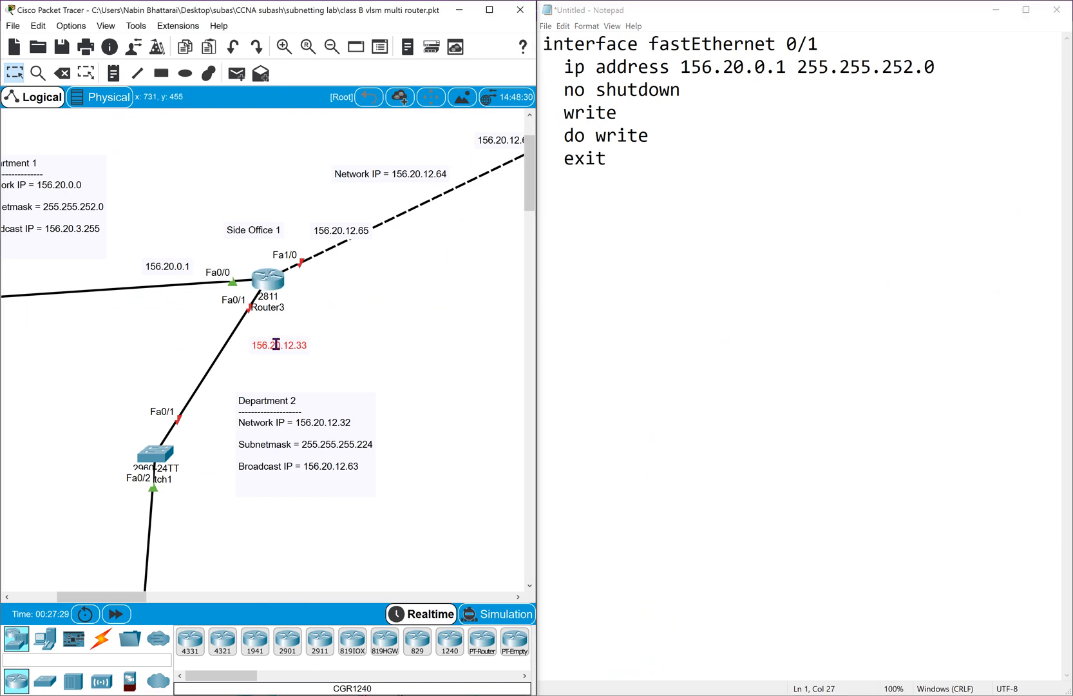
{"action": "left_click", "coordinate": [766, 67]}
{"action": "key", "text": "BackSpace"}
{"action": "type", "text": "12.33"}
{"action": "key", "text": "Delete"}
{"action": "key", "text": "Delete"}
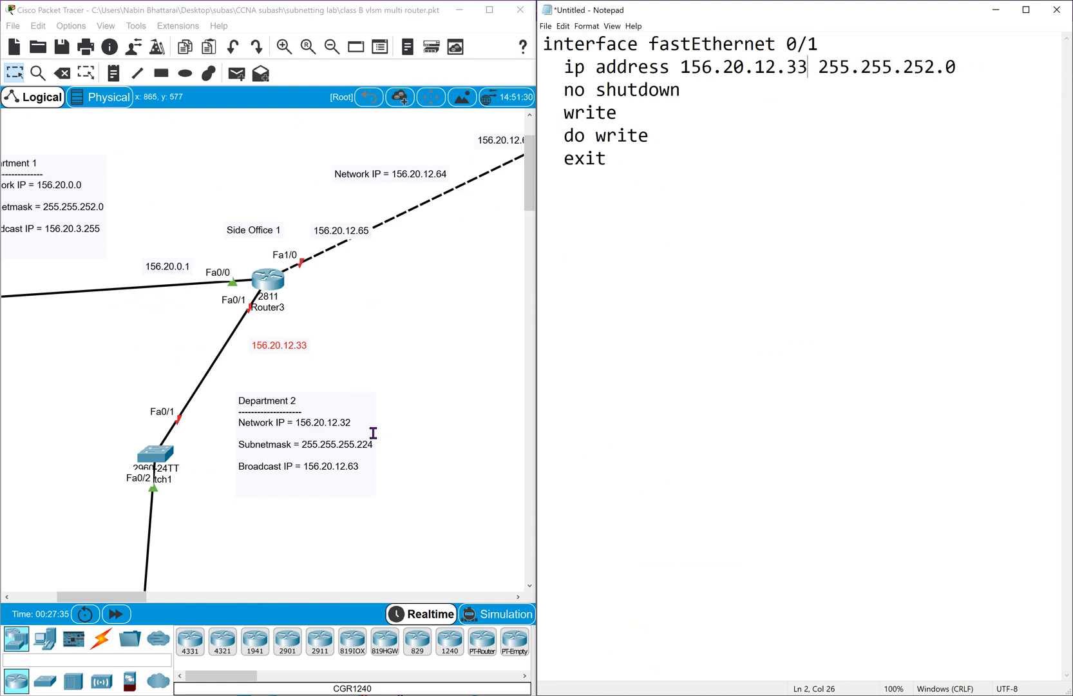
Set the fastEthernet 0/1 subnet mask in the text to Department 2's 255.255.255.224.
{"action": "left_click", "coordinate": [424, 393]}
{"action": "left_click_drag", "start_coordinate": [343, 438], "coordinate": [346, 427]}
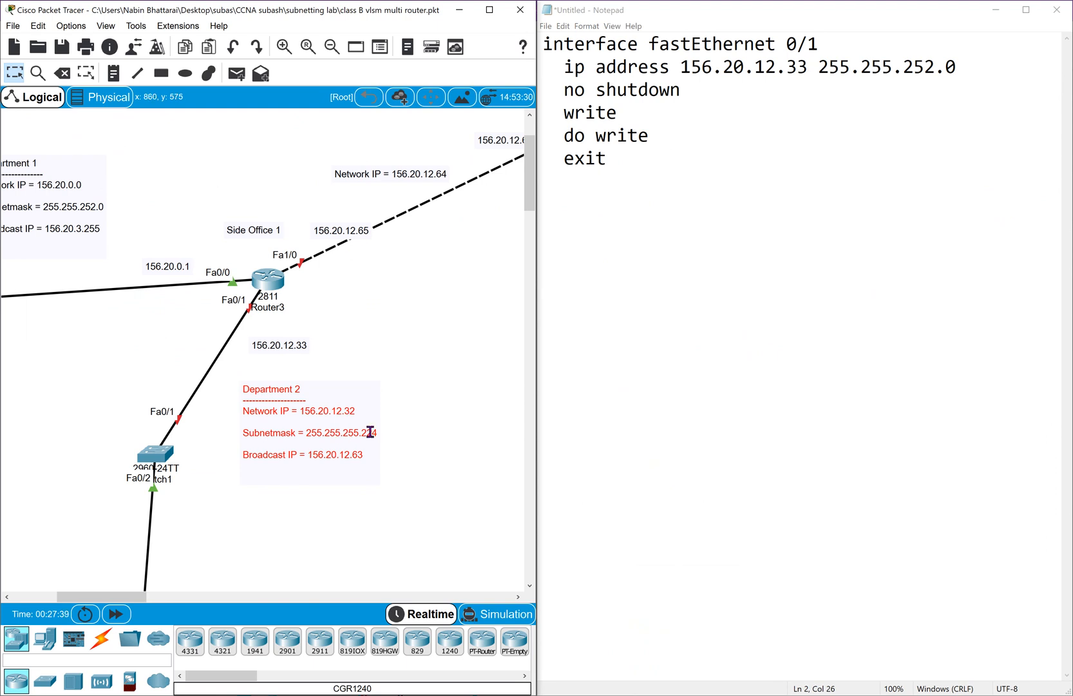
{"action": "left_click", "coordinate": [959, 76]}
{"action": "key", "text": "BackSpace"}
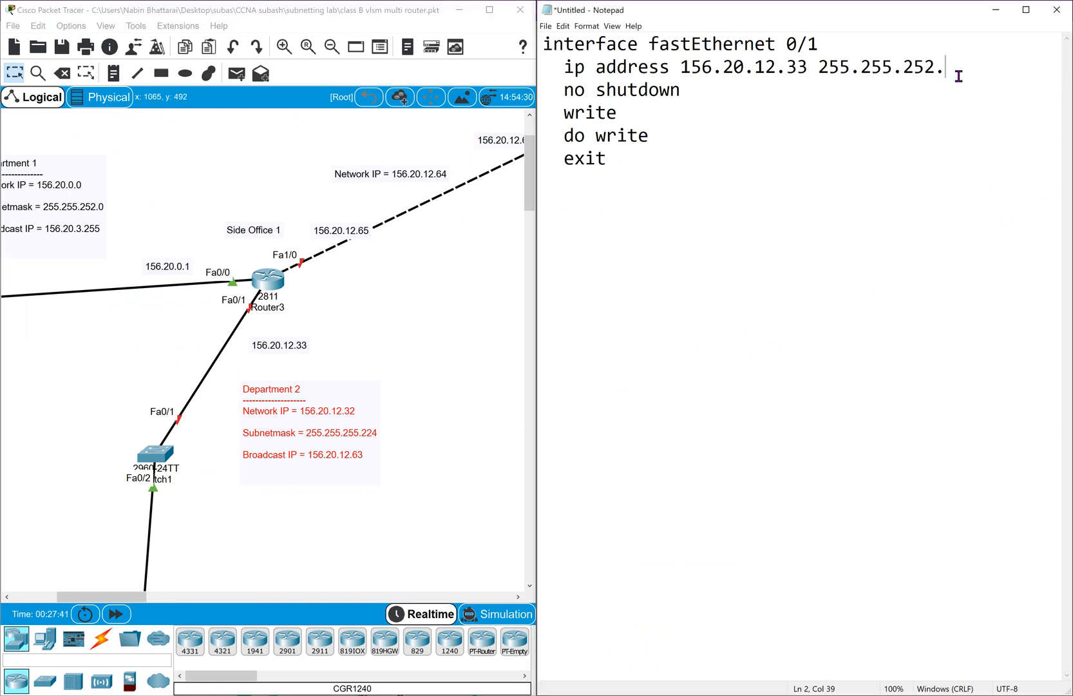
{"action": "key", "text": "BackSpace"}
{"action": "type", "text": "5.221"}
{"action": "key", "text": "BackSpace"}
{"action": "type", "text": "3"}
{"action": "key", "text": "BackSpace"}
{"action": "type", "text": "4"}
Duplicate the whole fastEthernet 0/1 command block below itself, separated by a blank line.
{"action": "left_click", "coordinate": [615, 162]}
{"action": "key", "text": "Return"}
{"action": "key", "text": "Return"}
{"action": "key", "text": "Return"}
{"action": "left_click", "coordinate": [388, 301]}
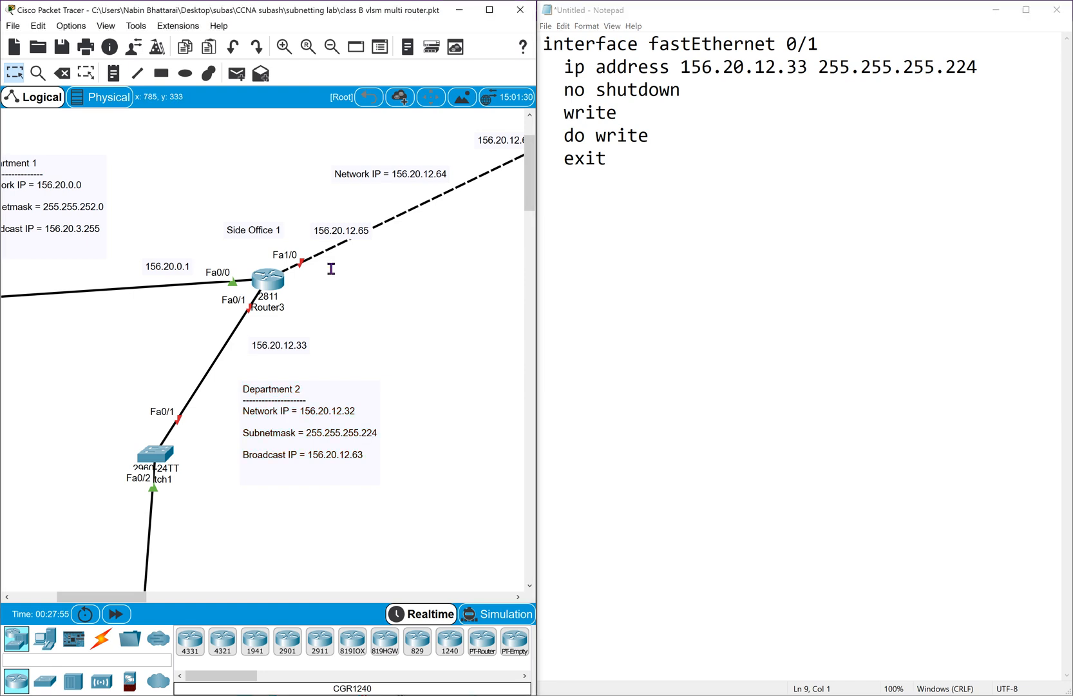
{"action": "left_click_drag", "start_coordinate": [227, 202], "coordinate": [319, 282]}
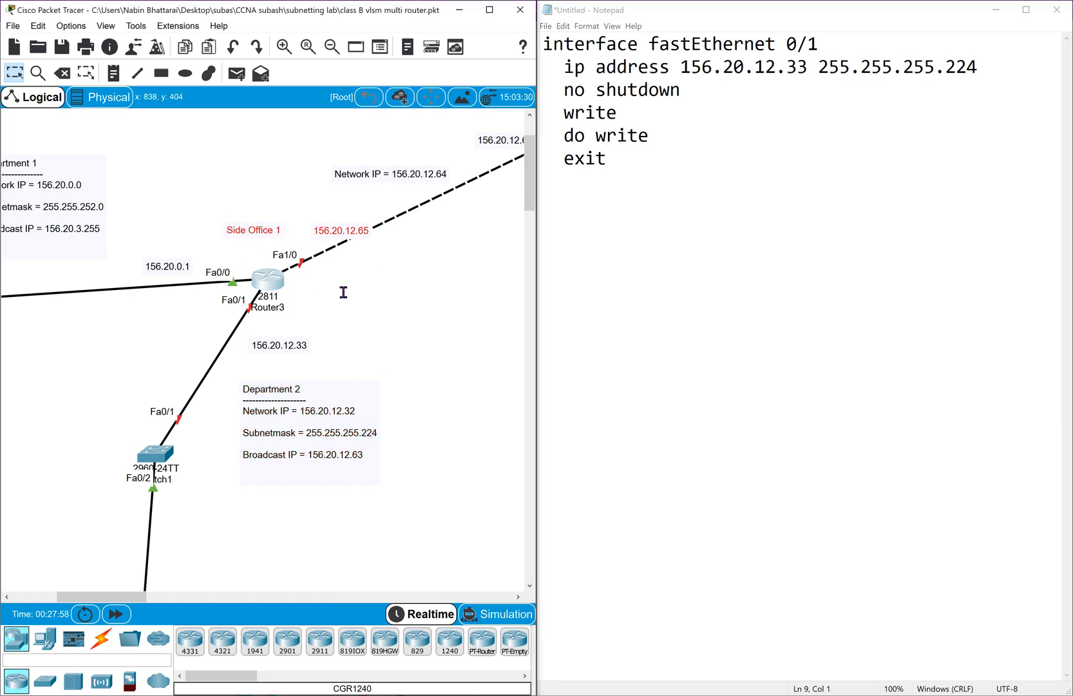
{"action": "left_click", "coordinate": [358, 316]}
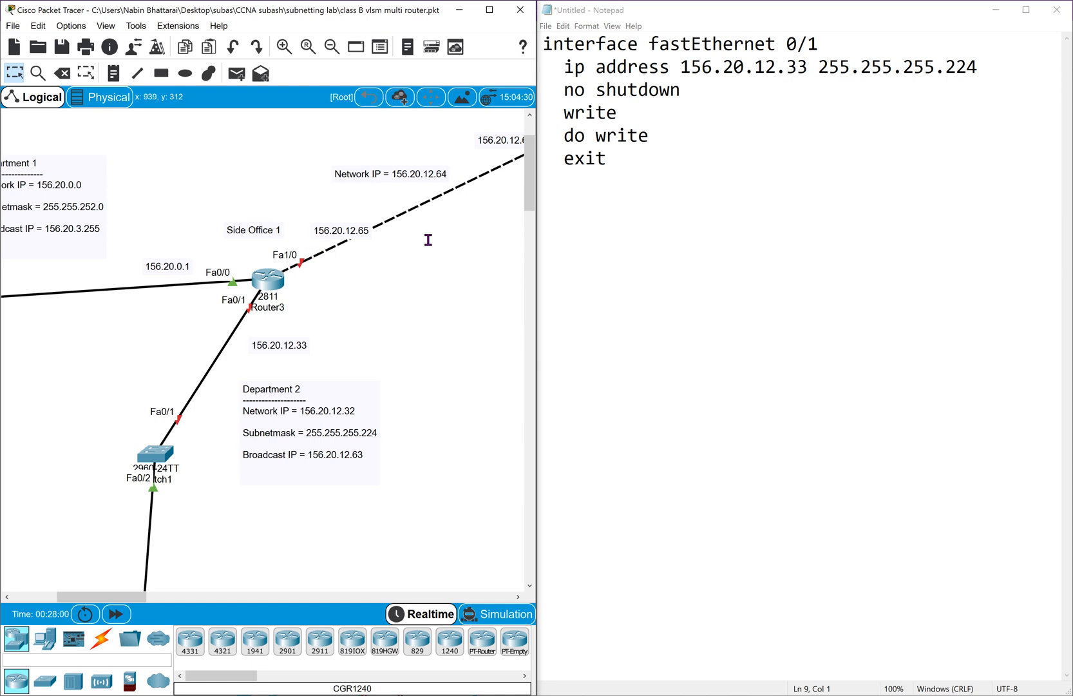
{"action": "left_click_drag", "start_coordinate": [633, 158], "coordinate": [542, 47]}
{"action": "key", "text": "ctrl+c"}
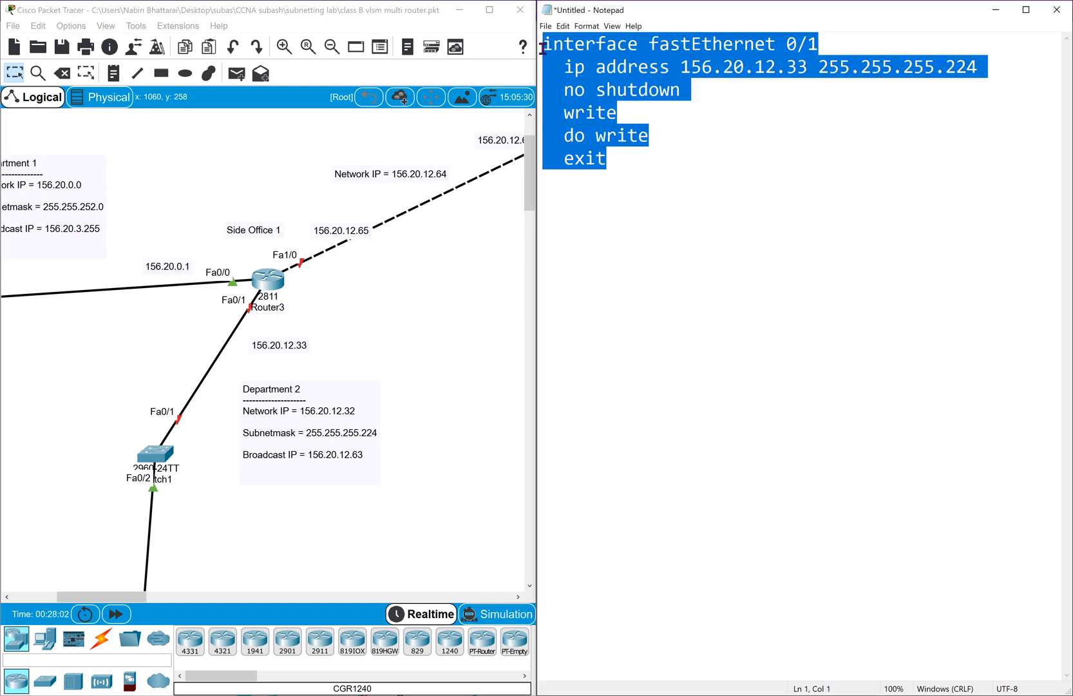
{"action": "left_click", "coordinate": [550, 193]}
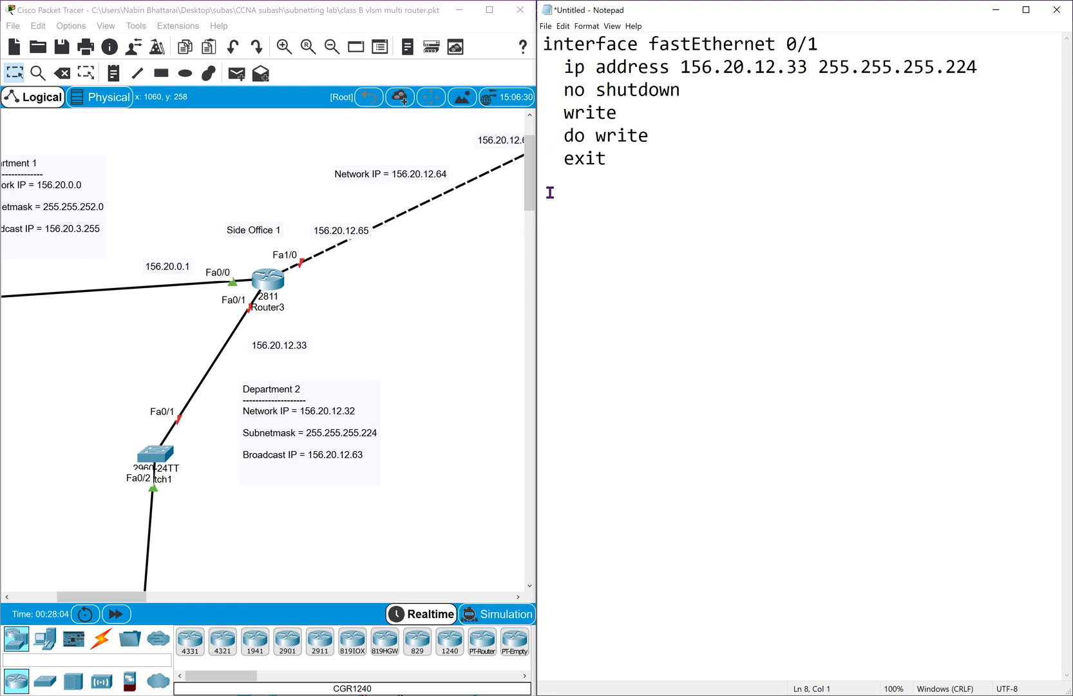
{"action": "key", "text": "ctrl+v"}
Change the interface in the duplicated block to fastEthernet 1/0.
{"action": "left_click", "coordinate": [799, 204]}
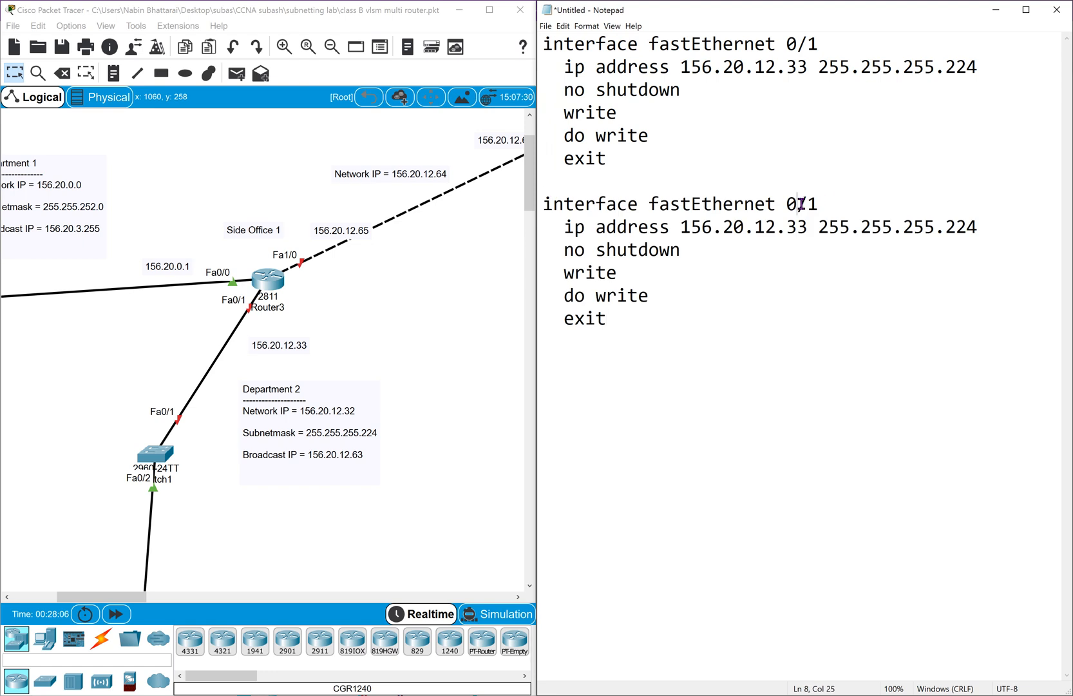
{"action": "key", "text": "BackSpace"}
{"action": "type", "text": "1"}
{"action": "key", "text": "Right"}
{"action": "key", "text": "BackSpace"}
{"action": "type", "text": "0"}
{"action": "left_click", "coordinate": [594, 256]}
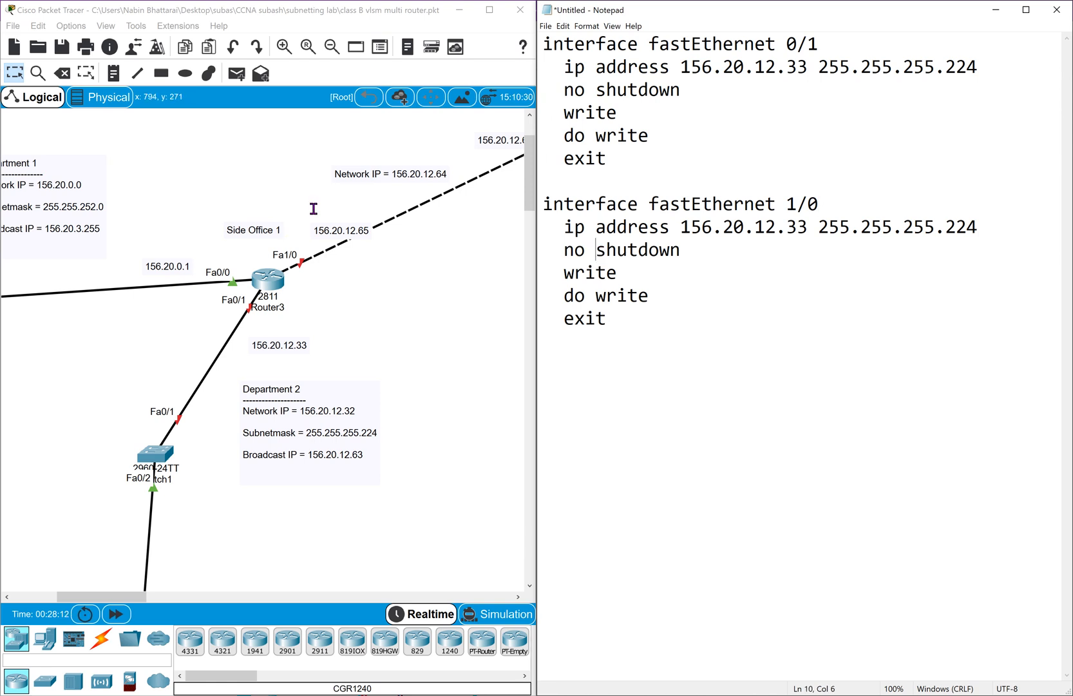
Set the fastEthernet 1/0 block's IP address to 156.20.12.65, matching the topology label beside Fa1/0.
{"action": "left_click", "coordinate": [335, 224]}
{"action": "left_click_drag", "start_coordinate": [335, 224], "coordinate": [328, 224]}
{"action": "left_click", "coordinate": [747, 271]}
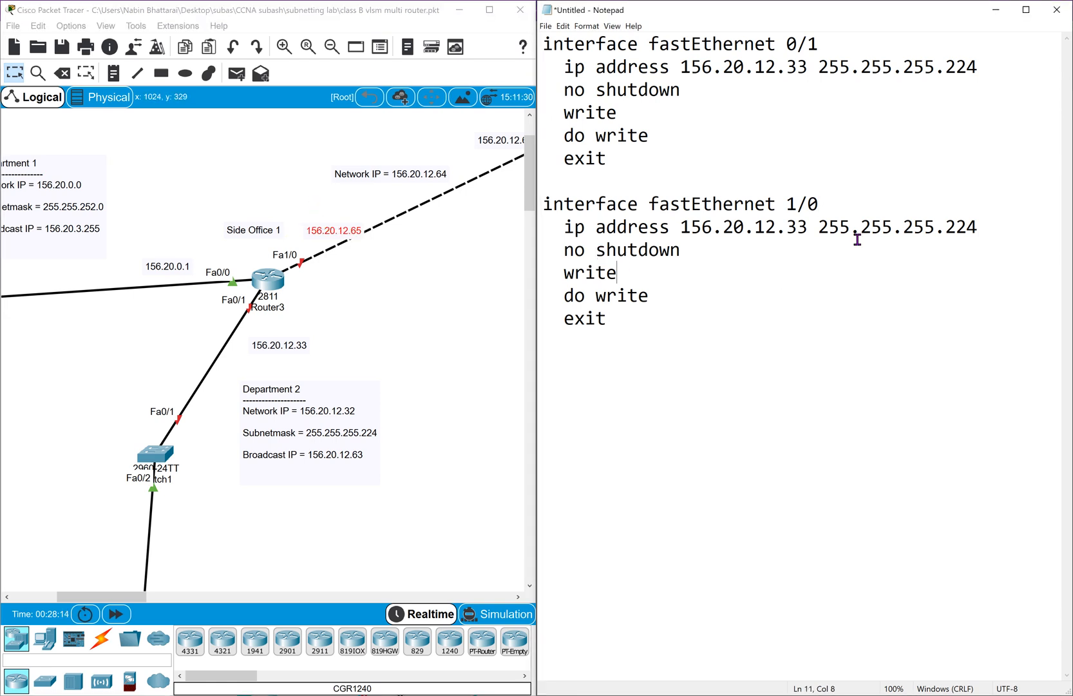
{"action": "left_click", "coordinate": [806, 230]}
{"action": "key", "text": "BackSpace"}
{"action": "key", "text": "BackSpace"}
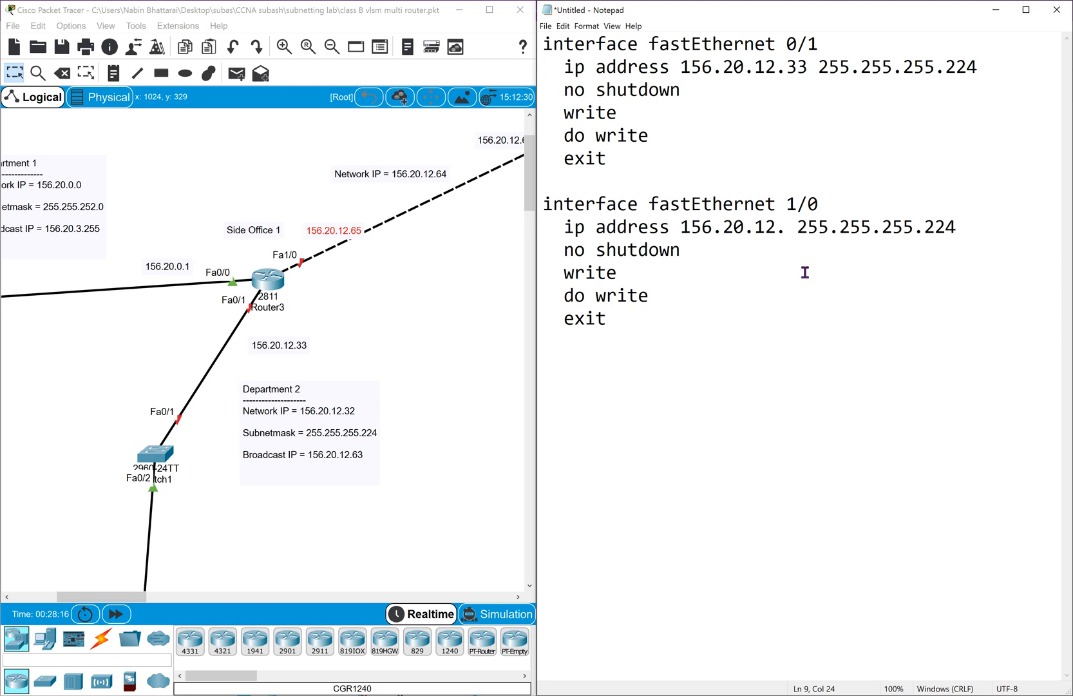
{"action": "type", "text": "65"}
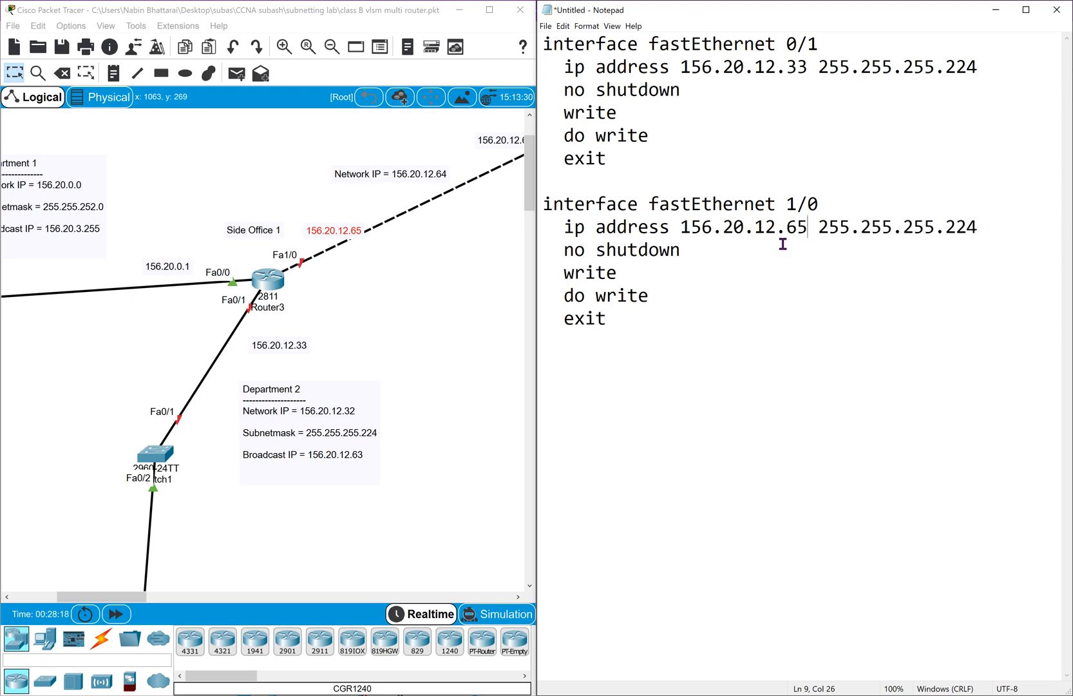
Set the fastEthernet 1/0 block's subnet mask to 255.255.255.252.
{"action": "left_click", "coordinate": [978, 227]}
{"action": "key", "text": "BackSpace"}
{"action": "key", "text": "BackSpace"}
{"action": "type", "text": "52"}
Check the subnet mask for the router-to-router links in the OneNote subnetting notes and return to the topology and Notepad.
{"action": "left_click", "coordinate": [206, 695]}
{"action": "scroll", "coordinate": [355, 485], "scroll_direction": "down", "scroll_amount": 20}
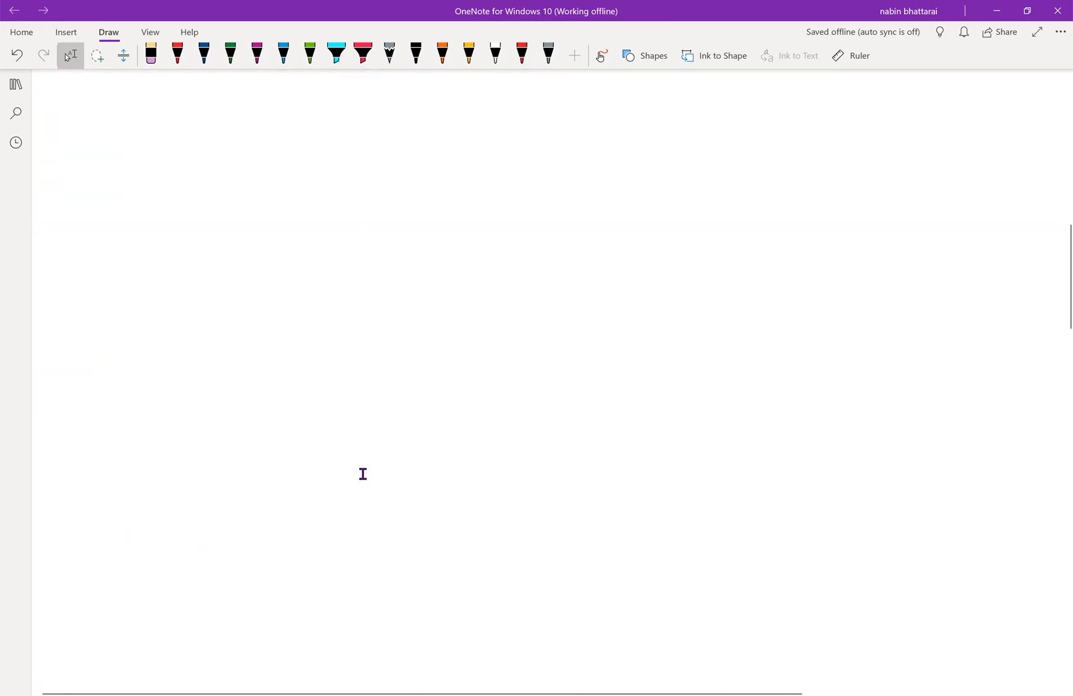
{"action": "scroll", "coordinate": [362, 475], "scroll_direction": "up", "scroll_amount": 1}
{"action": "scroll", "coordinate": [363, 474], "scroll_direction": "down", "scroll_amount": 2}
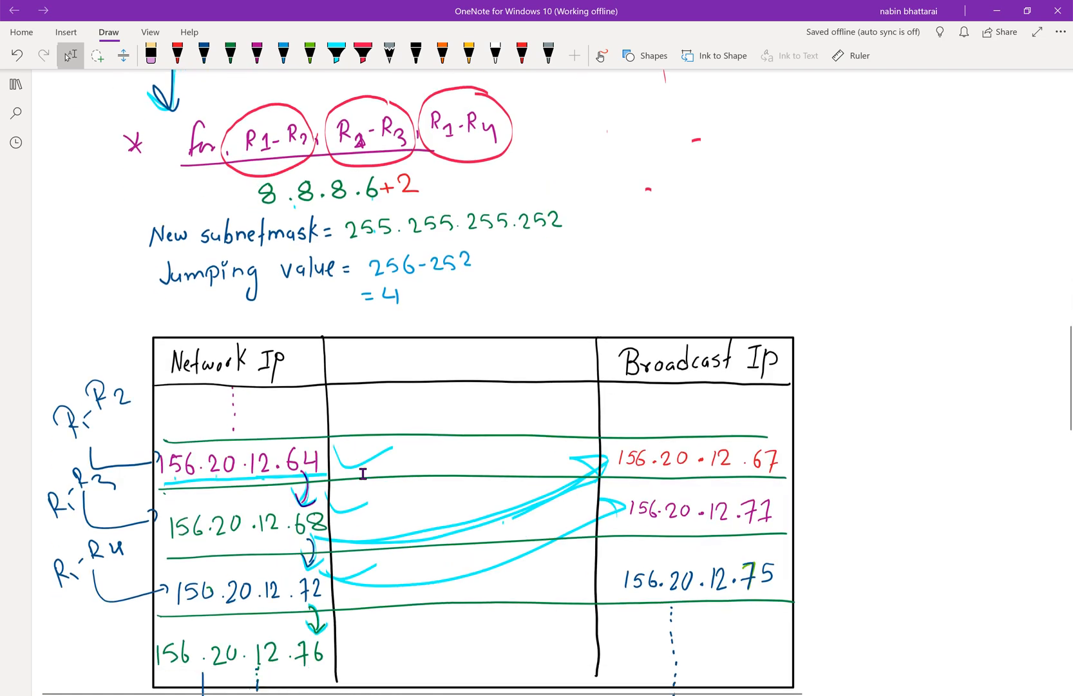
{"action": "scroll", "coordinate": [363, 475], "scroll_direction": "up", "scroll_amount": 2}
{"action": "scroll", "coordinate": [362, 474], "scroll_direction": "up", "scroll_amount": 1}
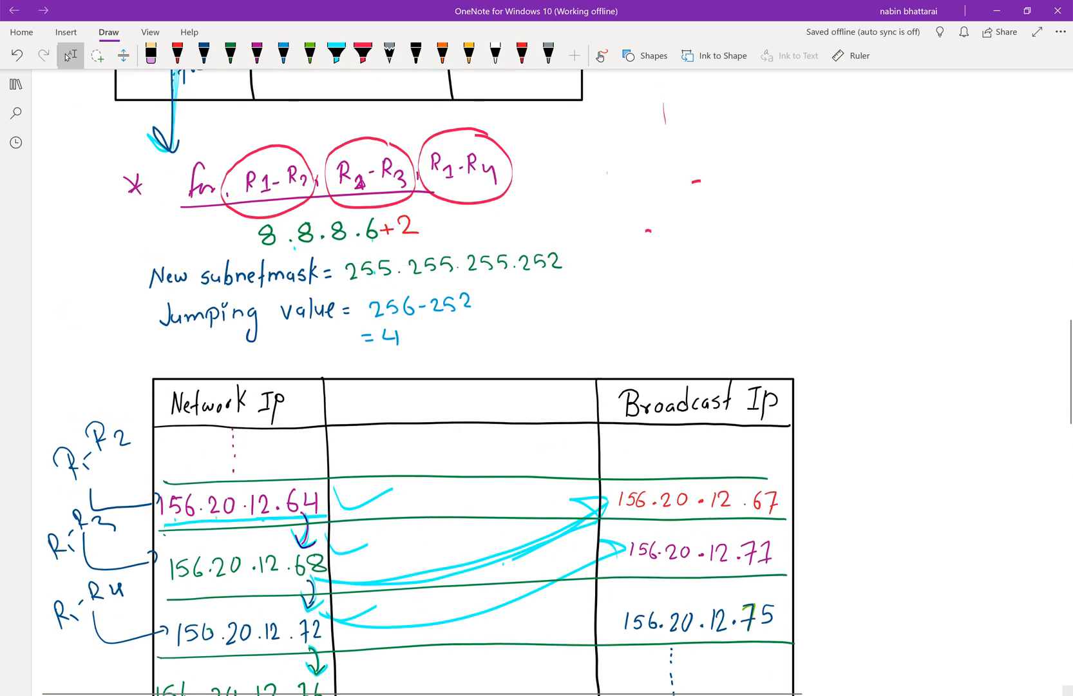
{"action": "key", "text": "alt+Tab"}
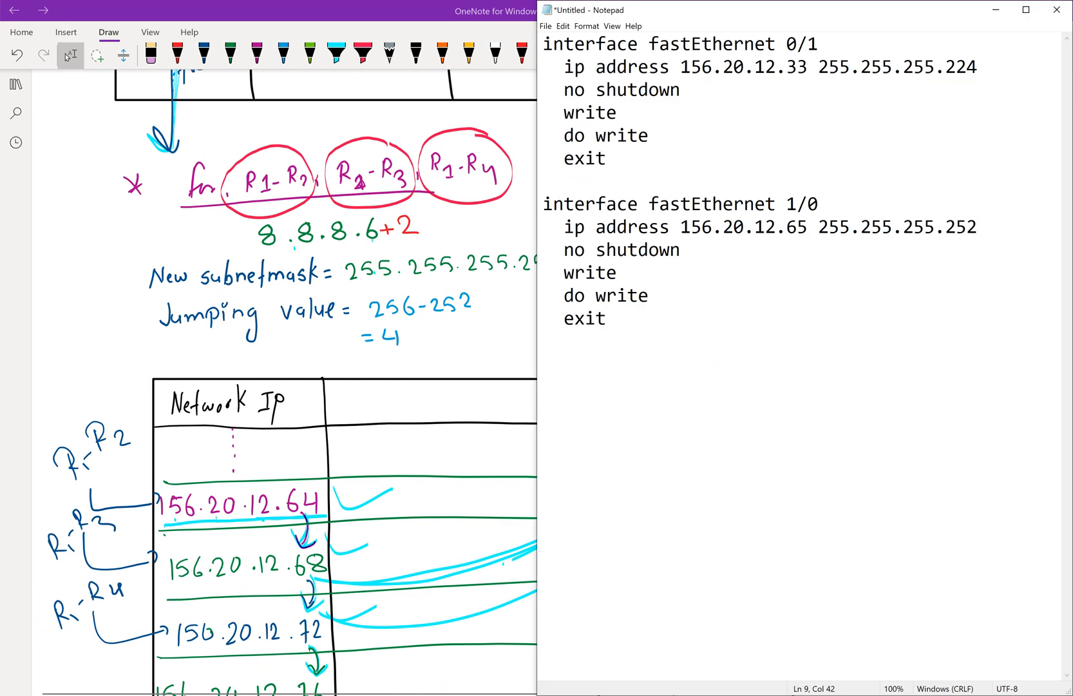
{"action": "left_click", "coordinate": [302, 650]}
Append the commands end, write and show ip interface brief below the two interface blocks in Notepad.
{"action": "left_click", "coordinate": [688, 329]}
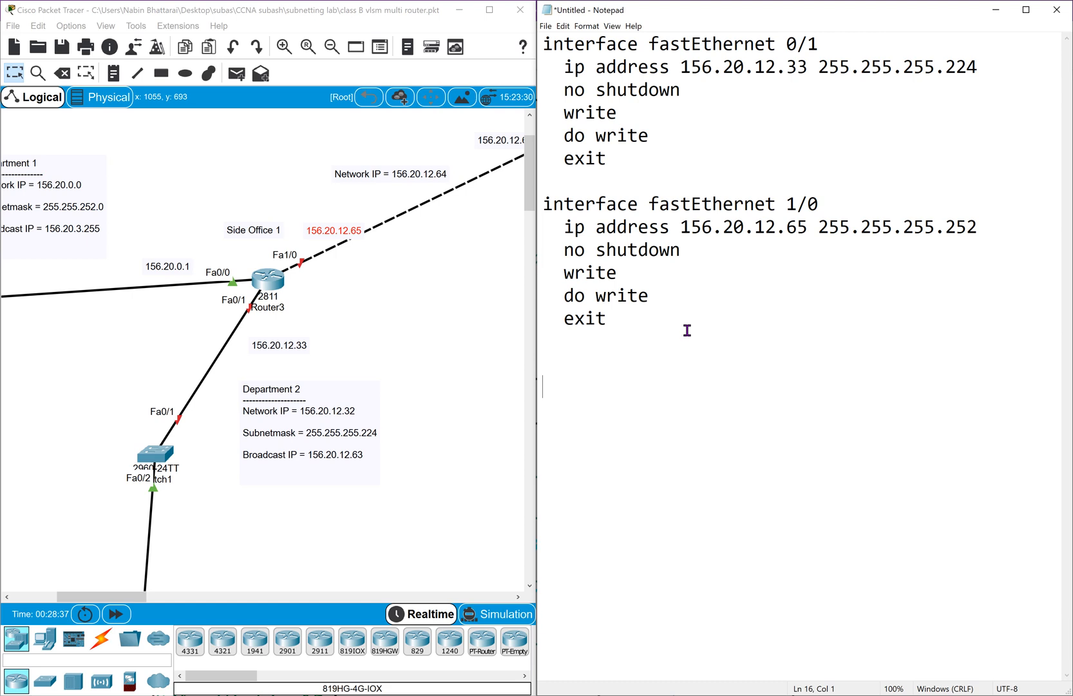
{"action": "type", "text": "end"}
{"action": "key", "text": "Return"}
{"action": "type", "text": "write "}
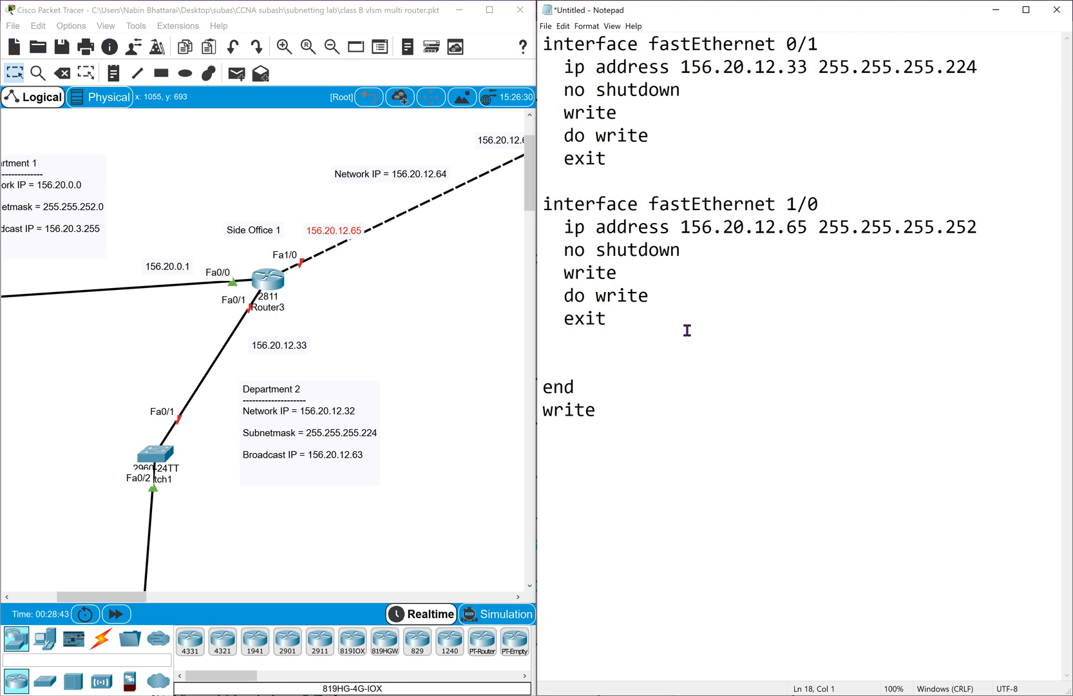
{"action": "type", "text": "show ip interface"}
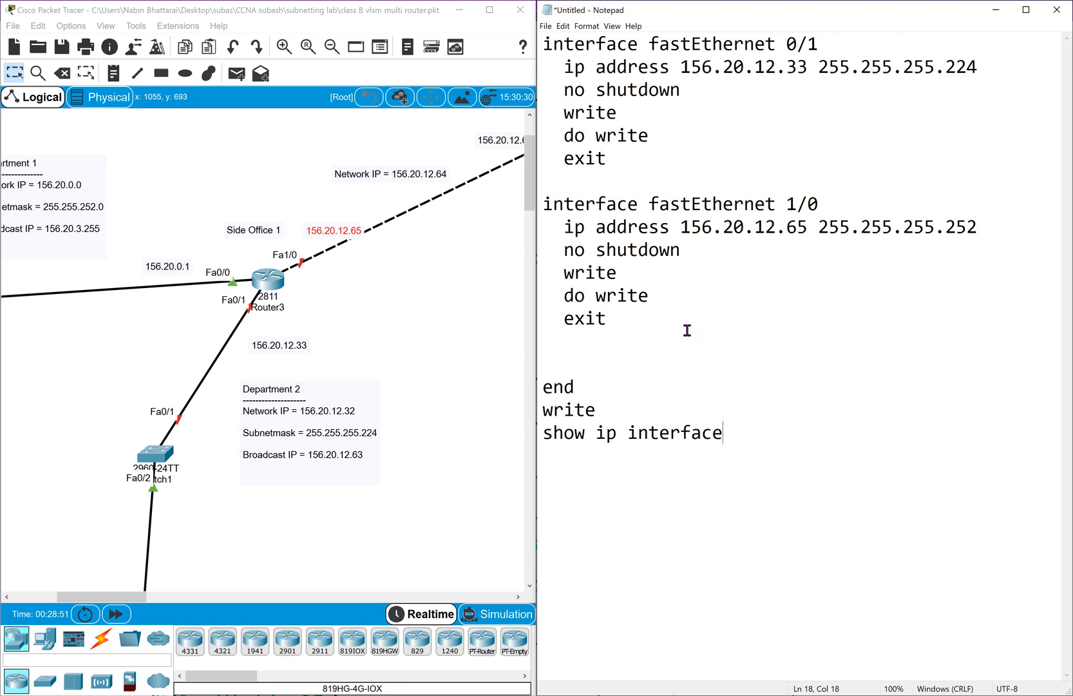
{"action": "type", "text": "brief"}
Copy all the prepared commands from Notepad and run them in Router3's CLI, including the final show ip interface brief.
{"action": "key", "text": "ctrl+a"}
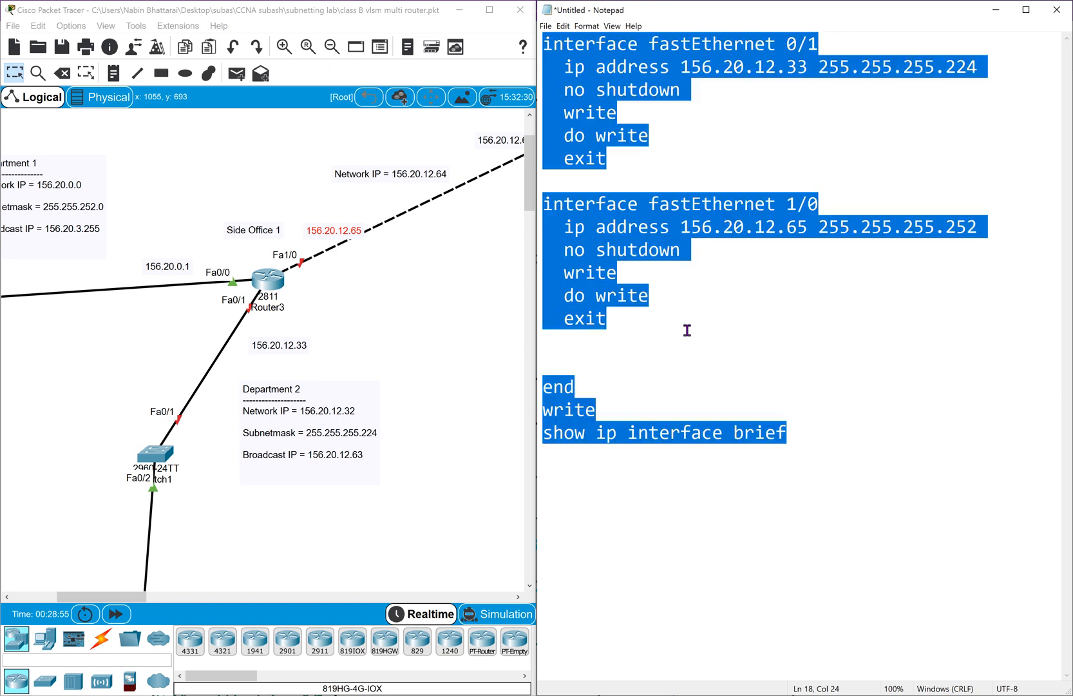
{"action": "left_click", "coordinate": [268, 279]}
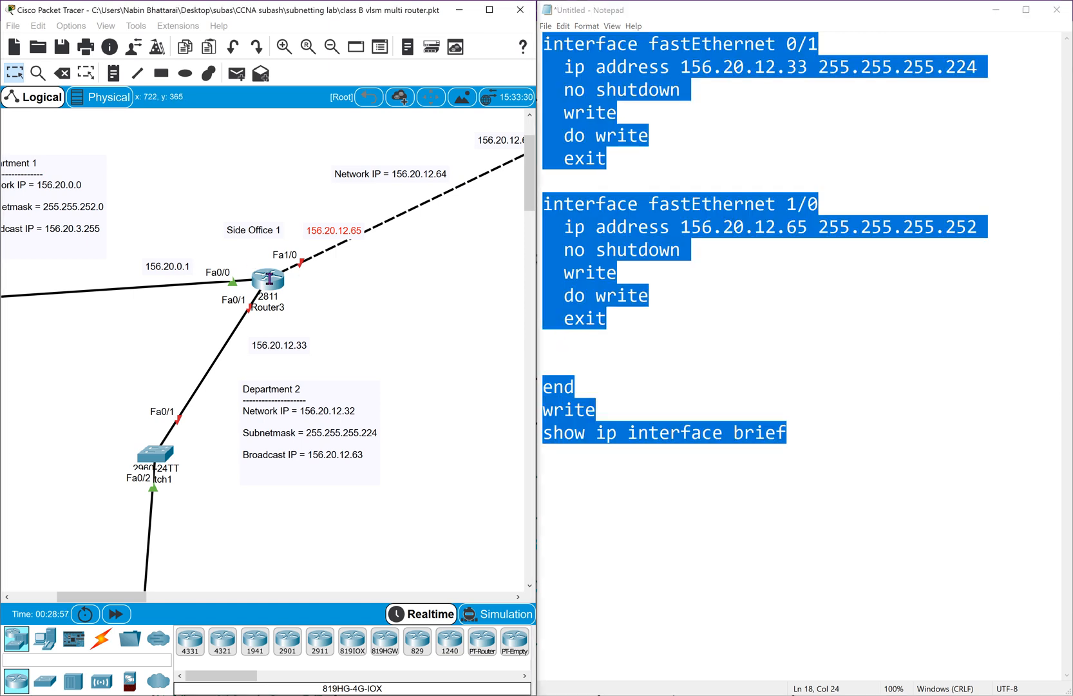
{"action": "left_click", "coordinate": [671, 393]}
{"action": "key", "text": "Return"}
{"action": "key", "text": "Return"}
{"action": "key", "text": "Return"}
{"action": "key", "text": "Return"}
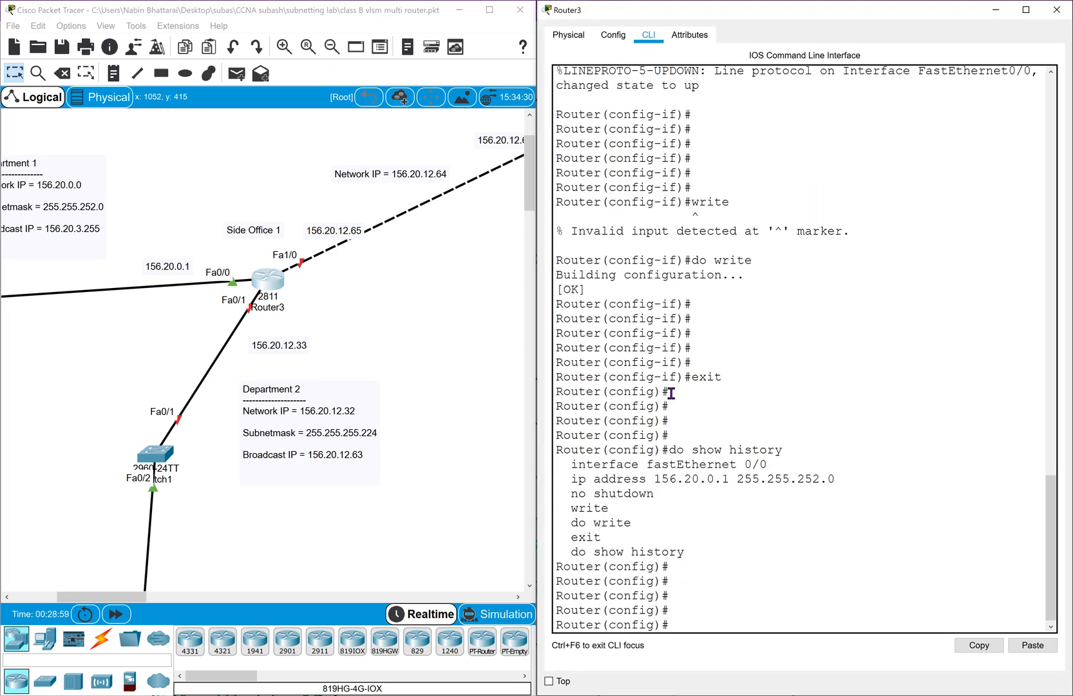
{"action": "right_click", "coordinate": [884, 522]}
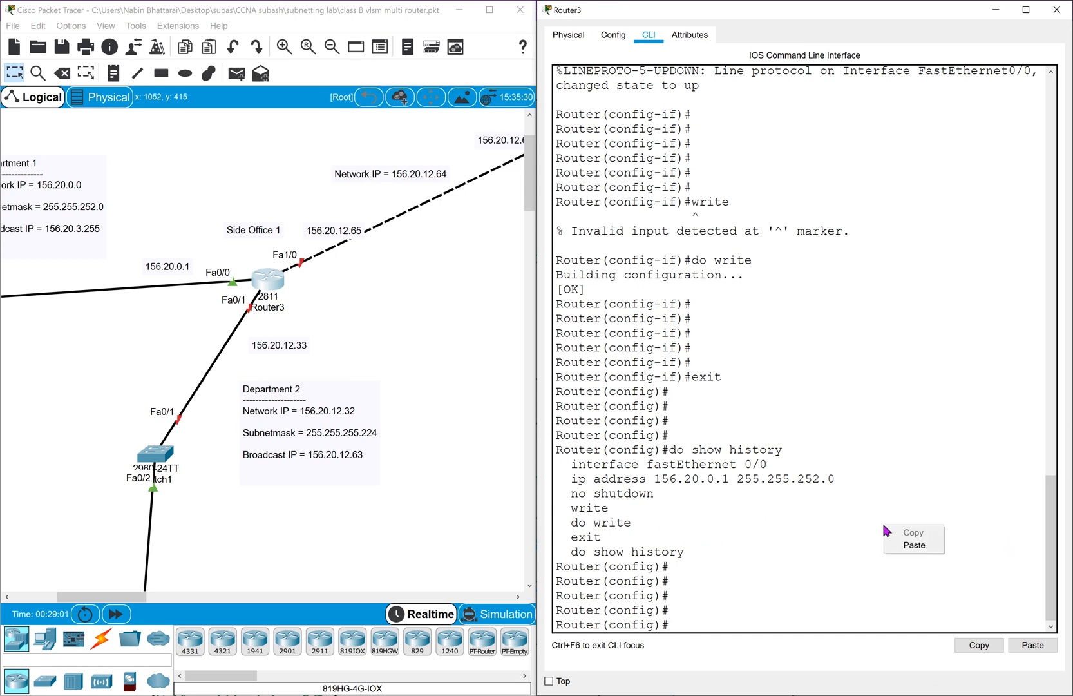
{"action": "left_click", "coordinate": [904, 550]}
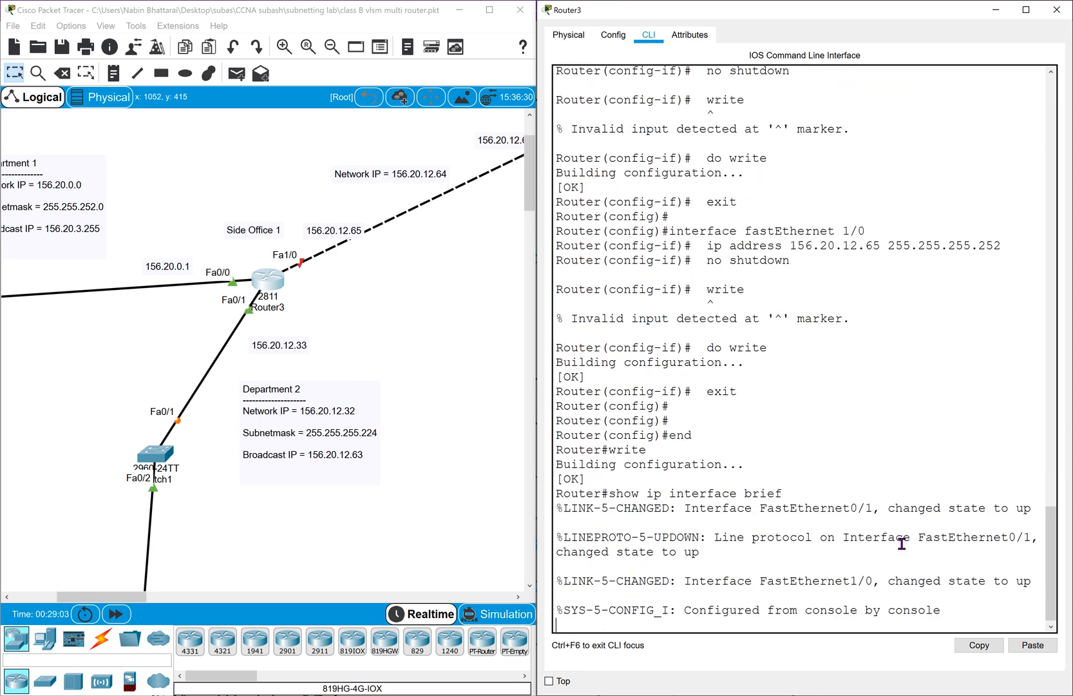
{"action": "key", "text": "Return"}
{"action": "key", "text": "Return"}
{"action": "key", "text": "Return"}
{"action": "key", "text": "Return"}
{"action": "key", "text": "Return"}
{"action": "key", "text": "Return"}
{"action": "key", "text": "Return"}
Try the end command at Router3's privileged prompt and abort the name lookup.
{"action": "type", "text": "end"}
{"action": "key", "text": "Return"}
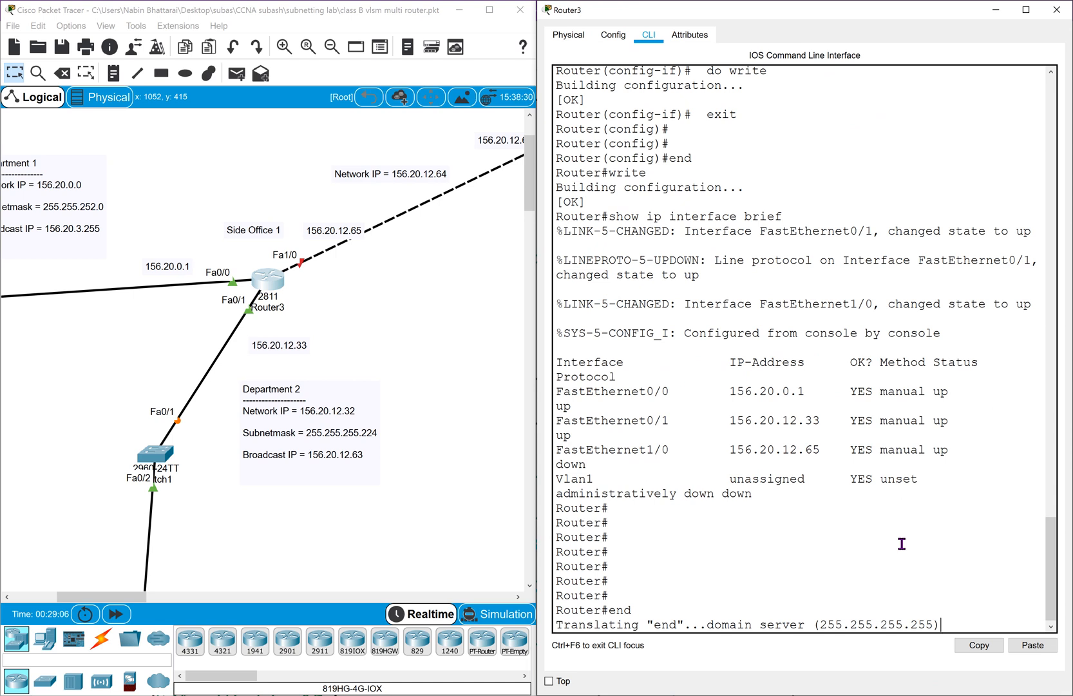
{"action": "key", "text": "Return"}
{"action": "key", "text": "Return"}
{"action": "key", "text": "Return"}
{"action": "key", "text": "Return"}
{"action": "key", "text": "Return"}
Run show ip interface brief on Router3 and check the addresses of FastEthernet0/0, FastEthernet0/1 and FastEthernet1/0.
{"action": "type", "text": "sho"}
{"action": "key", "text": "Return"}
{"action": "type", "text": "show ip"}
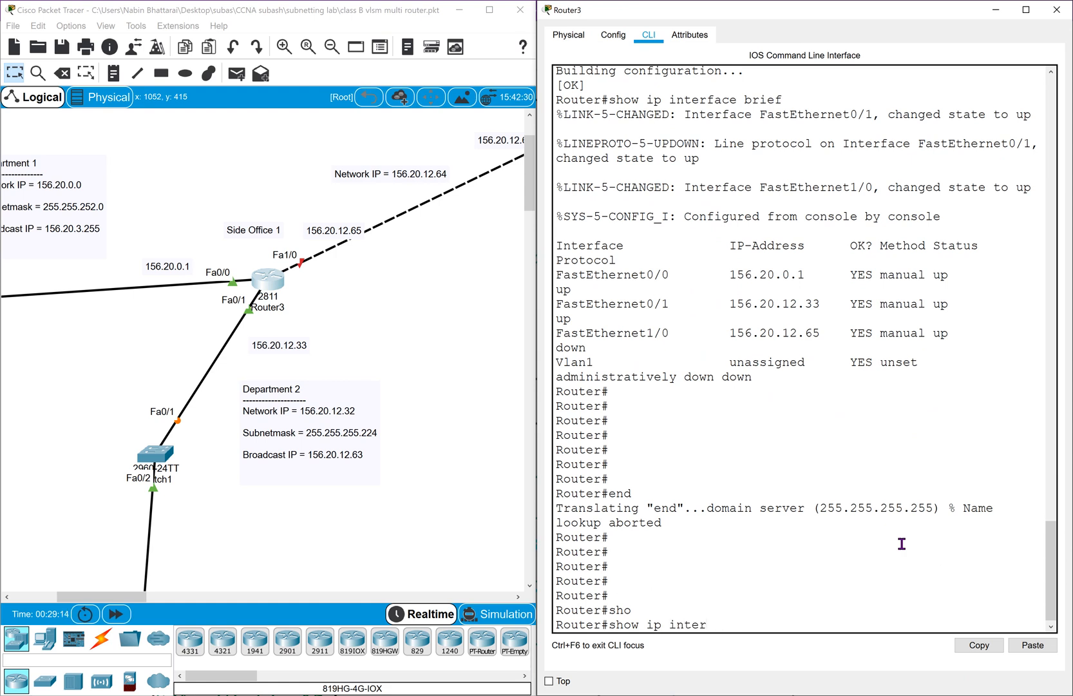
{"action": "key", "text": "Tab"}
{"action": "type", "text": "brie"}
{"action": "key", "text": "Tab"}
{"action": "key", "text": "Return"}
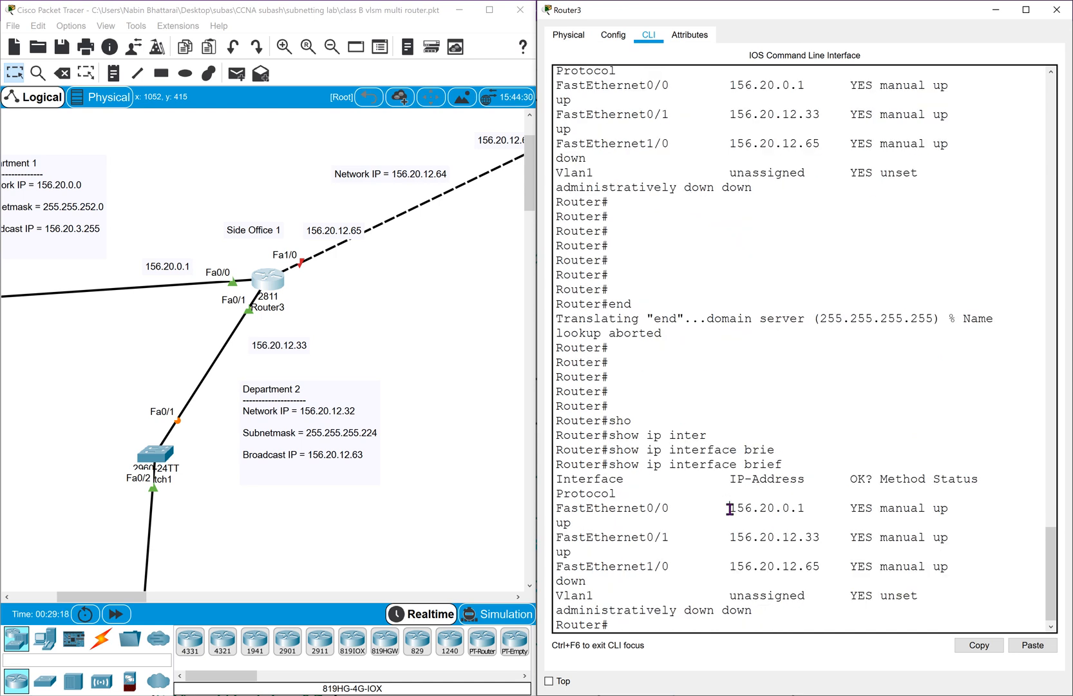
{"action": "left_click_drag", "start_coordinate": [733, 508], "coordinate": [806, 509]}
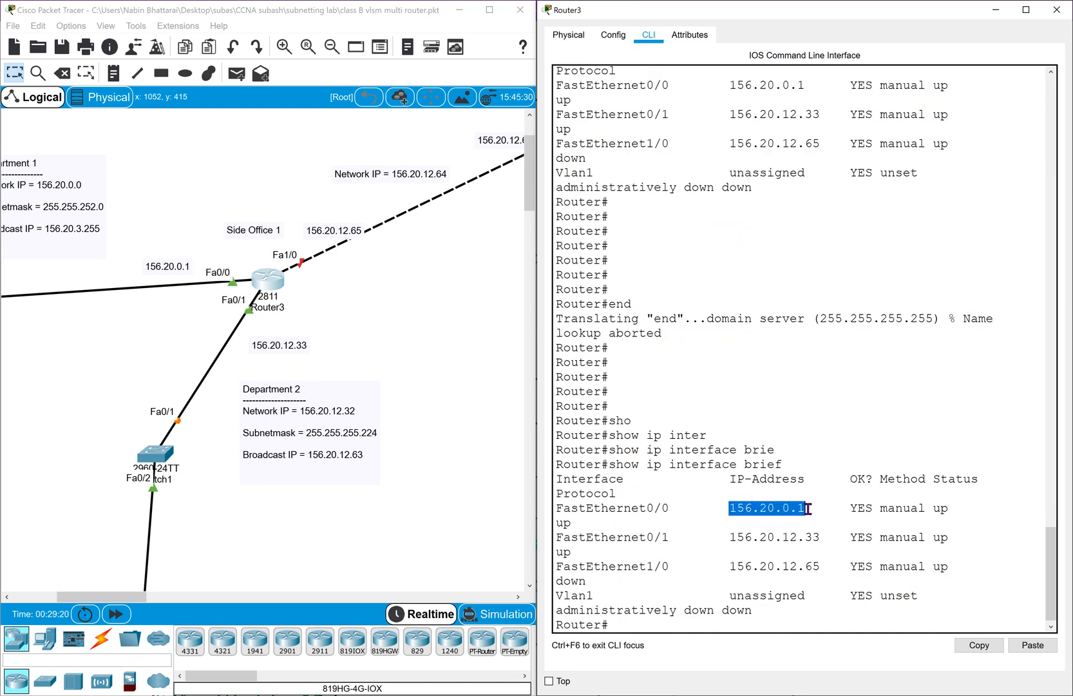
{"action": "left_click_drag", "start_coordinate": [730, 537], "coordinate": [819, 536]}
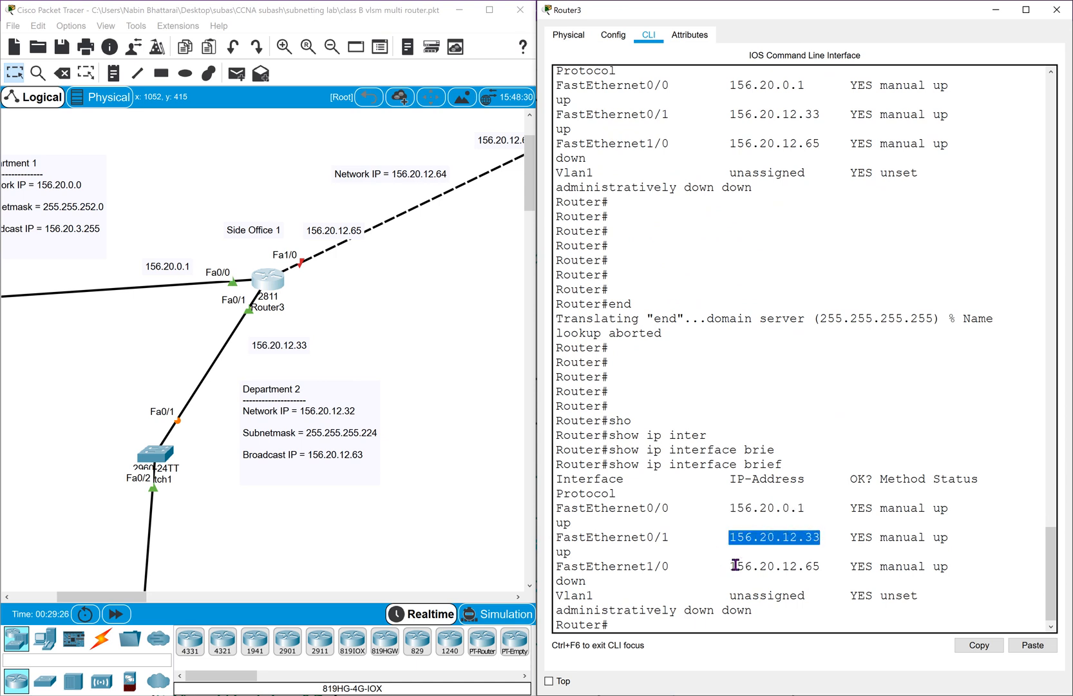
{"action": "left_click_drag", "start_coordinate": [730, 567], "coordinate": [821, 566]}
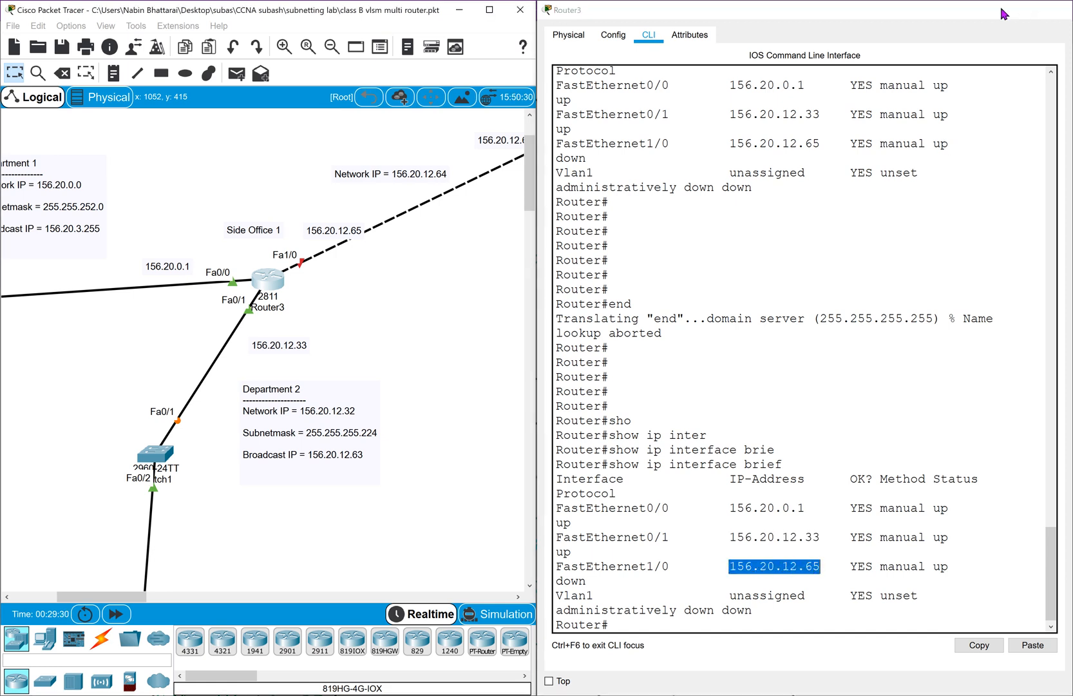
Put Router3's window away and change the first Notepad block's interface to fastEthernet 0/0 for Router1's Department 3 link.
{"action": "left_click", "coordinate": [996, 10]}
{"action": "scroll", "coordinate": [470, 265], "scroll_direction": "right", "scroll_amount": 5}
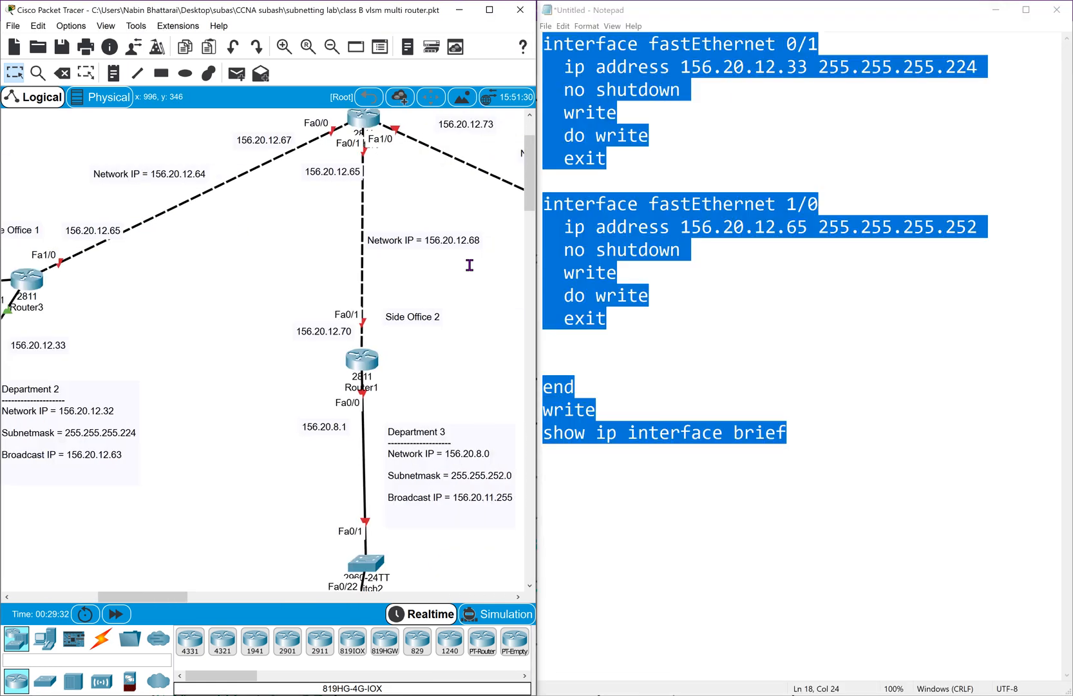
{"action": "scroll", "coordinate": [470, 264], "scroll_direction": "down", "scroll_amount": 3}
{"action": "left_click_drag", "start_coordinate": [221, 169], "coordinate": [408, 325]}
{"action": "left_click_drag", "start_coordinate": [248, 282], "coordinate": [433, 422]}
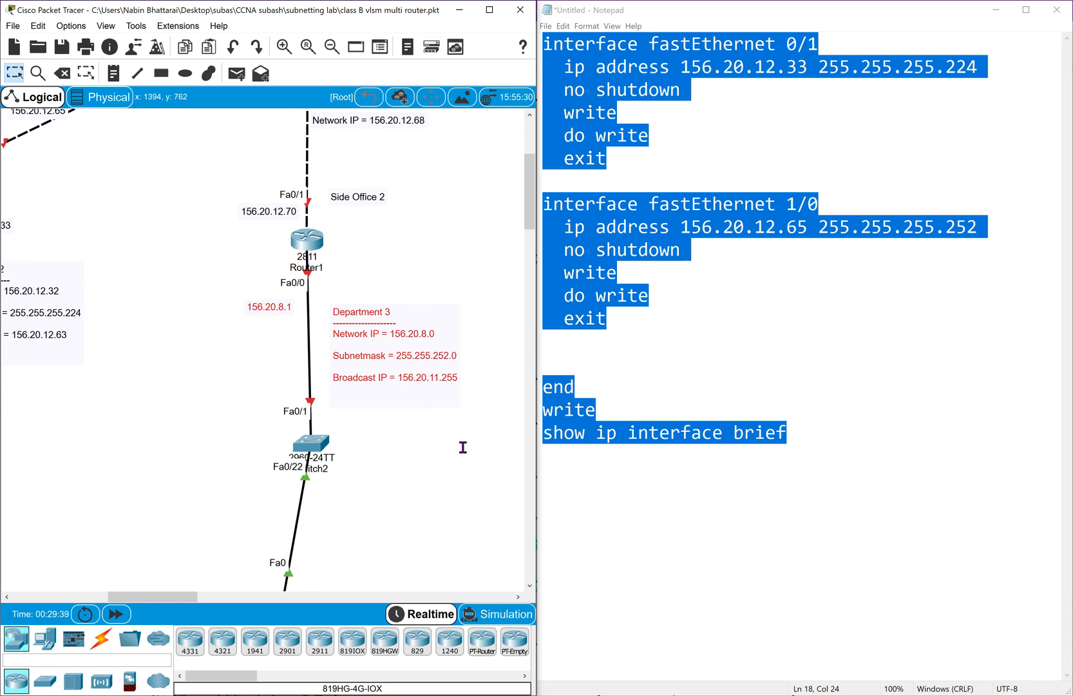
{"action": "left_click", "coordinate": [754, 114]}
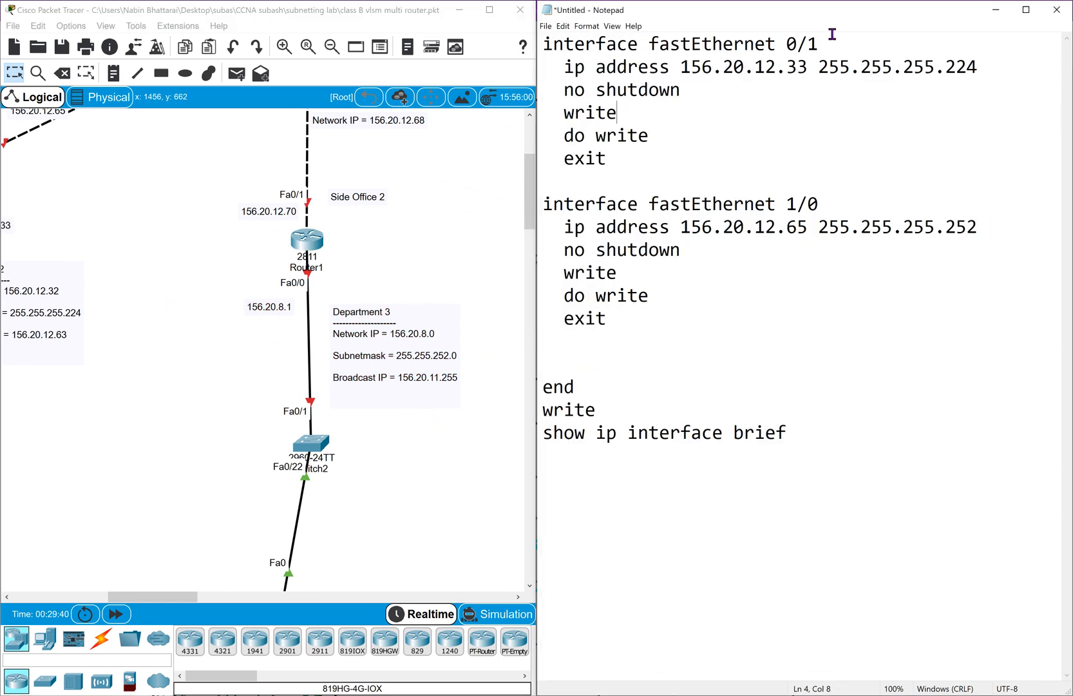
{"action": "left_click", "coordinate": [832, 39]}
{"action": "key", "text": "BackSpace"}
{"action": "type", "text": "0"}
{"action": "left_click_drag", "start_coordinate": [832, 39], "coordinate": [536, 43]}
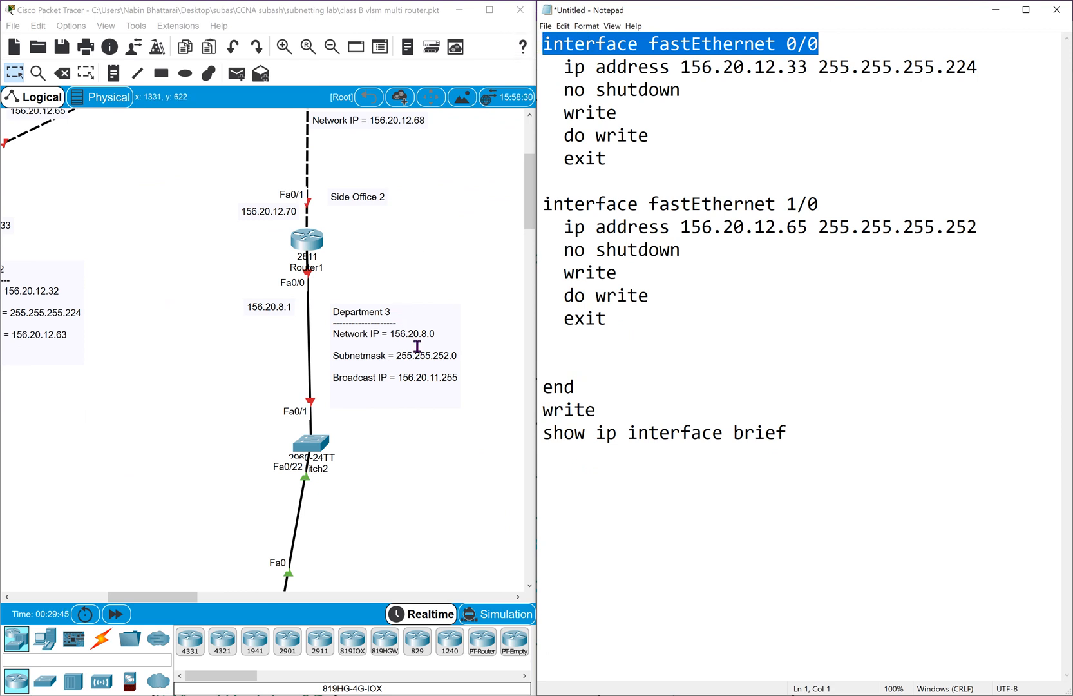
Set the fastEthernet 0/0 block's IP address to 156.20.8.1, matching the label beside Router1's Fa0/0.
{"action": "left_click", "coordinate": [370, 280]}
{"action": "left_click", "coordinate": [270, 310]}
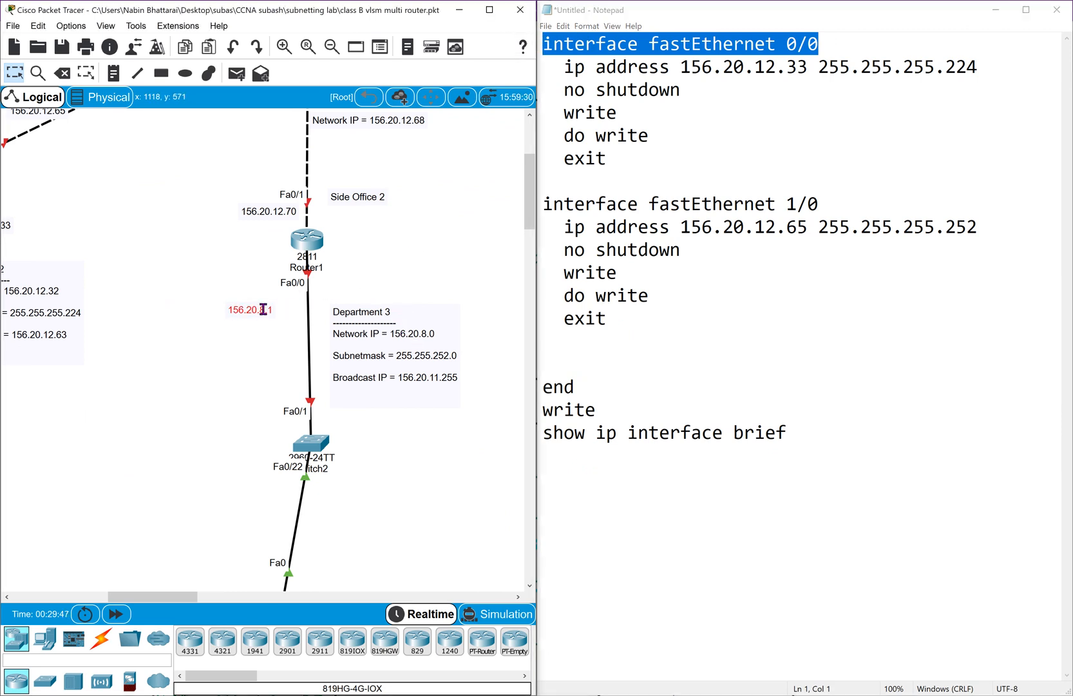
{"action": "left_click", "coordinate": [748, 96]}
{"action": "left_click_drag", "start_coordinate": [808, 67], "coordinate": [759, 71]}
{"action": "key", "text": "BackSpace"}
{"action": "type", "text": "8.1"}
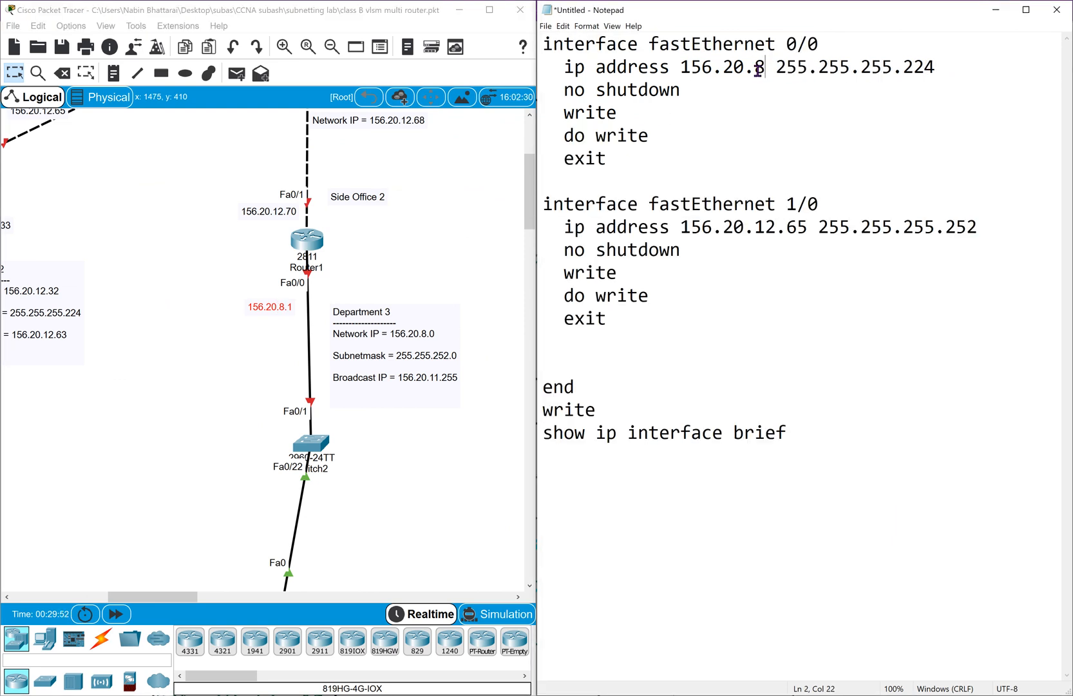
Set the fastEthernet 0/0 block's subnet mask to 255.255.252.0, matching the Department 3 note in the topology.
{"action": "left_click", "coordinate": [462, 258]}
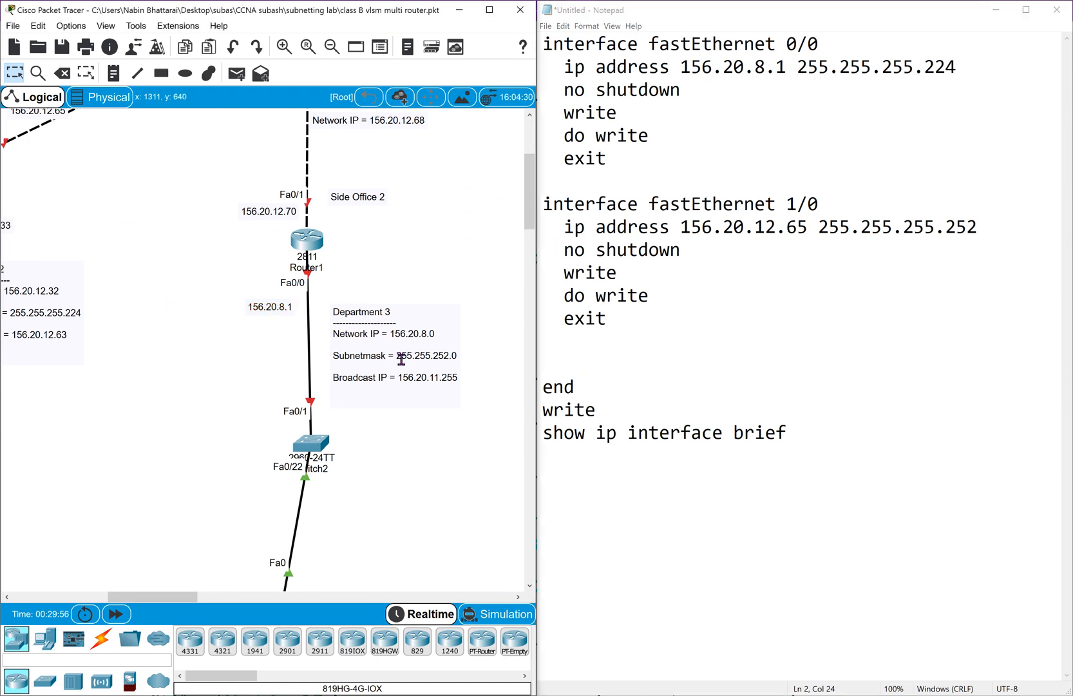
{"action": "left_click", "coordinate": [449, 358]}
{"action": "left_click", "coordinate": [449, 358]}
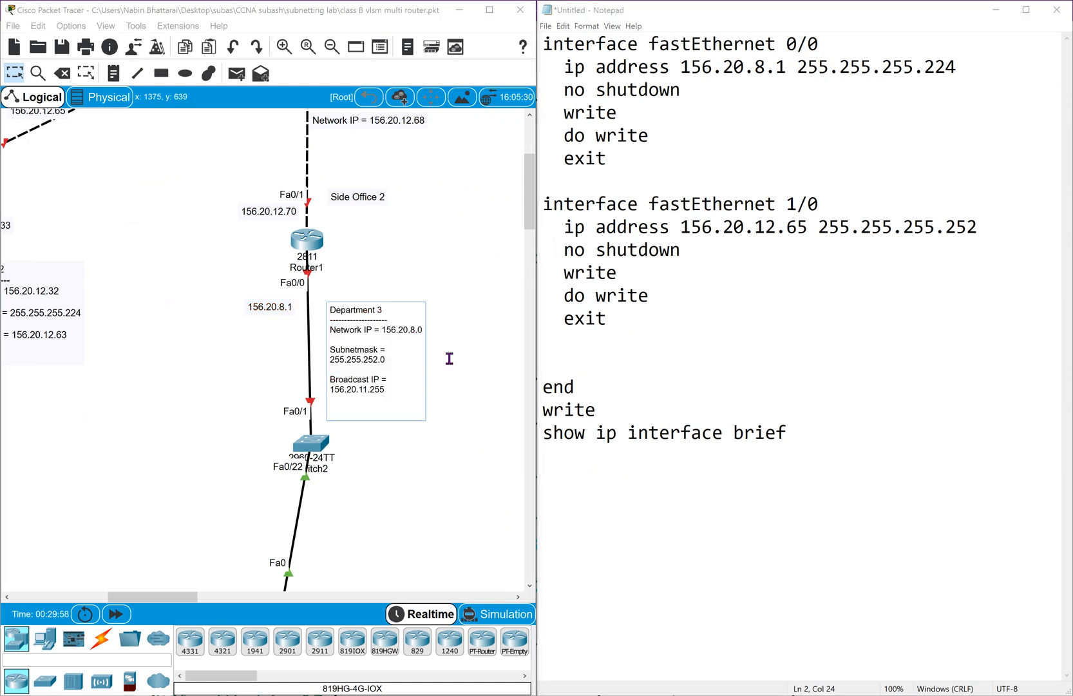
{"action": "left_click", "coordinate": [463, 369]}
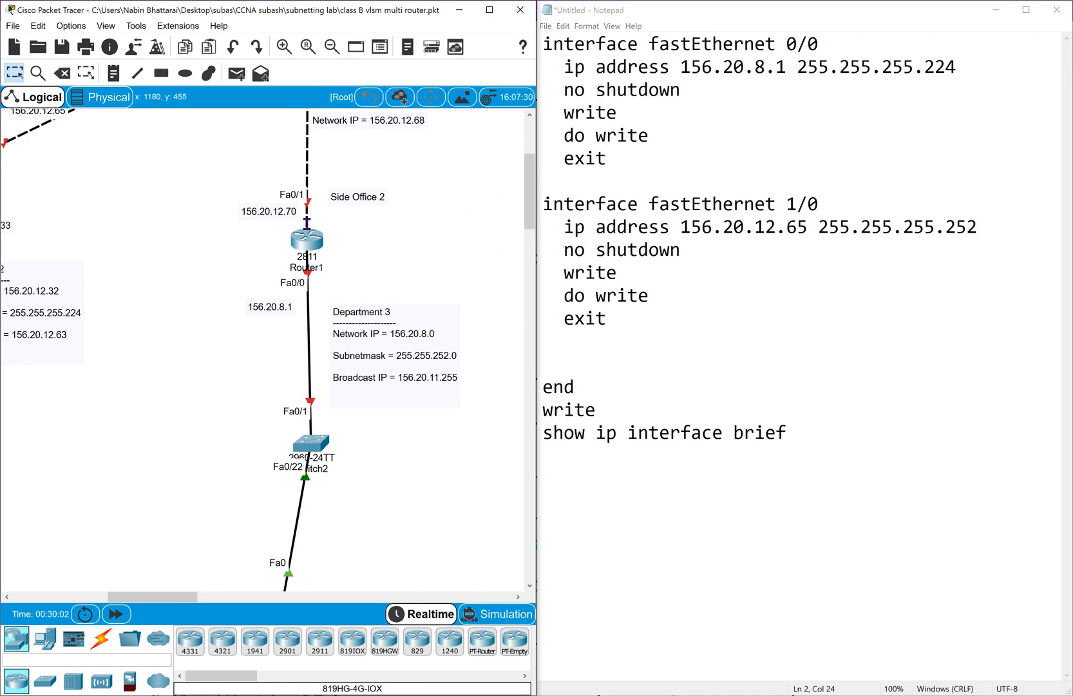
{"action": "left_click", "coordinate": [430, 362]}
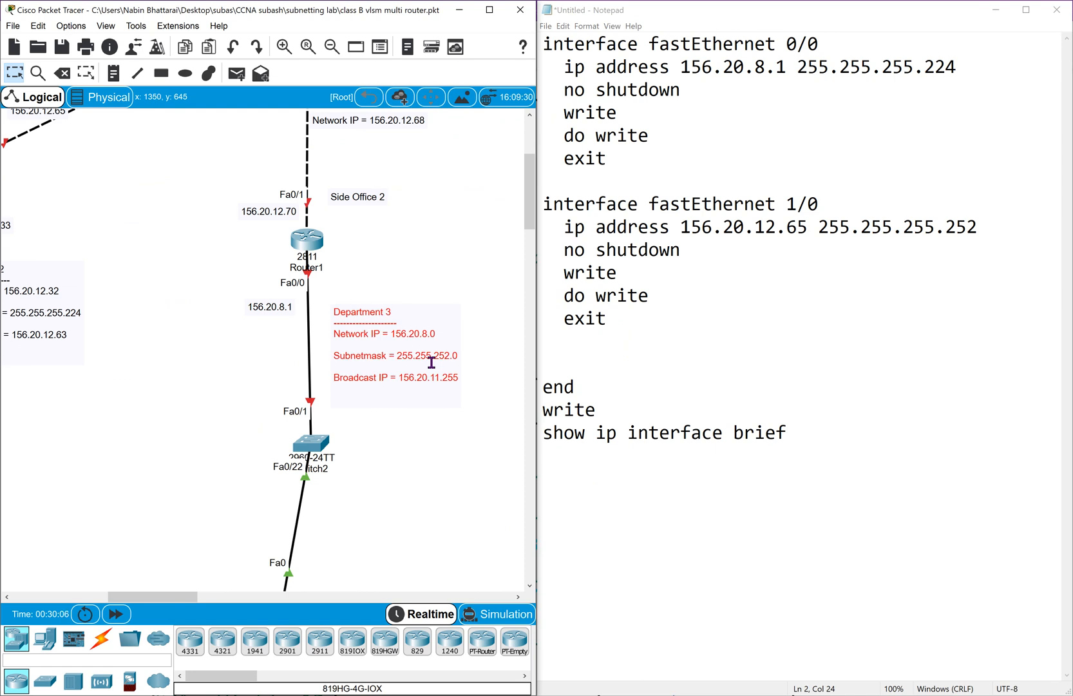
{"action": "left_click", "coordinate": [985, 61]}
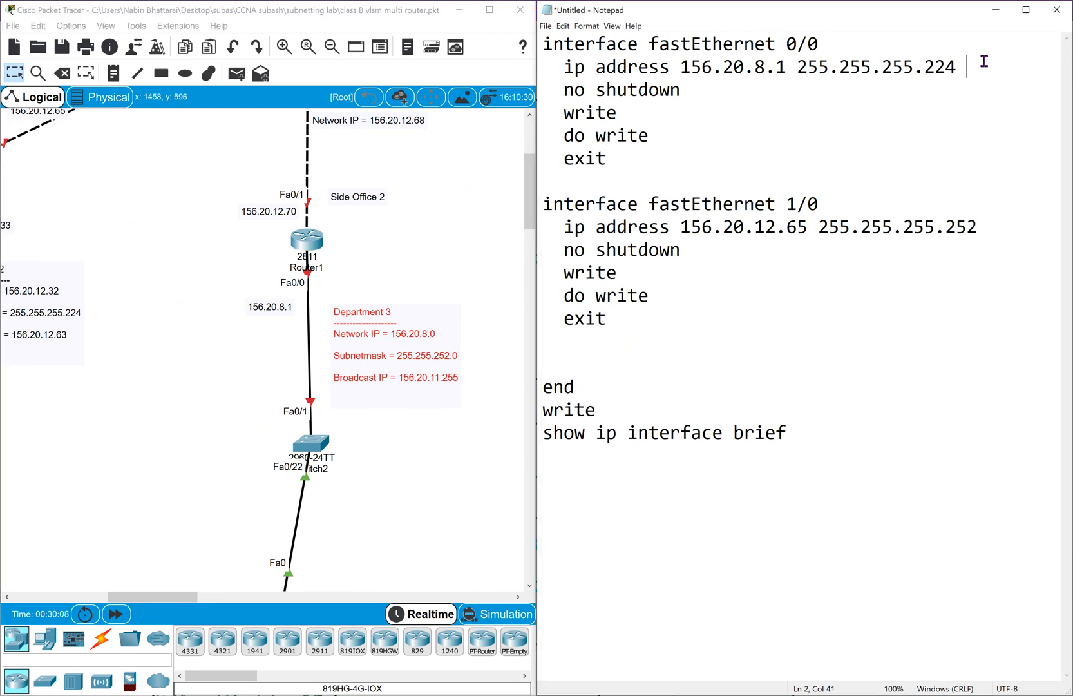
{"action": "key", "text": "BackSpace"}
{"action": "key", "text": "BackSpace"}
{"action": "key", "text": "BackSpace"}
{"action": "key", "text": "BackSpace"}
{"action": "key", "text": "BackSpace"}
{"action": "key", "text": "BackSpace"}
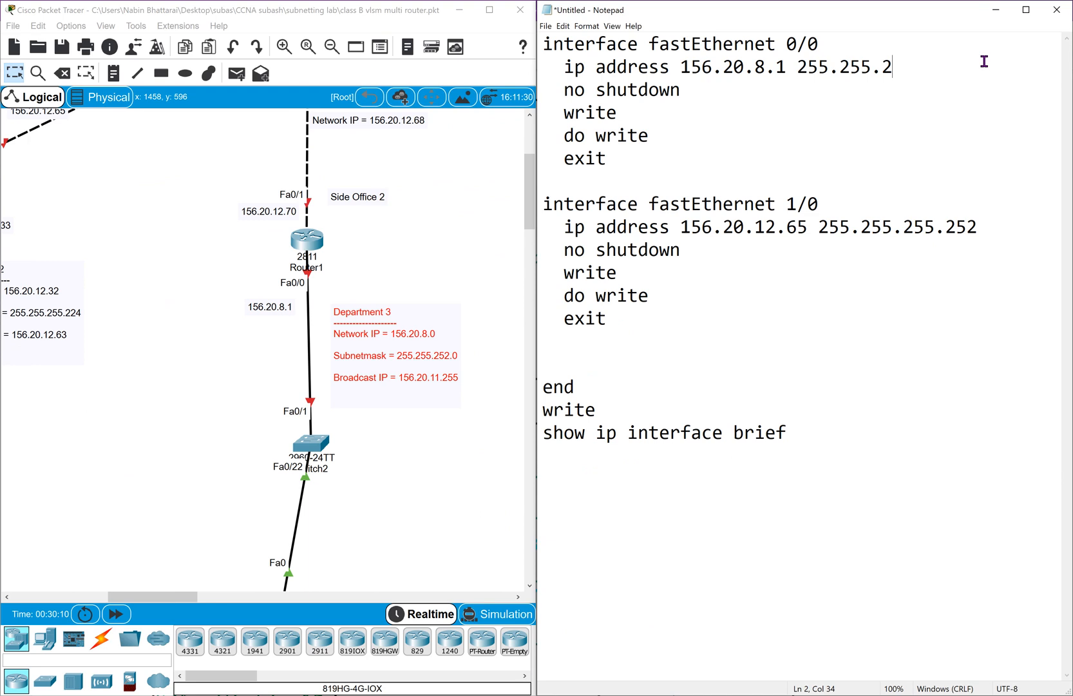
{"action": "type", "text": "52.0"}
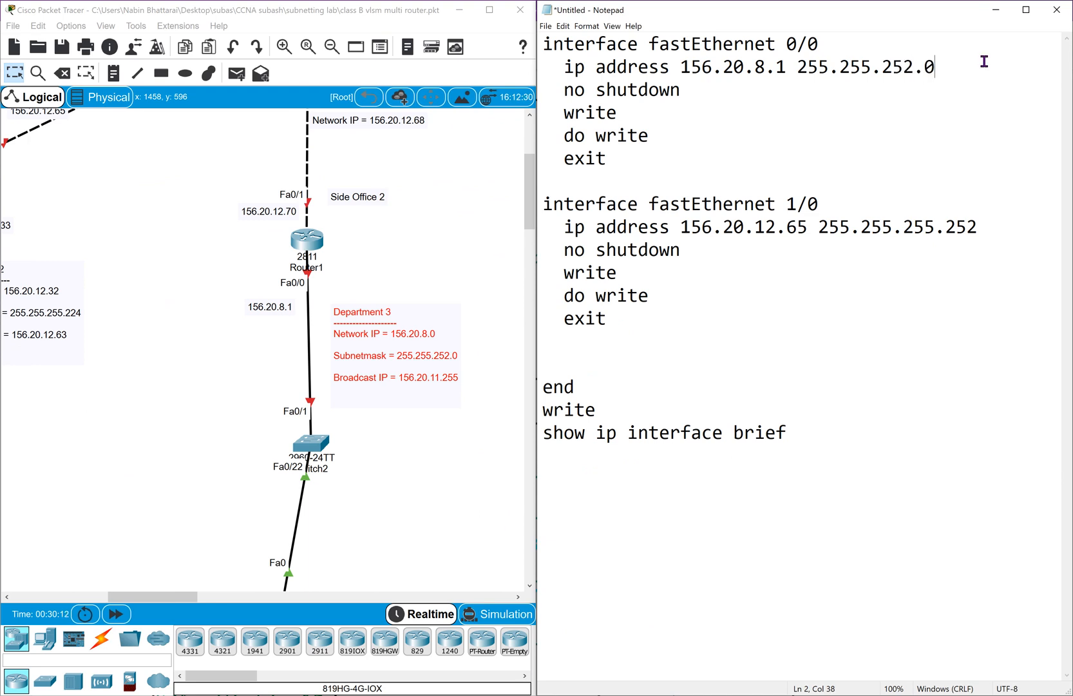
Delete the separate write line from the fastEthernet 0/0 block, keeping do write.
{"action": "left_click_drag", "start_coordinate": [619, 112], "coordinate": [561, 120]}
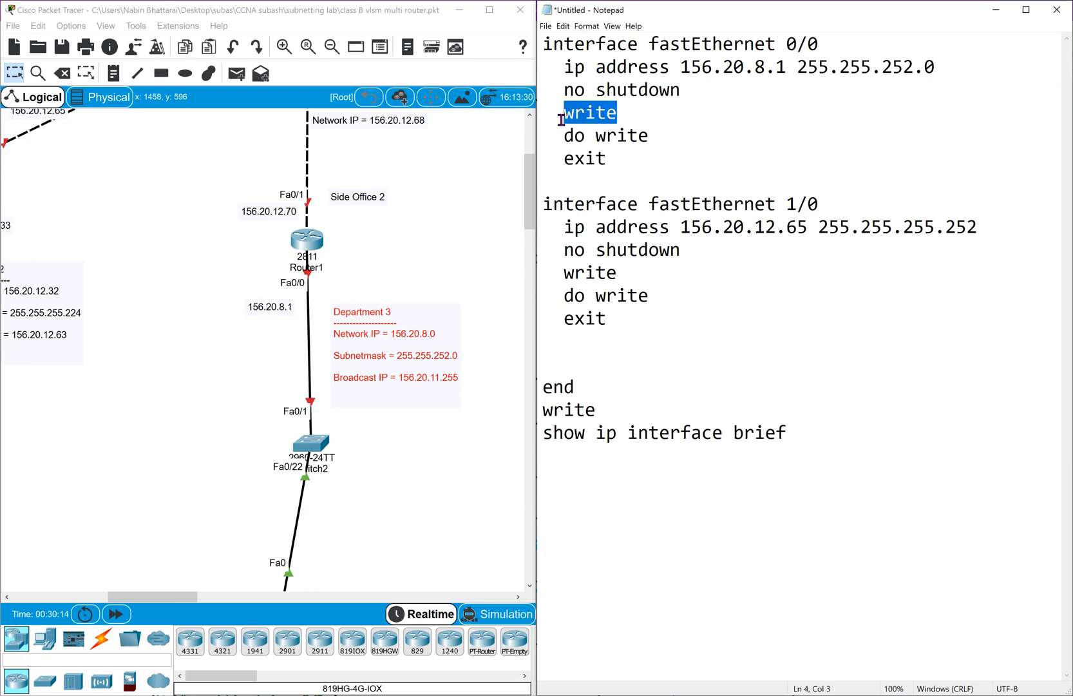
{"action": "key", "text": "BackSpace"}
{"action": "key", "text": "BackSpace"}
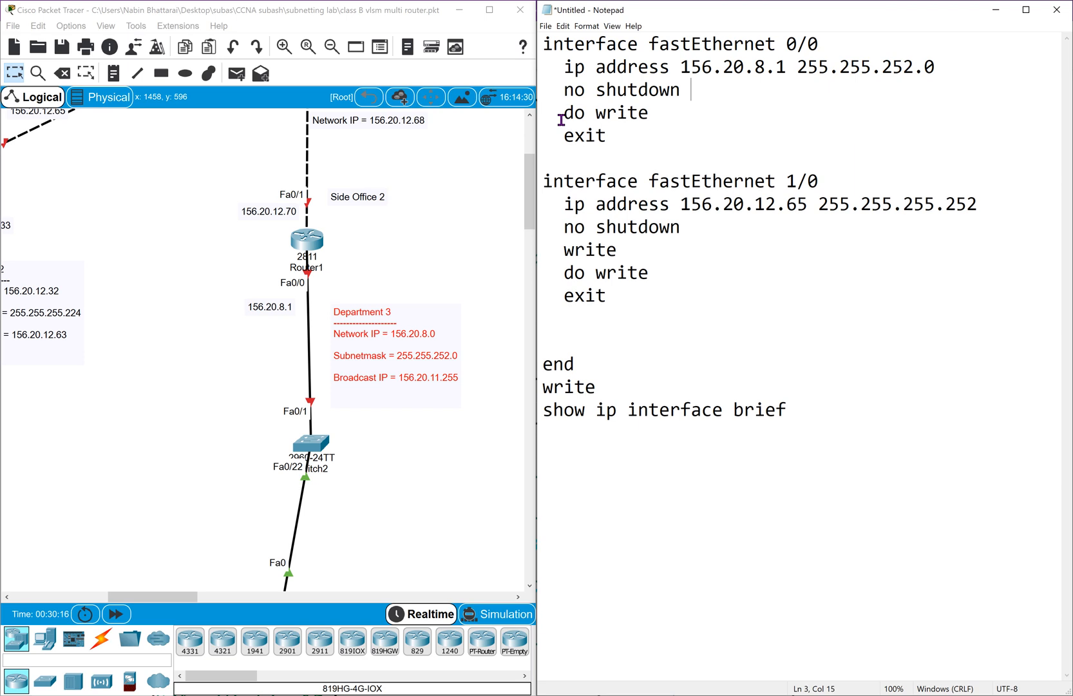
Change the second block's interface to fastEthernet 0/1 for Router1's link towards the 156.20.12.68 network.
{"action": "left_click", "coordinate": [383, 229]}
{"action": "scroll", "coordinate": [382, 229], "scroll_direction": "up", "scroll_amount": 1}
{"action": "left_click_drag", "start_coordinate": [251, 213], "coordinate": [364, 270]}
{"action": "left_click", "coordinate": [797, 181]}
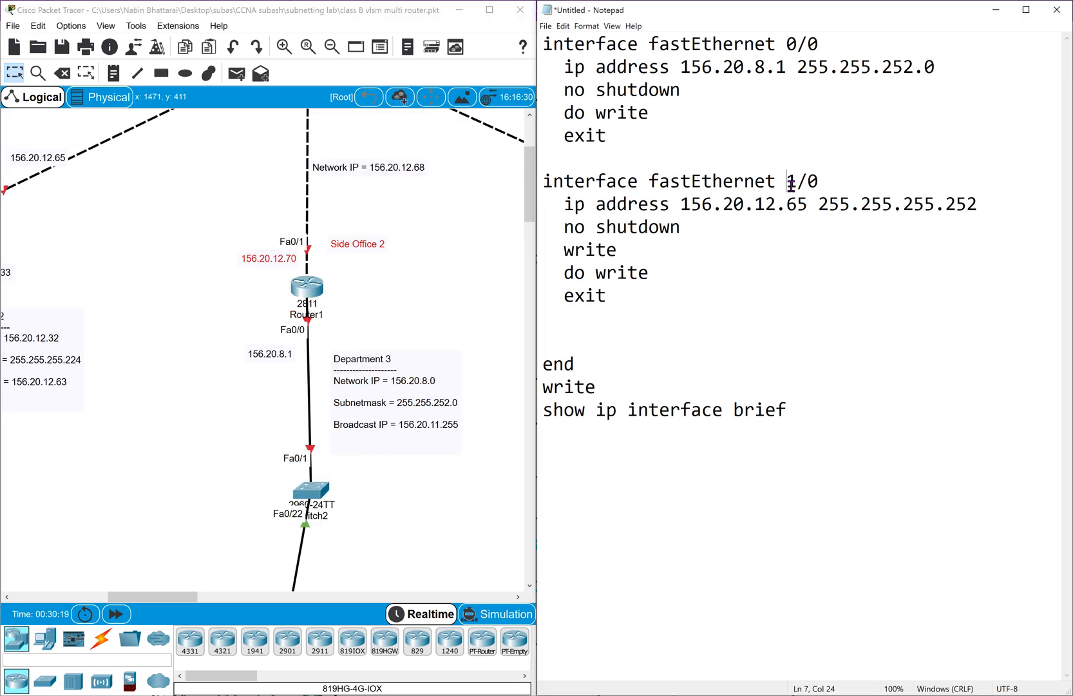
{"action": "key", "text": "BackSpace"}
{"action": "type", "text": "0"}
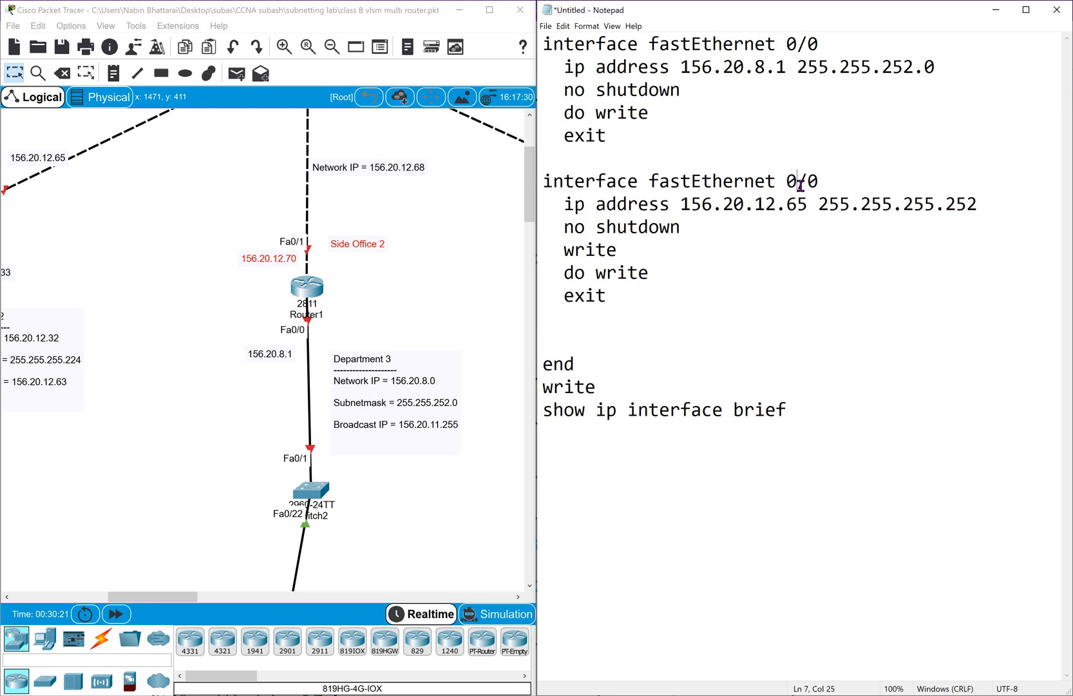
{"action": "key", "text": "BackSpace"}
{"action": "type", "text": "1"}
{"action": "left_click_drag", "start_coordinate": [808, 183], "coordinate": [542, 181]}
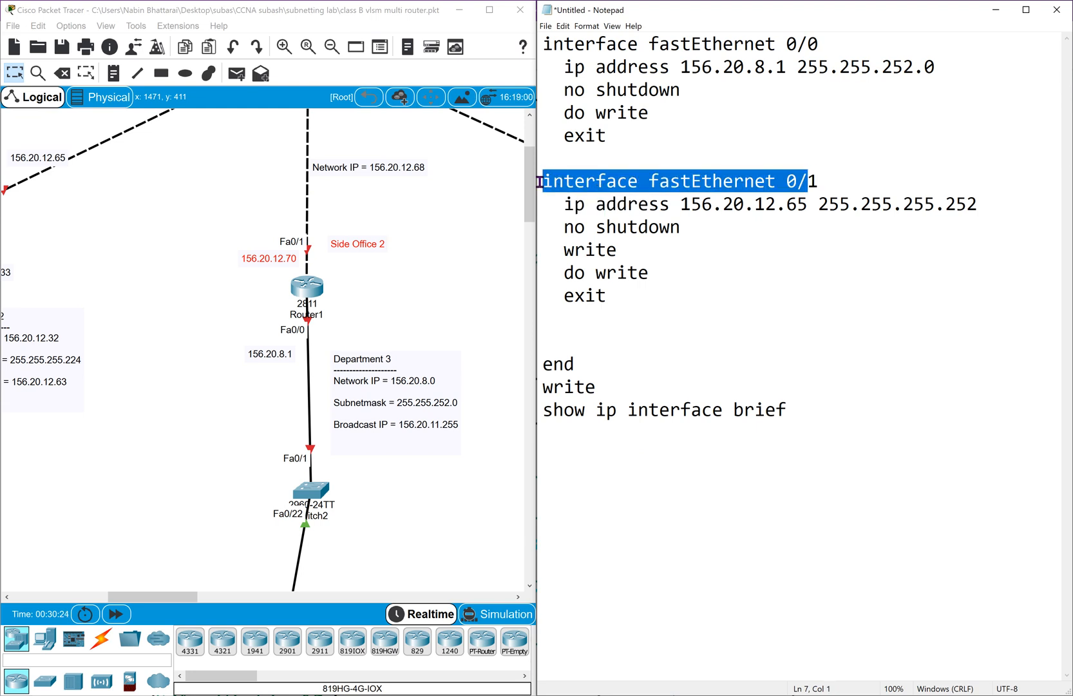
Set the fastEthernet 0/1 block's IP address to 156.20.12.70, matching the label beside Router1's Fa0/1.
{"action": "left_click", "coordinate": [412, 232]}
{"action": "left_click_drag", "start_coordinate": [283, 263], "coordinate": [278, 264]}
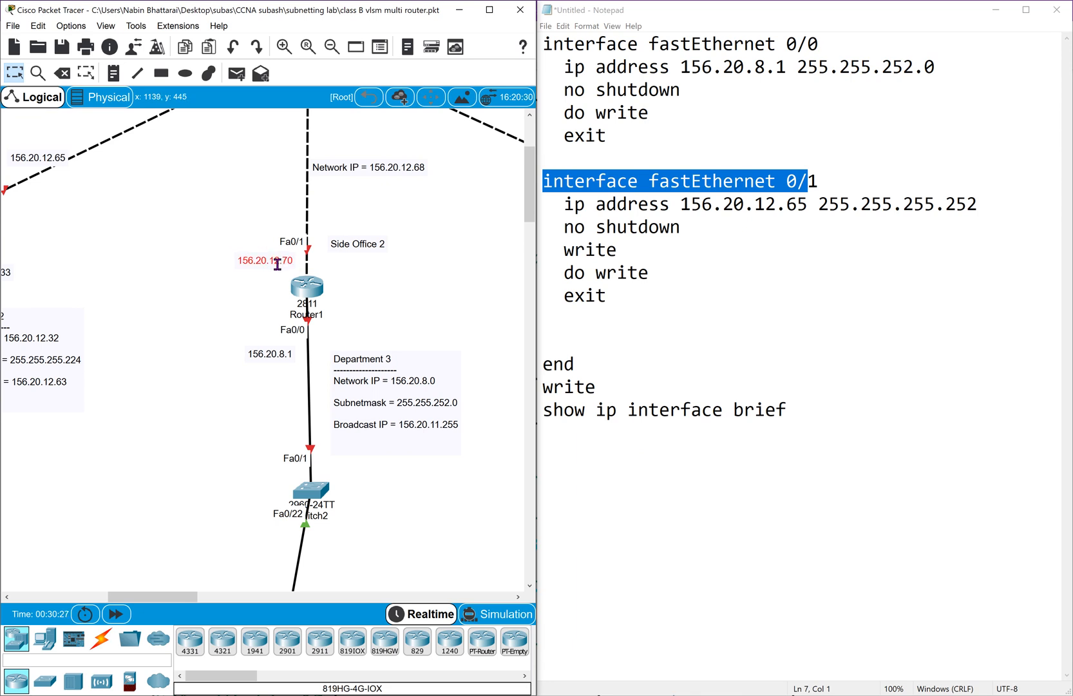
{"action": "left_click", "coordinate": [808, 208]}
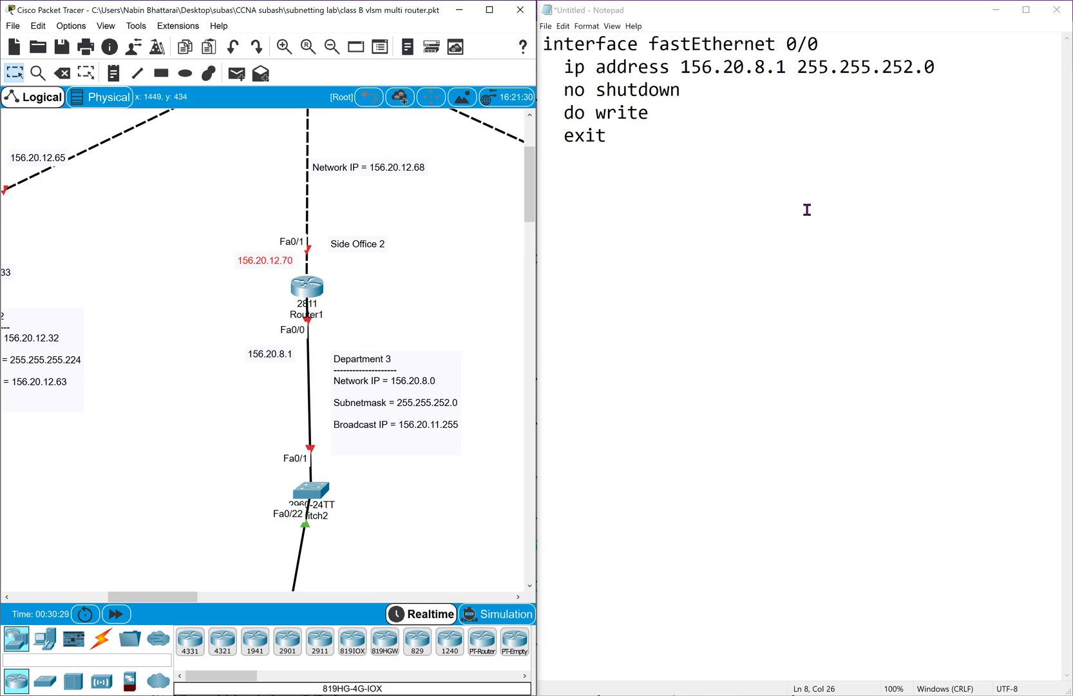
{"action": "key", "text": "BackSpace"}
{"action": "key", "text": "BackSpace"}
{"action": "type", "text": "70"}
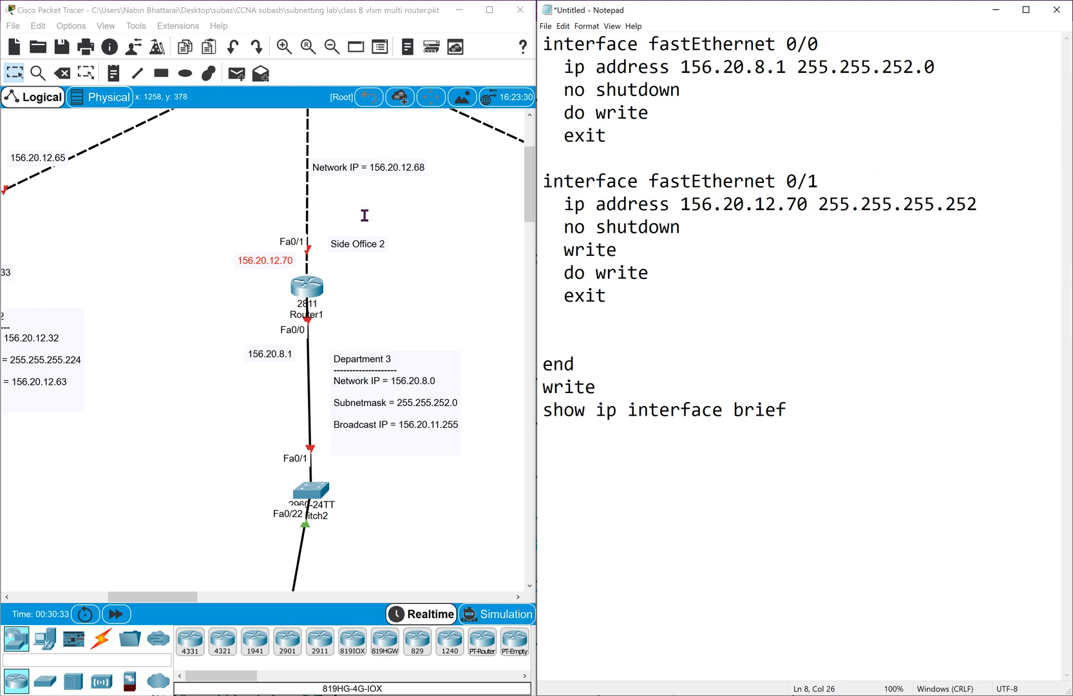
Delete the separate write line from the fastEthernet 0/1 block, keeping do write.
{"action": "left_click_drag", "start_coordinate": [221, 141], "coordinate": [395, 239]}
{"action": "left_click", "coordinate": [454, 279]}
{"action": "left_click_drag", "start_coordinate": [644, 250], "coordinate": [555, 249]}
{"action": "key", "text": "BackSpace"}
{"action": "key", "text": "BackSpace"}
{"action": "key", "text": "BackSpace"}
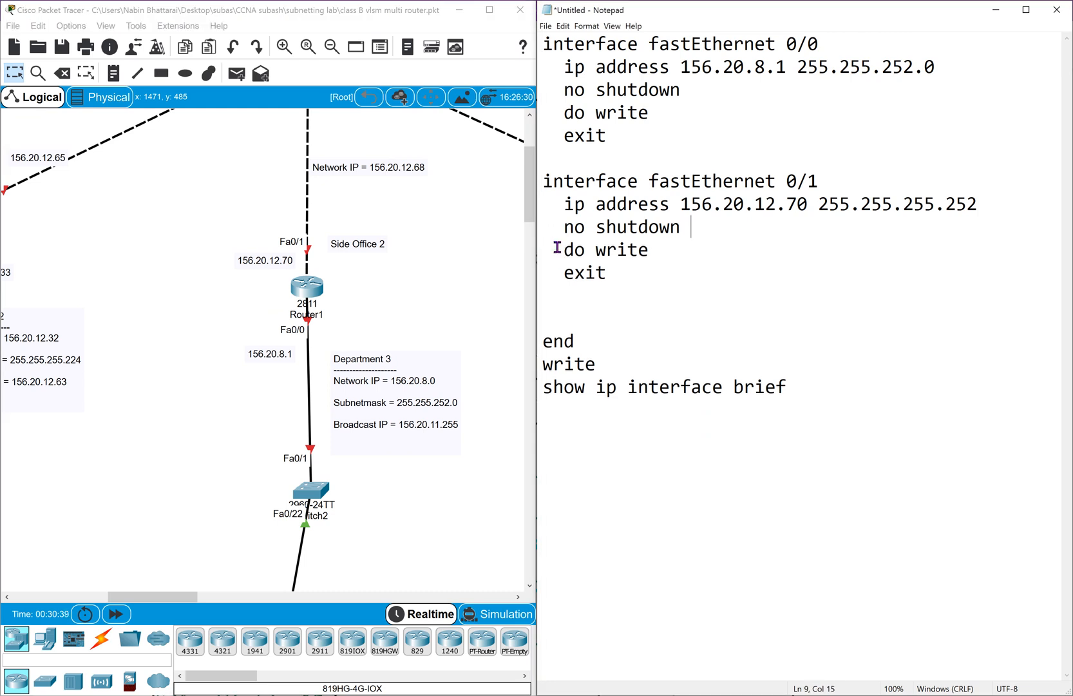
{"action": "key", "text": "ctrl+a"}
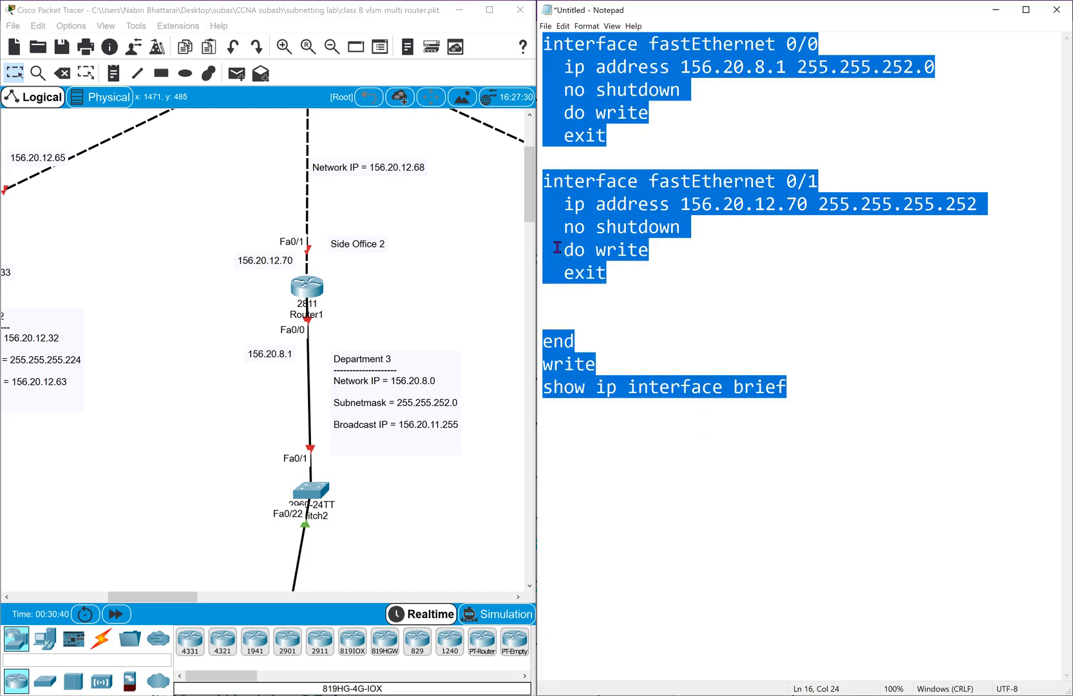
{"action": "left_click", "coordinate": [313, 287]}
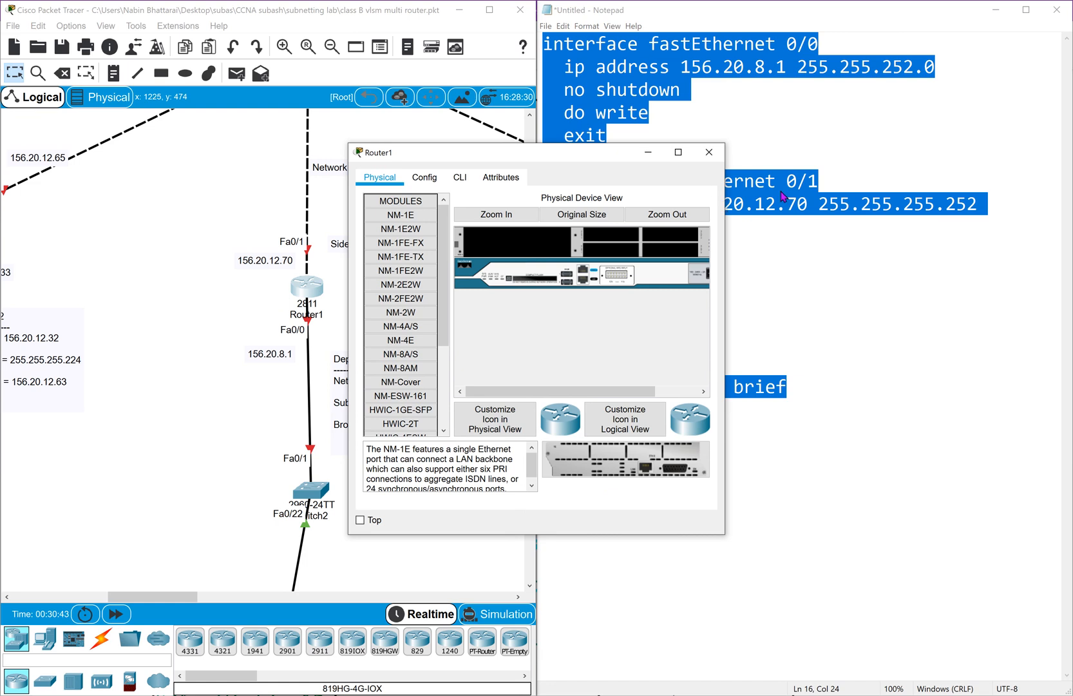
{"action": "left_click", "coordinate": [710, 153]}
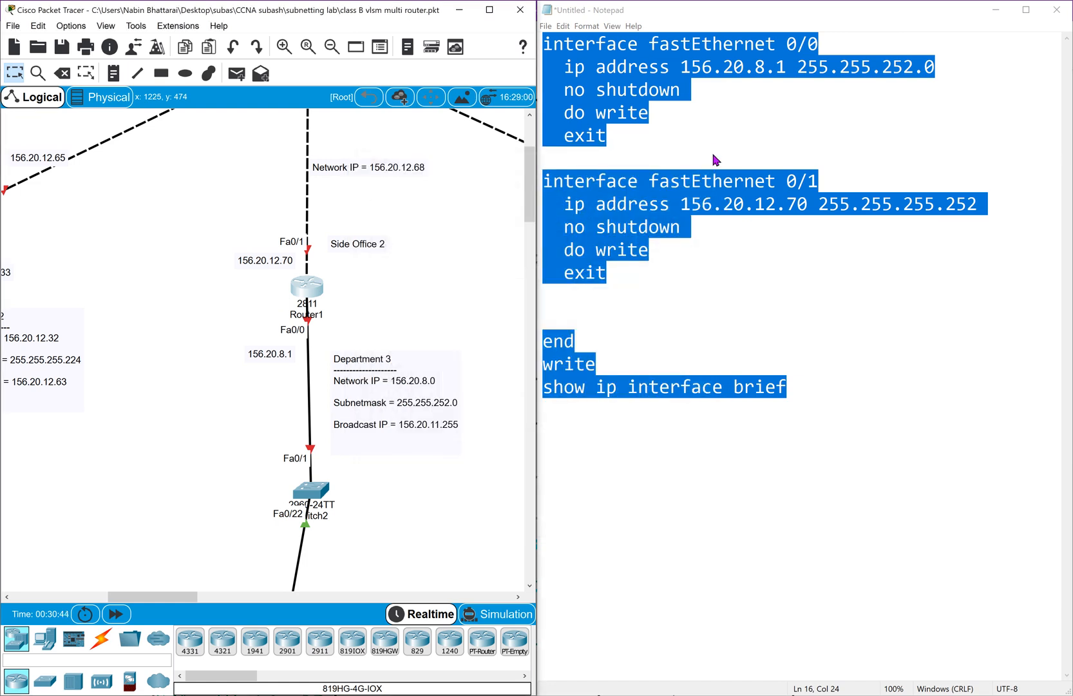
Add the lines enable and configure terminal at the start of the script, above the fastEthernet 0/0 block.
{"action": "left_click", "coordinate": [543, 43]}
{"action": "key", "text": "Return"}
{"action": "key", "text": "Return"}
{"action": "key", "text": "Up"}
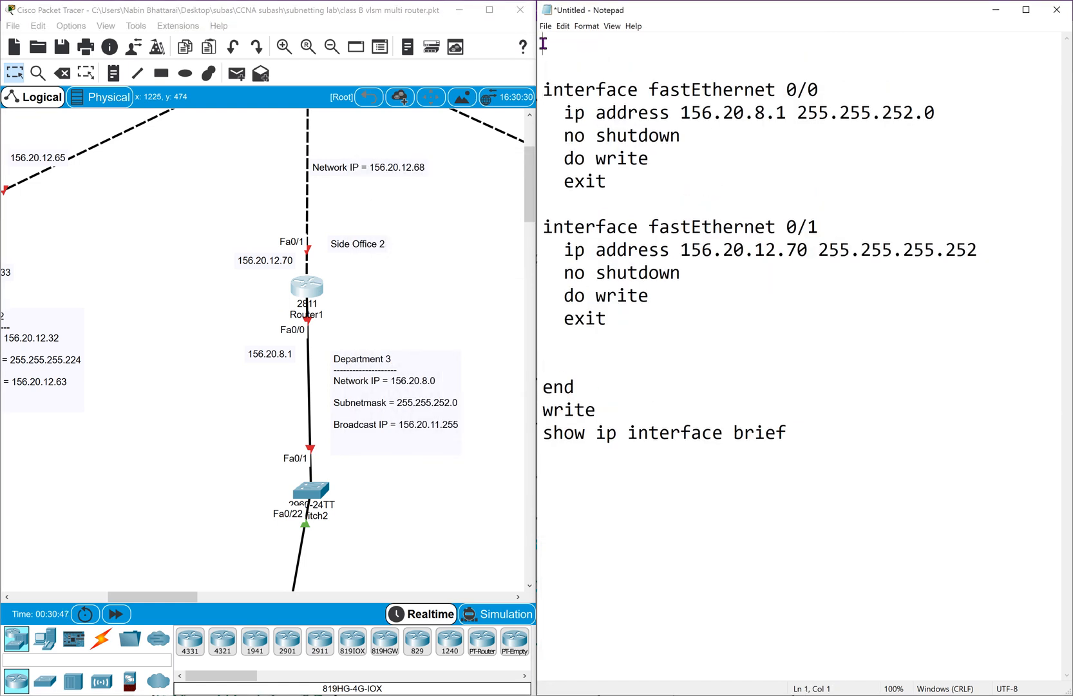
{"action": "type", "text": "enable"}
{"action": "key", "text": "Return"}
{"action": "type", "text": "configutre c"}
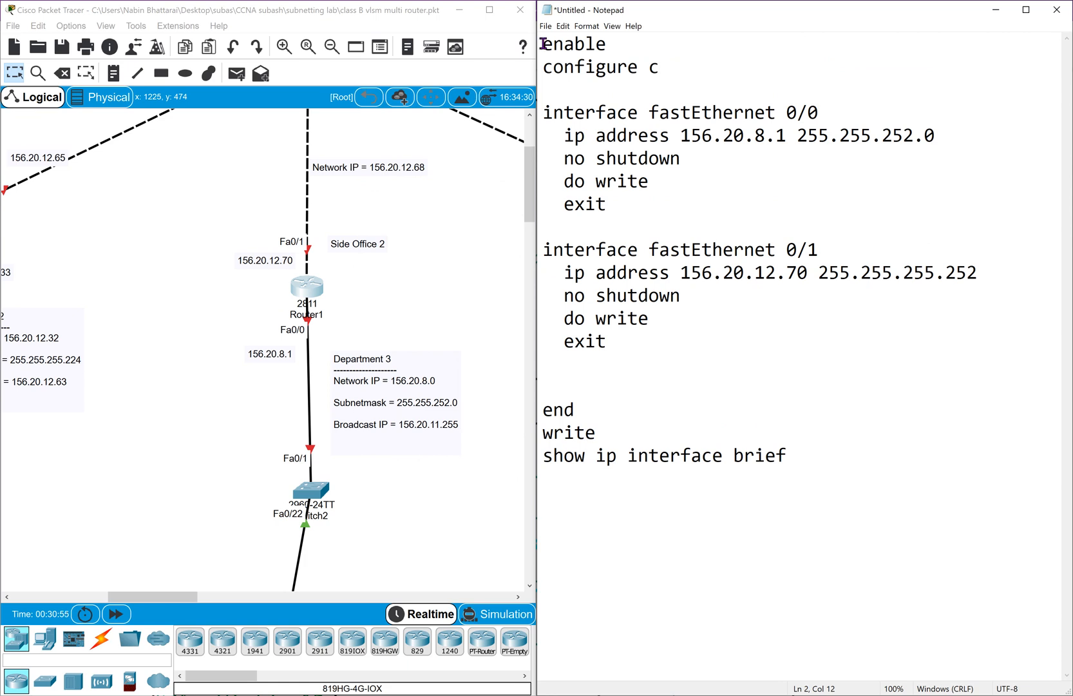
{"action": "key", "text": "BackSpace"}
{"action": "type", "text": "terminal"}
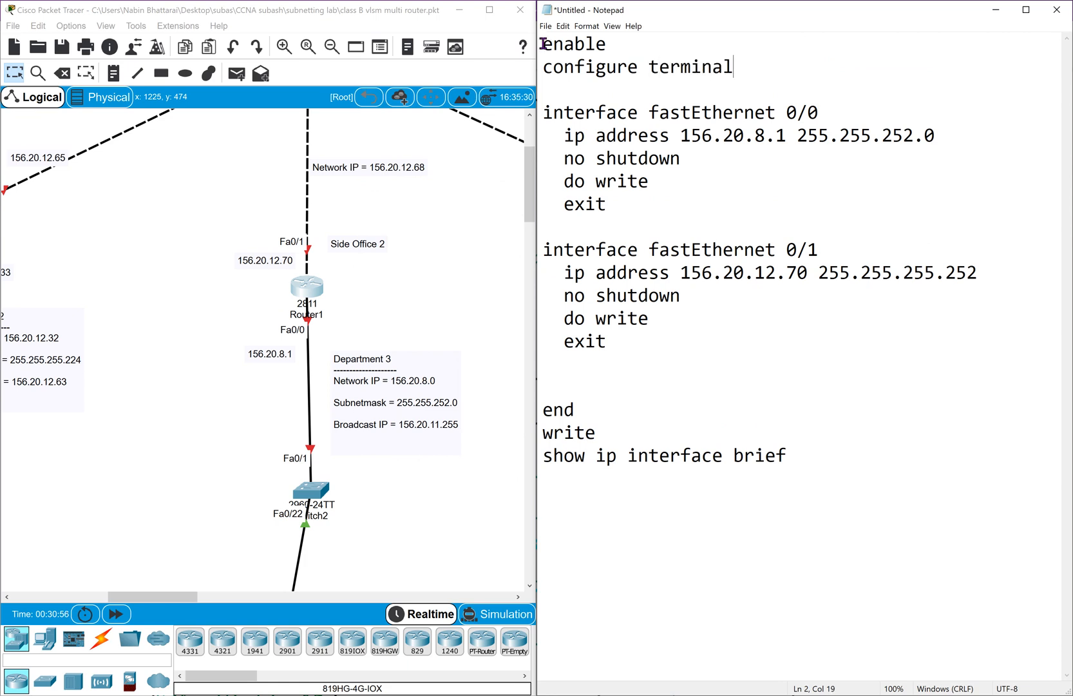
Copy the whole Notepad script and run it in Router1's command line in Packet Tracer.
{"action": "key", "text": "ctrl+a"}
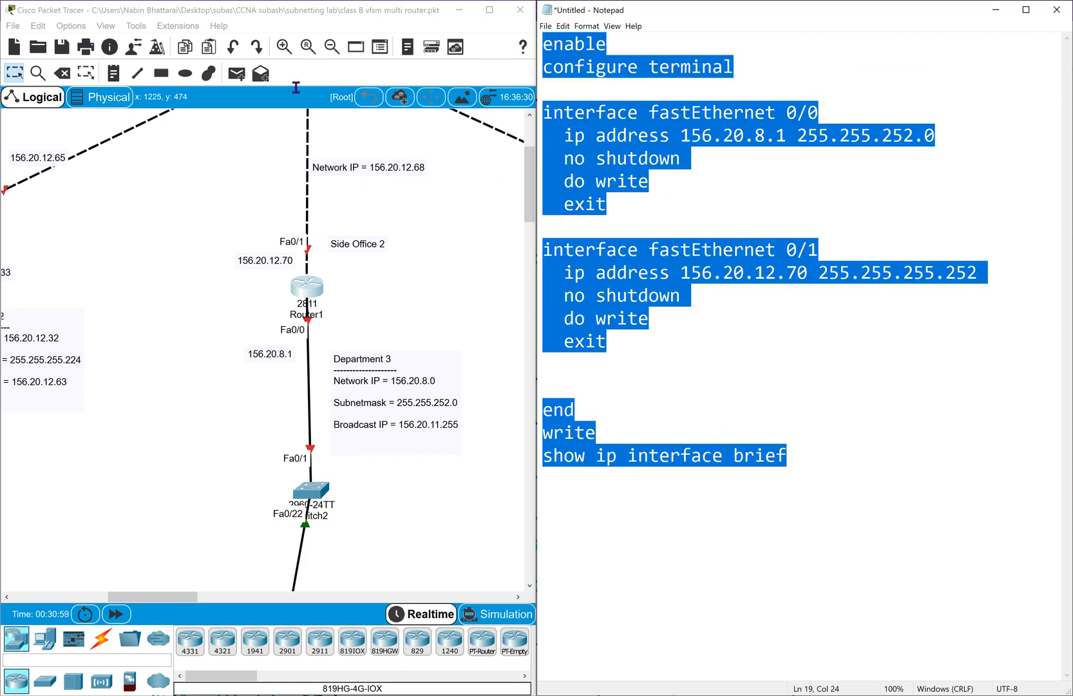
{"action": "left_click", "coordinate": [377, 277]}
{"action": "left_click", "coordinate": [304, 282]}
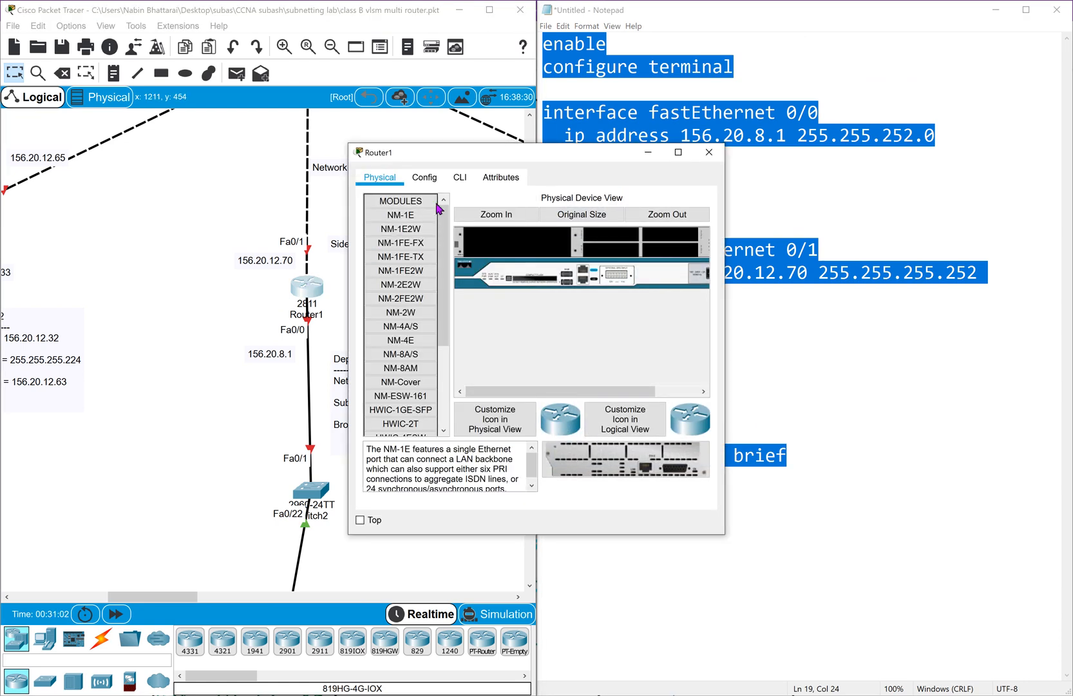
{"action": "left_click", "coordinate": [460, 177]}
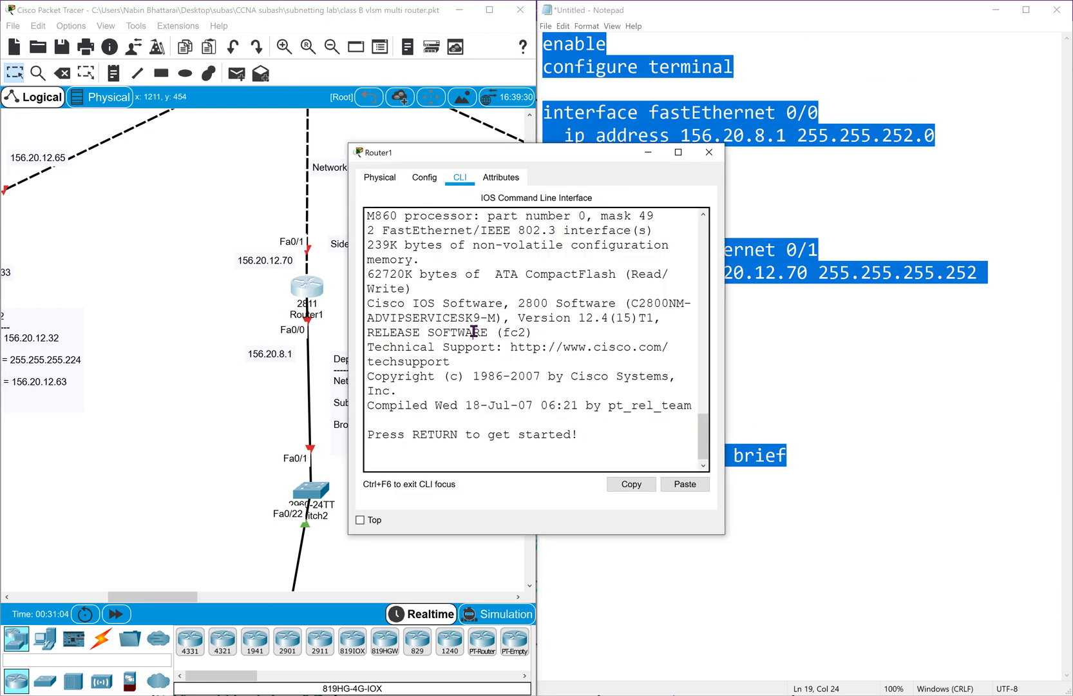
{"action": "key", "text": "Return"}
{"action": "key", "text": "Return"}
{"action": "key", "text": "Return"}
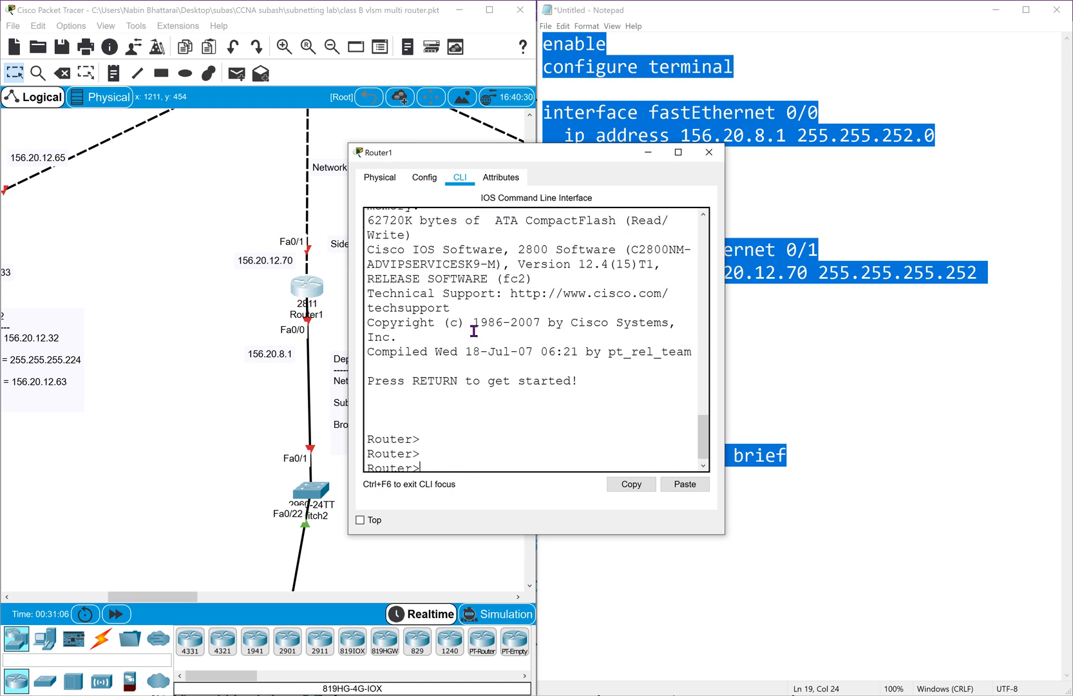
{"action": "right_click", "coordinate": [474, 331]}
{"action": "left_click", "coordinate": [510, 352]}
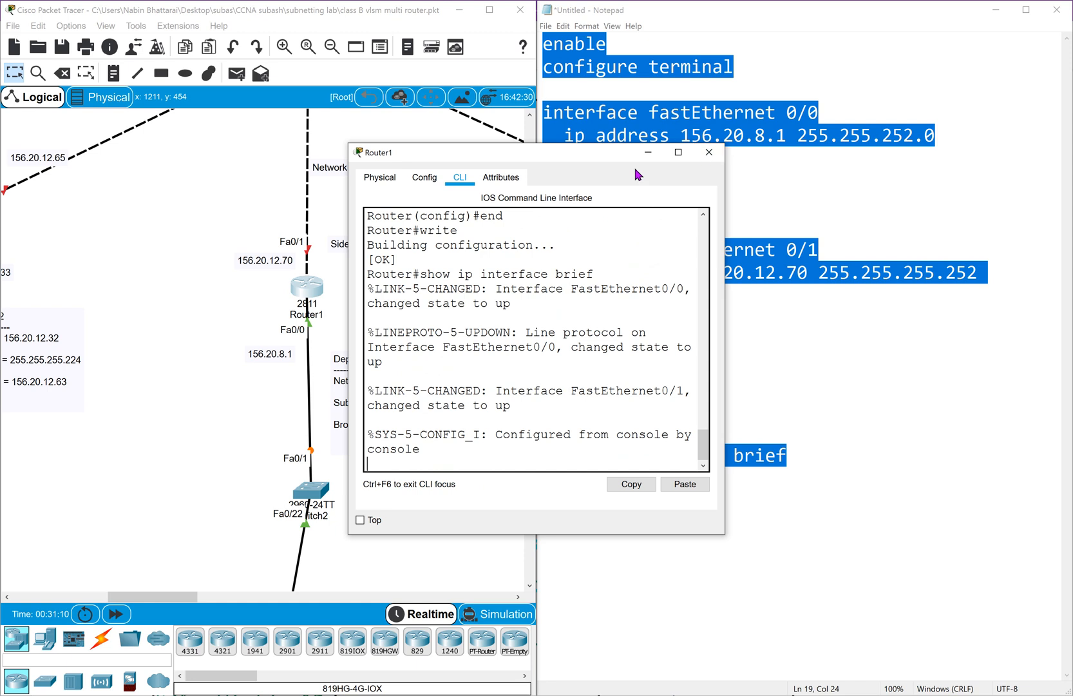
Dock the Router1 window beside the topology, filling the other half of the screen.
{"action": "left_click_drag", "start_coordinate": [617, 170], "coordinate": [635, 125]}
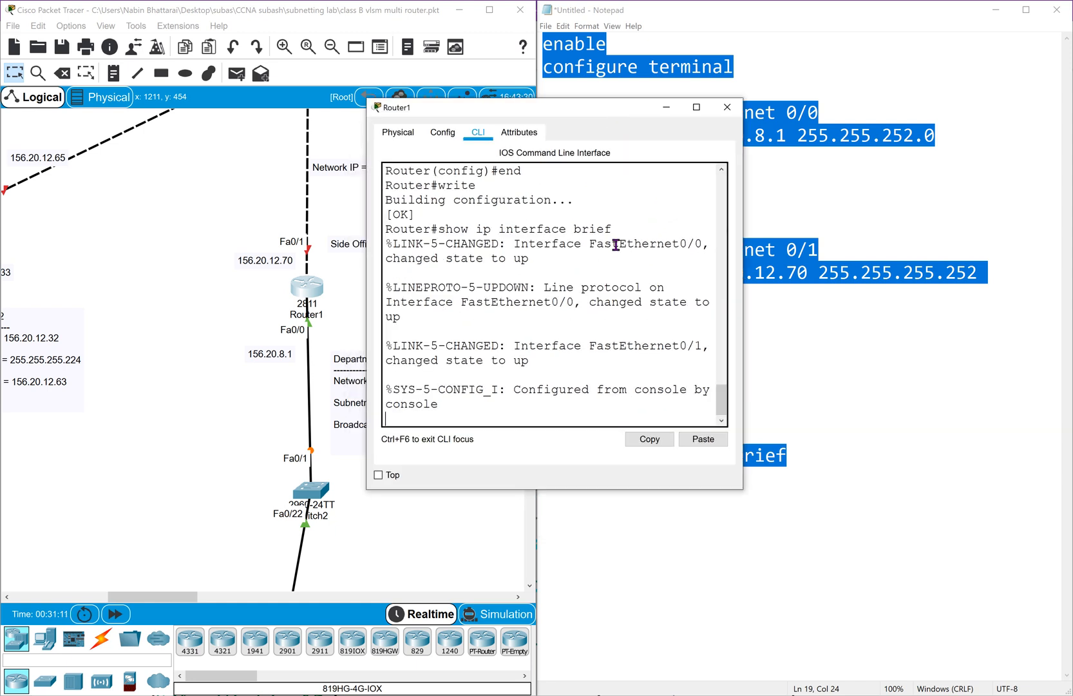
{"action": "right_click", "coordinate": [576, 99]}
{"action": "left_click", "coordinate": [502, 107]}
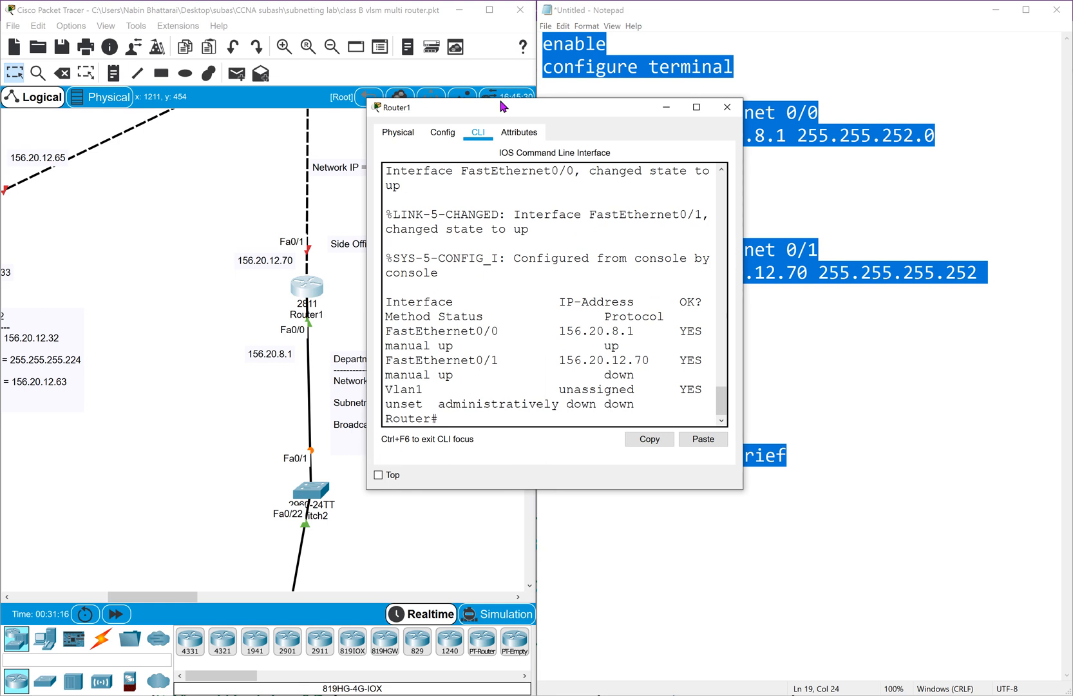
{"action": "left_click_drag", "start_coordinate": [497, 118], "coordinate": [1072, 103]}
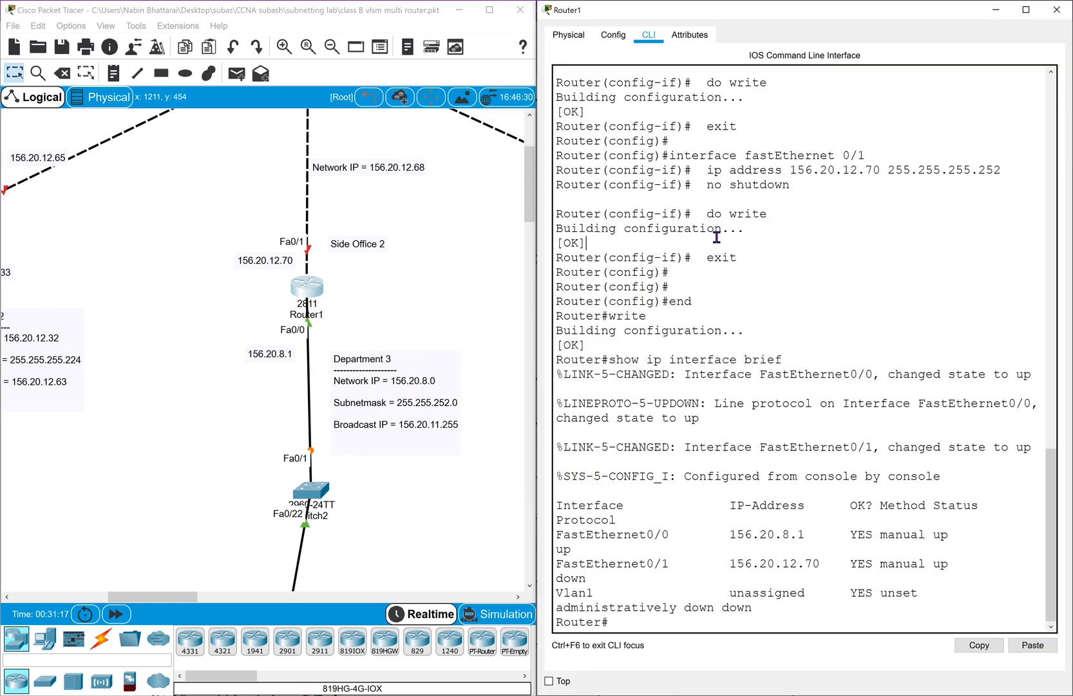
Compare the FastEthernet0/0 and FastEthernet0/1 addresses in Router1's interface listing with the topology labels beside its ports.
{"action": "left_click_drag", "start_coordinate": [557, 536], "coordinate": [815, 530]}
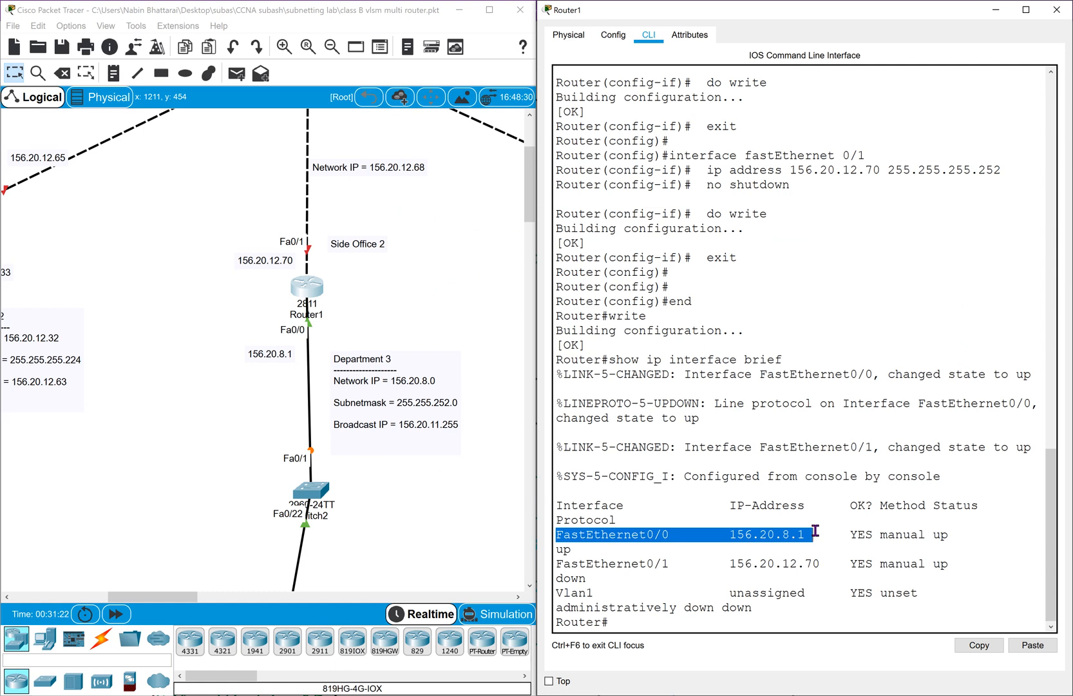
{"action": "left_click_drag", "start_coordinate": [277, 348], "coordinate": [279, 342]}
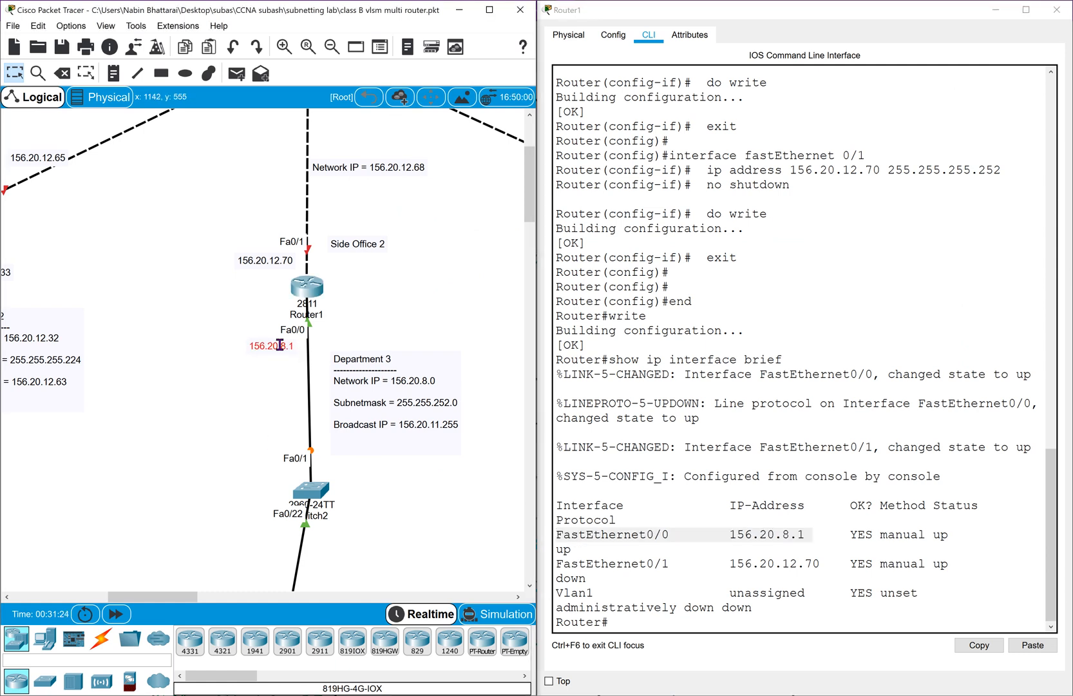
{"action": "left_click", "coordinate": [731, 564]}
{"action": "left_click_drag", "start_coordinate": [730, 564], "coordinate": [820, 564]}
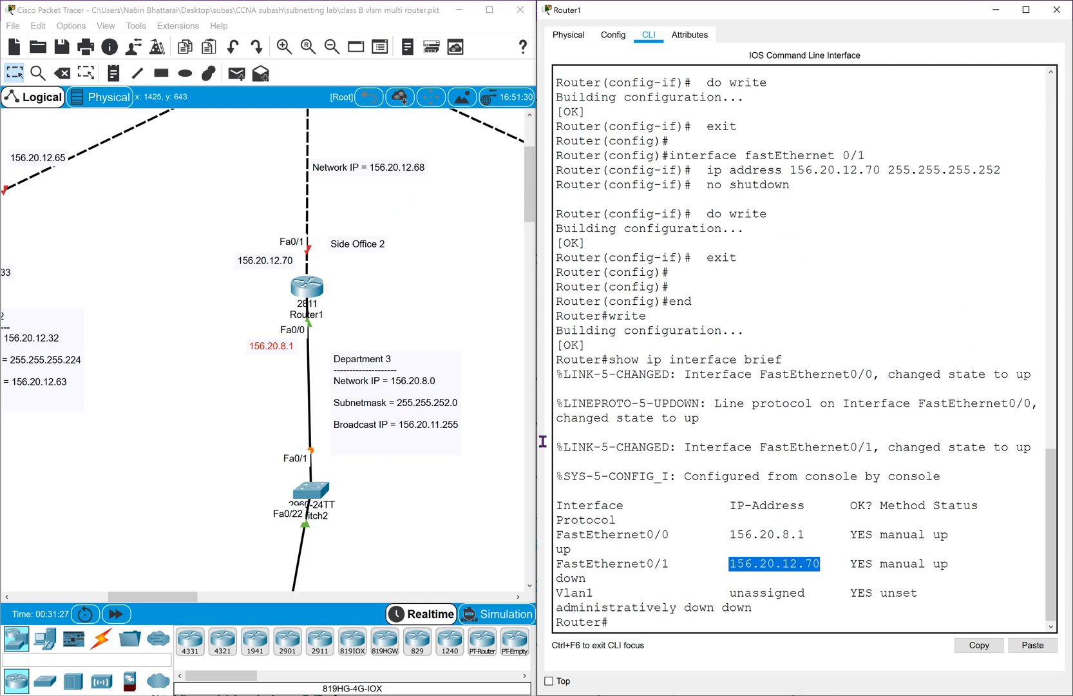
{"action": "left_click_drag", "start_coordinate": [263, 258], "coordinate": [264, 261]}
{"action": "left_click", "coordinate": [431, 289]}
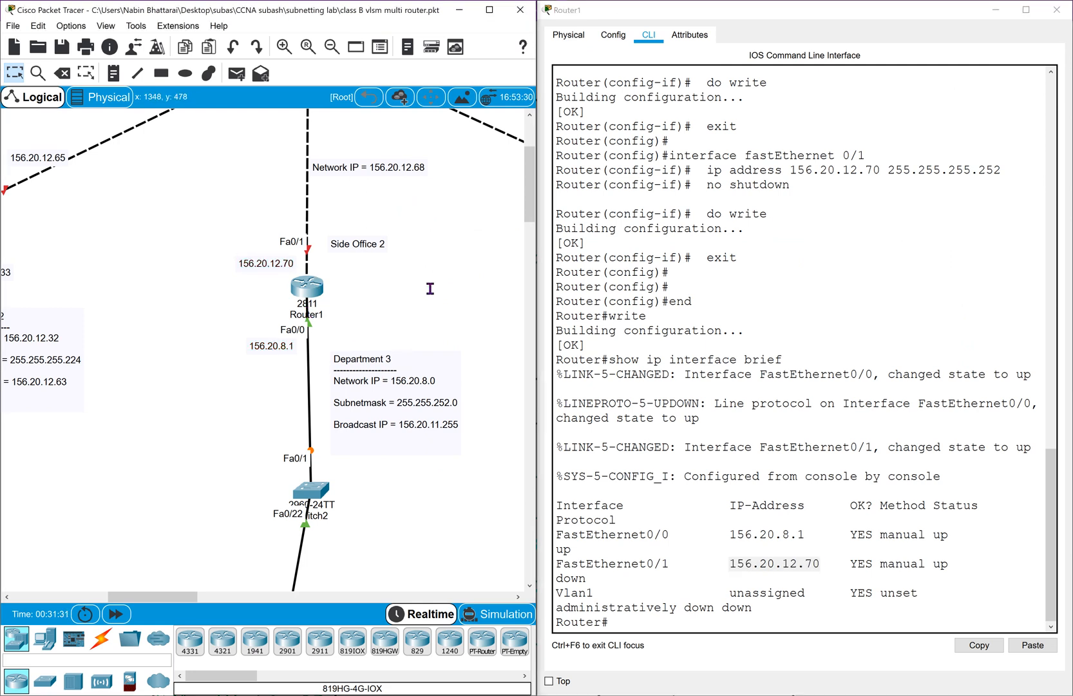
Examine the Head Office router's interface address labels and the configuration commands run on Router1.
{"action": "scroll", "coordinate": [430, 288], "scroll_direction": "up", "scroll_amount": 5}
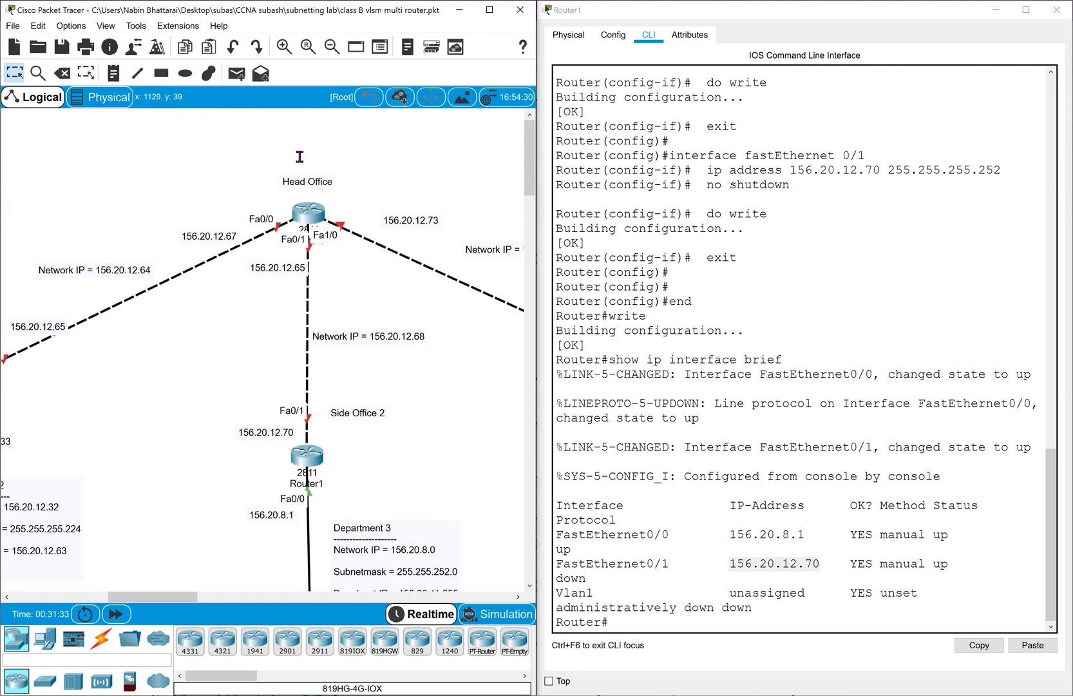
{"action": "left_click_drag", "start_coordinate": [231, 157], "coordinate": [399, 289]}
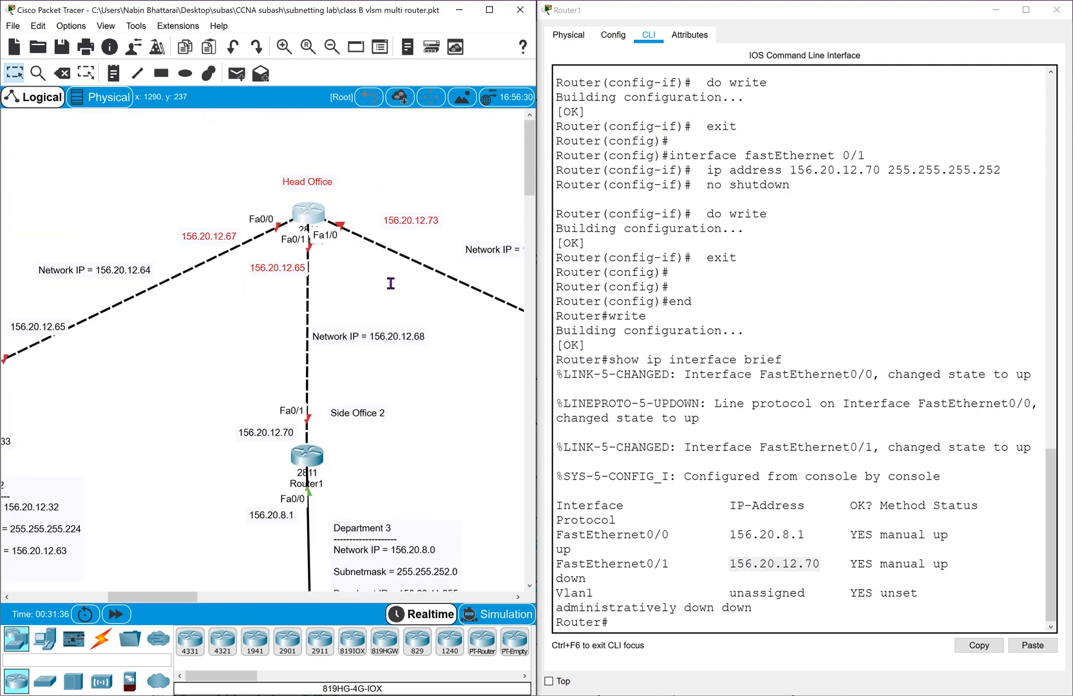
{"action": "left_click", "coordinate": [391, 282]}
{"action": "left_click_drag", "start_coordinate": [221, 172], "coordinate": [248, 227]}
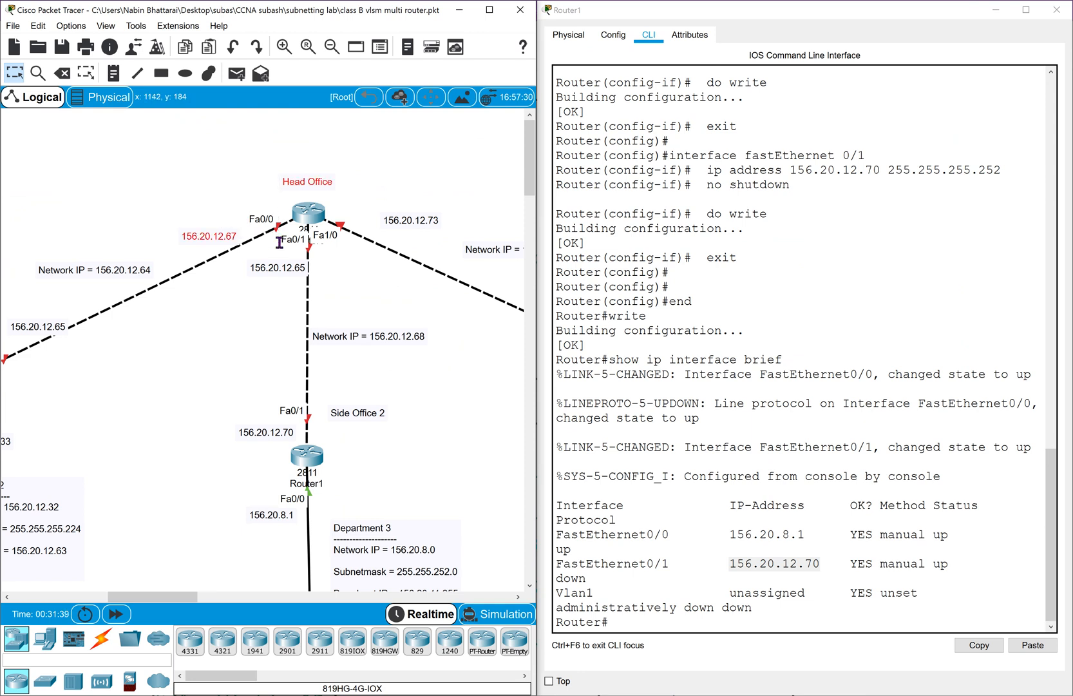
{"action": "left_click", "coordinate": [222, 328]}
{"action": "scroll", "coordinate": [728, 212], "scroll_direction": "up", "scroll_amount": 4}
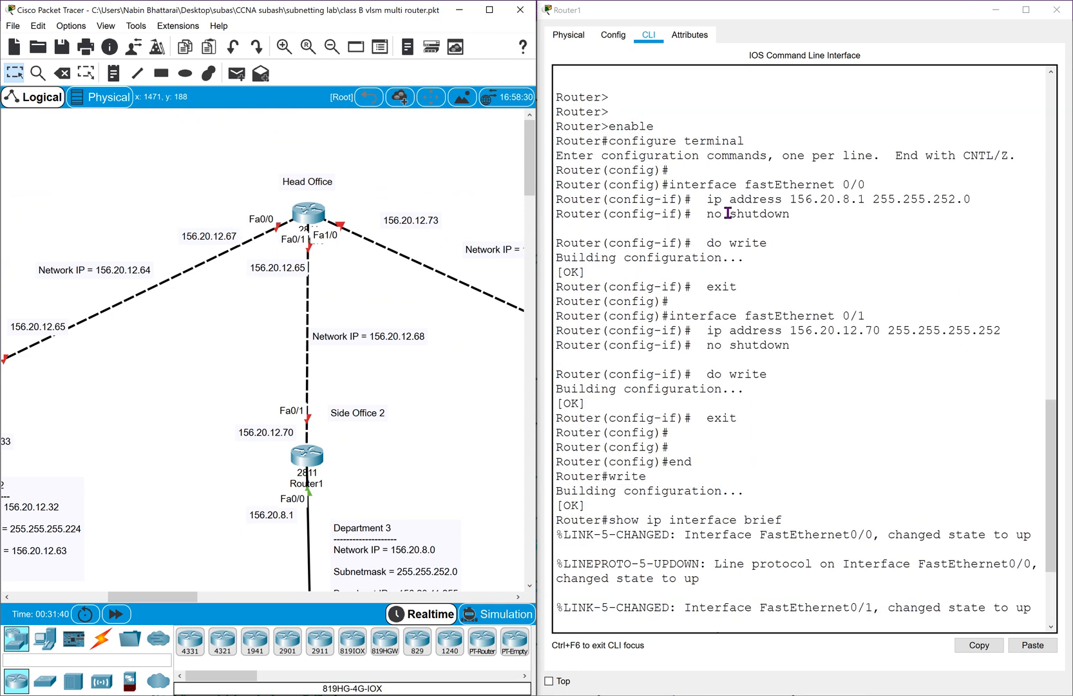
Switch to the Notepad script and set the fastEthernet 0/0 address line to 156.20.12.67 with mask 255.255.255.252.
{"action": "left_click", "coordinate": [995, 13]}
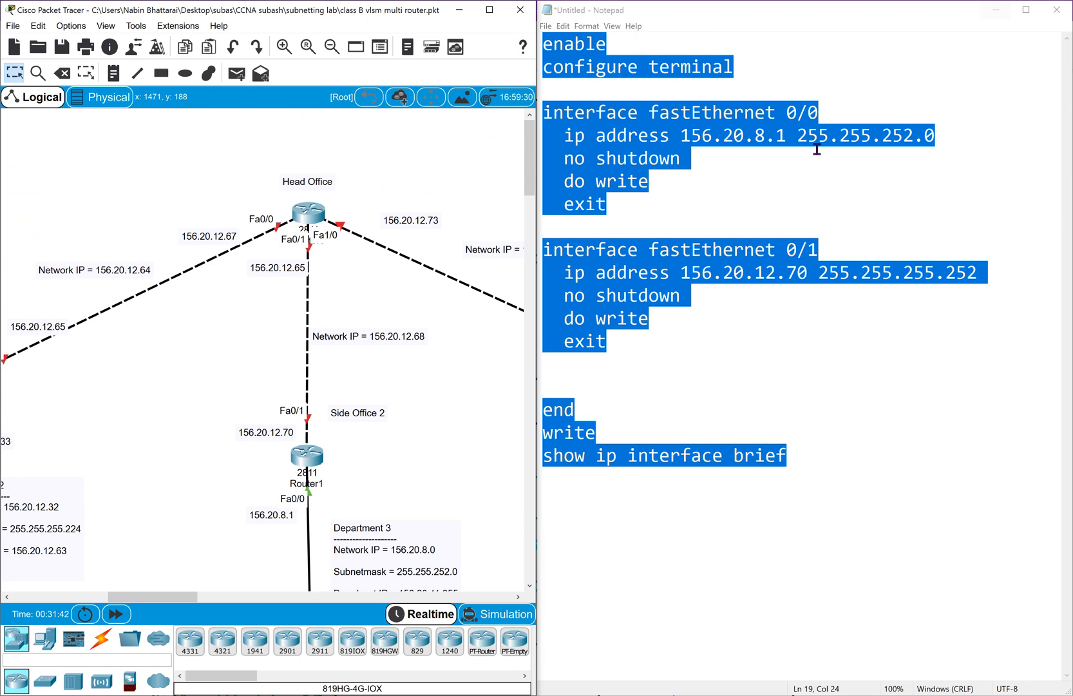
{"action": "left_click", "coordinate": [737, 172]}
{"action": "left_click_drag", "start_coordinate": [756, 134], "coordinate": [786, 134]}
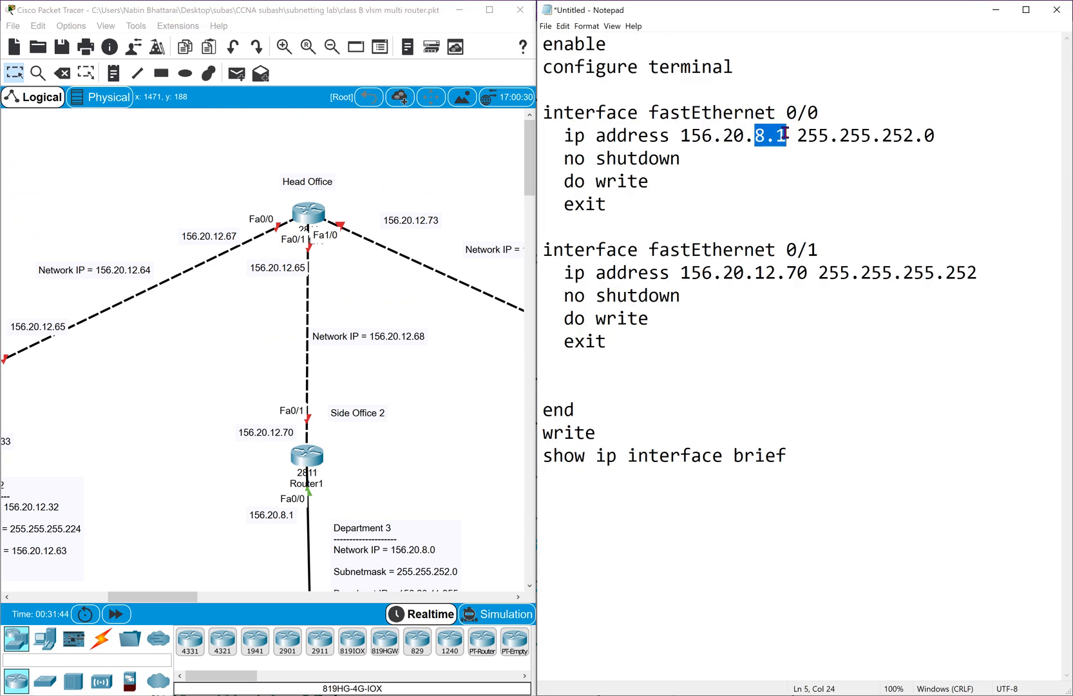
{"action": "type", "text": "12."}
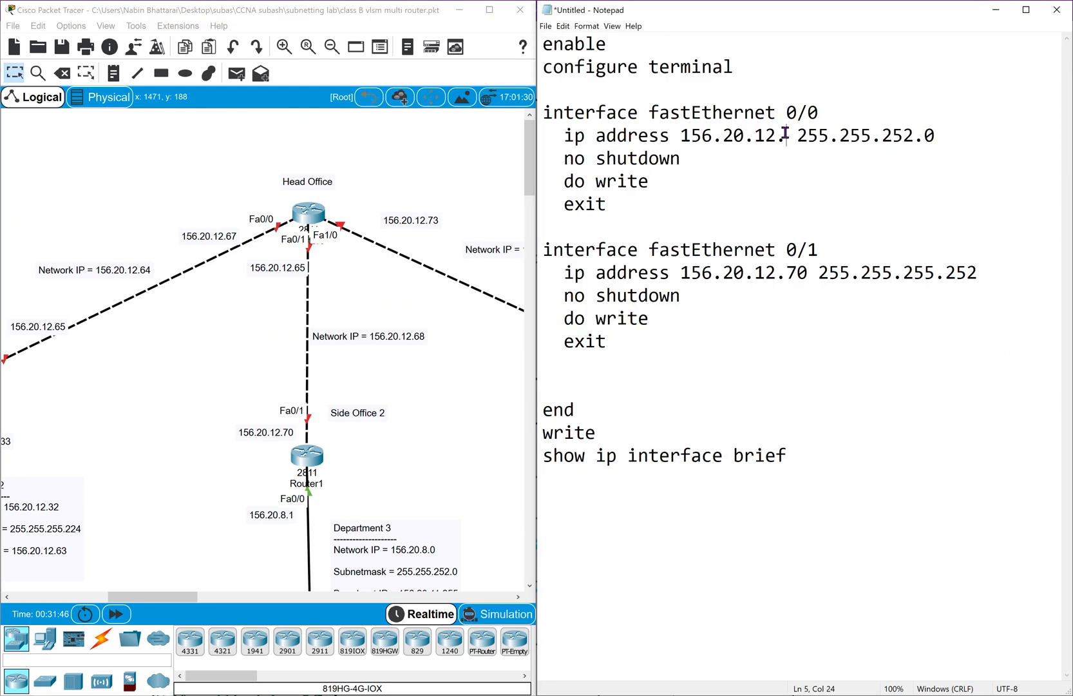
{"action": "type", "text": "67"}
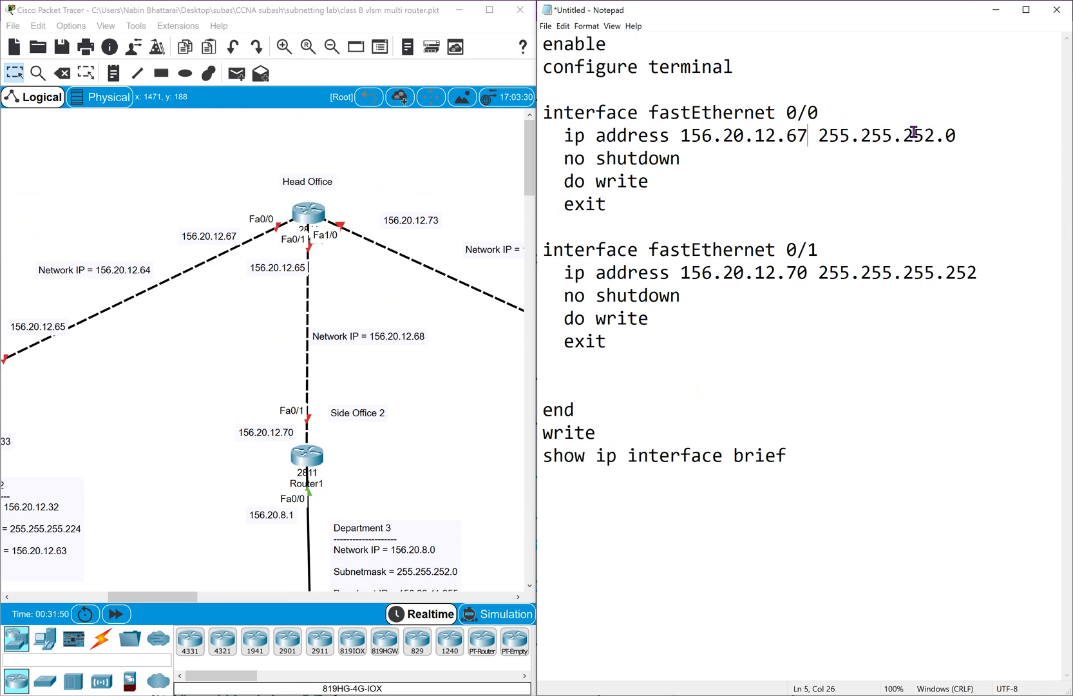
{"action": "left_click", "coordinate": [954, 133]}
{"action": "key", "text": "BackSpace"}
{"action": "key", "text": "BackSpace"}
{"action": "key", "text": "BackSpace"}
{"action": "type", "text": "5.252"}
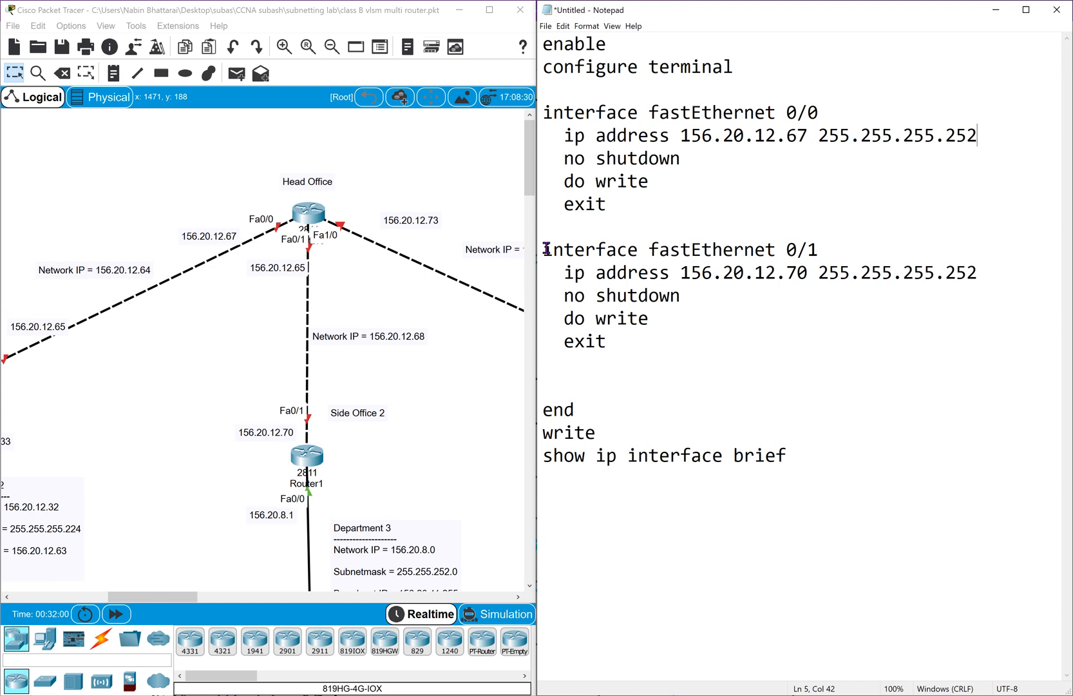
Clear the last octet of the fastEthernet 0/1 IP address in the script.
{"action": "left_click_drag", "start_coordinate": [546, 248], "coordinate": [797, 249]}
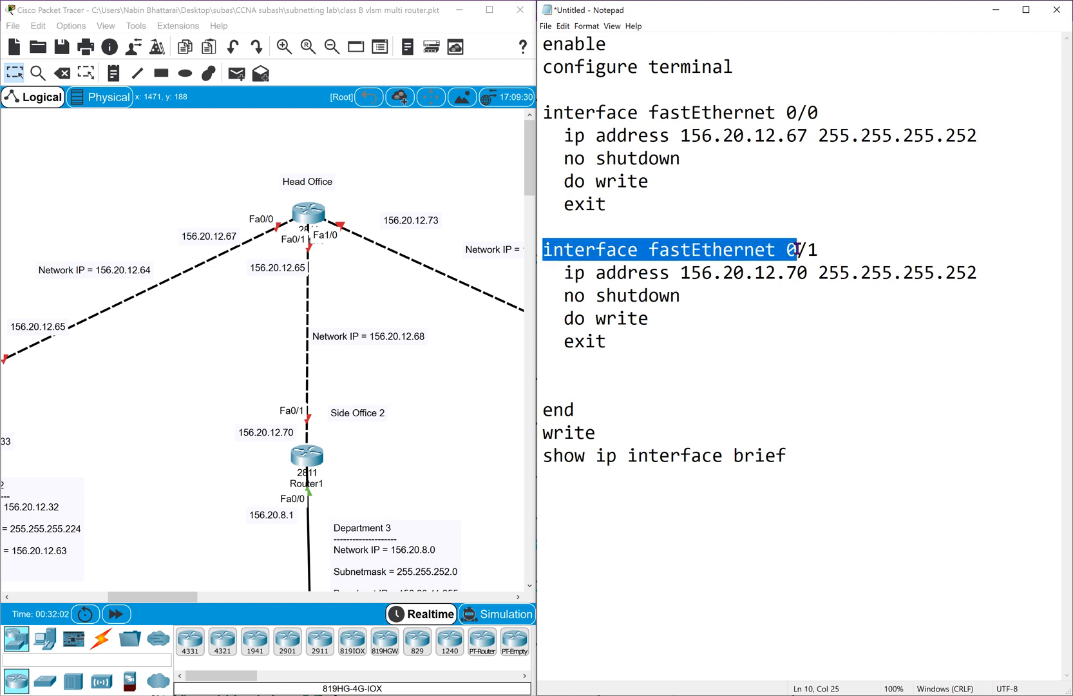
{"action": "left_click", "coordinate": [342, 259]}
{"action": "left_click_drag", "start_coordinate": [268, 238], "coordinate": [335, 281]}
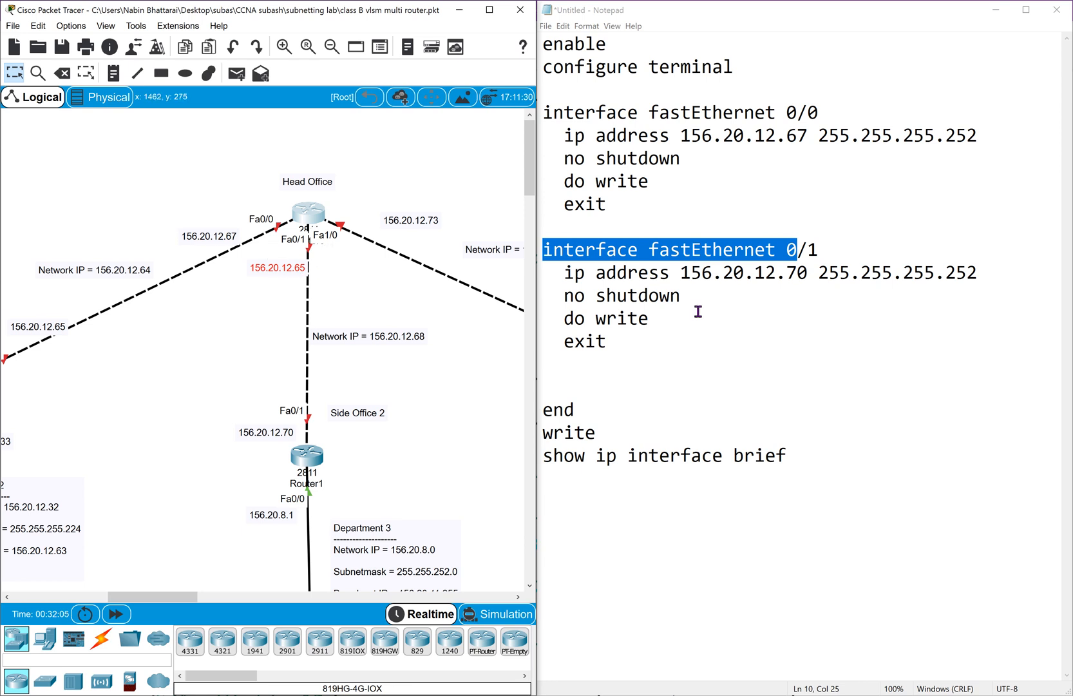
{"action": "left_click", "coordinate": [808, 278]}
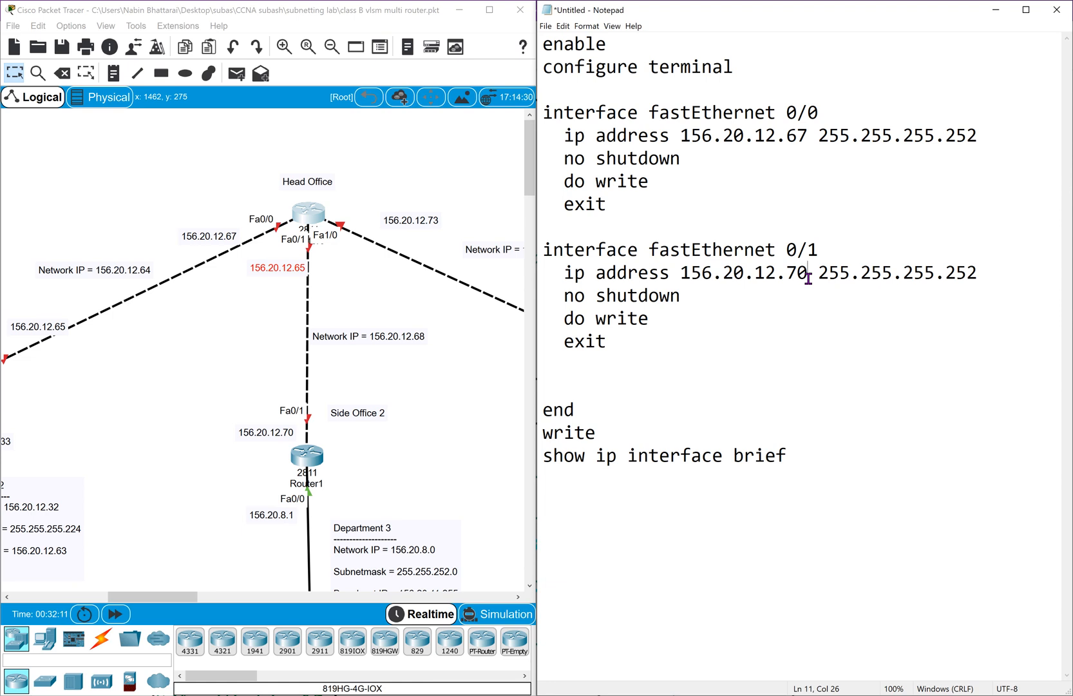
{"action": "key", "text": "BackSpace"}
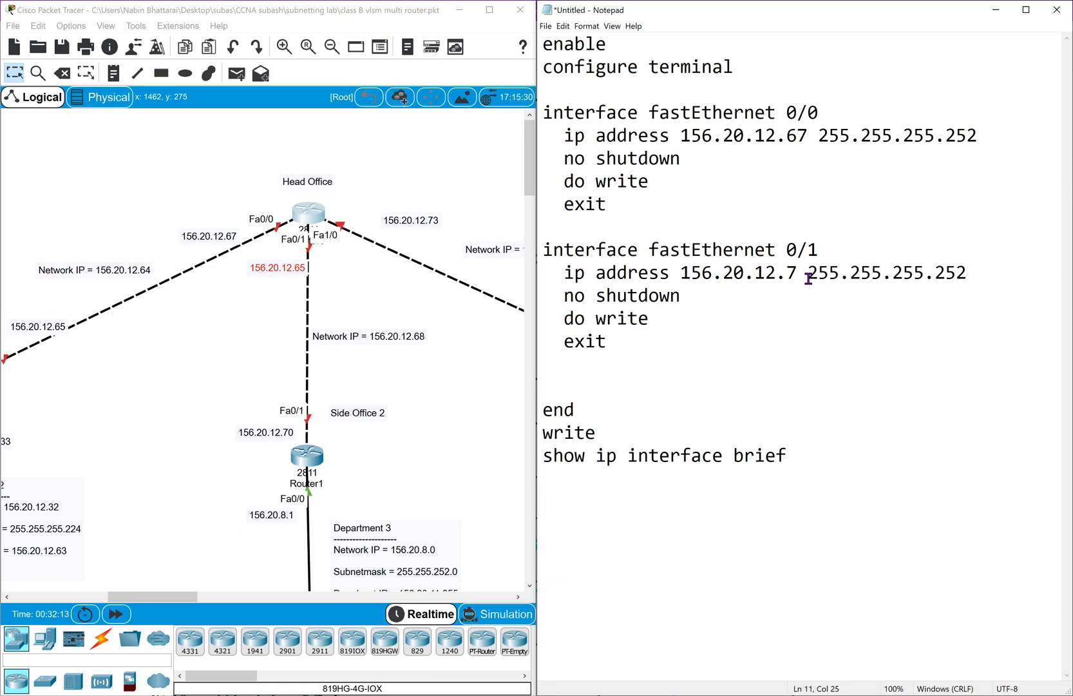
{"action": "key", "text": "BackSpace"}
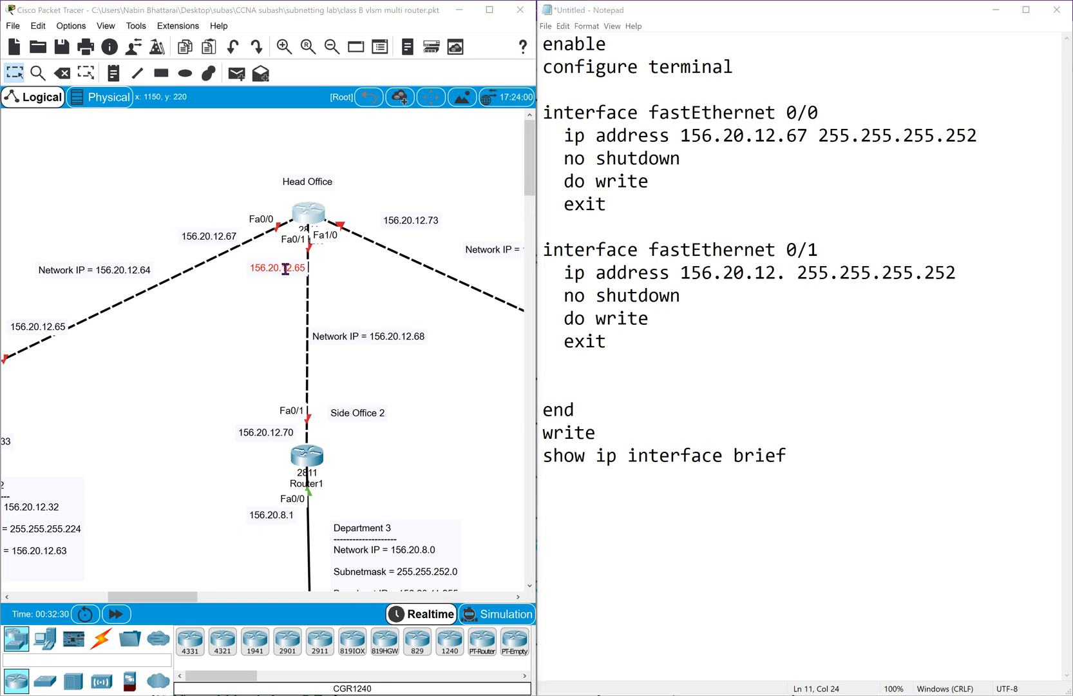
Correct the Head Office router's Fa0/1 address label to 156.20.12.69 in the Packet Tracer diagram and nudge the nearby link labels.
{"action": "double_click", "coordinate": [299, 268]}
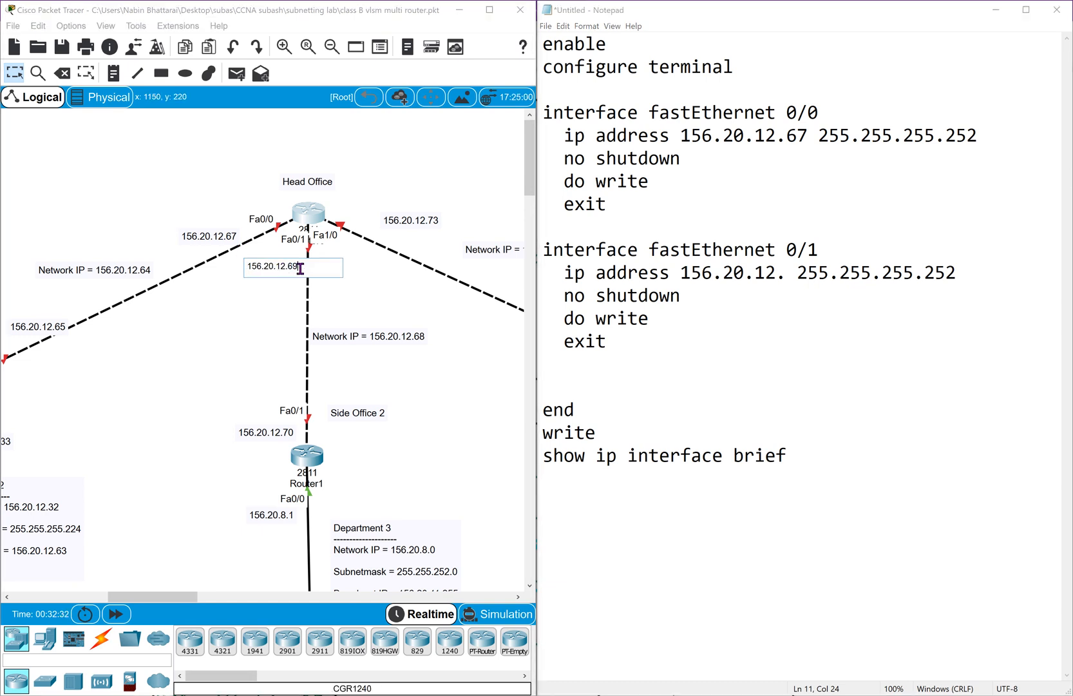
{"action": "left_click", "coordinate": [283, 284]}
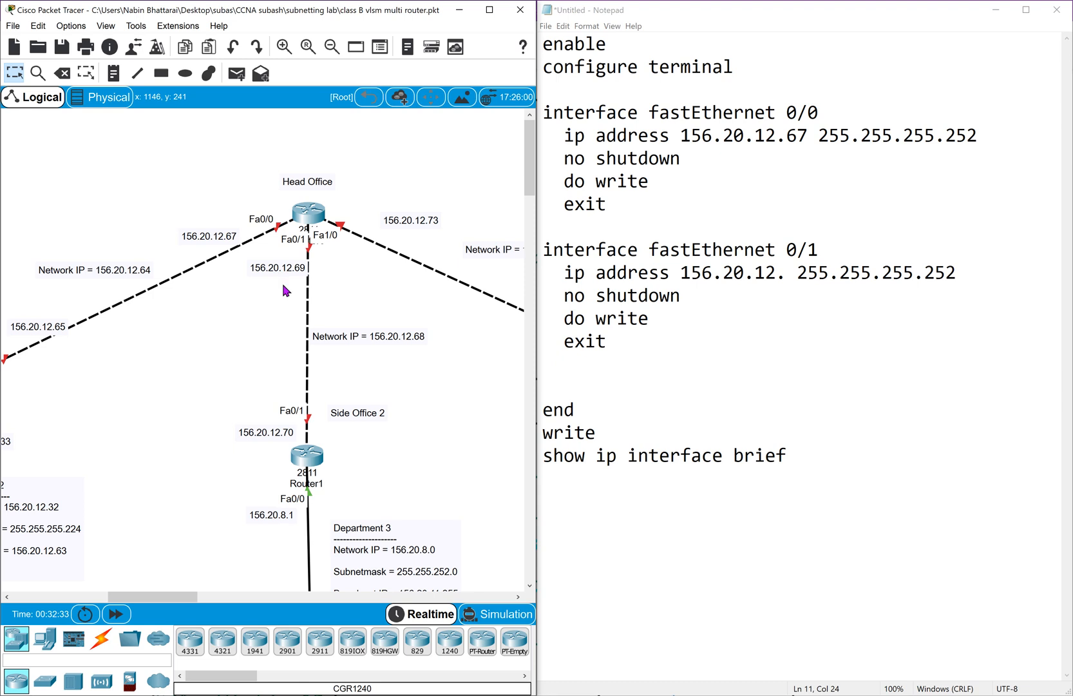
{"action": "left_click_drag", "start_coordinate": [59, 333], "coordinate": [67, 340]}
{"action": "left_click_drag", "start_coordinate": [364, 345], "coordinate": [375, 345]}
{"action": "mouse_move", "coordinate": [280, 273]}
{"action": "left_mouse_down"}
{"action": "mouse_move", "coordinate": [284, 284]}
{"action": "mouse_move", "coordinate": [280, 272]}
{"action": "left_mouse_up"}
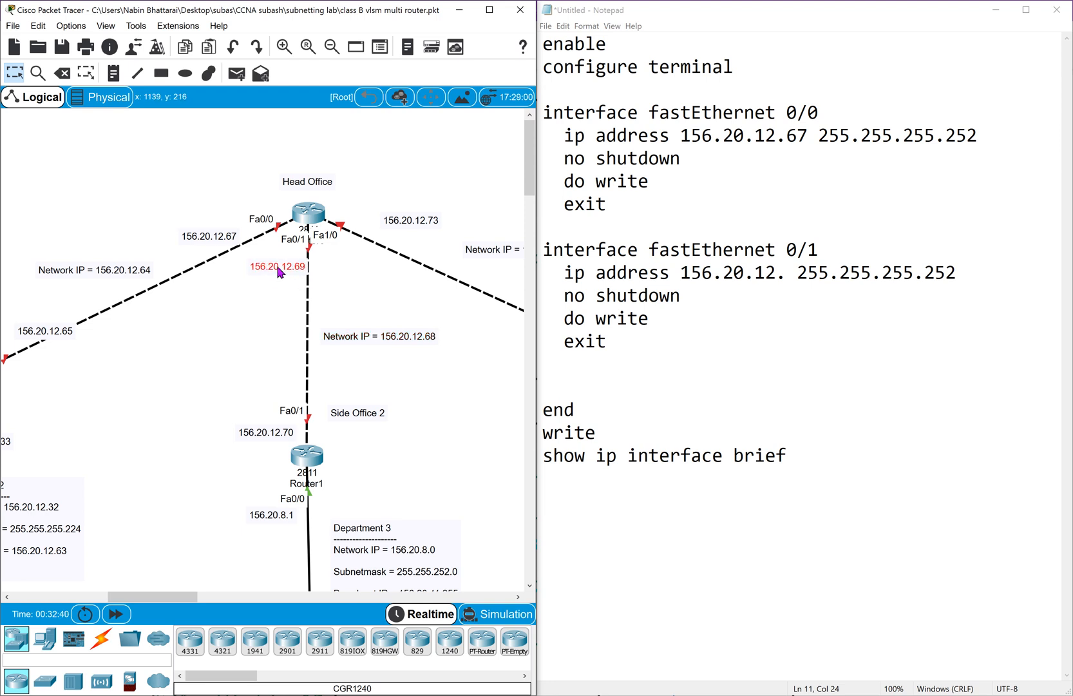
Complete the fastEthernet 0/1 IP address in the Notepad script as 156.20.12.69.
{"action": "left_click", "coordinate": [785, 272]}
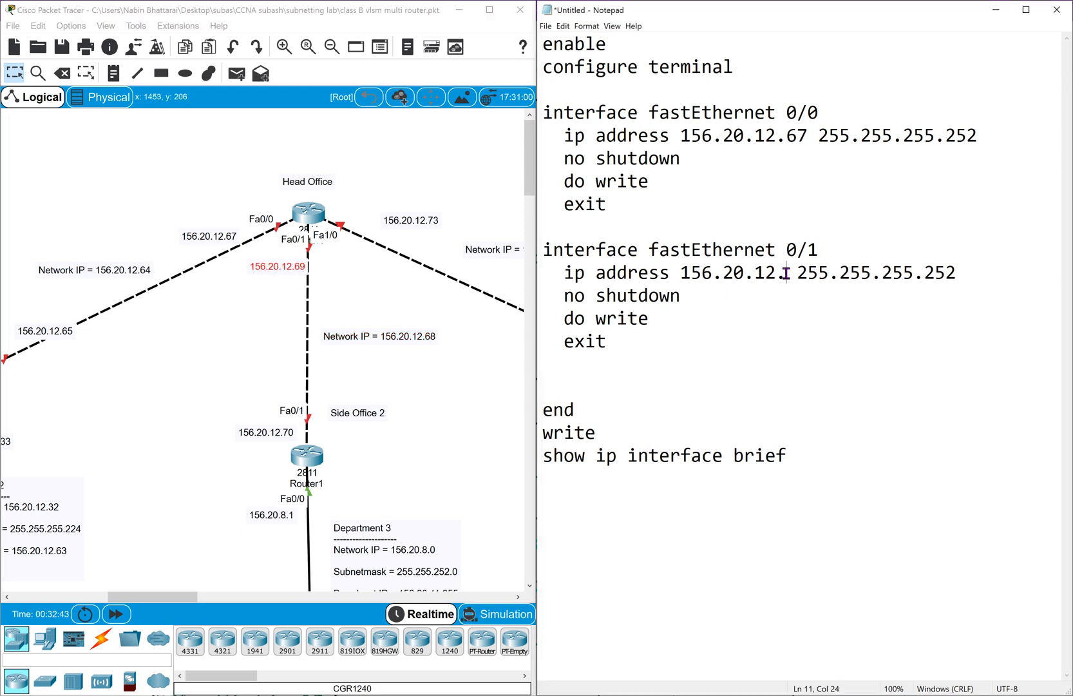
{"action": "type", "text": "69"}
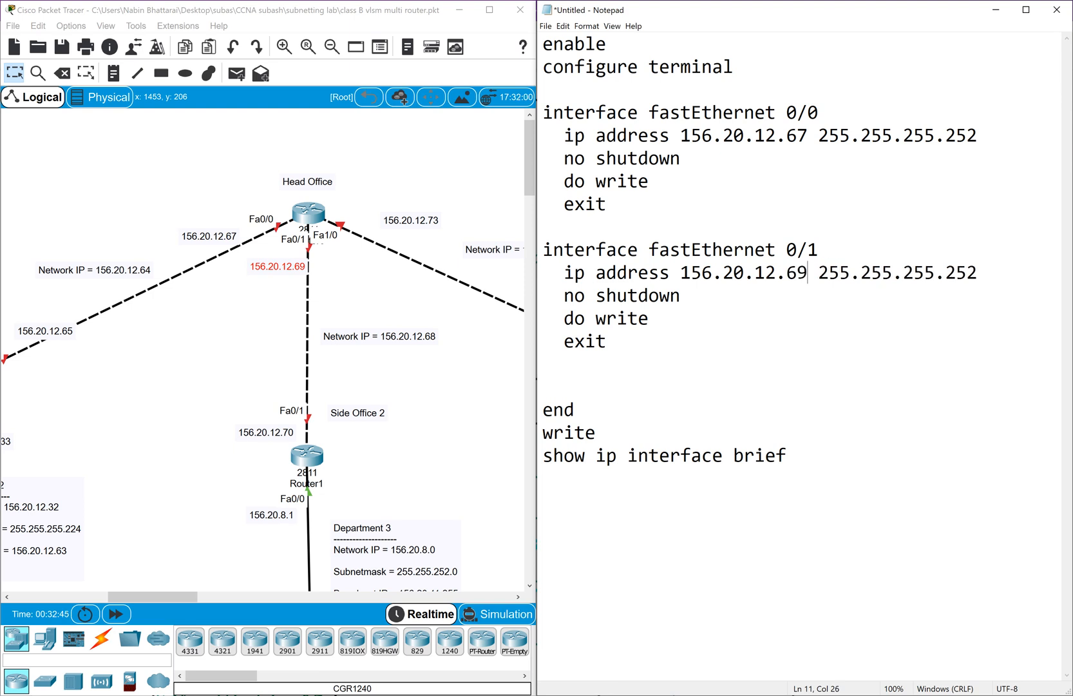
{"action": "left_click", "coordinate": [638, 365]}
{"action": "left_click", "coordinate": [382, 284]}
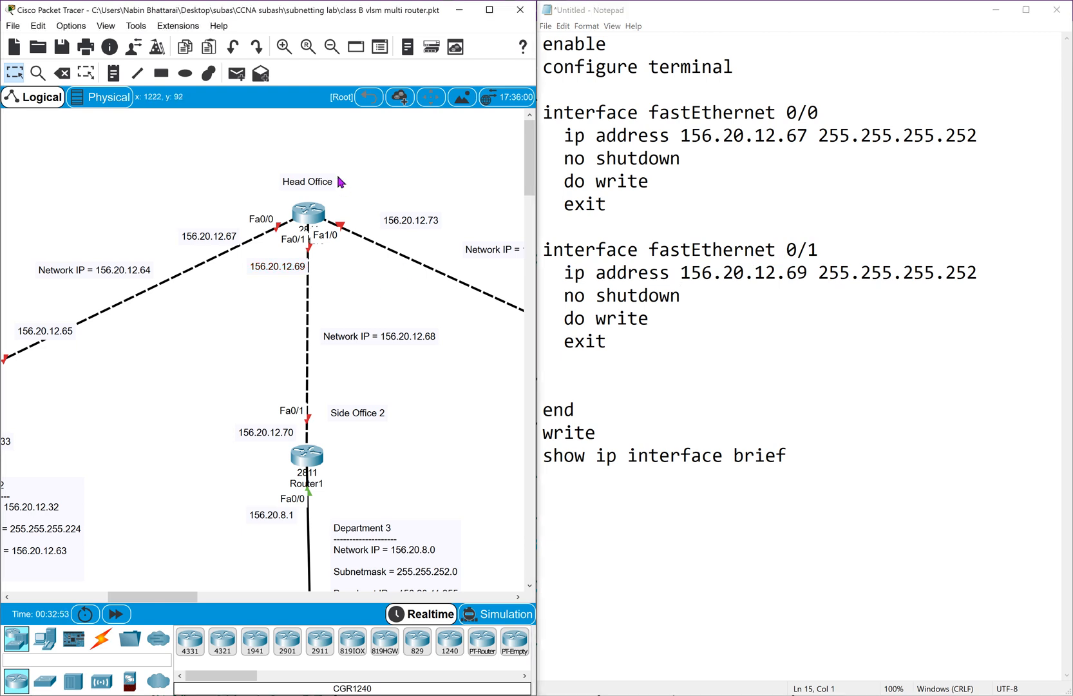
{"action": "left_click_drag", "start_coordinate": [353, 170], "coordinate": [352, 260]}
Duplicate the whole fastEthernet 0/1 configuration block below itself, before the end command.
{"action": "left_click", "coordinate": [627, 361]}
{"action": "key", "text": "Return"}
{"action": "left_click_drag", "start_coordinate": [624, 342], "coordinate": [547, 248]}
{"action": "key", "text": "ctrl+c"}
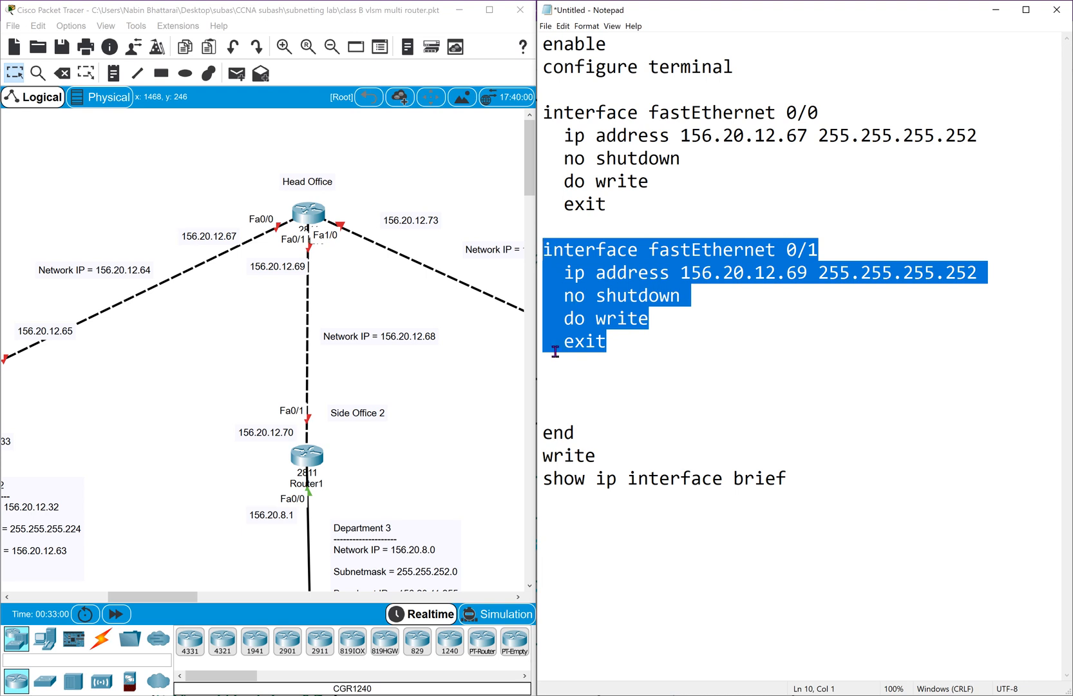
{"action": "left_click", "coordinate": [547, 390]}
{"action": "key", "text": "ctrl+v"}
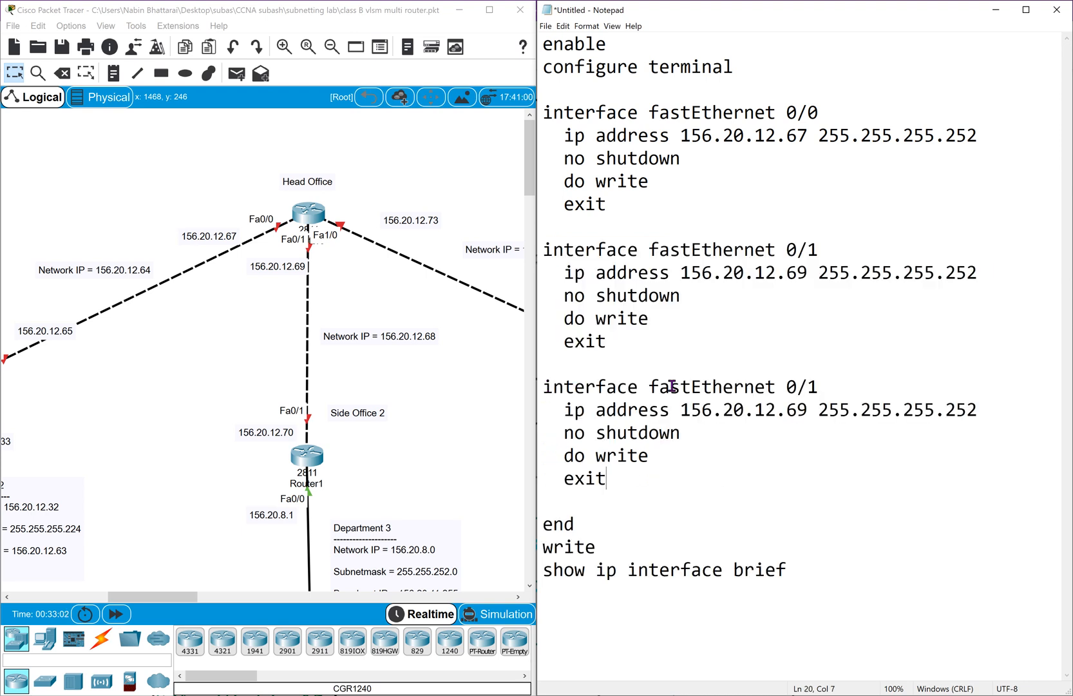
Change the duplicated block to interface fastEthernet 1/0 with IP address 156.20.12.73.
{"action": "left_click", "coordinate": [849, 384]}
{"action": "key", "text": "BackSpace"}
{"action": "key", "text": "BackSpace"}
{"action": "key", "text": "BackSpace"}
{"action": "type", "text": "1/0"}
{"action": "left_click", "coordinate": [805, 408]}
{"action": "key", "text": "BackSpace"}
{"action": "key", "text": "BackSpace"}
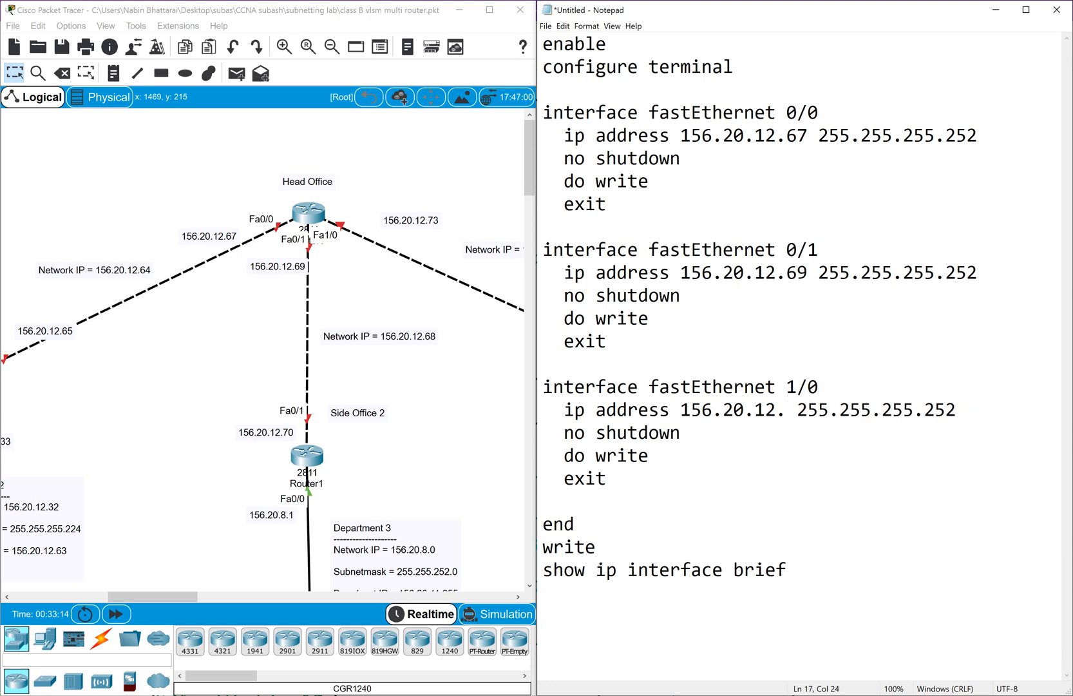
{"action": "type", "text": "73"}
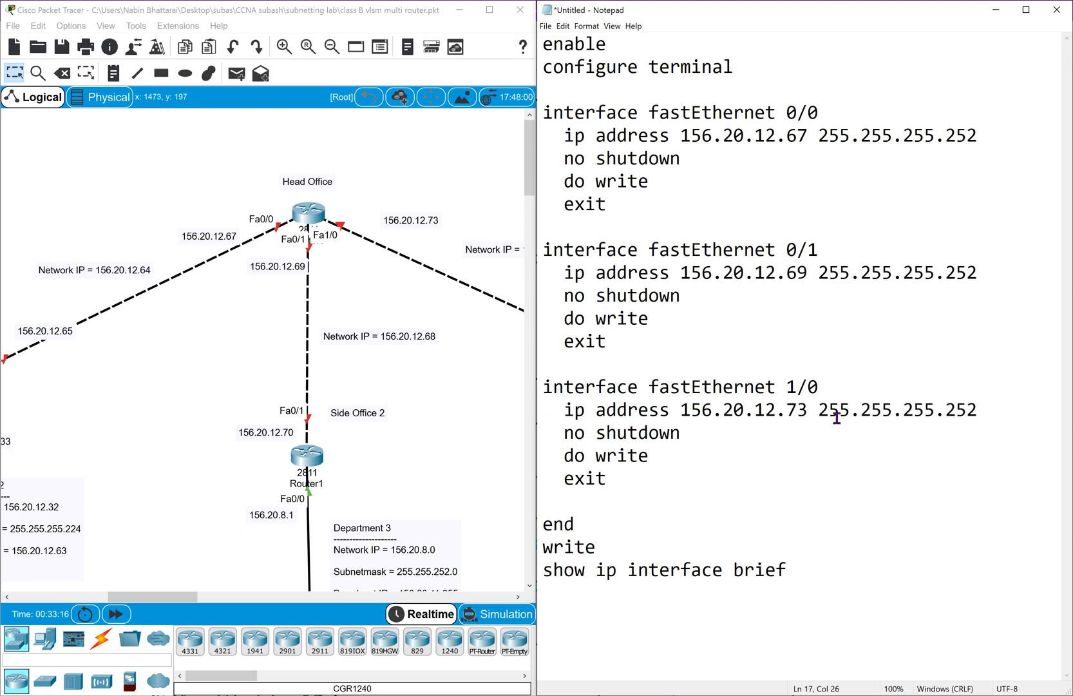
{"action": "left_click_drag", "start_coordinate": [830, 408], "coordinate": [984, 411]}
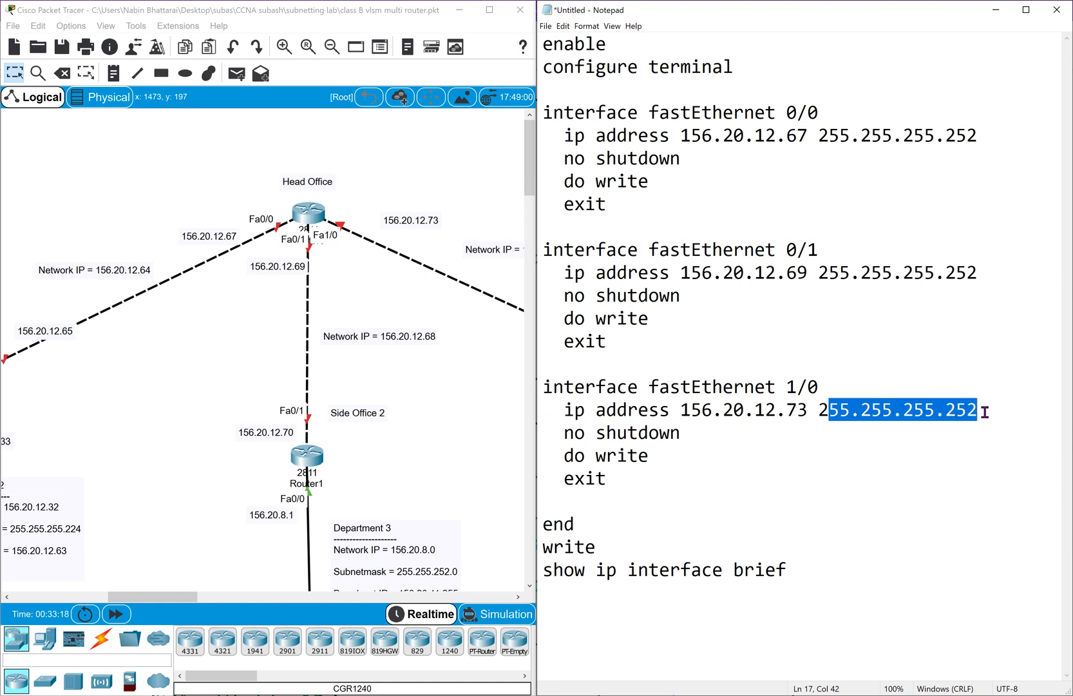
{"action": "left_click", "coordinate": [986, 411]}
Copy the full script and enter privileged mode with enable in the Head Office router's command line.
{"action": "key", "text": "ctrl+a"}
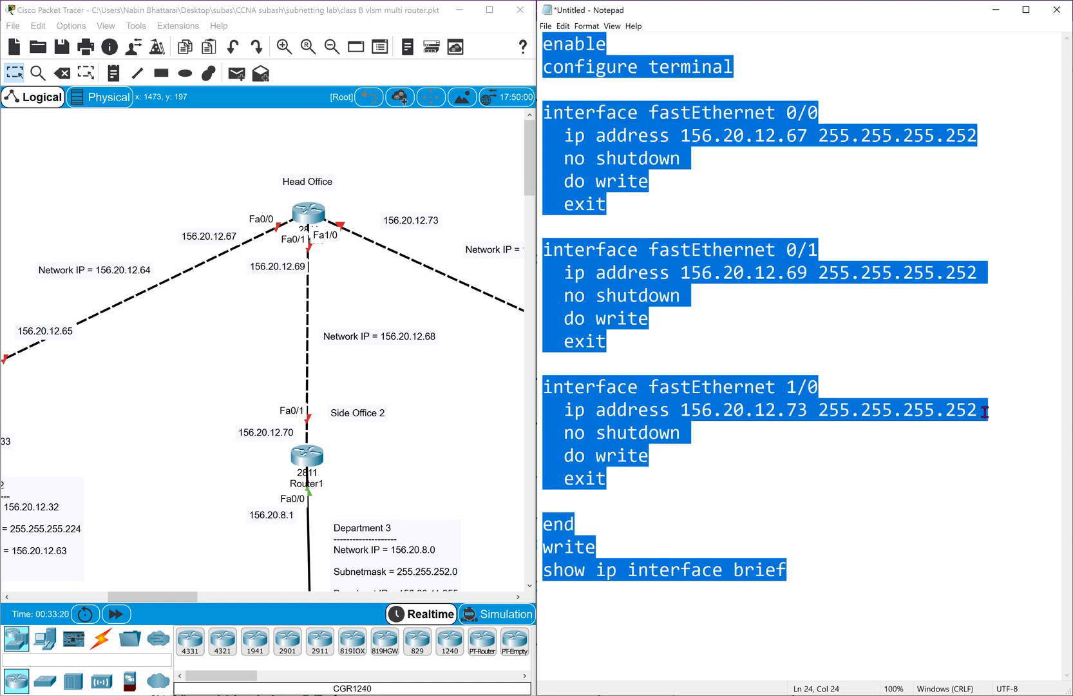
{"action": "left_click", "coordinate": [309, 219]}
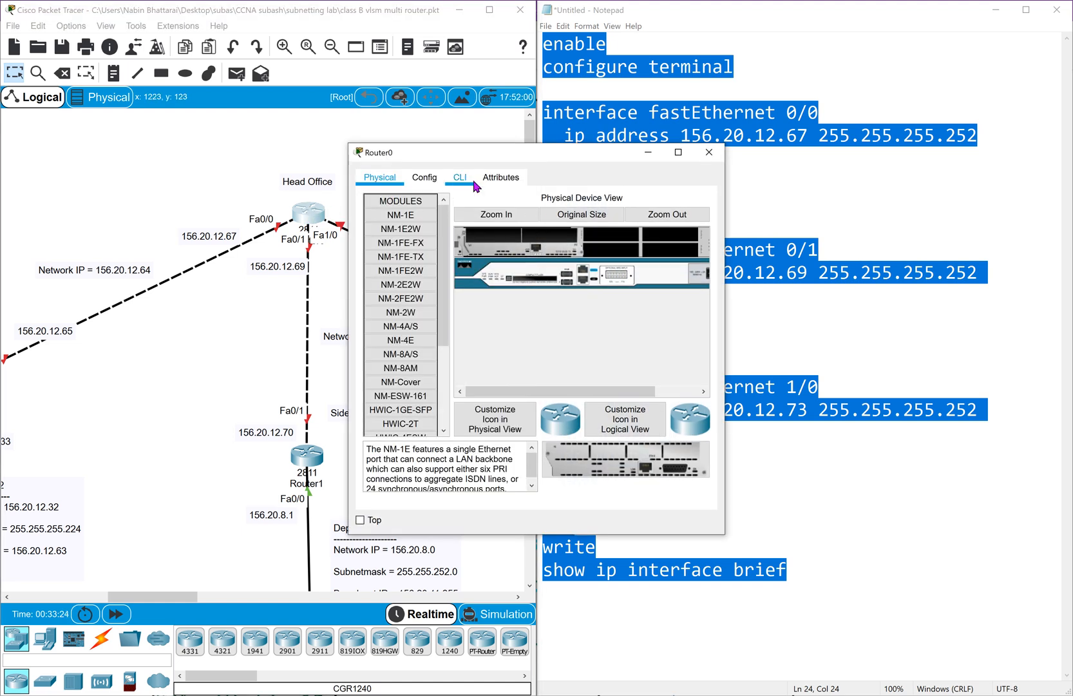
{"action": "left_click", "coordinate": [461, 177]}
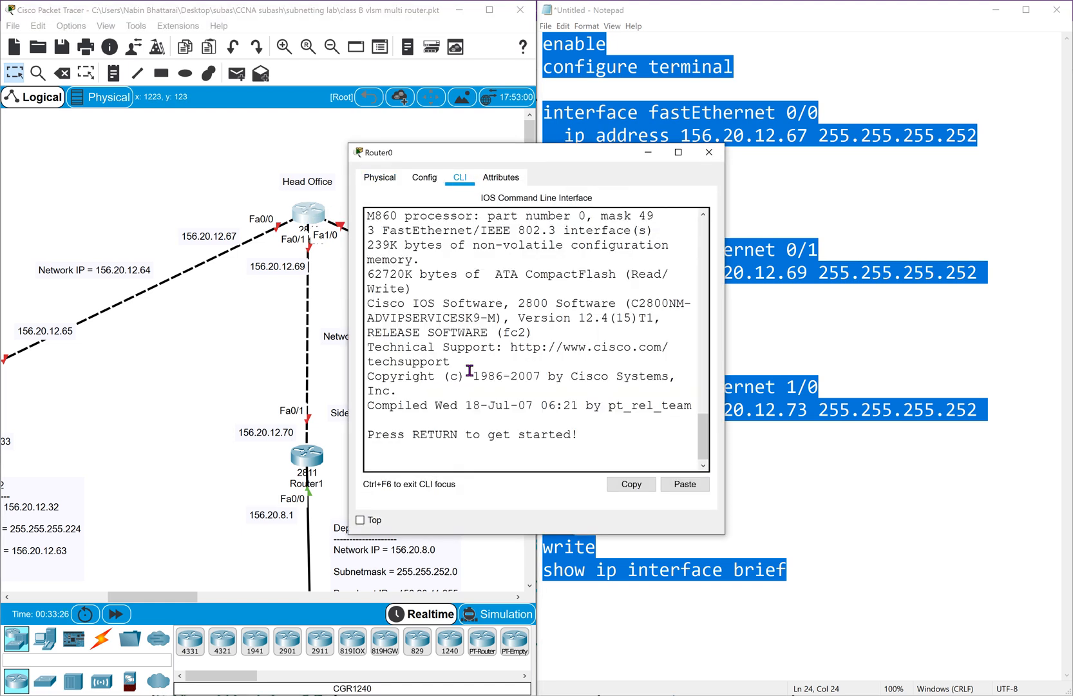
{"action": "key", "text": "Return"}
{"action": "key", "text": "Return"}
{"action": "key", "text": "Return"}
{"action": "type", "text": "ena"}
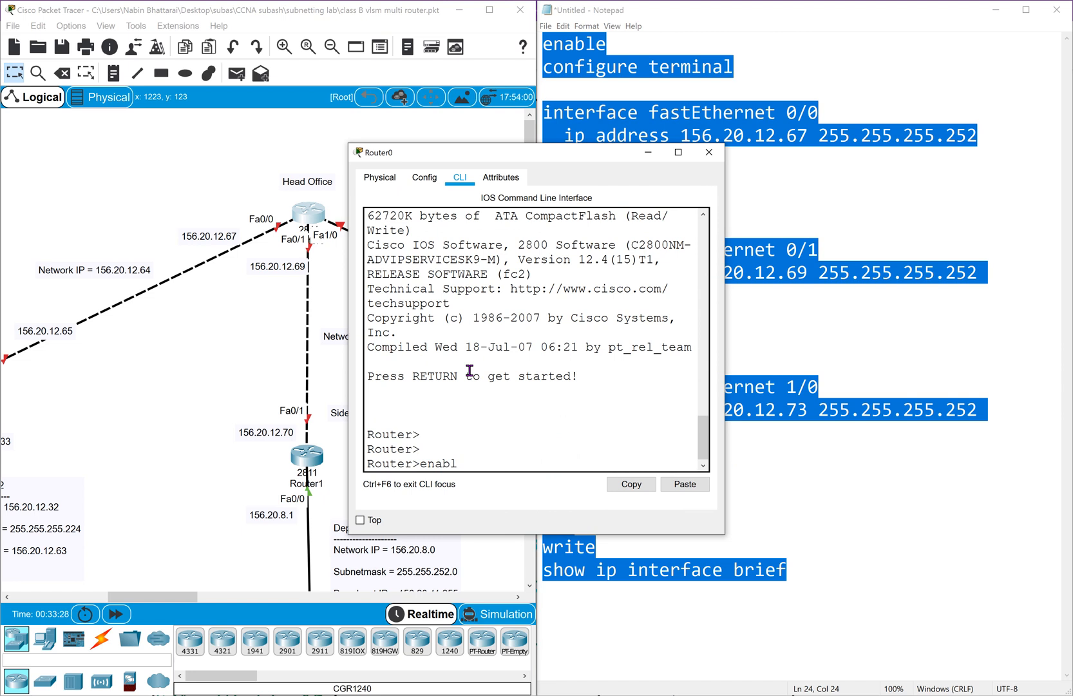
{"action": "type", "text": "bl"}
{"action": "key", "text": "Tab"}
{"action": "key", "text": "Return"}
{"action": "key", "text": "Return"}
{"action": "key", "text": "Return"}
{"action": "key", "text": "Return"}
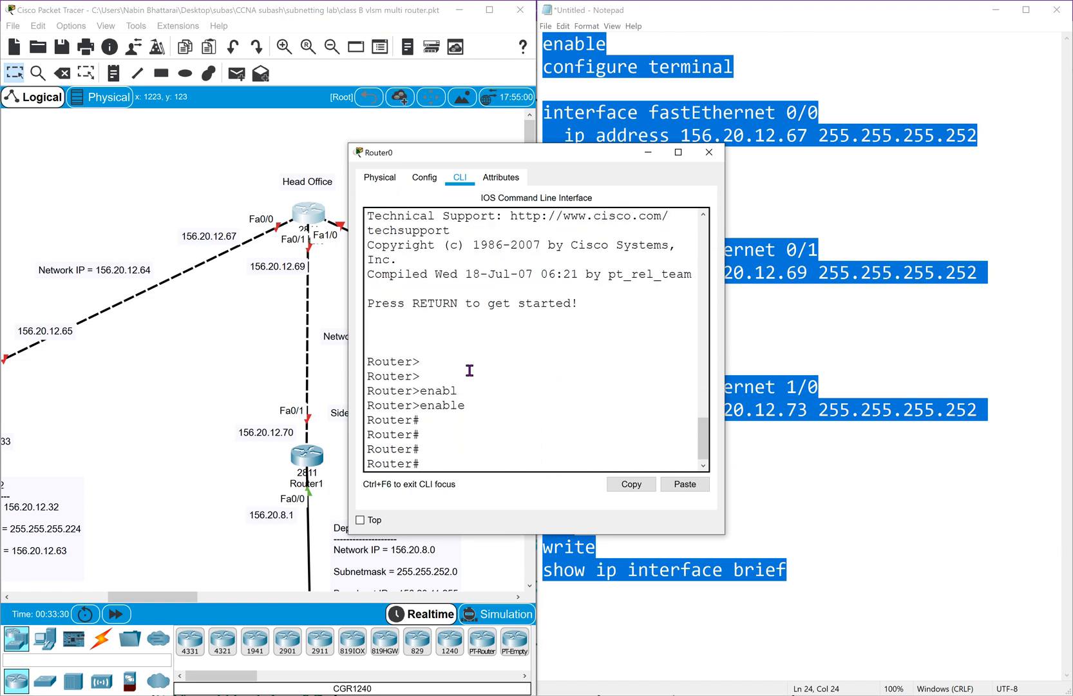
Paste the copied configuration script into the Head Office router's command line and enlarge its window.
{"action": "right_click", "coordinate": [470, 375]}
{"action": "left_click", "coordinate": [503, 386]}
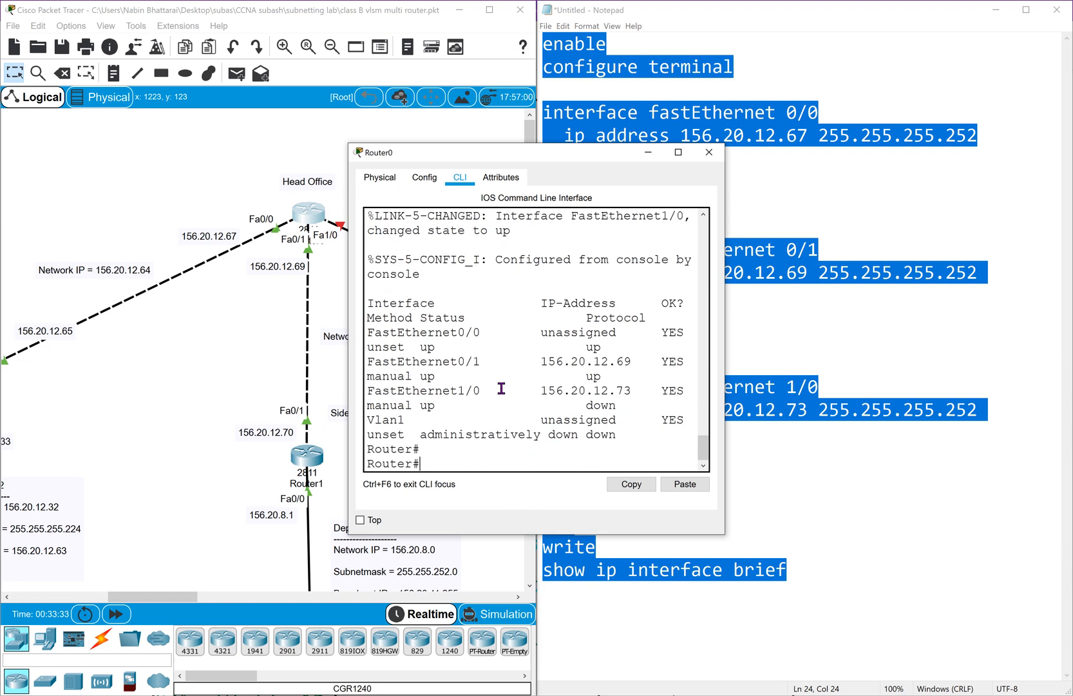
{"action": "left_click", "coordinate": [681, 153]}
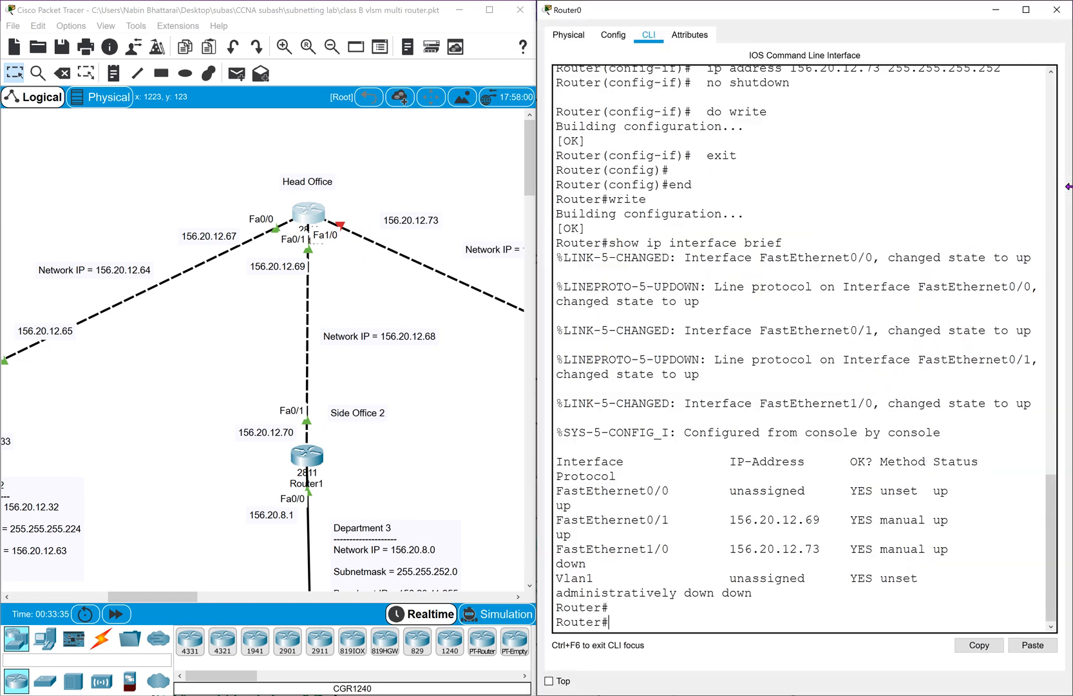
Compare the FastEthernet0/0 entry in the router's interface summary with the diagram label and the script's address line.
{"action": "left_click", "coordinate": [692, 490]}
{"action": "left_click_drag", "start_coordinate": [557, 491], "coordinate": [966, 477]}
{"action": "left_click_drag", "start_coordinate": [201, 185], "coordinate": [253, 254]}
{"action": "left_click", "coordinate": [996, 10]}
{"action": "left_click", "coordinate": [823, 170]}
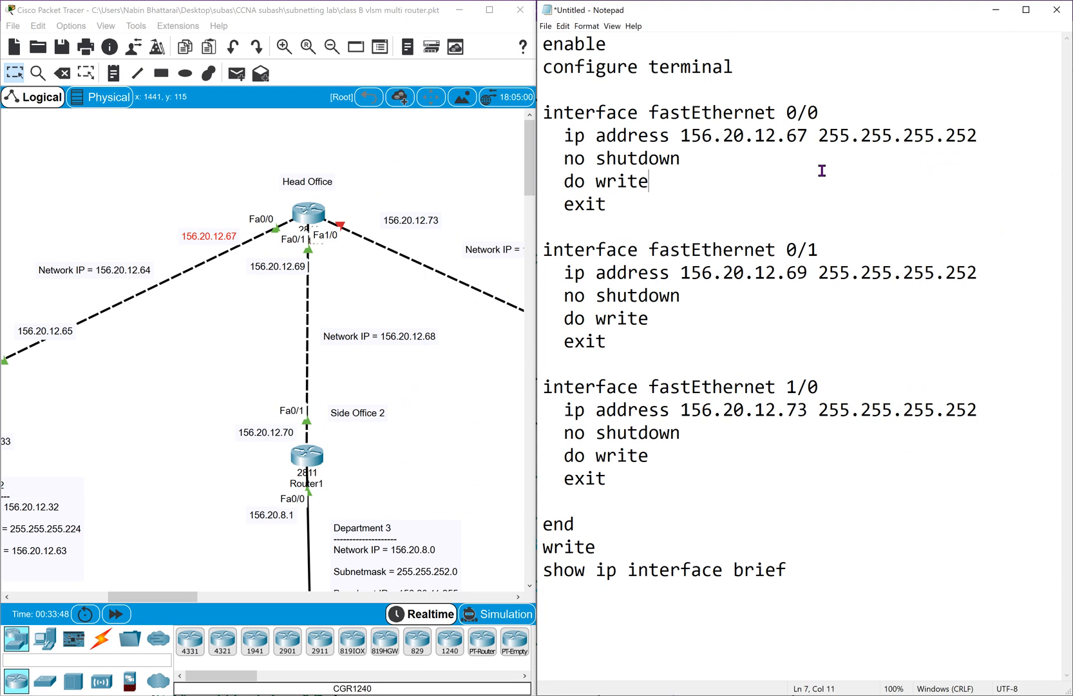
{"action": "left_click_drag", "start_coordinate": [565, 135], "coordinate": [957, 138]}
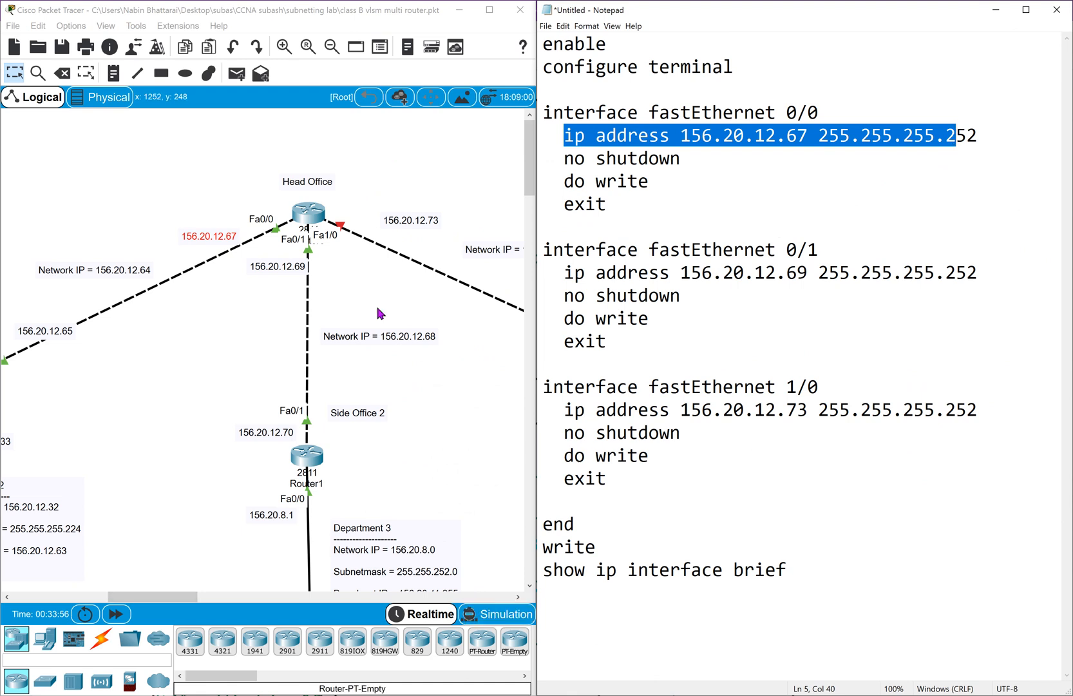
Review the Head Office router's command output and rerun show ip interface brief.
{"action": "left_click", "coordinate": [322, 220]}
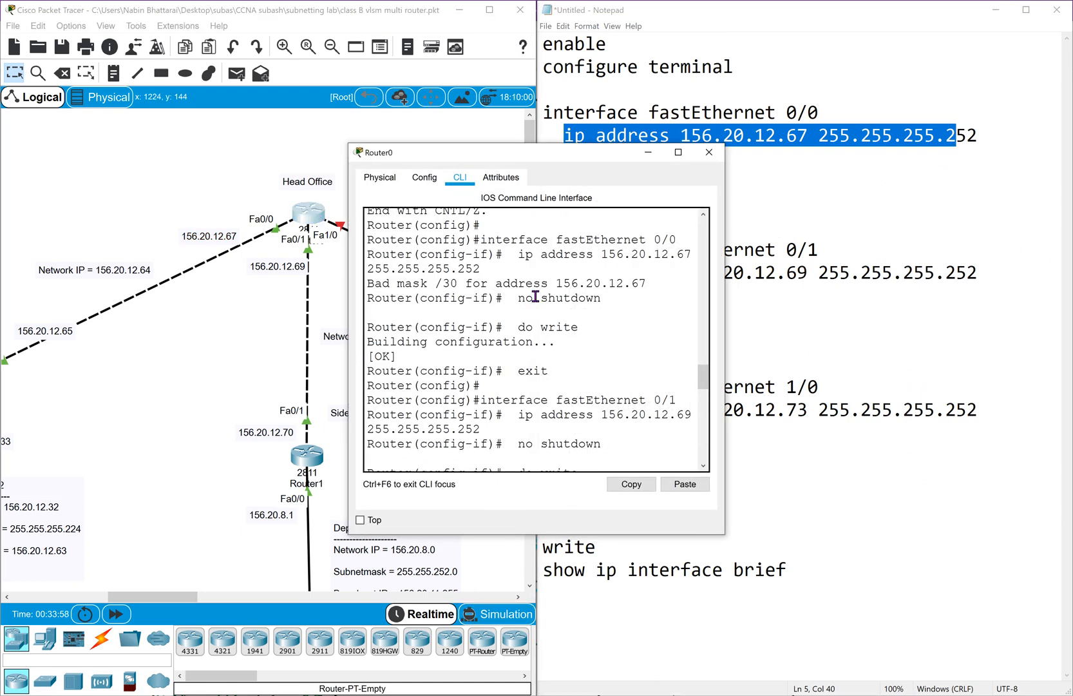
{"action": "scroll", "coordinate": [537, 298], "scroll_direction": "down", "scroll_amount": 15}
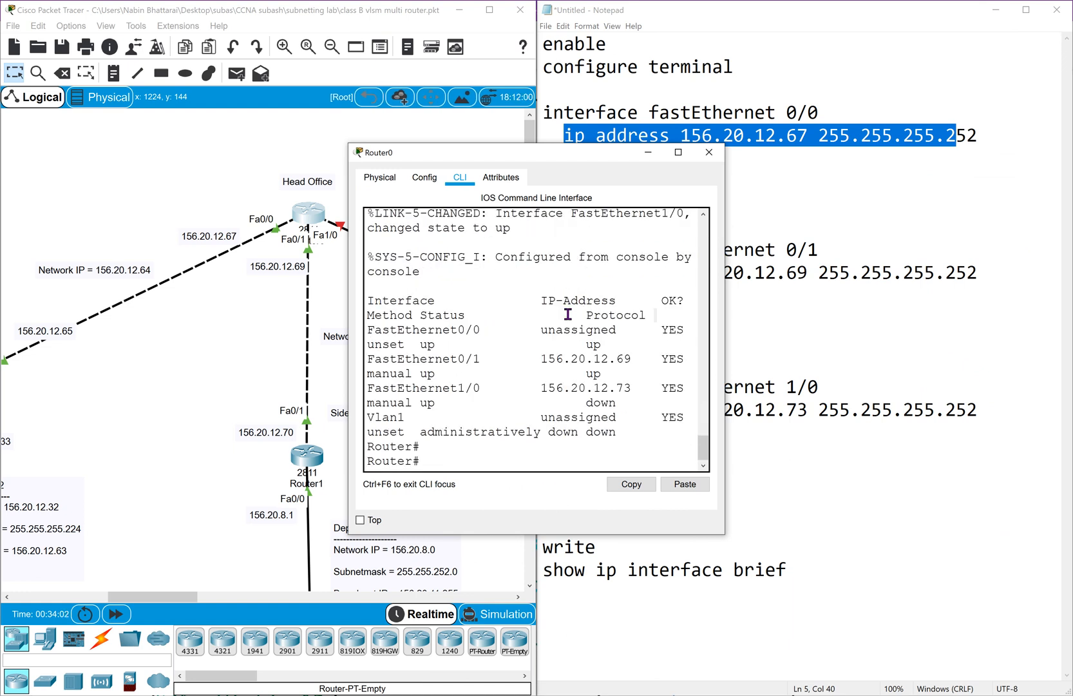
{"action": "key", "text": "Up"}
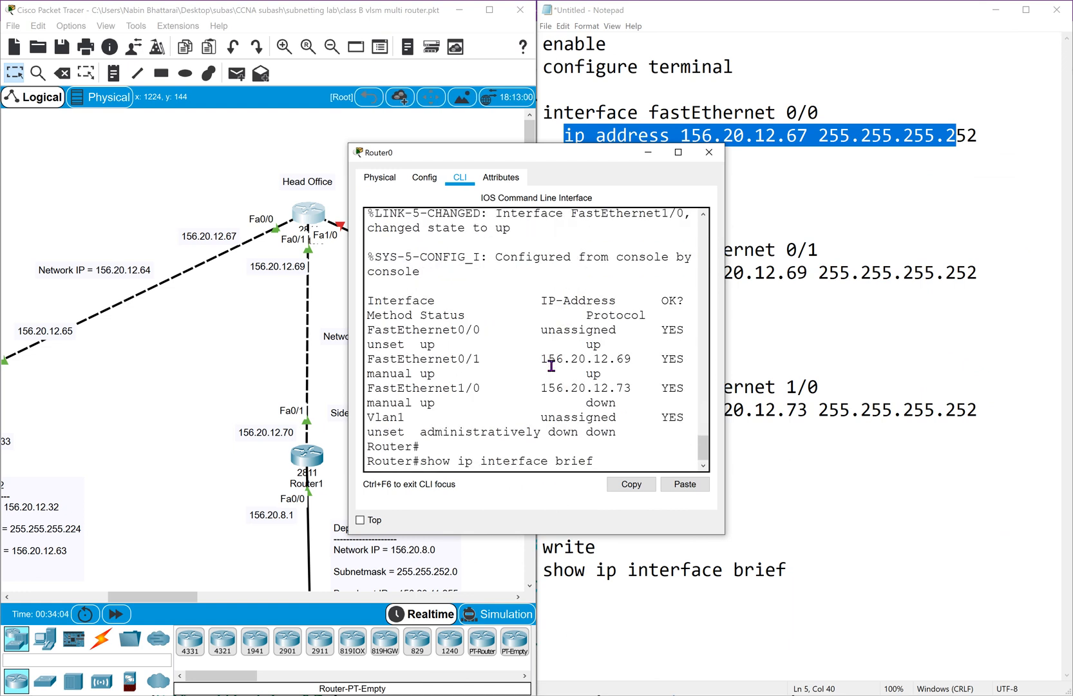
{"action": "key", "text": "Return"}
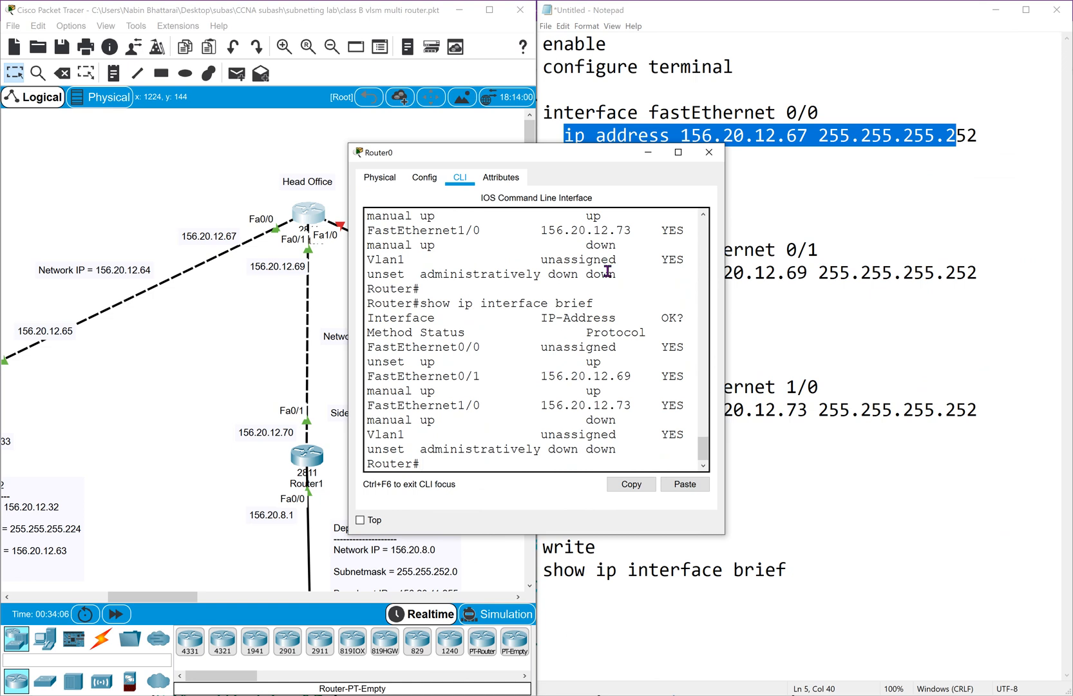
{"action": "key", "text": "Return"}
{"action": "key", "text": "Return"}
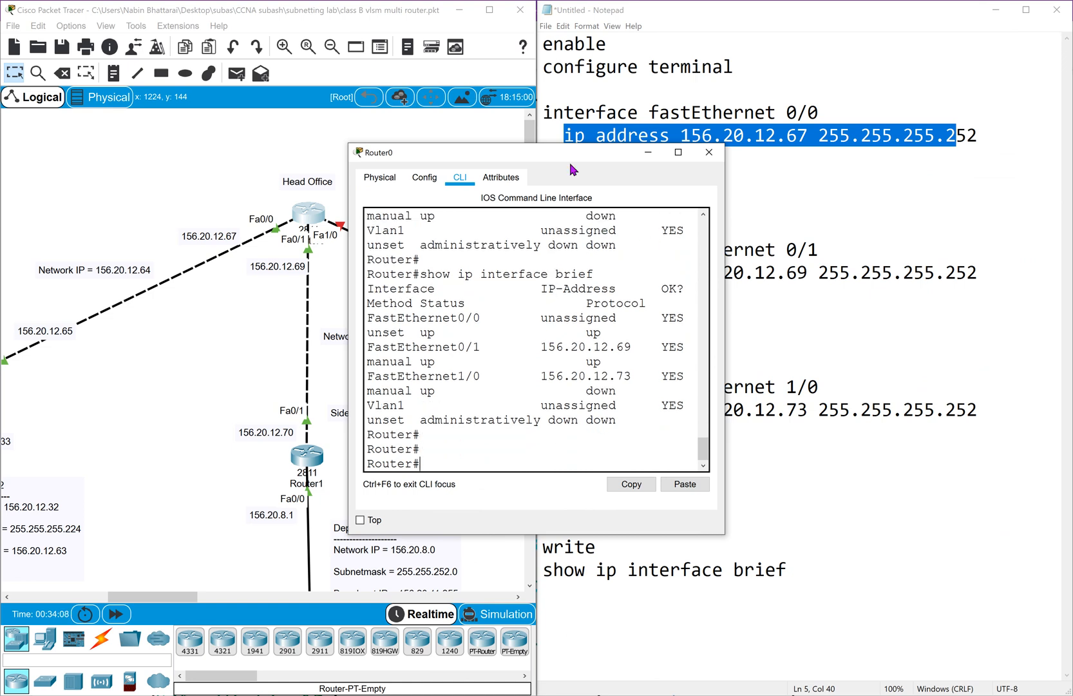
Dock the Head Office router's command line window beside the topology diagram.
{"action": "left_click_drag", "start_coordinate": [568, 155], "coordinate": [1072, 184]}
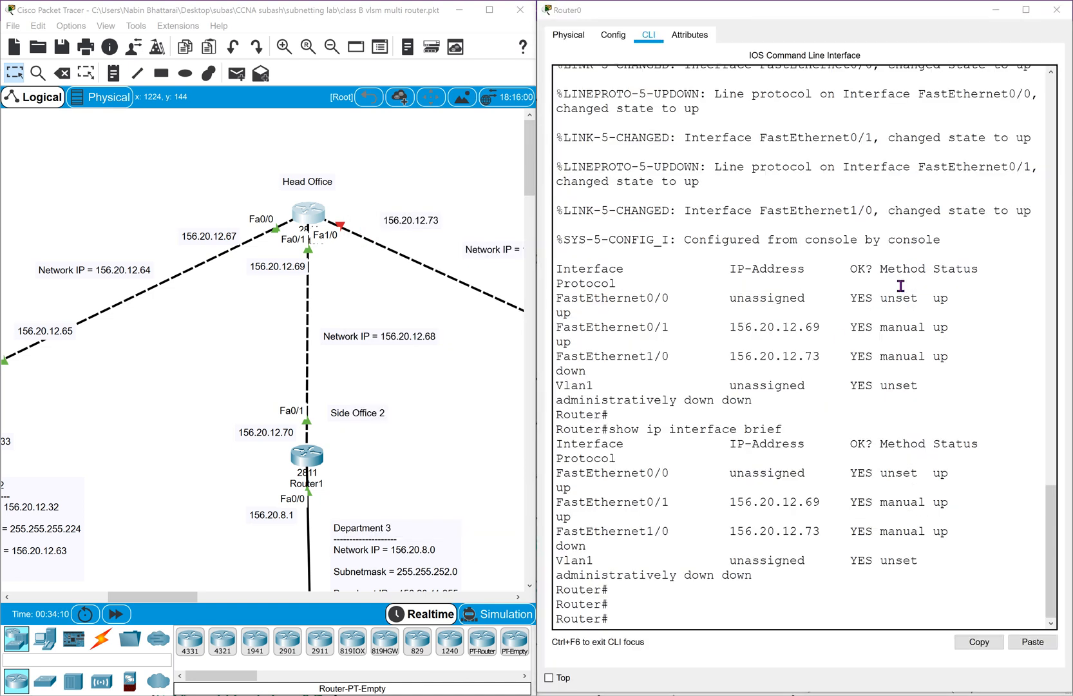
{"action": "type", "text": "interg"}
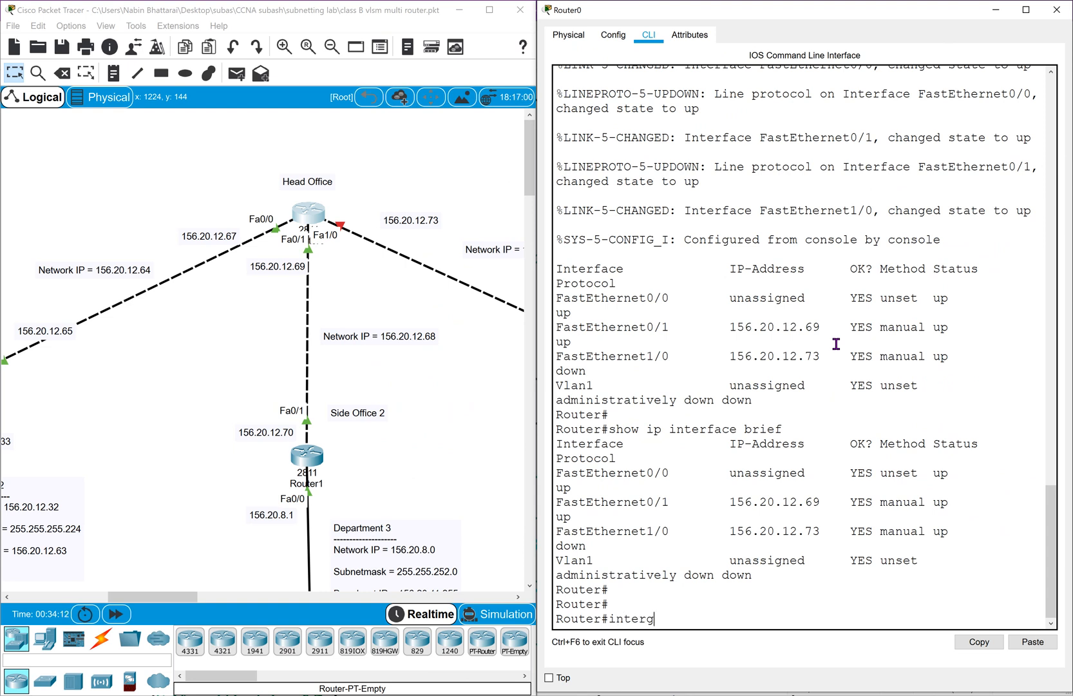
{"action": "type", "text": "ac"}
{"action": "key", "text": "Tab"}
{"action": "key", "text": "BackSpace"}
{"action": "key", "text": "BackSpace"}
{"action": "key", "text": "BackSpace"}
{"action": "key", "text": "BackSpace"}
{"action": "key", "text": "BackSpace"}
{"action": "key", "text": "BackSpace"}
{"action": "key", "text": "BackSpace"}
{"action": "key", "text": "BackSpace"}
Enter global configuration mode on the Head Office router with configure terminal.
{"action": "type", "text": "configurat"}
{"action": "key", "text": "Tab"}
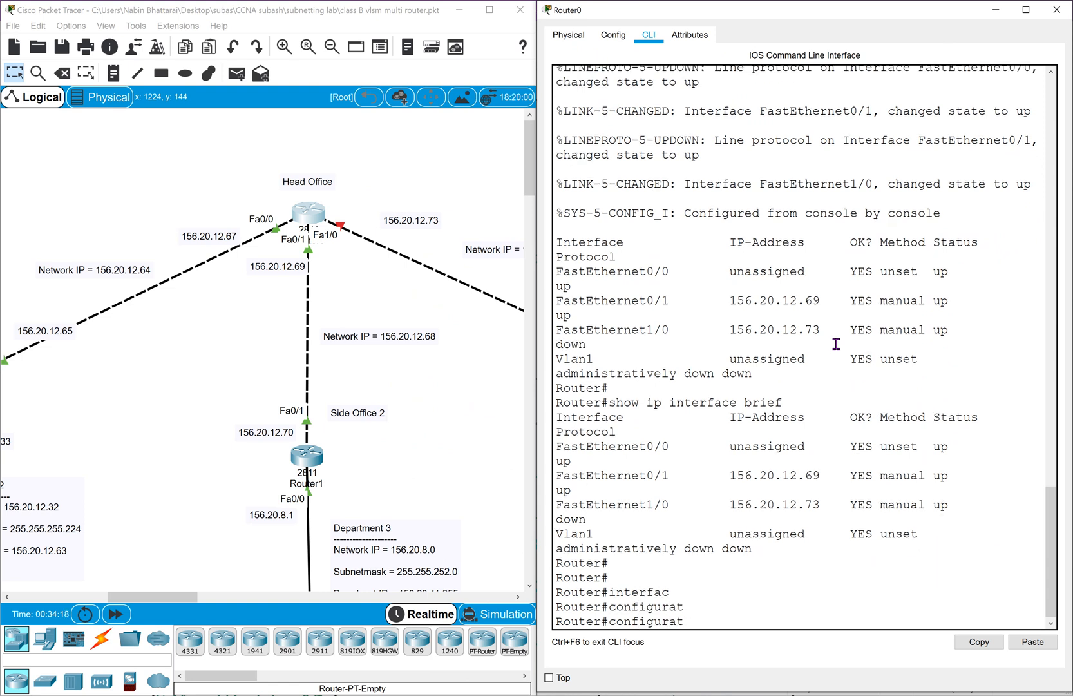
{"action": "key", "text": "BackSpace"}
{"action": "key", "text": "Tab"}
{"action": "type", "text": "ter"}
{"action": "key", "text": "Tab"}
{"action": "key", "text": "Return"}
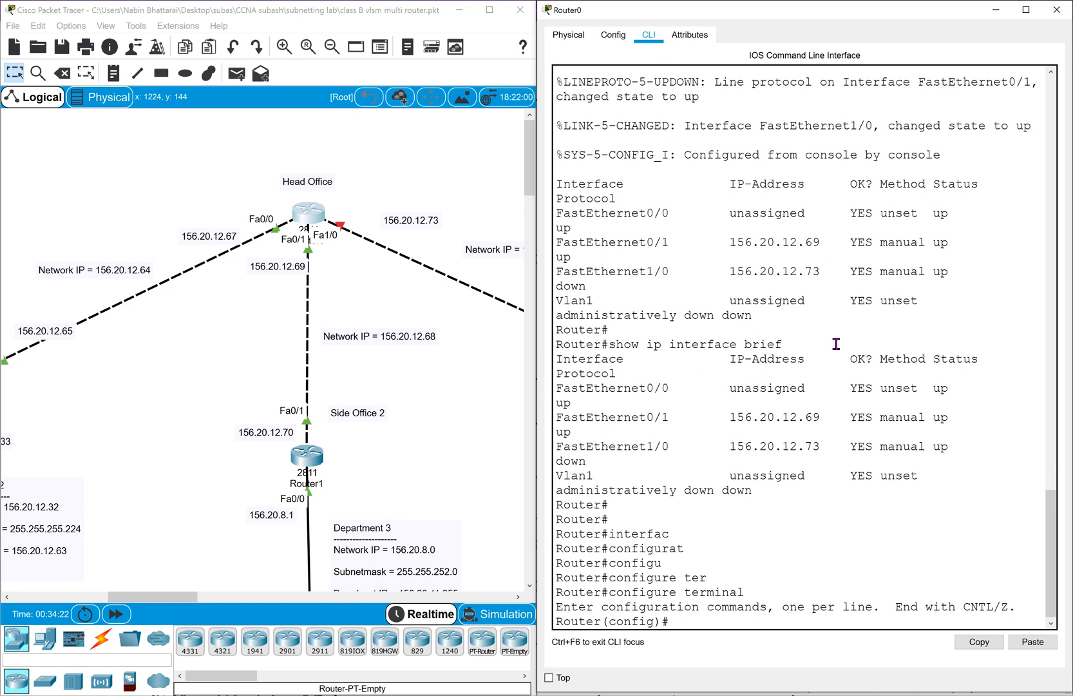
Enter interface configuration for fastEthernet 0/0 on the Head Office router.
{"action": "type", "text": "inter"}
{"action": "key", "text": "Tab"}
{"action": "type", "text": "fast"}
{"action": "key", "text": "Tab"}
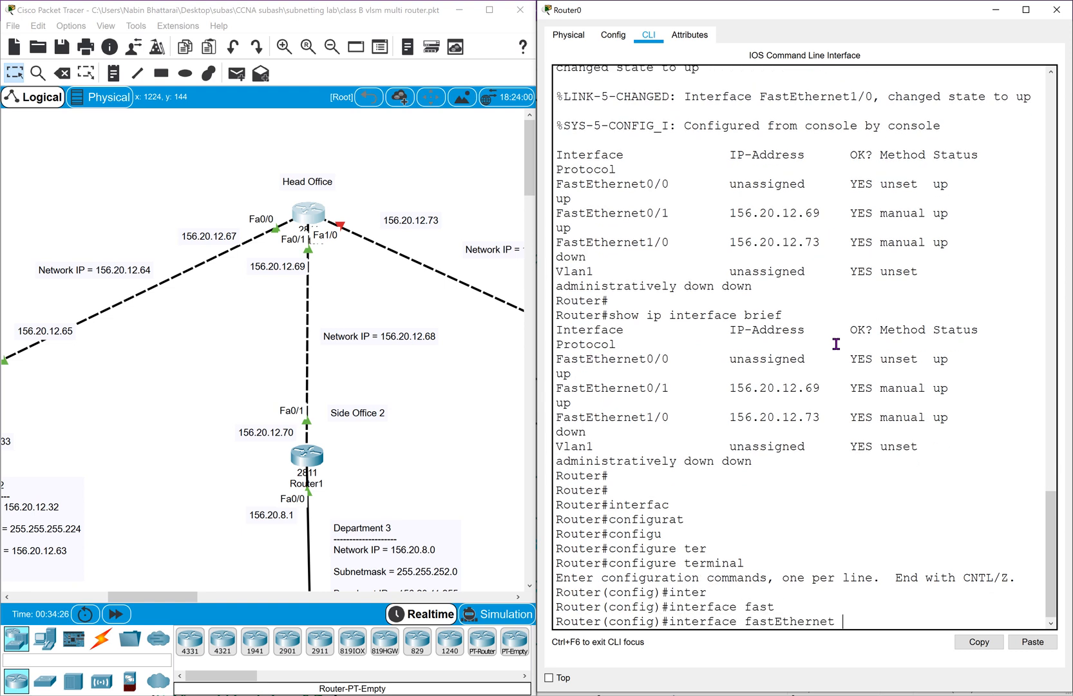
{"action": "type", "text": "0/0"}
{"action": "key", "text": "Return"}
Assign 156.20.12.66 255.255.255.252 to the Head Office router's FastEthernet 0/0 and correct its diagram label to 156.20.12.66.
{"action": "type", "text": "ip add"}
{"action": "key", "text": "Tab"}
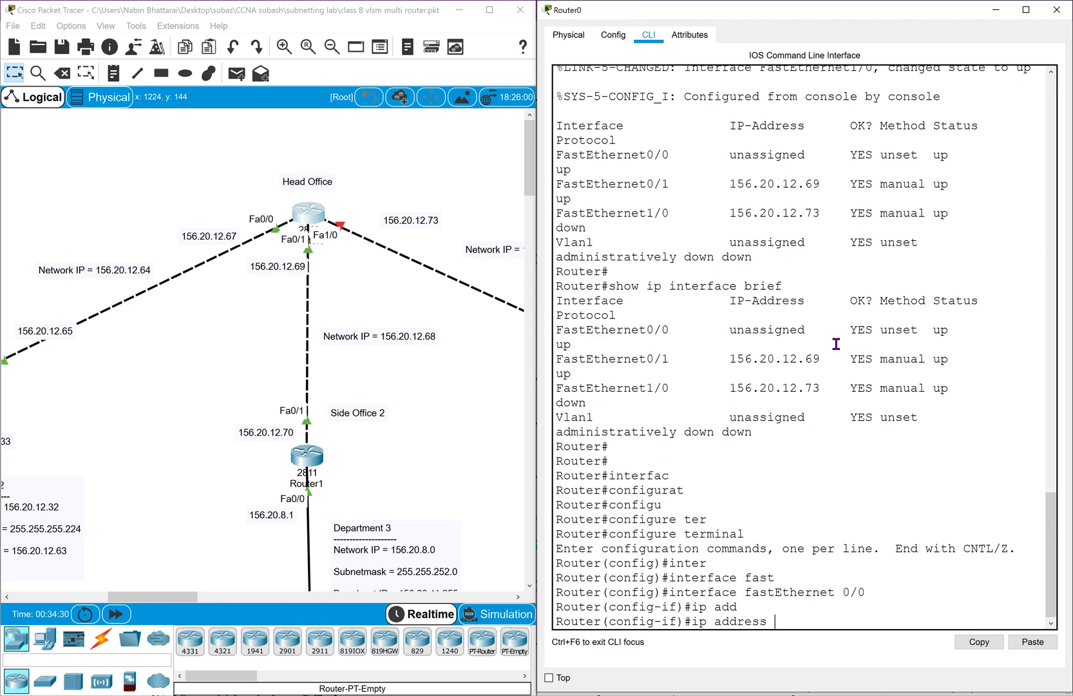
{"action": "type", "text": "156.20.12."}
{"action": "double_click", "coordinate": [228, 234]}
{"action": "left_click", "coordinate": [233, 234]}
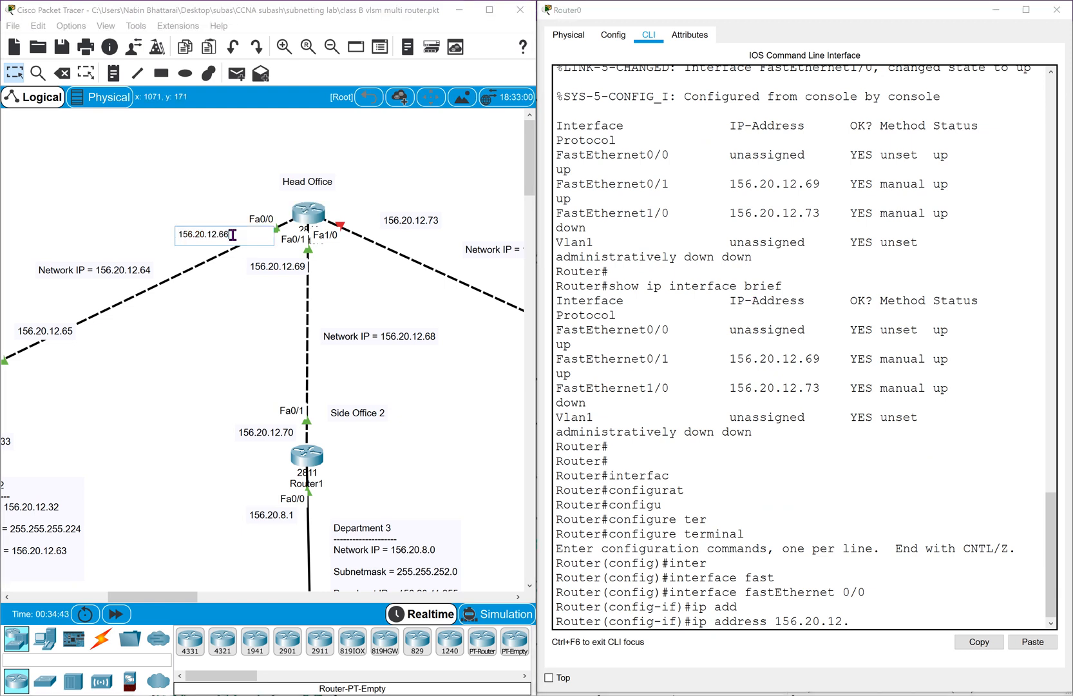
{"action": "left_click", "coordinate": [846, 611]}
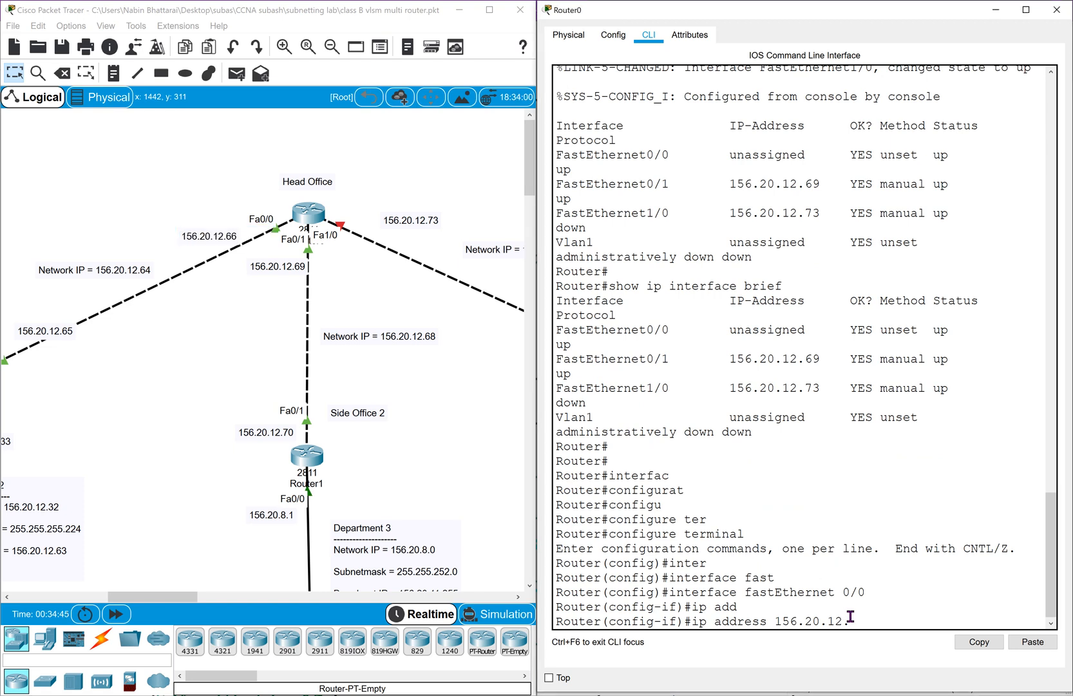
{"action": "type", "text": "66 255.255.255.252"}
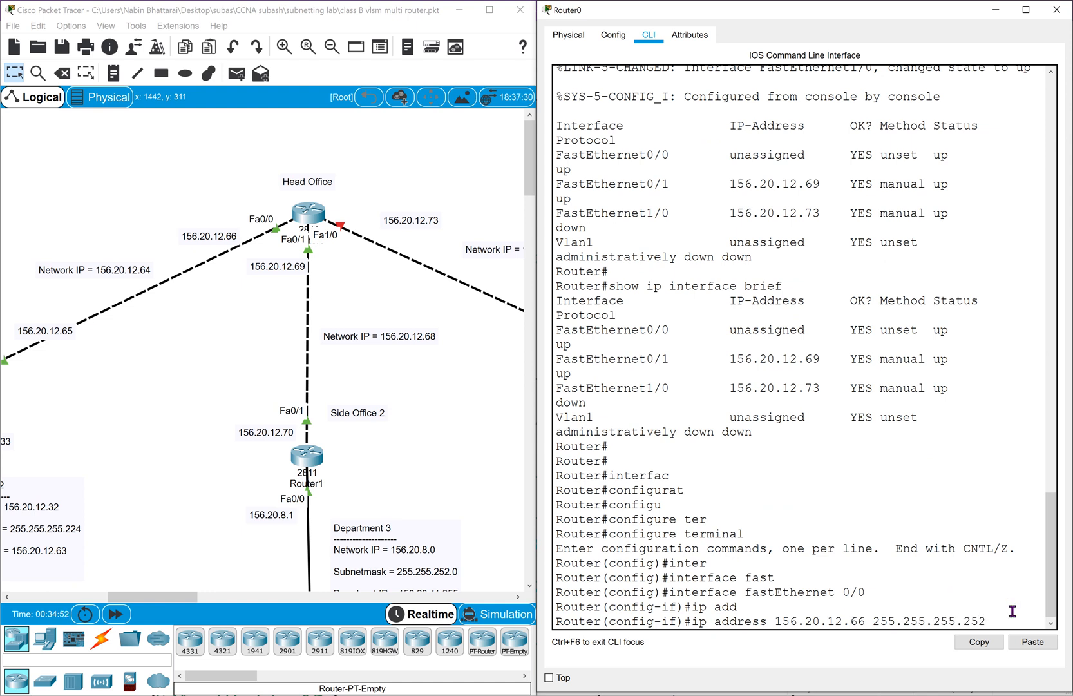
{"action": "left_click_drag", "start_coordinate": [999, 620], "coordinate": [877, 620]}
{"action": "left_click", "coordinate": [1002, 623]}
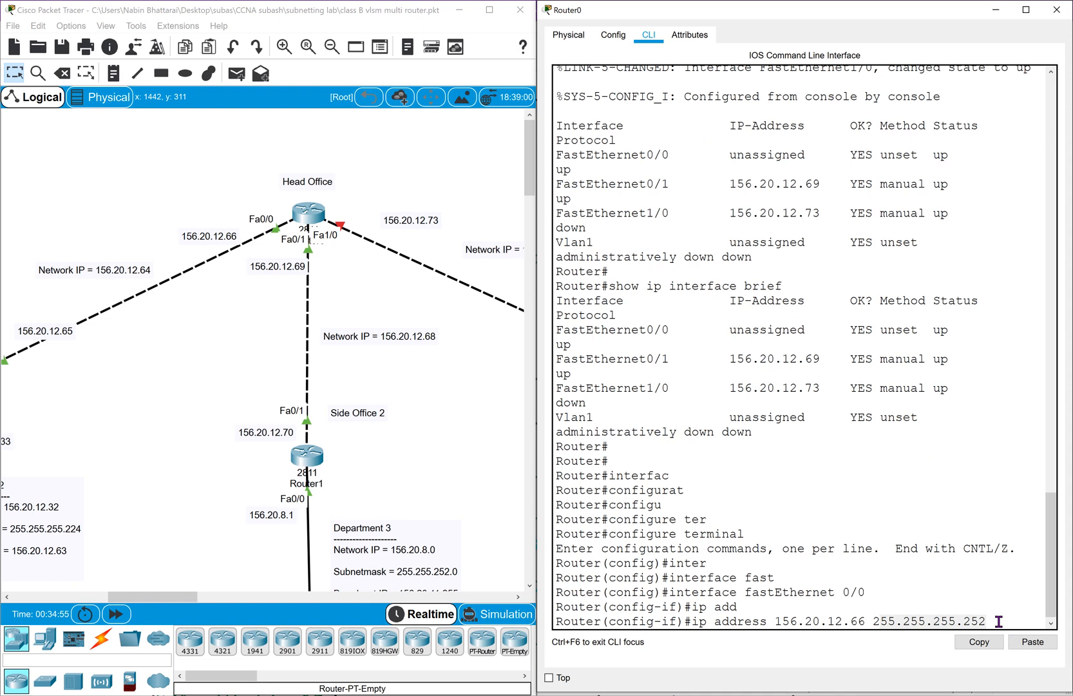
{"action": "type", "text": "?"}
{"action": "key", "text": "Return"}
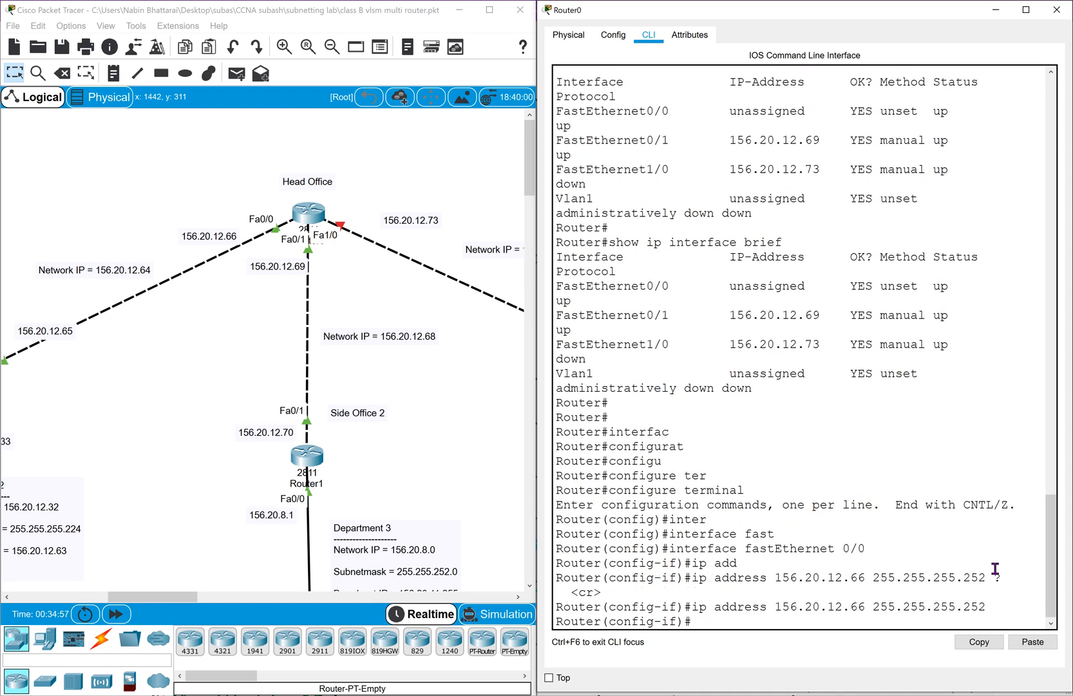
Enable FastEthernet 0/0 with no shutdown and leave configuration mode with end.
{"action": "key", "text": "Return"}
{"action": "key", "text": "Return"}
{"action": "type", "text": "no shu"}
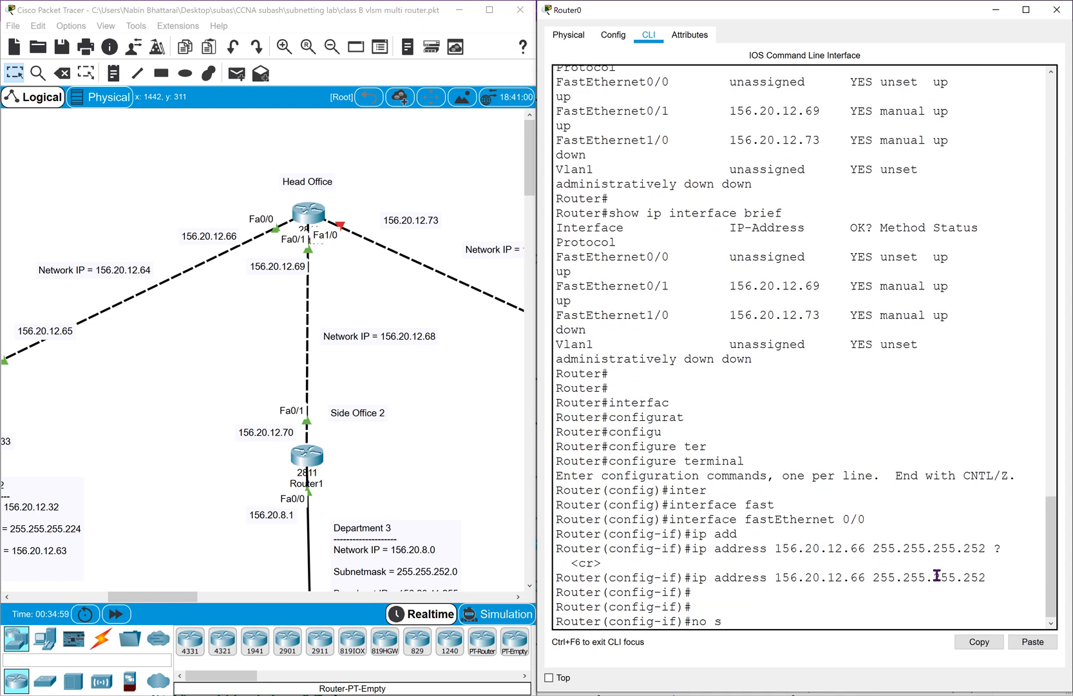
{"action": "key", "text": "Tab"}
{"action": "key", "text": "Return"}
{"action": "key", "text": "Return"}
{"action": "key", "text": "Return"}
{"action": "key", "text": "Return"}
{"action": "key", "text": "Return"}
{"action": "type", "text": "end"}
{"action": "key", "text": "Return"}
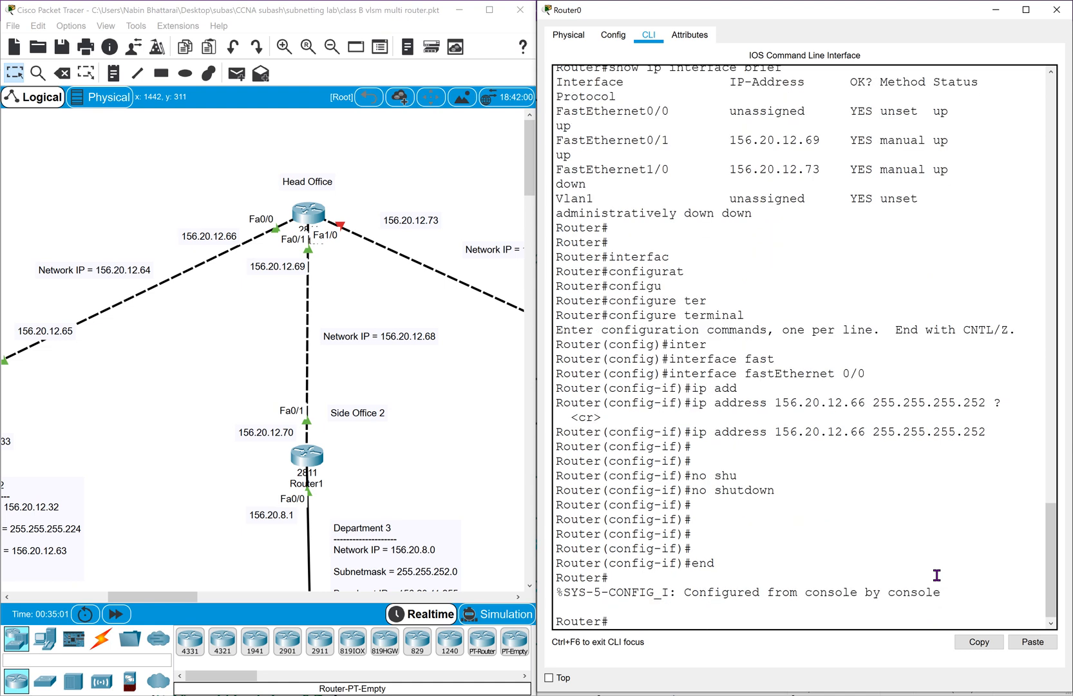
Save the Head Office router's running configuration with write.
{"action": "key", "text": "Return"}
{"action": "key", "text": "Return"}
{"action": "type", "text": "wri"}
{"action": "key", "text": "Tab"}
{"action": "key", "text": "Return"}
{"action": "key", "text": "Return"}
{"action": "key", "text": "Return"}
{"action": "key", "text": "Return"}
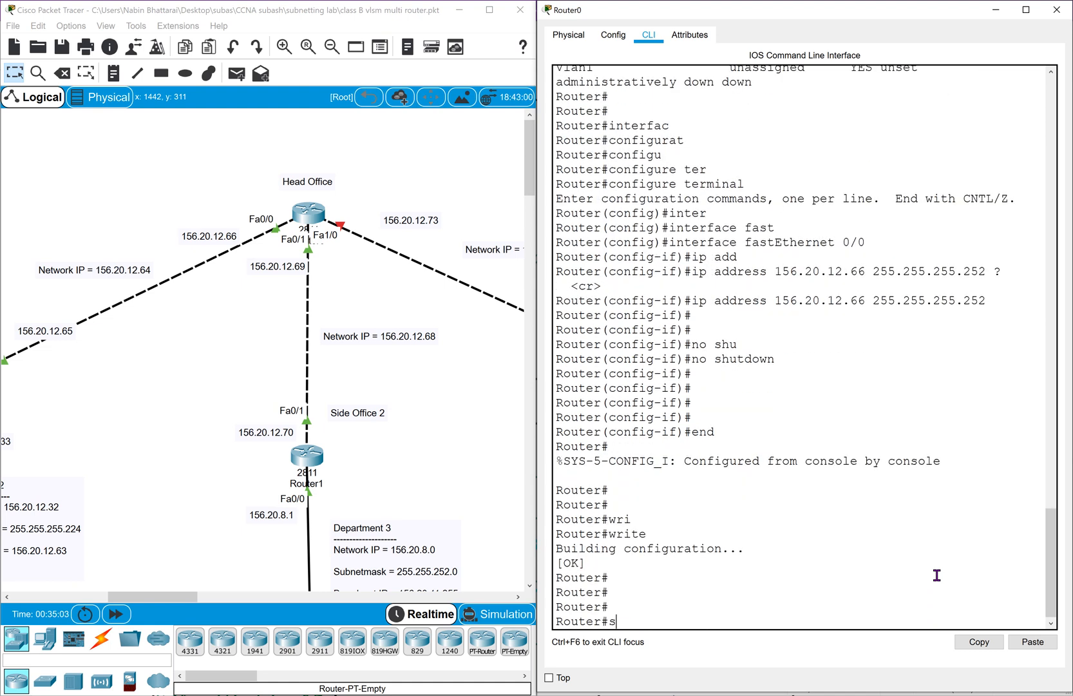
Run show ip interface on the Head Office router and quit its detailed output.
{"action": "type", "text": "sho"}
{"action": "key", "text": "Tab"}
{"action": "type", "text": "ip inetr"}
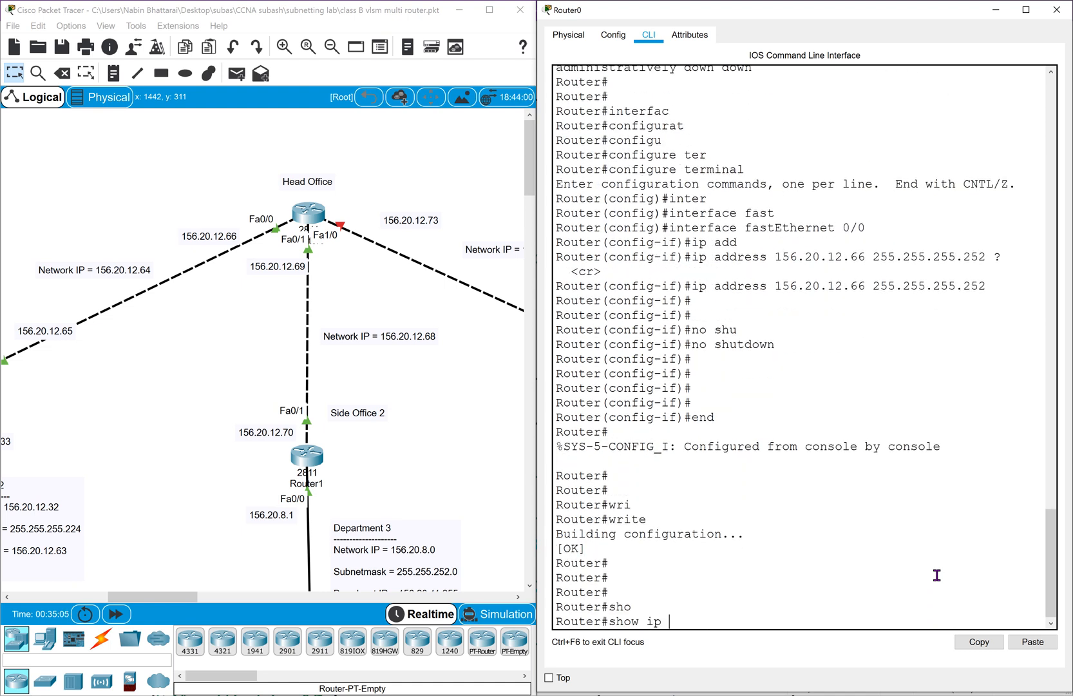
{"action": "key", "text": "Tab"}
{"action": "key", "text": "BackSpace"}
{"action": "key", "text": "BackSpace"}
{"action": "key", "text": "BackSpace"}
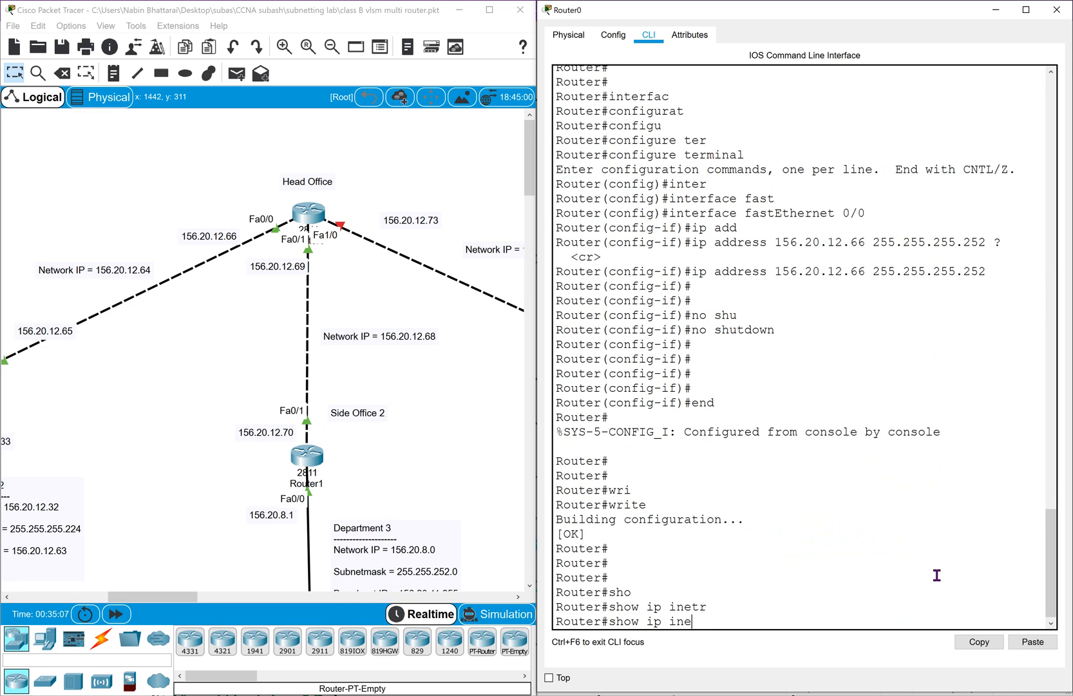
{"action": "type", "text": "ter"}
{"action": "key", "text": "Tab"}
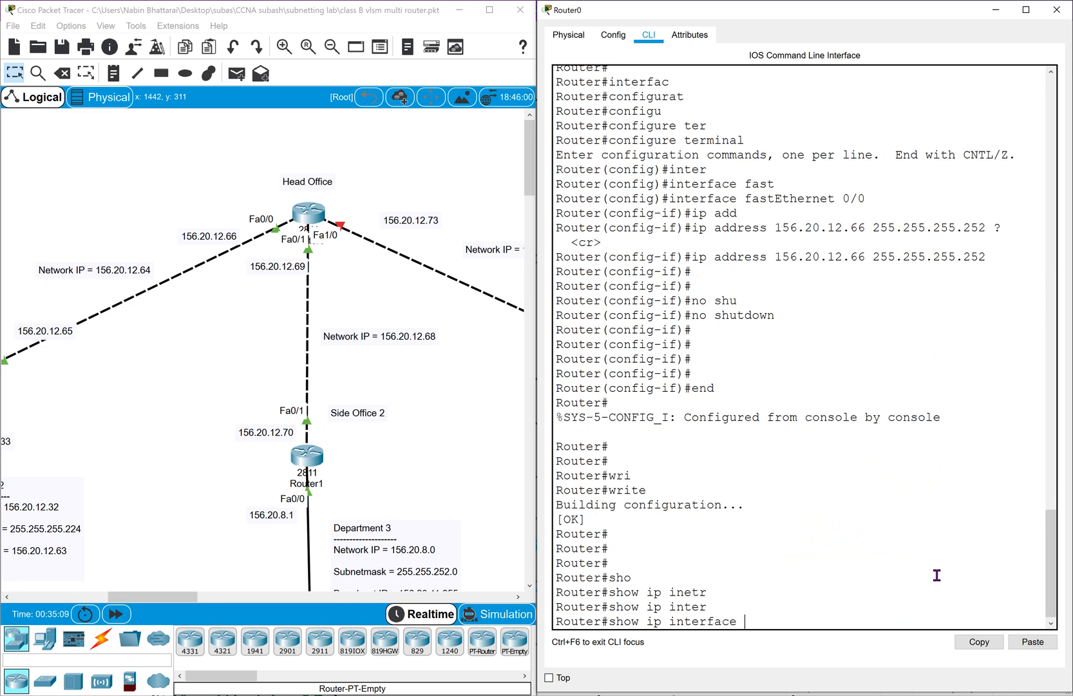
{"action": "key", "text": "Return"}
{"action": "key", "text": "q"}
Run show ip interface brief and check the addresses of the three FastEthernet interfaces.
{"action": "key", "text": "Up"}
{"action": "type", "text": "brie"}
{"action": "key", "text": "Tab"}
{"action": "key", "text": "Return"}
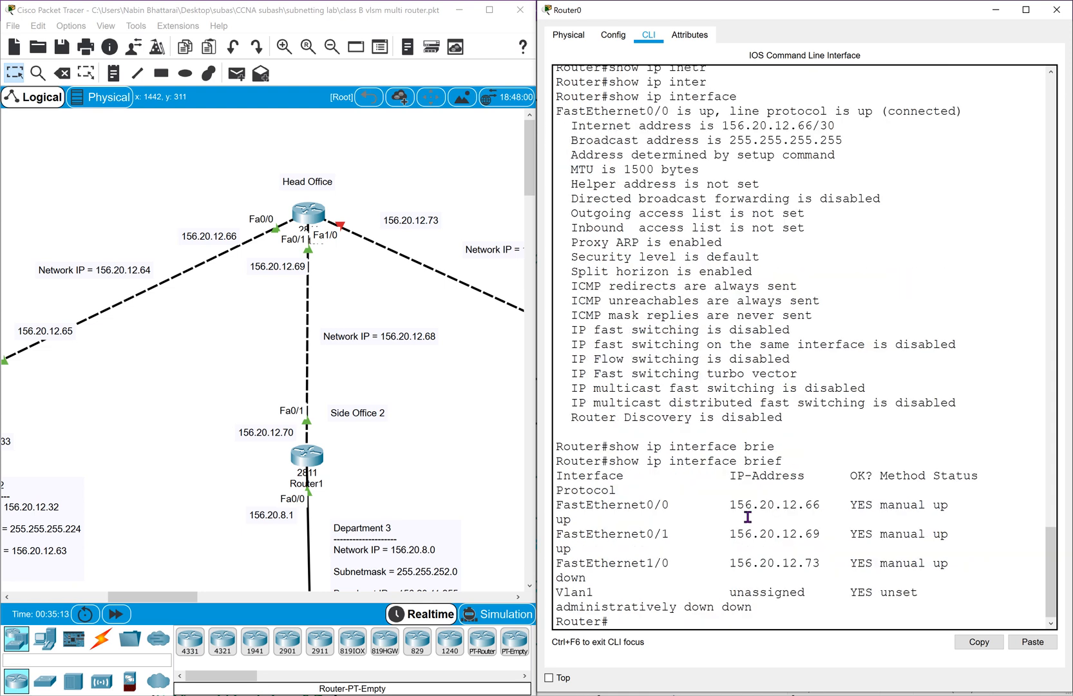
{"action": "left_click_drag", "start_coordinate": [707, 503], "coordinate": [593, 577]}
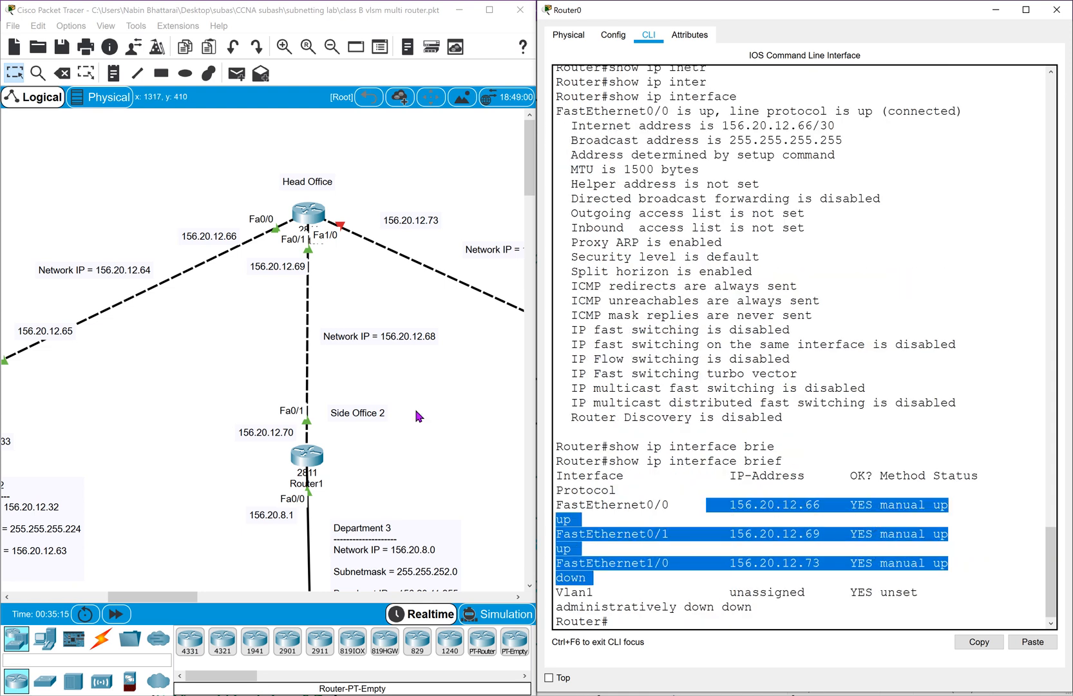
Examine the address labels around the Side Office 3 router, with the script in Notepad uncovered beside the diagram.
{"action": "left_click", "coordinate": [444, 412]}
{"action": "scroll", "coordinate": [478, 411], "scroll_direction": "right", "scroll_amount": 5}
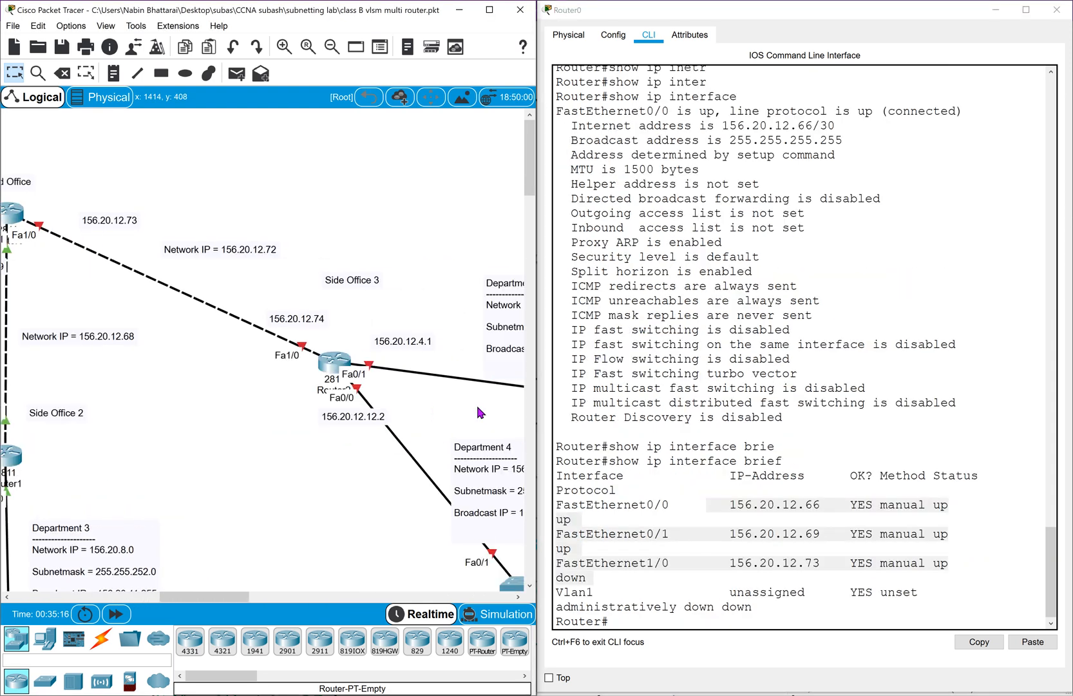
{"action": "left_click_drag", "start_coordinate": [296, 219], "coordinate": [418, 455]}
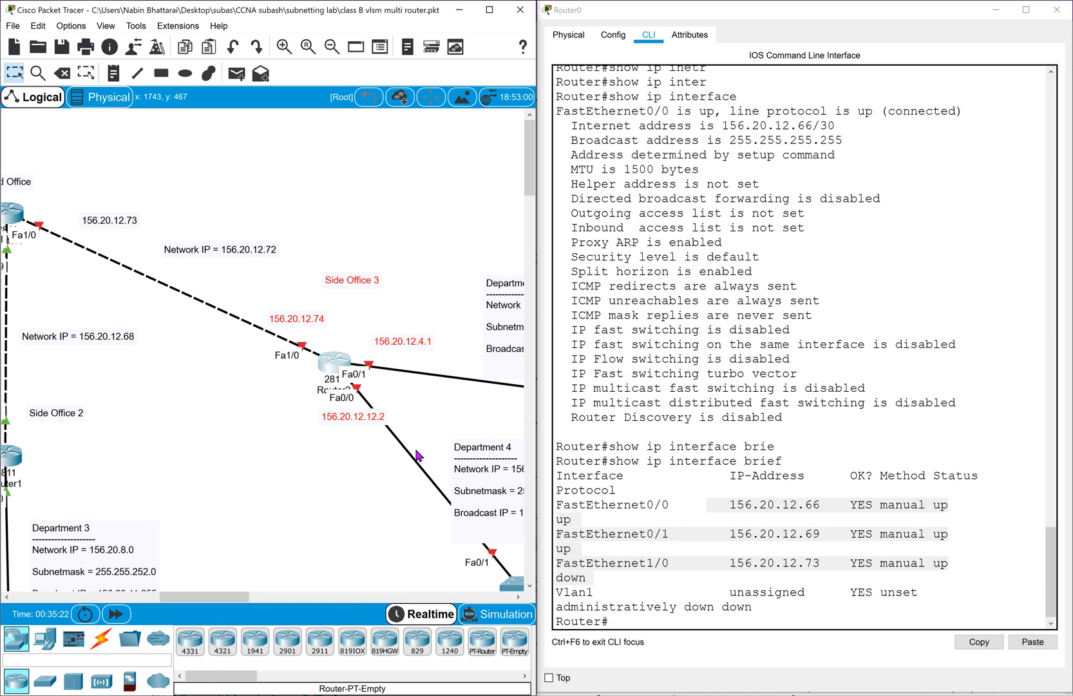
{"action": "left_click", "coordinate": [997, 10]}
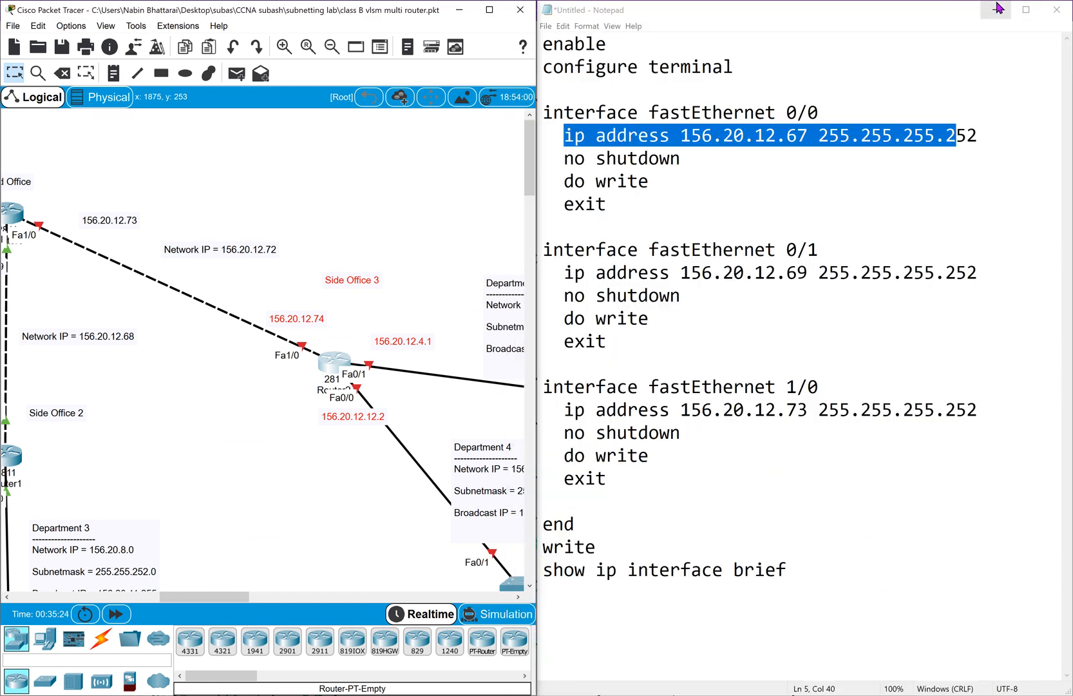
{"action": "left_click", "coordinate": [354, 437]}
{"action": "left_click_drag", "start_coordinate": [355, 409], "coordinate": [349, 393]}
{"action": "left_click_drag", "start_coordinate": [382, 306], "coordinate": [399, 389]}
{"action": "left_click", "coordinate": [278, 390]}
{"action": "left_click_drag", "start_coordinate": [304, 368], "coordinate": [276, 308]}
{"action": "left_click", "coordinate": [283, 402]}
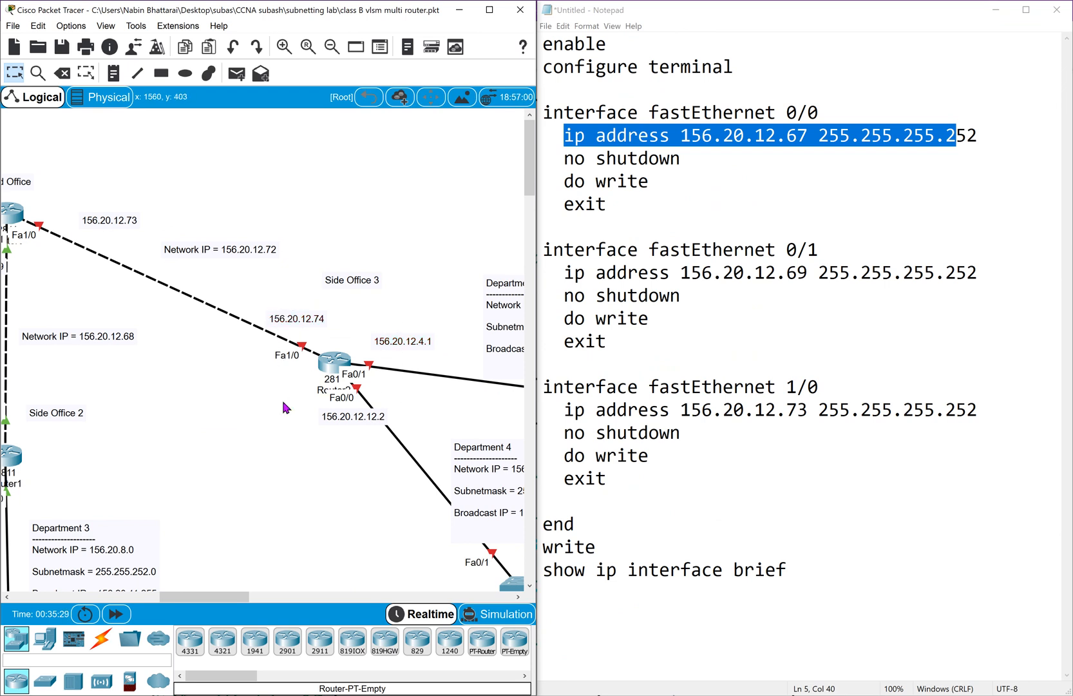
Correct the Side Office 3 router's Fa0/0 label to 156.20.12.2.
{"action": "left_click_drag", "start_coordinate": [310, 395], "coordinate": [404, 424]}
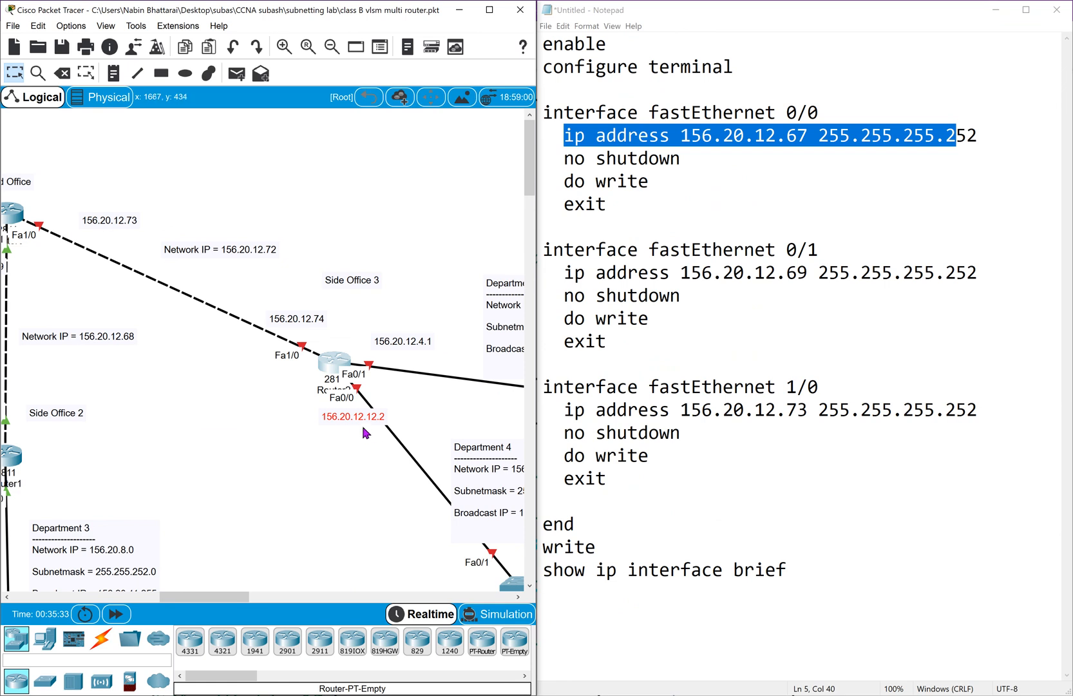
{"action": "double_click", "coordinate": [374, 420]}
{"action": "key", "text": "BackSpace"}
{"action": "key", "text": "BackSpace"}
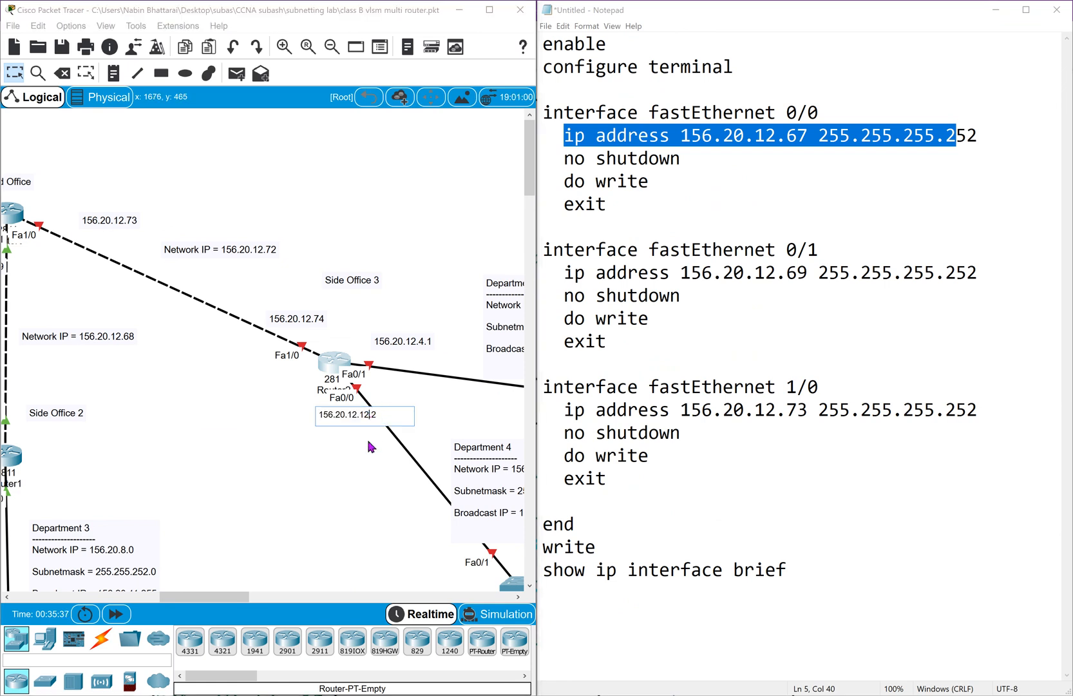
{"action": "key", "text": "BackSpace"}
{"action": "left_click", "coordinate": [368, 461]}
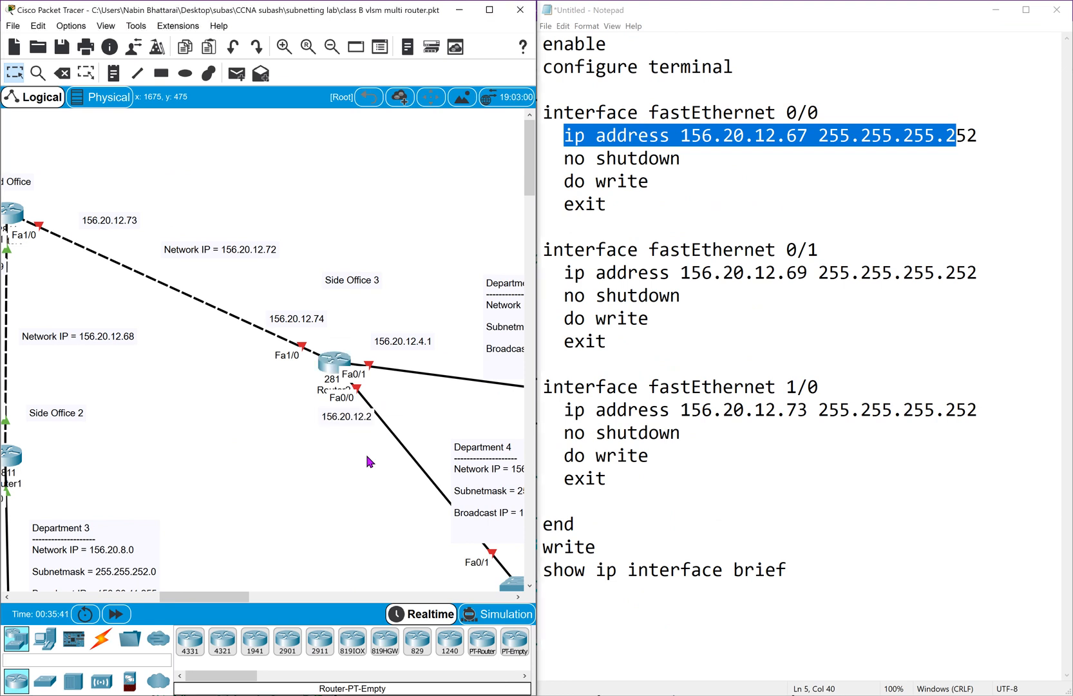
Set the script's fastEthernet 0/0 address line to 156.20.12.2 255.255.255.224, using Department 4's subnet mask.
{"action": "left_click", "coordinate": [813, 145]}
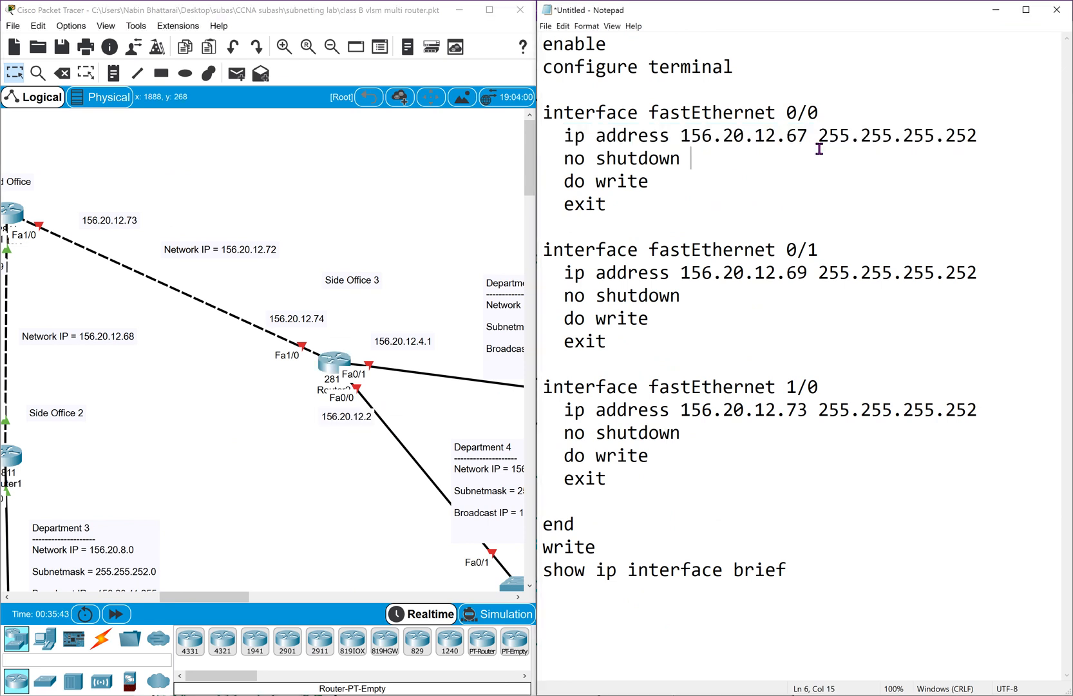
{"action": "key", "text": "BackSpace"}
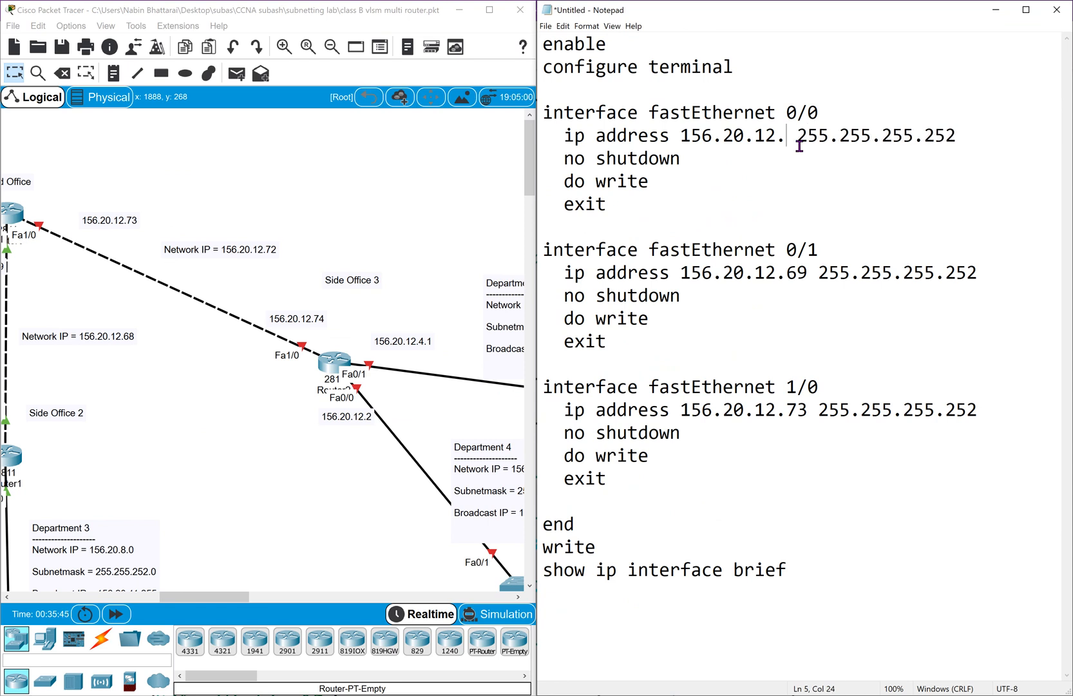
{"action": "type", "text": "2"}
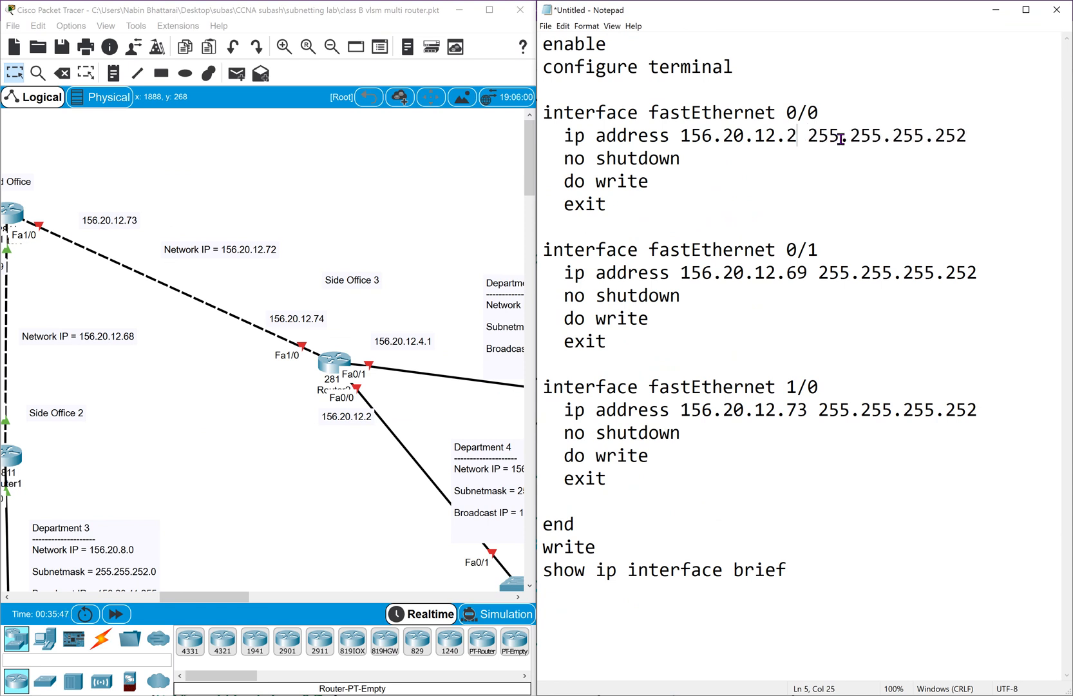
{"action": "scroll", "coordinate": [439, 446], "scroll_direction": "right", "scroll_amount": 3}
{"action": "scroll", "coordinate": [437, 441], "scroll_direction": "right", "scroll_amount": 1}
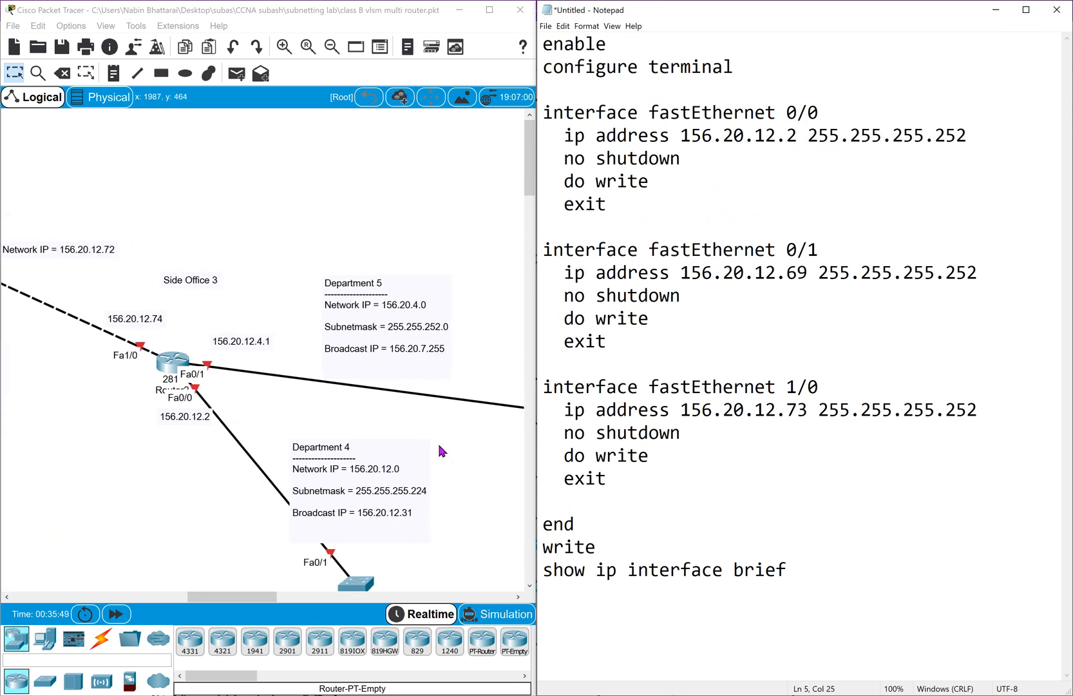
{"action": "left_click", "coordinate": [967, 134]}
{"action": "key", "text": "BackSpace"}
{"action": "key", "text": "BackSpace"}
{"action": "key", "text": "BackSpace"}
{"action": "type", "text": "224"}
{"action": "left_click_drag", "start_coordinate": [564, 157], "coordinate": [607, 205]}
Correct the Side Office 3 router's Fa0/1 label to 156.20.4.1.
{"action": "left_click", "coordinate": [250, 234]}
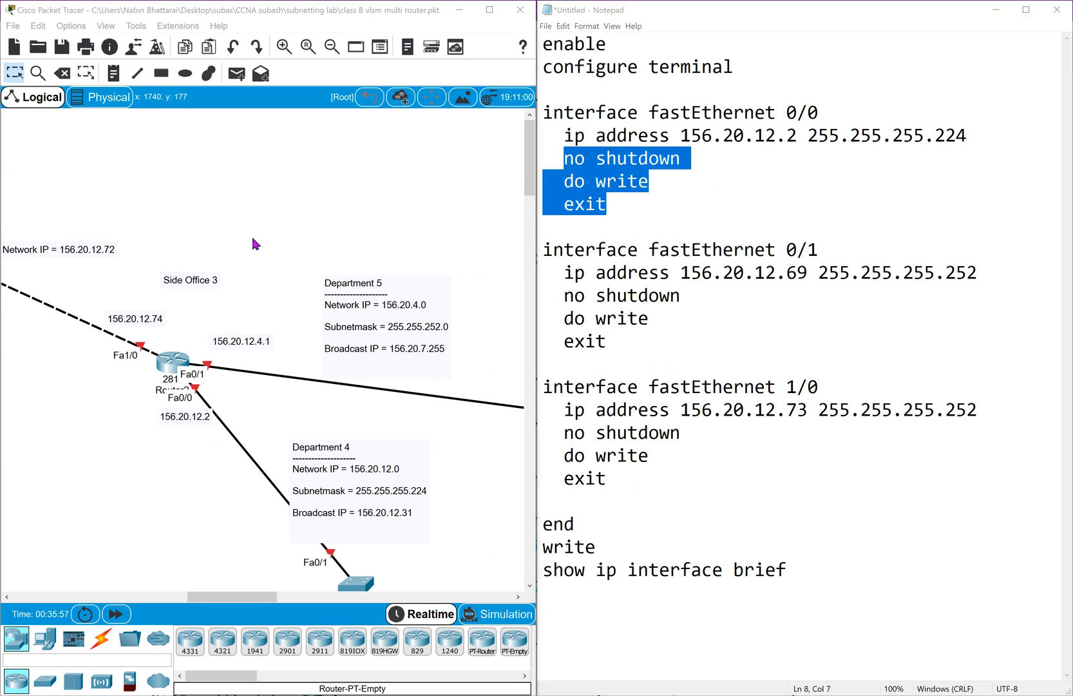
{"action": "left_click_drag", "start_coordinate": [251, 261], "coordinate": [215, 379]}
{"action": "left_click", "coordinate": [750, 322]}
{"action": "left_click_drag", "start_coordinate": [750, 322], "coordinate": [558, 251]}
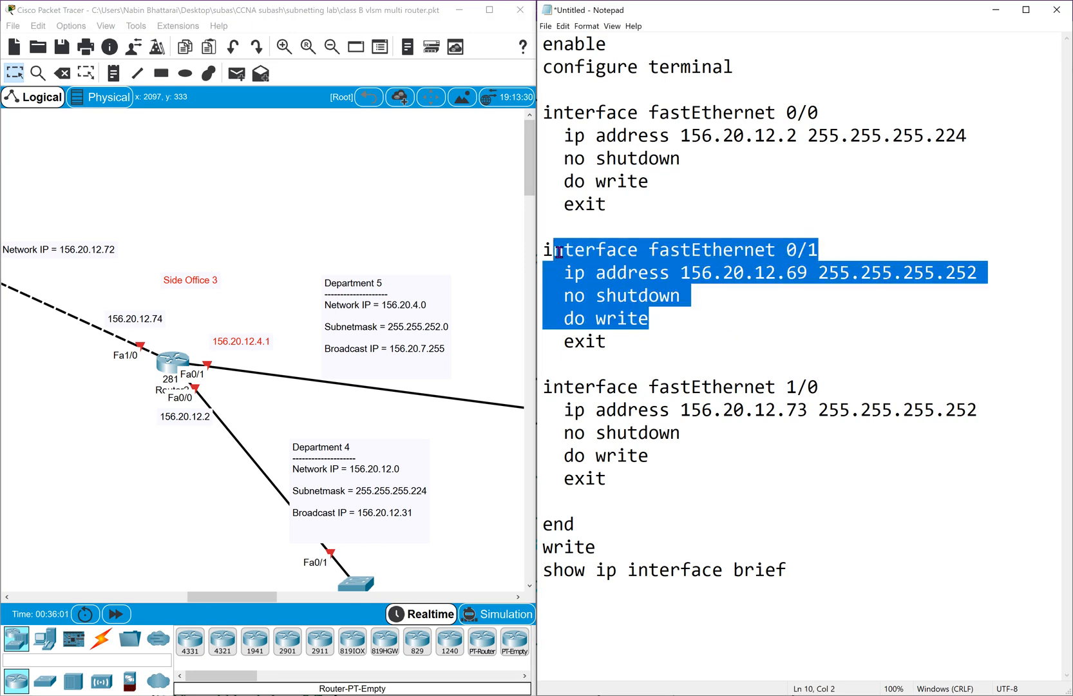
{"action": "left_click", "coordinate": [291, 266]}
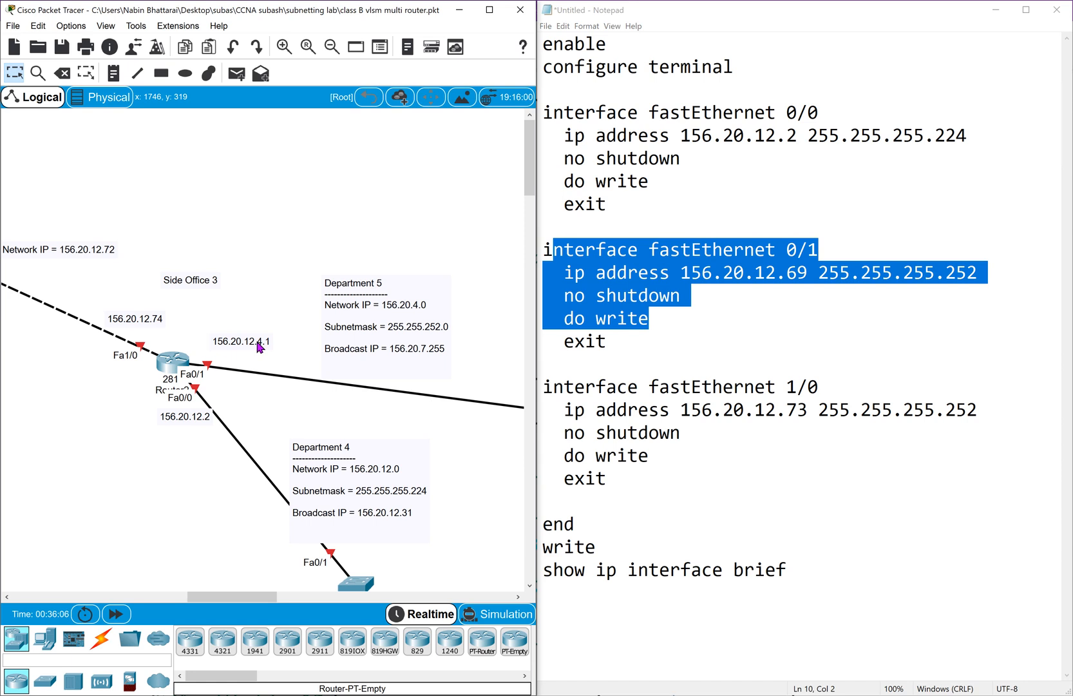
{"action": "double_click", "coordinate": [259, 345]}
{"action": "left_click", "coordinate": [252, 347]}
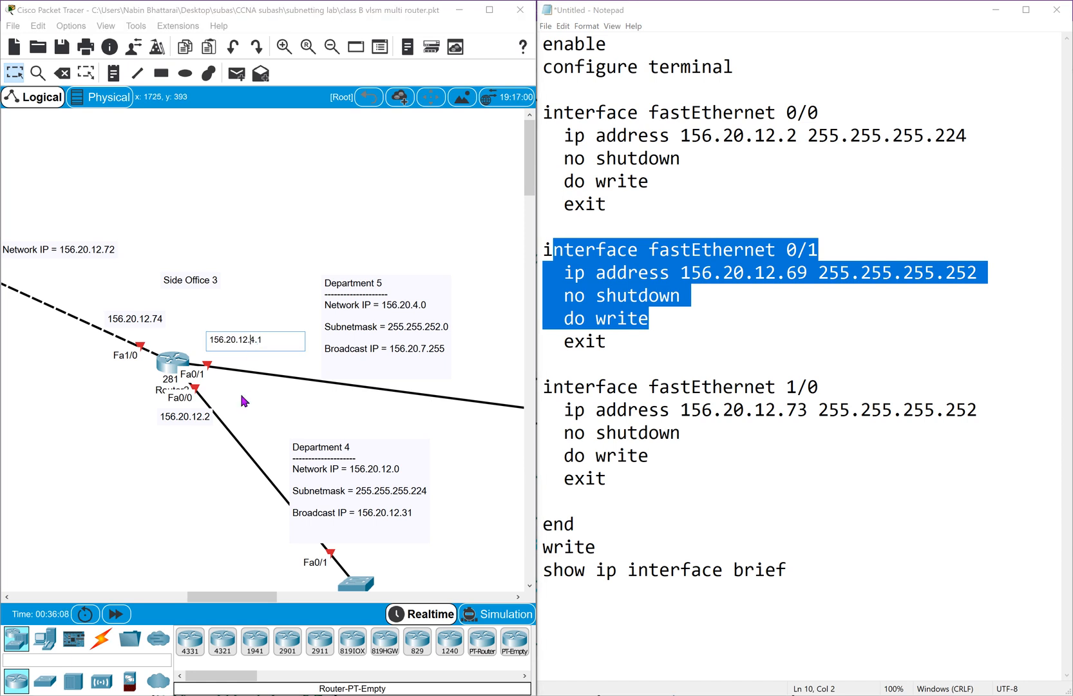
{"action": "key", "text": "BackSpace"}
{"action": "key", "text": "BackSpace"}
{"action": "key", "text": "BackSpace"}
{"action": "key", "text": "ctrl+a"}
Set the IP address in the script's fastEthernet 0/1 line to 156.20.4.1, in line with Department 5's network.
{"action": "double_click", "coordinate": [374, 331]}
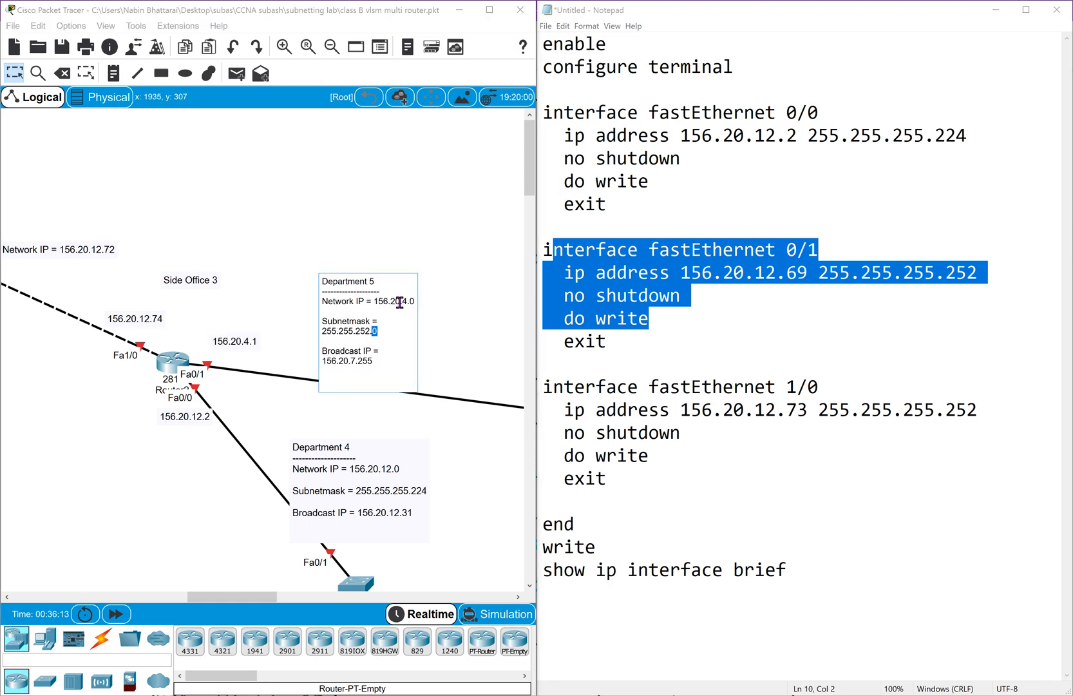
{"action": "left_click_drag", "start_coordinate": [378, 300], "coordinate": [420, 311]}
{"action": "left_click", "coordinate": [474, 325]}
{"action": "left_click", "coordinate": [810, 335]}
{"action": "left_click", "coordinate": [807, 273]}
{"action": "key", "text": "BackSpace"}
{"action": "key", "text": "BackSpace"}
{"action": "key", "text": "BackSpace"}
{"action": "key", "text": "BackSpace"}
{"action": "key", "text": "BackSpace"}
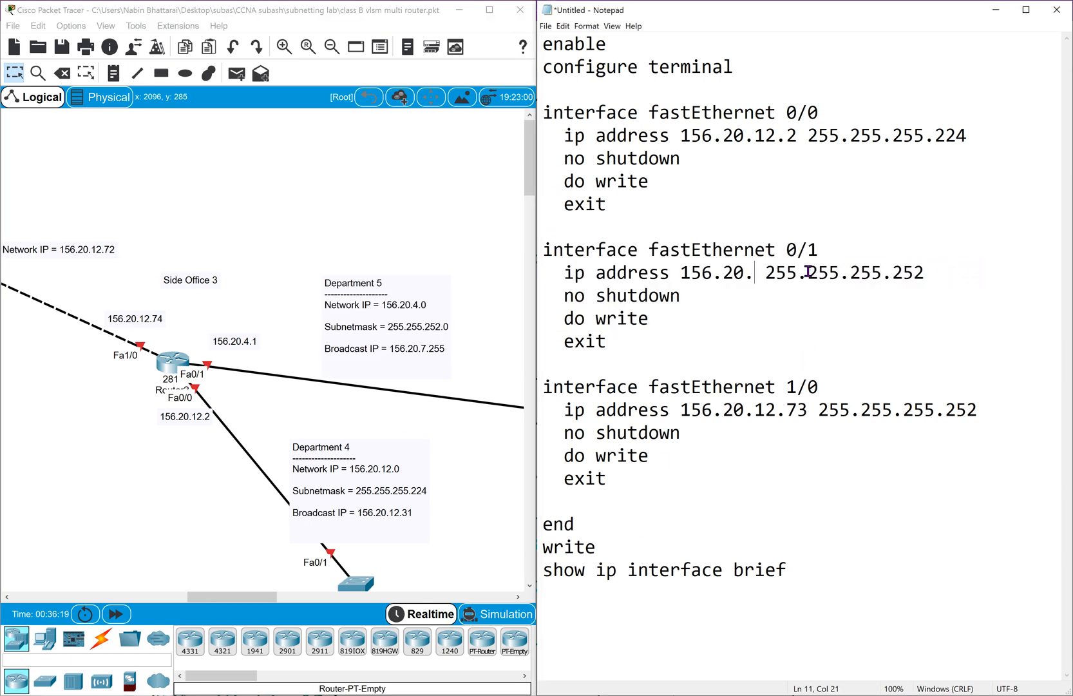
{"action": "type", "text": "4.1"}
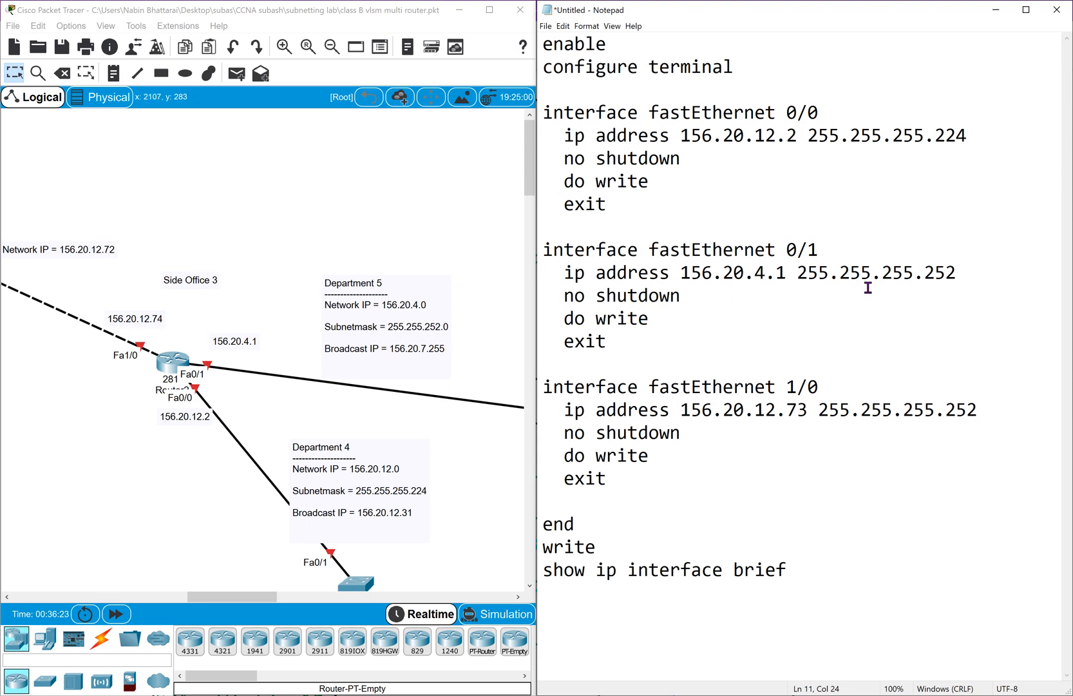
Change the subnet mask in the script's fastEthernet 0/1 line to Department 5's mask, 255.255.252.0.
{"action": "type", "text": "="}
{"action": "key", "text": "BackSpace"}
{"action": "key", "text": "BackSpace"}
{"action": "key", "text": "BackSpace"}
{"action": "key", "text": "BackSpace"}
{"action": "key", "text": "BackSpace"}
{"action": "key", "text": "BackSpace"}
{"action": "type", "text": "2.0"}
Set the script's fastEthernet 1/0 address to 156.20.12.74, matching the Side Office 3 router's Fa1/0 label.
{"action": "scroll", "coordinate": [102, 240], "scroll_direction": "left", "scroll_amount": 5}
{"action": "scroll", "coordinate": [213, 283], "scroll_direction": "left", "scroll_amount": 2}
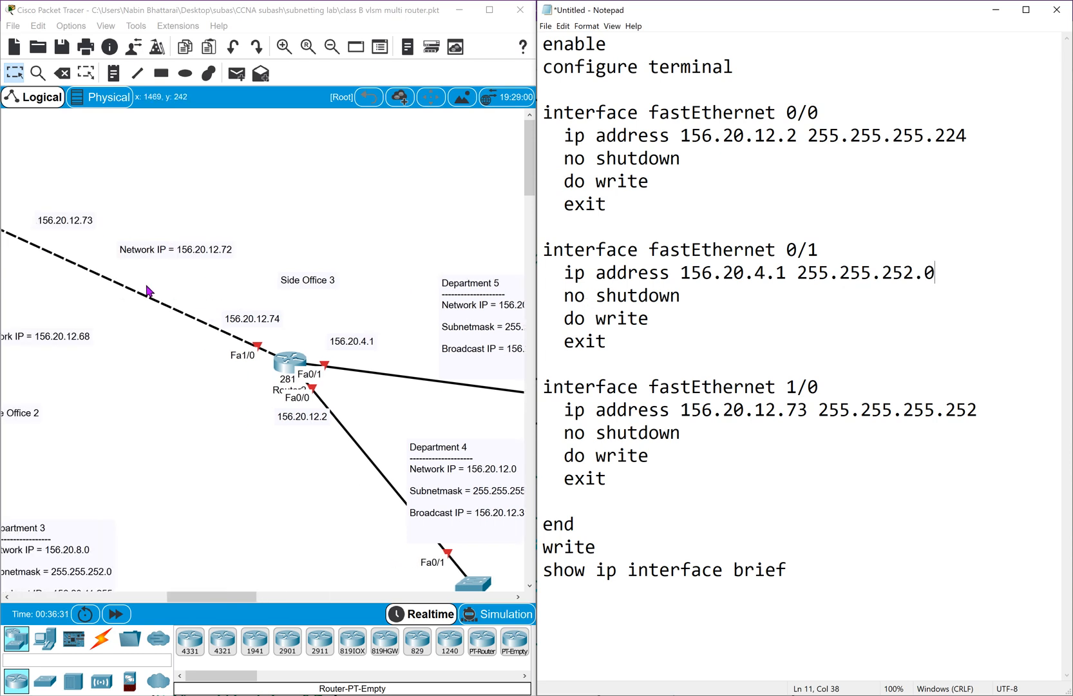
{"action": "left_click", "coordinate": [251, 294]}
{"action": "left_click_drag", "start_coordinate": [251, 288], "coordinate": [277, 370]}
{"action": "left_click", "coordinate": [702, 433]}
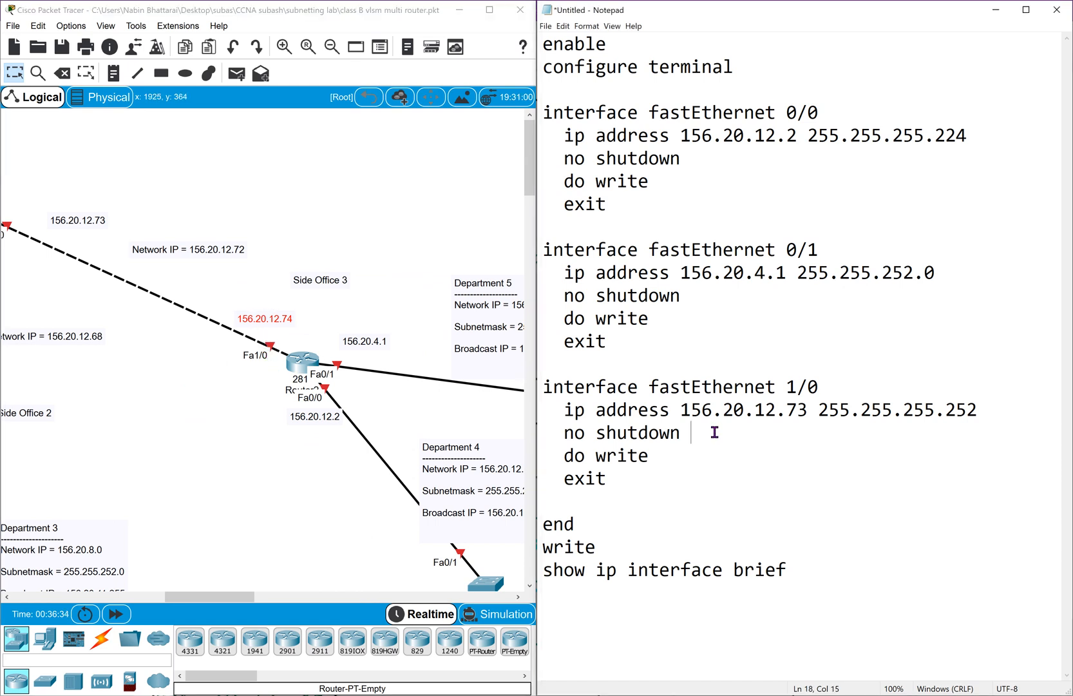
{"action": "left_click", "coordinate": [814, 410]}
{"action": "left_click", "coordinate": [805, 408]}
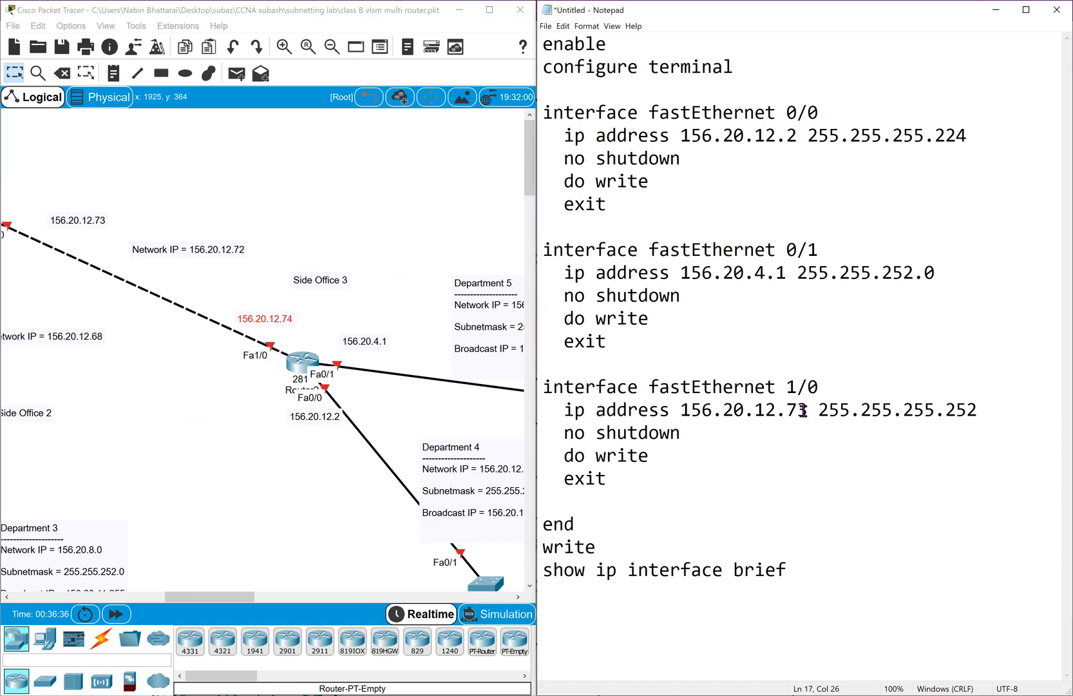
{"action": "key", "text": "BackSpace"}
{"action": "type", "text": "4"}
{"action": "left_click_drag", "start_coordinate": [819, 410], "coordinate": [941, 413]}
Copy the entire script and enter privileged EXEC mode in the CLI of the Side Office 3 router.
{"action": "left_click", "coordinate": [797, 604]}
{"action": "key", "text": "ctrl+a"}
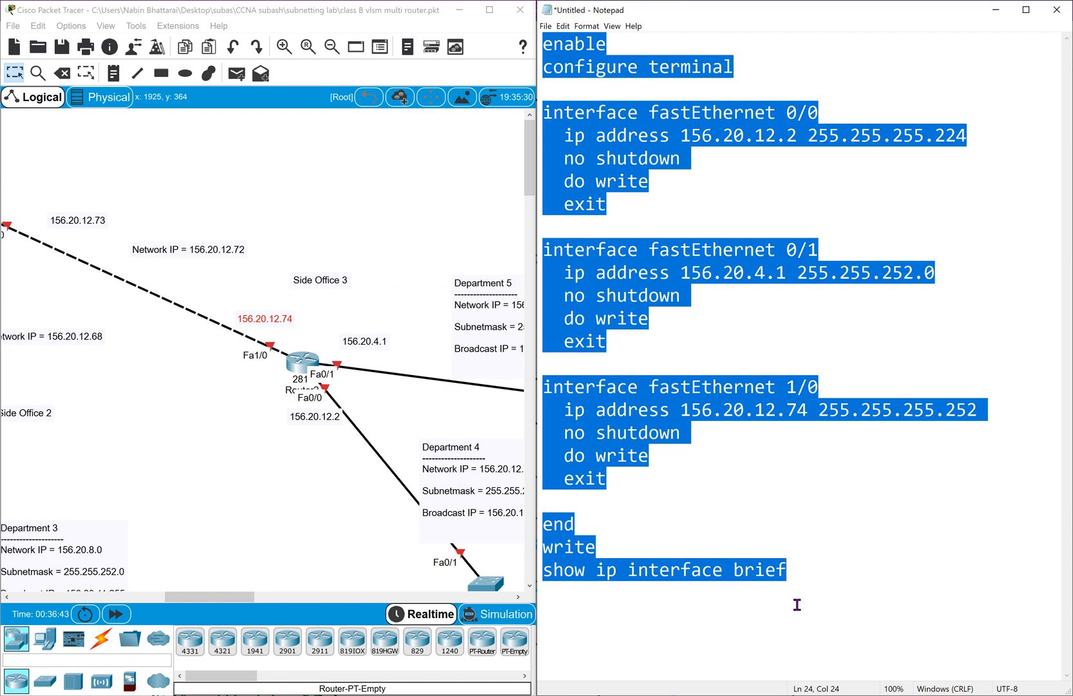
{"action": "left_click", "coordinate": [317, 359]}
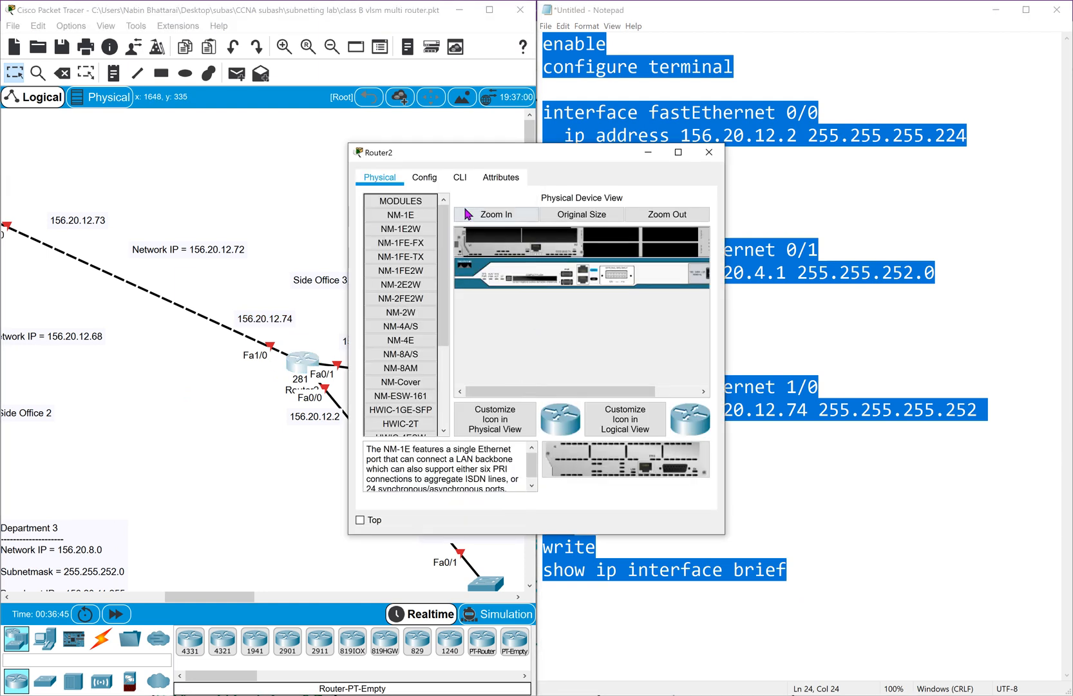
{"action": "left_click", "coordinate": [460, 177]}
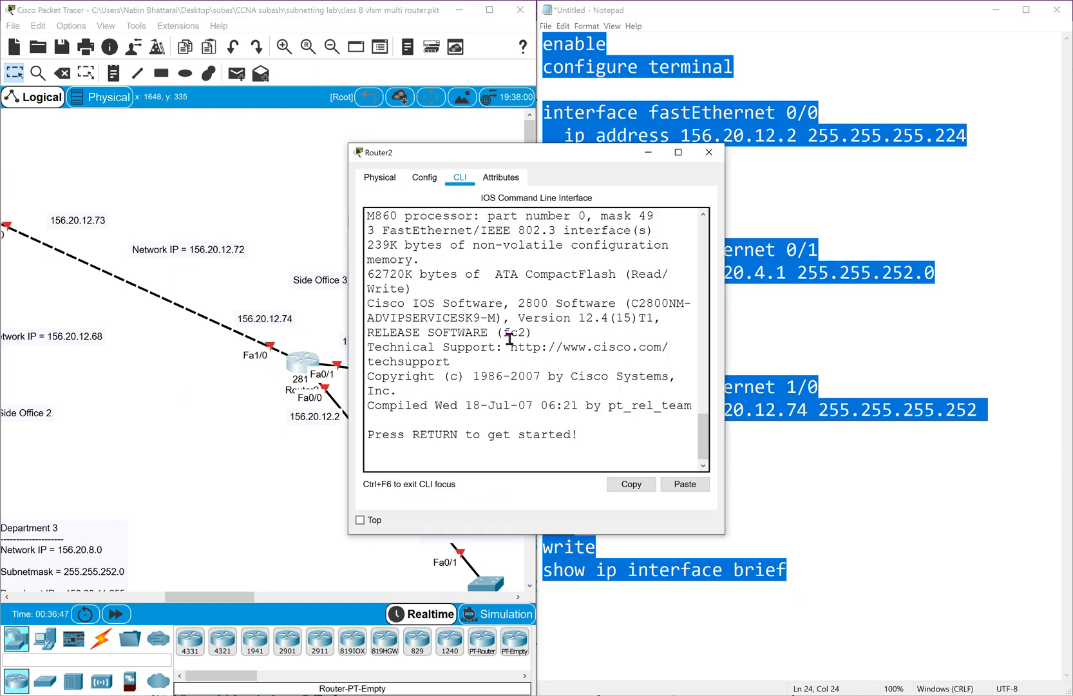
{"action": "key", "text": "Return"}
{"action": "key", "text": "Return"}
{"action": "key", "text": "Return"}
{"action": "key", "text": "Return"}
{"action": "key", "text": "Return"}
{"action": "type", "text": "enab"}
{"action": "key", "text": "Tab"}
{"action": "key", "text": "Return"}
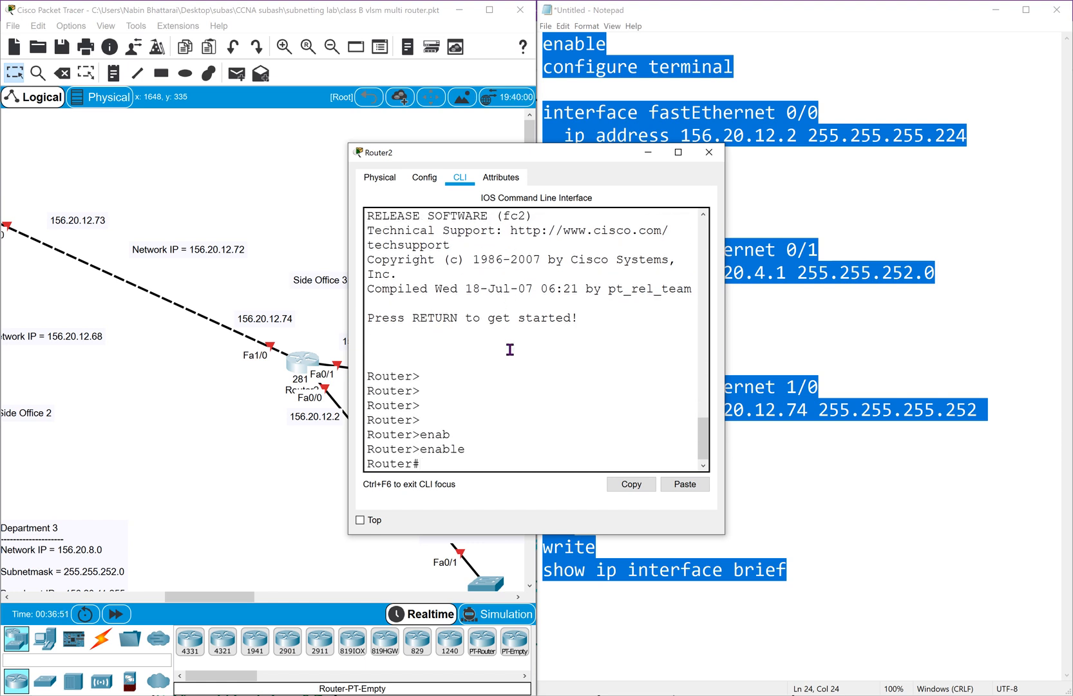
Paste the script into the Side Office 3 router's CLI and run it through show ip interface brief.
{"action": "right_click", "coordinate": [510, 349]}
{"action": "left_click", "coordinate": [527, 374]}
{"action": "right_click", "coordinate": [528, 372]}
{"action": "left_click", "coordinate": [558, 393]}
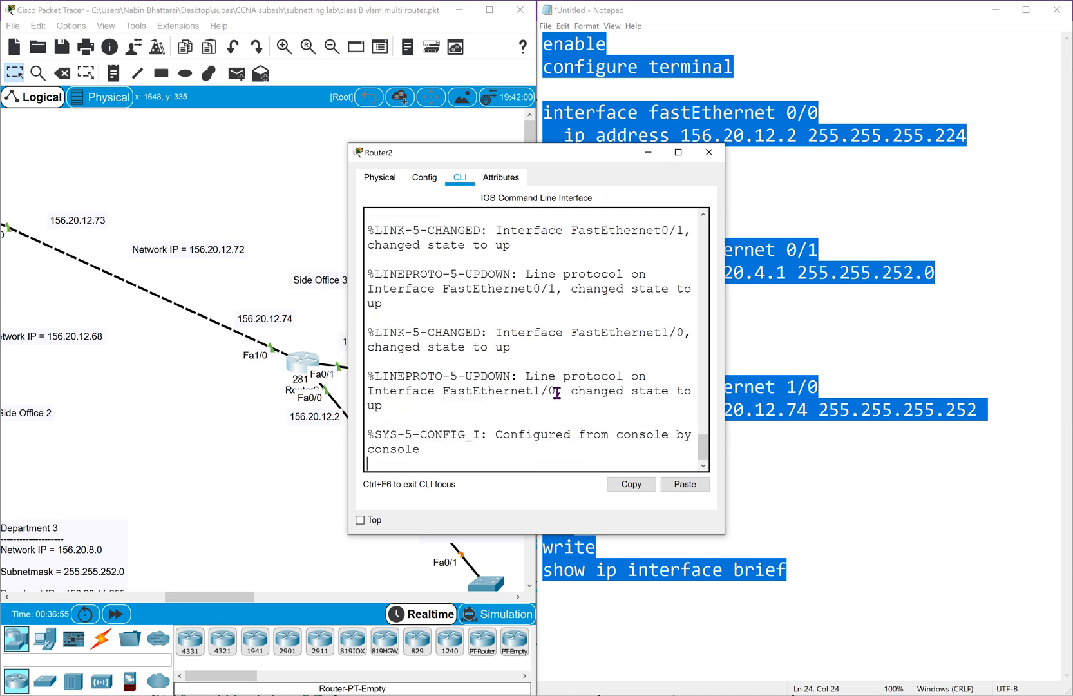
{"action": "key", "text": "Return"}
{"action": "key", "text": "Return"}
{"action": "key", "text": "Return"}
{"action": "key", "text": "Return"}
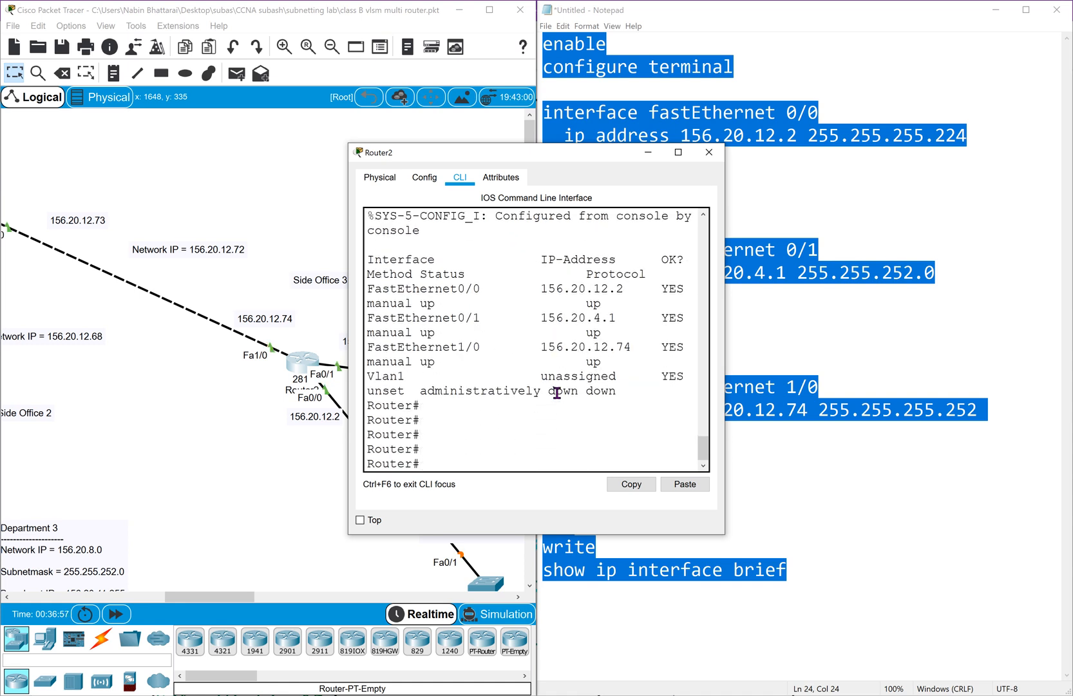
Check the addresses of the Side Office 3 router's three FastEthernet interfaces in the CLI output, and close its window.
{"action": "left_click_drag", "start_coordinate": [582, 153], "coordinate": [1072, 193]}
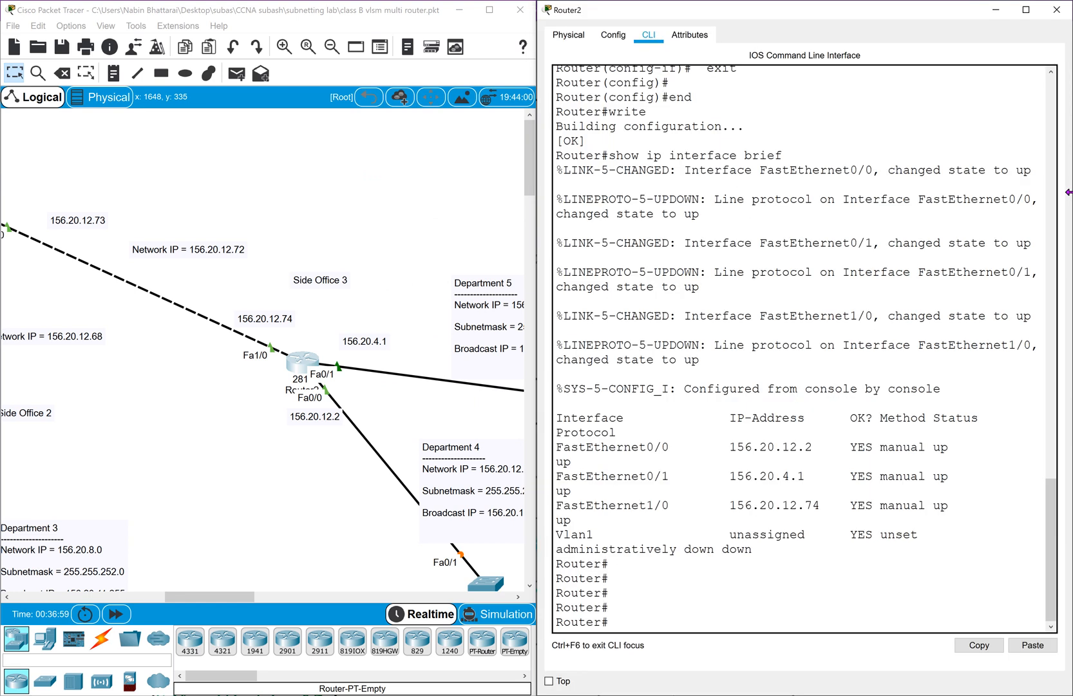
{"action": "left_click_drag", "start_coordinate": [730, 447], "coordinate": [814, 452]}
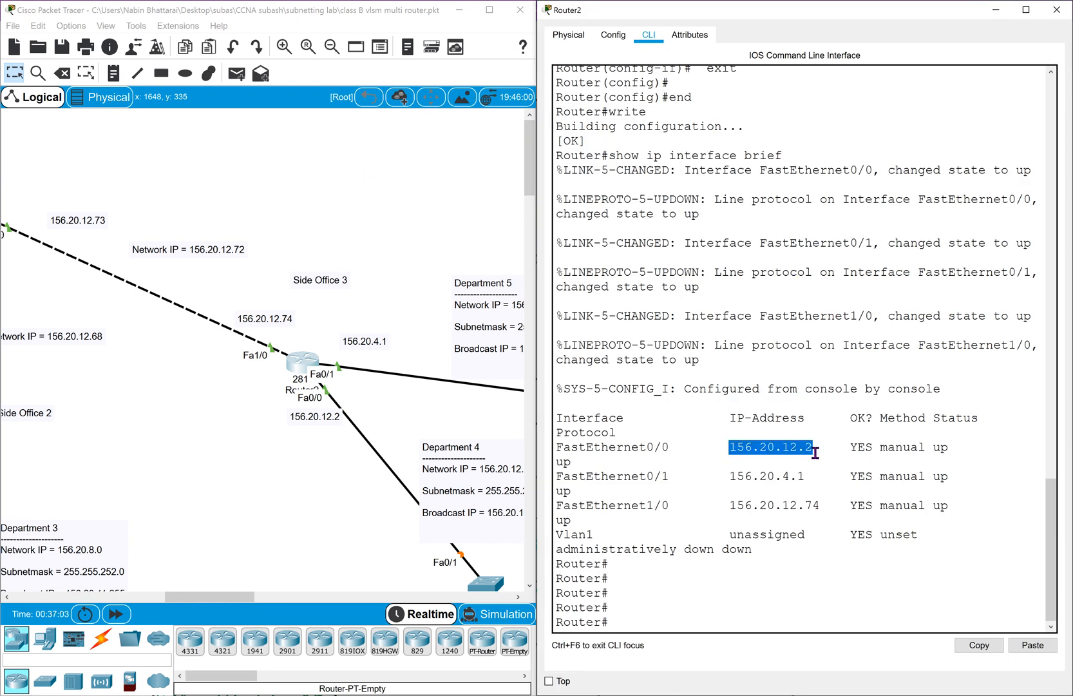
{"action": "left_click_drag", "start_coordinate": [730, 476], "coordinate": [804, 479]}
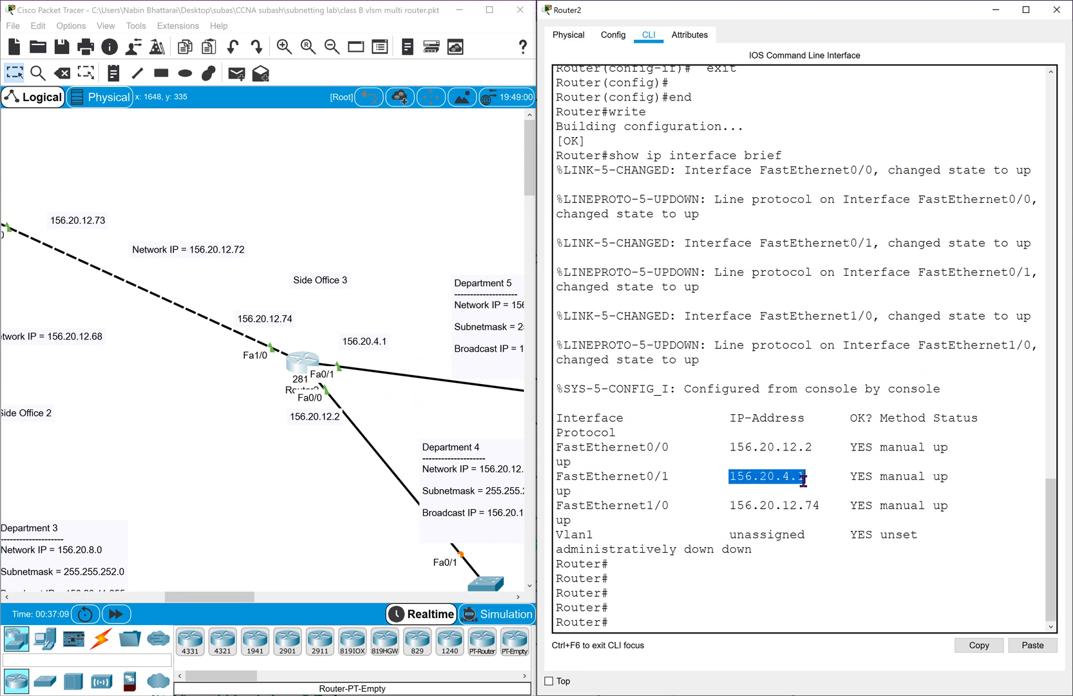
{"action": "left_click_drag", "start_coordinate": [722, 505], "coordinate": [820, 505]}
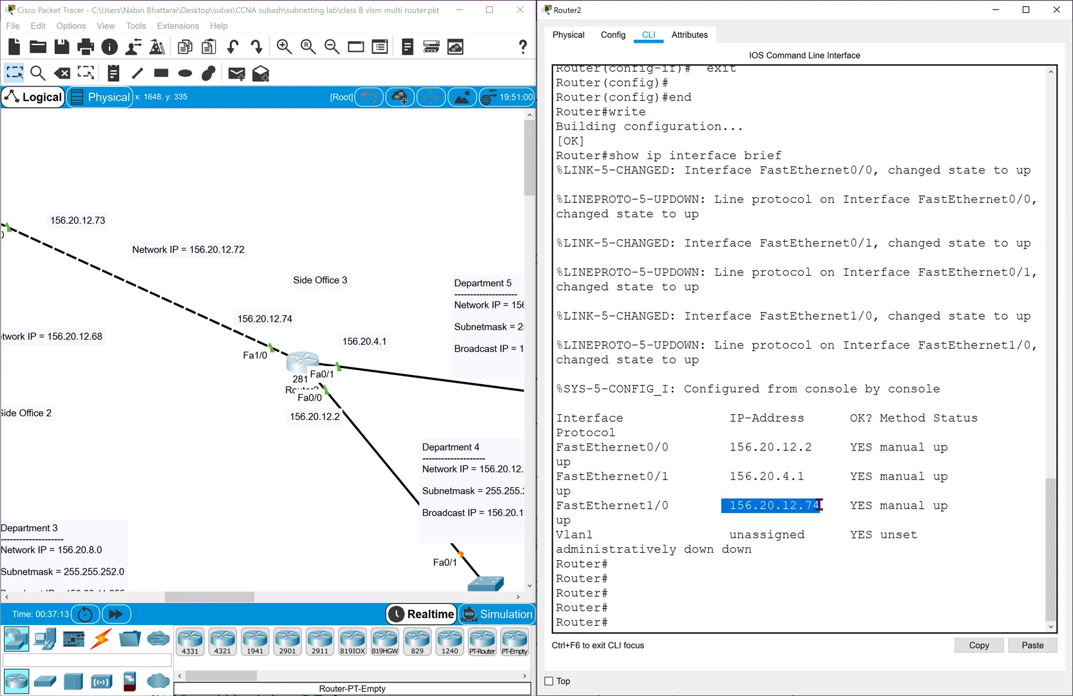
{"action": "left_click", "coordinate": [712, 491]}
{"action": "scroll", "coordinate": [712, 491], "scroll_direction": "up", "scroll_amount": 3}
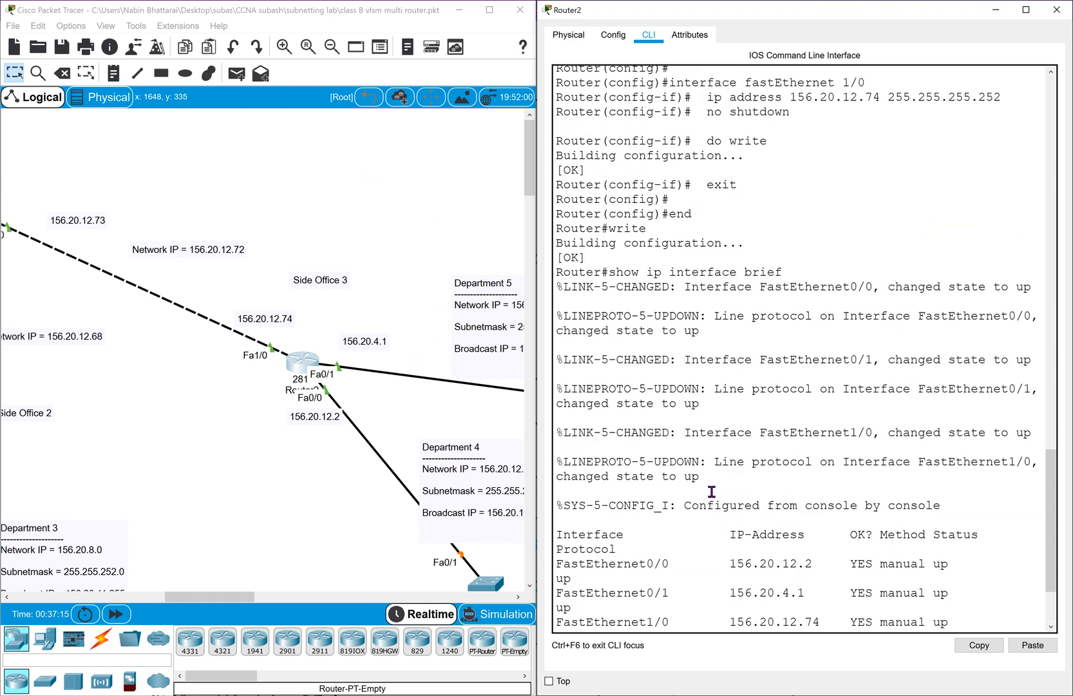
{"action": "left_click", "coordinate": [1057, 13]}
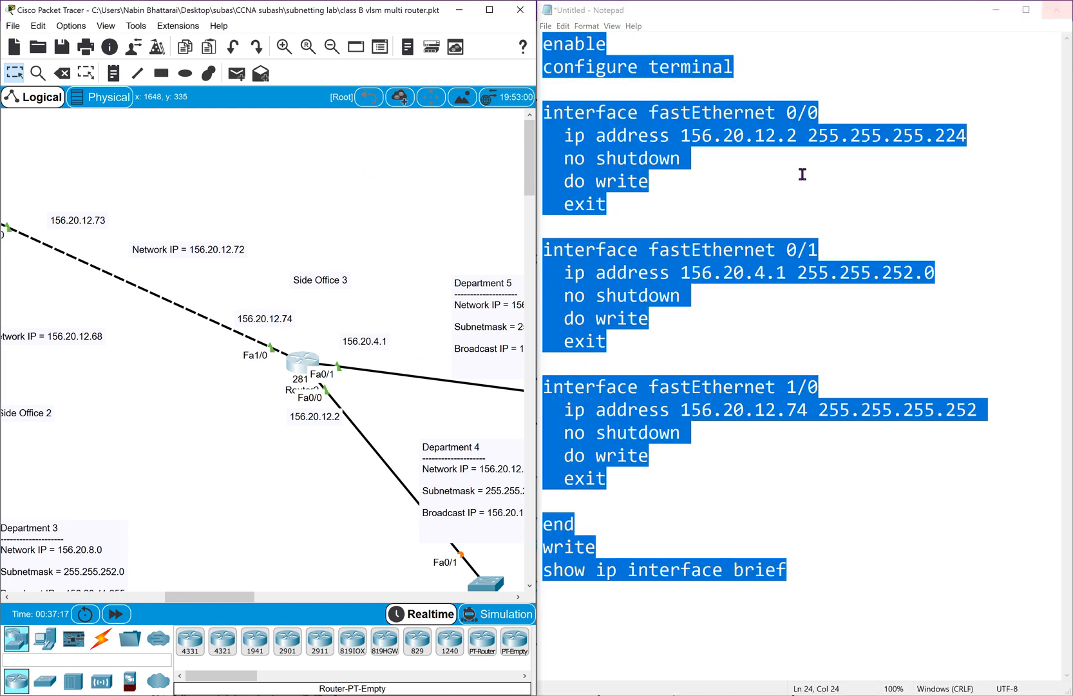
Examine the link states and address labels from Side Office 1 across to Side Office 3 in the enlarged diagram.
{"action": "left_click", "coordinate": [490, 11]}
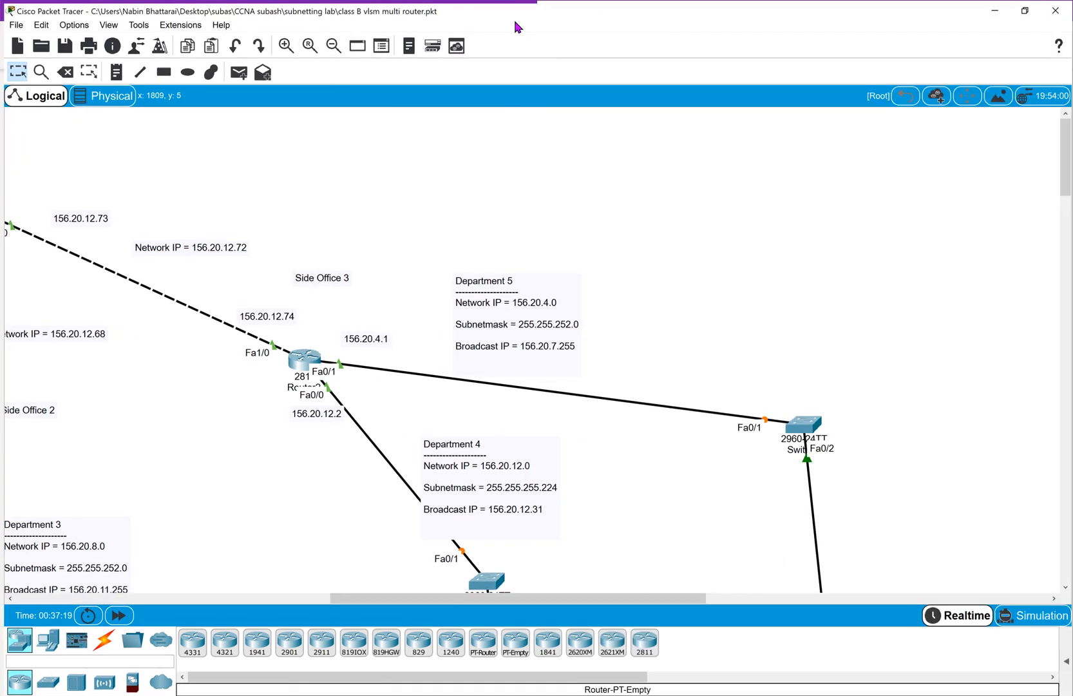
{"action": "scroll", "coordinate": [329, 171], "scroll_direction": "left", "scroll_amount": 10}
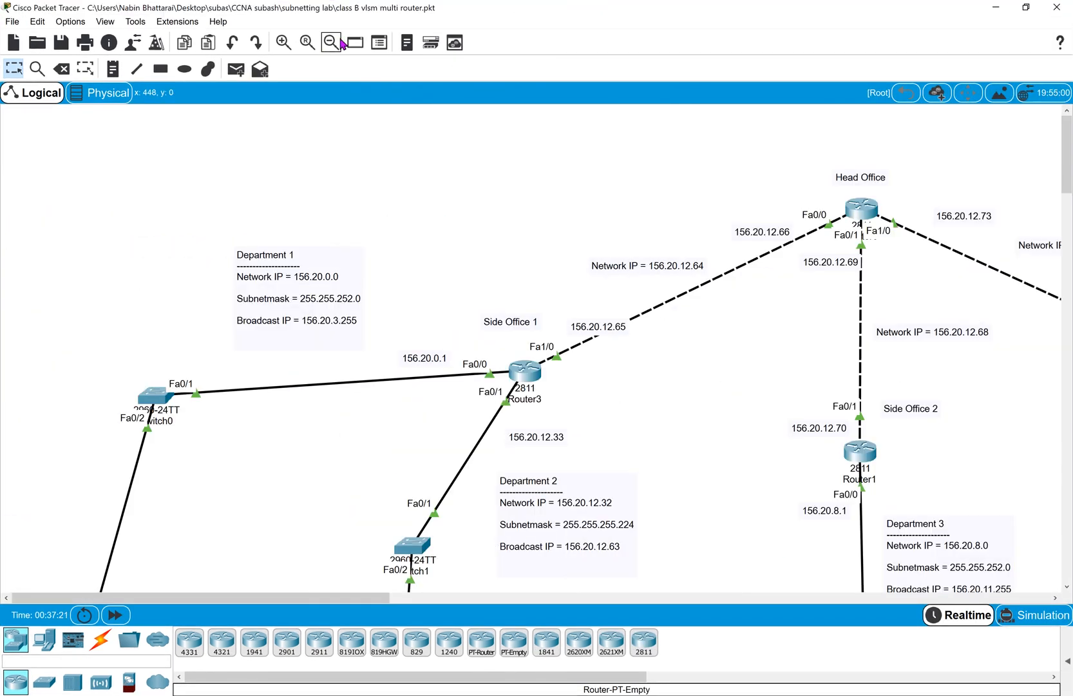
{"action": "left_click", "coordinate": [343, 43]}
{"action": "left_click", "coordinate": [344, 43]}
{"action": "left_click_drag", "start_coordinate": [150, 159], "coordinate": [488, 468]}
{"action": "left_click", "coordinate": [604, 353]}
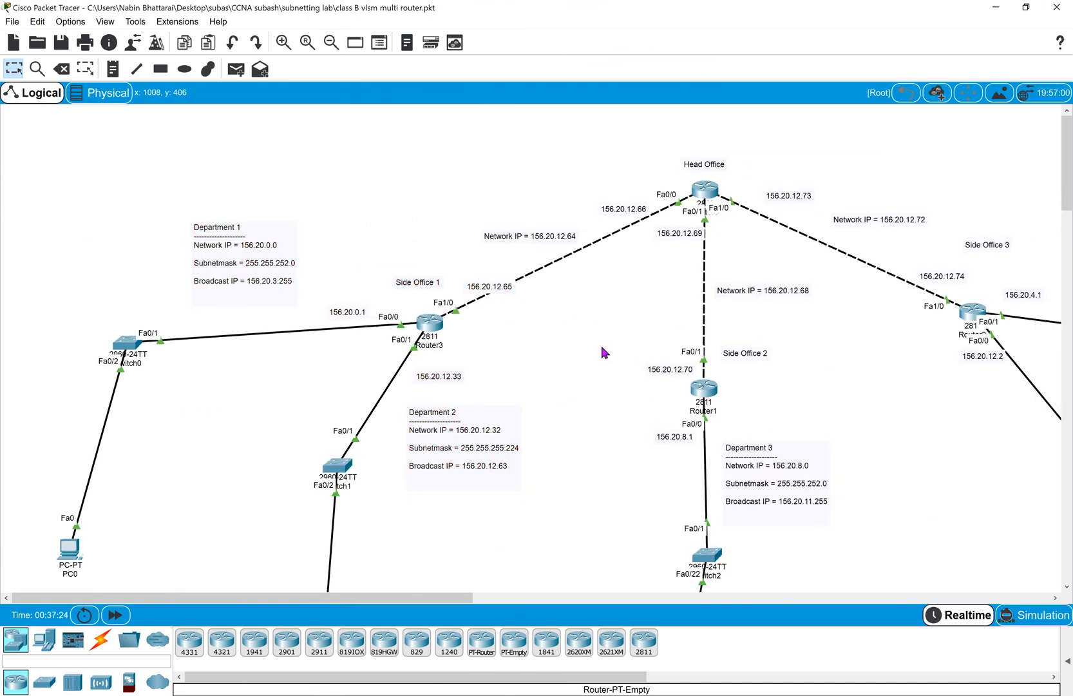
{"action": "left_click_drag", "start_coordinate": [979, 190], "coordinate": [955, 439]}
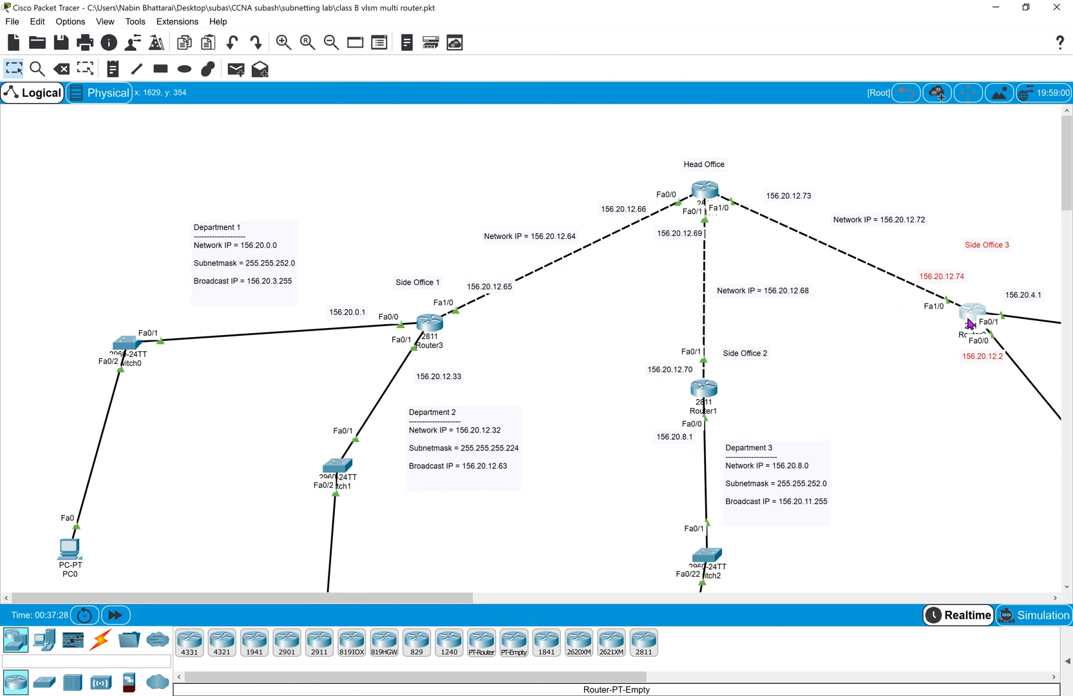
{"action": "scroll", "coordinate": [982, 320], "scroll_direction": "right", "scroll_amount": 5}
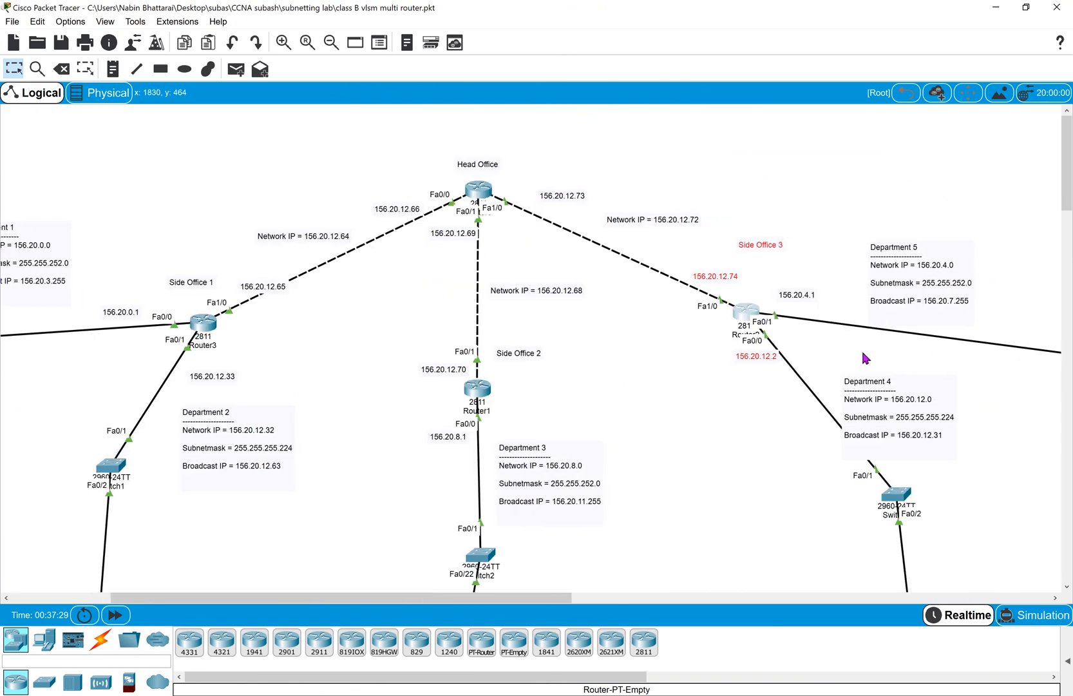
Shift Laptop2 slightly to the left beneath Department 4's switch.
{"action": "left_click", "coordinate": [331, 42]}
{"action": "left_click", "coordinate": [331, 42]}
{"action": "left_click", "coordinate": [782, 496]}
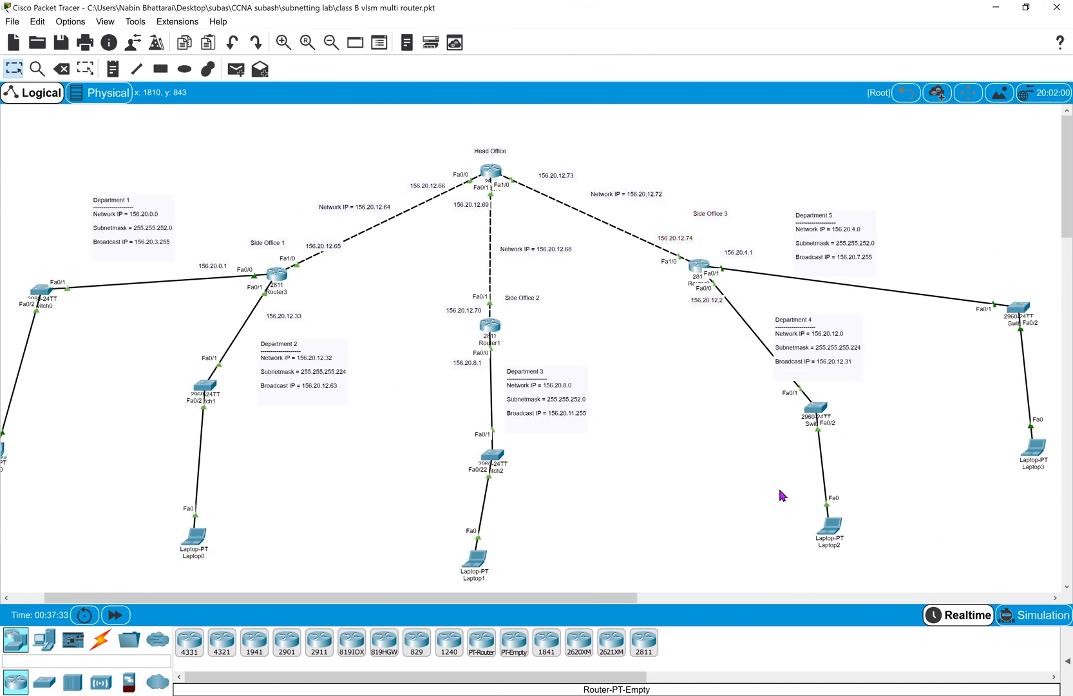
{"action": "mouse_move", "coordinate": [834, 536]}
{"action": "left_mouse_down"}
{"action": "mouse_move", "coordinate": [825, 468]}
{"action": "mouse_move", "coordinate": [510, 199]}
{"action": "mouse_move", "coordinate": [503, 247]}
{"action": "mouse_move", "coordinate": [441, 217]}
{"action": "mouse_move", "coordinate": [513, 393]}
{"action": "mouse_move", "coordinate": [506, 443]}
{"action": "mouse_move", "coordinate": [193, 385]}
{"action": "mouse_move", "coordinate": [106, 298]}
{"action": "mouse_move", "coordinate": [165, 348]}
{"action": "mouse_move", "coordinate": [818, 513]}
{"action": "mouse_move", "coordinate": [813, 537]}
{"action": "left_mouse_up"}
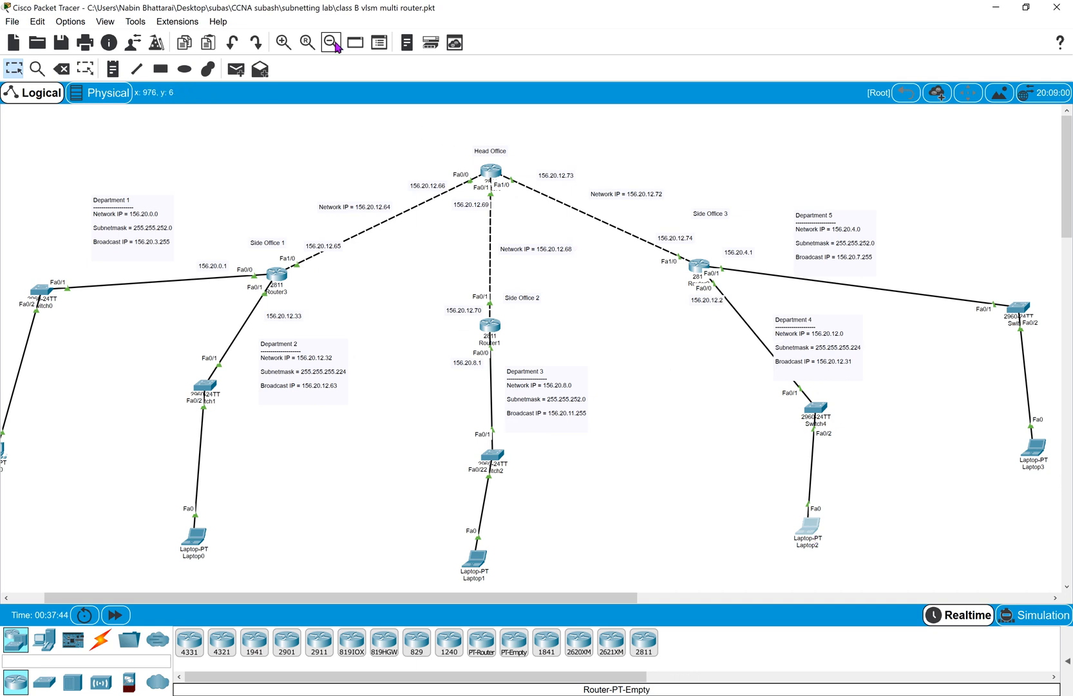
Reopen the Side Office 3 router's CLI and place it beside the diagram with Head Office and Side Office 3 in view.
{"action": "left_click", "coordinate": [284, 44]}
{"action": "left_click", "coordinate": [283, 44]}
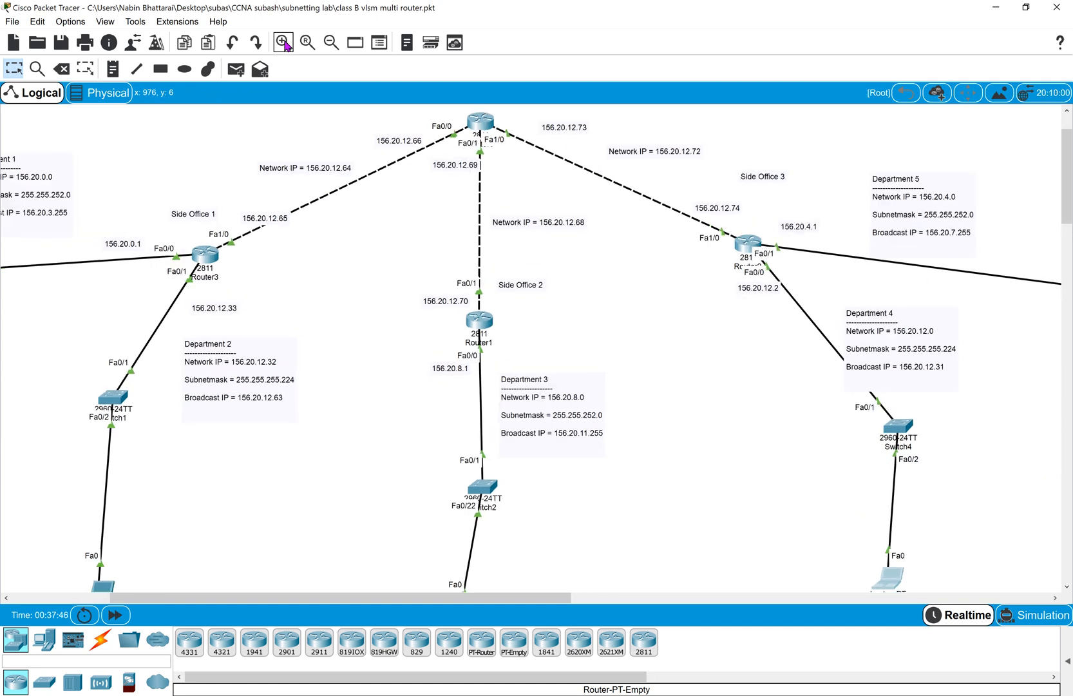
{"action": "left_click", "coordinate": [747, 246]}
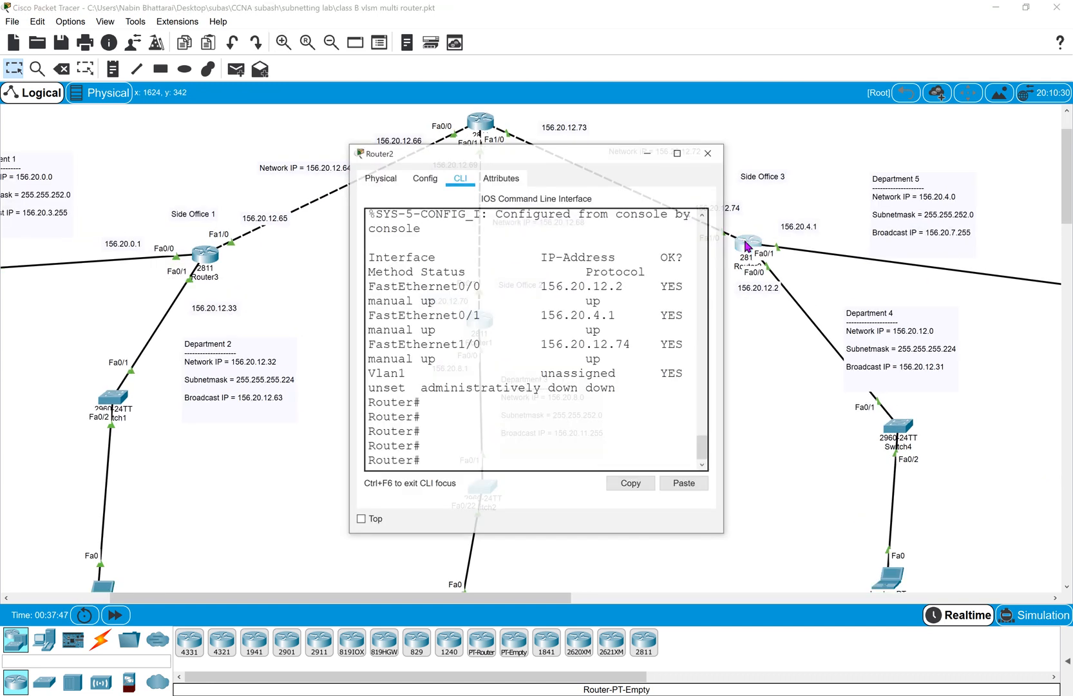
{"action": "left_click_drag", "start_coordinate": [563, 157], "coordinate": [1072, 217]}
{"action": "left_click", "coordinate": [185, 220]}
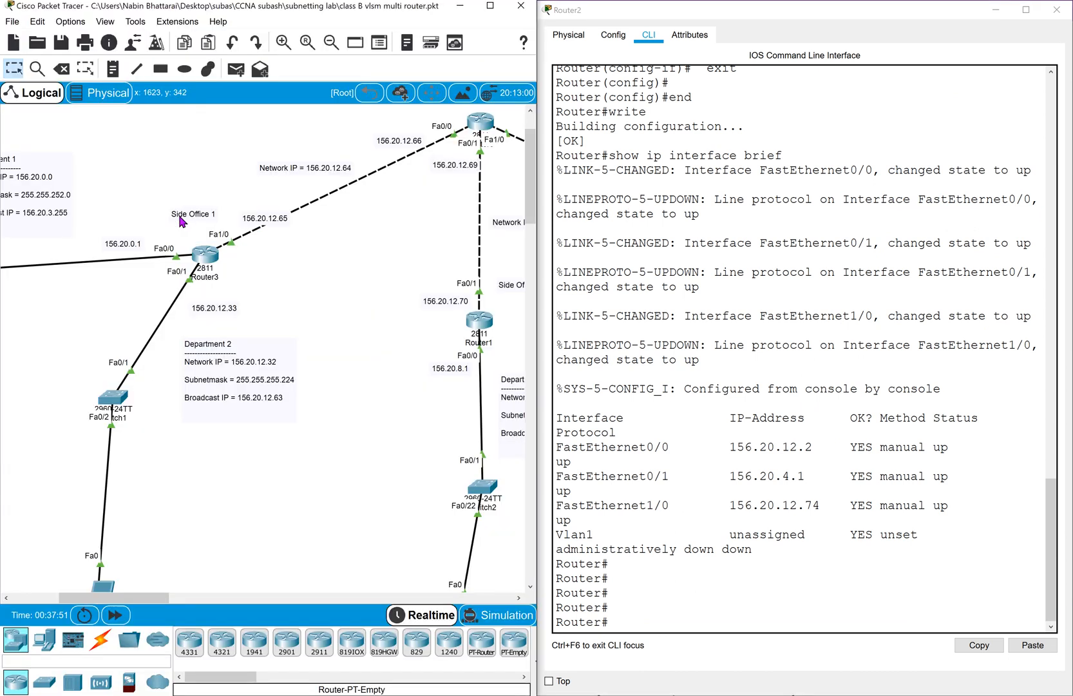
{"action": "scroll", "coordinate": [330, 340], "scroll_direction": "right", "scroll_amount": 5}
{"action": "scroll", "coordinate": [331, 346], "scroll_direction": "right", "scroll_amount": 3}
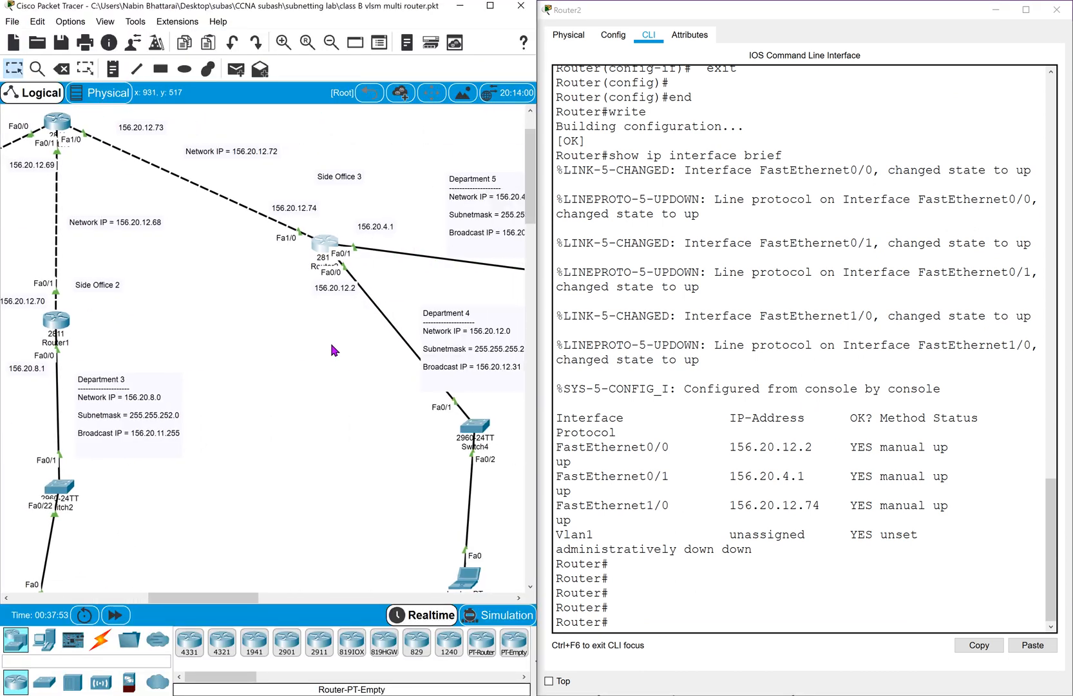
{"action": "scroll", "coordinate": [331, 346], "scroll_direction": "up", "scroll_amount": 3}
Enter global configuration mode on the Side Office 3 router and start an ip route command.
{"action": "left_click", "coordinate": [657, 479]}
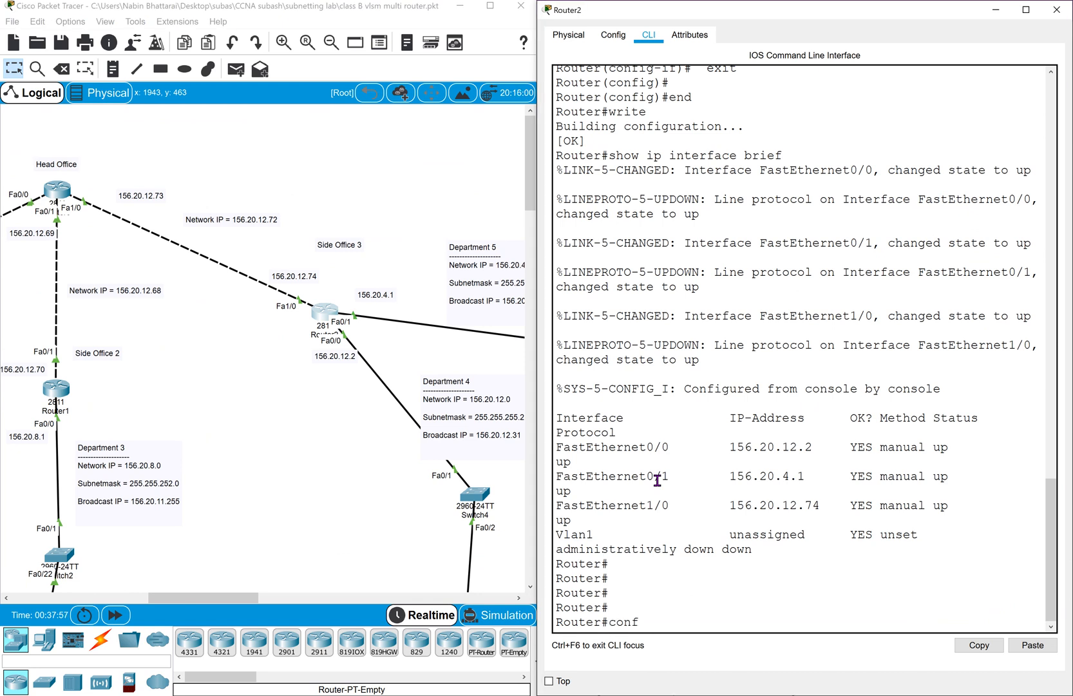
{"action": "type", "text": "conf"}
{"action": "key", "text": "Tab"}
{"action": "type", "text": "ter"}
{"action": "key", "text": "Tab"}
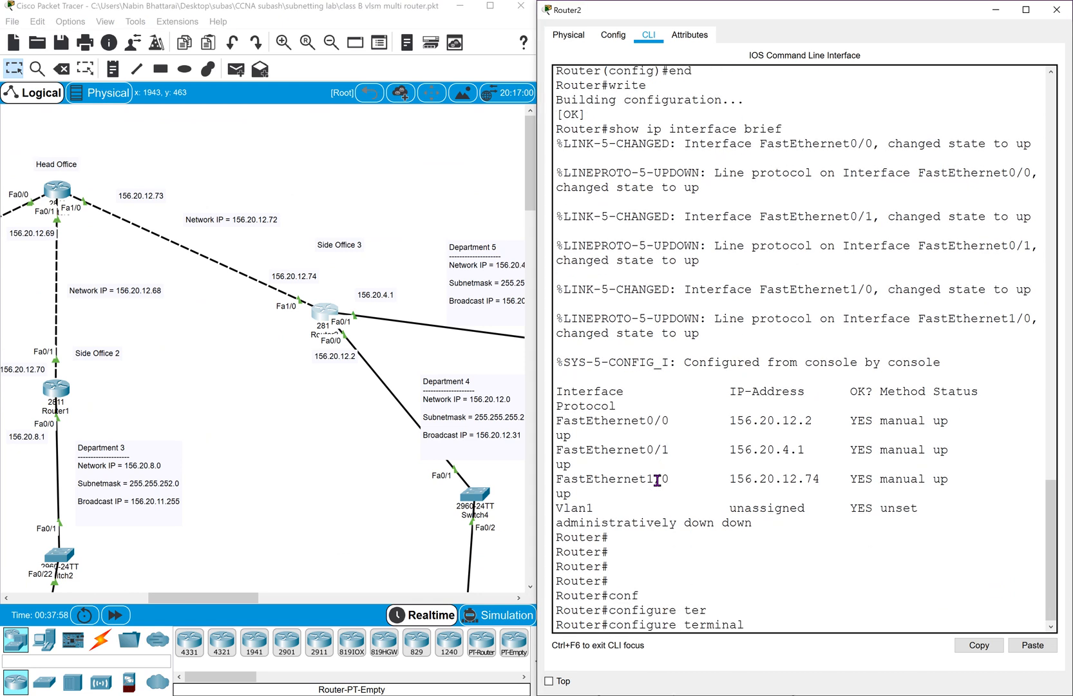
{"action": "key", "text": "Return"}
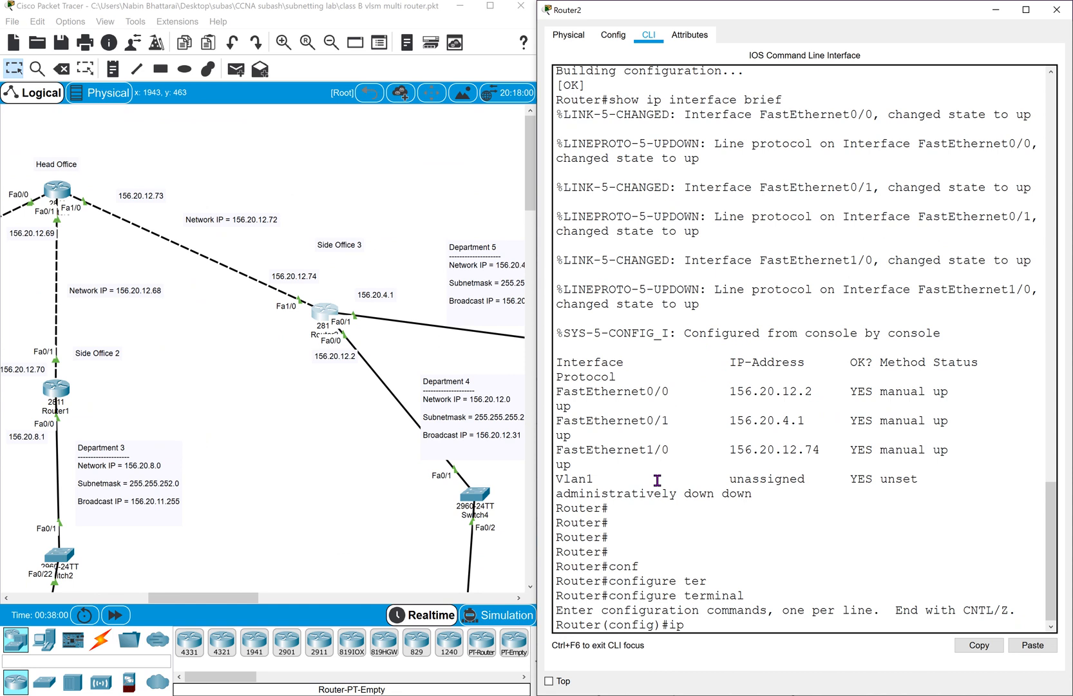
{"action": "type", "text": "ip route"}
{"action": "key", "text": "Tab"}
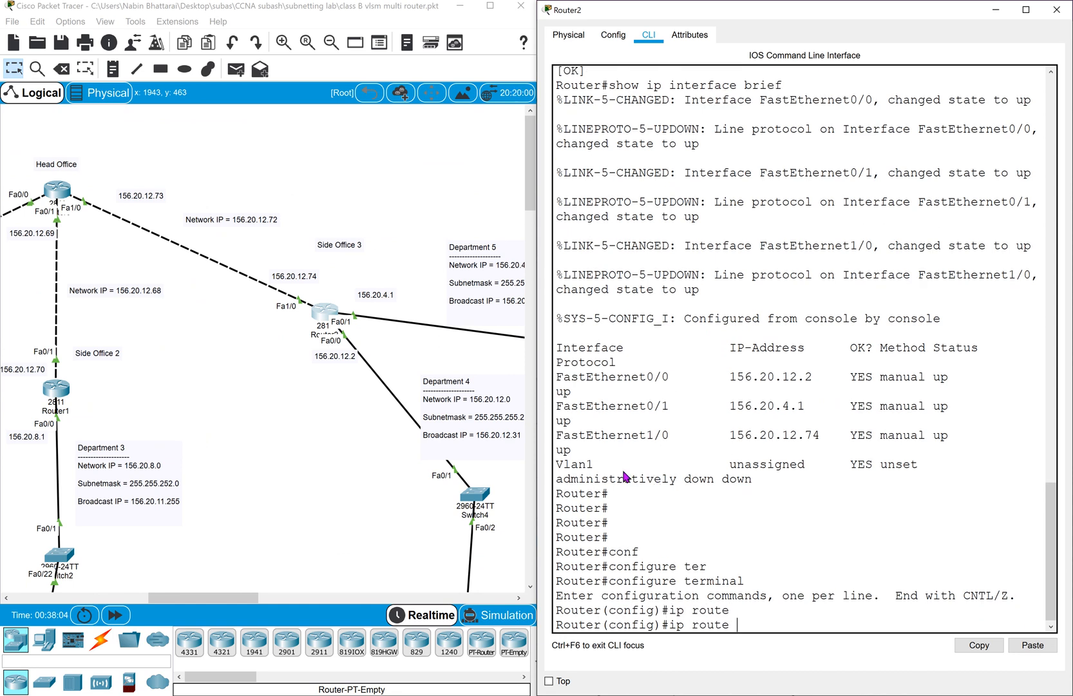
Examine the department networks and inter-office links from Side Office 1 across to Side Office 3 in the diagram.
{"action": "scroll", "coordinate": [292, 363], "scroll_direction": "left", "scroll_amount": 4}
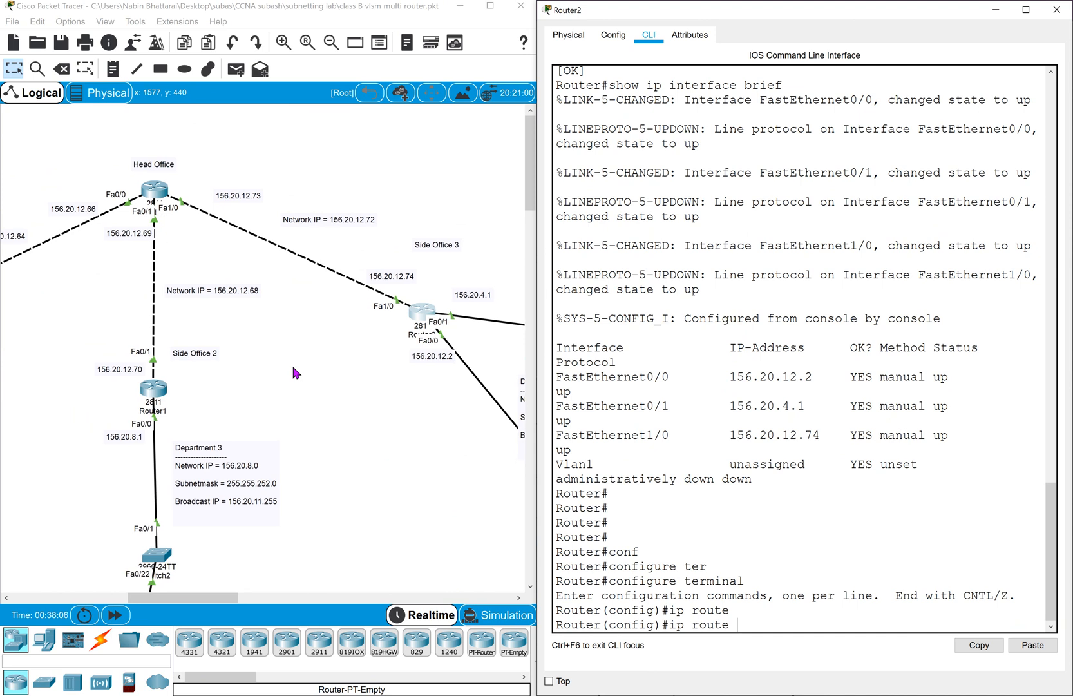
{"action": "scroll", "coordinate": [293, 368], "scroll_direction": "left", "scroll_amount": 12}
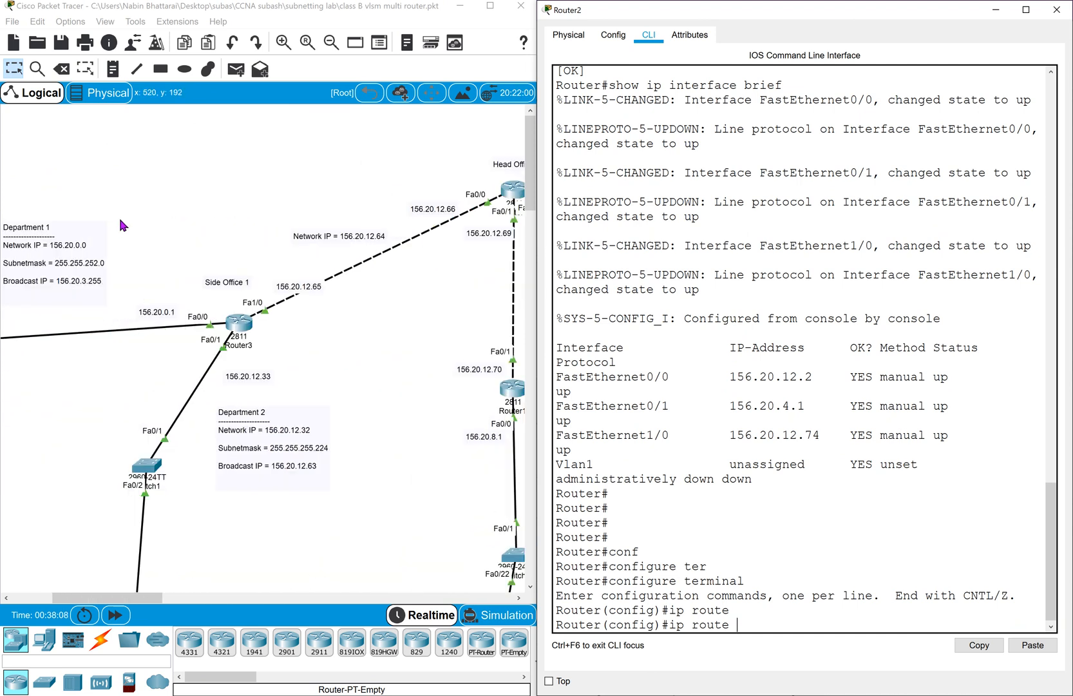
{"action": "left_click_drag", "start_coordinate": [60, 175], "coordinate": [73, 359]}
{"action": "left_click_drag", "start_coordinate": [108, 396], "coordinate": [264, 477]}
{"action": "scroll", "coordinate": [312, 198], "scroll_direction": "right", "scroll_amount": 4}
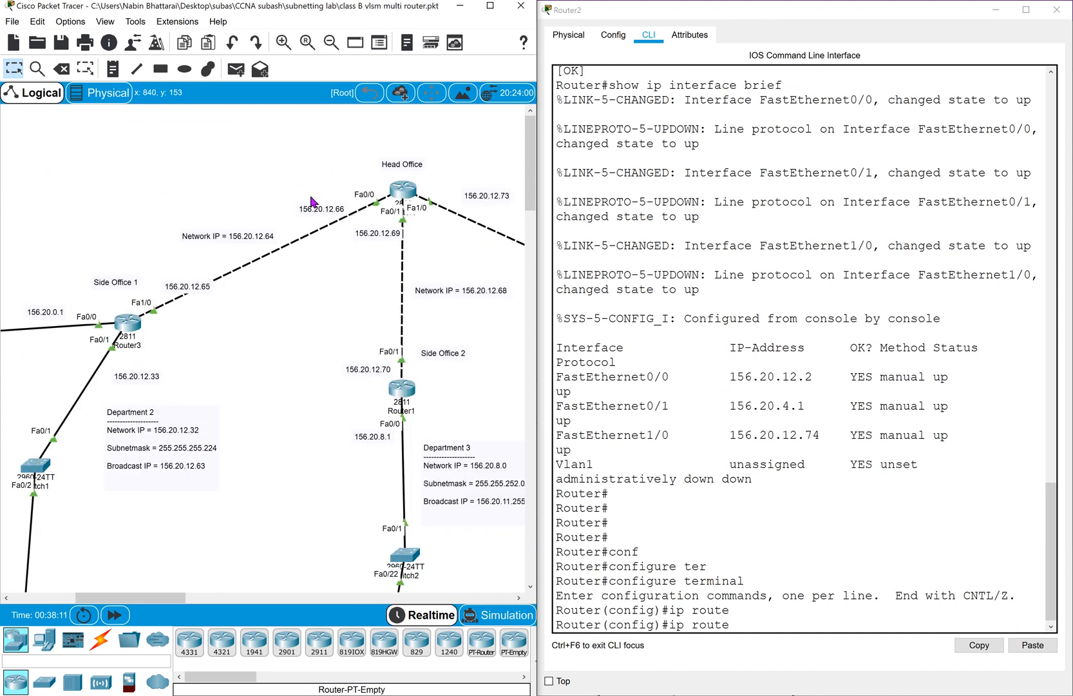
{"action": "scroll", "coordinate": [312, 202], "scroll_direction": "right", "scroll_amount": 5}
{"action": "left_click_drag", "start_coordinate": [242, 277], "coordinate": [303, 311]}
{"action": "left_click_drag", "start_coordinate": [163, 467], "coordinate": [336, 502]}
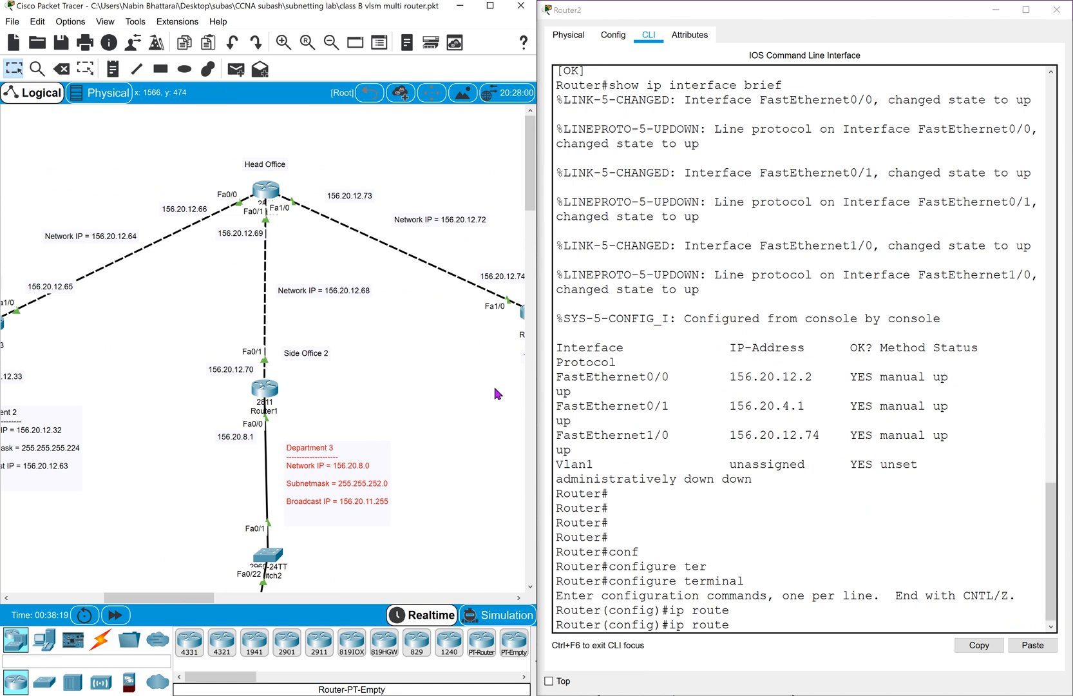
{"action": "scroll", "coordinate": [179, 305], "scroll_direction": "left", "scroll_amount": 4}
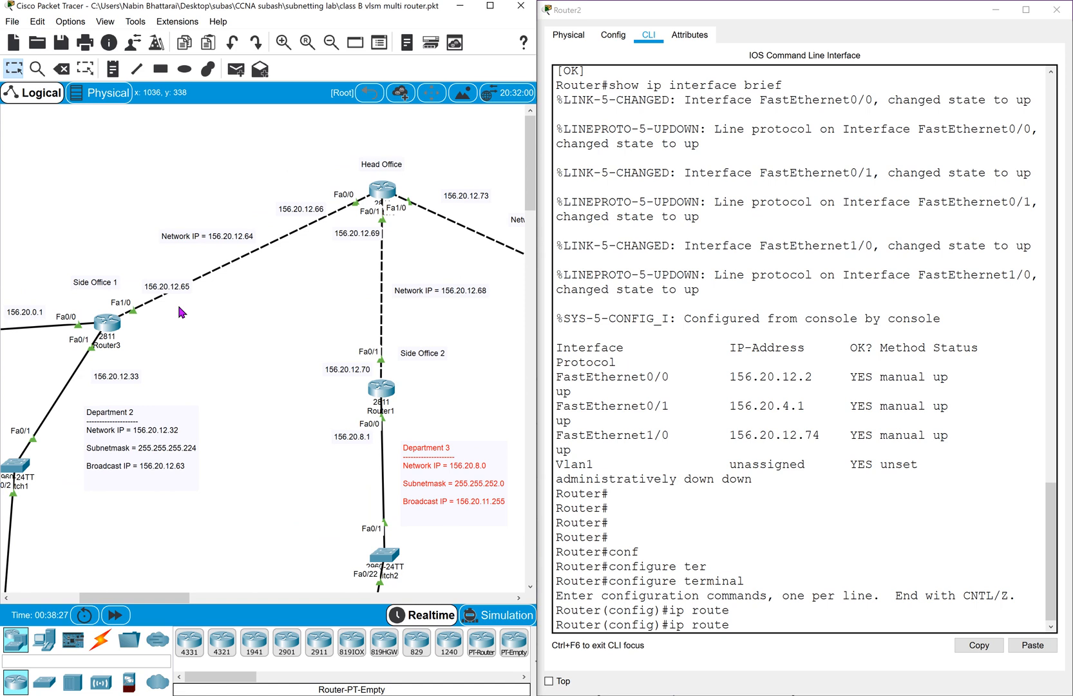
{"action": "scroll", "coordinate": [179, 308], "scroll_direction": "right", "scroll_amount": 8}
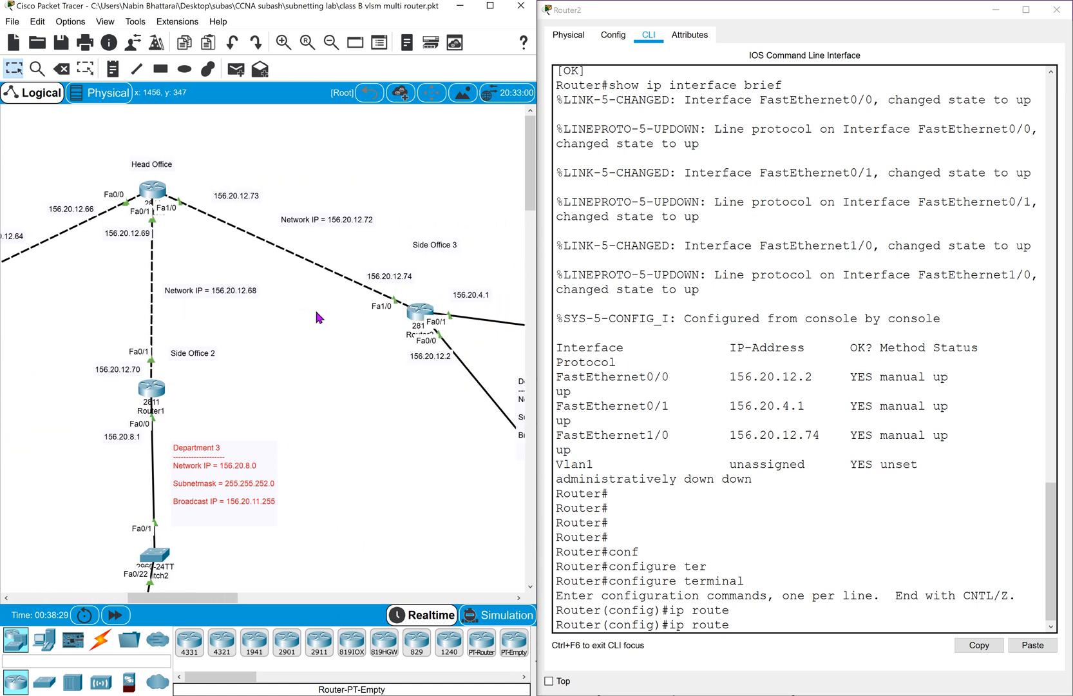
{"action": "scroll", "coordinate": [316, 312], "scroll_direction": "right", "scroll_amount": 1}
{"action": "left_click_drag", "start_coordinate": [373, 193], "coordinate": [429, 430]}
{"action": "scroll", "coordinate": [323, 345], "scroll_direction": "left", "scroll_amount": 2}
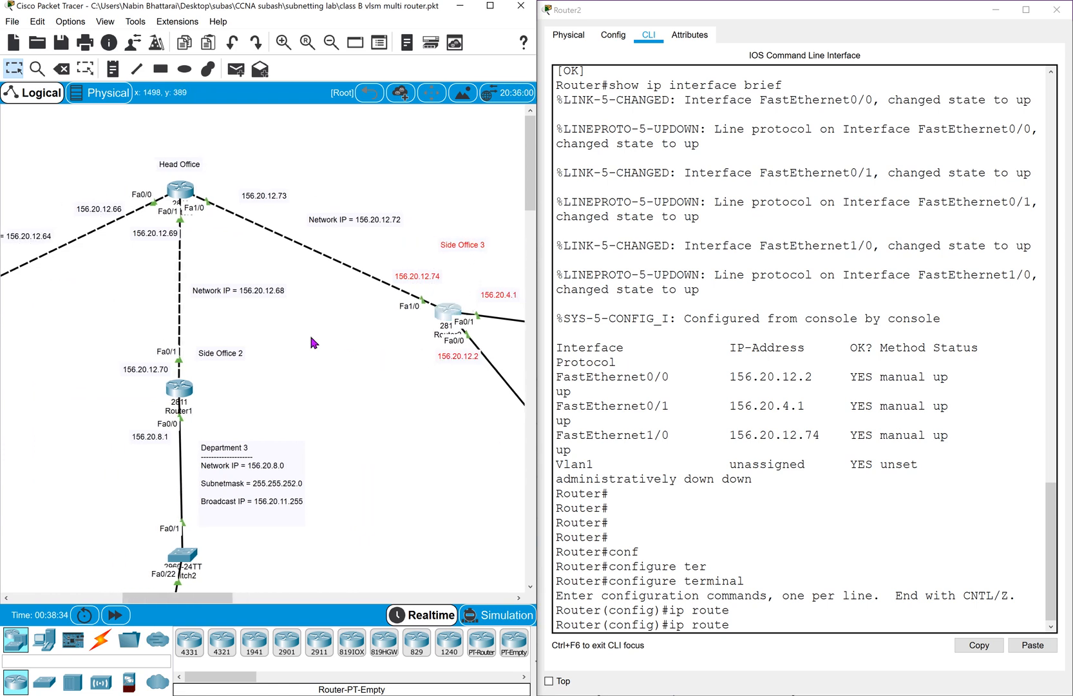
{"action": "scroll", "coordinate": [311, 338], "scroll_direction": "left", "scroll_amount": 1}
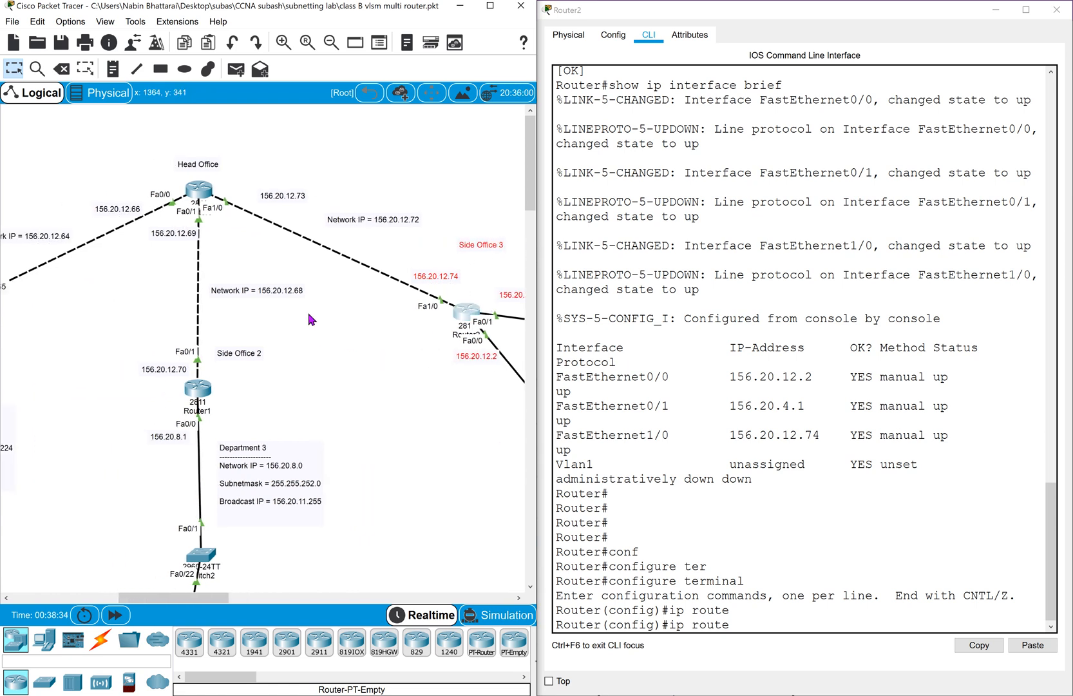
Maximize the network diagram, bring all offices into view around Head Office, and capture it as a screenshot in Snip & Sketch.
{"action": "left_click", "coordinate": [496, 8]}
{"action": "left_click_drag", "start_coordinate": [457, 231], "coordinate": [304, 169]}
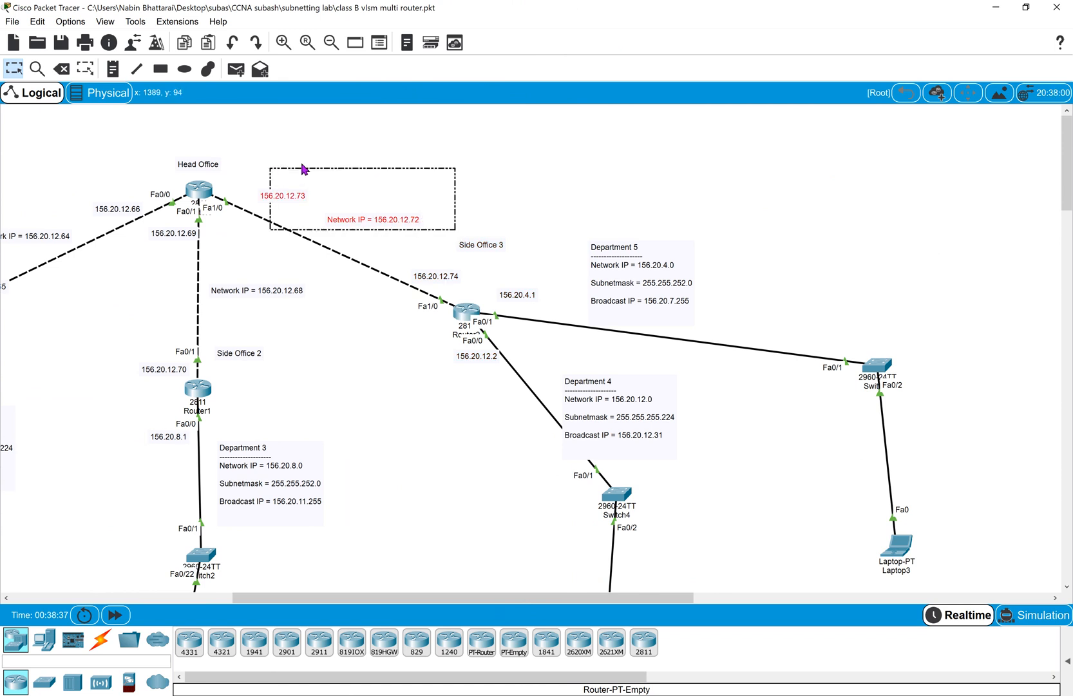
{"action": "left_click", "coordinate": [337, 127]}
{"action": "scroll", "coordinate": [338, 127], "scroll_direction": "left", "scroll_amount": 5}
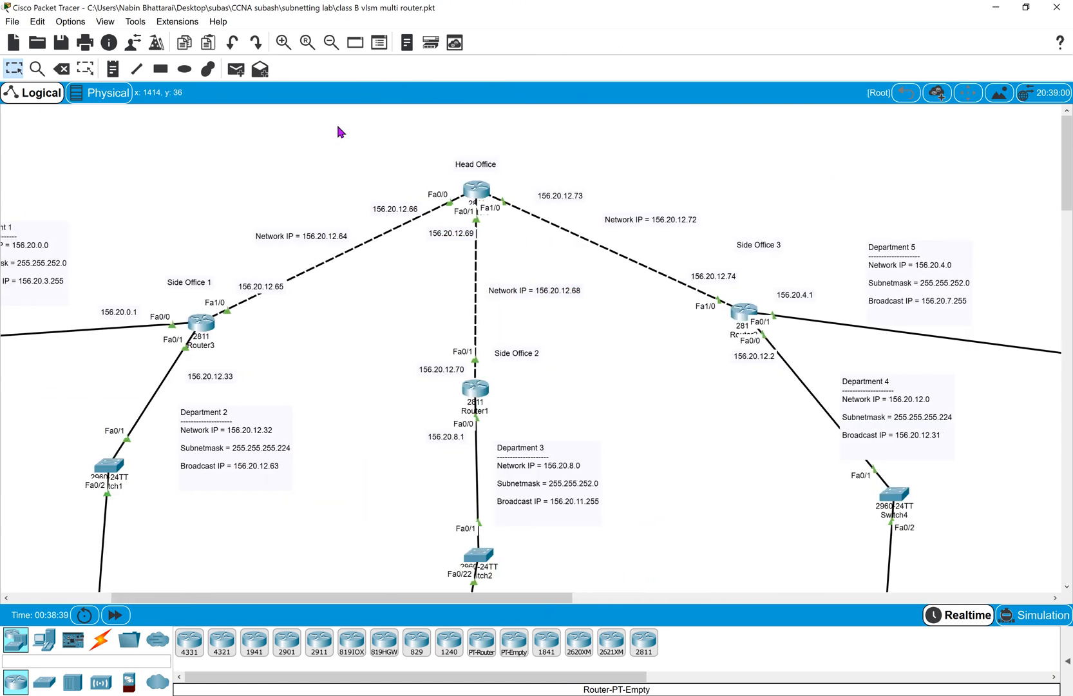
{"action": "key", "text": "alt+Tab"}
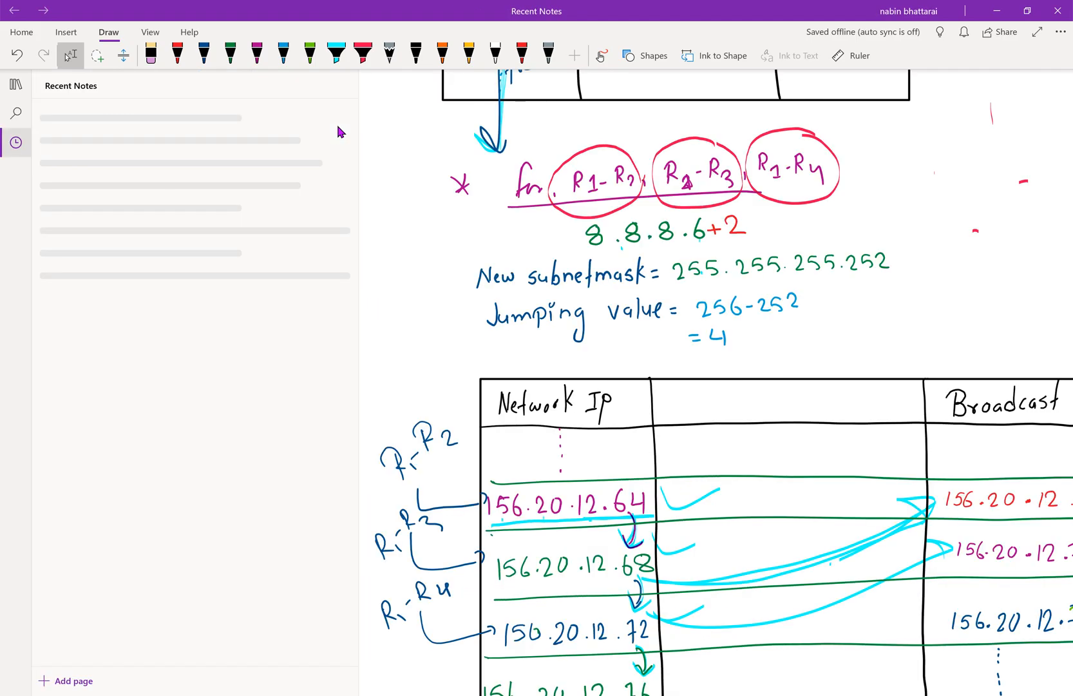
{"action": "key", "text": "alt+Tab"}
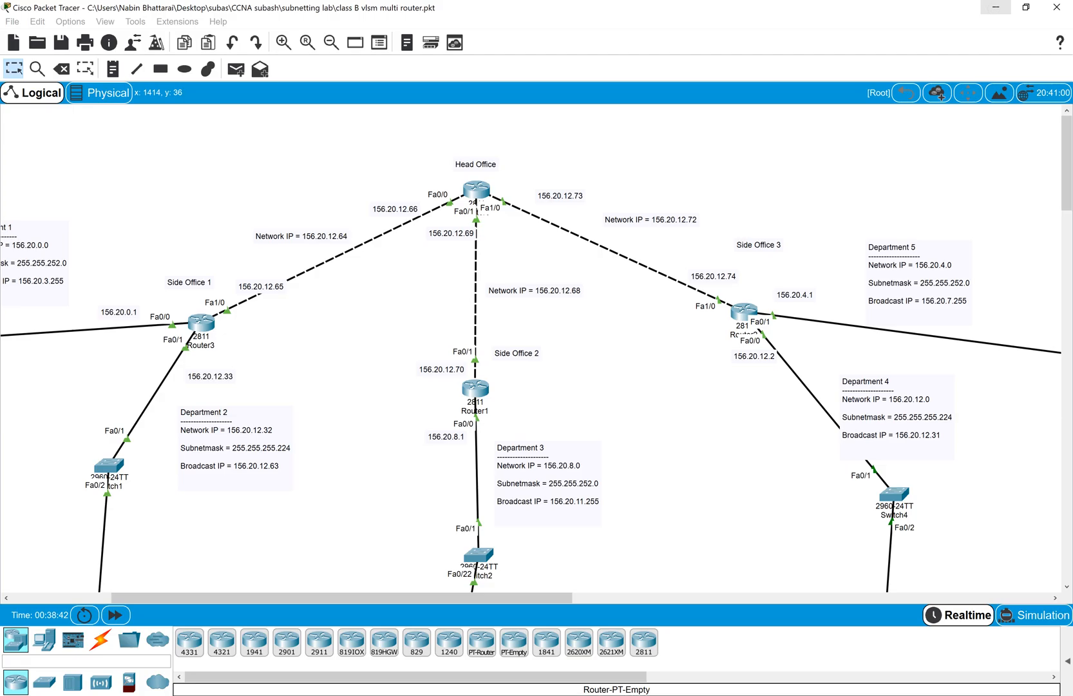
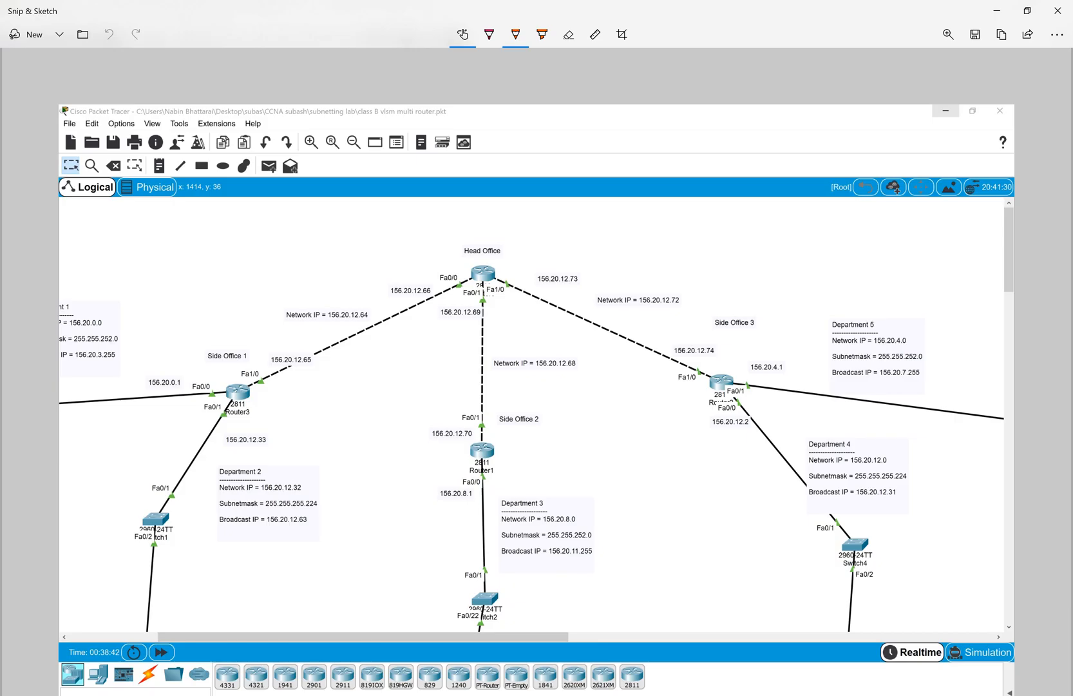
Draw orange arrows on the screenshot from Department 4 and Department 5 towards the Side Office 3 router.
{"action": "mouse_move", "coordinate": [840, 543]}
{"action": "left_mouse_down"}
{"action": "mouse_move", "coordinate": [782, 473]}
{"action": "mouse_move", "coordinate": [781, 490]}
{"action": "left_mouse_up"}
{"action": "left_click_drag", "start_coordinate": [784, 428], "coordinate": [824, 434]}
{"action": "mouse_move", "coordinate": [798, 370]}
{"action": "left_mouse_down"}
{"action": "mouse_move", "coordinate": [913, 381]}
{"action": "mouse_move", "coordinate": [768, 370]}
{"action": "left_mouse_up"}
{"action": "mouse_move", "coordinate": [791, 346]}
{"action": "left_mouse_down"}
{"action": "mouse_move", "coordinate": [769, 369]}
{"action": "mouse_move", "coordinate": [779, 383]}
{"action": "left_mouse_up"}
Mark the department links of Side Office 1 and Side Office 2 on the screenshot with red check marks.
{"action": "left_click", "coordinate": [489, 34]}
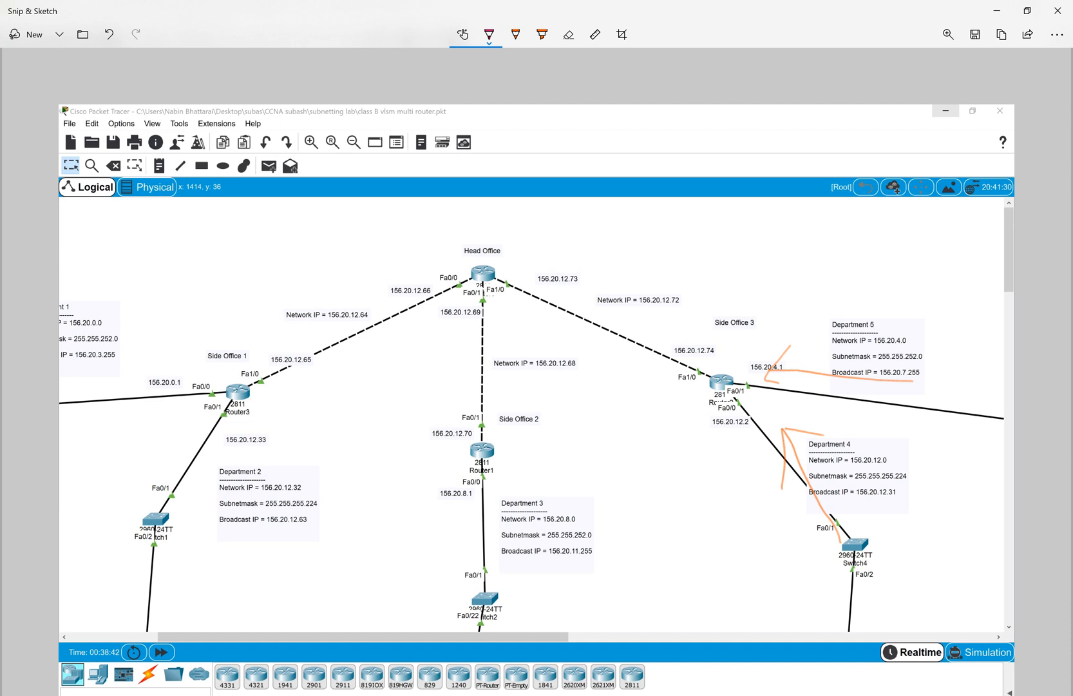
{"action": "left_click_drag", "start_coordinate": [239, 315], "coordinate": [257, 348]}
{"action": "left_click_drag", "start_coordinate": [257, 348], "coordinate": [299, 307]}
{"action": "left_click_drag", "start_coordinate": [169, 461], "coordinate": [186, 491]}
{"action": "left_click_drag", "start_coordinate": [186, 491], "coordinate": [211, 462]}
{"action": "left_click_drag", "start_coordinate": [99, 384], "coordinate": [123, 420]}
{"action": "left_click_drag", "start_coordinate": [123, 420], "coordinate": [166, 371]}
{"action": "left_click_drag", "start_coordinate": [435, 598], "coordinate": [494, 607]}
{"action": "mouse_move", "coordinate": [448, 374]}
{"action": "left_mouse_down"}
{"action": "mouse_move", "coordinate": [464, 387]}
{"action": "mouse_move", "coordinate": [510, 359]}
{"action": "left_mouse_up"}
{"action": "mouse_move", "coordinate": [268, 342]}
{"action": "left_mouse_down"}
{"action": "mouse_move", "coordinate": [240, 326]}
{"action": "mouse_move", "coordinate": [125, 418]}
{"action": "mouse_move", "coordinate": [188, 489]}
{"action": "left_mouse_up"}
{"action": "left_click_drag", "start_coordinate": [116, 407], "coordinate": [172, 350]}
{"action": "mouse_move", "coordinate": [156, 448]}
{"action": "left_mouse_down"}
{"action": "mouse_move", "coordinate": [186, 472]}
{"action": "mouse_move", "coordinate": [210, 440]}
{"action": "left_mouse_up"}
{"action": "left_click_drag", "start_coordinate": [447, 574], "coordinate": [482, 574]}
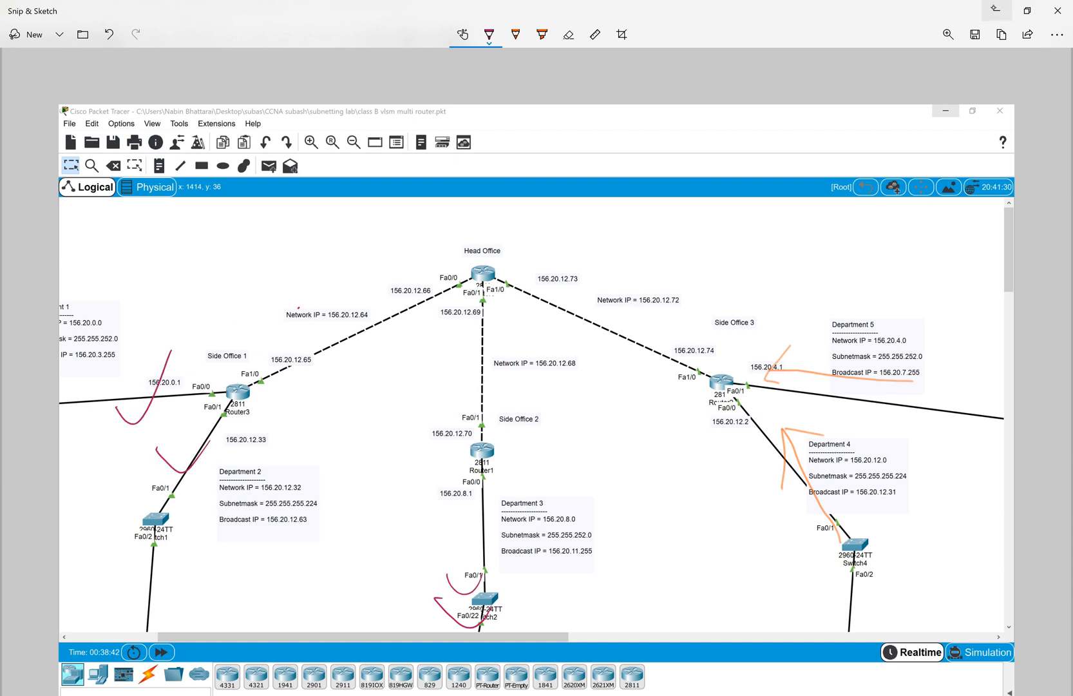
Circle the Side Office 3 router in red and draw repeated red arrows along its link to Head Office.
{"action": "mouse_move", "coordinate": [766, 362]}
{"action": "left_mouse_down"}
{"action": "mouse_move", "coordinate": [676, 361]}
{"action": "mouse_move", "coordinate": [676, 444]}
{"action": "mouse_move", "coordinate": [738, 427]}
{"action": "mouse_move", "coordinate": [770, 367]}
{"action": "mouse_move", "coordinate": [749, 352]}
{"action": "left_mouse_up"}
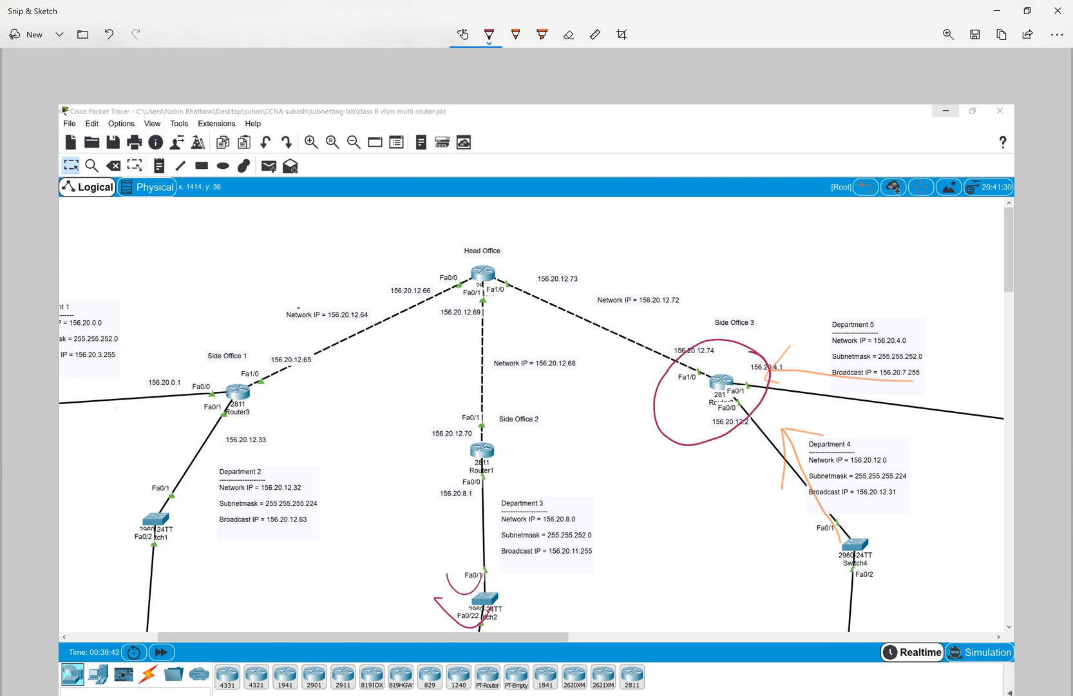
{"action": "mouse_move", "coordinate": [657, 345]}
{"action": "left_mouse_down"}
{"action": "mouse_move", "coordinate": [521, 268]}
{"action": "mouse_move", "coordinate": [551, 263]}
{"action": "left_mouse_up"}
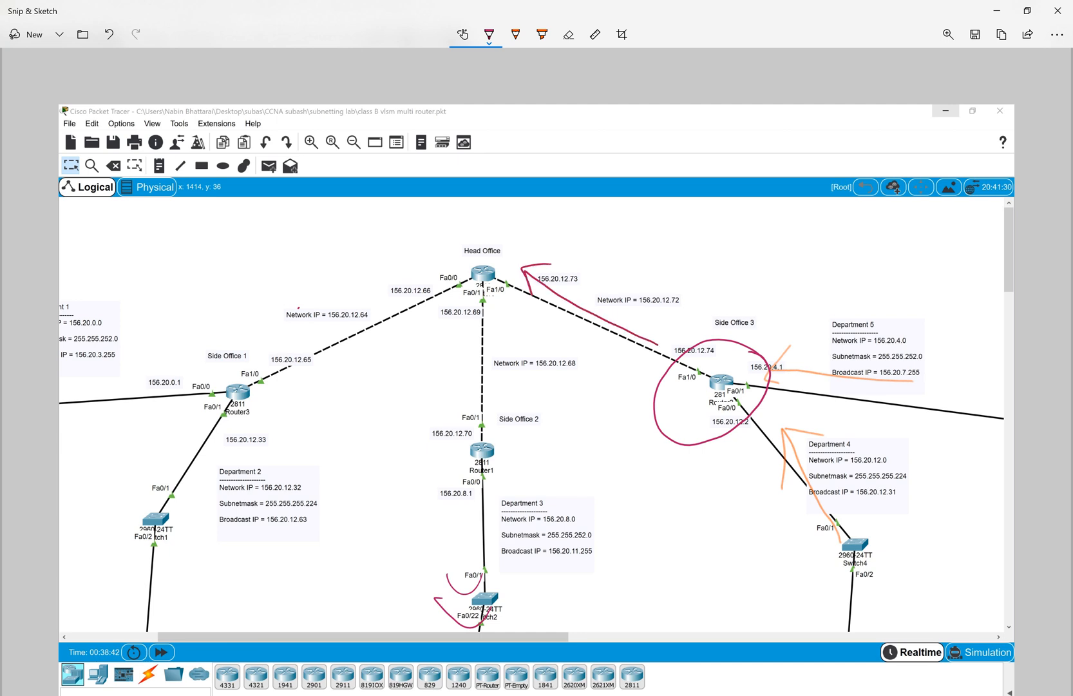
{"action": "mouse_move", "coordinate": [677, 353]}
{"action": "left_mouse_down"}
{"action": "mouse_move", "coordinate": [525, 264]}
{"action": "mouse_move", "coordinate": [547, 261]}
{"action": "left_mouse_up"}
{"action": "mouse_move", "coordinate": [676, 353]}
{"action": "left_mouse_down"}
{"action": "mouse_move", "coordinate": [542, 275]}
{"action": "mouse_move", "coordinate": [527, 296]}
{"action": "mouse_move", "coordinate": [551, 260]}
{"action": "left_mouse_up"}
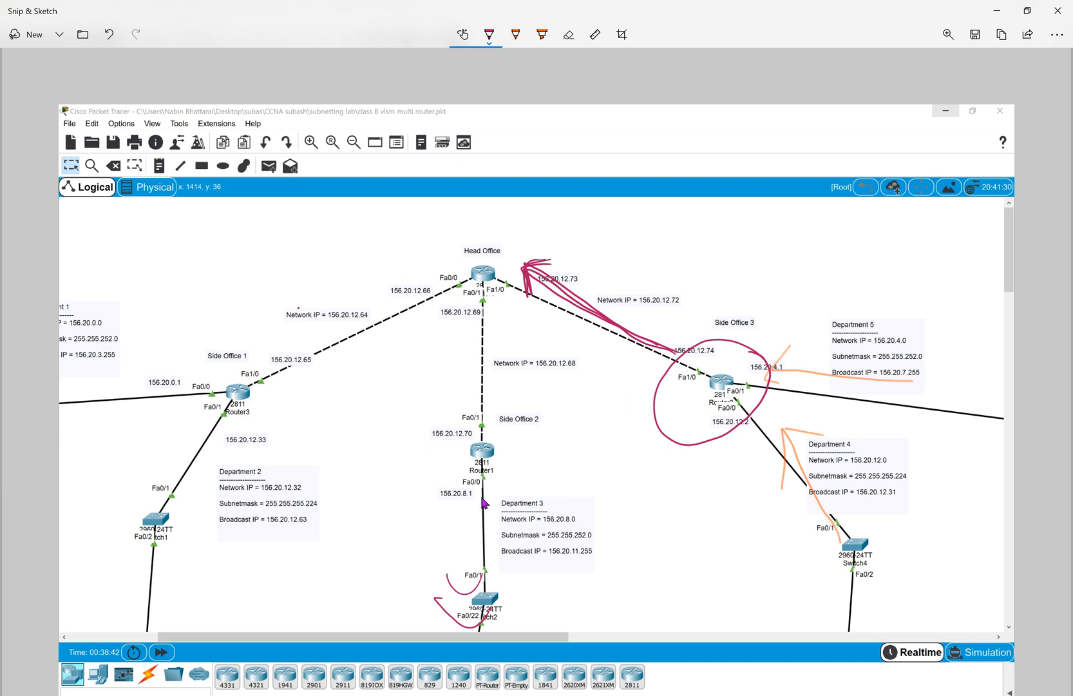
Switch back to Packet Tracer, close the Router3 window, and reopen the Side Office 3 router's CLI.
{"action": "left_click", "coordinate": [324, 695]}
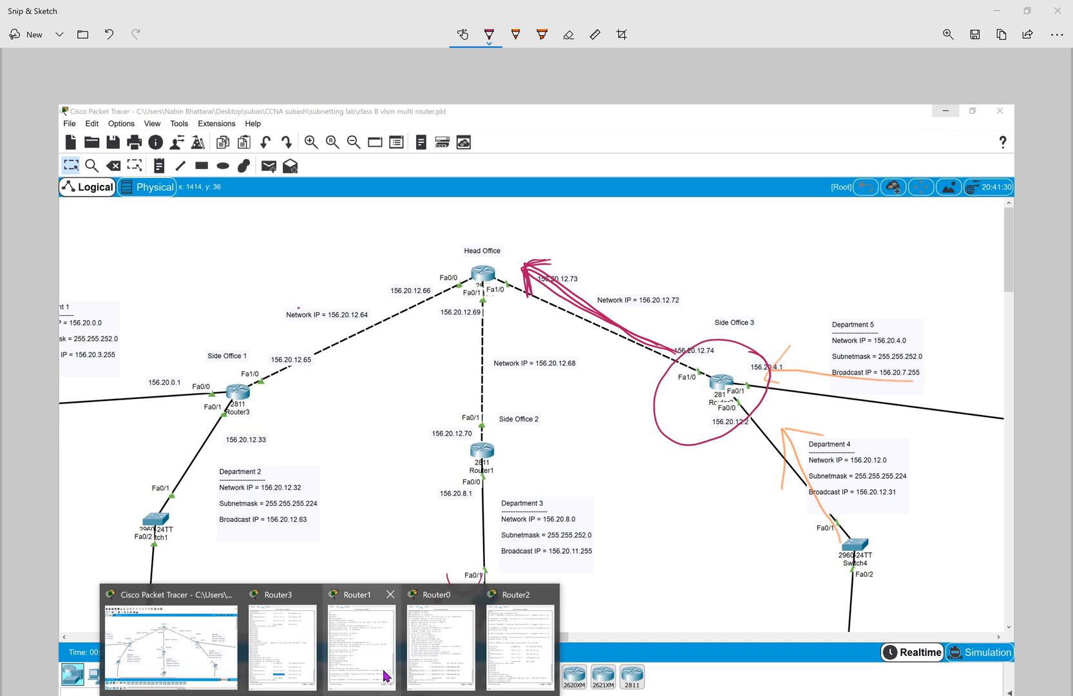
{"action": "left_click", "coordinate": [298, 620]}
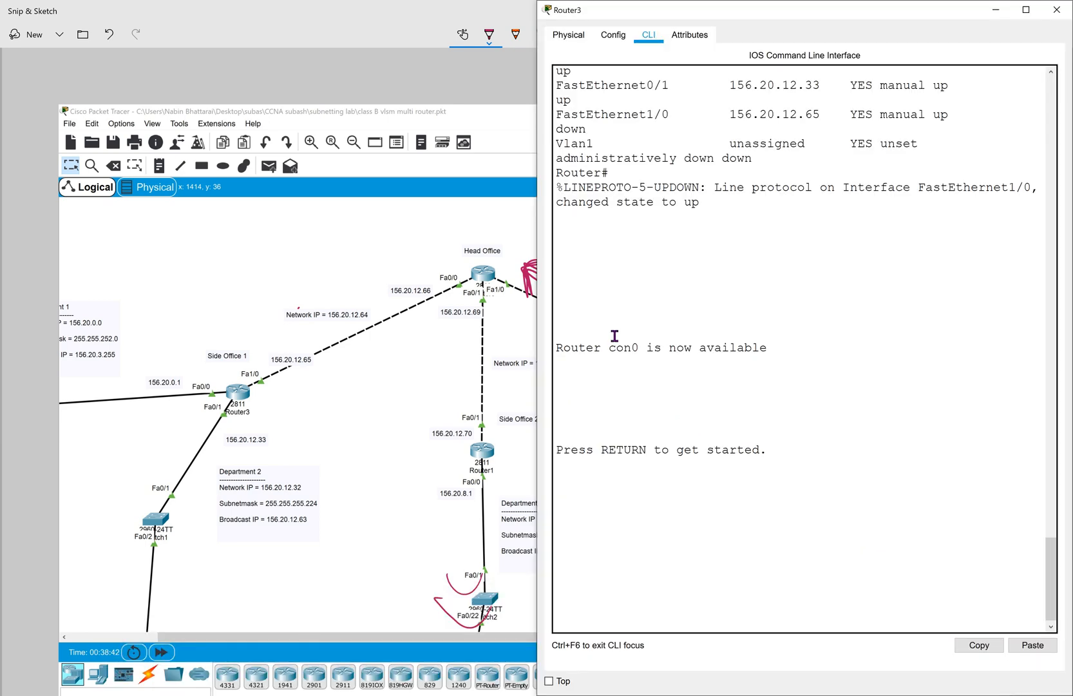
{"action": "left_click", "coordinate": [416, 90]}
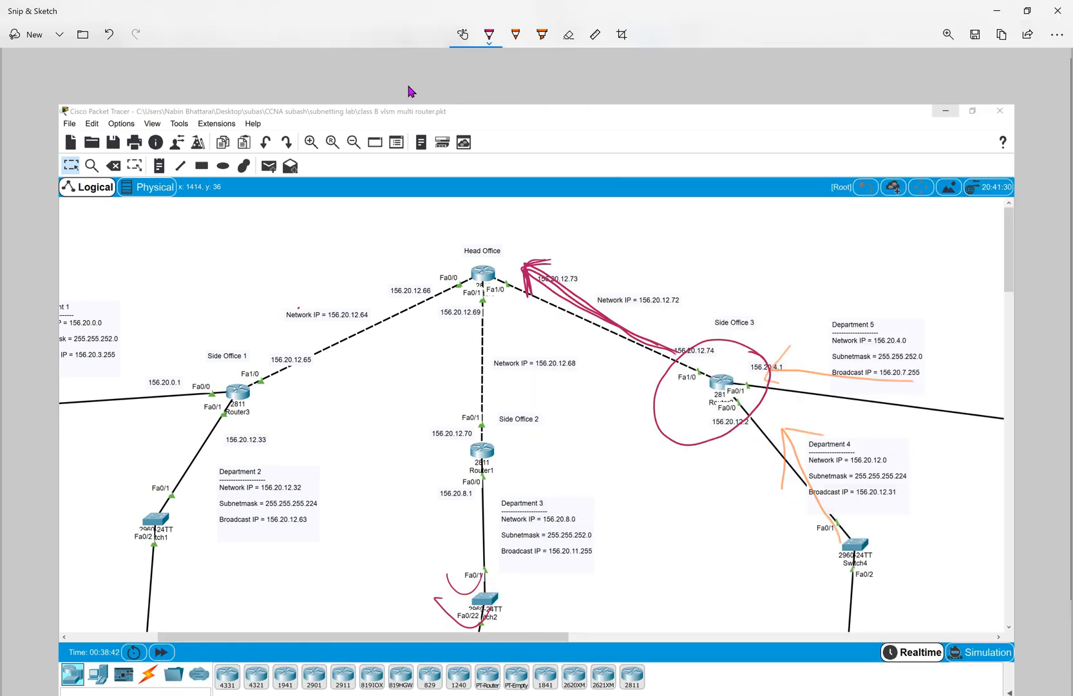
{"action": "left_click", "coordinate": [999, 8]}
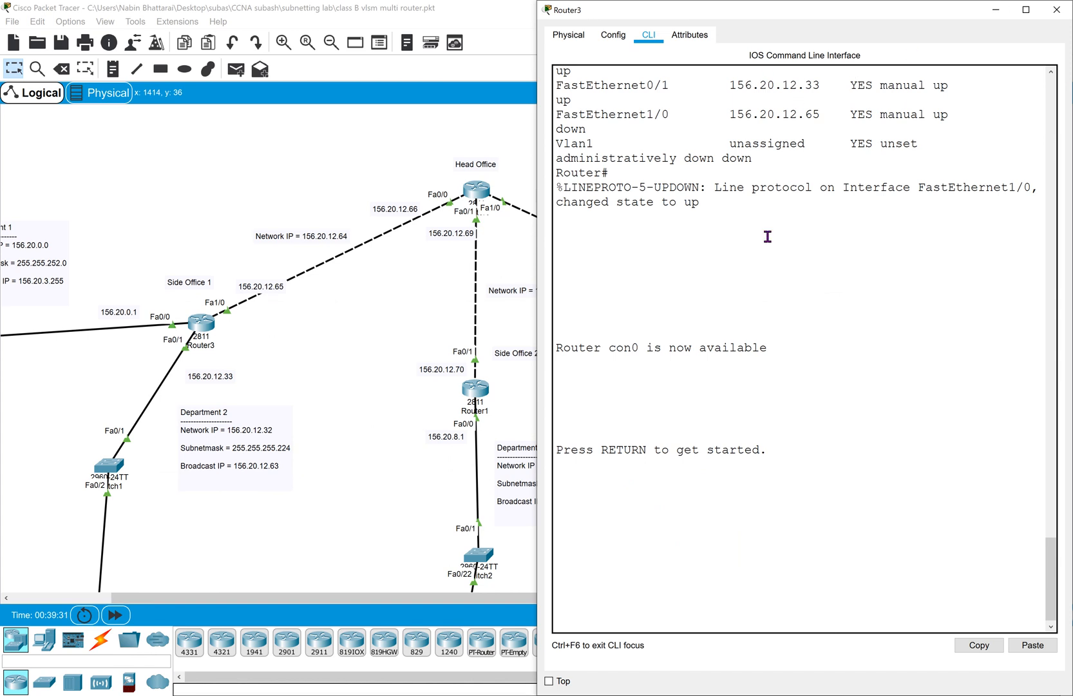
{"action": "left_click", "coordinate": [1063, 14]}
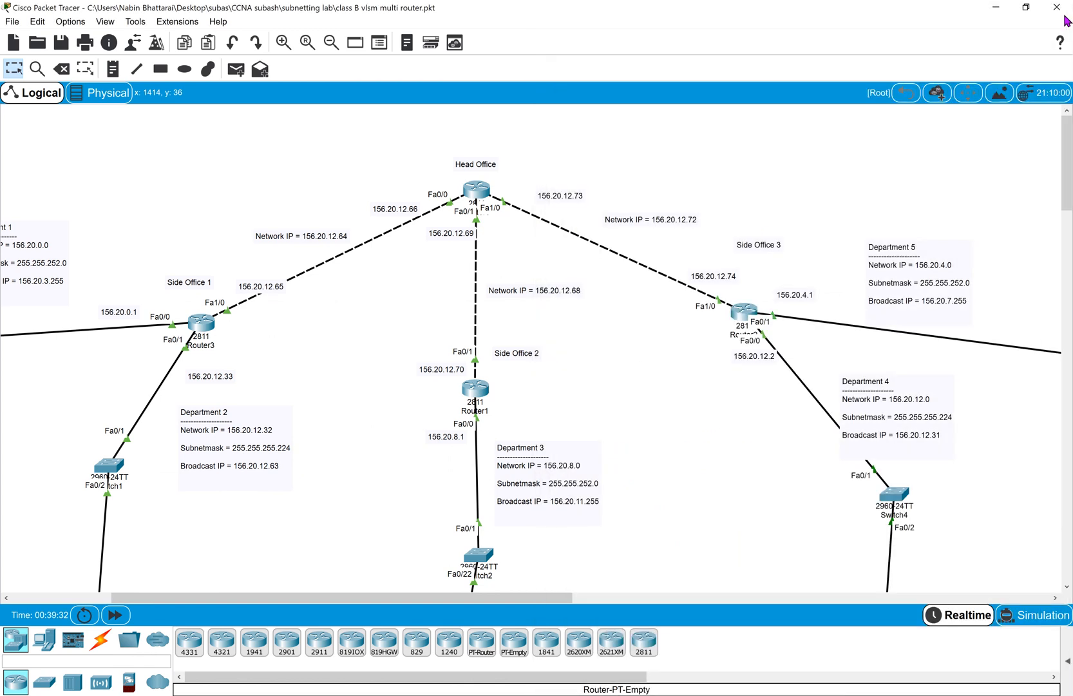
{"action": "left_click", "coordinate": [744, 313]}
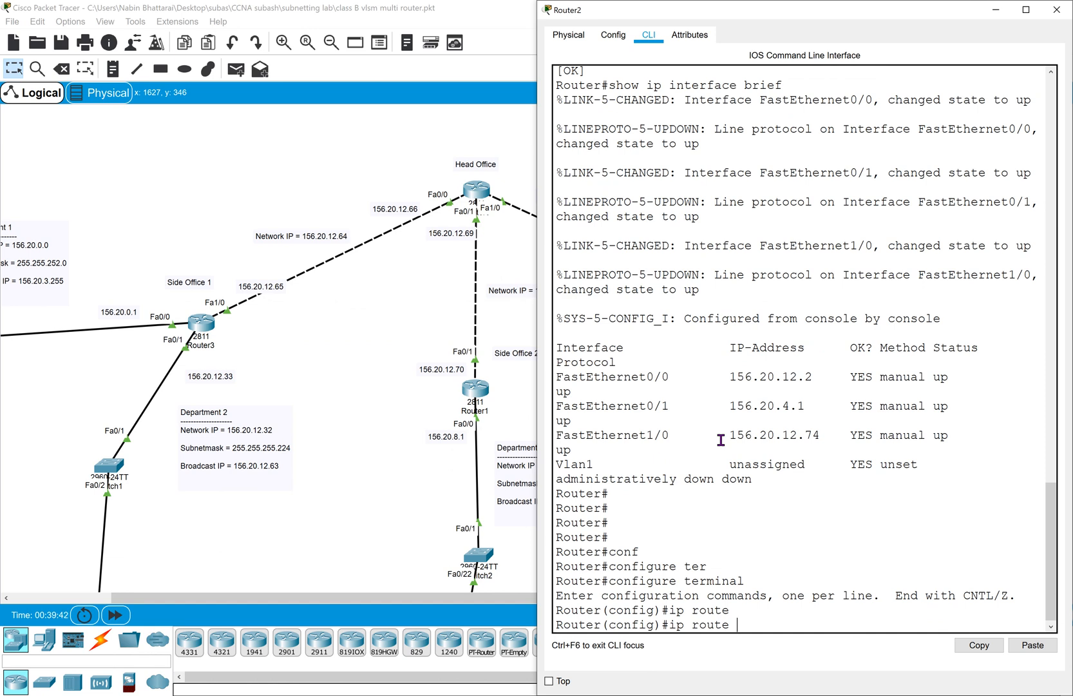
Give the static route 0.0.0.0 as its destination prefix and query the CLI help for the following argument.
{"action": "type", "text": "0.0.0.0"}
{"action": "type", "text": "?"}
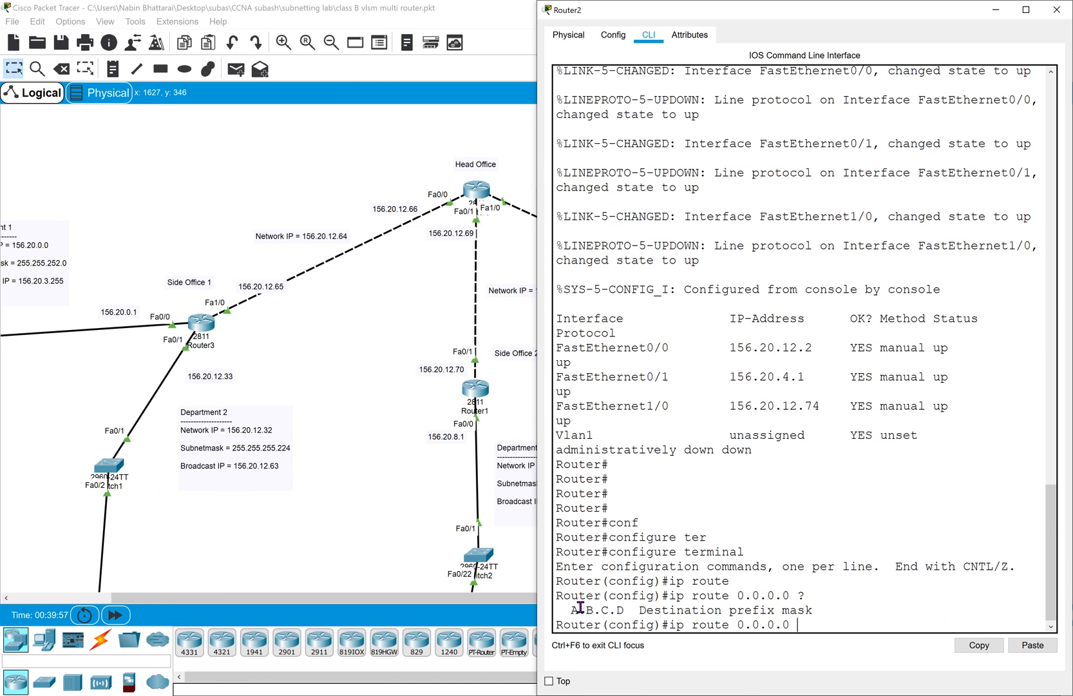
{"action": "left_click_drag", "start_coordinate": [570, 610], "coordinate": [623, 610]}
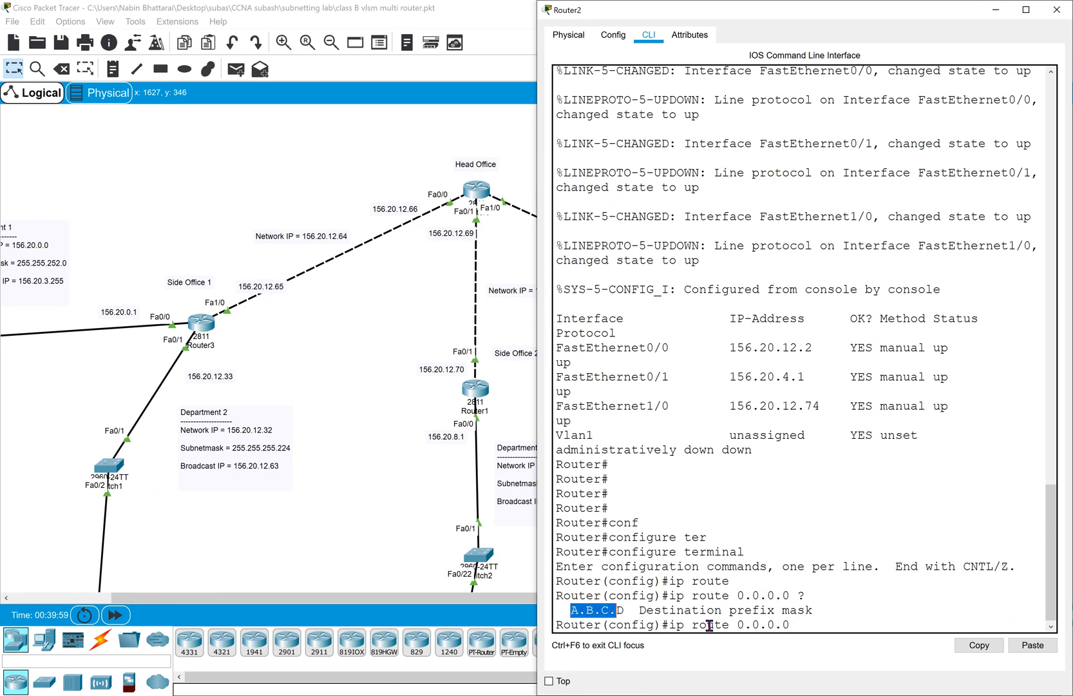
{"action": "left_click", "coordinate": [736, 625]}
{"action": "left_click_drag", "start_coordinate": [736, 625], "coordinate": [794, 626]}
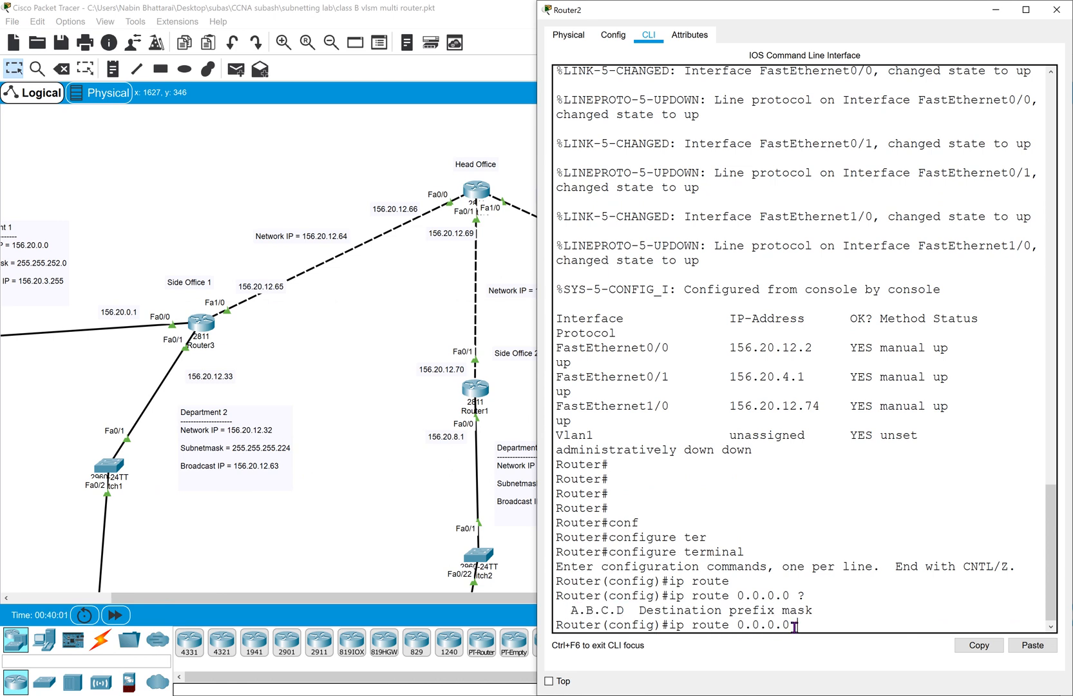
Add 0.0.0.0 as the route's prefix mask and look up the forwarding router's address option in the CLI help.
{"action": "type", "text": "0.0.0.0"}
{"action": "left_click_drag", "start_coordinate": [857, 624], "coordinate": [743, 625]}
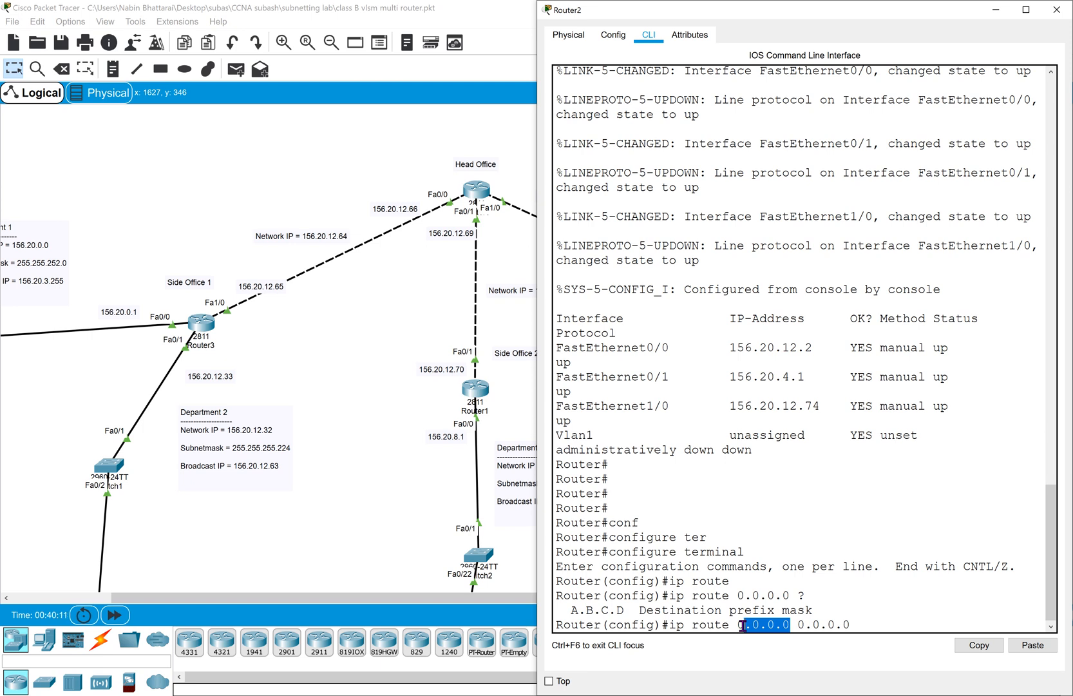
{"action": "left_click", "coordinate": [864, 624]}
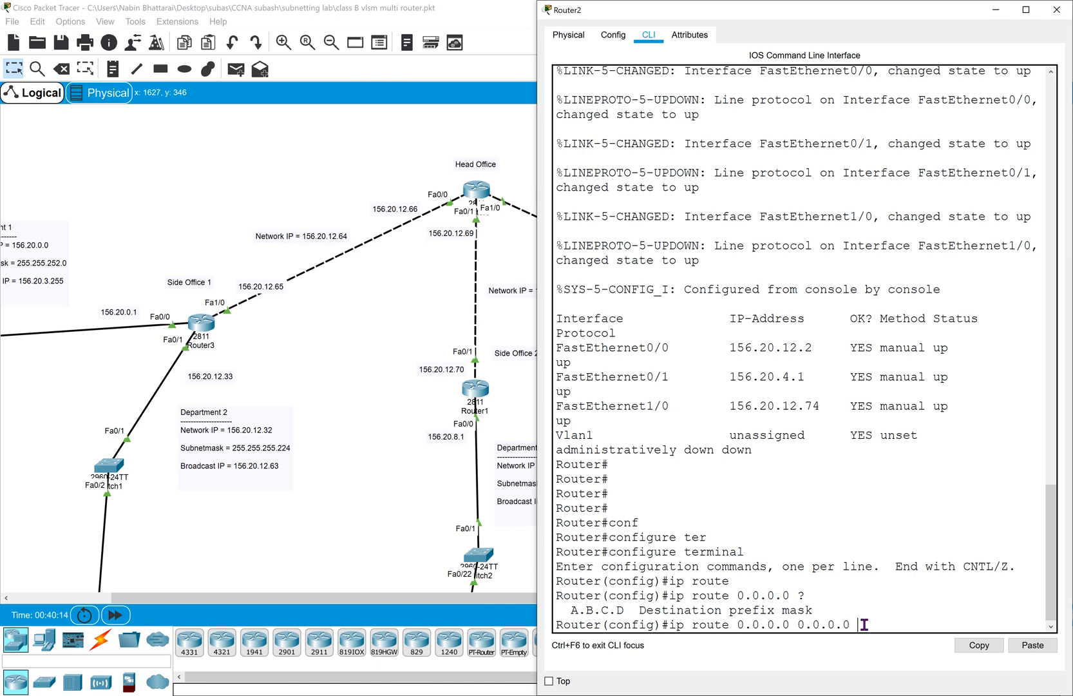
{"action": "type", "text": "?"}
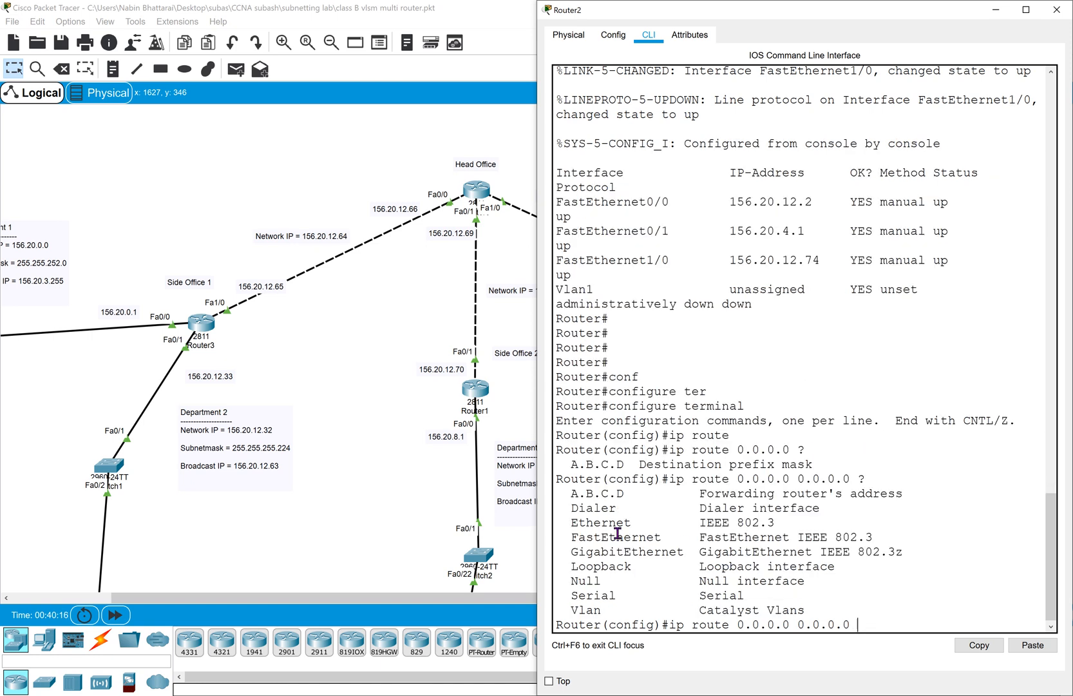
{"action": "left_click_drag", "start_coordinate": [571, 495], "coordinate": [847, 500]}
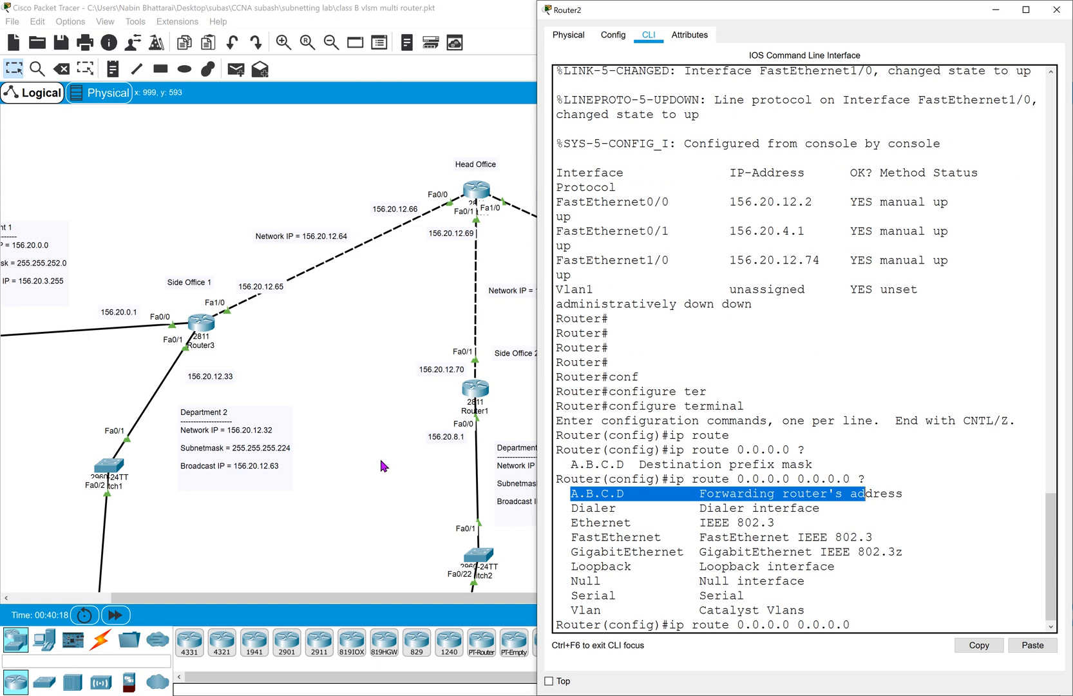
Trace the link from the Side Office 3 router to Head Office's 156.20.12.73 interface on the topology.
{"action": "left_click", "coordinate": [364, 453]}
{"action": "mouse_move", "coordinate": [743, 312]}
{"action": "left_mouse_down"}
{"action": "mouse_move", "coordinate": [495, 199]}
{"action": "mouse_move", "coordinate": [755, 304]}
{"action": "mouse_move", "coordinate": [510, 209]}
{"action": "mouse_move", "coordinate": [516, 197]}
{"action": "mouse_move", "coordinate": [739, 306]}
{"action": "mouse_move", "coordinate": [496, 205]}
{"action": "mouse_move", "coordinate": [635, 271]}
{"action": "mouse_move", "coordinate": [740, 296]}
{"action": "left_mouse_up"}
{"action": "left_click_drag", "start_coordinate": [667, 225], "coordinate": [678, 226]}
{"action": "left_click_drag", "start_coordinate": [552, 199], "coordinate": [523, 198]}
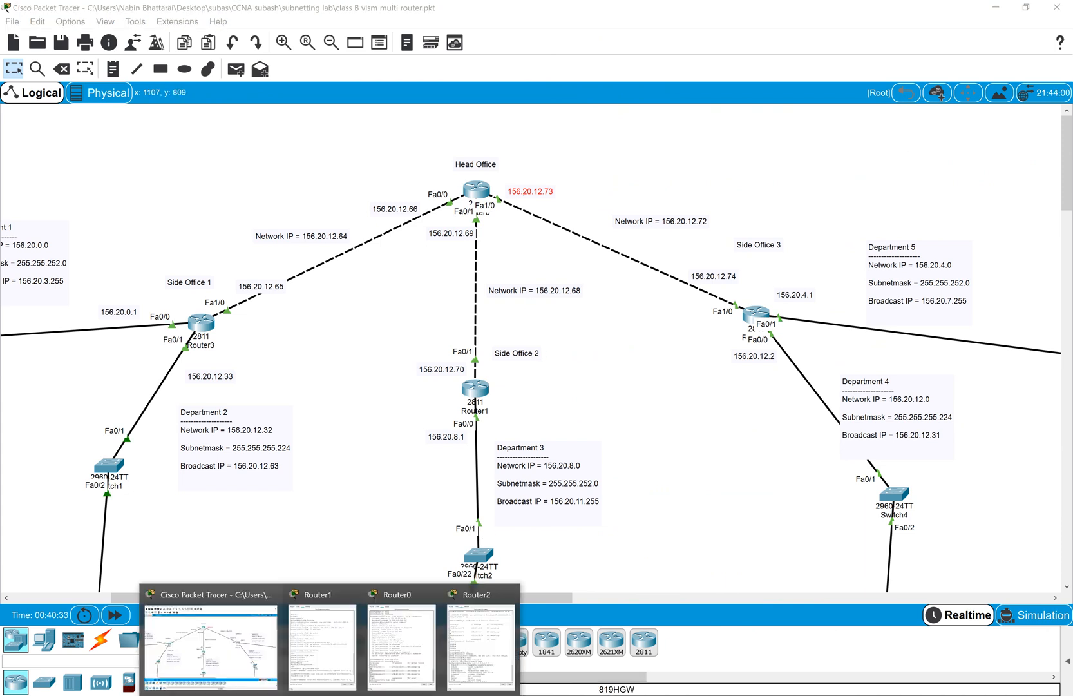
Close the Router1 window and reopen the Side Office 3 router's CLI at the unfinished ip route command.
{"action": "mouse_move", "coordinate": [369, 653]}
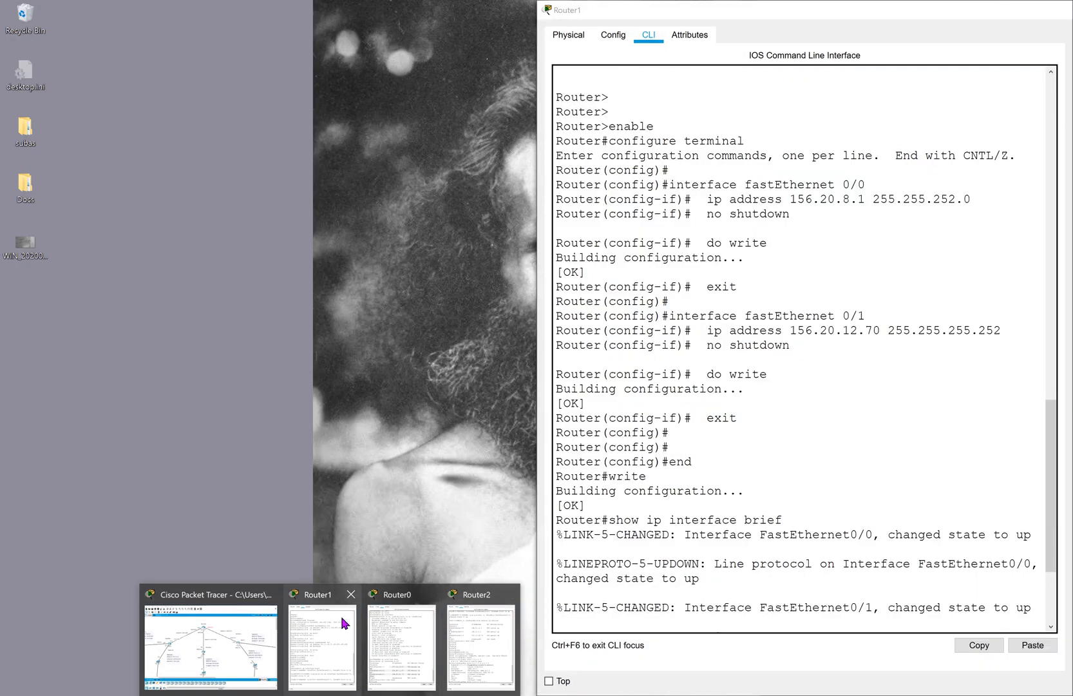
{"action": "left_click", "coordinate": [340, 617]}
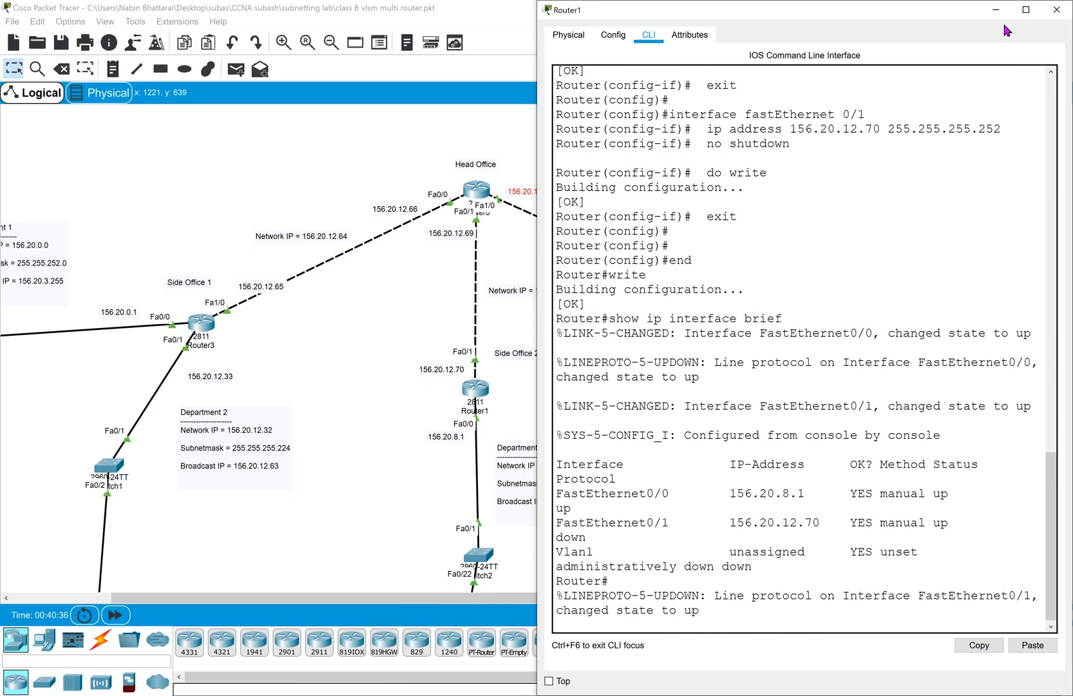
{"action": "left_click", "coordinate": [1057, 9]}
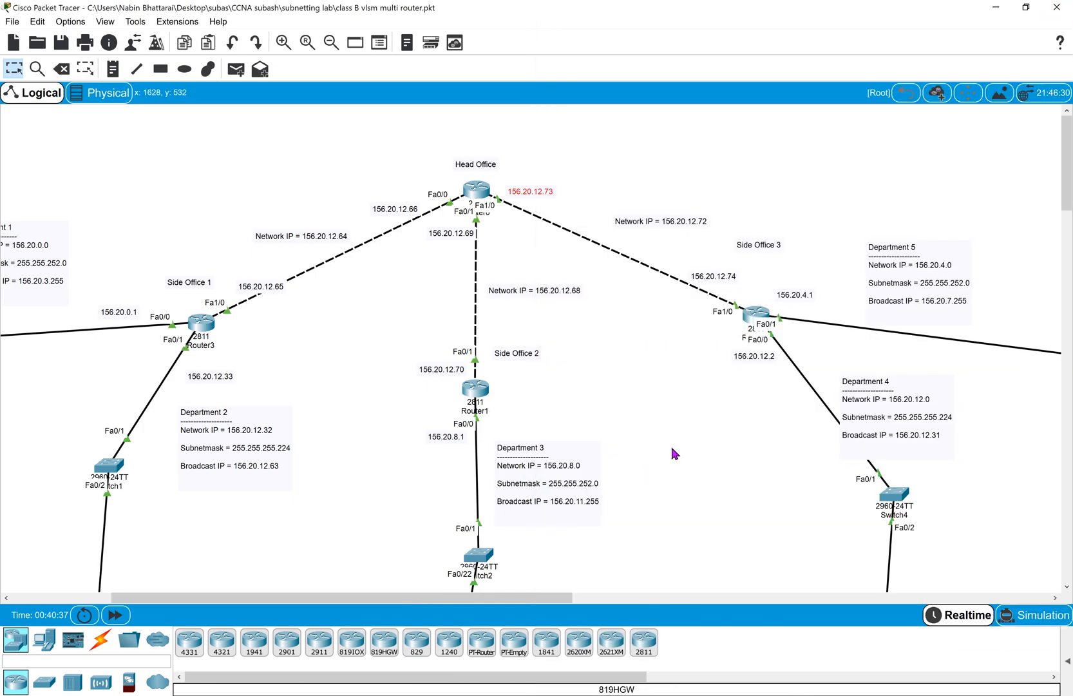
{"action": "left_click", "coordinate": [752, 323]}
{"action": "left_click", "coordinate": [875, 625]}
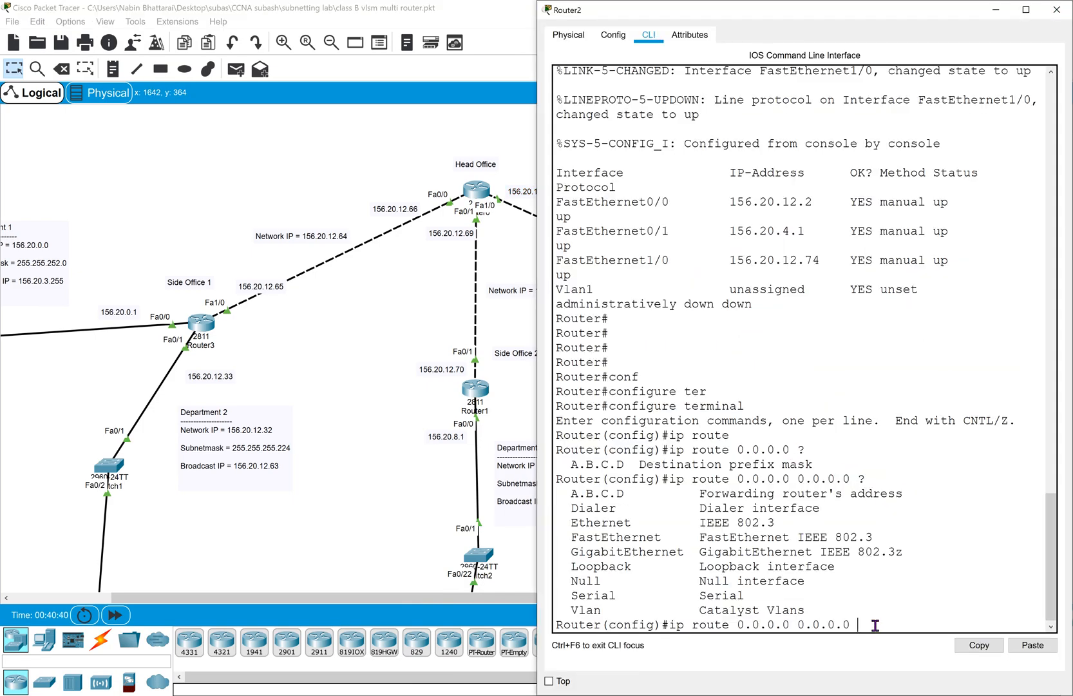
{"action": "scroll", "coordinate": [410, 376], "scroll_direction": "right", "scroll_amount": 5}
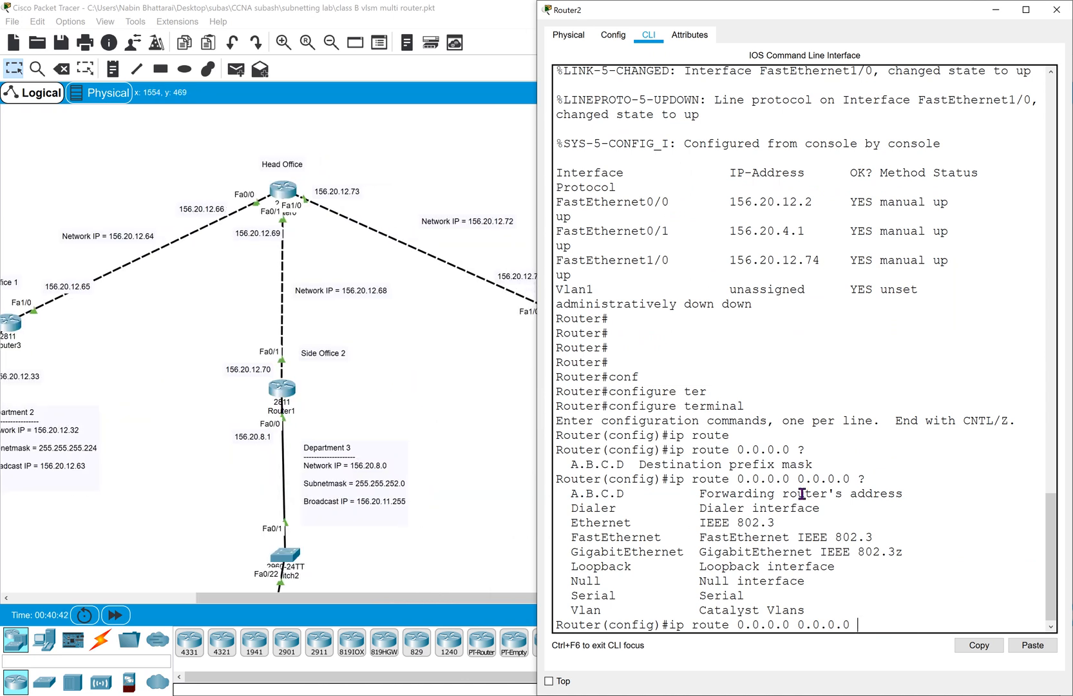
Give 156.20.12.73 as the route's forwarding router address and query the CLI help for the following argument.
{"action": "type", "text": "156.12.73 ?"}
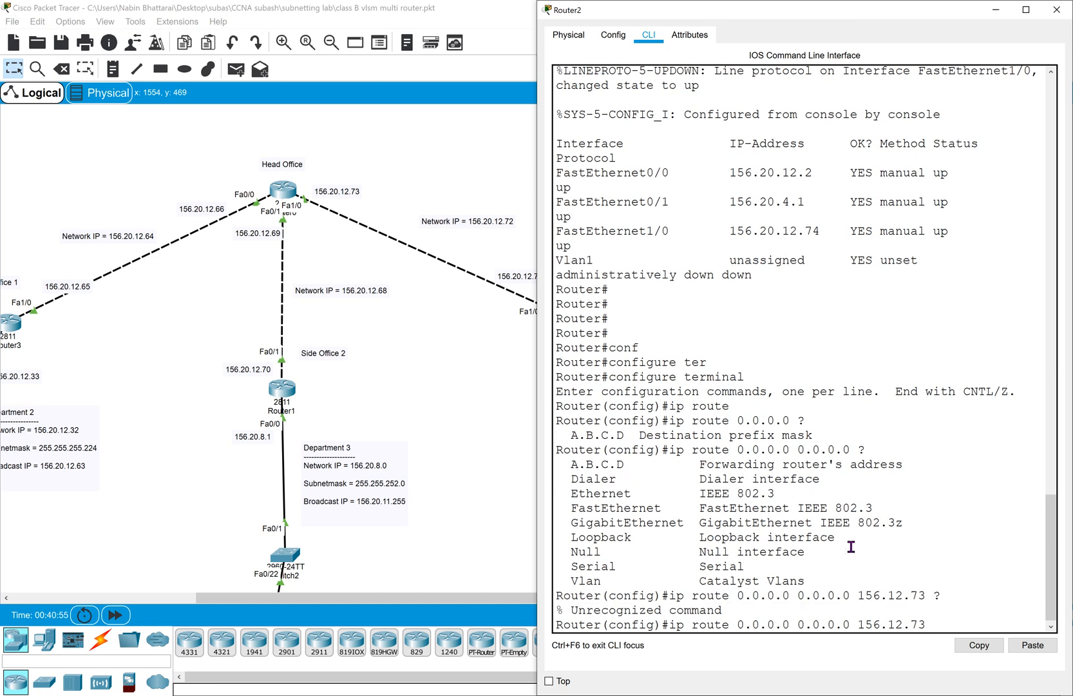
{"action": "key", "text": "Left"}
{"action": "key", "text": "Left"}
{"action": "key", "text": "Left"}
{"action": "key", "text": "Left"}
{"action": "key", "text": "Left"}
{"action": "type", "text": "20."}
{"action": "key", "text": "Right"}
{"action": "type", "text": "?"}
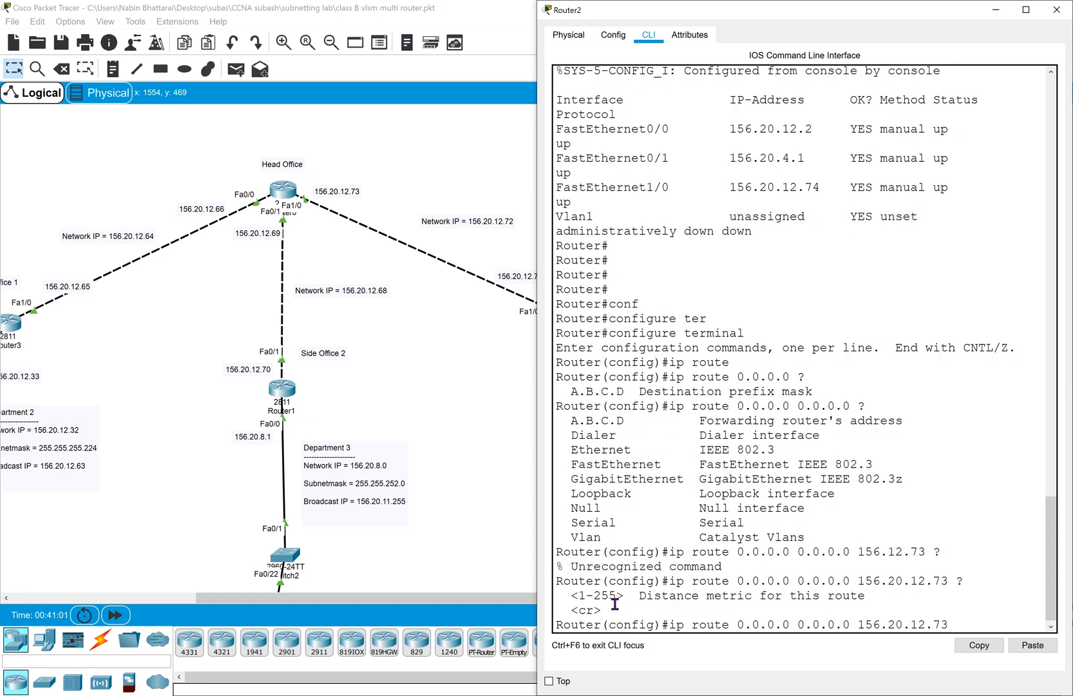
Examine the CLI help's options after the forwarding address and query the help once more.
{"action": "left_click_drag", "start_coordinate": [615, 604], "coordinate": [547, 615]}
{"action": "left_click_drag", "start_coordinate": [723, 567], "coordinate": [564, 567]}
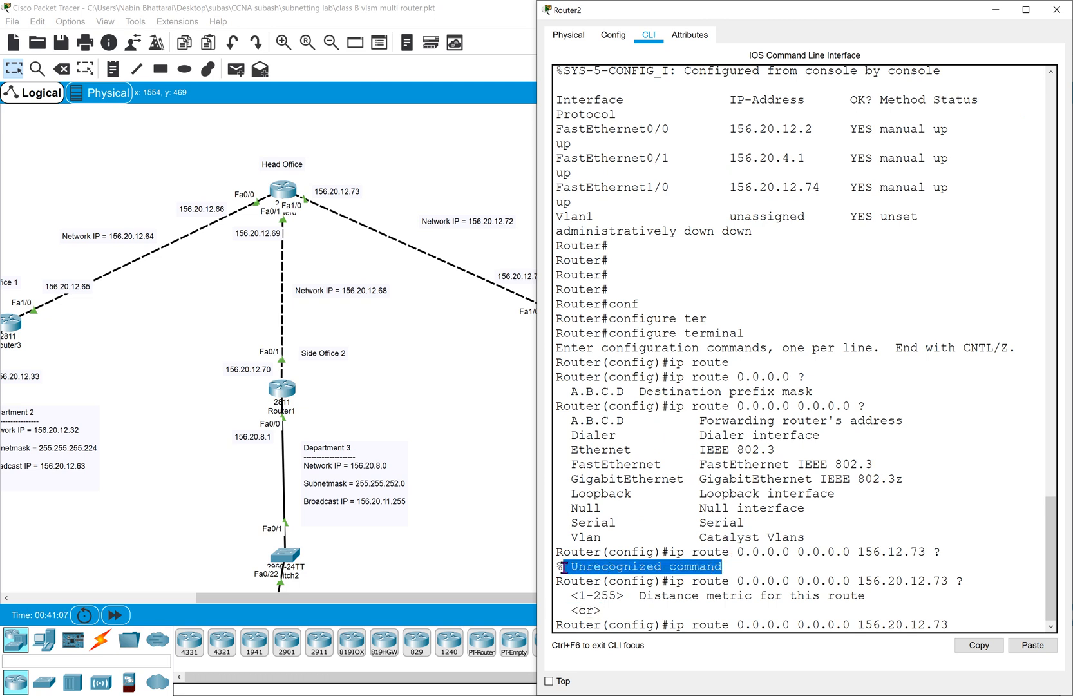
{"action": "left_click", "coordinate": [930, 607]}
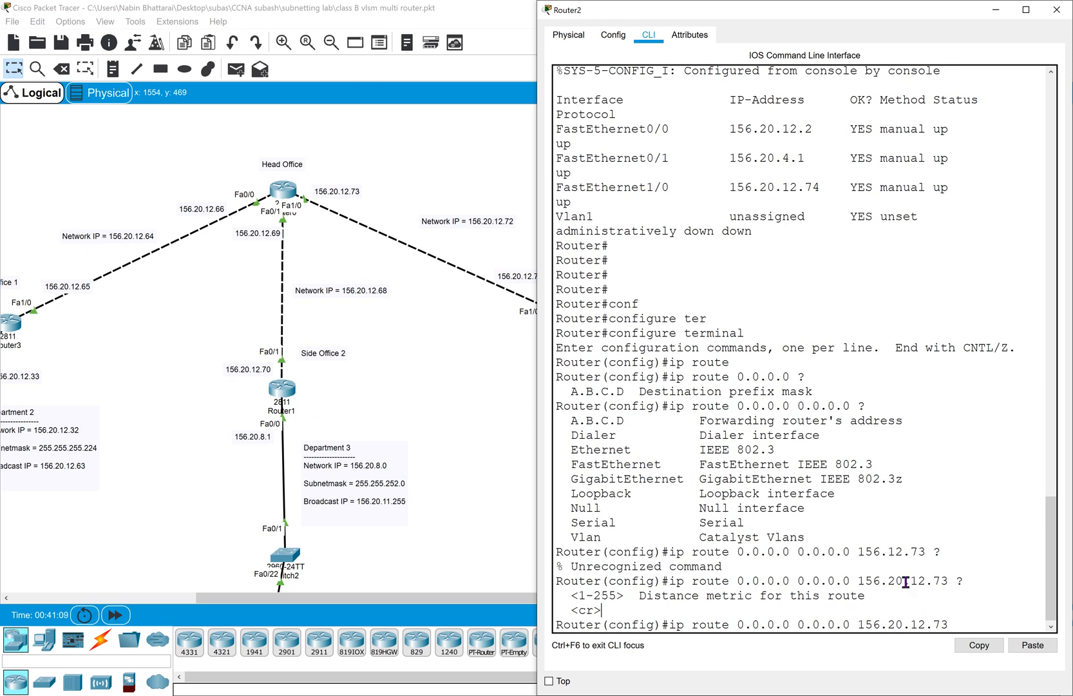
{"action": "left_click_drag", "start_coordinate": [950, 623], "coordinate": [866, 623]}
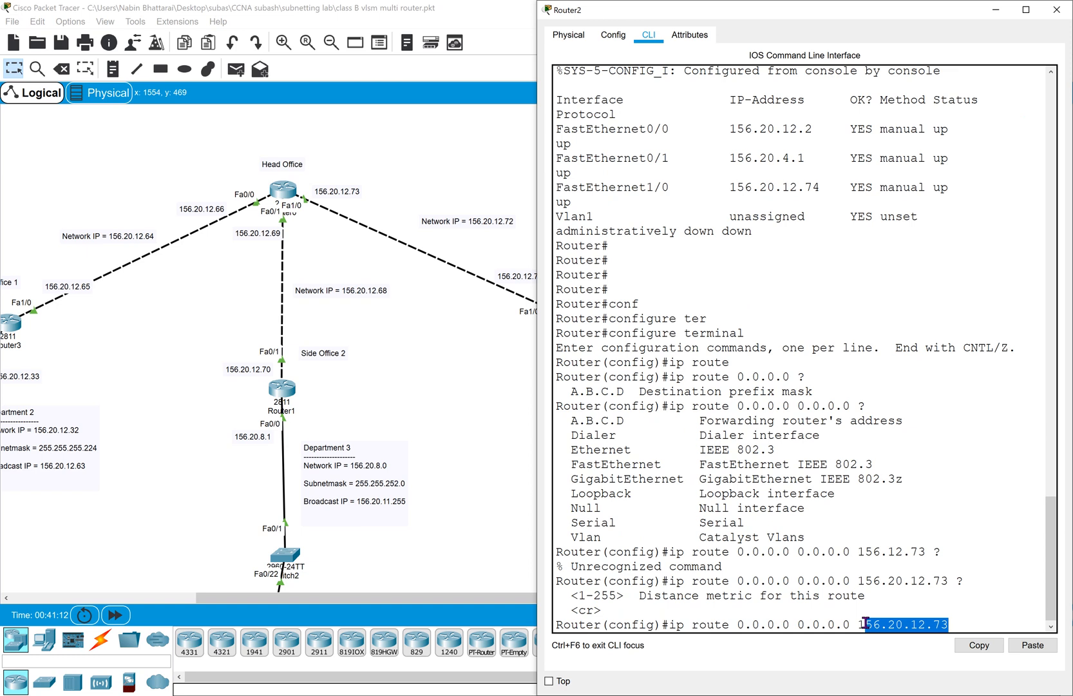
{"action": "left_click", "coordinate": [953, 624]}
{"action": "type", "text": "?"}
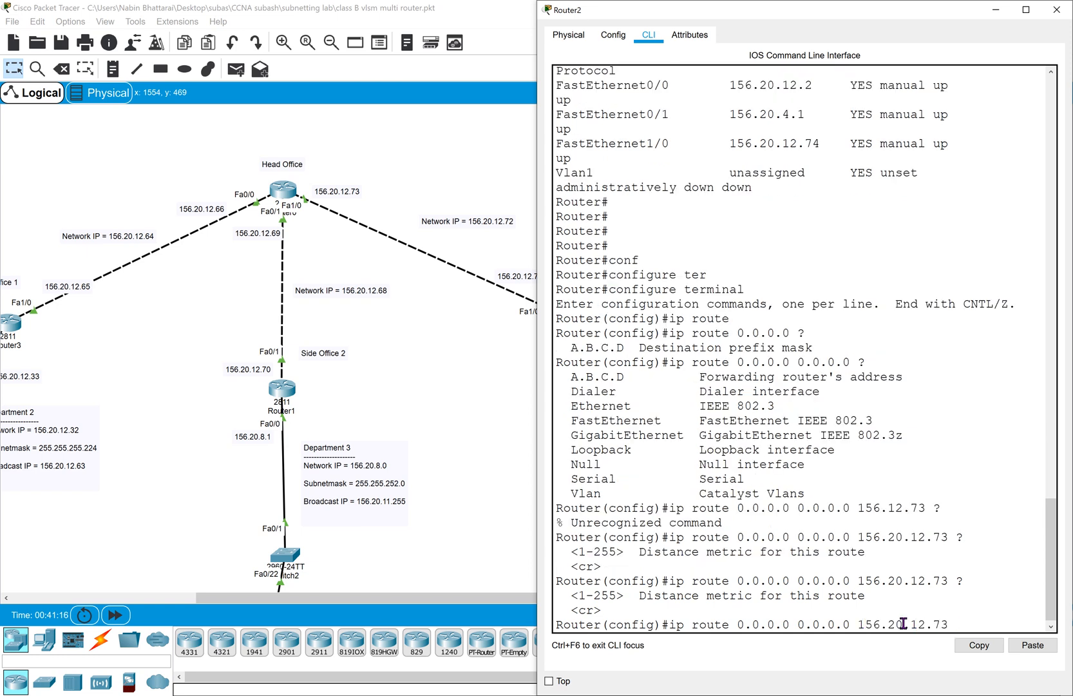
{"action": "left_click_drag", "start_coordinate": [602, 609], "coordinate": [559, 611]}
{"action": "left_click", "coordinate": [649, 604]}
Apply the default route 0.0.0.0 0.0.0.0 through 156.20.12.73 on the Side Office 3 router.
{"action": "key", "text": "Return"}
{"action": "key", "text": "Return"}
{"action": "key", "text": "Return"}
{"action": "key", "text": "Return"}
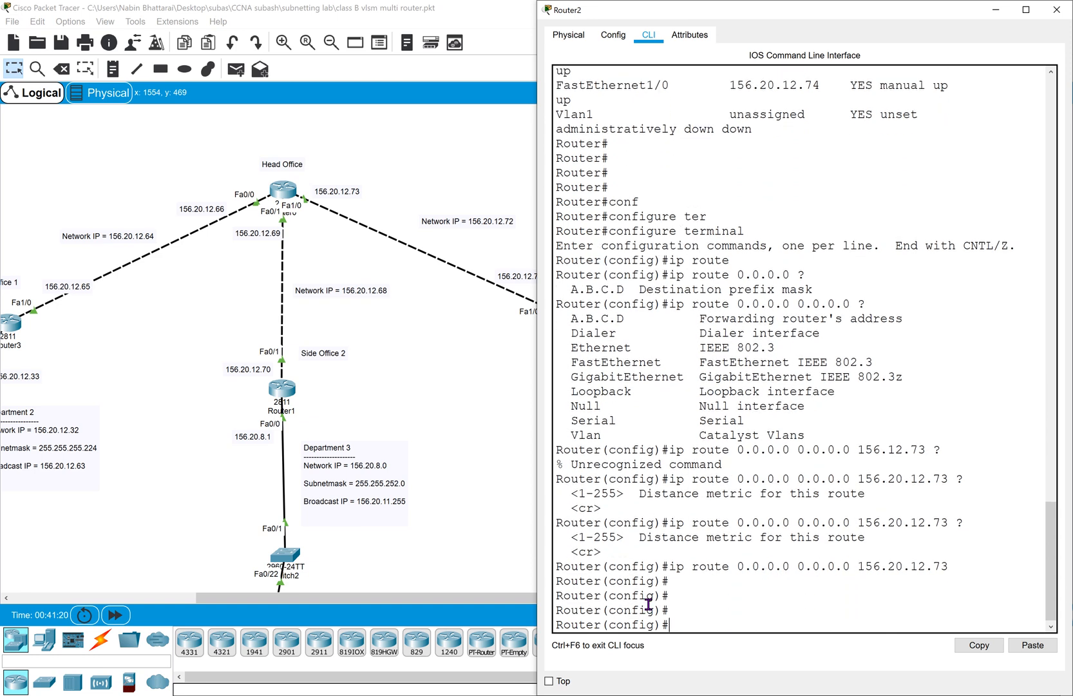
Leave configuration mode and save the Side Office 3 router's configuration with the write command.
{"action": "type", "text": "e"}
{"action": "type", "text": "nd''"}
{"action": "key", "text": "BackSpace"}
{"action": "key", "text": "BackSpace"}
{"action": "key", "text": "Return"}
{"action": "key", "text": "Return"}
{"action": "type", "text": "wri"}
{"action": "key", "text": "Tab"}
{"action": "key", "text": "Return"}
{"action": "key", "text": "Return"}
{"action": "key", "text": "Return"}
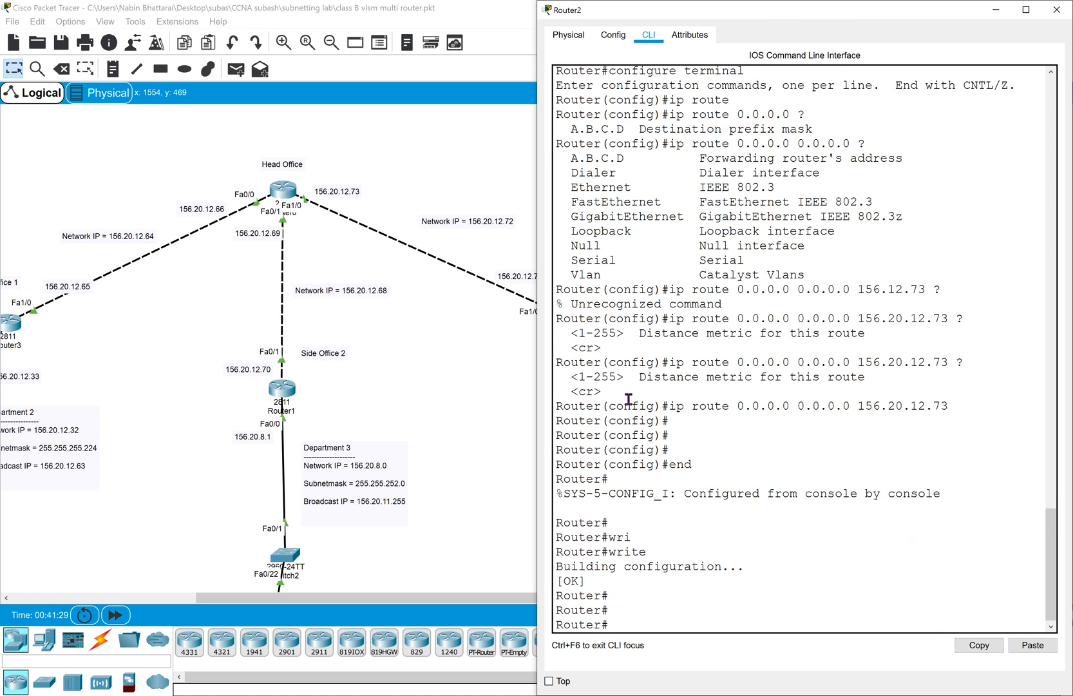
Review the topology links from Side Office 3 to Head Office and the remaining side offices.
{"action": "left_click", "coordinate": [413, 357]}
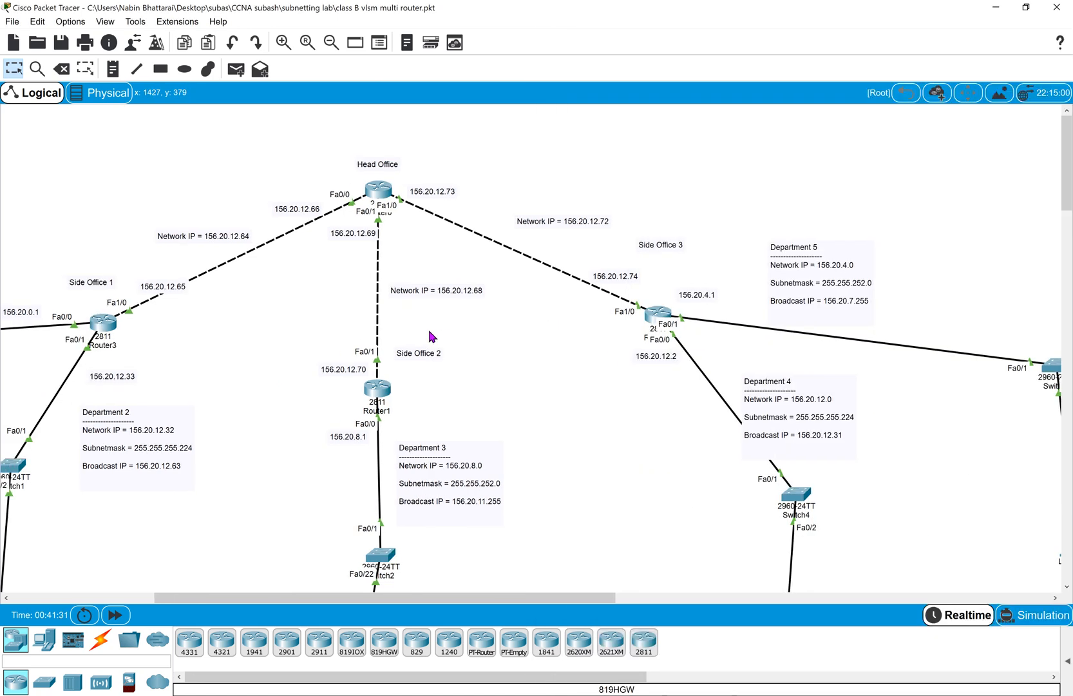
{"action": "left_click_drag", "start_coordinate": [578, 178], "coordinate": [693, 413]}
{"action": "left_click", "coordinate": [626, 431]}
{"action": "mouse_move", "coordinate": [663, 319]}
{"action": "left_mouse_down"}
{"action": "mouse_move", "coordinate": [470, 239]}
{"action": "mouse_move", "coordinate": [425, 205]}
{"action": "mouse_move", "coordinate": [629, 228]}
{"action": "mouse_move", "coordinate": [427, 245]}
{"action": "mouse_move", "coordinate": [422, 210]}
{"action": "mouse_move", "coordinate": [656, 316]}
{"action": "left_mouse_up"}
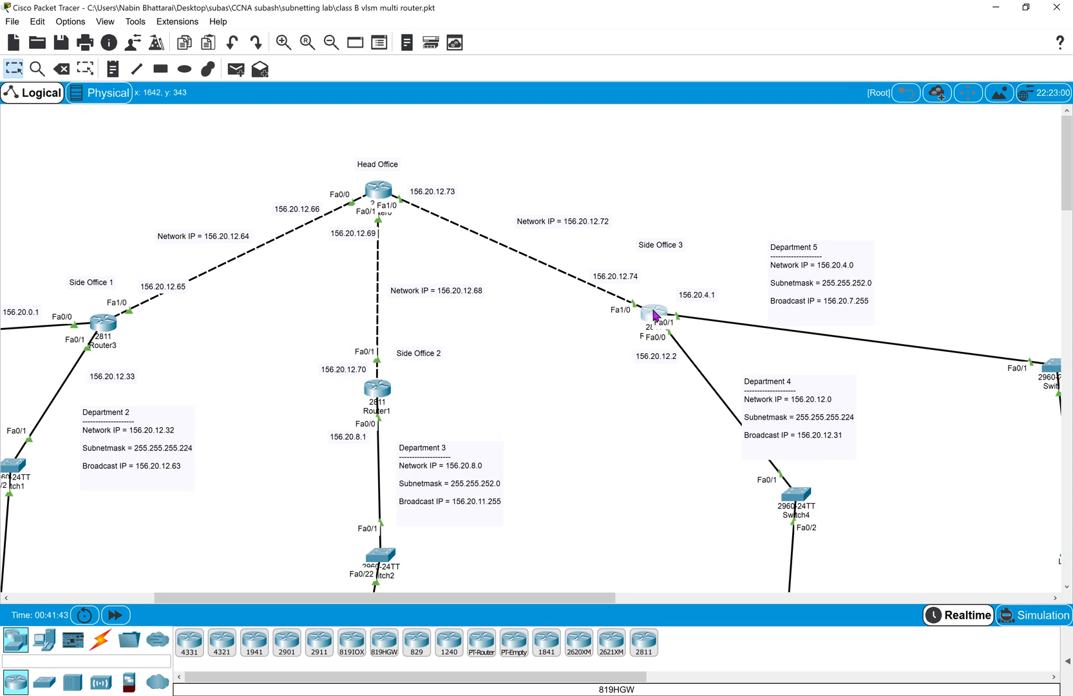
{"action": "left_click_drag", "start_coordinate": [655, 315], "coordinate": [387, 193]}
{"action": "left_click_drag", "start_coordinate": [516, 241], "coordinate": [654, 310]}
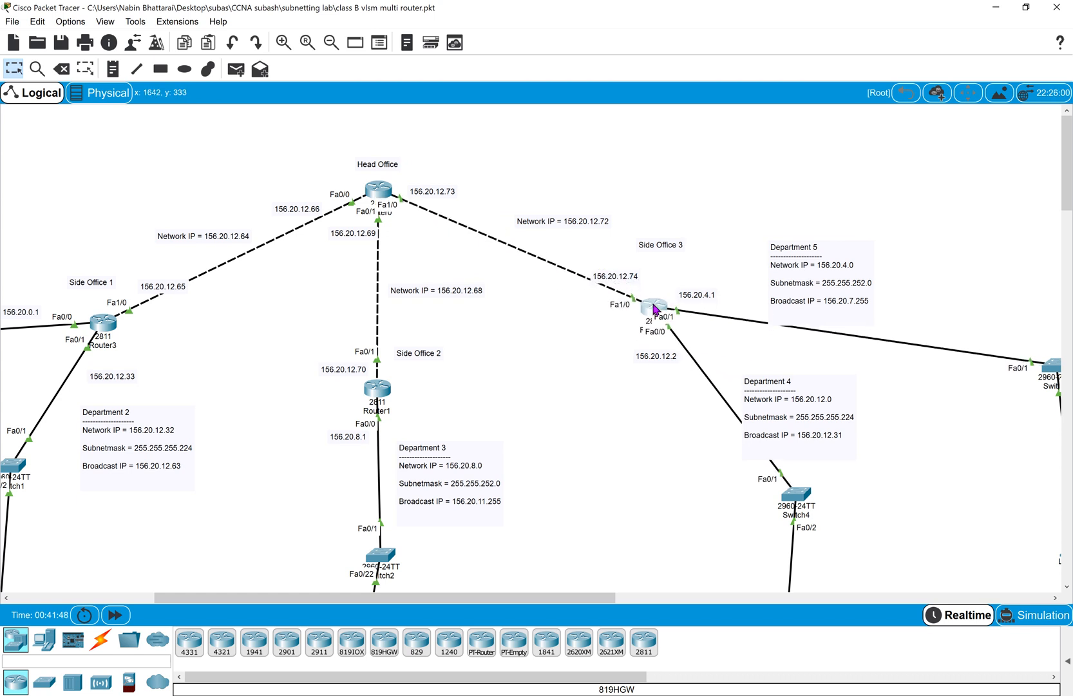
{"action": "scroll", "coordinate": [515, 349], "scroll_direction": "down", "scroll_amount": 2}
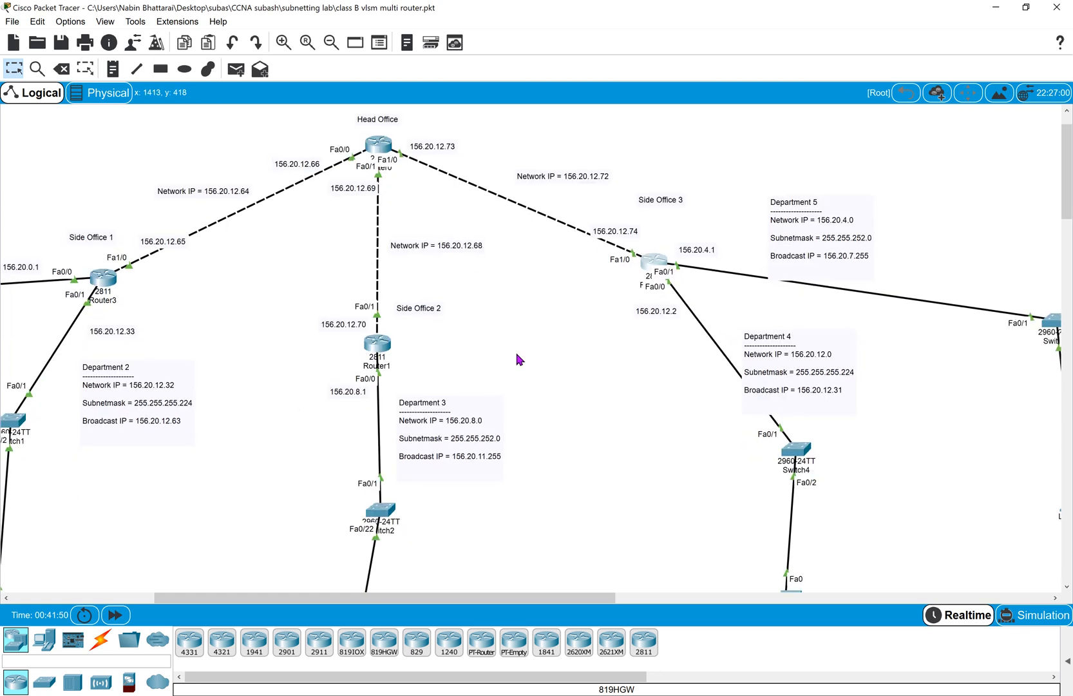
{"action": "left_click_drag", "start_coordinate": [235, 321], "coordinate": [537, 493]}
{"action": "left_click_drag", "start_coordinate": [23, 203], "coordinate": [187, 404]}
{"action": "left_click_drag", "start_coordinate": [244, 319], "coordinate": [454, 397]}
{"action": "left_click", "coordinate": [276, 237]}
Open the Side Office 2 router's CLI and enter privileged mode with the enable command.
{"action": "left_click", "coordinate": [374, 344]}
{"action": "left_click_drag", "start_coordinate": [509, 153], "coordinate": [1070, 209]}
{"action": "left_click", "coordinate": [799, 292]}
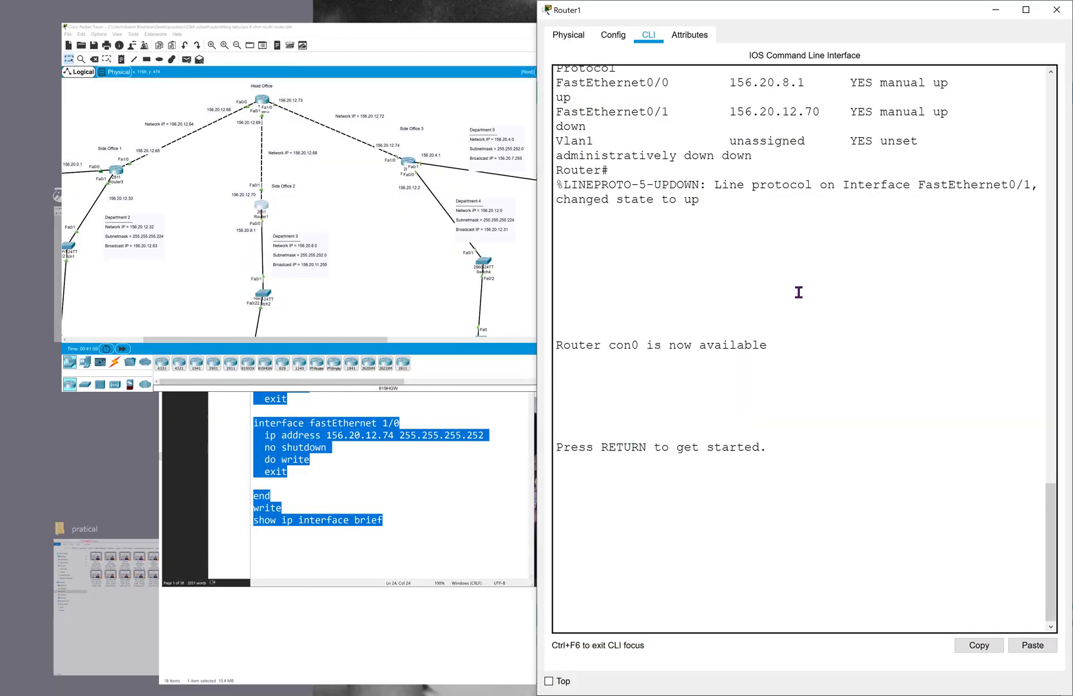
{"action": "key", "text": "Return"}
{"action": "key", "text": "Return"}
{"action": "key", "text": "Return"}
{"action": "type", "text": "enab"}
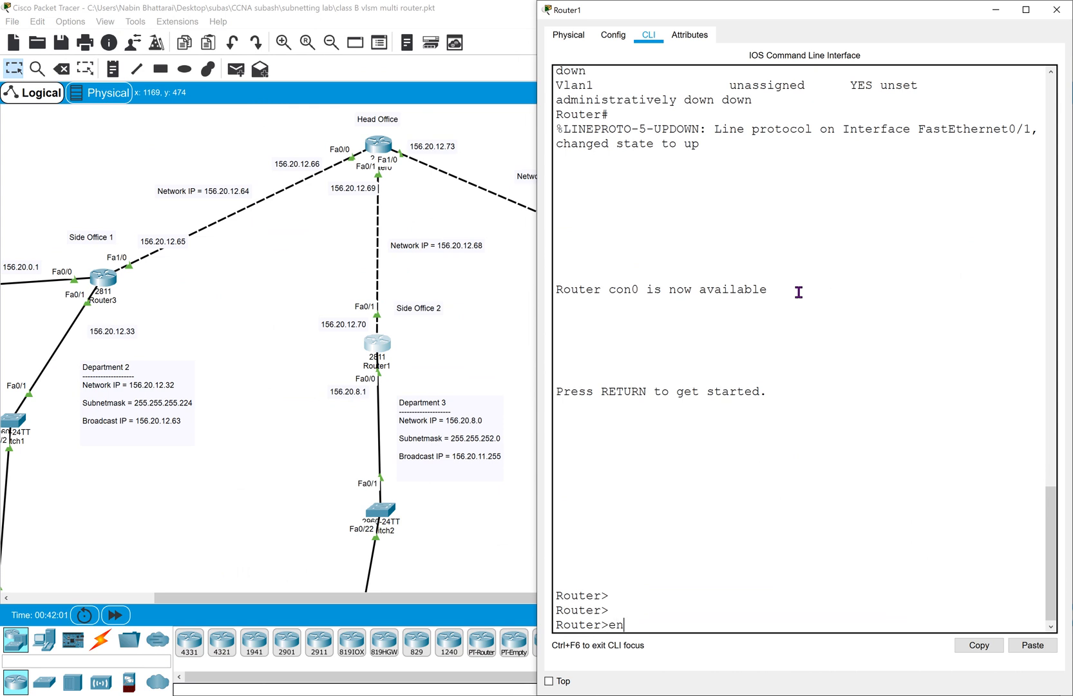
{"action": "key", "text": "Tab"}
{"action": "key", "text": "Return"}
Enter global configuration mode on the Side Office 2 router with configure terminal.
{"action": "type", "text": "con"}
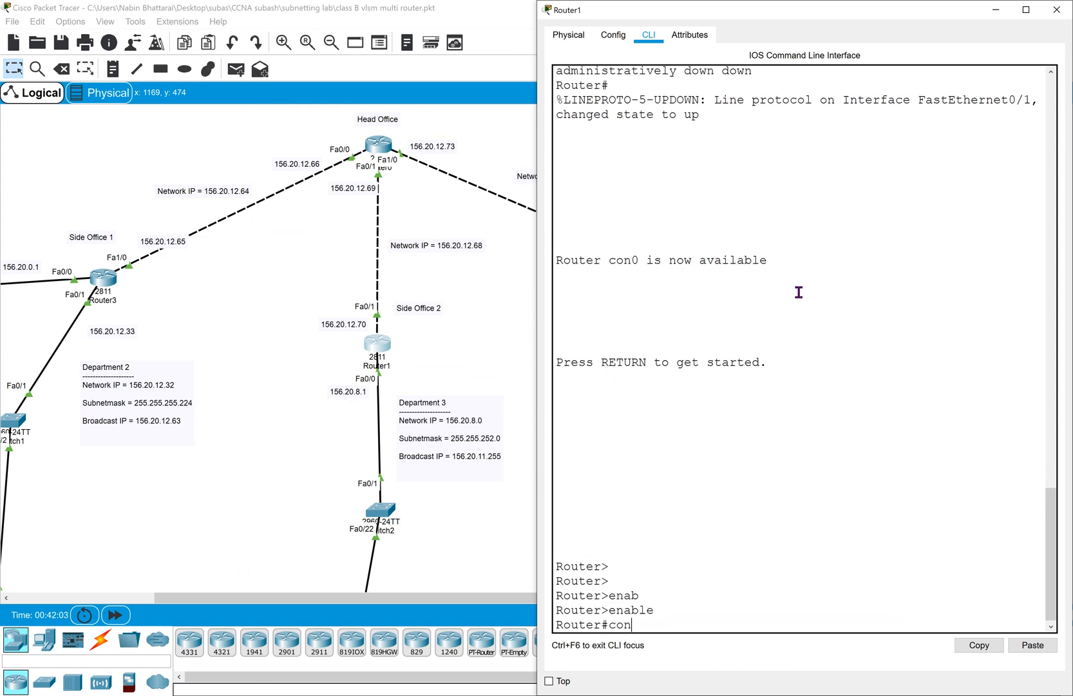
{"action": "type", "text": "fi"}
{"action": "key", "text": "Tab"}
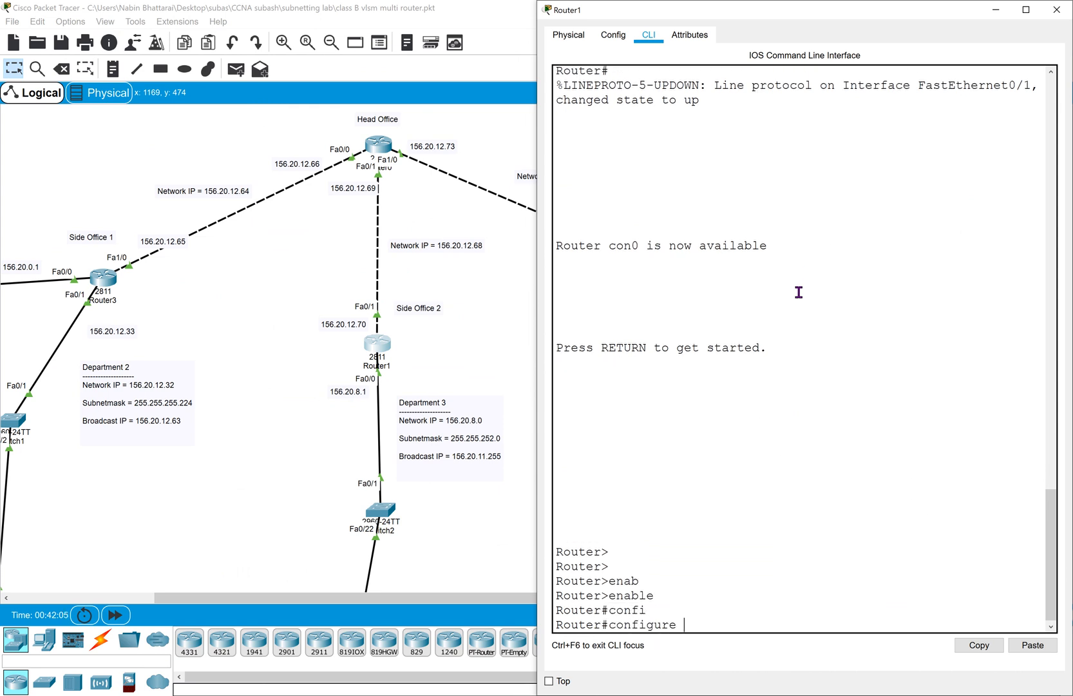
{"action": "type", "text": "ter"}
{"action": "key", "text": "Tab"}
{"action": "key", "text": "Return"}
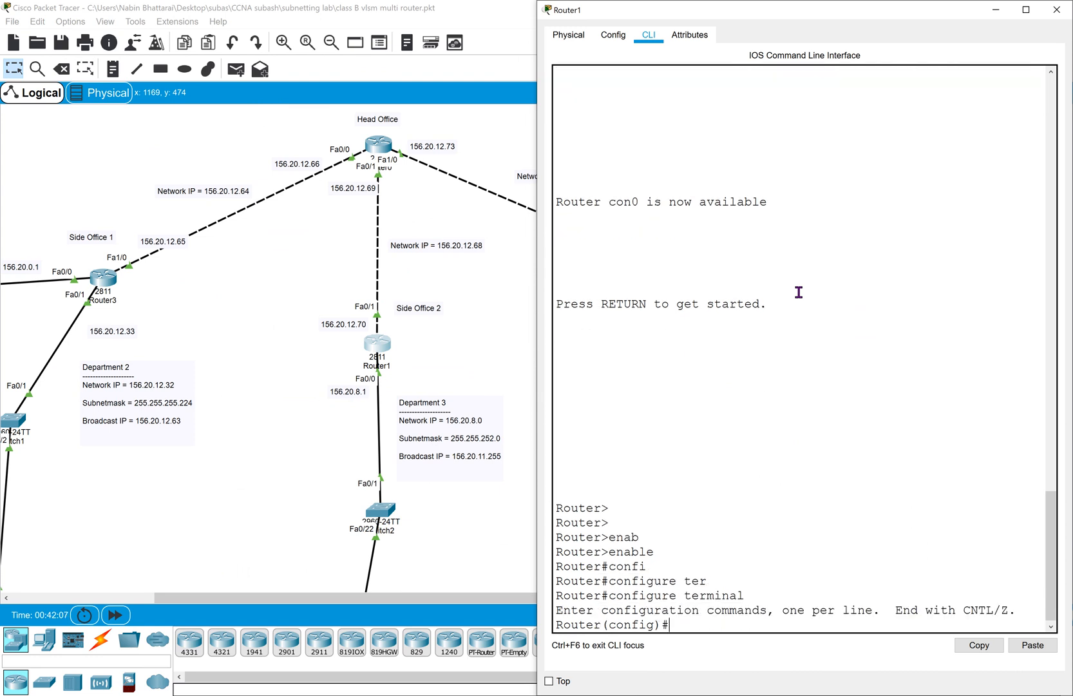
Switch to Snip & Sketch and undo the circle and orange arrow annotations around Side Office 3.
{"action": "left_click", "coordinate": [279, 275]}
{"action": "scroll", "coordinate": [279, 275], "scroll_direction": "up", "scroll_amount": 2}
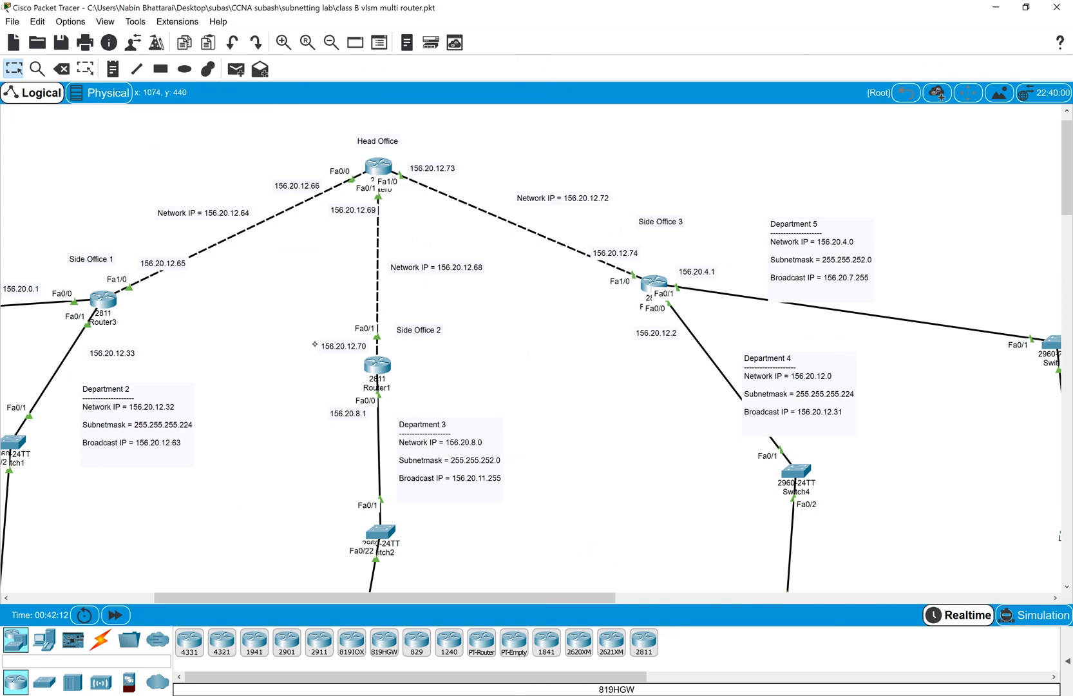
{"action": "right_click", "coordinate": [379, 695]}
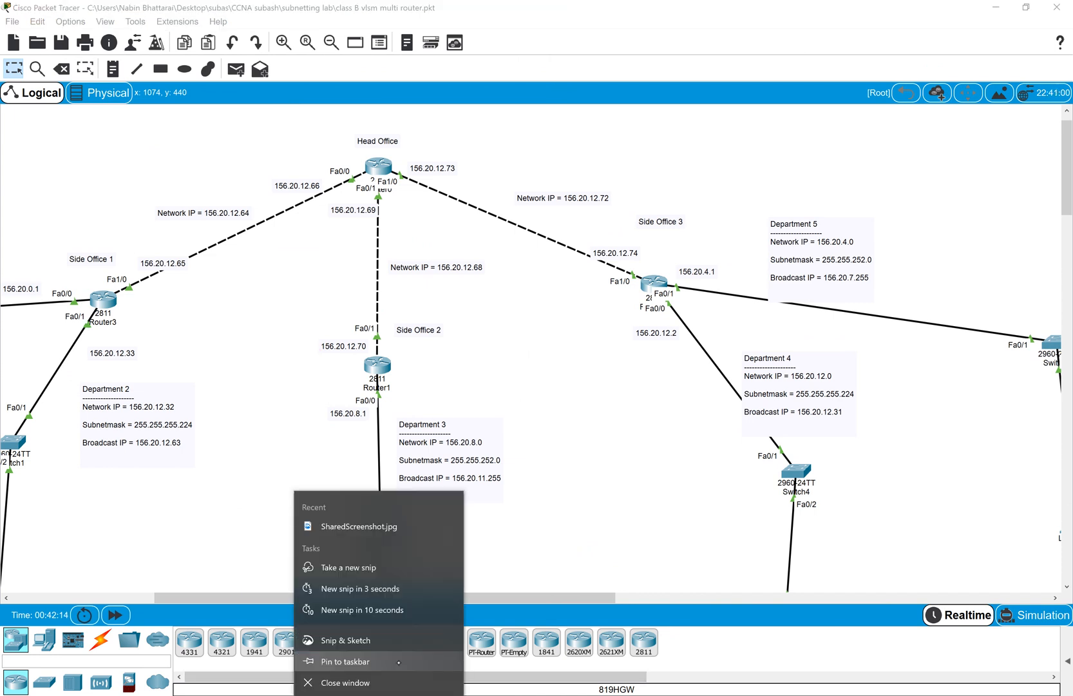
{"action": "left_click", "coordinate": [379, 695]}
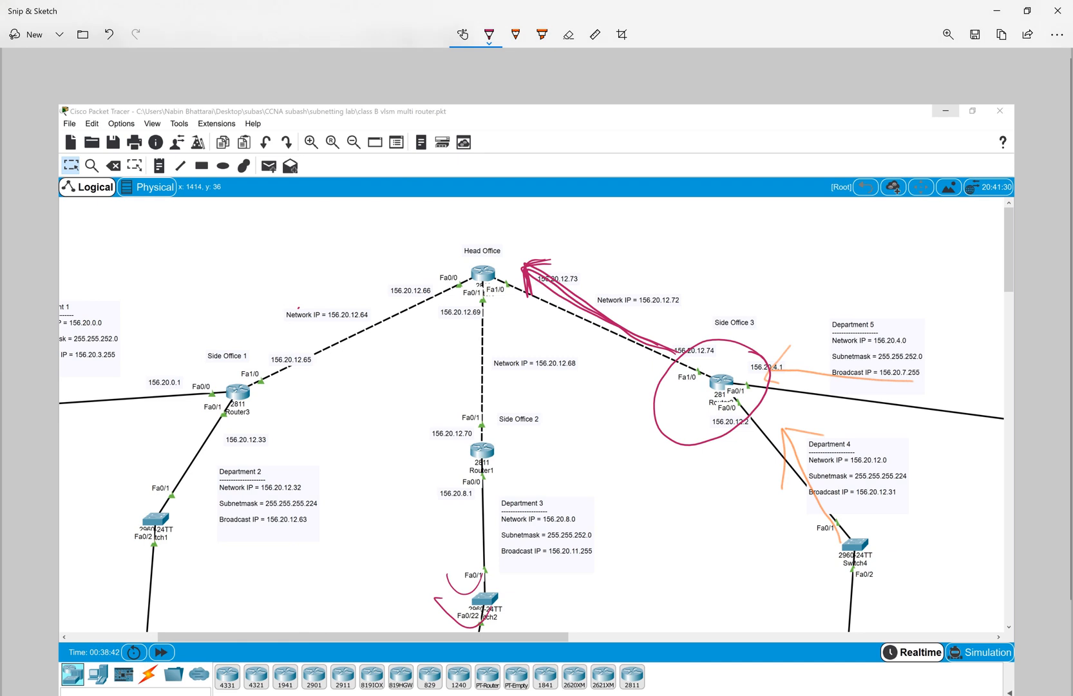
{"action": "key", "text": "ctrl+z"}
{"action": "key", "text": "ctrl+z"}
{"action": "key", "text": "ctrl+z"}
{"action": "key", "text": "ctrl+z"}
{"action": "key", "text": "ctrl+z"}
{"action": "key", "text": "ctrl+z"}
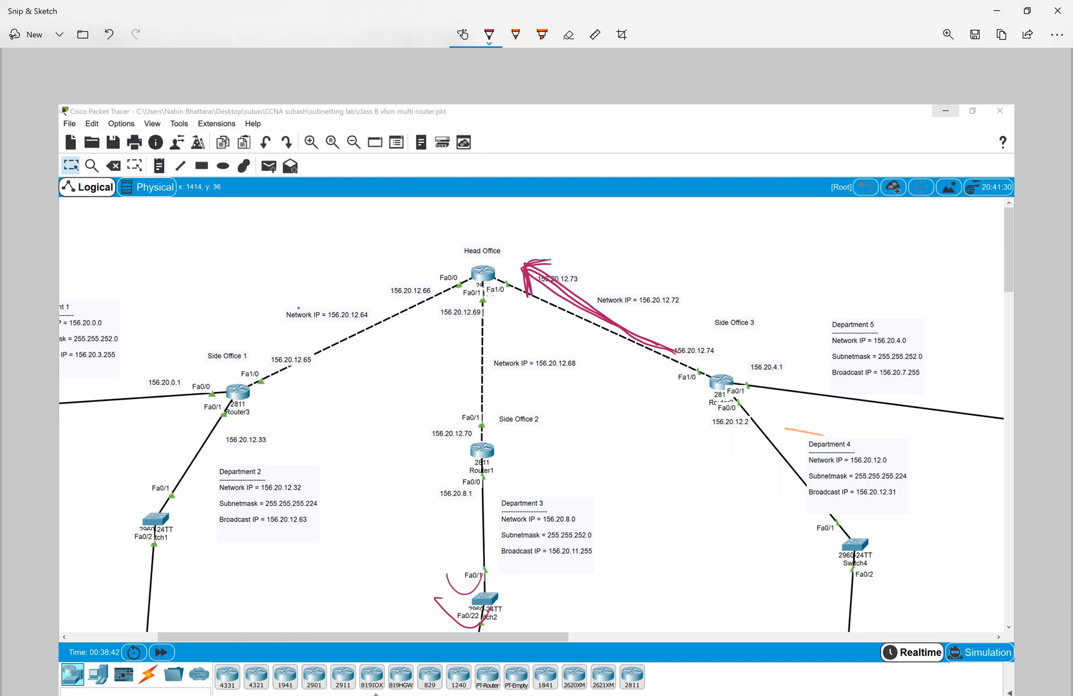
Circle the Side Office 2 router in red and draw curved arrows through Head Office to Side Offices 1 and 3.
{"action": "mouse_move", "coordinate": [495, 423]}
{"action": "left_mouse_down"}
{"action": "mouse_move", "coordinate": [477, 476]}
{"action": "mouse_move", "coordinate": [497, 424]}
{"action": "mouse_move", "coordinate": [483, 328]}
{"action": "mouse_move", "coordinate": [279, 371]}
{"action": "mouse_move", "coordinate": [263, 390]}
{"action": "mouse_move", "coordinate": [301, 375]}
{"action": "left_mouse_up"}
{"action": "mouse_move", "coordinate": [488, 420]}
{"action": "left_mouse_down"}
{"action": "mouse_move", "coordinate": [627, 284]}
{"action": "mouse_move", "coordinate": [712, 361]}
{"action": "left_mouse_up"}
{"action": "mouse_move", "coordinate": [666, 344]}
{"action": "left_mouse_down"}
{"action": "mouse_move", "coordinate": [695, 359]}
{"action": "mouse_move", "coordinate": [732, 333]}
{"action": "left_mouse_up"}
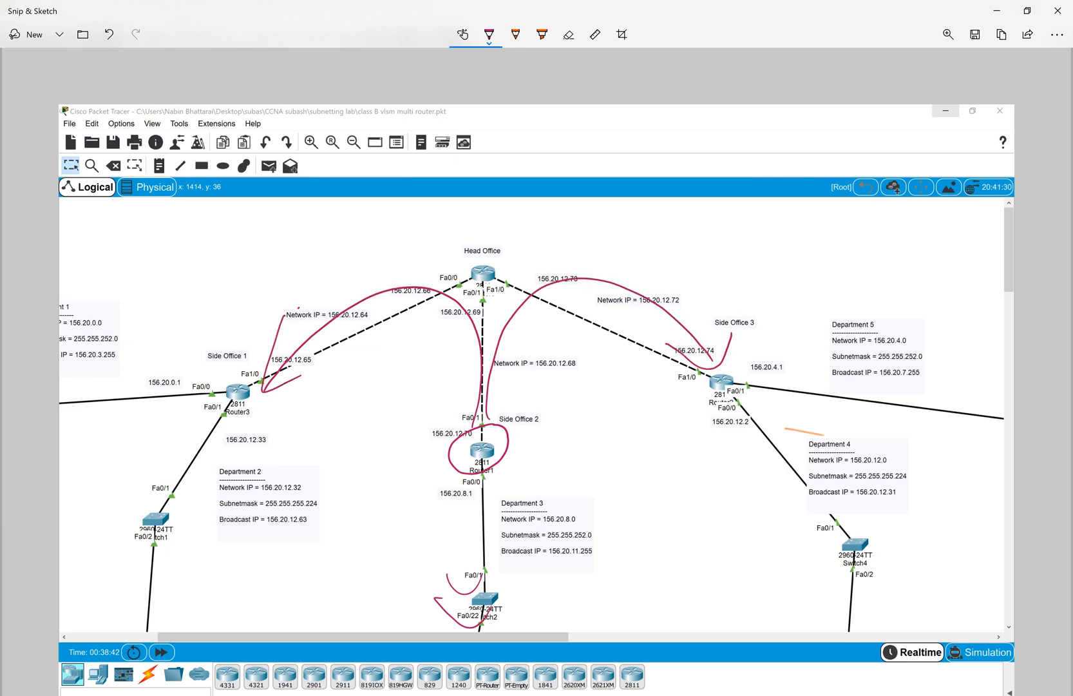
Draw red arrows from Side Office 2 up to Head Office and on to the other side offices, and undo them.
{"action": "left_click_drag", "start_coordinate": [509, 351], "coordinate": [474, 351]}
{"action": "left_click_drag", "start_coordinate": [296, 361], "coordinate": [261, 361]}
{"action": "left_click_drag", "start_coordinate": [696, 351], "coordinate": [721, 367]}
{"action": "mouse_move", "coordinate": [483, 418]}
{"action": "left_mouse_down"}
{"action": "mouse_move", "coordinate": [484, 279]}
{"action": "mouse_move", "coordinate": [500, 306]}
{"action": "mouse_move", "coordinate": [490, 284]}
{"action": "mouse_move", "coordinate": [437, 252]}
{"action": "mouse_move", "coordinate": [217, 380]}
{"action": "mouse_move", "coordinate": [254, 373]}
{"action": "left_mouse_up"}
{"action": "mouse_move", "coordinate": [513, 264]}
{"action": "left_mouse_down"}
{"action": "mouse_move", "coordinate": [711, 335]}
{"action": "mouse_move", "coordinate": [715, 353]}
{"action": "left_mouse_up"}
{"action": "left_click_drag", "start_coordinate": [696, 336], "coordinate": [719, 348]}
{"action": "key", "text": "ctrl+z"}
{"action": "key", "text": "ctrl+z"}
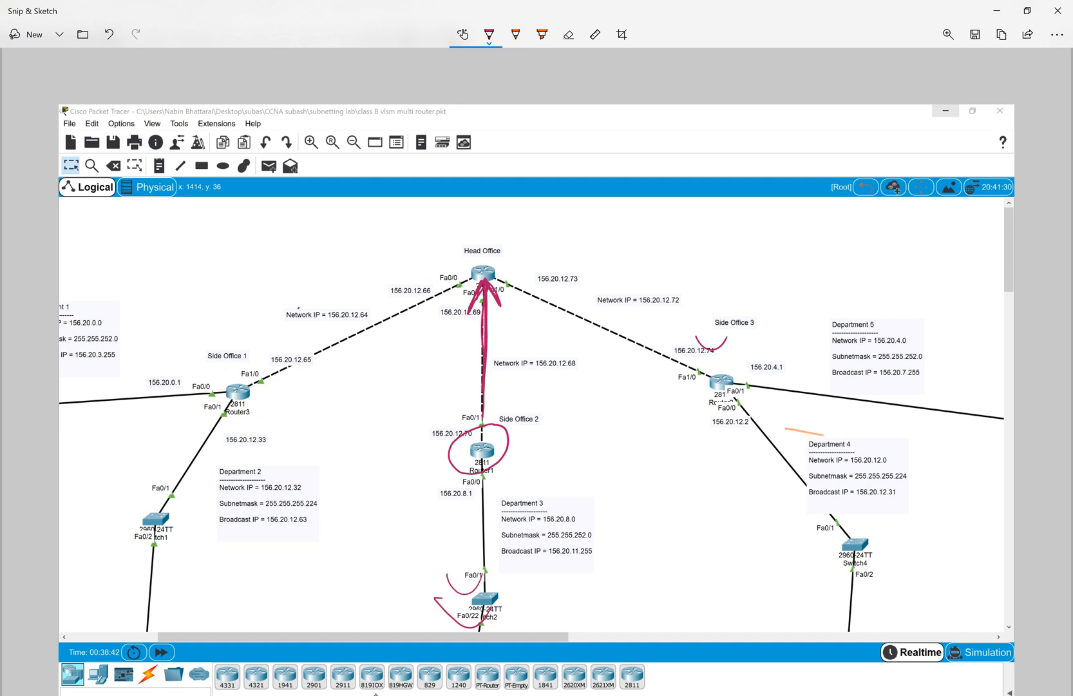
{"action": "key", "text": "ctrl+z"}
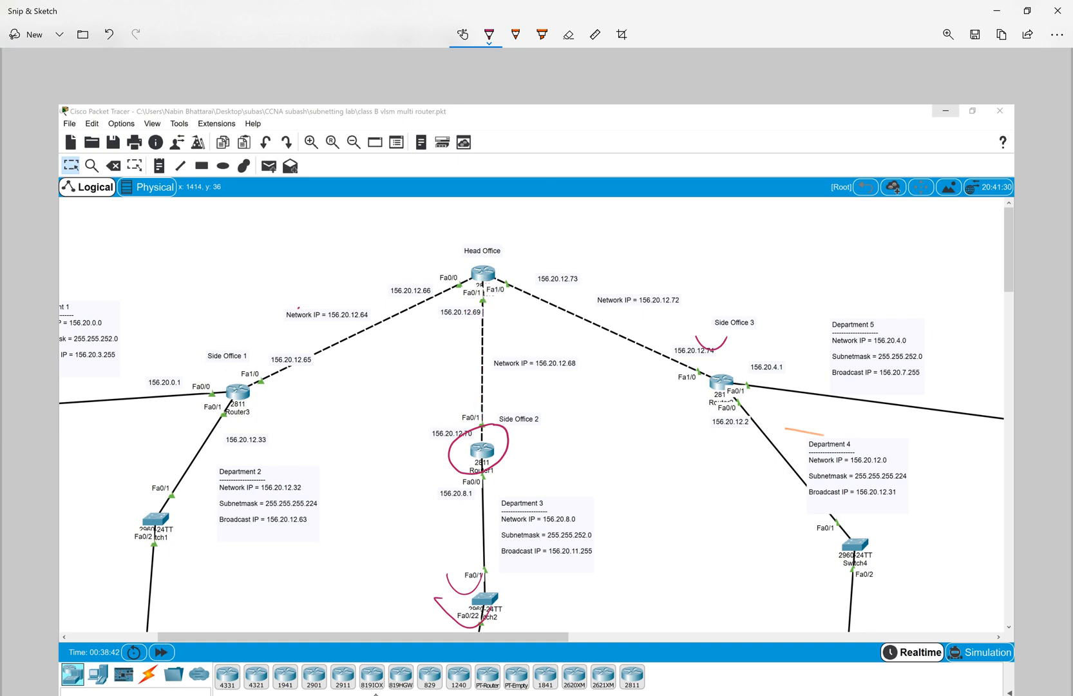
Sketch an arrow from Side Office 2 to Head Office and marks around its interfaces, and remove these strokes.
{"action": "mouse_move", "coordinate": [486, 422]}
{"action": "left_mouse_down"}
{"action": "mouse_move", "coordinate": [493, 300]}
{"action": "mouse_move", "coordinate": [485, 313]}
{"action": "mouse_move", "coordinate": [501, 293]}
{"action": "left_mouse_up"}
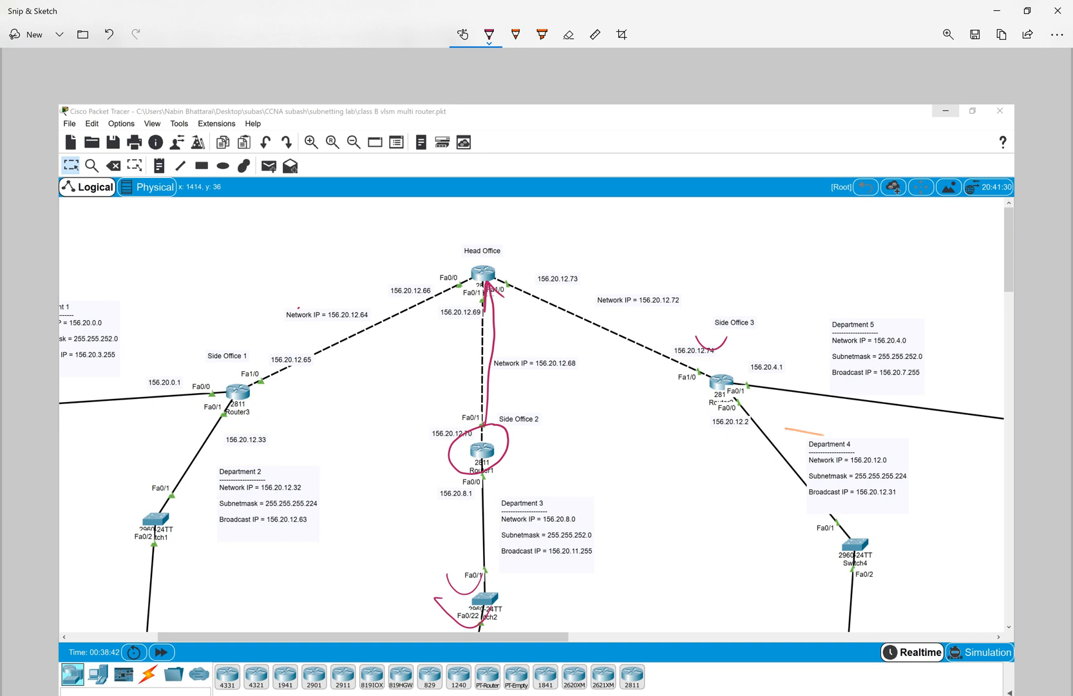
{"action": "key", "text": "ctrl+z"}
{"action": "mouse_move", "coordinate": [492, 245]}
{"action": "left_mouse_down"}
{"action": "mouse_move", "coordinate": [512, 247]}
{"action": "mouse_move", "coordinate": [513, 277]}
{"action": "mouse_move", "coordinate": [509, 249]}
{"action": "mouse_move", "coordinate": [368, 303]}
{"action": "mouse_move", "coordinate": [402, 309]}
{"action": "left_mouse_up"}
{"action": "mouse_move", "coordinate": [506, 264]}
{"action": "left_mouse_down"}
{"action": "mouse_move", "coordinate": [571, 297]}
{"action": "mouse_move", "coordinate": [577, 279]}
{"action": "mouse_move", "coordinate": [412, 271]}
{"action": "mouse_move", "coordinate": [546, 275]}
{"action": "left_mouse_up"}
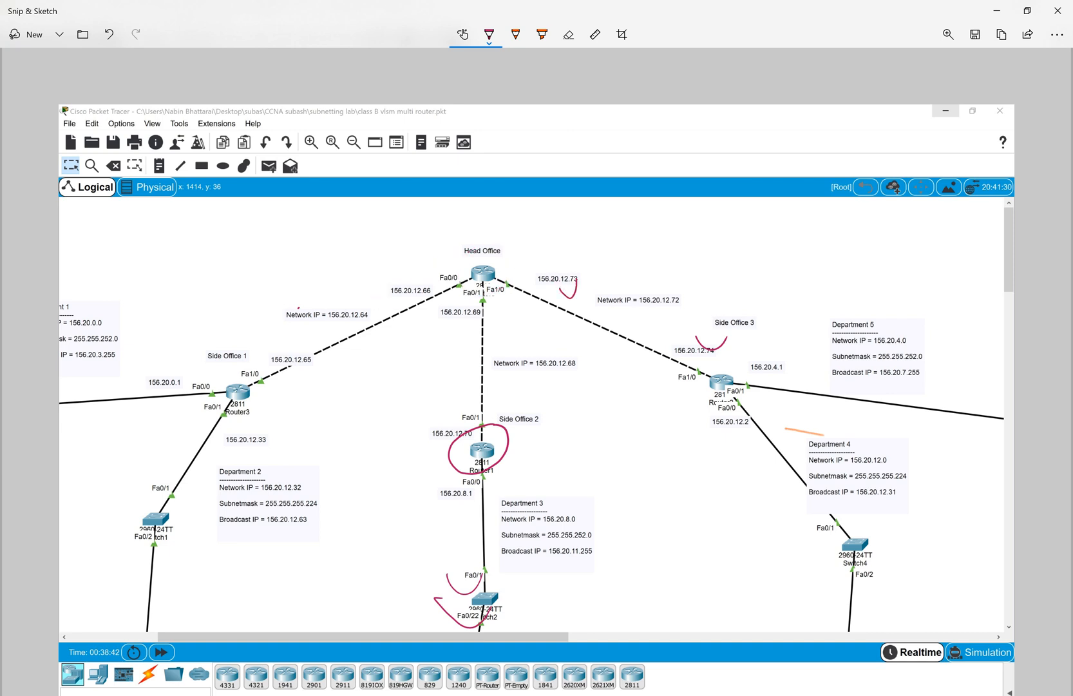
{"action": "right_click", "coordinate": [504, 428]}
{"action": "right_click", "coordinate": [570, 297]}
Handwrite 0.0.0.0 in red twice, once beside the Side Office 2 router and once over the Department 4 note.
{"action": "mouse_move", "coordinate": [603, 450]}
{"action": "left_mouse_down"}
{"action": "mouse_move", "coordinate": [595, 477]}
{"action": "mouse_move", "coordinate": [606, 453]}
{"action": "mouse_move", "coordinate": [681, 444]}
{"action": "mouse_move", "coordinate": [715, 464]}
{"action": "mouse_move", "coordinate": [723, 442]}
{"action": "left_mouse_up"}
{"action": "left_click", "coordinate": [619, 466]}
{"action": "left_click", "coordinate": [700, 459]}
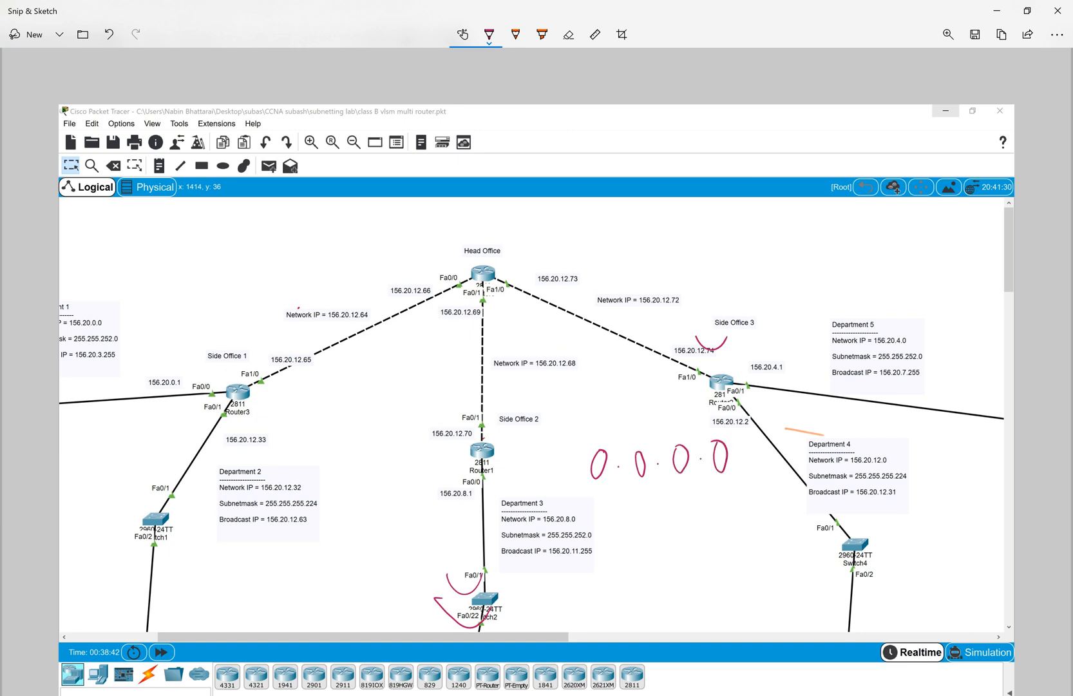
{"action": "mouse_move", "coordinate": [821, 459]}
{"action": "left_mouse_down"}
{"action": "mouse_move", "coordinate": [800, 429]}
{"action": "mouse_move", "coordinate": [813, 473]}
{"action": "mouse_move", "coordinate": [822, 443]}
{"action": "mouse_move", "coordinate": [864, 459]}
{"action": "left_mouse_up"}
{"action": "mouse_move", "coordinate": [864, 459]}
{"action": "left_mouse_down"}
{"action": "mouse_move", "coordinate": [874, 431]}
{"action": "mouse_move", "coordinate": [963, 422]}
{"action": "left_mouse_up"}
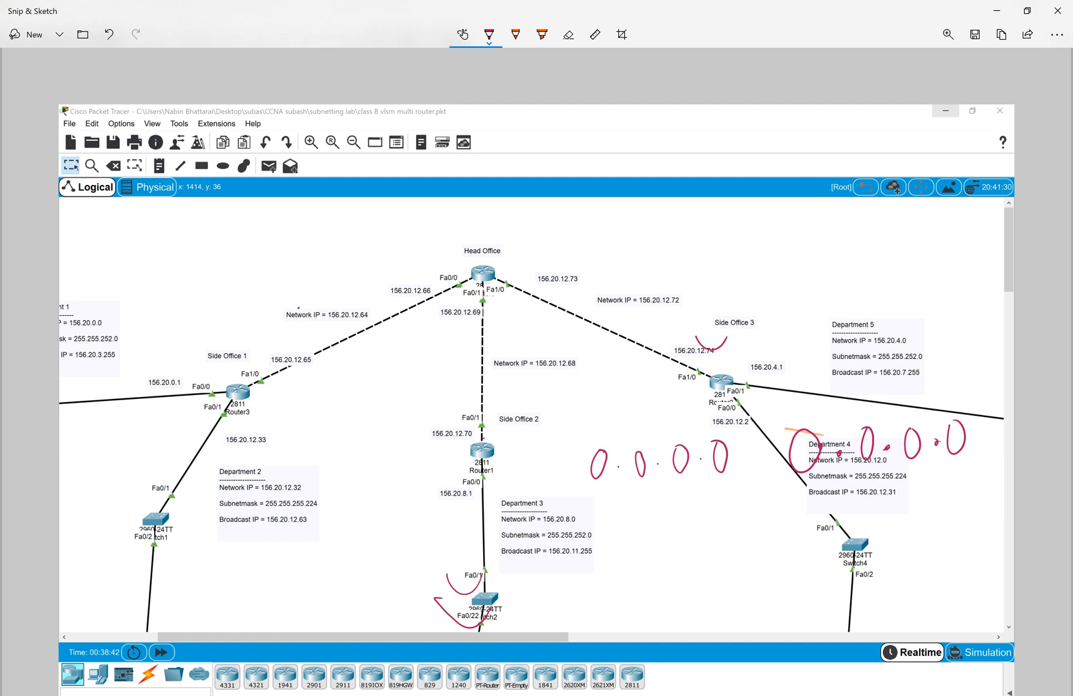
Circle Head Office's 156.20.12.69 address and handwrite 156.20.12.69, underlined, below the second 0.0.0.0.
{"action": "mouse_move", "coordinate": [500, 292]}
{"action": "left_mouse_down"}
{"action": "mouse_move", "coordinate": [431, 311]}
{"action": "mouse_move", "coordinate": [445, 335]}
{"action": "mouse_move", "coordinate": [517, 304]}
{"action": "mouse_move", "coordinate": [490, 292]}
{"action": "left_mouse_up"}
{"action": "mouse_move", "coordinate": [786, 519]}
{"action": "left_mouse_down"}
{"action": "mouse_move", "coordinate": [772, 540]}
{"action": "mouse_move", "coordinate": [844, 530]}
{"action": "mouse_move", "coordinate": [858, 506]}
{"action": "mouse_move", "coordinate": [915, 515]}
{"action": "left_mouse_up"}
{"action": "left_click", "coordinate": [879, 511]}
{"action": "left_click", "coordinate": [921, 504]}
{"action": "mouse_move", "coordinate": [939, 476]}
{"action": "left_mouse_down"}
{"action": "mouse_move", "coordinate": [936, 497]}
{"action": "mouse_move", "coordinate": [953, 496]}
{"action": "left_mouse_up"}
{"action": "left_click_drag", "start_coordinate": [736, 565], "coordinate": [945, 517]}
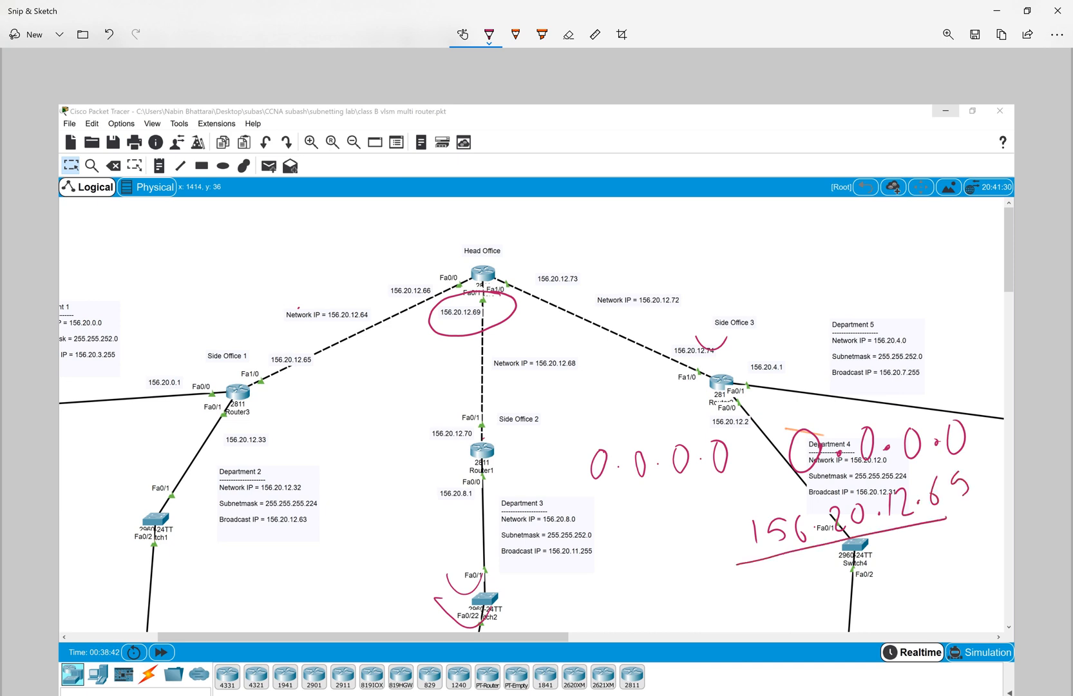
Sketch red arrows from Side Office 2 through Head Office to the other offices, undo them, and redraw only the arrow to Head Office.
{"action": "mouse_move", "coordinate": [481, 446]}
{"action": "left_mouse_down"}
{"action": "mouse_move", "coordinate": [482, 315]}
{"action": "mouse_move", "coordinate": [474, 322]}
{"action": "mouse_move", "coordinate": [497, 310]}
{"action": "left_mouse_up"}
{"action": "mouse_move", "coordinate": [497, 275]}
{"action": "left_mouse_down"}
{"action": "mouse_move", "coordinate": [567, 284]}
{"action": "mouse_move", "coordinate": [643, 320]}
{"action": "mouse_move", "coordinate": [620, 325]}
{"action": "left_mouse_up"}
{"action": "left_click_drag", "start_coordinate": [463, 268], "coordinate": [386, 312]}
{"action": "key", "text": "ctrl+z"}
{"action": "key", "text": "ctrl+z"}
{"action": "key", "text": "ctrl+z"}
{"action": "key", "text": "ctrl+z"}
{"action": "mouse_move", "coordinate": [484, 430]}
{"action": "left_mouse_down"}
{"action": "mouse_move", "coordinate": [487, 324]}
{"action": "mouse_move", "coordinate": [496, 321]}
{"action": "left_mouse_up"}
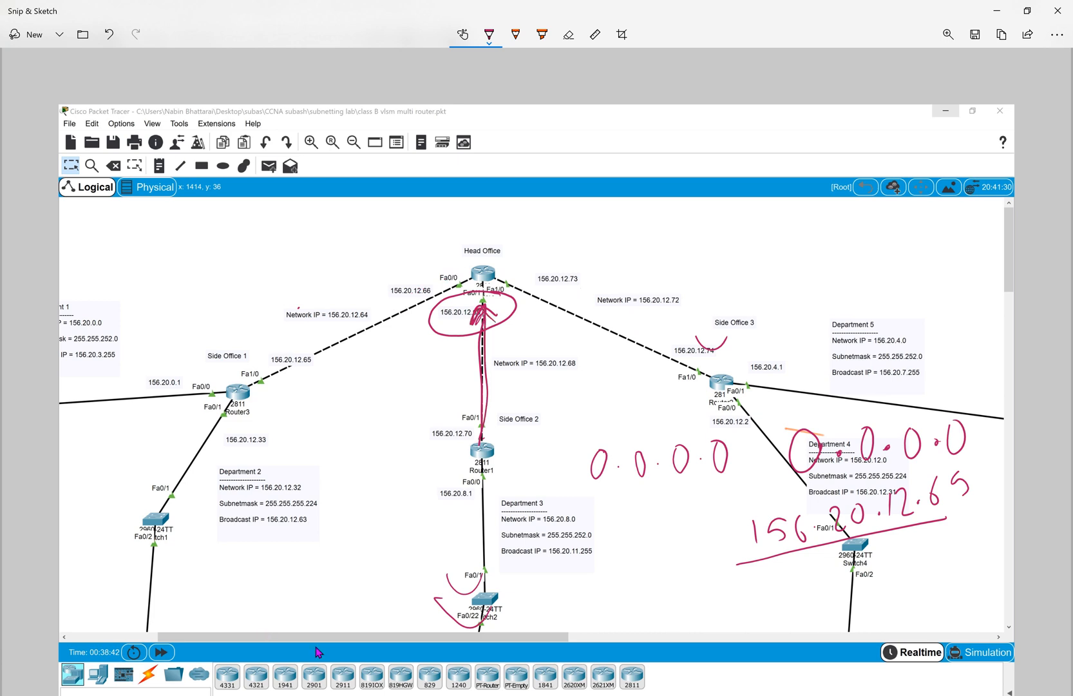
Close the open Router2, Router1 and Router0 windows and switch to the Packet Tracer topology.
{"action": "left_click", "coordinate": [330, 695]}
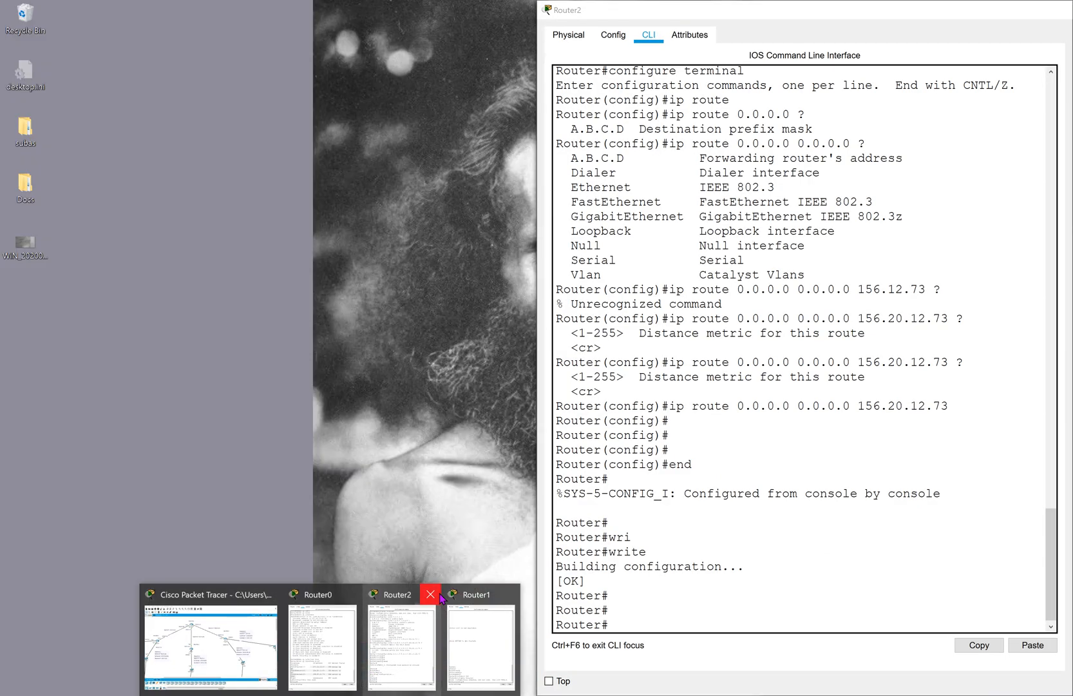
{"action": "left_click", "coordinate": [438, 594]}
{"action": "left_click", "coordinate": [462, 594]}
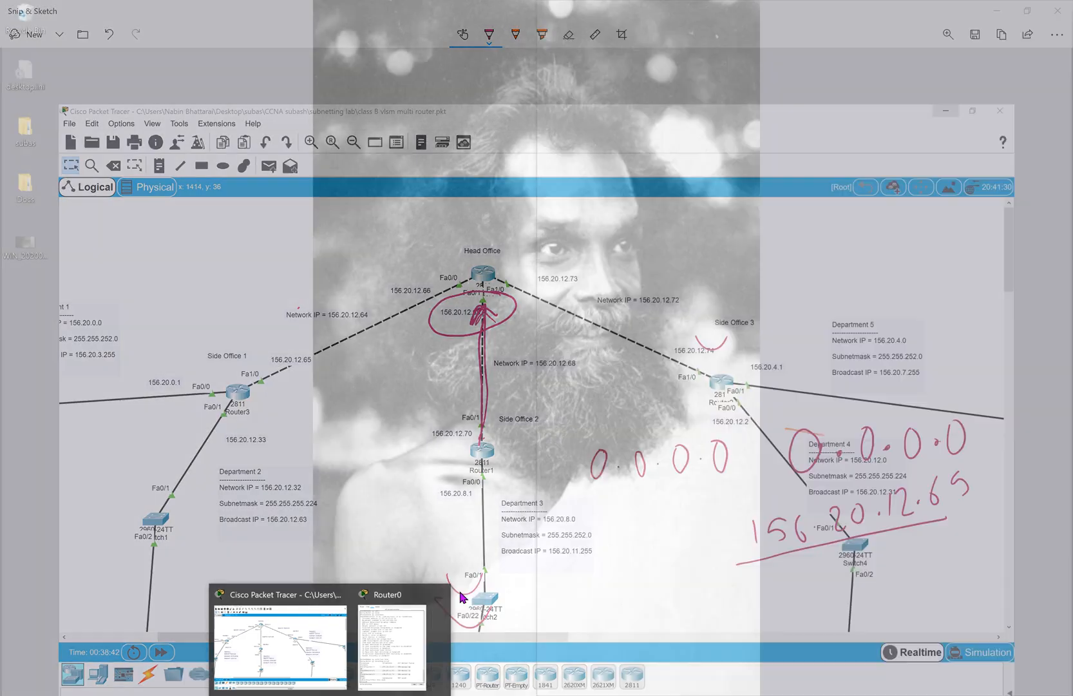
{"action": "left_click", "coordinate": [430, 594]}
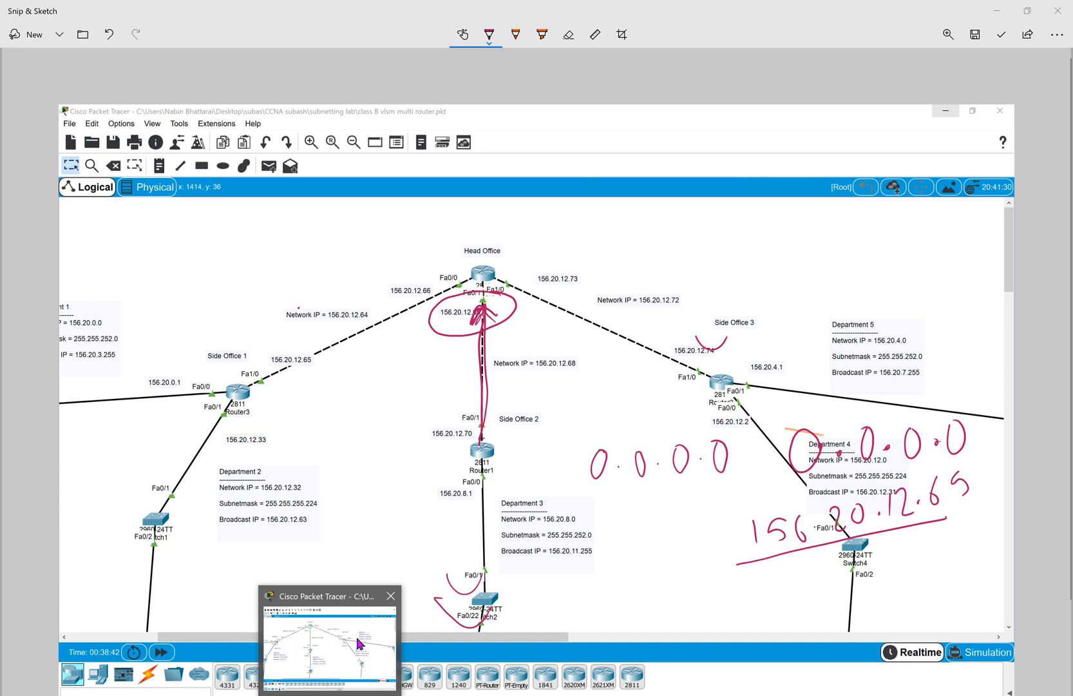
{"action": "left_click", "coordinate": [332, 638]}
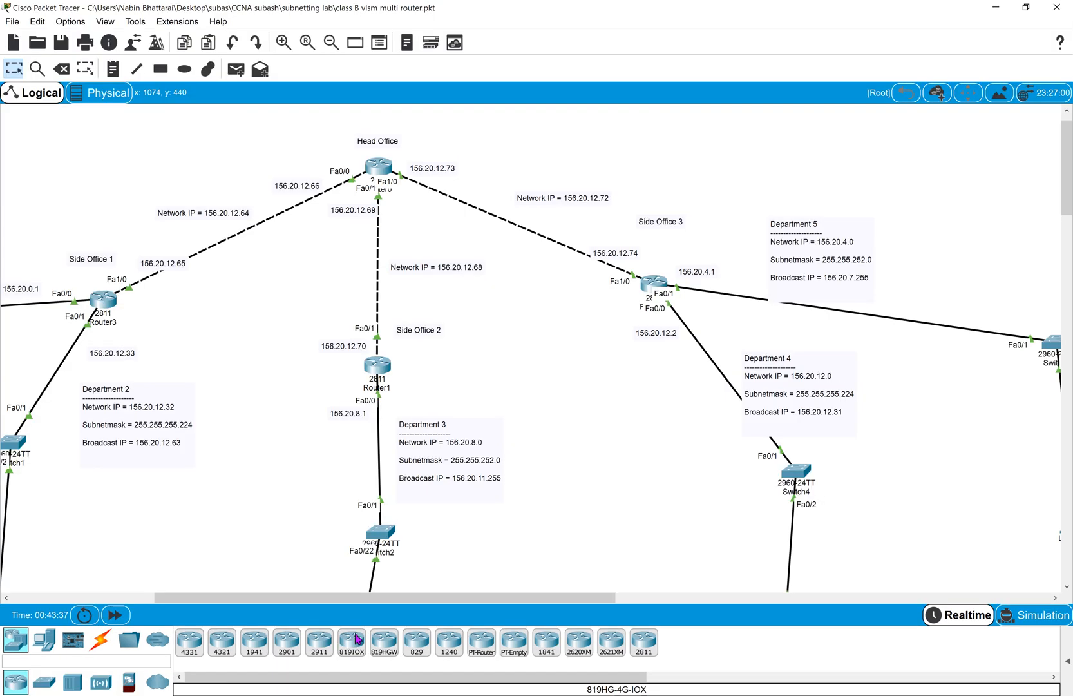
Open the command line of the Side Office 2 router and dock its window beside the topology.
{"action": "left_click", "coordinate": [381, 369]}
{"action": "key", "text": "super+Right"}
{"action": "left_click", "coordinate": [709, 500]}
{"action": "key", "text": "Return"}
{"action": "key", "text": "Return"}
{"action": "key", "text": "Return"}
Add a default route on the Side Office 2 router with ip route 0.0.0.0 0.0.0.0 150.20.12.69, checking the remaining options first.
{"action": "type", "text": "ip route"}
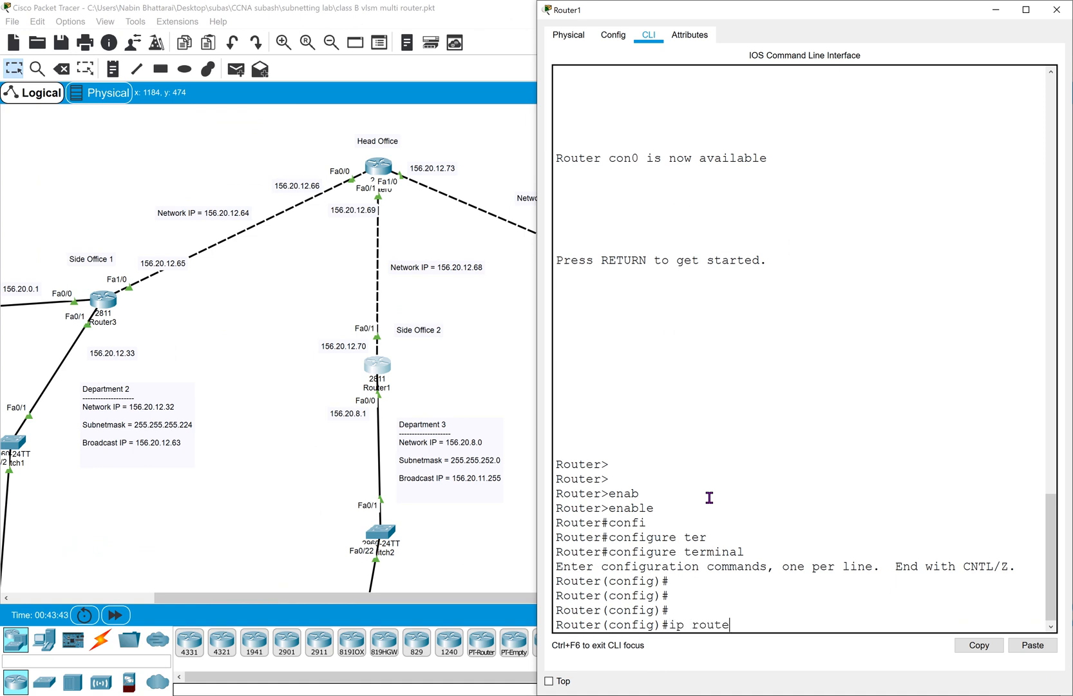
{"action": "left_click_drag", "start_coordinate": [738, 625], "coordinate": [575, 610]}
{"action": "left_click", "coordinate": [761, 628]}
{"action": "type", "text": "0.0.0.0 0.0.0.0 150.20."}
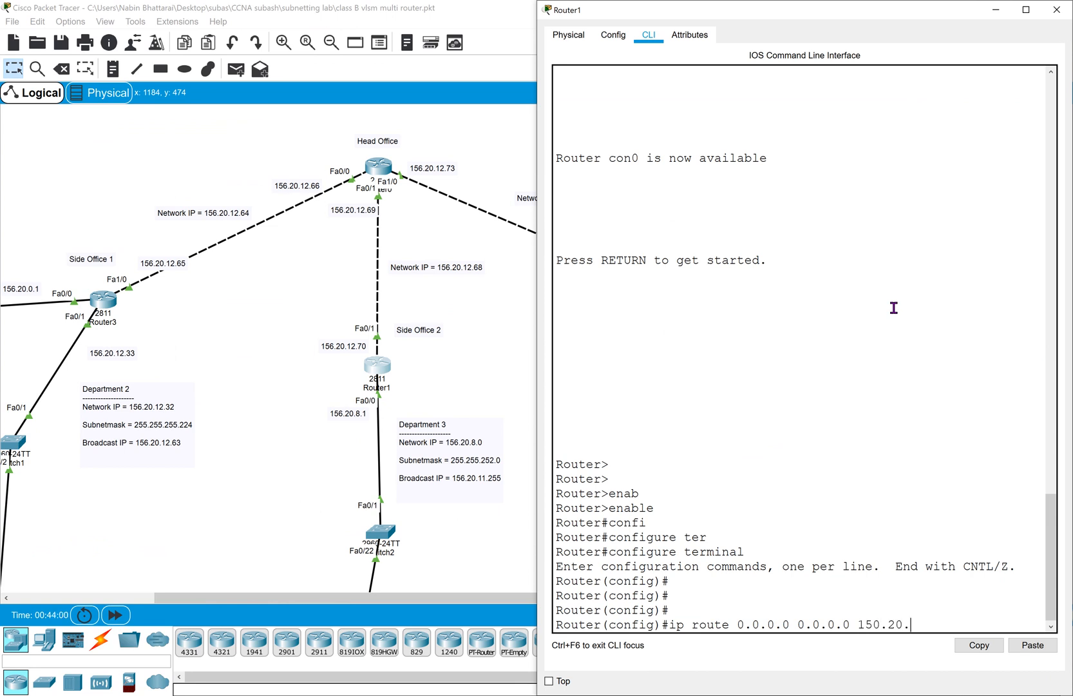
{"action": "type", "text": "12.69 ?"}
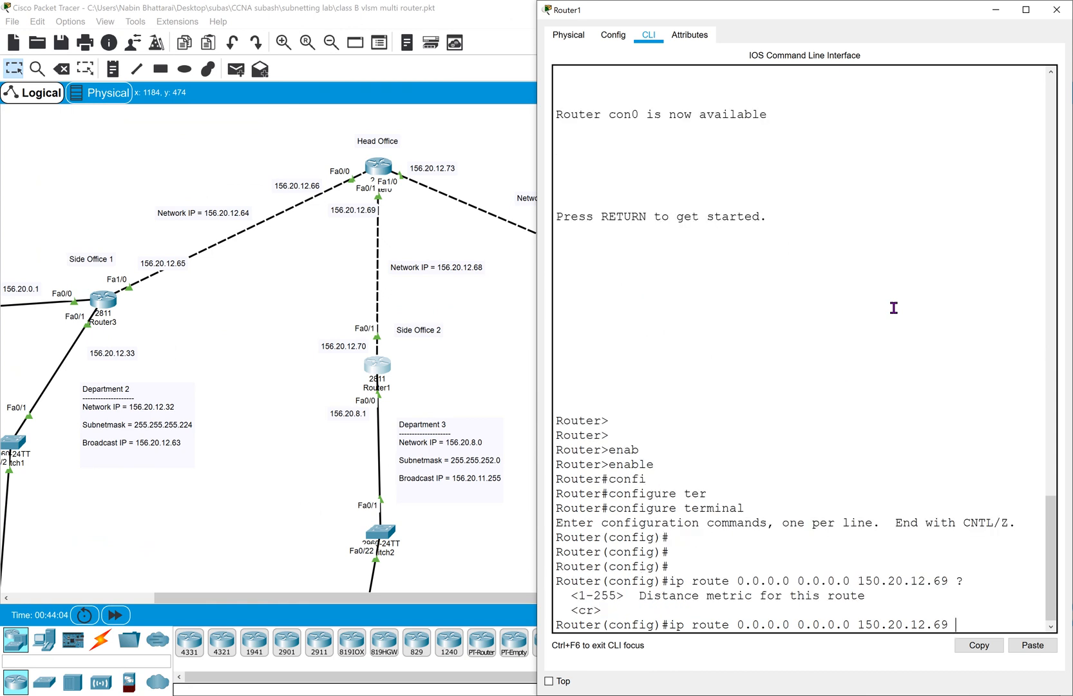
{"action": "left_click_drag", "start_coordinate": [602, 610], "coordinate": [554, 610]}
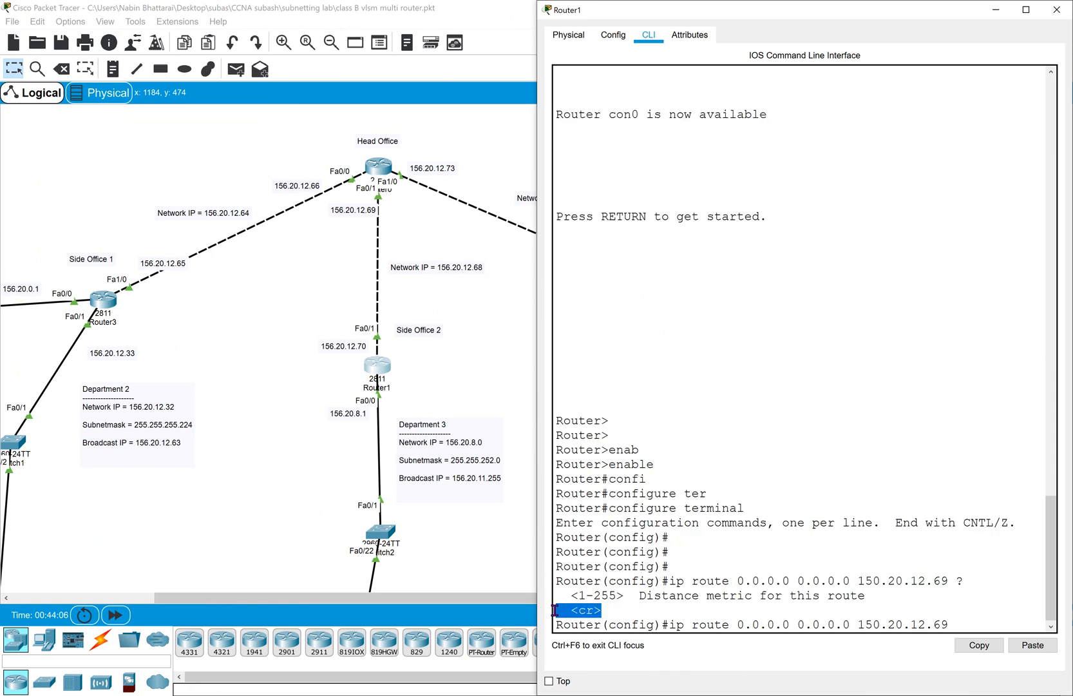
{"action": "key", "text": "Return"}
Leave global configuration mode on the Side Office 2 router with end.
{"action": "key", "text": "Return"}
{"action": "key", "text": "Return"}
{"action": "key", "text": "Return"}
{"action": "key", "text": "Return"}
{"action": "type", "text": "end"}
{"action": "key", "text": "Return"}
{"action": "key", "text": "Return"}
{"action": "key", "text": "Return"}
{"action": "key", "text": "Return"}
Save the Side Office 2 router's configuration with write and close its window.
{"action": "type", "text": "wrio"}
{"action": "key", "text": "Tab"}
{"action": "key", "text": "Tab"}
{"action": "key", "text": "Return"}
{"action": "key", "text": "Return"}
{"action": "key", "text": "Return"}
{"action": "key", "text": "Return"}
{"action": "key", "text": "Return"}
{"action": "key", "text": "Return"}
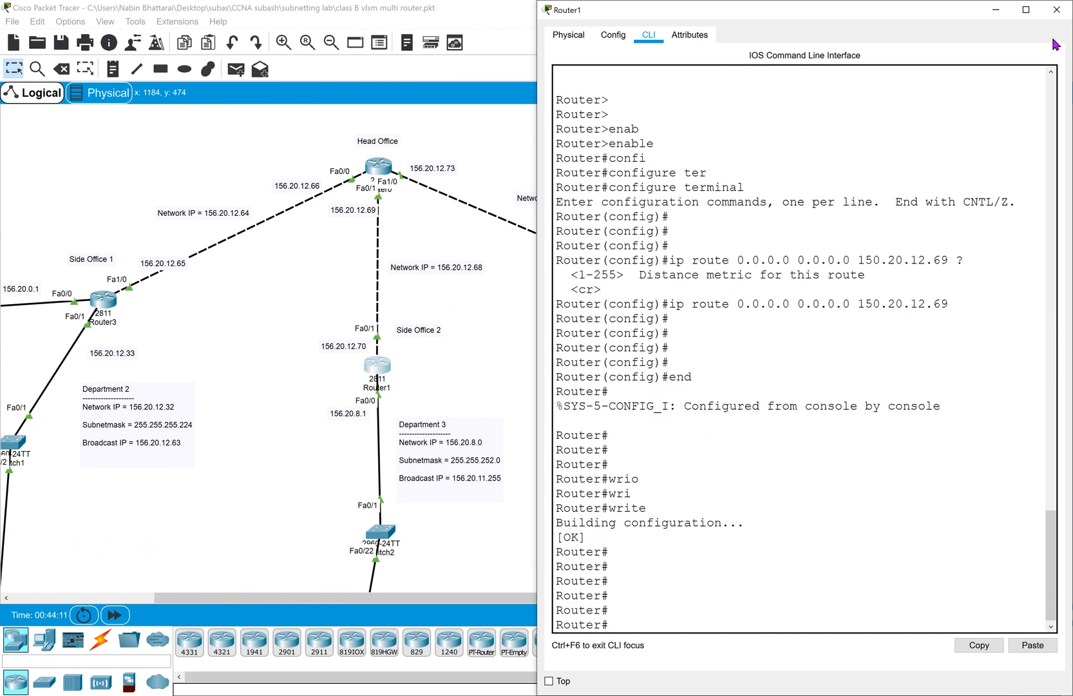
{"action": "left_click", "coordinate": [1057, 9]}
Switch to the annotated Snip & Sketch screenshot and undo the arrow and circle drawn at Head Office.
{"action": "scroll", "coordinate": [262, 297], "scroll_direction": "left", "scroll_amount": 4}
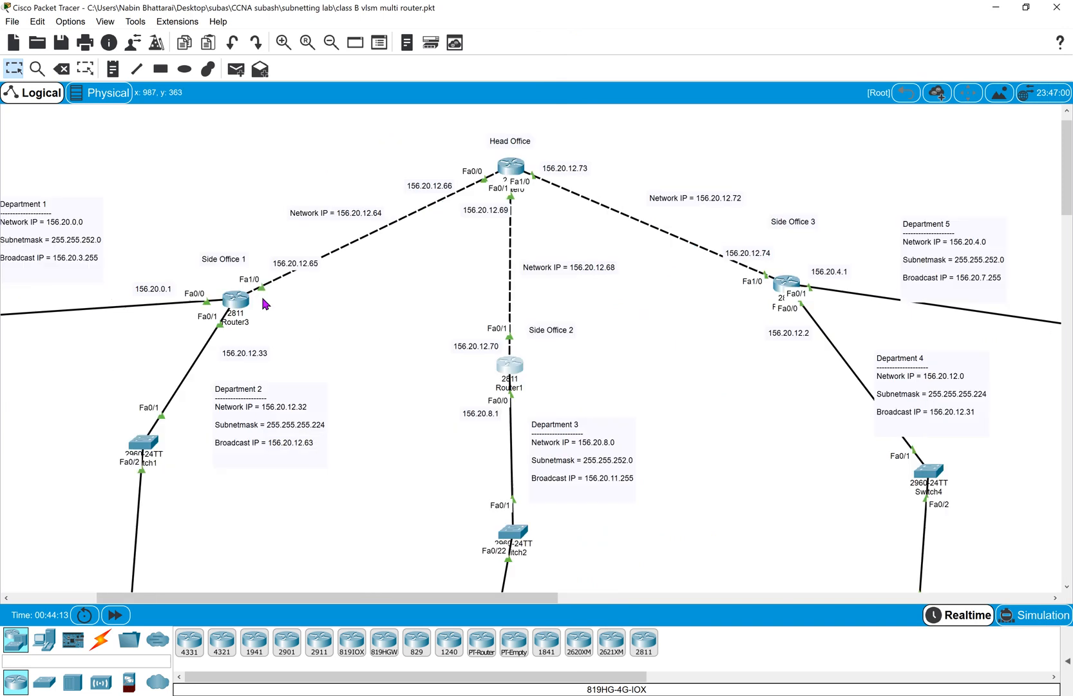
{"action": "left_click_drag", "start_coordinate": [227, 225], "coordinate": [302, 354]}
{"action": "left_click", "coordinate": [395, 350]}
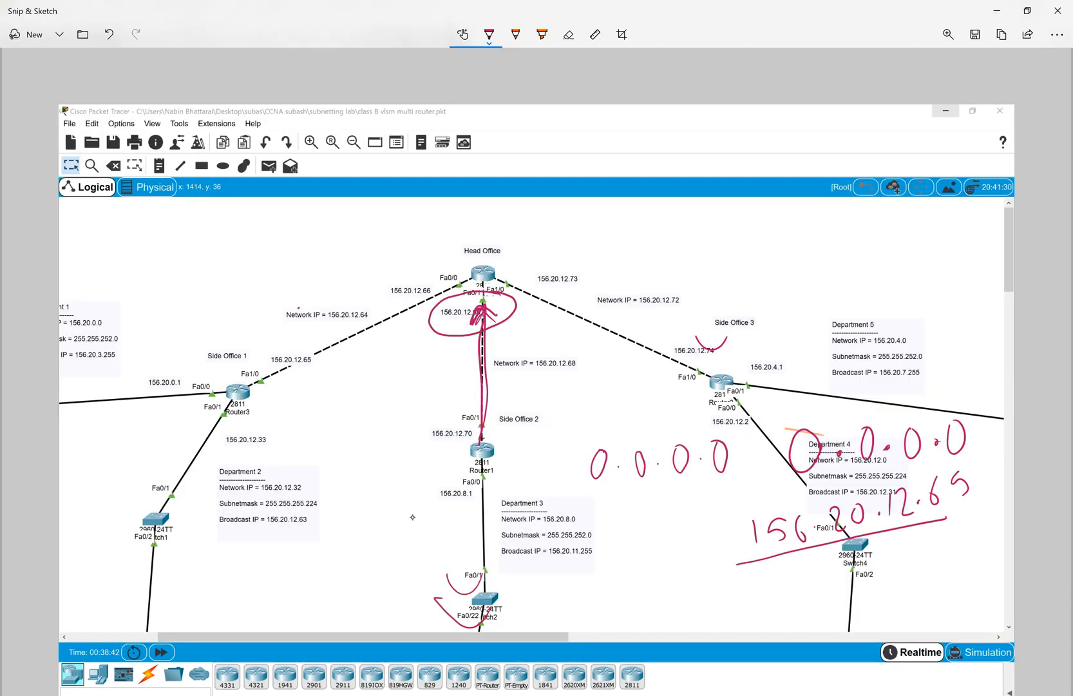
{"action": "key", "text": "ctrl+z"}
{"action": "key", "text": "ctrl+z"}
{"action": "key", "text": "ctrl+z"}
Circle Side Office 1, sketch strokes towards Head Office and the other side offices, and undo these strokes.
{"action": "mouse_move", "coordinate": [281, 329]}
{"action": "left_mouse_down"}
{"action": "mouse_move", "coordinate": [245, 330]}
{"action": "mouse_move", "coordinate": [270, 436]}
{"action": "mouse_move", "coordinate": [264, 321]}
{"action": "left_mouse_up"}
{"action": "mouse_move", "coordinate": [312, 352]}
{"action": "left_mouse_down"}
{"action": "mouse_move", "coordinate": [389, 311]}
{"action": "mouse_move", "coordinate": [425, 273]}
{"action": "mouse_move", "coordinate": [464, 303]}
{"action": "left_mouse_up"}
{"action": "key", "text": "ctrl+z"}
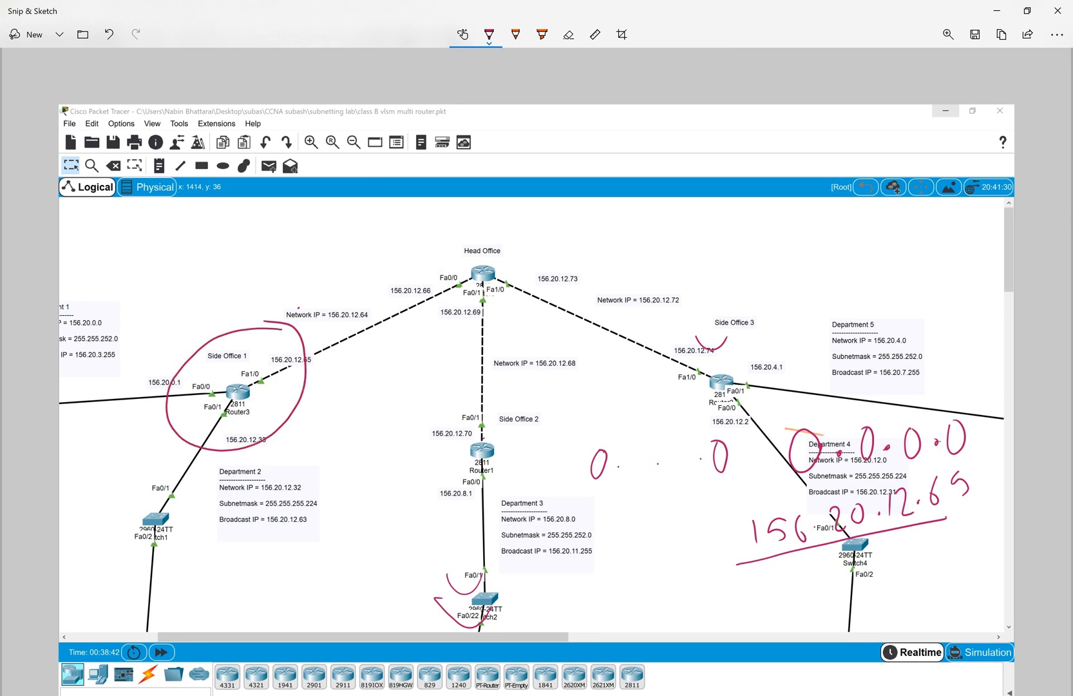
{"action": "mouse_move", "coordinate": [297, 363]}
{"action": "left_mouse_down"}
{"action": "mouse_move", "coordinate": [456, 274]}
{"action": "mouse_move", "coordinate": [480, 443]}
{"action": "left_mouse_up"}
{"action": "left_click_drag", "start_coordinate": [509, 283], "coordinate": [709, 340]}
{"action": "key", "text": "ctrl+z"}
{"action": "key", "text": "ctrl+z"}
Trace the path from Side Office 1 through Head Office to Side Offices 2 and 3, and undo these strokes and the circle.
{"action": "left_click_drag", "start_coordinate": [260, 382], "coordinate": [472, 276]}
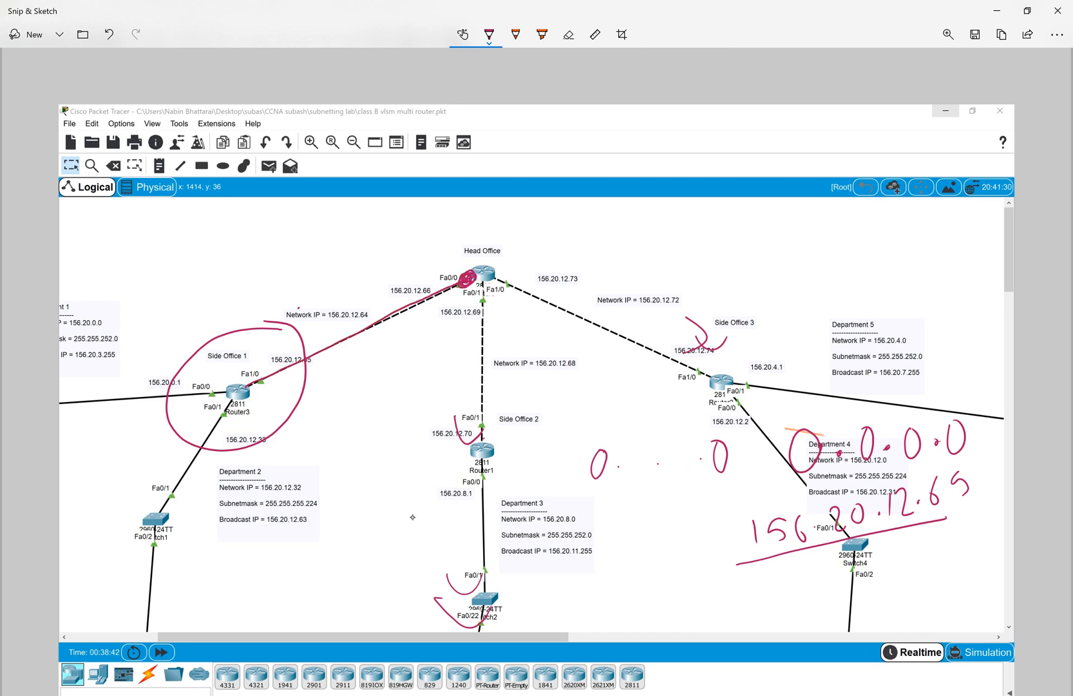
{"action": "mouse_move", "coordinate": [487, 270]}
{"action": "left_mouse_down"}
{"action": "mouse_move", "coordinate": [482, 445]}
{"action": "mouse_move", "coordinate": [602, 307]}
{"action": "left_mouse_up"}
{"action": "key", "text": "ctrl+z"}
{"action": "key", "text": "ctrl+z"}
{"action": "key", "text": "ctrl+z"}
{"action": "key", "text": "ctrl+z"}
{"action": "key", "text": "ctrl+z"}
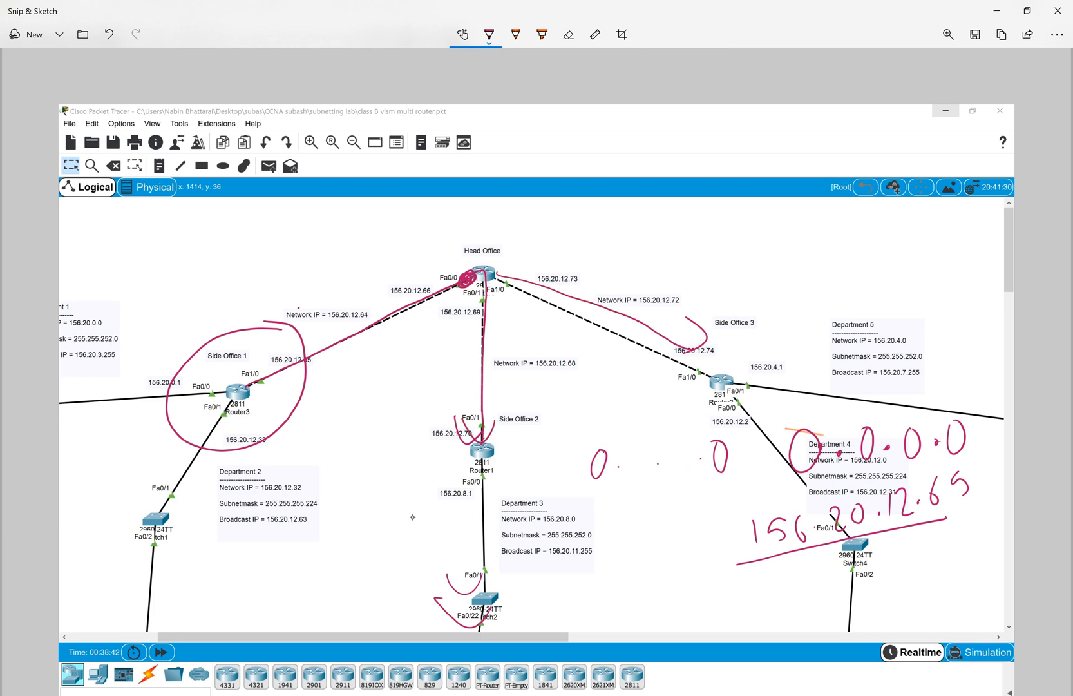
{"action": "key", "text": "ctrl+z"}
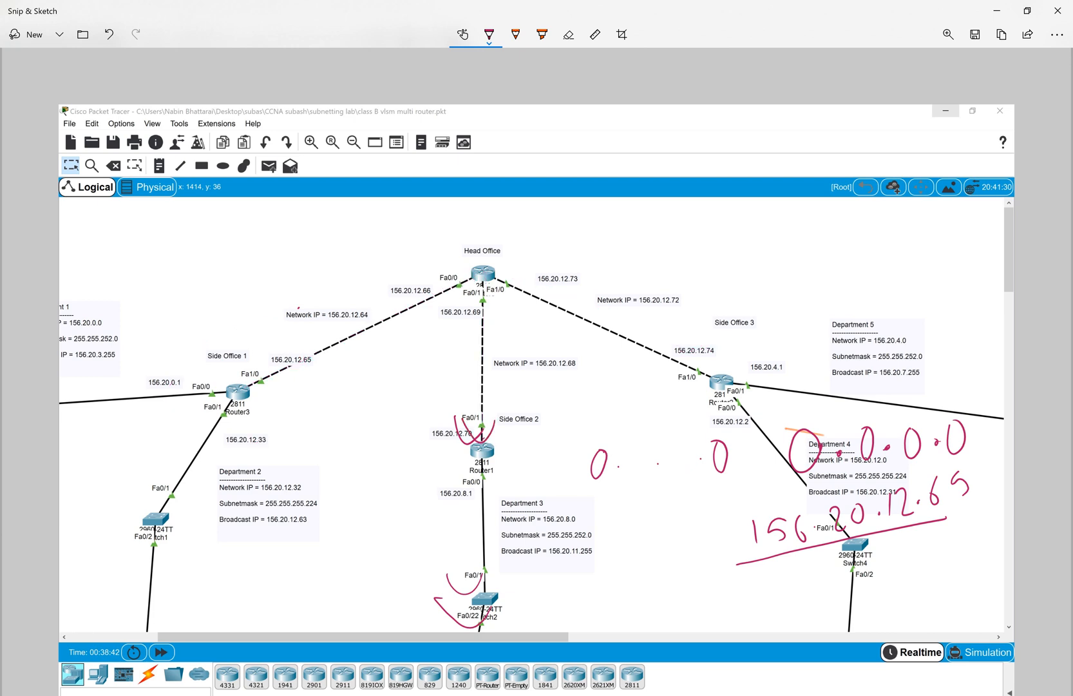
Handwrite 0.0.0.0 in red twice above the Head Office router and underline the first one.
{"action": "left_click_drag", "start_coordinate": [227, 227], "coordinate": [233, 223]}
{"action": "mouse_move", "coordinate": [293, 246]}
{"action": "left_mouse_down"}
{"action": "mouse_move", "coordinate": [281, 223]}
{"action": "mouse_move", "coordinate": [355, 228]}
{"action": "mouse_move", "coordinate": [339, 207]}
{"action": "mouse_move", "coordinate": [394, 230]}
{"action": "mouse_move", "coordinate": [394, 205]}
{"action": "left_mouse_up"}
{"action": "left_click", "coordinate": [317, 233]}
{"action": "left_click", "coordinate": [365, 225]}
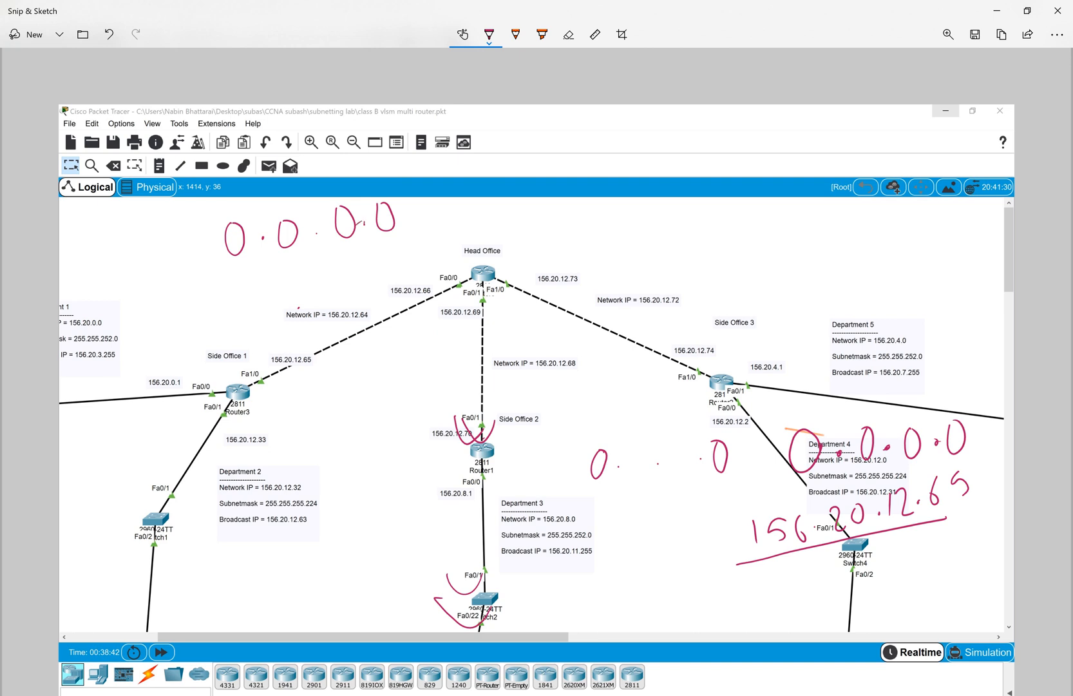
{"action": "left_click_drag", "start_coordinate": [213, 278], "coordinate": [387, 236]}
{"action": "mouse_move", "coordinate": [471, 205]}
{"action": "left_mouse_down"}
{"action": "mouse_move", "coordinate": [475, 227]}
{"action": "mouse_move", "coordinate": [471, 206]}
{"action": "mouse_move", "coordinate": [519, 224]}
{"action": "mouse_move", "coordinate": [514, 206]}
{"action": "mouse_move", "coordinate": [554, 227]}
{"action": "mouse_move", "coordinate": [549, 205]}
{"action": "mouse_move", "coordinate": [603, 200]}
{"action": "left_mouse_up"}
{"action": "left_click", "coordinate": [491, 217]}
{"action": "left_click", "coordinate": [533, 219]}
{"action": "left_click", "coordinate": [574, 220]}
Circle Head Office together with its 156.20.12.66 address and draw a red line to it from the Side Office 1 router.
{"action": "mouse_move", "coordinate": [385, 297]}
{"action": "left_mouse_down"}
{"action": "mouse_move", "coordinate": [469, 296]}
{"action": "mouse_move", "coordinate": [507, 267]}
{"action": "mouse_move", "coordinate": [407, 256]}
{"action": "left_mouse_up"}
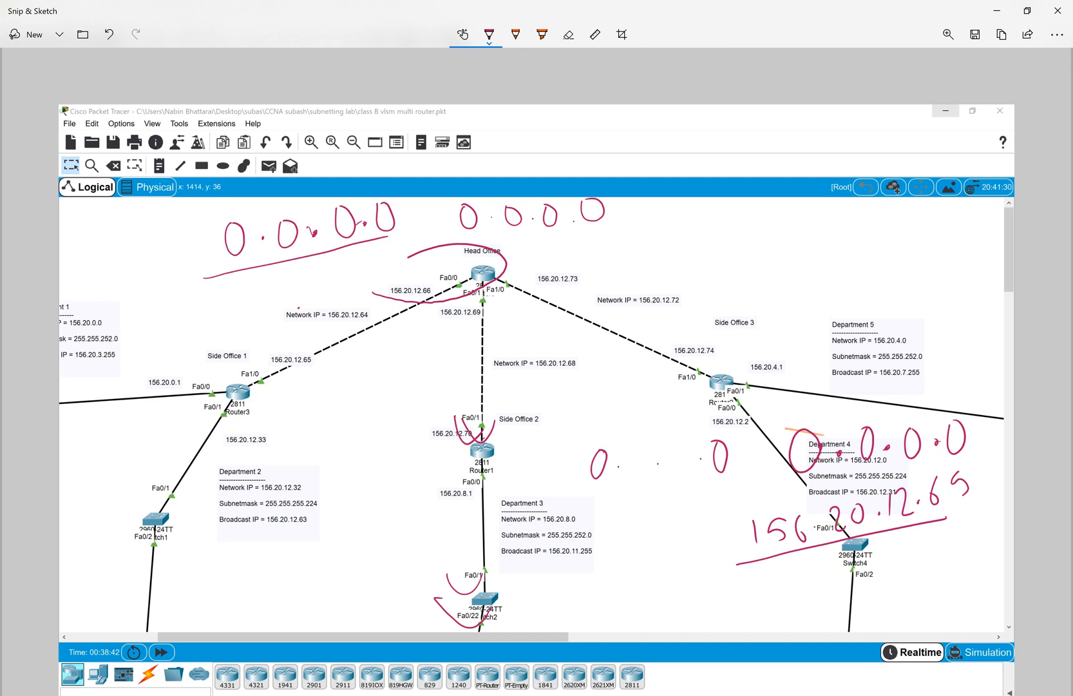
{"action": "key", "text": "ctrl+z"}
{"action": "mouse_move", "coordinate": [244, 388]}
{"action": "left_mouse_down"}
{"action": "mouse_move", "coordinate": [428, 296]}
{"action": "mouse_move", "coordinate": [479, 286]}
{"action": "mouse_move", "coordinate": [483, 240]}
{"action": "mouse_move", "coordinate": [388, 265]}
{"action": "mouse_move", "coordinate": [390, 297]}
{"action": "mouse_move", "coordinate": [436, 293]}
{"action": "left_mouse_up"}
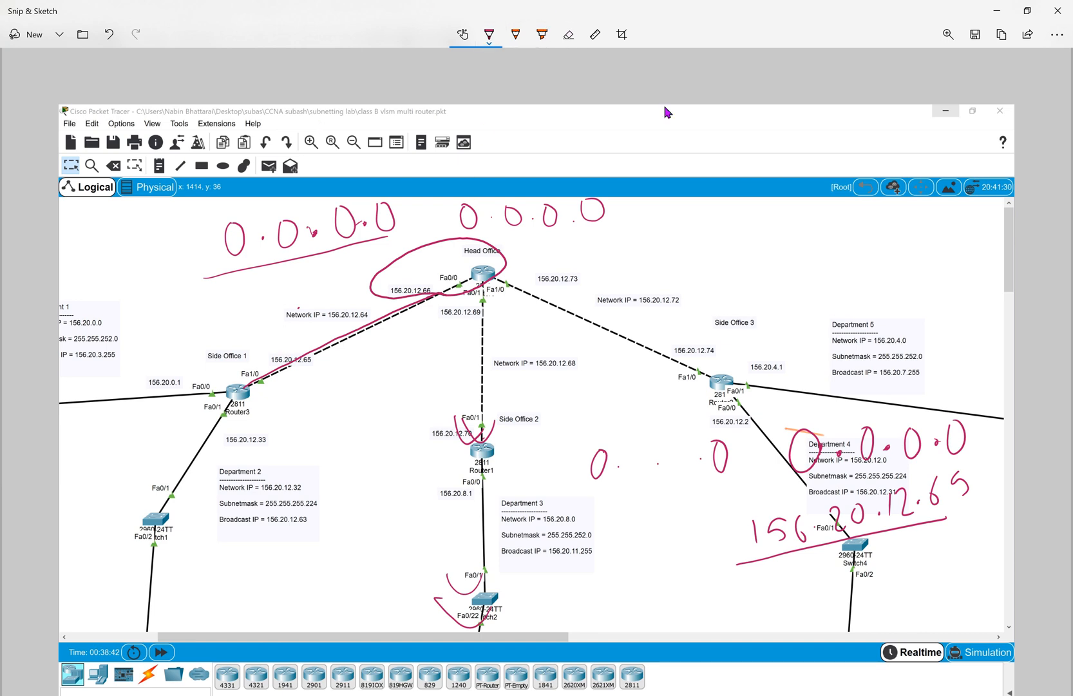
{"action": "left_click", "coordinate": [948, 34]}
{"action": "left_click", "coordinate": [948, 35]}
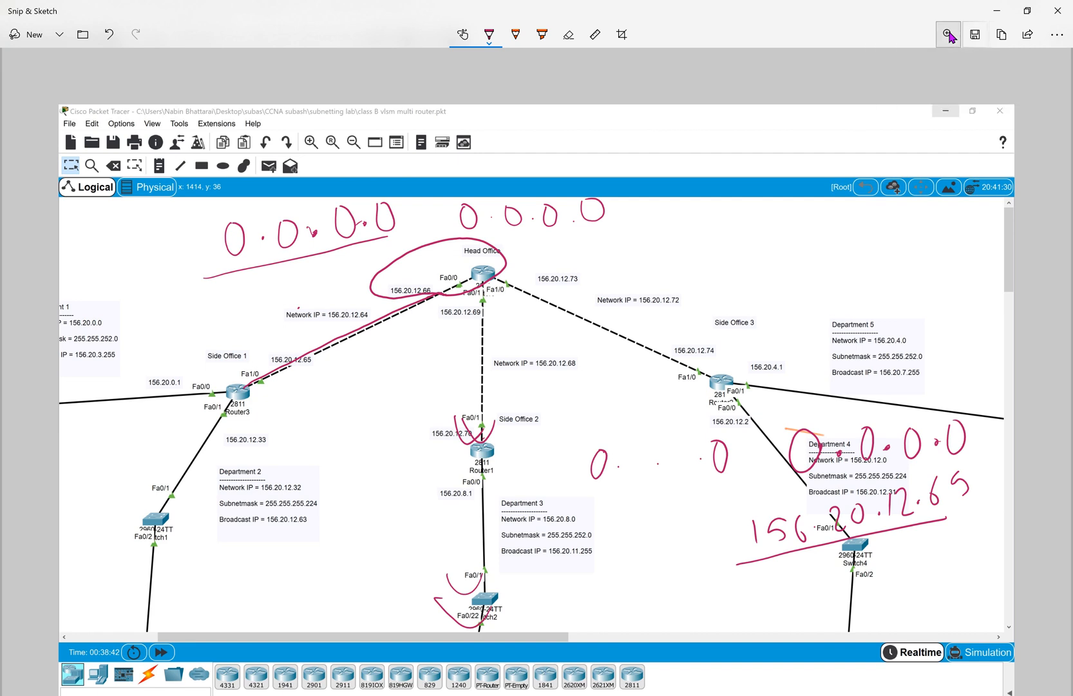
{"action": "left_click", "coordinate": [949, 32]}
{"action": "left_click_drag", "start_coordinate": [912, 72], "coordinate": [934, 71]}
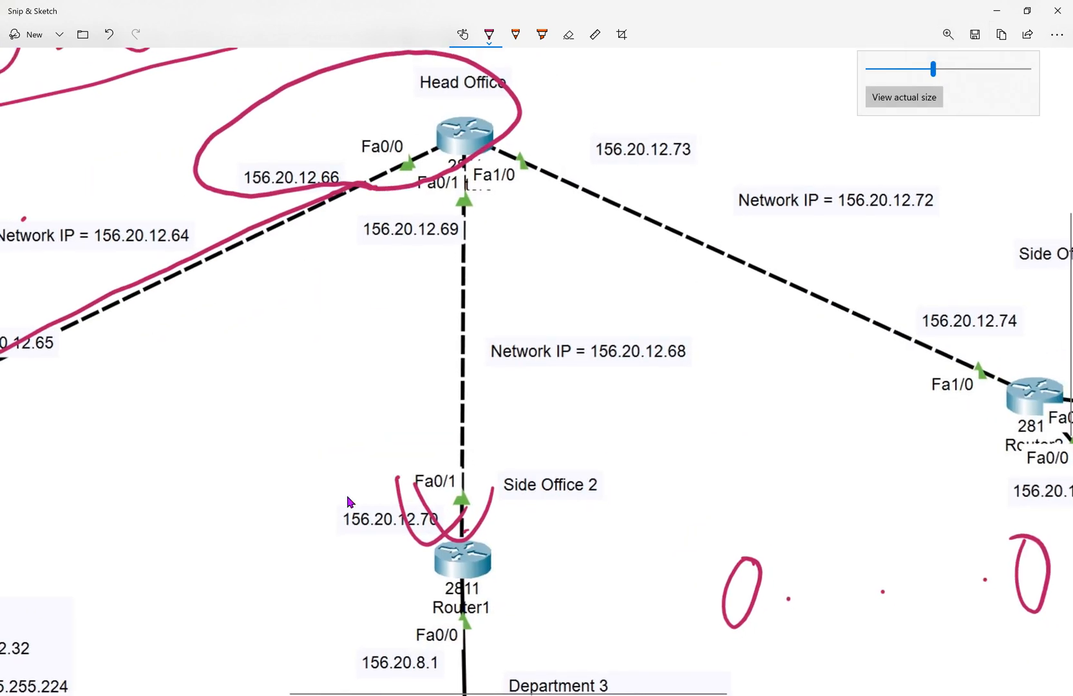
Switch to Packet Tracer and start a command line session on the Side Office 1 router.
{"action": "key", "text": "alt+Tab"}
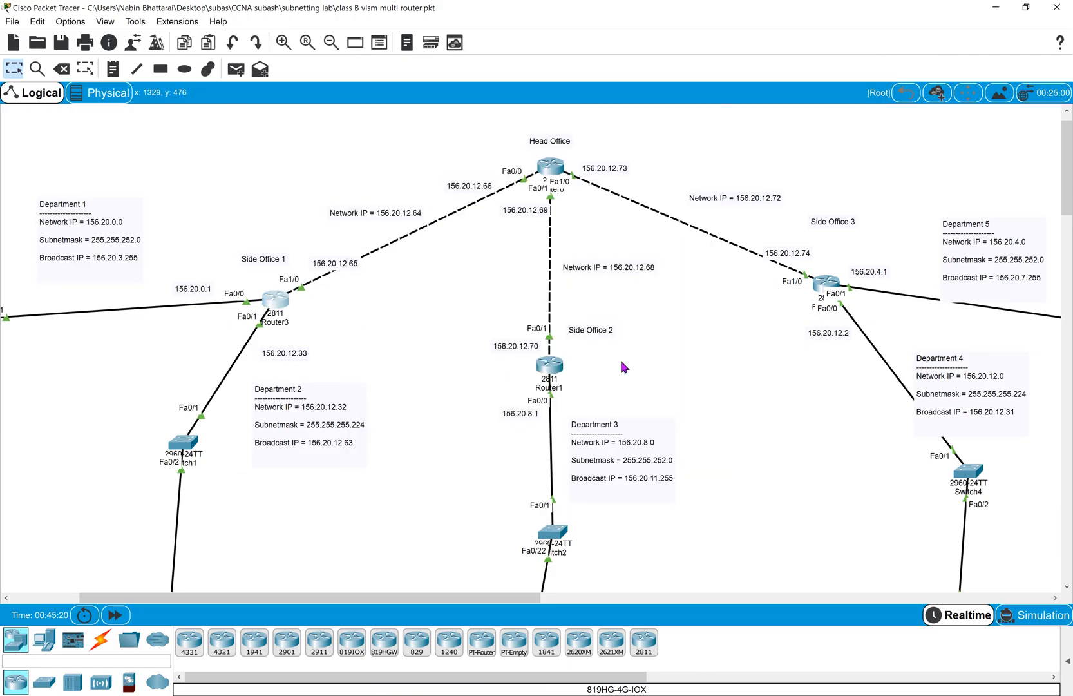
{"action": "left_click", "coordinate": [281, 306]}
{"action": "key", "text": "Return"}
{"action": "key", "text": "Return"}
{"action": "key", "text": "Return"}
{"action": "key", "text": "Return"}
{"action": "key", "text": "Return"}
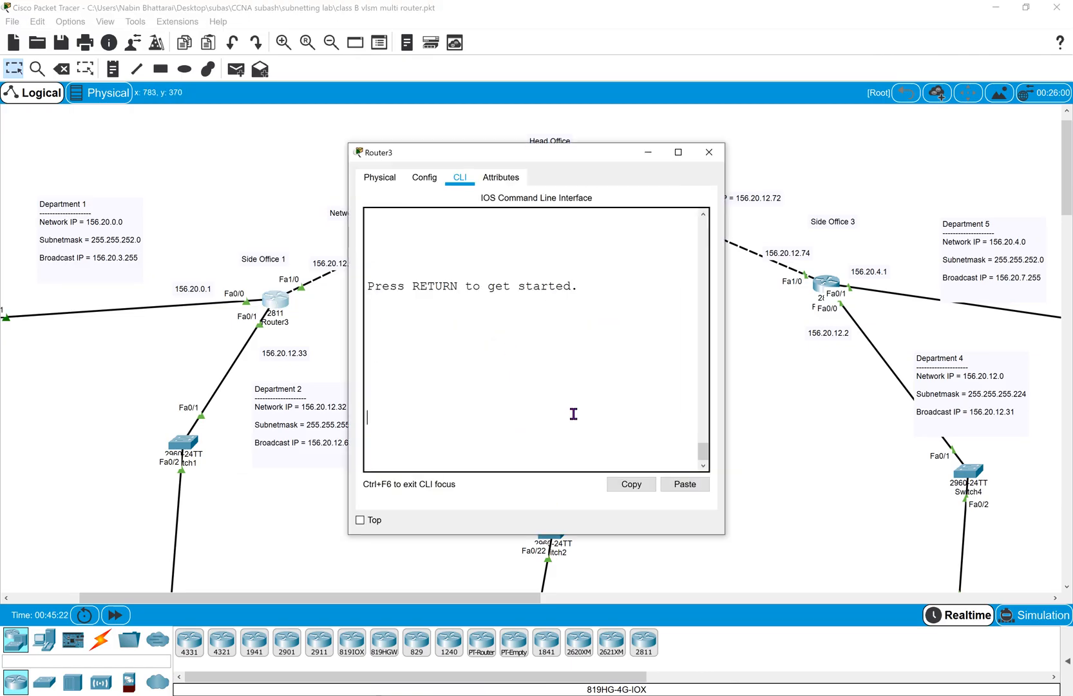
Enter privileged mode with enable and global configuration mode with configure terminal on the Side Office 1 router.
{"action": "type", "text": "enab"}
{"action": "key", "text": "Tab"}
{"action": "key", "text": "Return"}
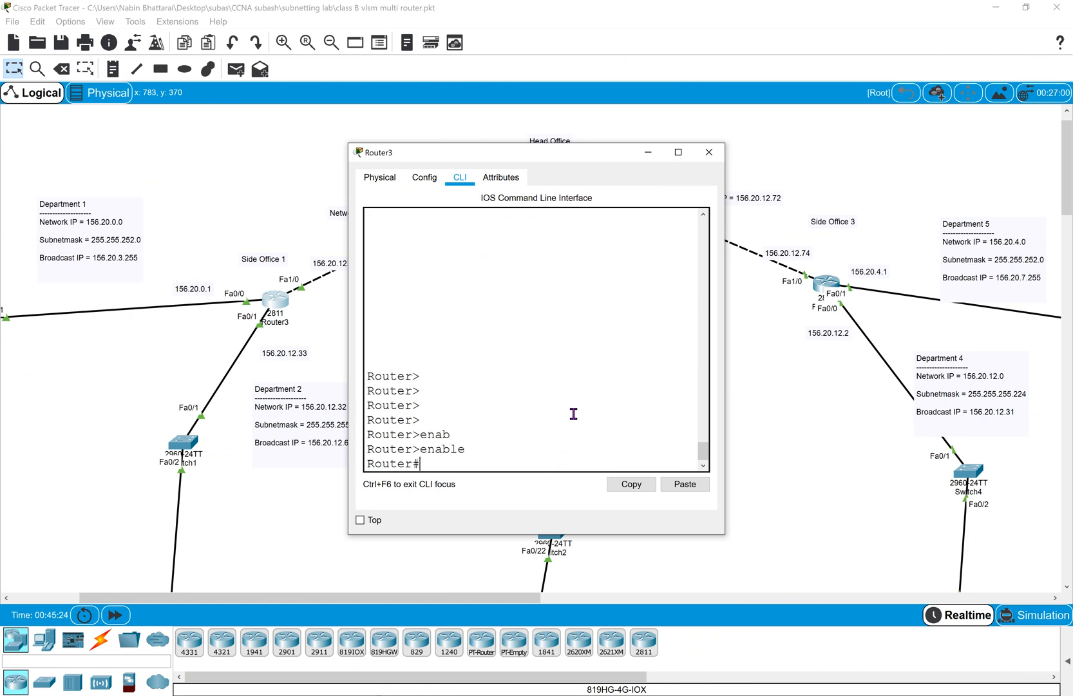
{"action": "type", "text": "configure"}
{"action": "key", "text": "Tab"}
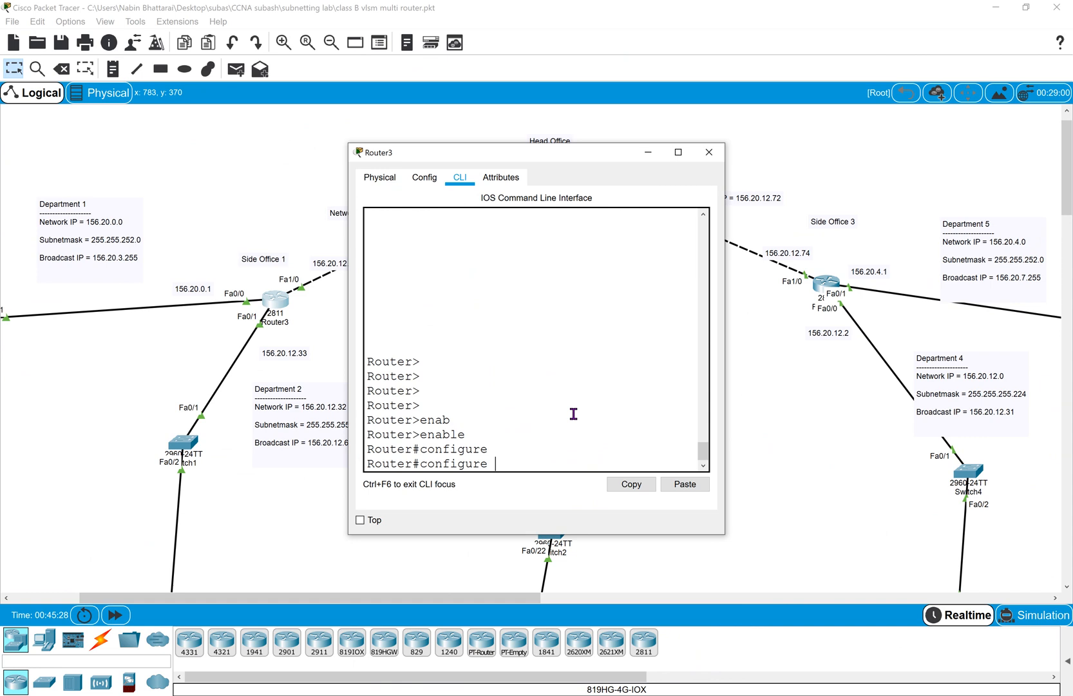
{"action": "type", "text": "ter"}
{"action": "key", "text": "Tab"}
{"action": "key", "text": "Return"}
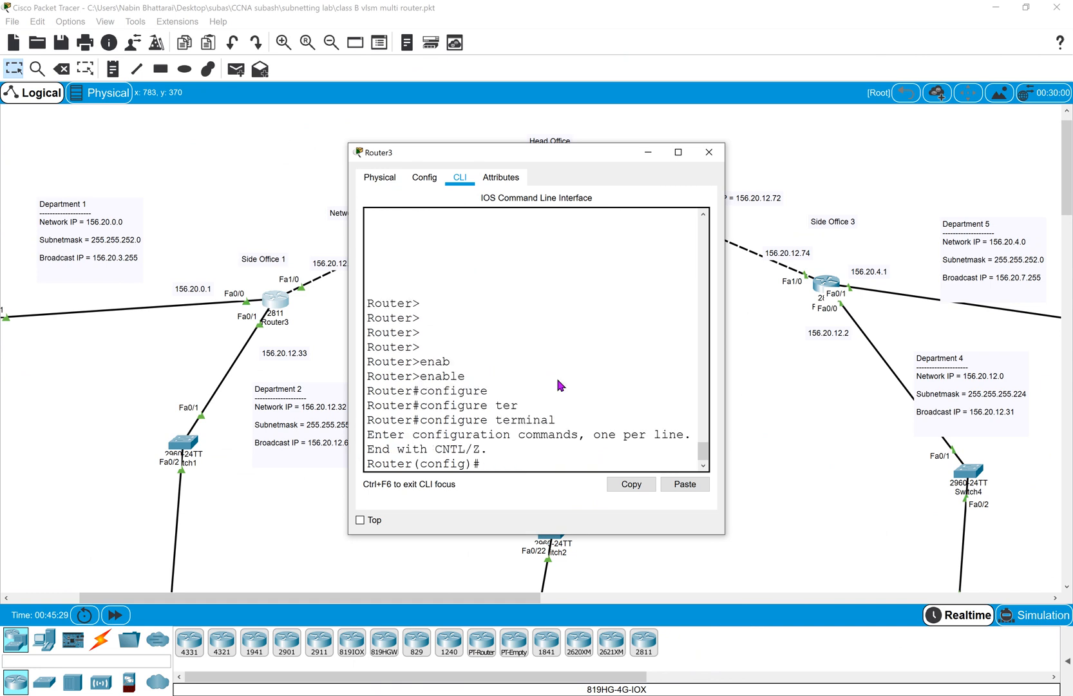
Dock the Router3 window beside the topology.
{"action": "left_click_drag", "start_coordinate": [530, 143], "coordinate": [762, 178]}
{"action": "left_click_drag", "start_coordinate": [618, 184], "coordinate": [1071, 230]}
{"action": "left_click", "coordinate": [654, 201]}
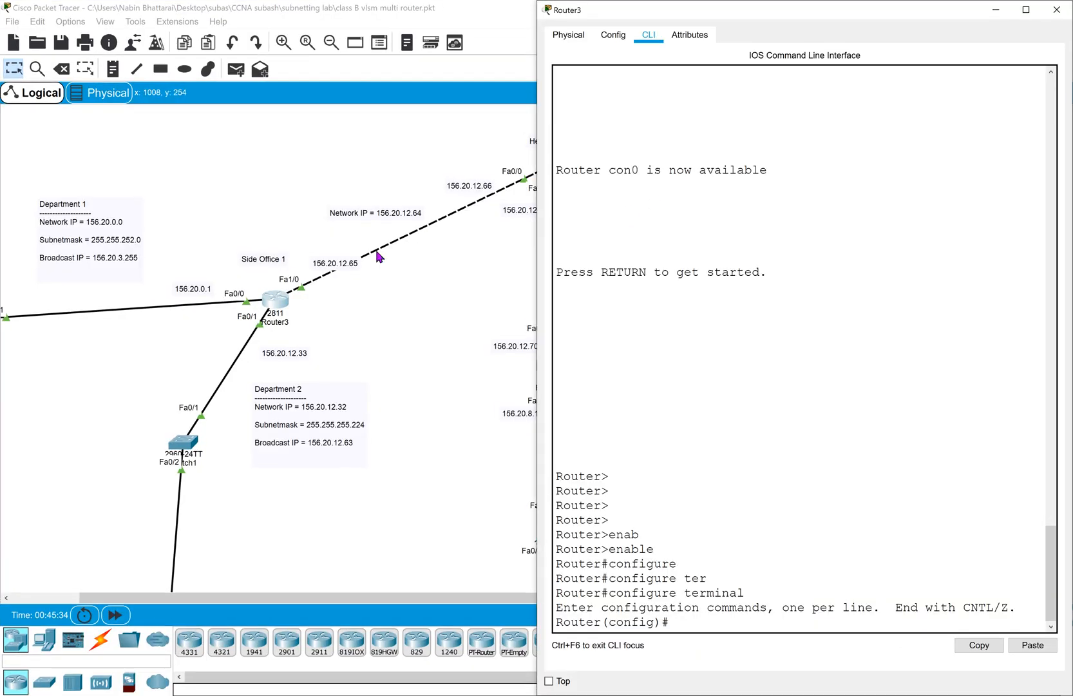
Enter ip route 0.0.0.0 0.0.0.0 on the Side Office 1 router and list the options for the next hop.
{"action": "type", "text": "ip ro"}
{"action": "type", "text": "ut"}
{"action": "key", "text": "Tab"}
{"action": "type", "text": "e 0.0.0.0 0.0.0"}
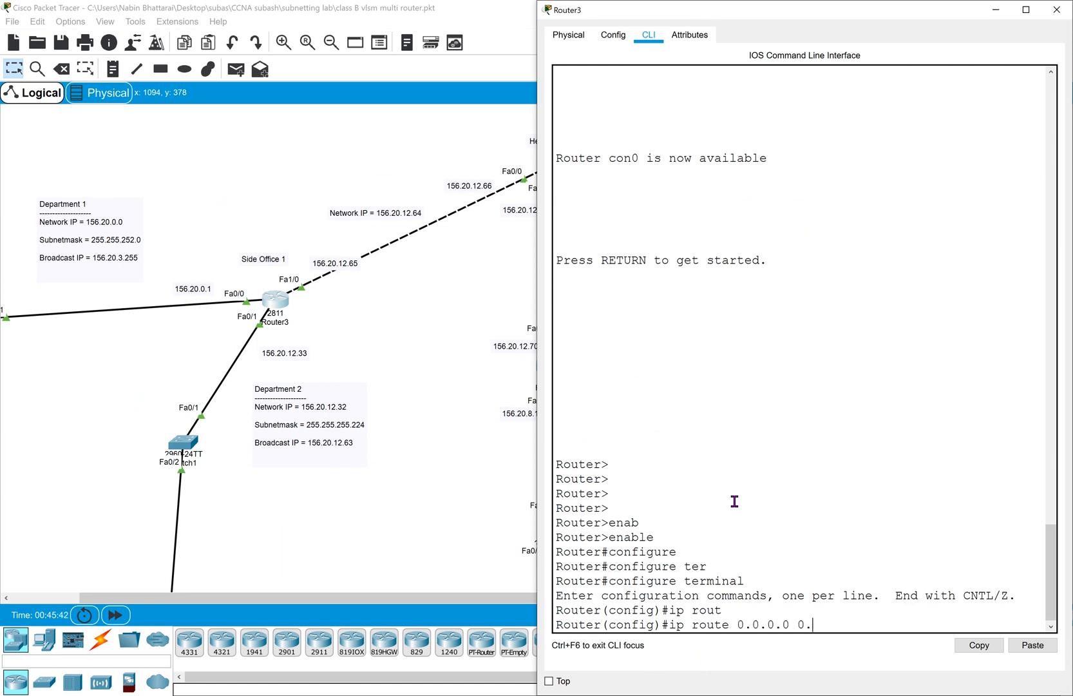
{"action": "type", "text": ".0 ?"}
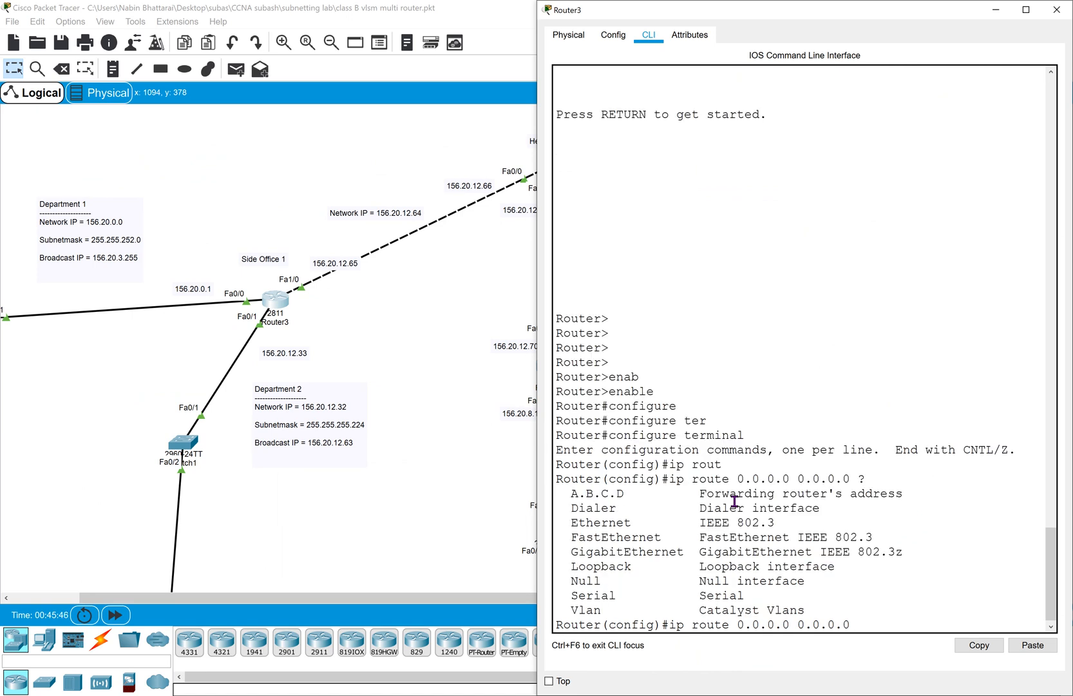
Complete the Side Office 1 default route with next hop 156.20.12.66, checking the remaining options before applying it.
{"action": "scroll", "coordinate": [476, 259], "scroll_direction": "right", "scroll_amount": 3}
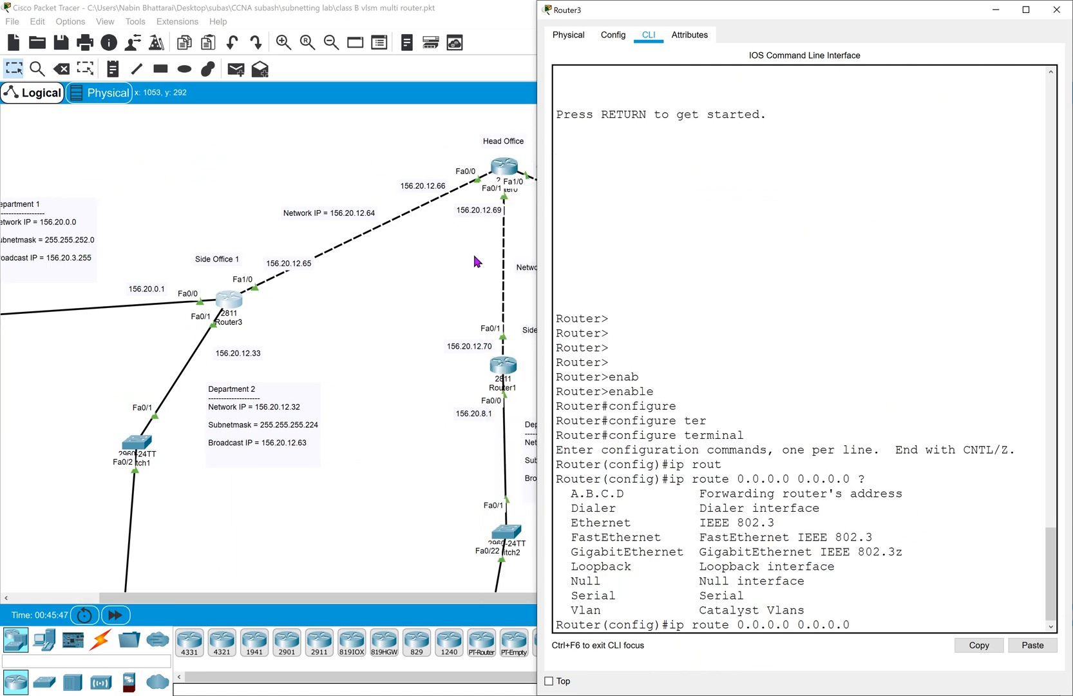
{"action": "type", "text": "1"}
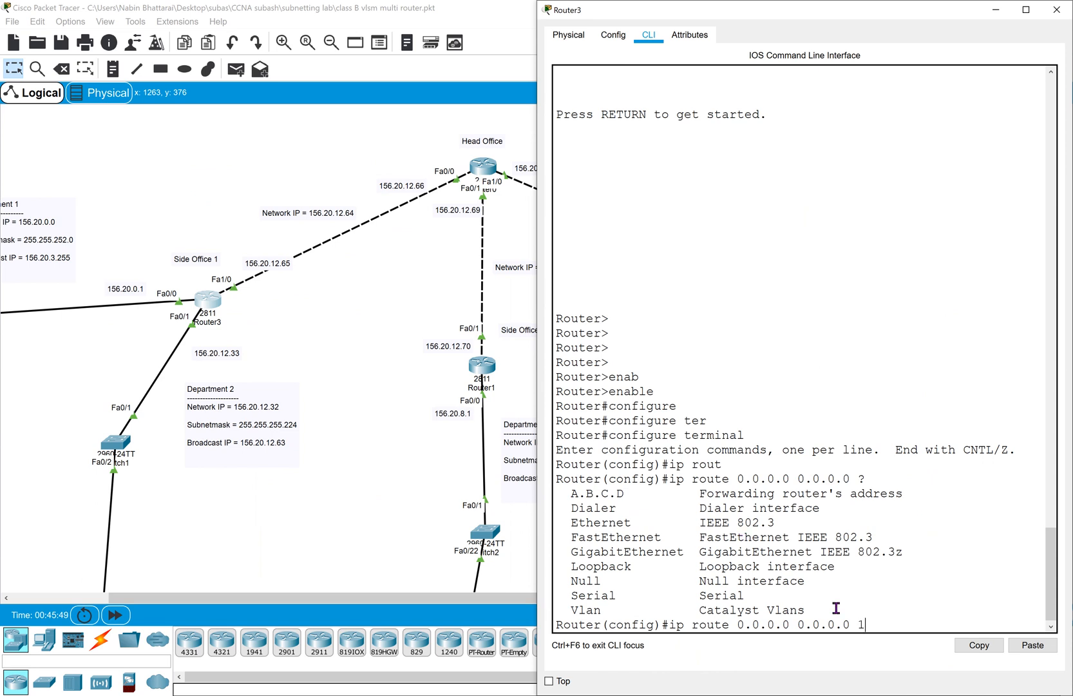
{"action": "type", "text": "56.20.12.66 ?"}
{"action": "left_click_drag", "start_coordinate": [603, 610], "coordinate": [560, 609]}
{"action": "left_click", "coordinate": [715, 526]}
{"action": "key", "text": "Return"}
Leave global configuration mode on the Side Office 1 router with end.
{"action": "key", "text": "Return"}
{"action": "key", "text": "Return"}
{"action": "key", "text": "Return"}
{"action": "key", "text": "Return"}
{"action": "key", "text": "Return"}
{"action": "type", "text": "end"}
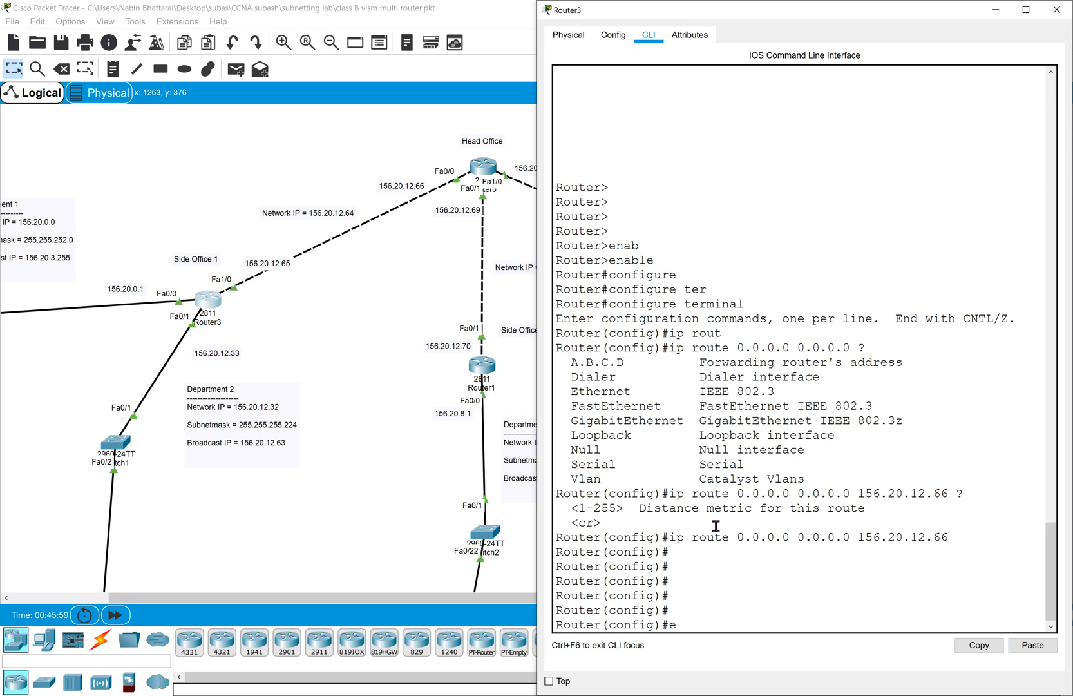
{"action": "key", "text": "Return"}
{"action": "key", "text": "Return"}
{"action": "key", "text": "Return"}
{"action": "key", "text": "Return"}
{"action": "key", "text": "Return"}
Save the Side Office 1 router's configuration with write and minimize its window.
{"action": "type", "text": "wri"}
{"action": "key", "text": "Tab"}
{"action": "key", "text": "Return"}
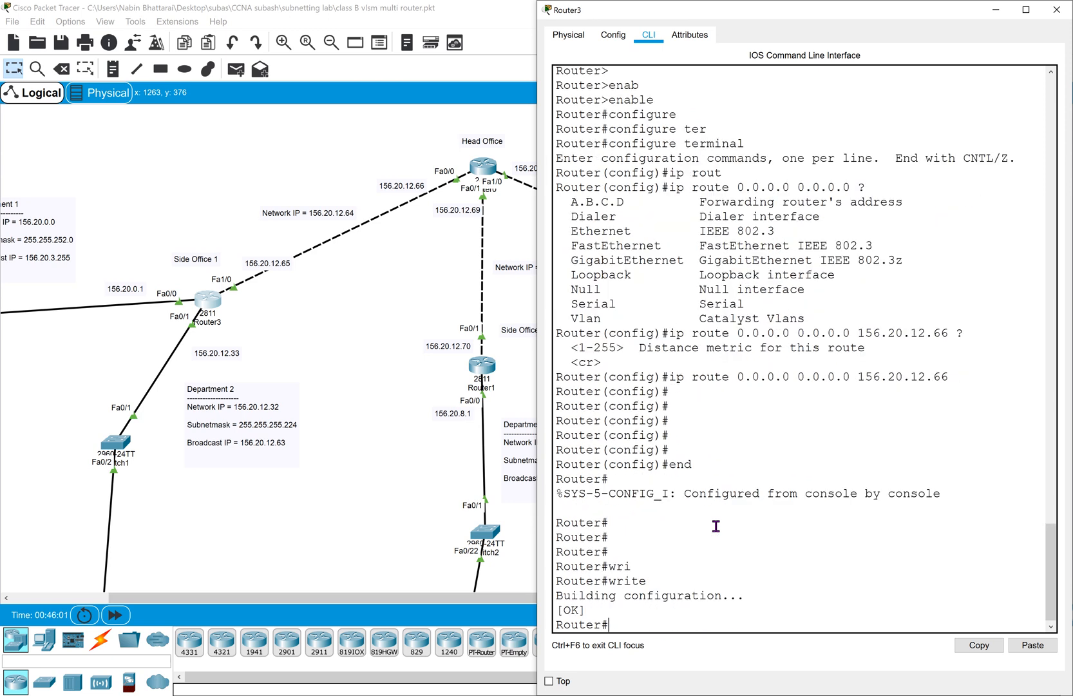
{"action": "key", "text": "Return"}
{"action": "key", "text": "Return"}
{"action": "key", "text": "Return"}
{"action": "key", "text": "Return"}
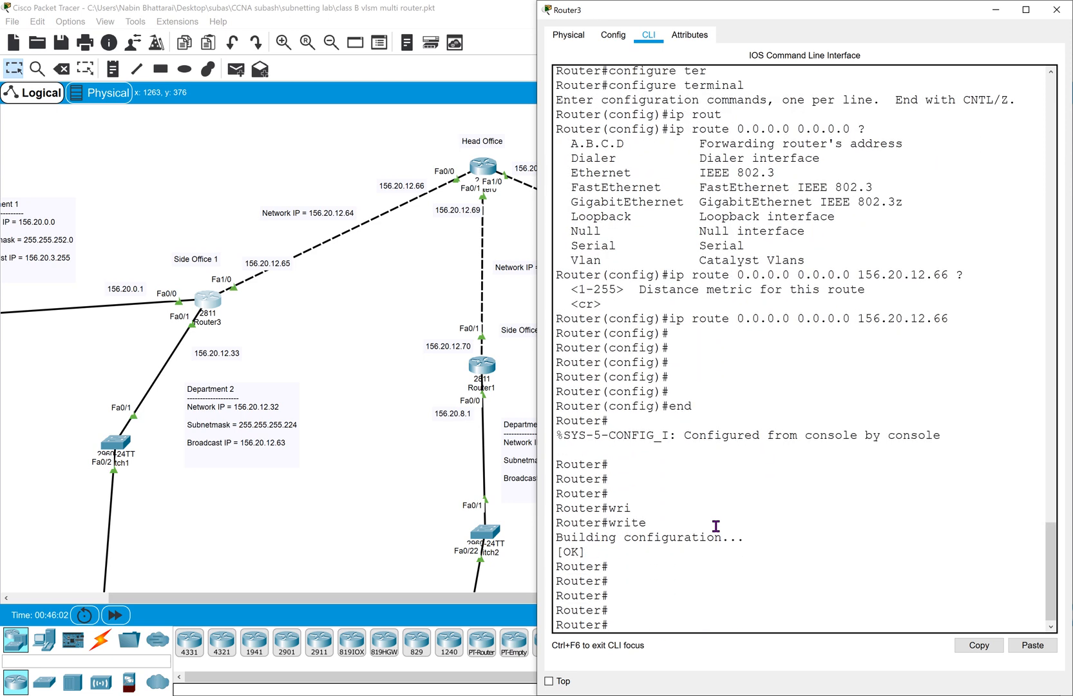
{"action": "left_click", "coordinate": [996, 10]}
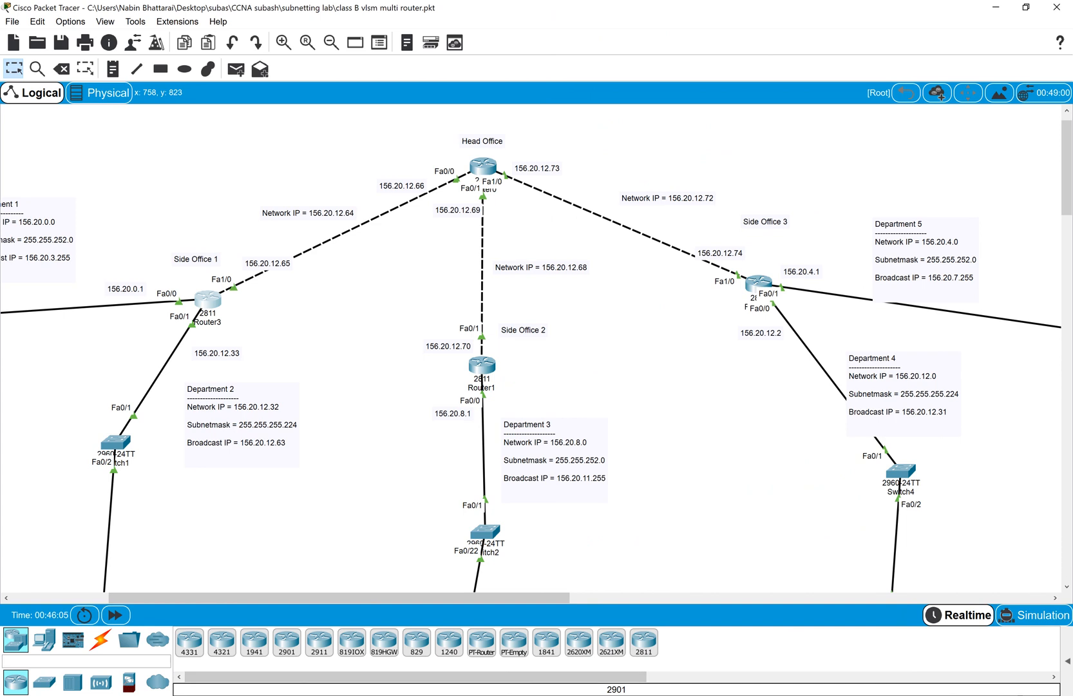
Switch to the topology snip in Snip & Sketch, zoom out, and undo the old ink strokes around Head Office.
{"action": "mouse_move", "coordinate": [332, 695]}
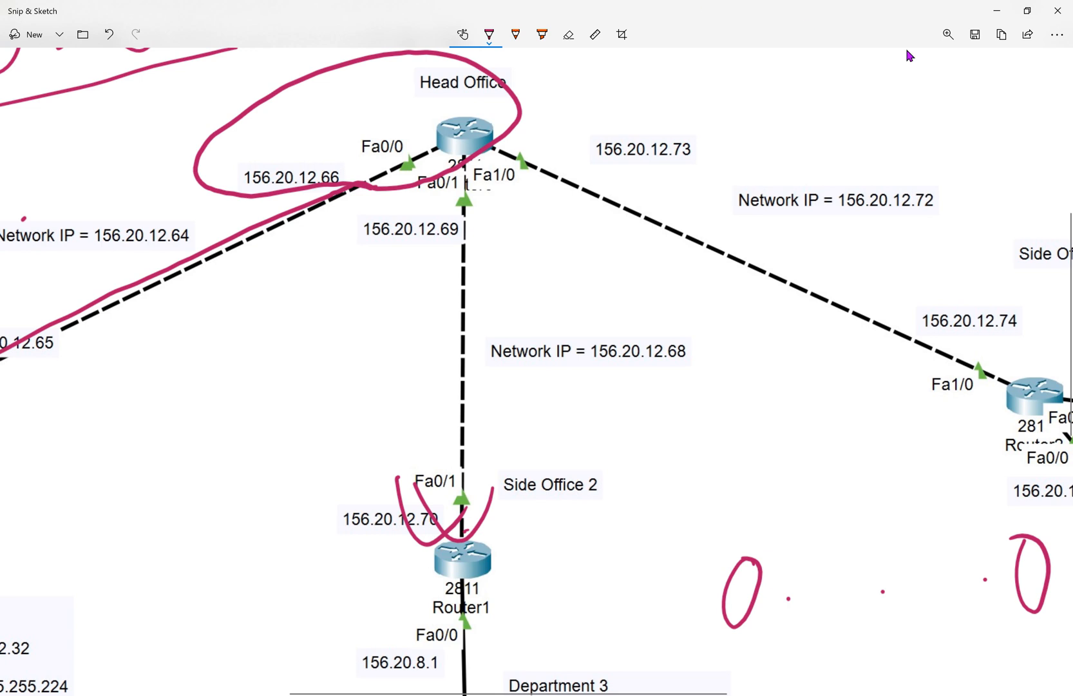
{"action": "left_click", "coordinate": [951, 33]}
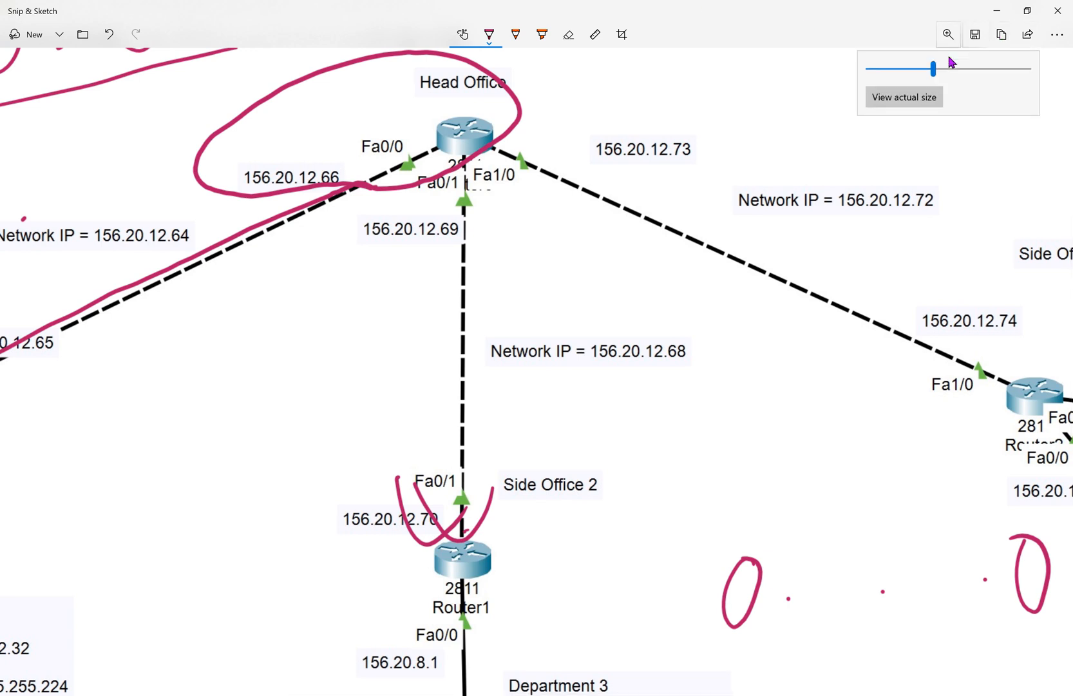
{"action": "left_click", "coordinate": [901, 70]}
{"action": "left_click", "coordinate": [879, 76]}
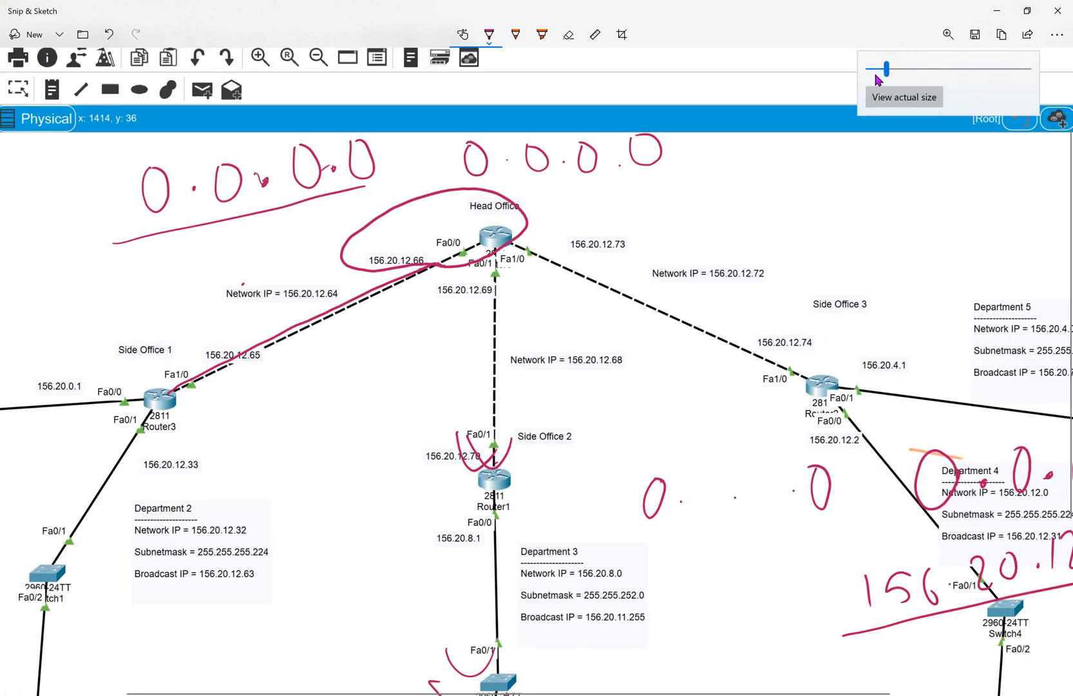
{"action": "left_click", "coordinate": [733, 238]}
{"action": "key", "text": "ctrl+z"}
{"action": "key", "text": "ctrl+z"}
{"action": "key", "text": "ctrl+z"}
{"action": "key", "text": "ctrl+z"}
{"action": "key", "text": "ctrl+z"}
{"action": "key", "text": "ctrl+z"}
{"action": "key", "text": "ctrl+z"}
{"action": "key", "text": "ctrl+z"}
{"action": "key", "text": "ctrl+z"}
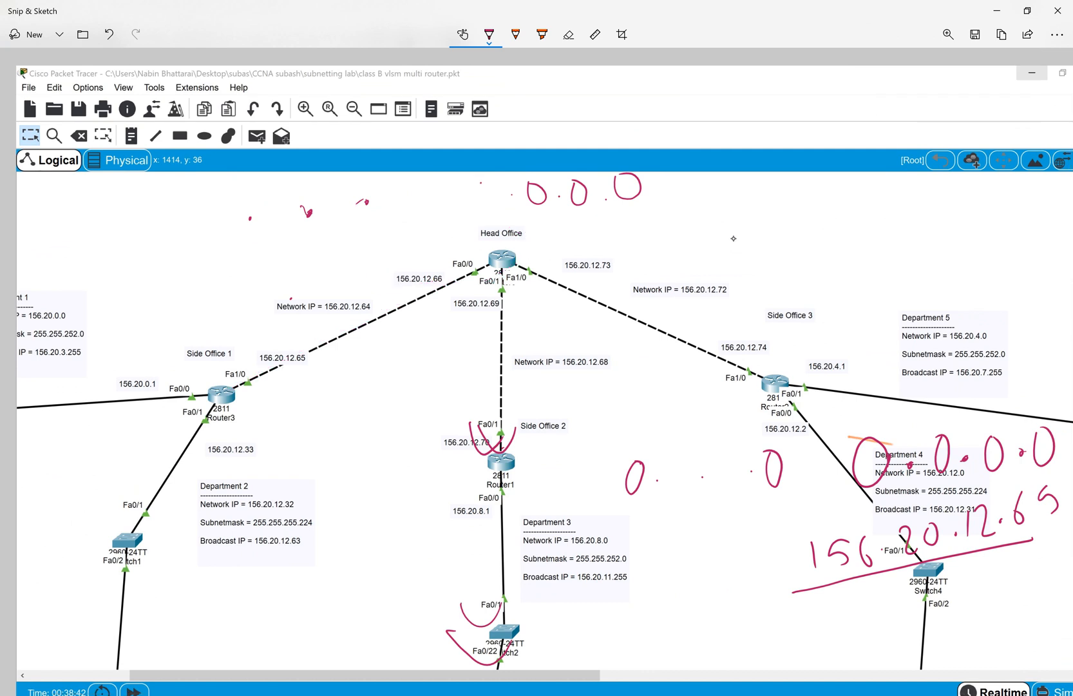
{"action": "key", "text": "ctrl+z"}
{"action": "key", "text": "ctrl+z"}
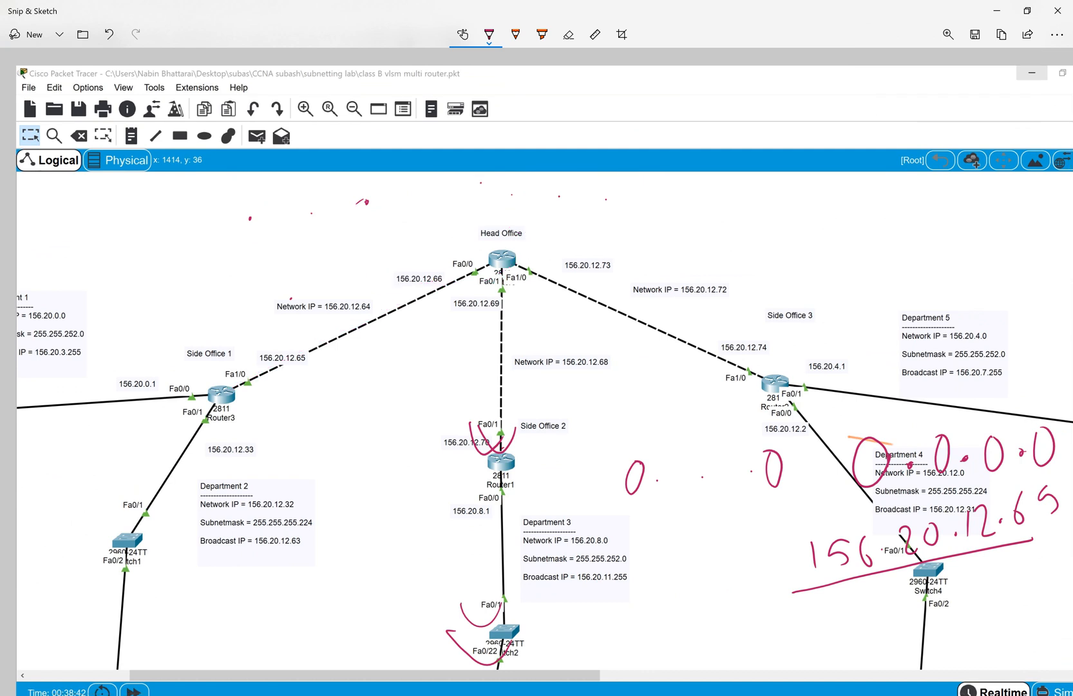
Circle the Head Office router in ink and remove the old strokes around Side Office 2 and Department 4.
{"action": "mouse_move", "coordinate": [525, 212]}
{"action": "left_mouse_down"}
{"action": "mouse_move", "coordinate": [552, 258]}
{"action": "mouse_move", "coordinate": [484, 223]}
{"action": "mouse_move", "coordinate": [531, 279]}
{"action": "mouse_move", "coordinate": [519, 213]}
{"action": "mouse_move", "coordinate": [480, 277]}
{"action": "mouse_move", "coordinate": [555, 233]}
{"action": "mouse_move", "coordinate": [480, 232]}
{"action": "left_mouse_up"}
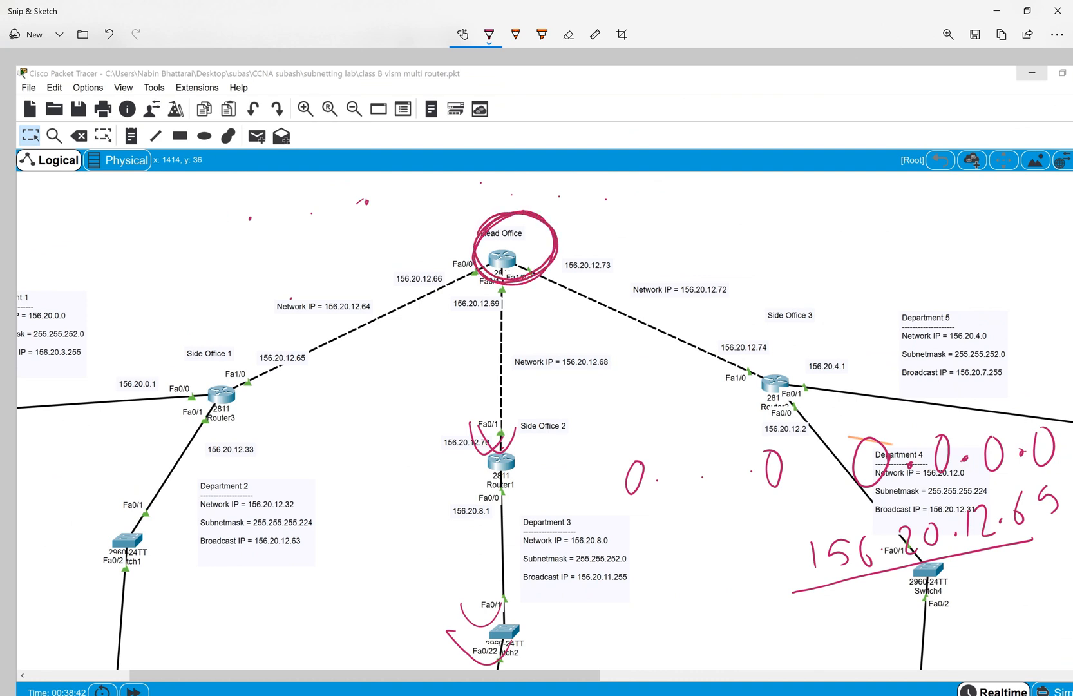
{"action": "key", "text": "ctrl+z"}
{"action": "key", "text": "ctrl+z"}
{"action": "key", "text": "ctrl+z"}
{"action": "key", "text": "ctrl+z"}
{"action": "key", "text": "ctrl+z"}
{"action": "key", "text": "ctrl+z"}
{"action": "key", "text": "ctrl+z"}
{"action": "key", "text": "ctrl+z"}
{"action": "key", "text": "ctrl+z"}
{"action": "key", "text": "ctrl+z"}
{"action": "key", "text": "ctrl+z"}
{"action": "key", "text": "ctrl+z"}
{"action": "key", "text": "ctrl+z"}
{"action": "key", "text": "ctrl+z"}
{"action": "key", "text": "ctrl+z"}
{"action": "key", "text": "ctrl+z"}
{"action": "key", "text": "ctrl+z"}
{"action": "key", "text": "ctrl+z"}
{"action": "key", "text": "ctrl+z"}
{"action": "key", "text": "ctrl+z"}
Circle the routers of Side Offices 3, 2 and 1 in ink and undo the circles.
{"action": "mouse_move", "coordinate": [792, 337]}
{"action": "left_mouse_down"}
{"action": "mouse_move", "coordinate": [747, 379]}
{"action": "mouse_move", "coordinate": [804, 346]}
{"action": "left_mouse_up"}
{"action": "mouse_move", "coordinate": [533, 424]}
{"action": "left_mouse_down"}
{"action": "mouse_move", "coordinate": [477, 462]}
{"action": "mouse_move", "coordinate": [546, 443]}
{"action": "left_mouse_up"}
{"action": "mouse_move", "coordinate": [216, 358]}
{"action": "left_mouse_down"}
{"action": "mouse_move", "coordinate": [203, 362]}
{"action": "mouse_move", "coordinate": [243, 387]}
{"action": "mouse_move", "coordinate": [219, 357]}
{"action": "left_mouse_up"}
{"action": "key", "text": "ctrl+z"}
{"action": "key", "text": "ctrl+z"}
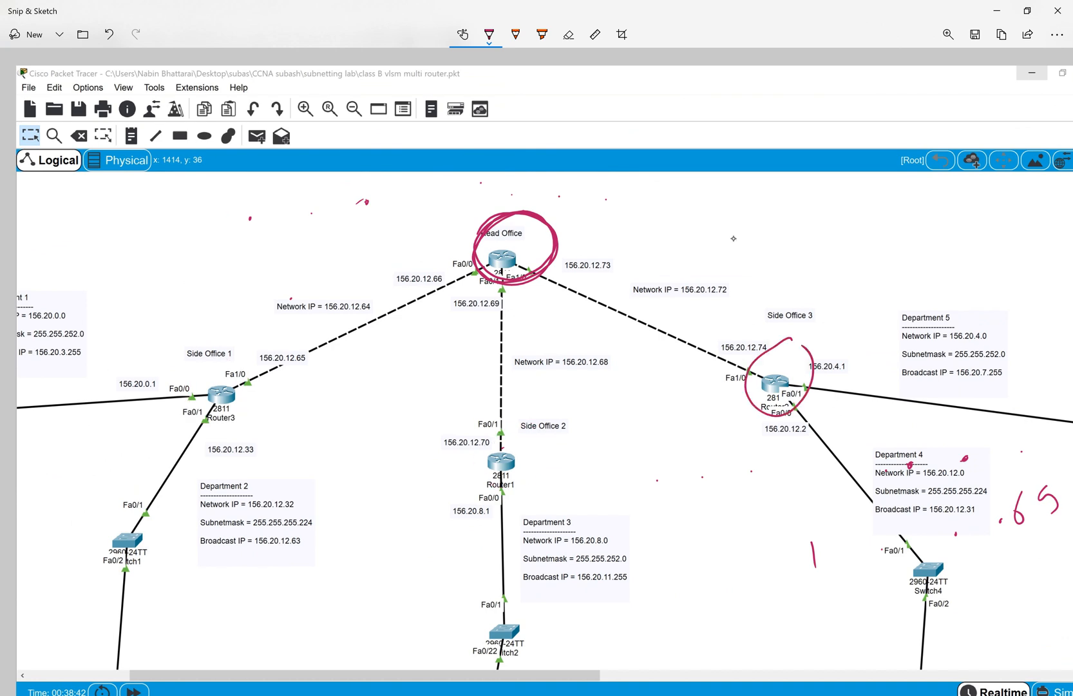
{"action": "key", "text": "ctrl+z"}
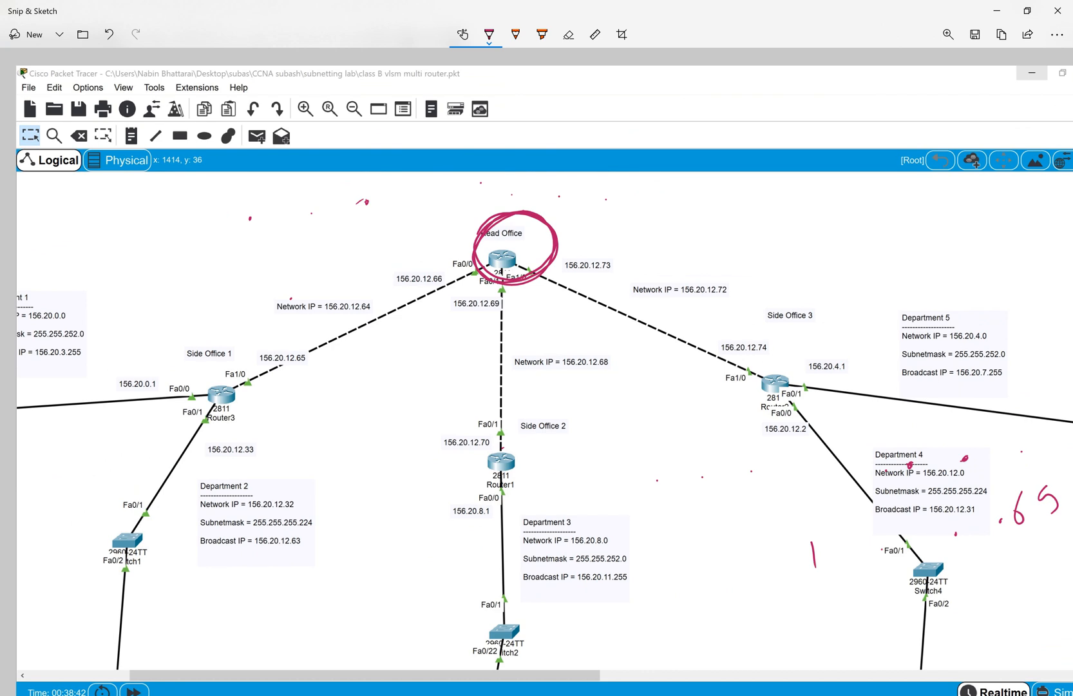
Draw ink arrows from Head Office to the three side offices and undo the strokes towards Side Offices 1 and 2.
{"action": "mouse_move", "coordinate": [480, 272]}
{"action": "left_mouse_down"}
{"action": "mouse_move", "coordinate": [272, 367]}
{"action": "mouse_move", "coordinate": [265, 385]}
{"action": "mouse_move", "coordinate": [501, 406]}
{"action": "mouse_move", "coordinate": [501, 442]}
{"action": "left_mouse_up"}
{"action": "mouse_move", "coordinate": [480, 407]}
{"action": "left_mouse_down"}
{"action": "mouse_move", "coordinate": [500, 442]}
{"action": "mouse_move", "coordinate": [520, 410]}
{"action": "left_mouse_up"}
{"action": "mouse_move", "coordinate": [545, 270]}
{"action": "left_mouse_down"}
{"action": "mouse_move", "coordinate": [771, 366]}
{"action": "mouse_move", "coordinate": [762, 335]}
{"action": "left_mouse_up"}
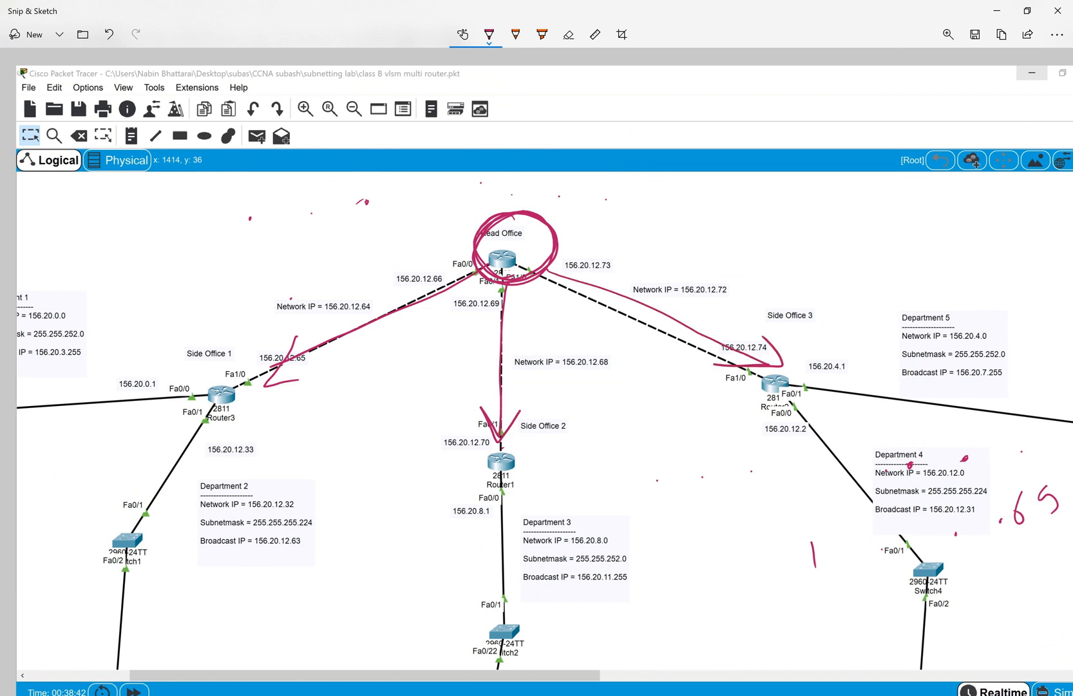
{"action": "key", "text": "ctrl+z"}
{"action": "key", "text": "ctrl+z"}
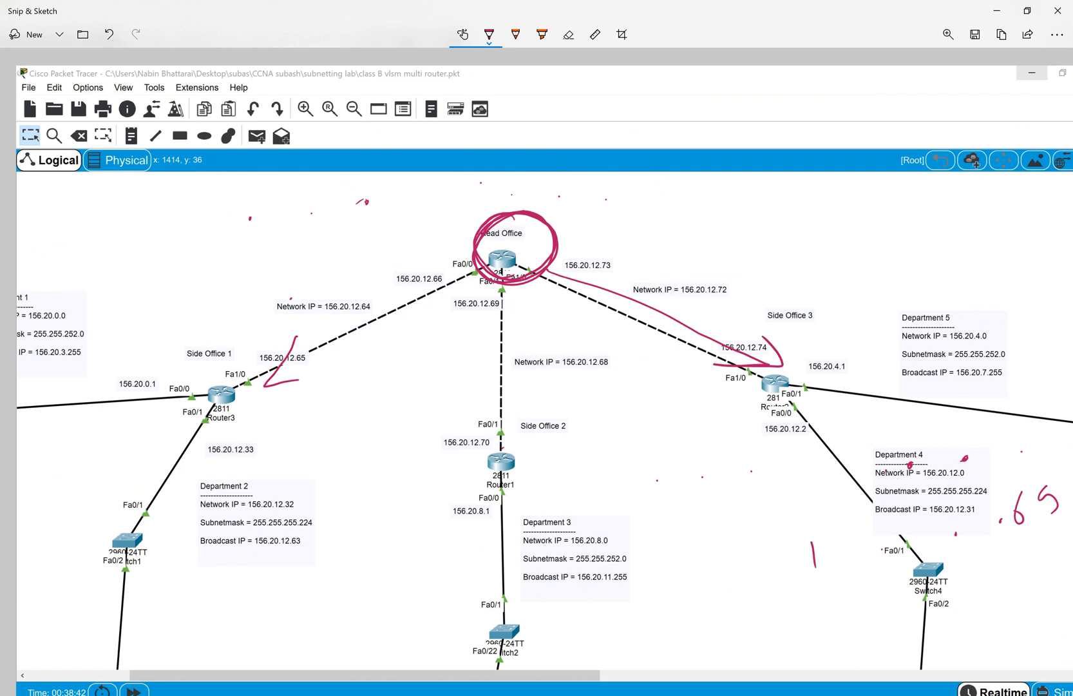
Mark the links from Head Office towards Side Offices 3 and 2 again and undo the marks.
{"action": "mouse_move", "coordinate": [550, 270]}
{"action": "left_mouse_down"}
{"action": "mouse_move", "coordinate": [743, 343]}
{"action": "mouse_move", "coordinate": [768, 365]}
{"action": "mouse_move", "coordinate": [782, 331]}
{"action": "left_mouse_up"}
{"action": "mouse_move", "coordinate": [845, 344]}
{"action": "left_mouse_down"}
{"action": "mouse_move", "coordinate": [879, 379]}
{"action": "mouse_move", "coordinate": [849, 348]}
{"action": "left_mouse_up"}
{"action": "key", "text": "ctrl+z"}
{"action": "mouse_move", "coordinate": [519, 332]}
{"action": "left_mouse_down"}
{"action": "mouse_move", "coordinate": [504, 380]}
{"action": "mouse_move", "coordinate": [525, 388]}
{"action": "left_mouse_up"}
{"action": "key", "text": "ctrl+z"}
{"action": "key", "text": "ctrl+z"}
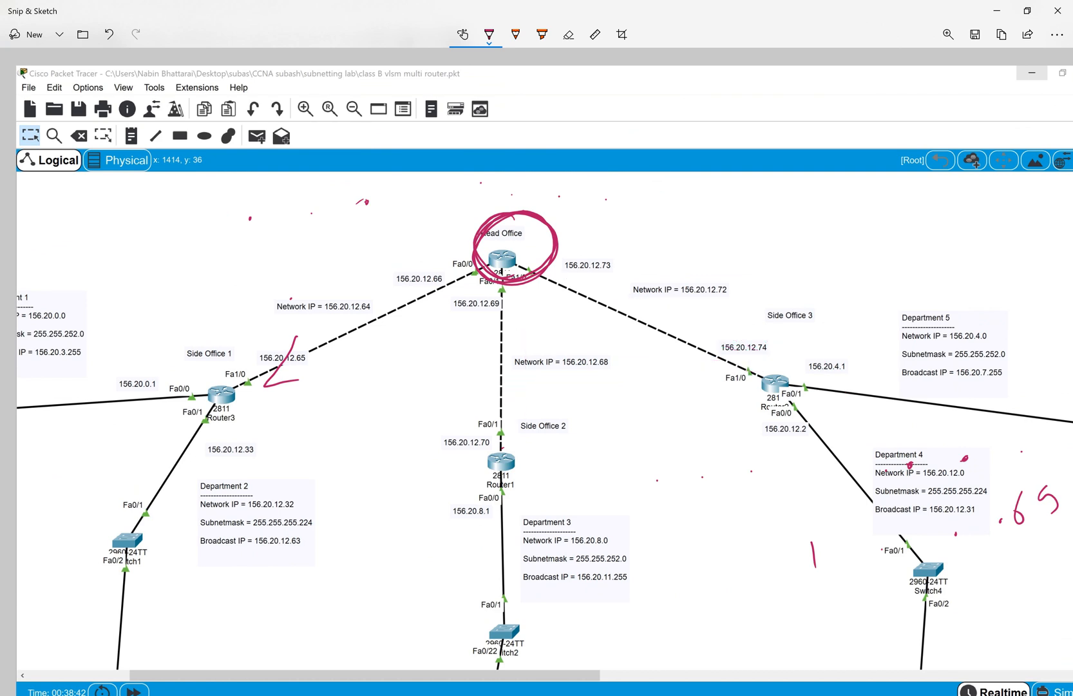
Draw an arrow down from Head Office to Side Office 2 and undo the strokes started towards Side Offices 3 and 1.
{"action": "mouse_move", "coordinate": [509, 281]}
{"action": "left_mouse_down"}
{"action": "mouse_move", "coordinate": [501, 448]}
{"action": "mouse_move", "coordinate": [531, 411]}
{"action": "left_mouse_up"}
{"action": "mouse_move", "coordinate": [557, 262]}
{"action": "left_mouse_down"}
{"action": "mouse_move", "coordinate": [676, 336]}
{"action": "mouse_move", "coordinate": [673, 306]}
{"action": "left_mouse_up"}
{"action": "left_click_drag", "start_coordinate": [464, 270], "coordinate": [370, 339]}
{"action": "mouse_move", "coordinate": [390, 304]}
{"action": "left_mouse_down"}
{"action": "mouse_move", "coordinate": [377, 334]}
{"action": "mouse_move", "coordinate": [400, 342]}
{"action": "left_mouse_up"}
{"action": "mouse_move", "coordinate": [426, 293]}
{"action": "left_mouse_down"}
{"action": "mouse_move", "coordinate": [402, 316]}
{"action": "mouse_move", "coordinate": [279, 366]}
{"action": "left_mouse_up"}
{"action": "key", "text": "ctrl+z"}
{"action": "key", "text": "ctrl+z"}
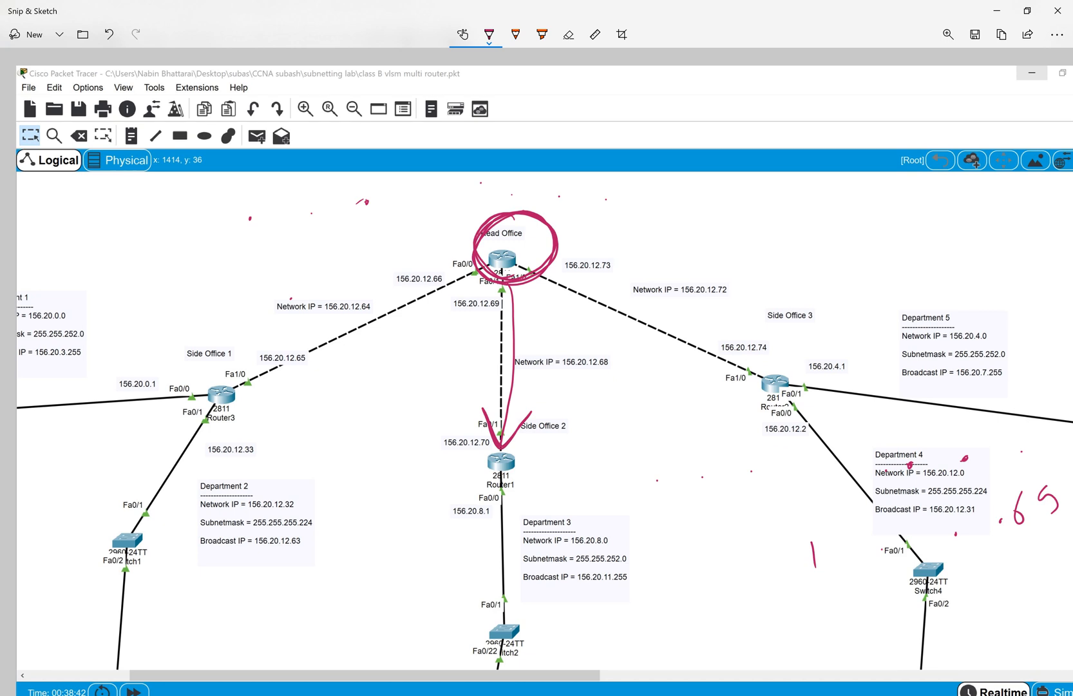
Draw arrows from Head Office to Side Offices 1 and 3 and trace over all three link arrows.
{"action": "left_click_drag", "start_coordinate": [466, 271], "coordinate": [259, 380]}
{"action": "mouse_move", "coordinate": [264, 351]}
{"action": "left_mouse_down"}
{"action": "mouse_move", "coordinate": [257, 385]}
{"action": "mouse_move", "coordinate": [280, 386]}
{"action": "left_mouse_up"}
{"action": "left_click_drag", "start_coordinate": [554, 271], "coordinate": [737, 354]}
{"action": "left_click_drag", "start_coordinate": [683, 351], "coordinate": [736, 354]}
{"action": "left_click_drag", "start_coordinate": [725, 336], "coordinate": [733, 352]}
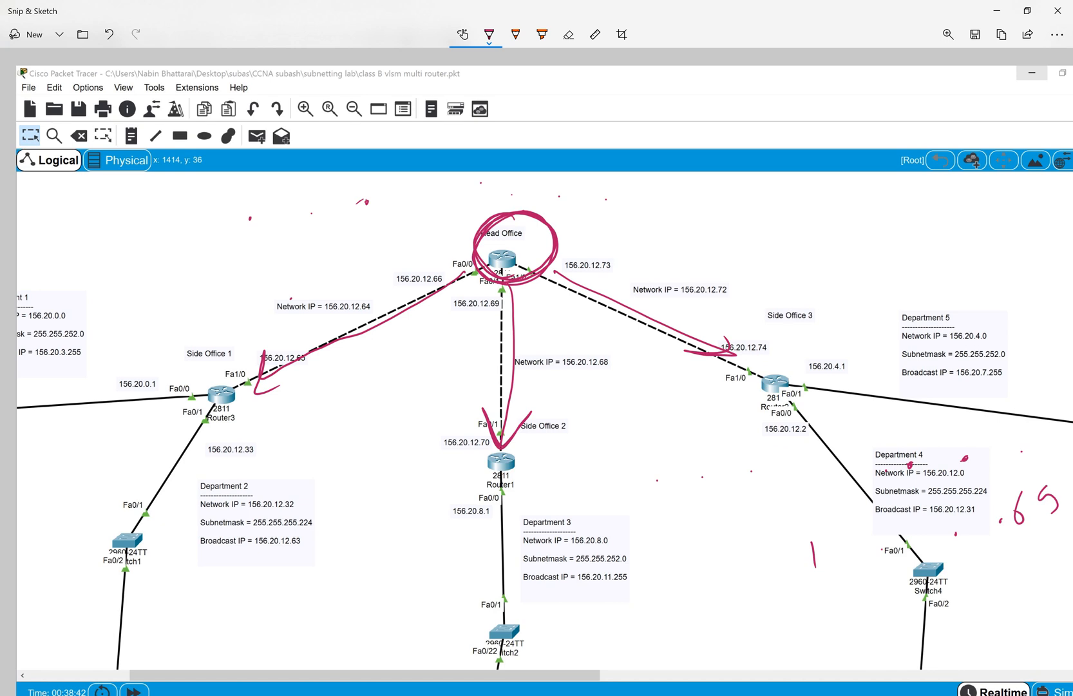
{"action": "mouse_move", "coordinate": [374, 322]}
{"action": "left_mouse_down"}
{"action": "mouse_move", "coordinate": [277, 377]}
{"action": "mouse_move", "coordinate": [476, 275]}
{"action": "mouse_move", "coordinate": [258, 380]}
{"action": "mouse_move", "coordinate": [440, 283]}
{"action": "mouse_move", "coordinate": [265, 370]}
{"action": "left_mouse_up"}
{"action": "left_click_drag", "start_coordinate": [268, 350], "coordinate": [280, 387]}
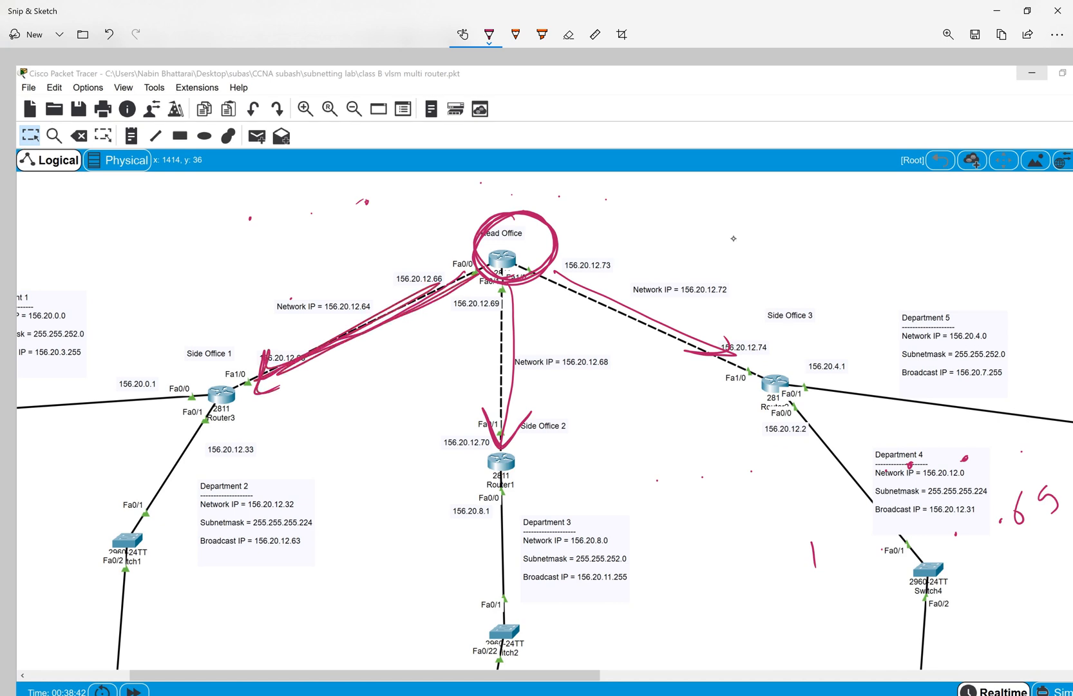
{"action": "mouse_move", "coordinate": [502, 284]}
{"action": "left_mouse_down"}
{"action": "mouse_move", "coordinate": [501, 434]}
{"action": "mouse_move", "coordinate": [500, 425]}
{"action": "left_mouse_up"}
{"action": "mouse_move", "coordinate": [533, 269]}
{"action": "left_mouse_down"}
{"action": "mouse_move", "coordinate": [738, 352]}
{"action": "mouse_move", "coordinate": [582, 289]}
{"action": "mouse_move", "coordinate": [706, 339]}
{"action": "mouse_move", "coordinate": [724, 324]}
{"action": "mouse_move", "coordinate": [649, 350]}
{"action": "mouse_move", "coordinate": [703, 352]}
{"action": "left_mouse_up"}
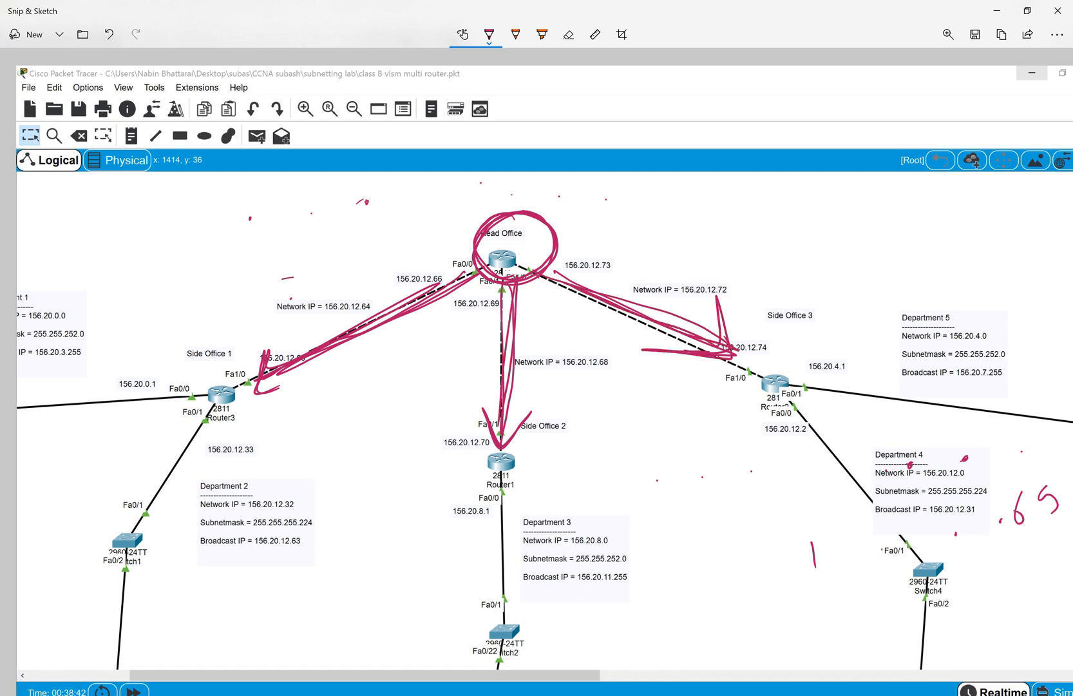
Circle the networks behind the Side Office 2 and Side Office 3 routers in ink.
{"action": "mouse_move", "coordinate": [240, 383]}
{"action": "left_mouse_down"}
{"action": "mouse_move", "coordinate": [149, 361]}
{"action": "mouse_move", "coordinate": [181, 540]}
{"action": "mouse_move", "coordinate": [244, 374]}
{"action": "left_mouse_up"}
{"action": "mouse_move", "coordinate": [552, 449]}
{"action": "left_mouse_down"}
{"action": "mouse_move", "coordinate": [548, 584]}
{"action": "mouse_move", "coordinate": [554, 451]}
{"action": "left_mouse_up"}
{"action": "mouse_move", "coordinate": [892, 320]}
{"action": "left_mouse_down"}
{"action": "mouse_move", "coordinate": [805, 332]}
{"action": "mouse_move", "coordinate": [849, 471]}
{"action": "mouse_move", "coordinate": [886, 330]}
{"action": "left_mouse_up"}
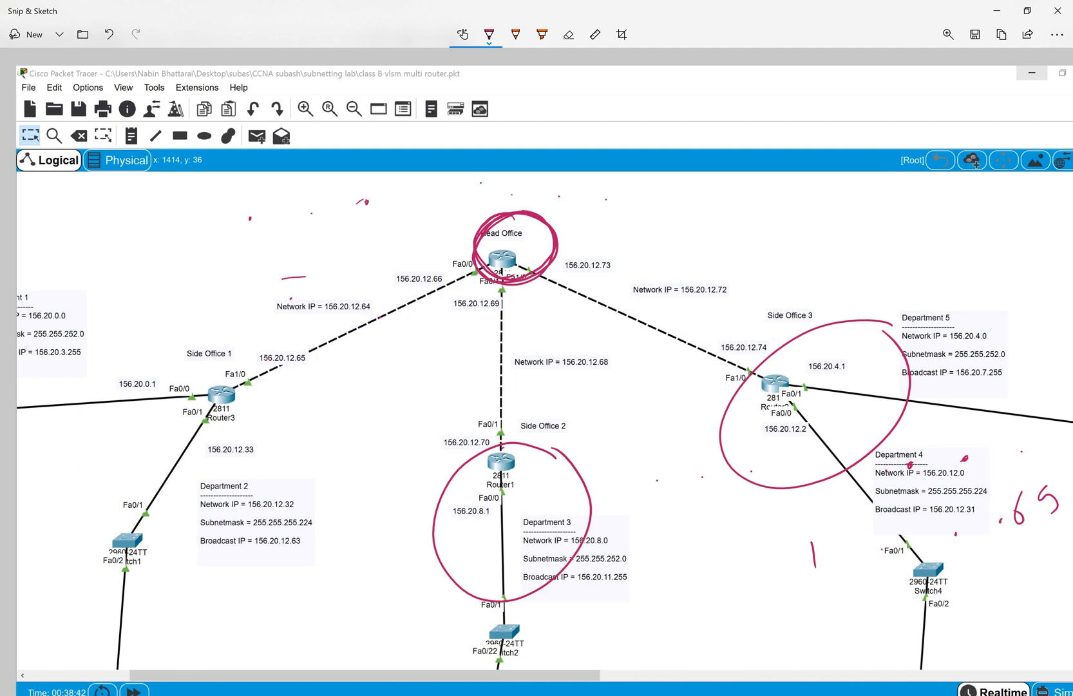
Trace the link from Head Office to Side Office 1 in ink, marking the address 156.20.12.65 and the network behind it.
{"action": "mouse_move", "coordinate": [477, 271]}
{"action": "left_mouse_down"}
{"action": "mouse_move", "coordinate": [248, 391]}
{"action": "mouse_move", "coordinate": [281, 407]}
{"action": "left_mouse_up"}
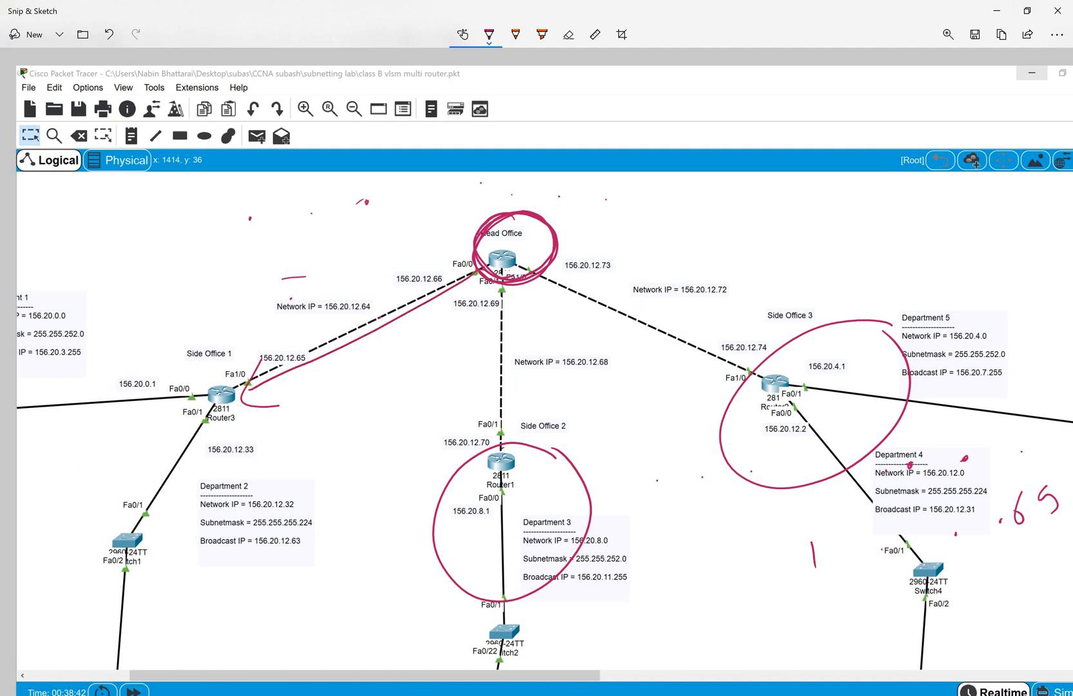
{"action": "mouse_move", "coordinate": [260, 362]}
{"action": "left_mouse_down"}
{"action": "mouse_move", "coordinate": [267, 406]}
{"action": "mouse_move", "coordinate": [288, 370]}
{"action": "mouse_move", "coordinate": [480, 275]}
{"action": "mouse_move", "coordinate": [323, 357]}
{"action": "left_mouse_up"}
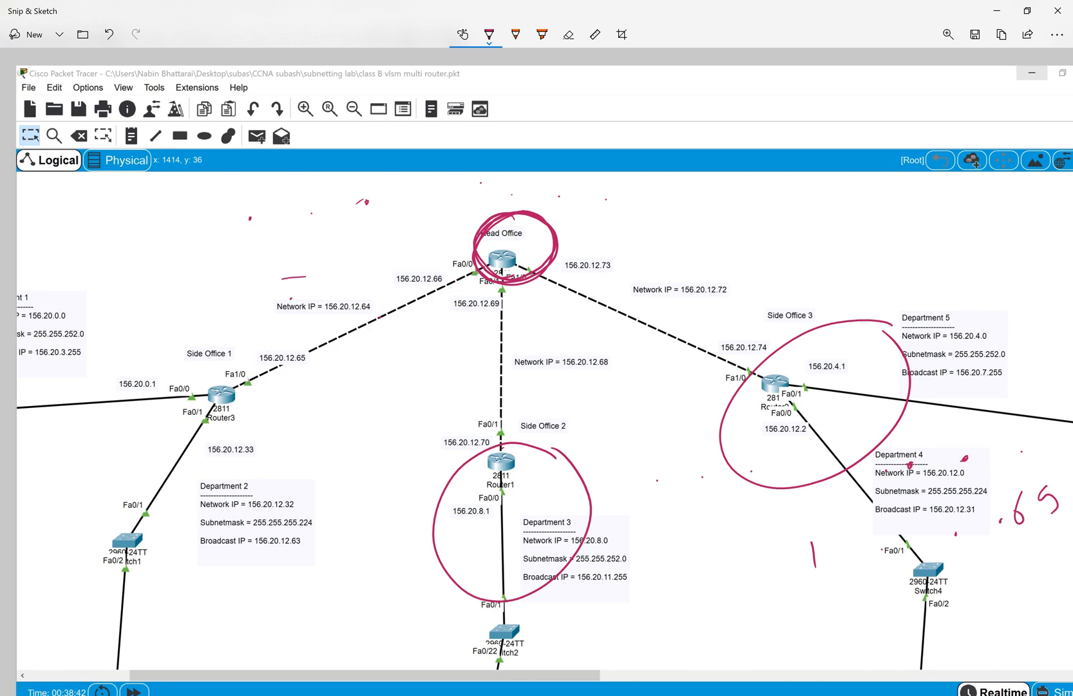
{"action": "mouse_move", "coordinate": [476, 272]}
{"action": "left_mouse_down"}
{"action": "mouse_move", "coordinate": [254, 390]}
{"action": "mouse_move", "coordinate": [257, 398]}
{"action": "left_mouse_up"}
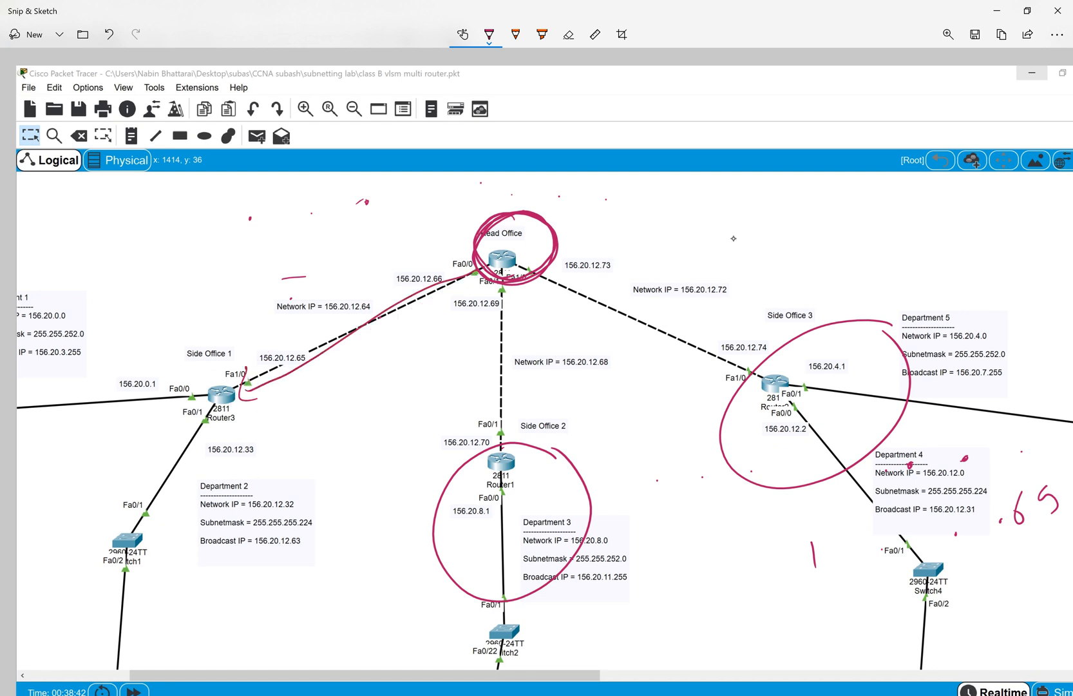
{"action": "mouse_move", "coordinate": [148, 385]}
{"action": "left_mouse_down"}
{"action": "mouse_move", "coordinate": [69, 416]}
{"action": "mouse_move", "coordinate": [143, 570]}
{"action": "mouse_move", "coordinate": [181, 444]}
{"action": "mouse_move", "coordinate": [93, 400]}
{"action": "left_mouse_up"}
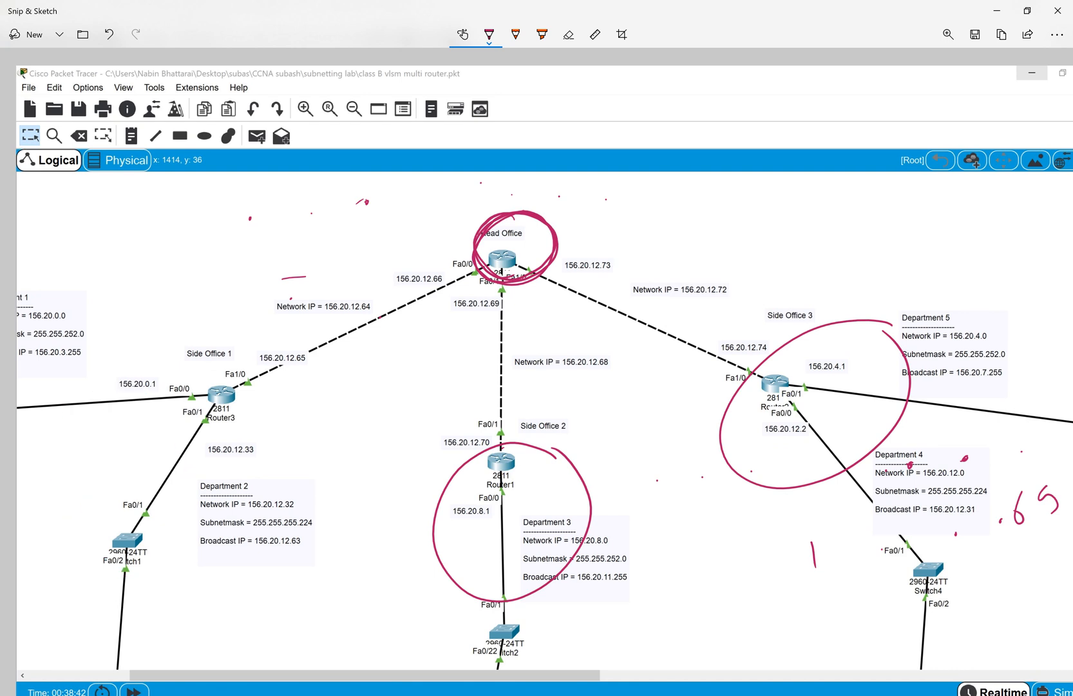
Circle the networks behind Side Office 1 and handwrite 0.0.0.0 0.0.0.0 above Head Office.
{"action": "mouse_move", "coordinate": [144, 352]}
{"action": "left_mouse_down"}
{"action": "mouse_move", "coordinate": [62, 430]}
{"action": "mouse_move", "coordinate": [150, 583]}
{"action": "mouse_move", "coordinate": [147, 353]}
{"action": "left_mouse_up"}
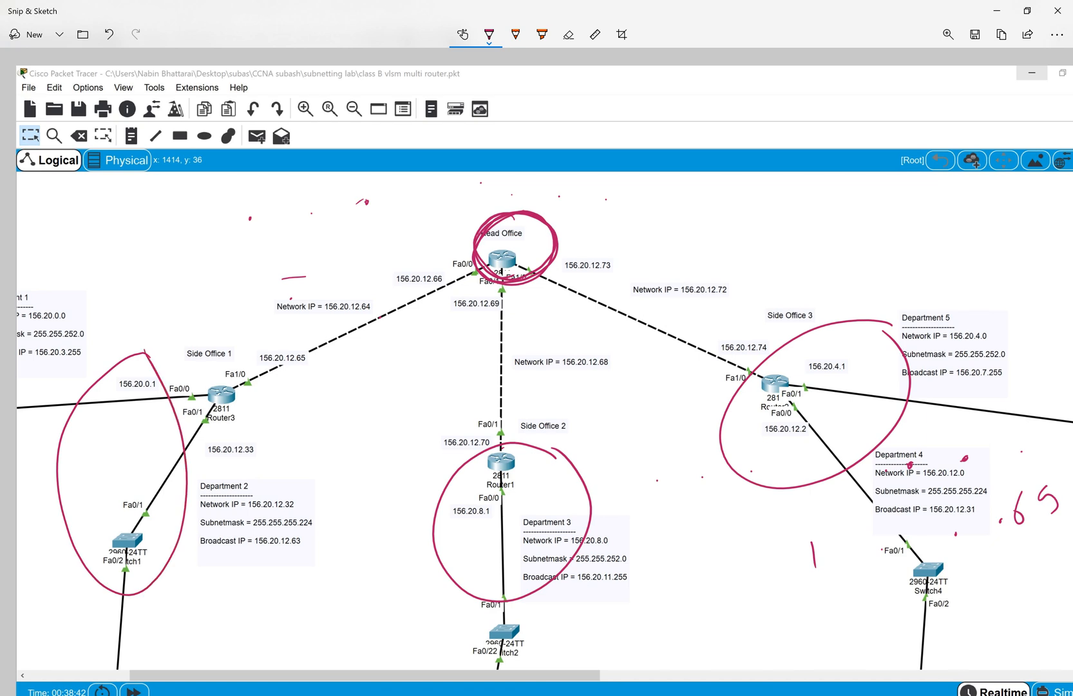
{"action": "left_click_drag", "start_coordinate": [317, 203], "coordinate": [317, 231]}
{"action": "mouse_move", "coordinate": [319, 203]}
{"action": "left_mouse_down"}
{"action": "mouse_move", "coordinate": [326, 233]}
{"action": "mouse_move", "coordinate": [382, 207]}
{"action": "mouse_move", "coordinate": [363, 197]}
{"action": "mouse_move", "coordinate": [449, 204]}
{"action": "left_mouse_up"}
{"action": "left_click", "coordinate": [435, 201]}
{"action": "mouse_move", "coordinate": [450, 204]}
{"action": "left_mouse_down"}
{"action": "mouse_move", "coordinate": [464, 193]}
{"action": "mouse_move", "coordinate": [447, 179]}
{"action": "left_mouse_up"}
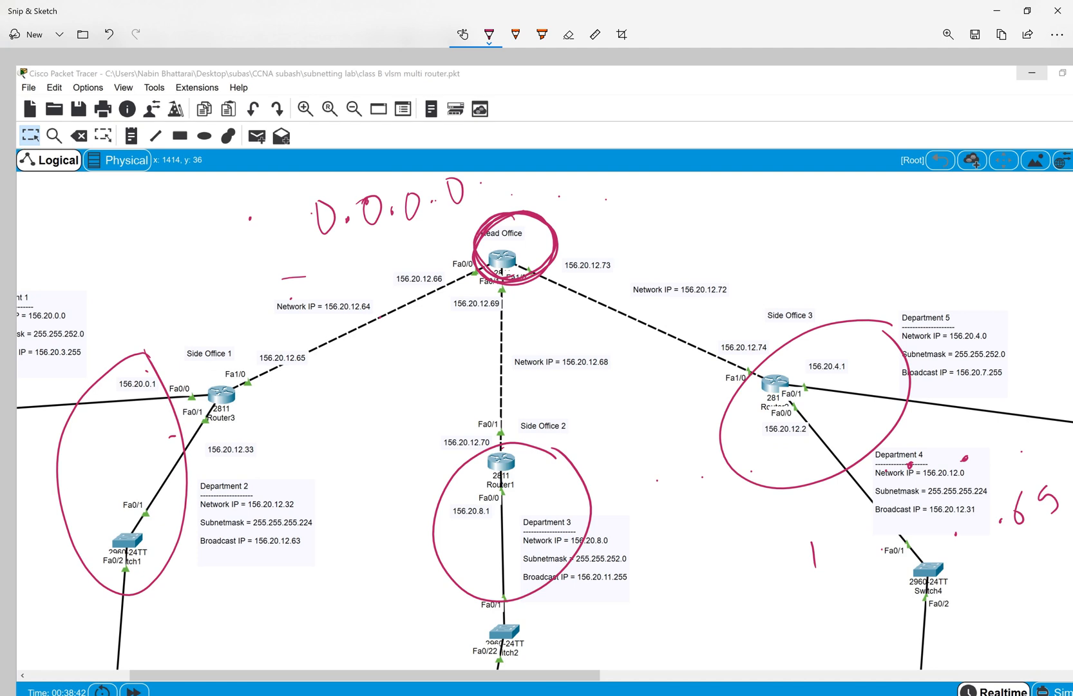
{"action": "mouse_move", "coordinate": [570, 199]}
{"action": "left_mouse_down"}
{"action": "mouse_move", "coordinate": [560, 185]}
{"action": "mouse_move", "coordinate": [568, 195]}
{"action": "mouse_move", "coordinate": [612, 191]}
{"action": "mouse_move", "coordinate": [620, 178]}
{"action": "mouse_move", "coordinate": [715, 184]}
{"action": "left_mouse_up"}
{"action": "left_click", "coordinate": [596, 194]}
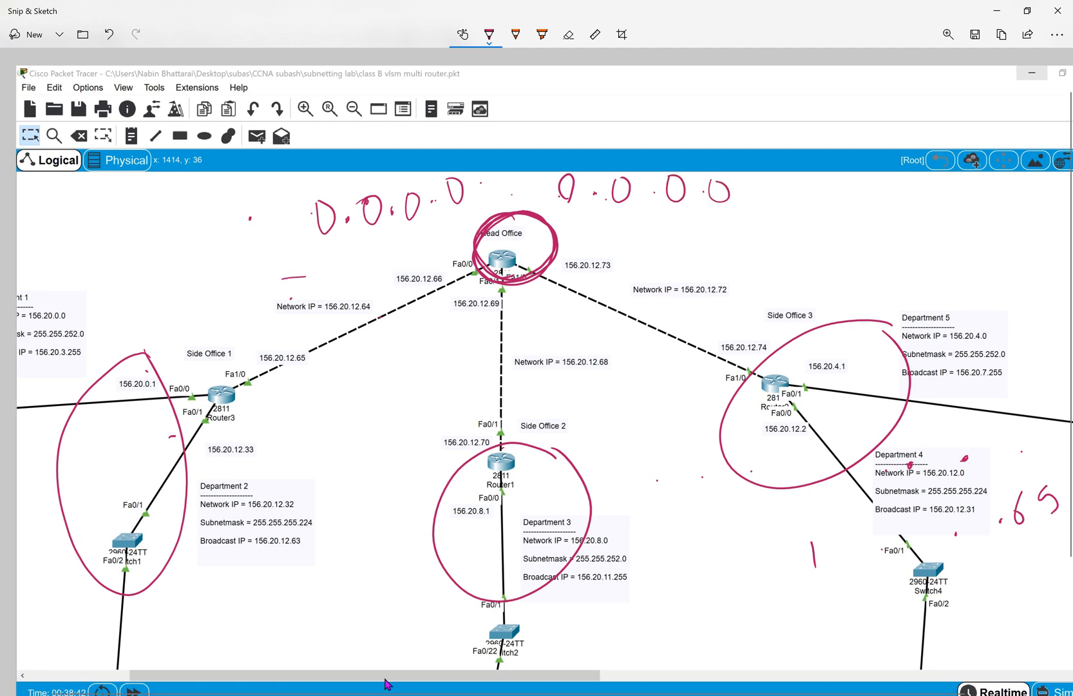
Switch back to Cisco Packet Tracer and close the Side Office 1 router's window.
{"action": "left_click", "coordinate": [394, 662]}
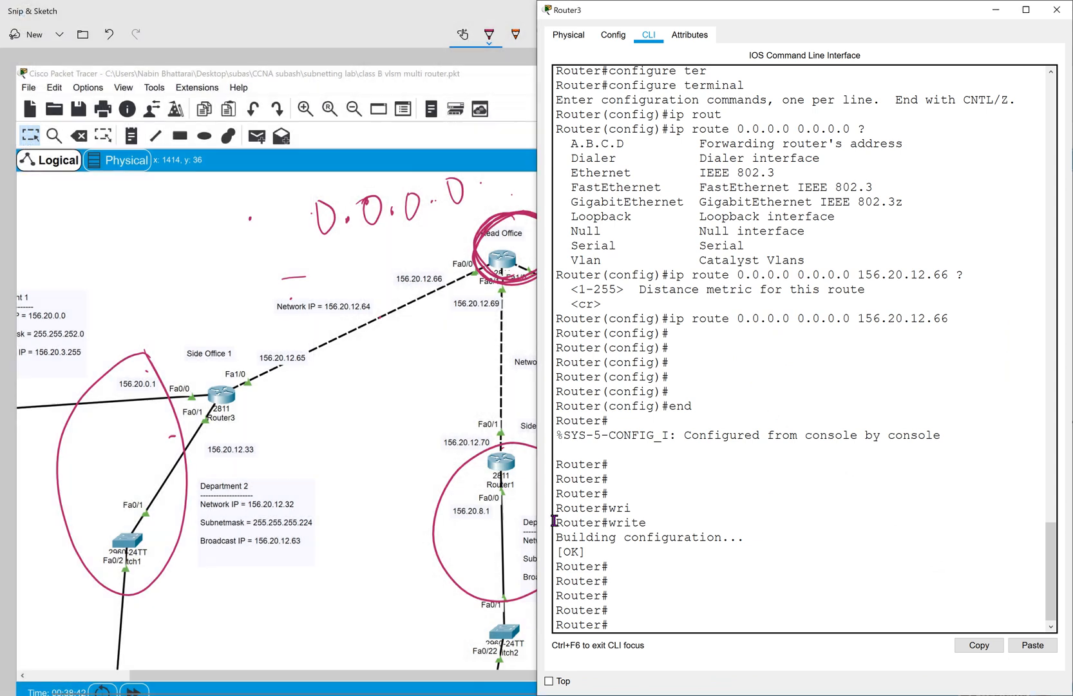
{"action": "left_click", "coordinate": [439, 25]}
{"action": "left_click", "coordinate": [997, 9]}
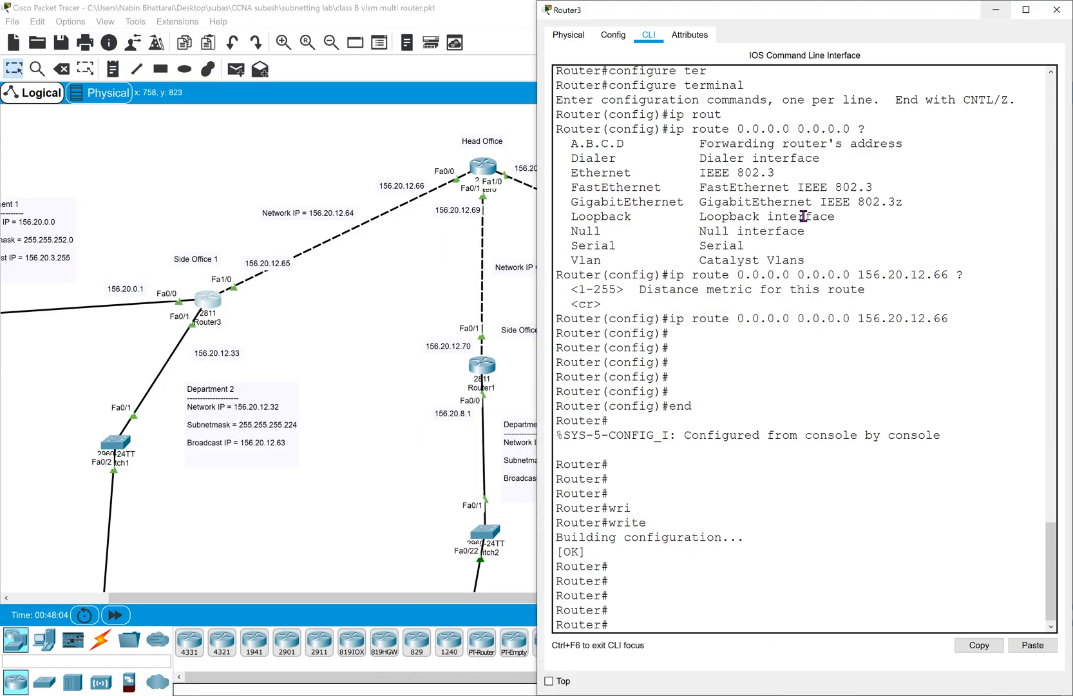
{"action": "left_click", "coordinate": [1056, 9]}
Open the Head Office router's command line beside the topology and enter privileged mode with enable.
{"action": "left_click", "coordinate": [486, 168]}
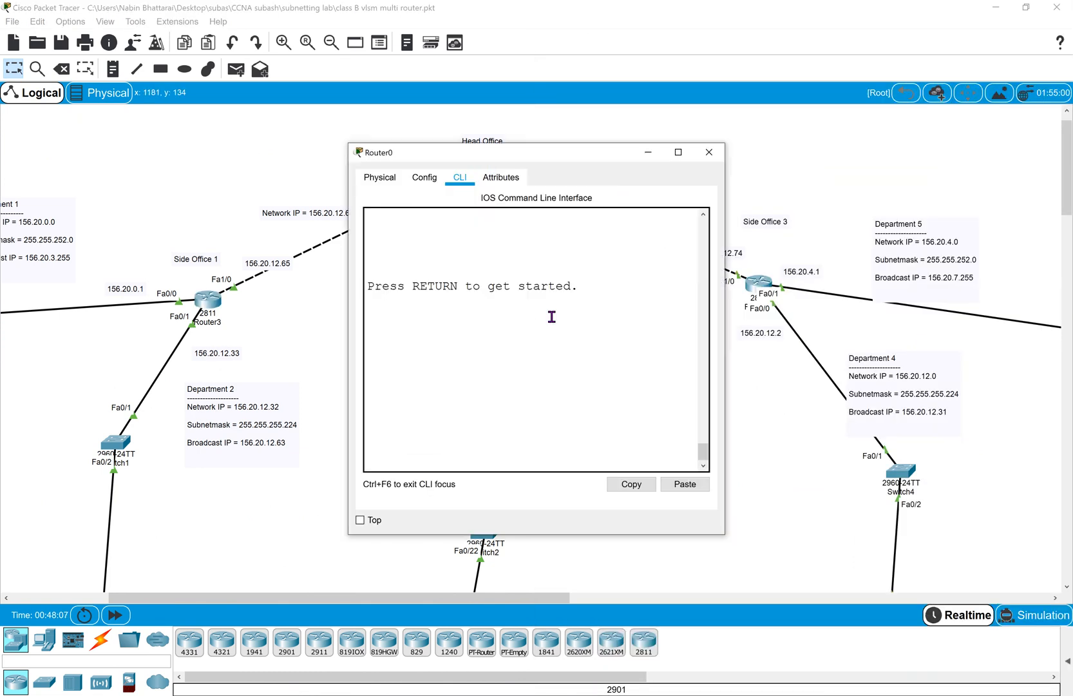
{"action": "left_click_drag", "start_coordinate": [588, 157], "coordinate": [1072, 182]}
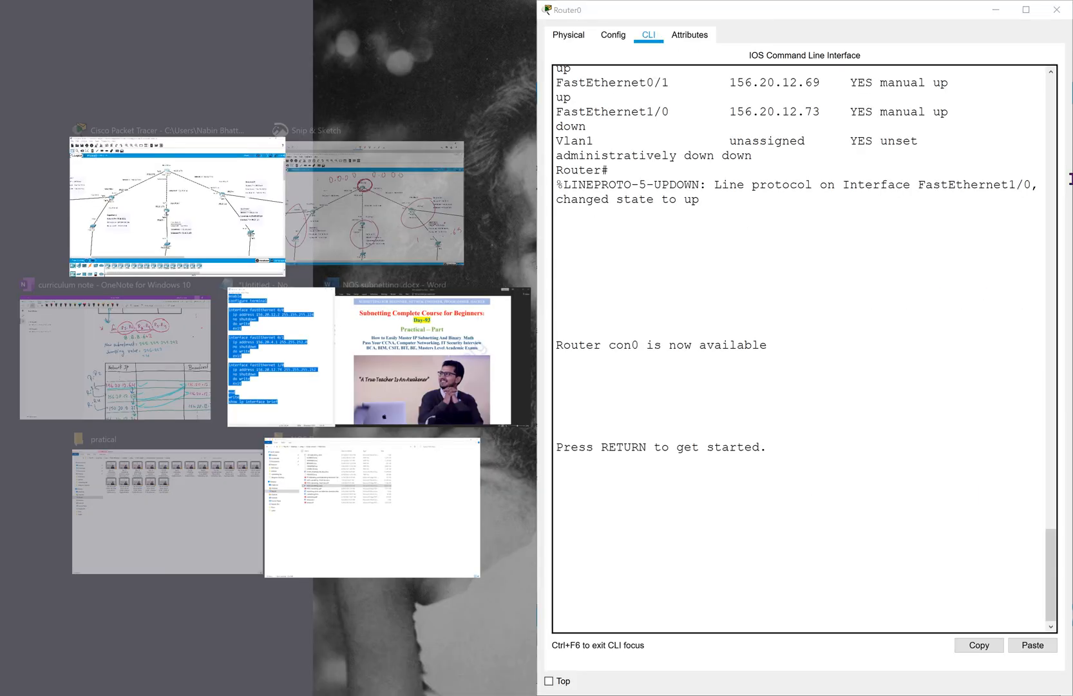
{"action": "left_click", "coordinate": [788, 350]}
{"action": "key", "text": "Return"}
{"action": "key", "text": "Return"}
{"action": "key", "text": "Return"}
{"action": "type", "text": "enab"}
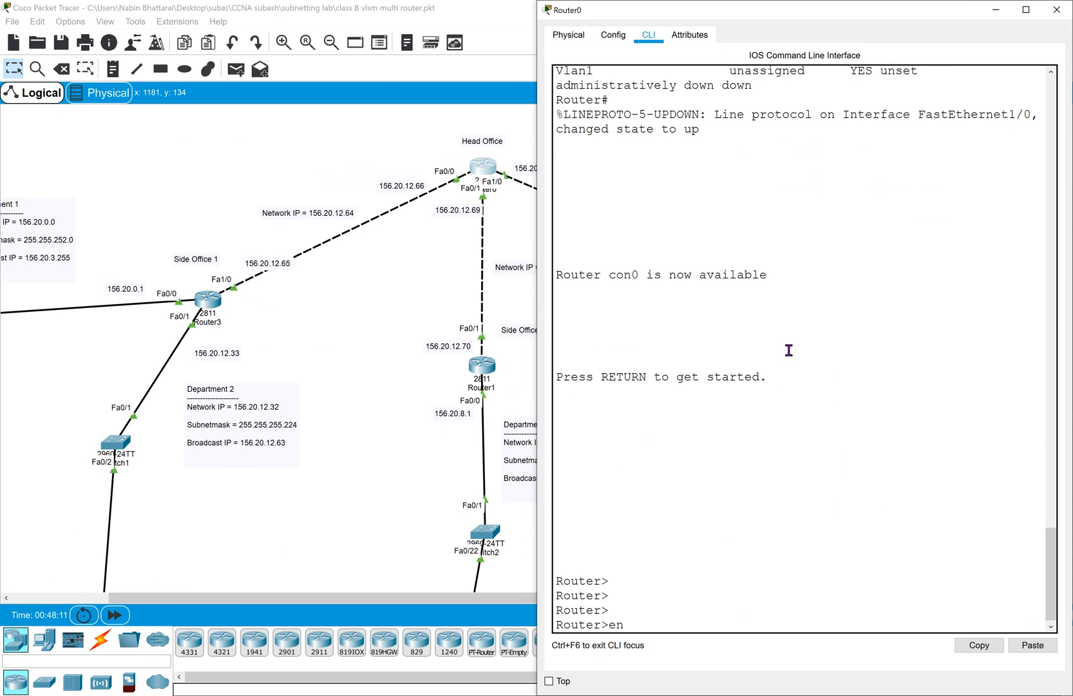
{"action": "key", "text": "Tab"}
{"action": "key", "text": "Return"}
{"action": "key", "text": "Return"}
{"action": "key", "text": "Return"}
Enter global configuration mode on the Head Office router with configure terminal.
{"action": "type", "text": "conf"}
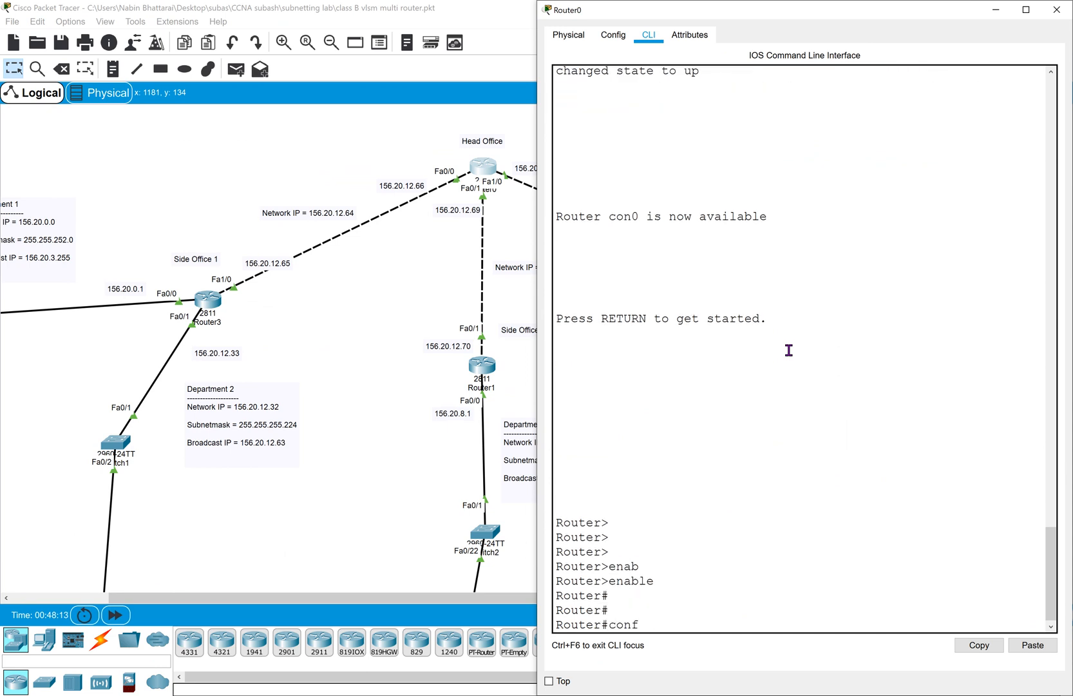
{"action": "key", "text": "Tab"}
{"action": "type", "text": "te"}
{"action": "key", "text": "Tab"}
{"action": "key", "text": "Return"}
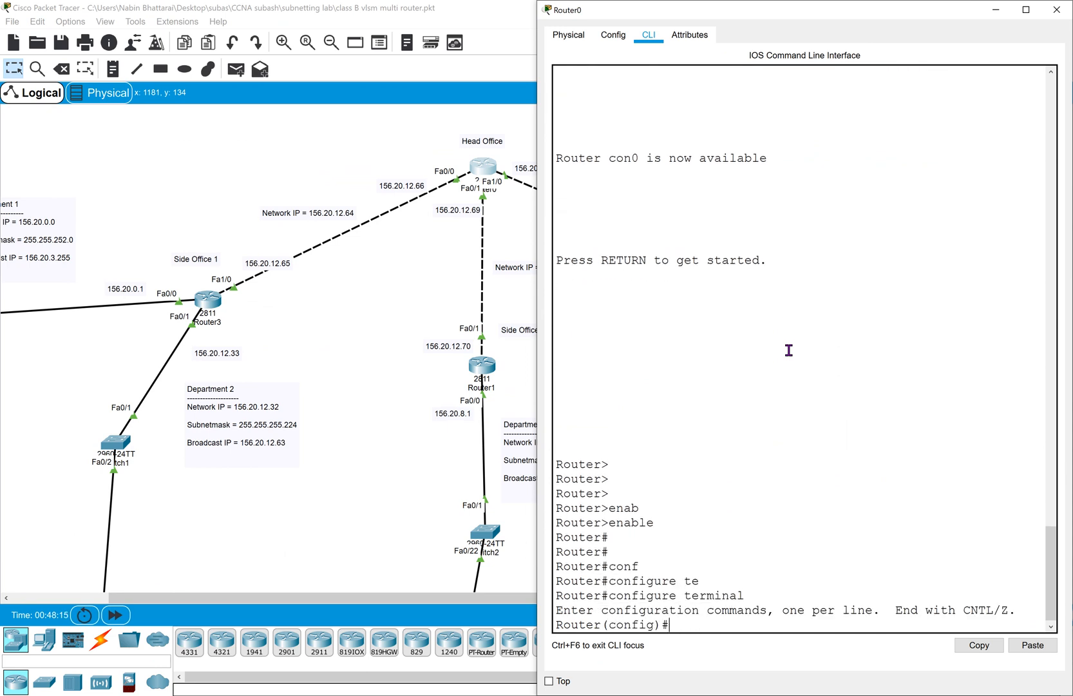
Start a default route on the Head Office router with ip route 0.0.0.0 0.0.0.0.
{"action": "type", "text": "ip route"}
{"action": "key", "text": "Tab"}
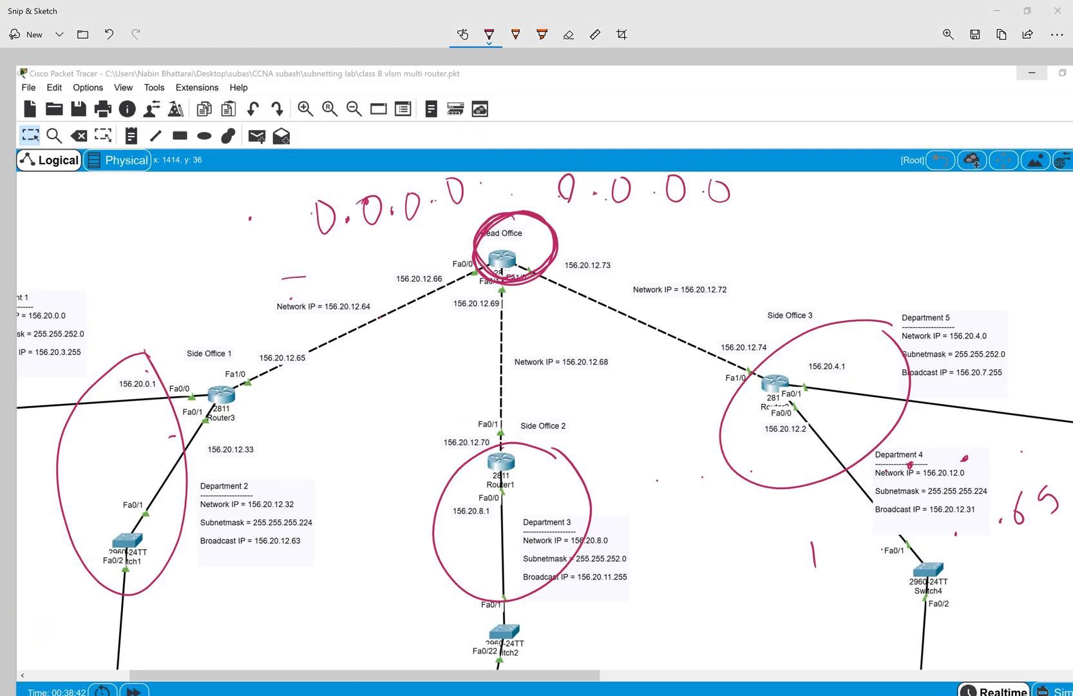
{"action": "left_click", "coordinate": [412, 638]}
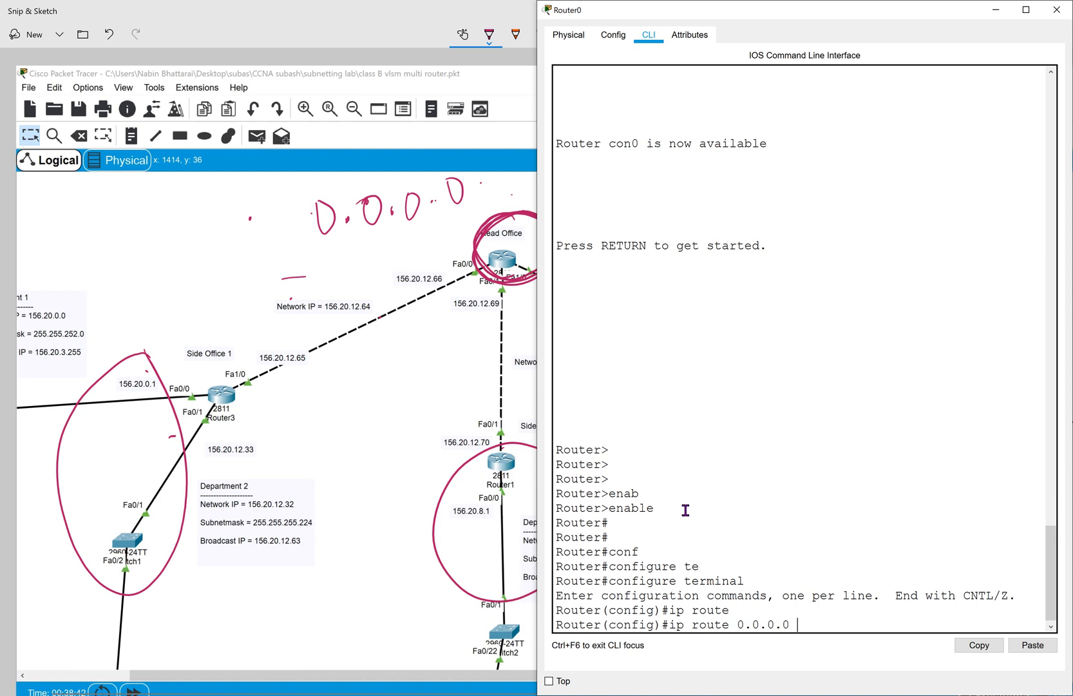
{"action": "type", "text": "0.0n"}
Circle the next-hop address 156.20.12.65 at Side Office 1 in the snip and return to the Head Office router's command line.
{"action": "left_click", "coordinate": [274, 382]}
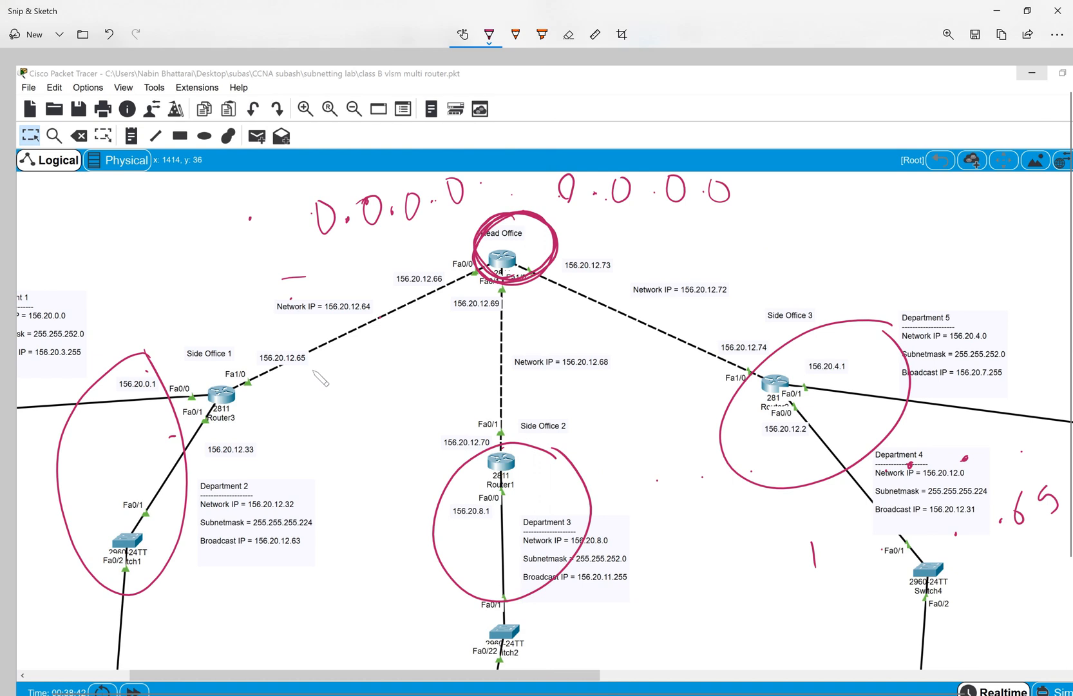
{"action": "mouse_move", "coordinate": [314, 348]}
{"action": "left_mouse_down"}
{"action": "mouse_move", "coordinate": [246, 355]}
{"action": "mouse_move", "coordinate": [266, 382]}
{"action": "mouse_move", "coordinate": [324, 361]}
{"action": "mouse_move", "coordinate": [299, 344]}
{"action": "left_mouse_up"}
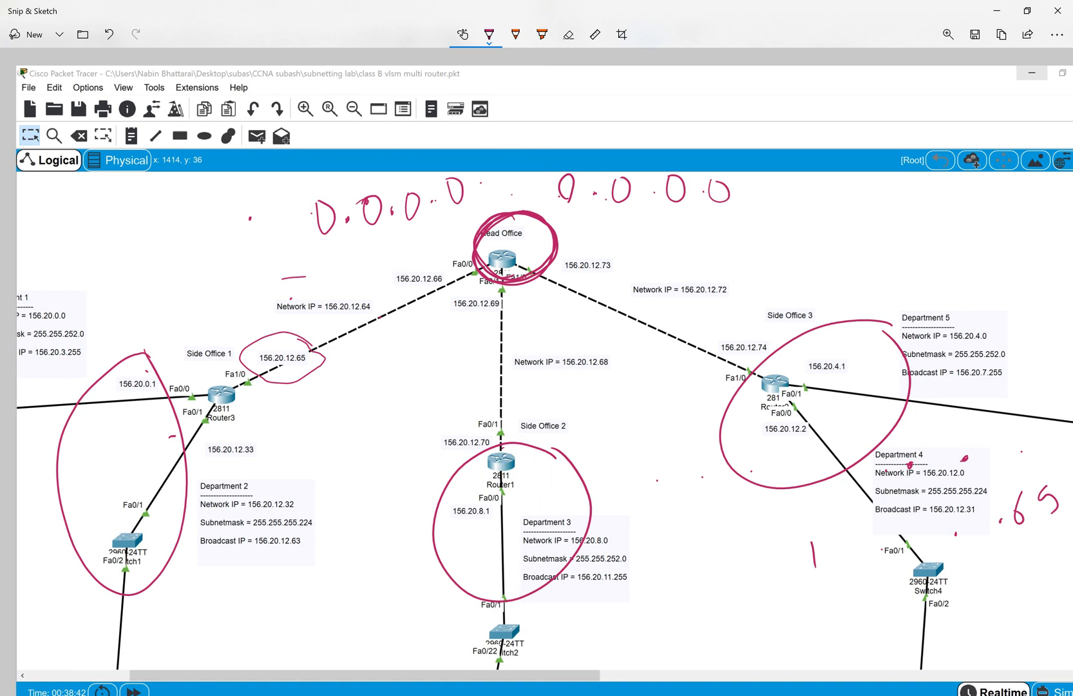
{"action": "left_click", "coordinate": [419, 657]}
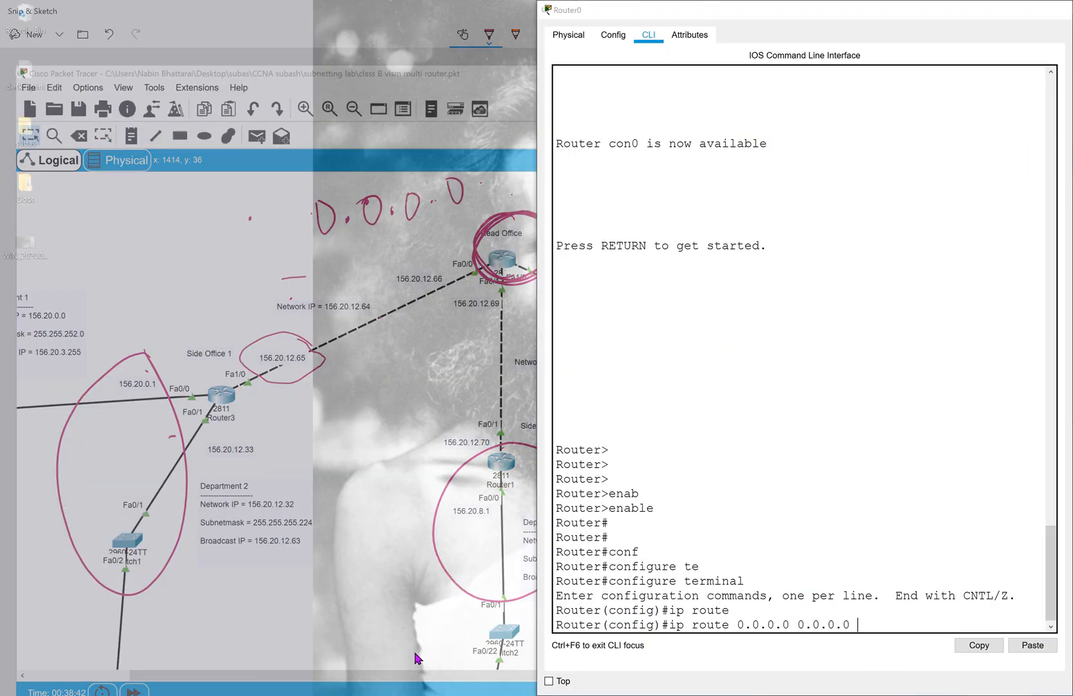
Complete the Head Office default route ip route 0.0.0.0 0.0.0.0 with next hop 156.20.12.65, checking the command's remaining options first.
{"action": "type", "text": "156.20."}
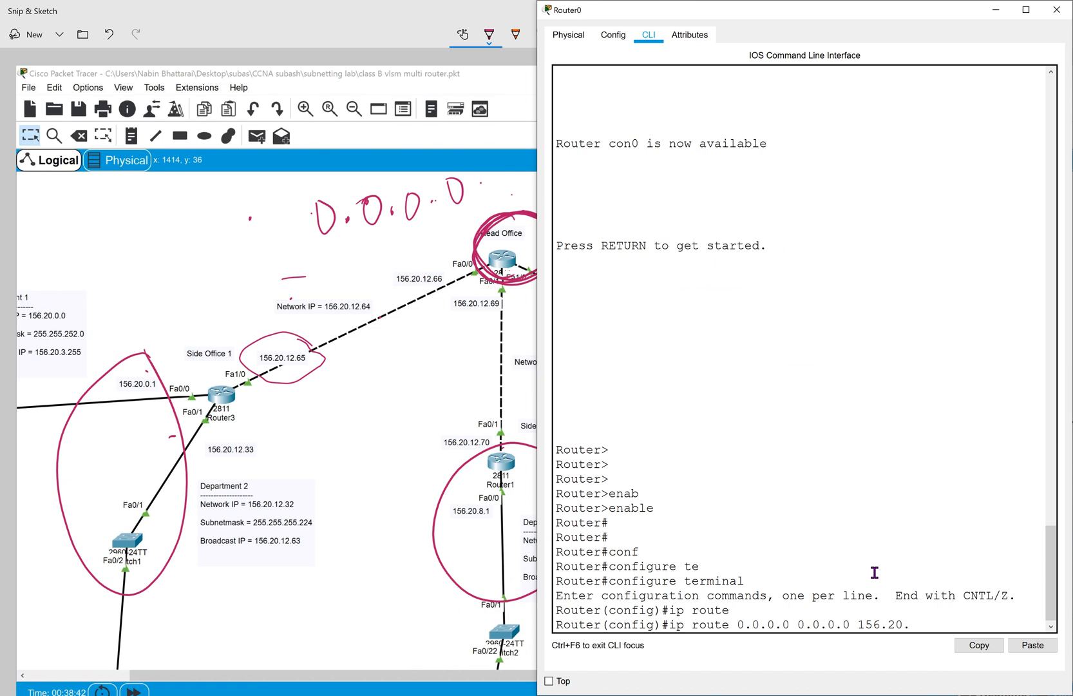
{"action": "type", "text": "12.65 ?"}
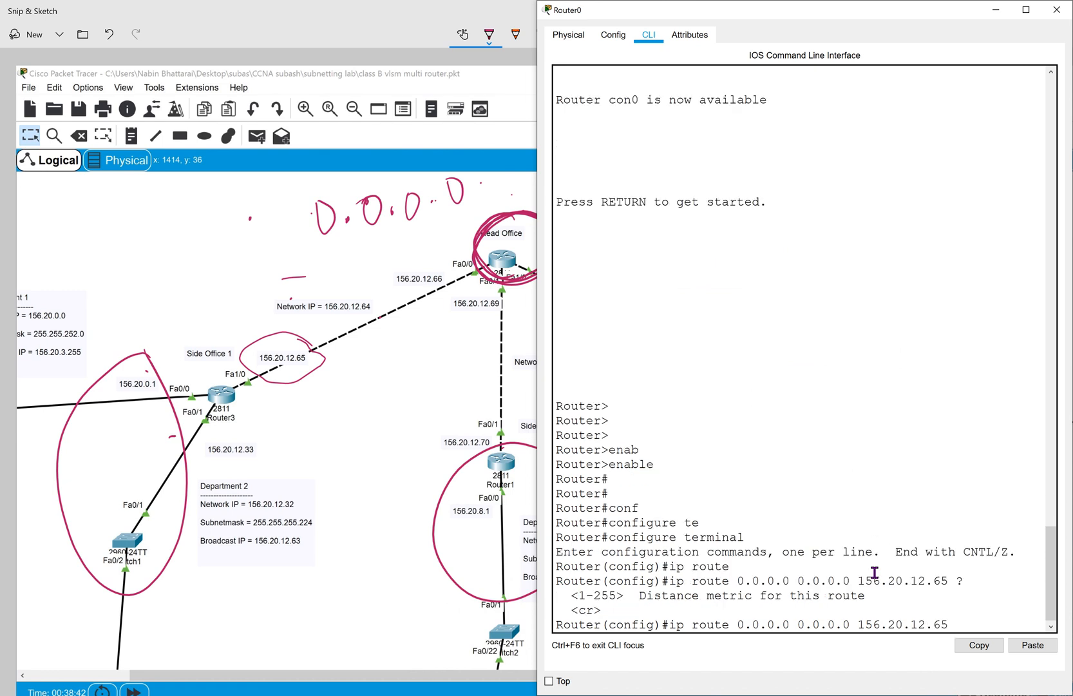
{"action": "key", "text": "Return"}
{"action": "key", "text": "Return"}
{"action": "key", "text": "Return"}
{"action": "key", "text": "Return"}
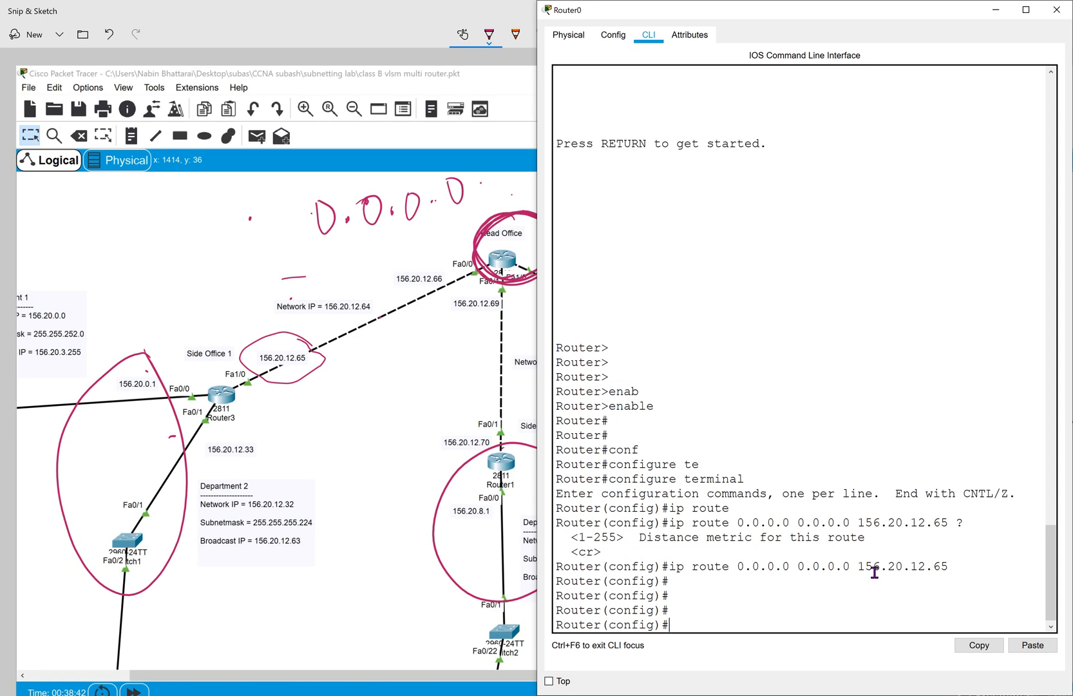
Replace the circle below Side Office 2 in the snip with a larger one around Department 3's network.
{"action": "left_click", "coordinate": [447, 359]}
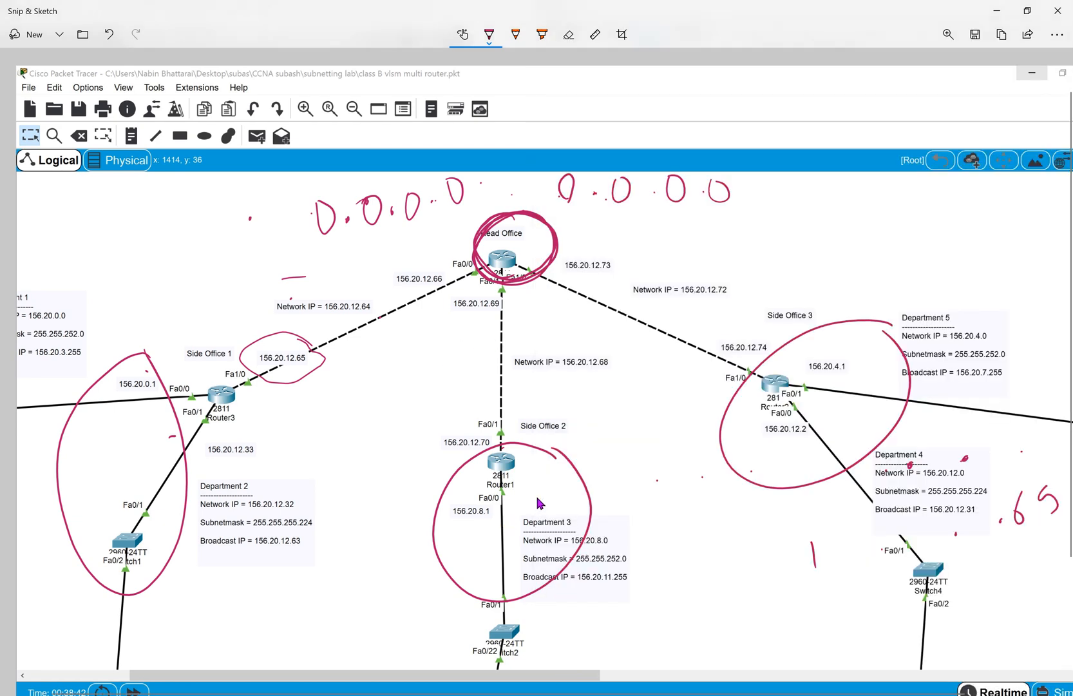
{"action": "mouse_move", "coordinate": [522, 488]}
{"action": "left_mouse_down"}
{"action": "mouse_move", "coordinate": [497, 490]}
{"action": "mouse_move", "coordinate": [390, 573]}
{"action": "mouse_move", "coordinate": [583, 579]}
{"action": "mouse_move", "coordinate": [426, 502]}
{"action": "mouse_move", "coordinate": [478, 637]}
{"action": "mouse_move", "coordinate": [551, 543]}
{"action": "mouse_move", "coordinate": [432, 490]}
{"action": "mouse_move", "coordinate": [427, 592]}
{"action": "mouse_move", "coordinate": [444, 602]}
{"action": "left_mouse_up"}
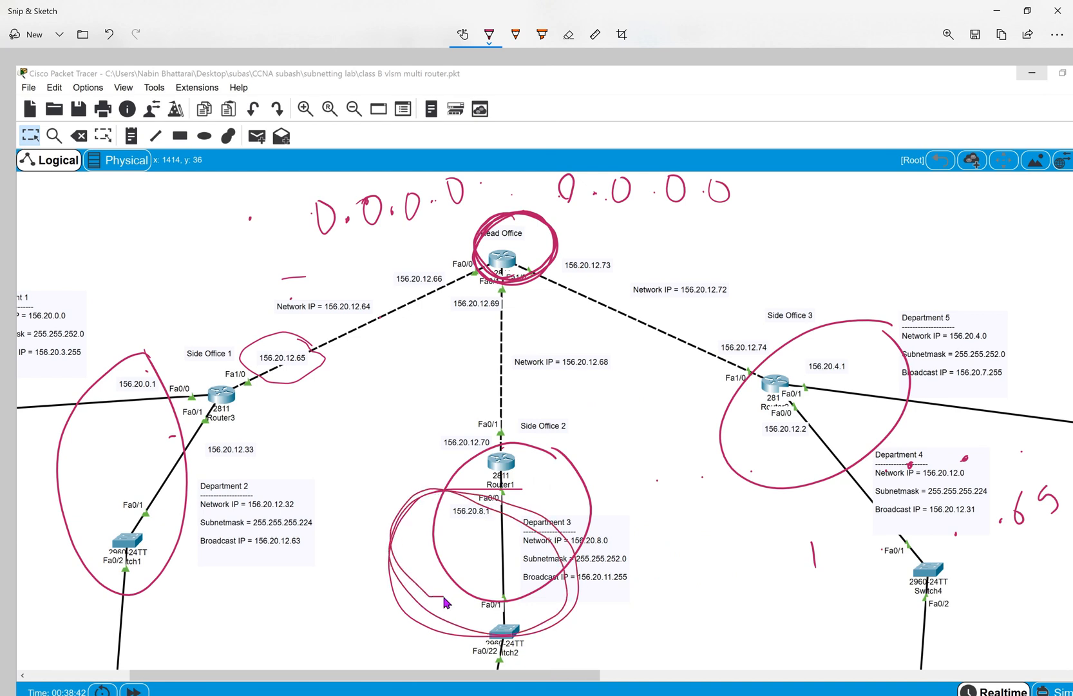
{"action": "key", "text": "ctrl+z"}
{"action": "key", "text": "ctrl+z"}
{"action": "mouse_move", "coordinate": [549, 478]}
{"action": "left_mouse_down"}
{"action": "mouse_move", "coordinate": [428, 624]}
{"action": "mouse_move", "coordinate": [628, 562]}
{"action": "mouse_move", "coordinate": [557, 482]}
{"action": "left_mouse_up"}
Handwrite the default network and mask 0.0.0.0 0.0.0.0 beside the Side Office 2 link in the snip.
{"action": "mouse_move", "coordinate": [304, 592]}
{"action": "left_mouse_down"}
{"action": "mouse_move", "coordinate": [298, 628]}
{"action": "mouse_move", "coordinate": [305, 593]}
{"action": "mouse_move", "coordinate": [346, 583]}
{"action": "mouse_move", "coordinate": [336, 555]}
{"action": "left_mouse_up"}
{"action": "left_click", "coordinate": [329, 590]}
{"action": "left_click_drag", "start_coordinate": [363, 527], "coordinate": [364, 551]}
{"action": "left_click", "coordinate": [379, 529]}
{"action": "left_click_drag", "start_coordinate": [391, 495], "coordinate": [389, 518]}
{"action": "mouse_move", "coordinate": [409, 431]}
{"action": "left_mouse_down"}
{"action": "mouse_move", "coordinate": [395, 456]}
{"action": "mouse_move", "coordinate": [412, 434]}
{"action": "left_mouse_up"}
{"action": "left_click_drag", "start_coordinate": [439, 388], "coordinate": [427, 417]}
{"action": "mouse_move", "coordinate": [457, 356]}
{"action": "left_mouse_down"}
{"action": "mouse_move", "coordinate": [469, 377]}
{"action": "mouse_move", "coordinate": [496, 337]}
{"action": "left_mouse_up"}
{"action": "left_click", "coordinate": [477, 352]}
Draw an arrow from Head Office to Side Office 2 and circle the next-hop address 156.20.12.70.
{"action": "mouse_move", "coordinate": [522, 280]}
{"action": "left_mouse_down"}
{"action": "mouse_move", "coordinate": [548, 420]}
{"action": "mouse_move", "coordinate": [543, 473]}
{"action": "left_mouse_up"}
{"action": "left_click_drag", "start_coordinate": [526, 448], "coordinate": [539, 473]}
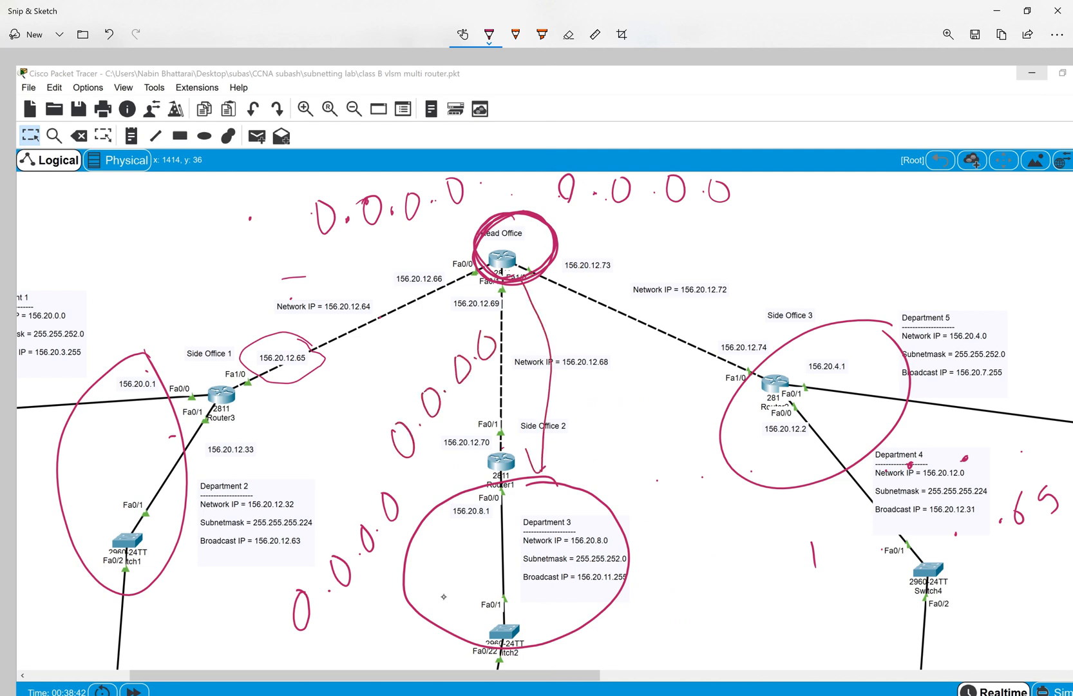
{"action": "mouse_move", "coordinate": [440, 458]}
{"action": "left_mouse_down"}
{"action": "mouse_move", "coordinate": [497, 452]}
{"action": "mouse_move", "coordinate": [506, 419]}
{"action": "mouse_move", "coordinate": [431, 441]}
{"action": "mouse_move", "coordinate": [436, 458]}
{"action": "left_mouse_up"}
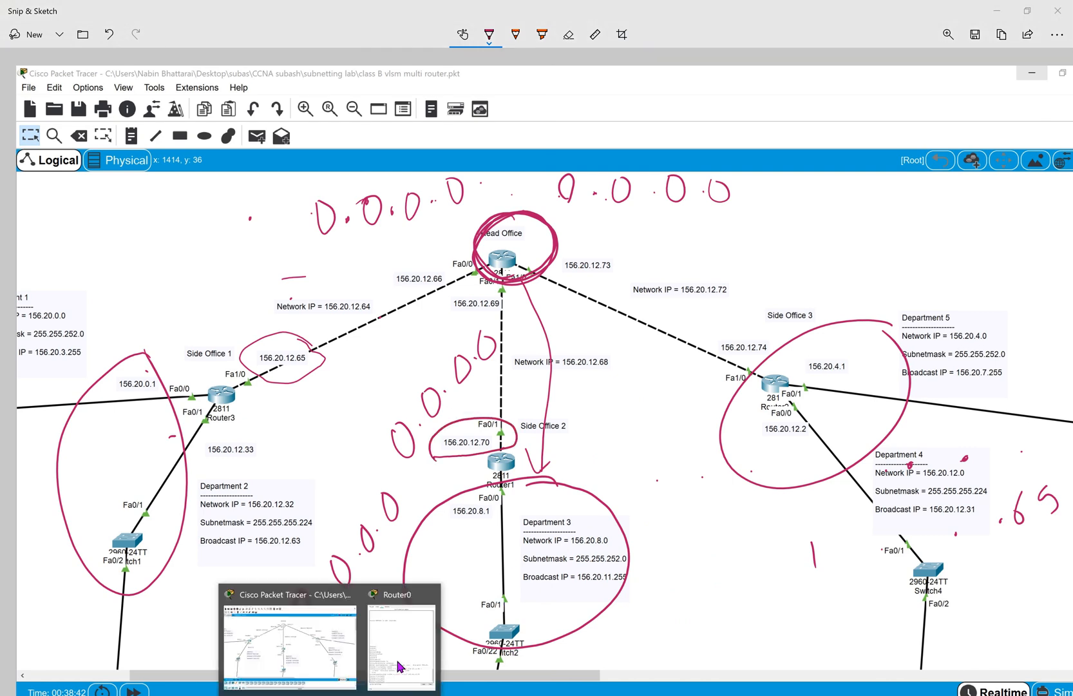
Add a default route on the Head Office router with ip route 0.0.0.0 0.0.0.0 156.20.12.70.
{"action": "left_click", "coordinate": [395, 656]}
{"action": "type", "text": "ip route"}
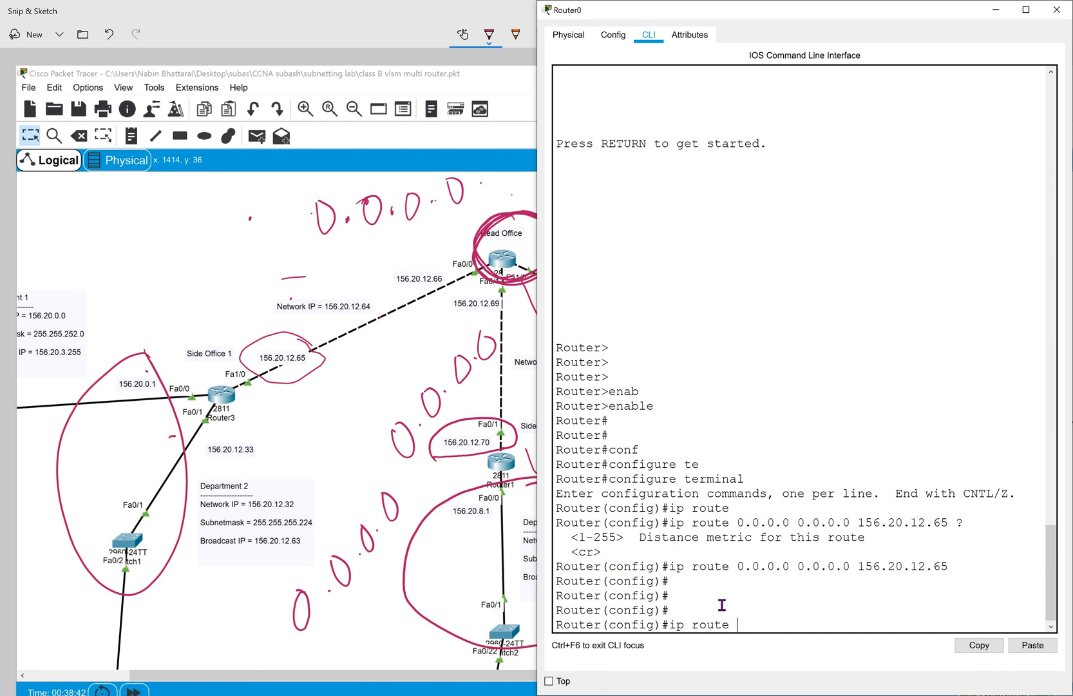
{"action": "type", "text": " 0.0.0.0 0.0.0.0n156.20.12.70 ?"}
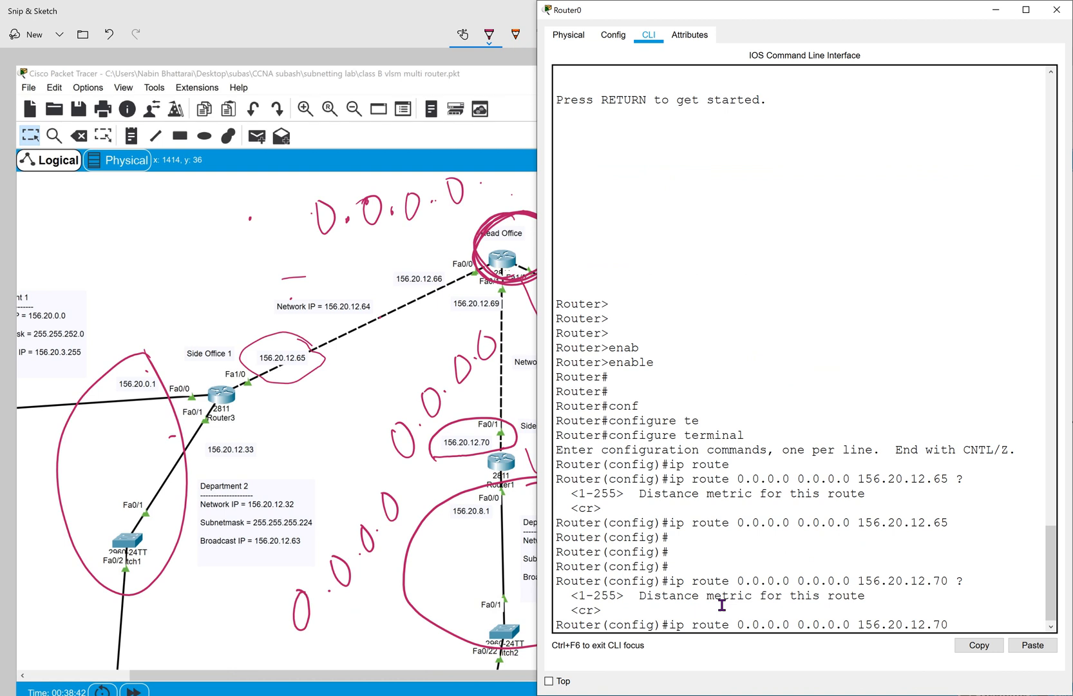
{"action": "left_click_drag", "start_coordinate": [637, 608], "coordinate": [527, 598]}
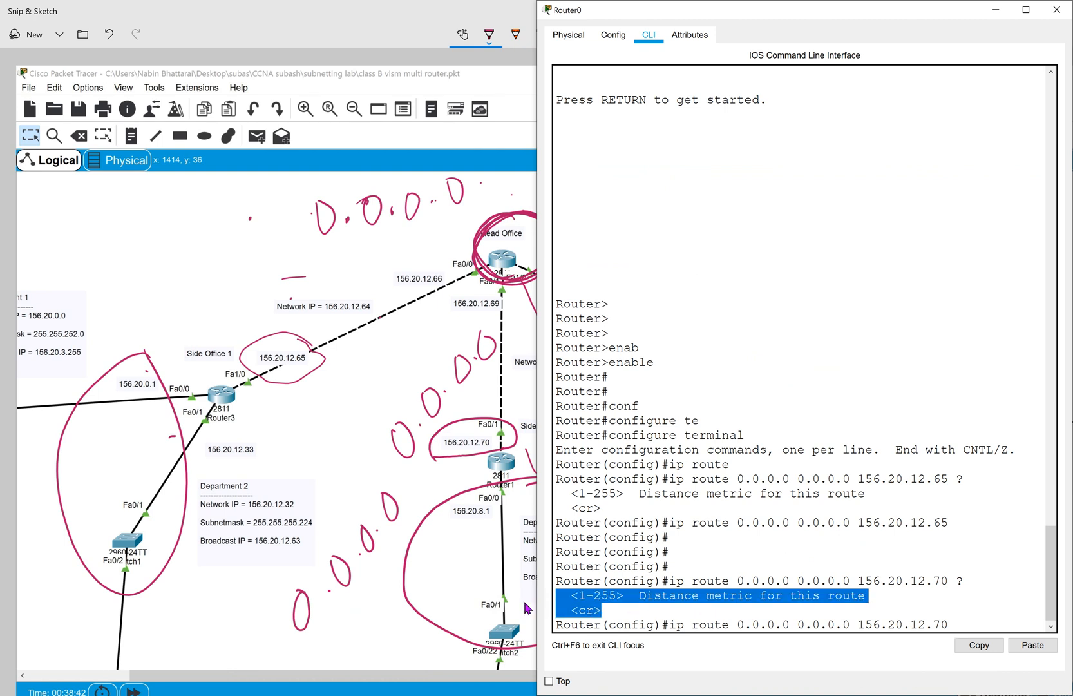
{"action": "key", "text": "Return"}
{"action": "key", "text": "Return"}
{"action": "key", "text": "Return"}
{"action": "key", "text": "Return"}
{"action": "key", "text": "Return"}
Leave configuration mode with end and save the Head Office router's configuration with write.
{"action": "type", "text": "end"}
{"action": "key", "text": "Return"}
{"action": "key", "text": "Return"}
{"action": "key", "text": "Return"}
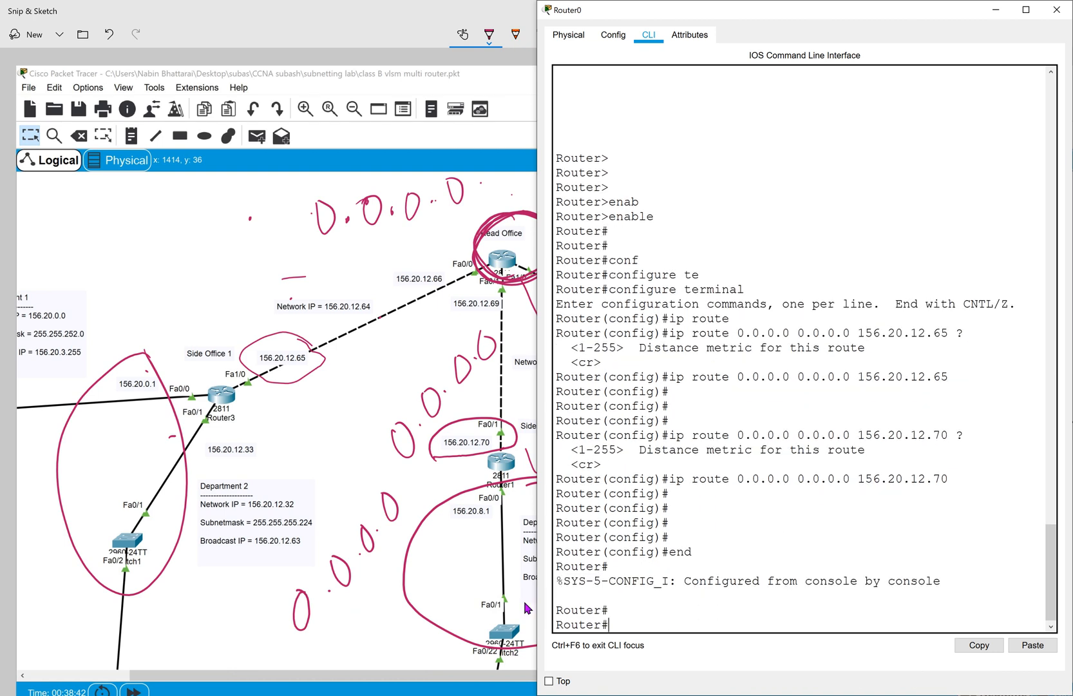
{"action": "key", "text": "Return"}
{"action": "type", "text": "wri"}
{"action": "key", "text": "Tab"}
{"action": "key", "text": "Return"}
{"action": "key", "text": "Return"}
{"action": "key", "text": "Return"}
{"action": "key", "text": "Return"}
{"action": "key", "text": "Return"}
Re-enter global configuration mode on the Head Office router with configure, accepting the default terminal source.
{"action": "type", "text": "configu"}
{"action": "key", "text": "Tab"}
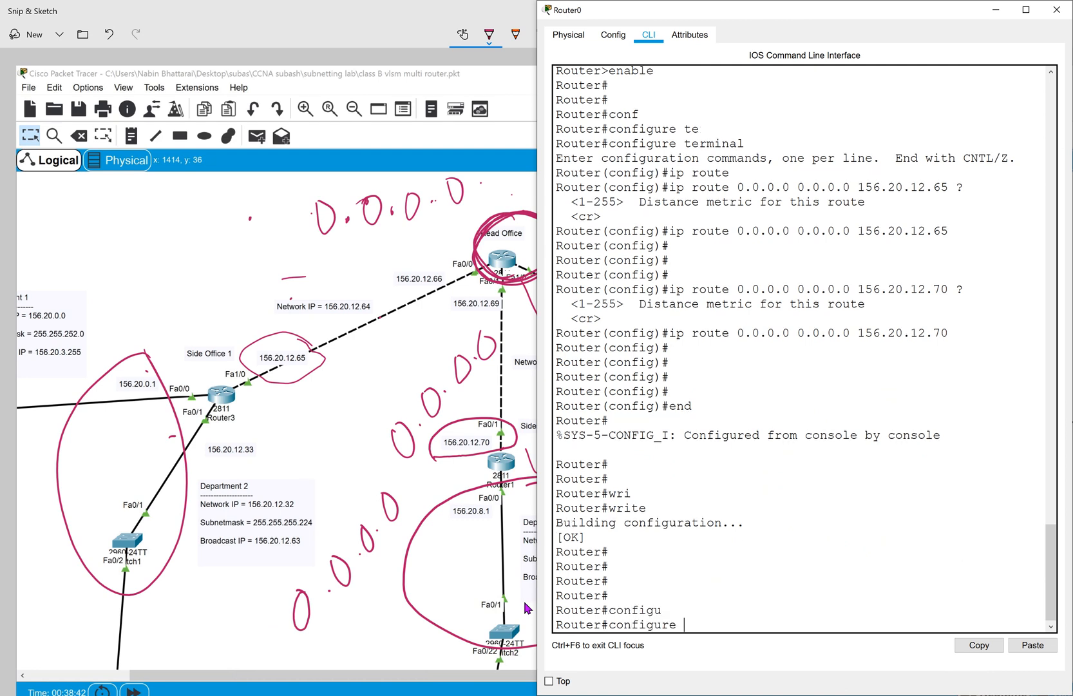
{"action": "type", "text": "\\"}
{"action": "key", "text": "Return"}
{"action": "key", "text": "Up"}
{"action": "key", "text": "BackSpace"}
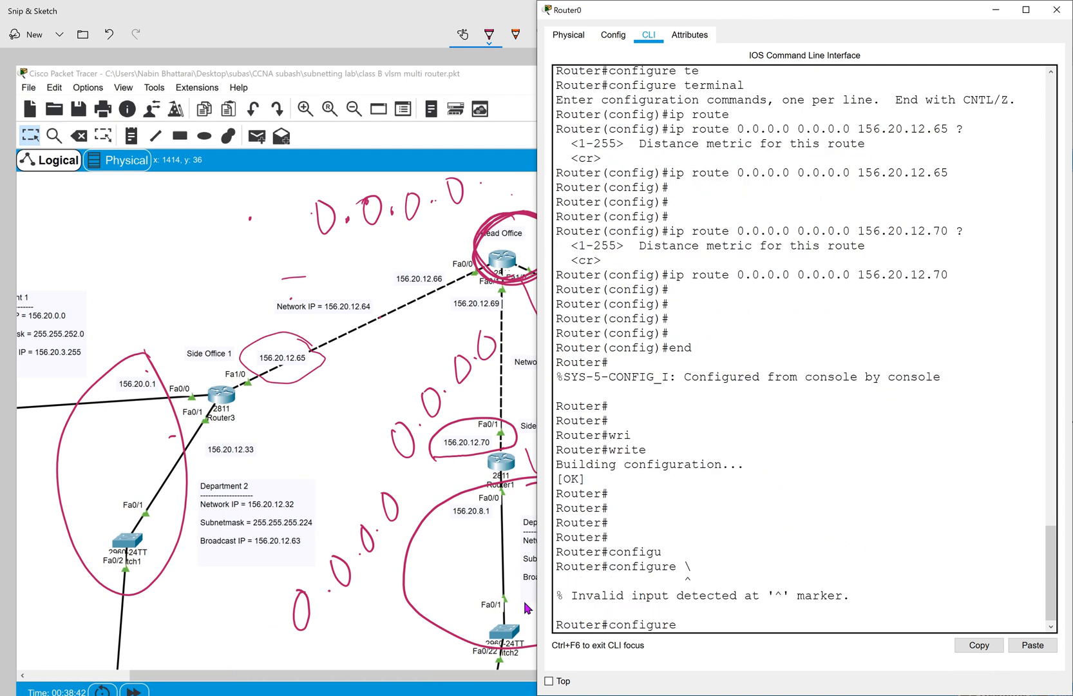
{"action": "key", "text": "Return"}
{"action": "key", "text": "Return"}
{"action": "key", "text": "Return"}
{"action": "key", "text": "Return"}
{"action": "key", "text": "Return"}
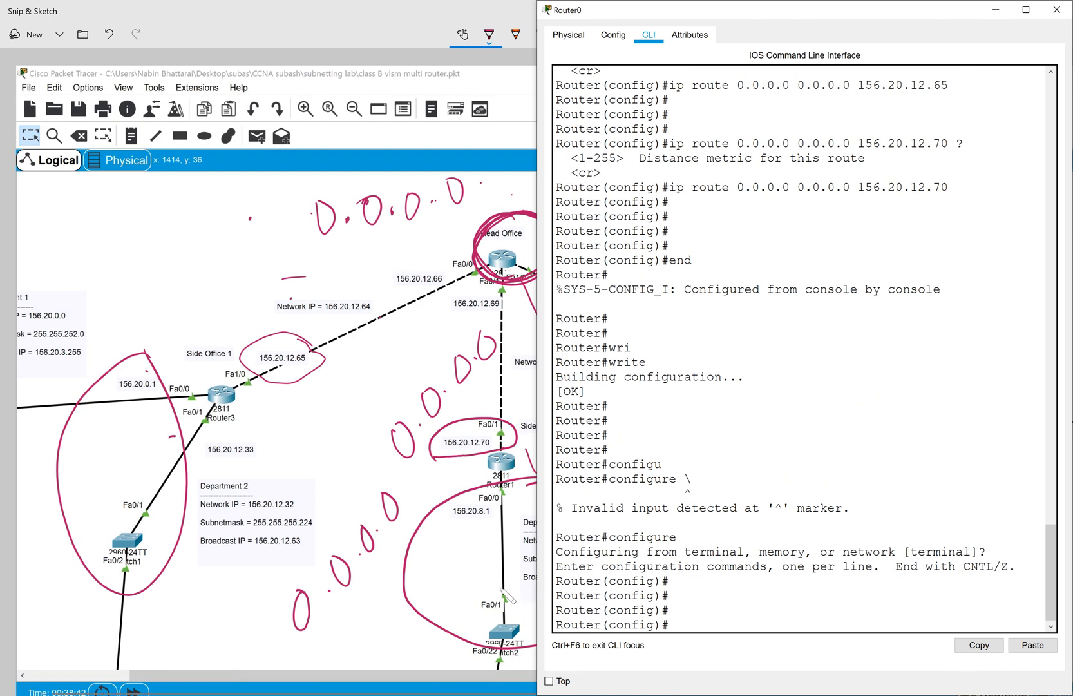
Mark the networks at Side Office 3 in the snip and circle the next-hop address 156.20.12.74.
{"action": "left_click", "coordinate": [432, 446]}
{"action": "mouse_move", "coordinate": [951, 322]}
{"action": "left_mouse_down"}
{"action": "mouse_move", "coordinate": [841, 385]}
{"action": "mouse_move", "coordinate": [820, 538]}
{"action": "mouse_move", "coordinate": [992, 353]}
{"action": "mouse_move", "coordinate": [963, 340]}
{"action": "left_mouse_up"}
{"action": "mouse_move", "coordinate": [777, 399]}
{"action": "left_mouse_down"}
{"action": "mouse_move", "coordinate": [766, 526]}
{"action": "mouse_move", "coordinate": [799, 532]}
{"action": "mouse_move", "coordinate": [753, 506]}
{"action": "mouse_move", "coordinate": [710, 585]}
{"action": "mouse_move", "coordinate": [707, 598]}
{"action": "mouse_move", "coordinate": [734, 598]}
{"action": "mouse_move", "coordinate": [720, 635]}
{"action": "mouse_move", "coordinate": [728, 617]}
{"action": "mouse_move", "coordinate": [709, 598]}
{"action": "mouse_move", "coordinate": [691, 635]}
{"action": "mouse_move", "coordinate": [694, 607]}
{"action": "left_mouse_up"}
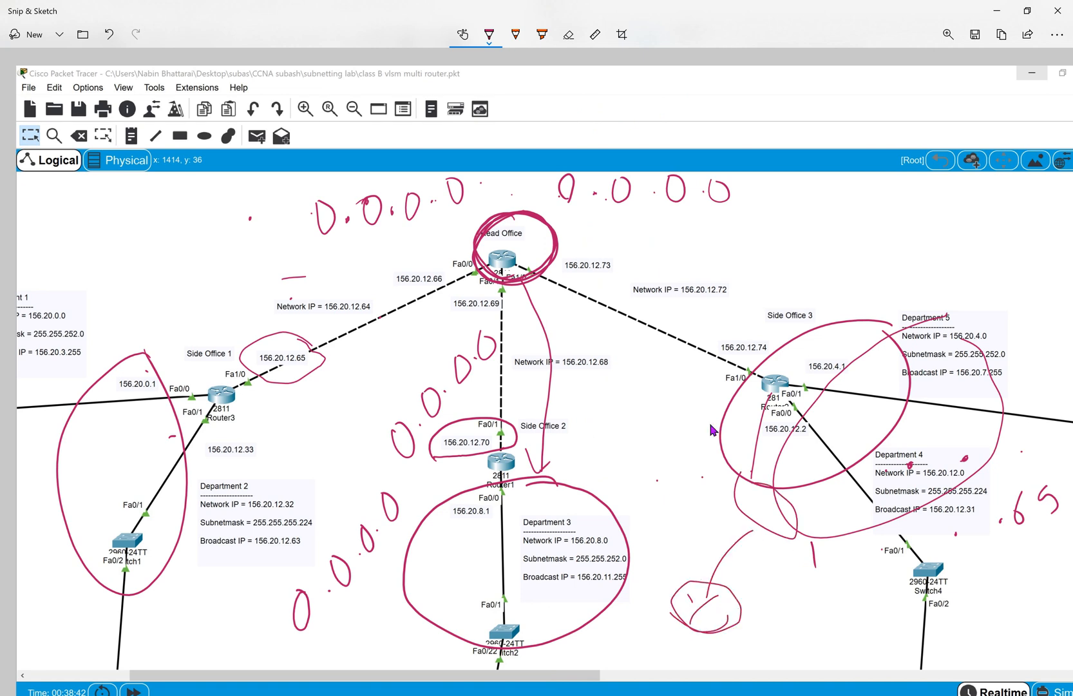
{"action": "left_click_drag", "start_coordinate": [737, 380], "coordinate": [780, 502]}
{"action": "mouse_move", "coordinate": [732, 318]}
{"action": "left_mouse_down"}
{"action": "mouse_move", "coordinate": [718, 320]}
{"action": "mouse_move", "coordinate": [696, 377]}
{"action": "mouse_move", "coordinate": [776, 362]}
{"action": "mouse_move", "coordinate": [703, 322]}
{"action": "mouse_move", "coordinate": [680, 358]}
{"action": "left_mouse_up"}
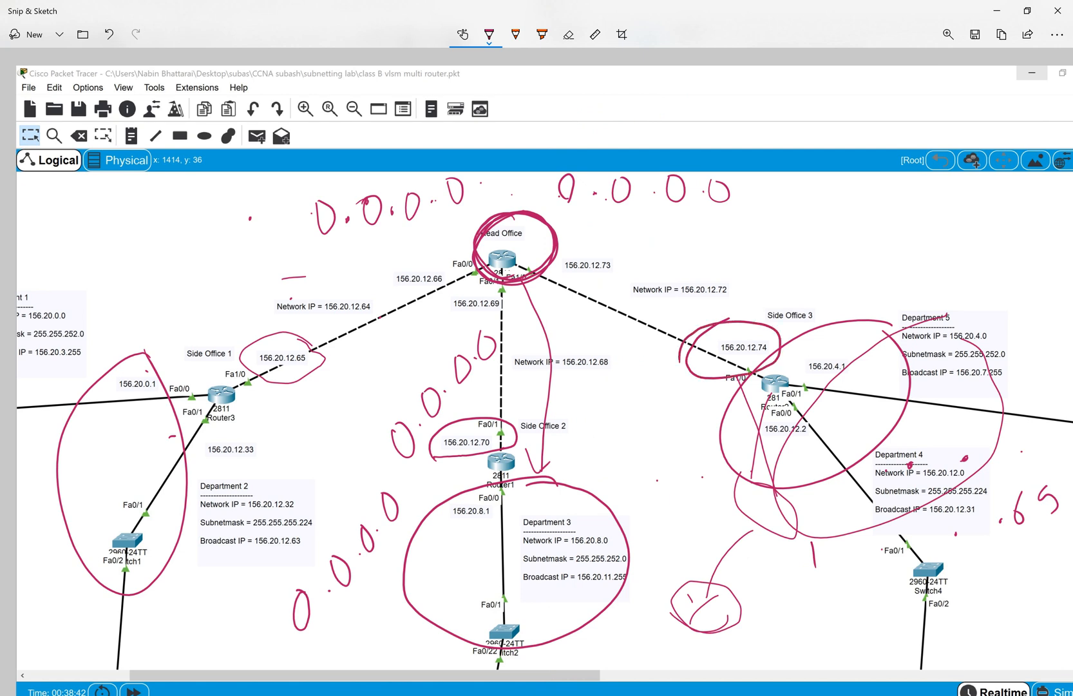
{"action": "left_click", "coordinate": [948, 35]}
{"action": "left_click_drag", "start_coordinate": [875, 69], "coordinate": [919, 69]}
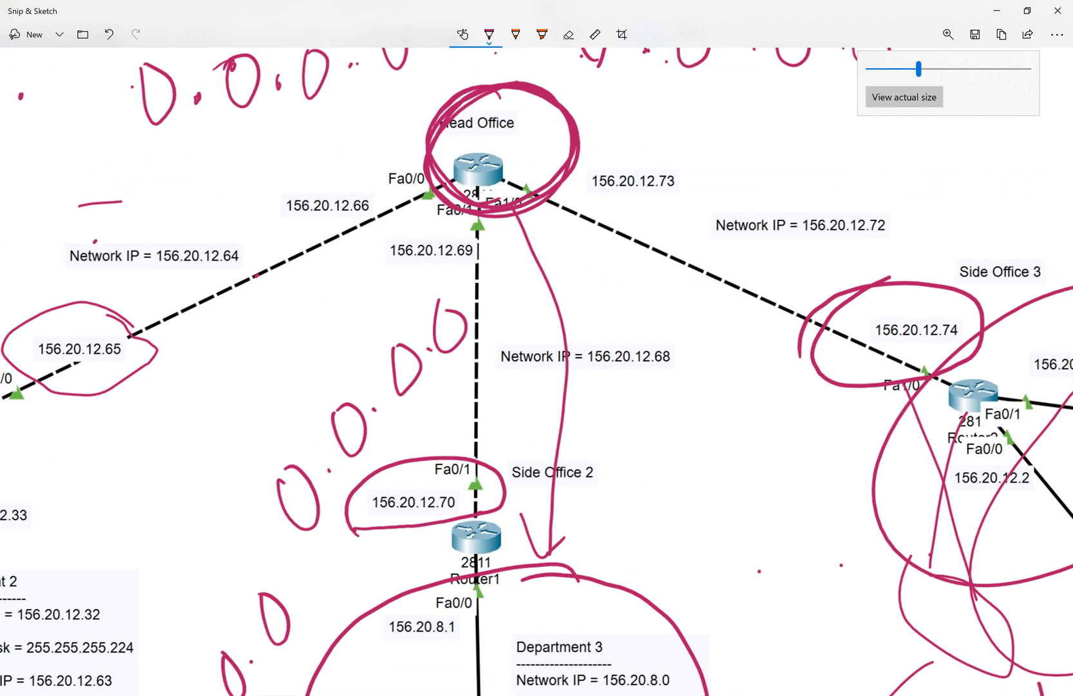
{"action": "left_click", "coordinate": [781, 501]}
{"action": "mouse_move", "coordinate": [810, 340]}
{"action": "left_mouse_down"}
{"action": "mouse_move", "coordinate": [806, 377]}
{"action": "mouse_move", "coordinate": [845, 384]}
{"action": "left_mouse_up"}
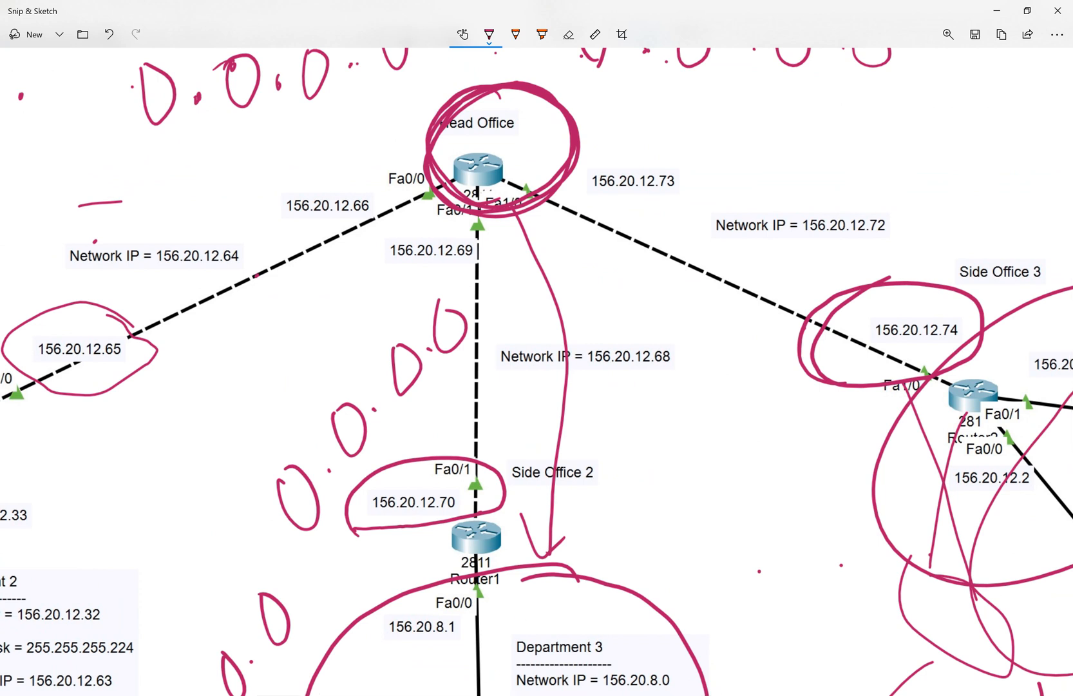
Add a default route on the Head Office router with ip route 0.0.0.0 0.0.0.0 156.20.12.74.
{"action": "mouse_move", "coordinate": [254, 657]}
{"action": "left_click", "coordinate": [387, 654]}
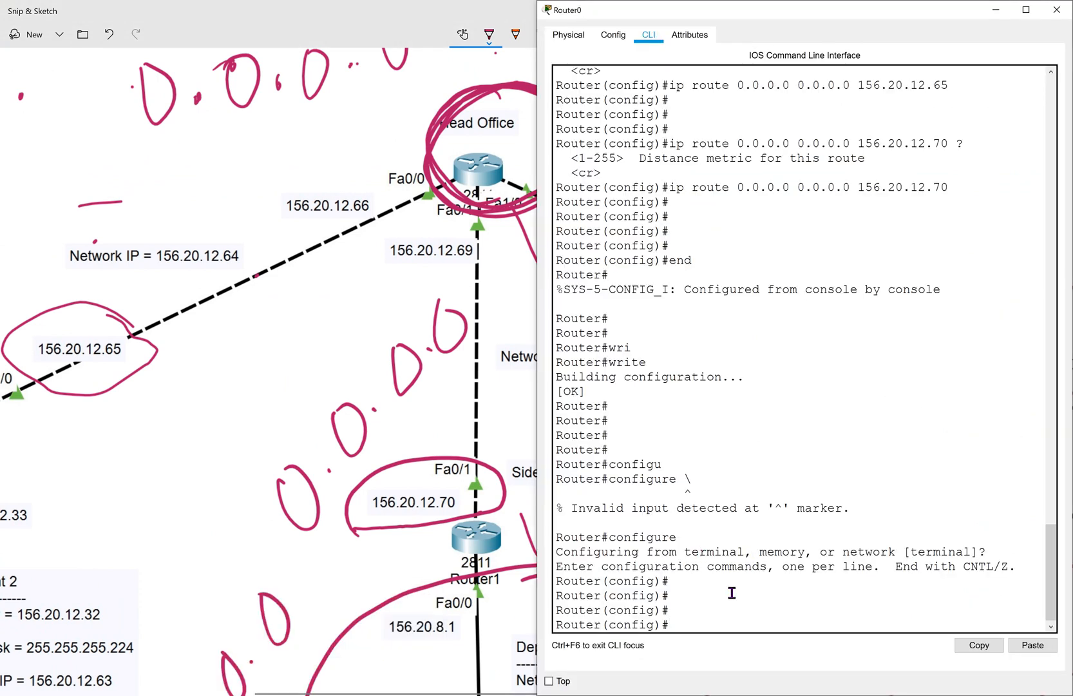
{"action": "scroll", "coordinate": [414, 428], "scroll_direction": "right", "scroll_amount": 10}
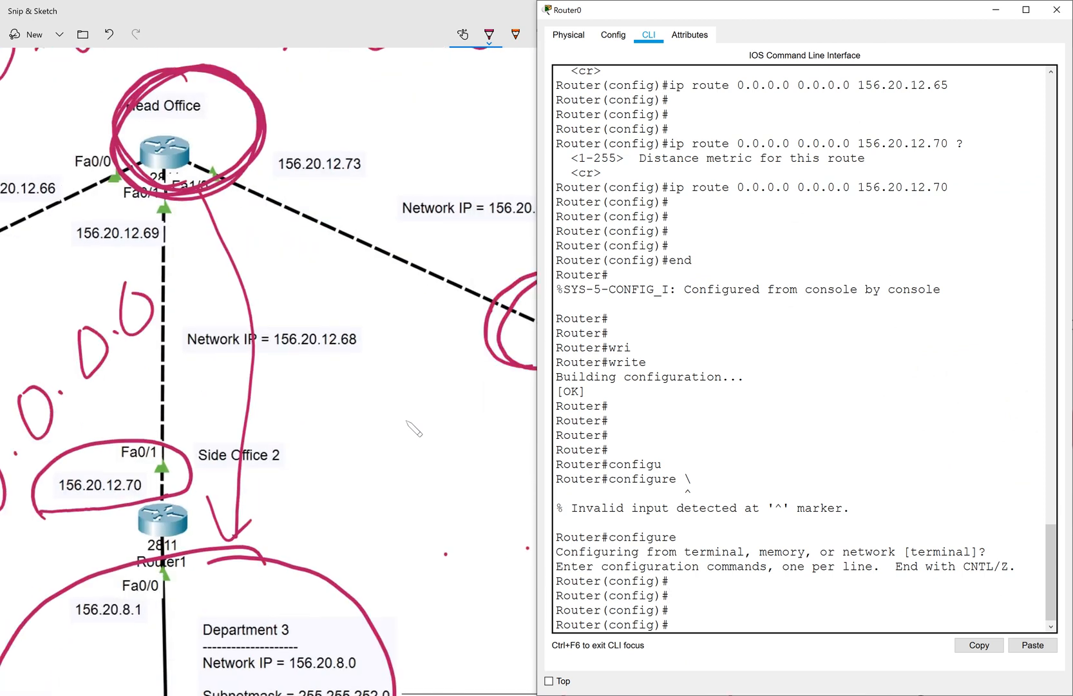
{"action": "scroll", "coordinate": [414, 428], "scroll_direction": "right", "scroll_amount": 4}
{"action": "type", "text": "ip routev"}
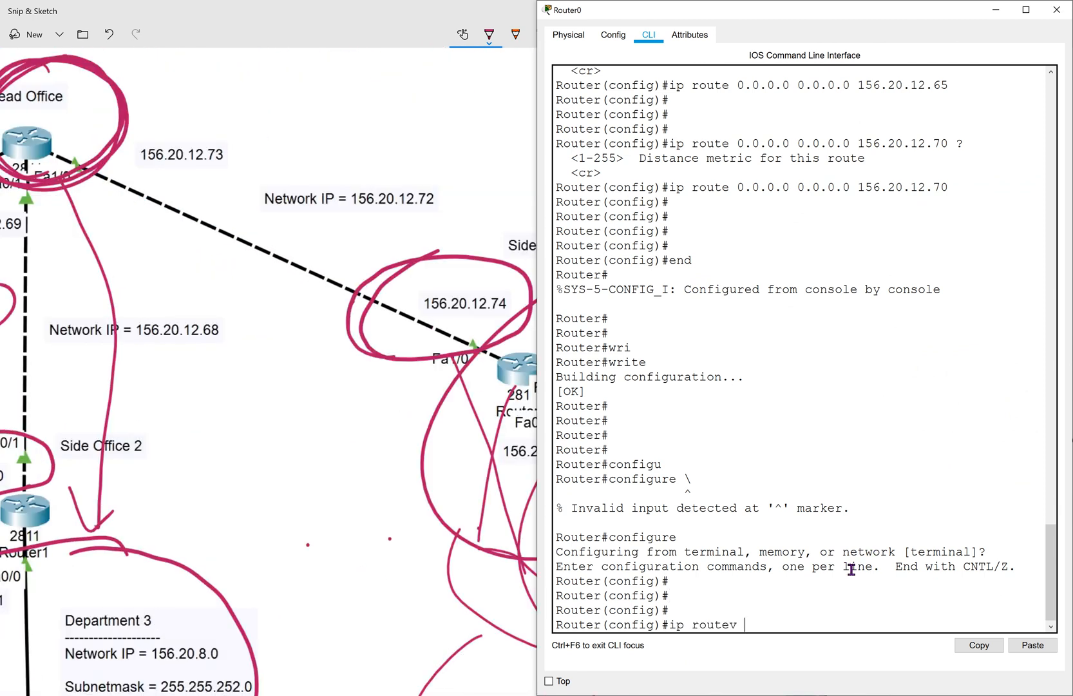
{"action": "key", "text": "BackSpace"}
{"action": "type", "text": "0.0.0.0 n"}
{"action": "scroll", "coordinate": [439, 365], "scroll_direction": "down", "scroll_amount": 1}
{"action": "scroll", "coordinate": [440, 365], "scroll_direction": "right", "scroll_amount": 3}
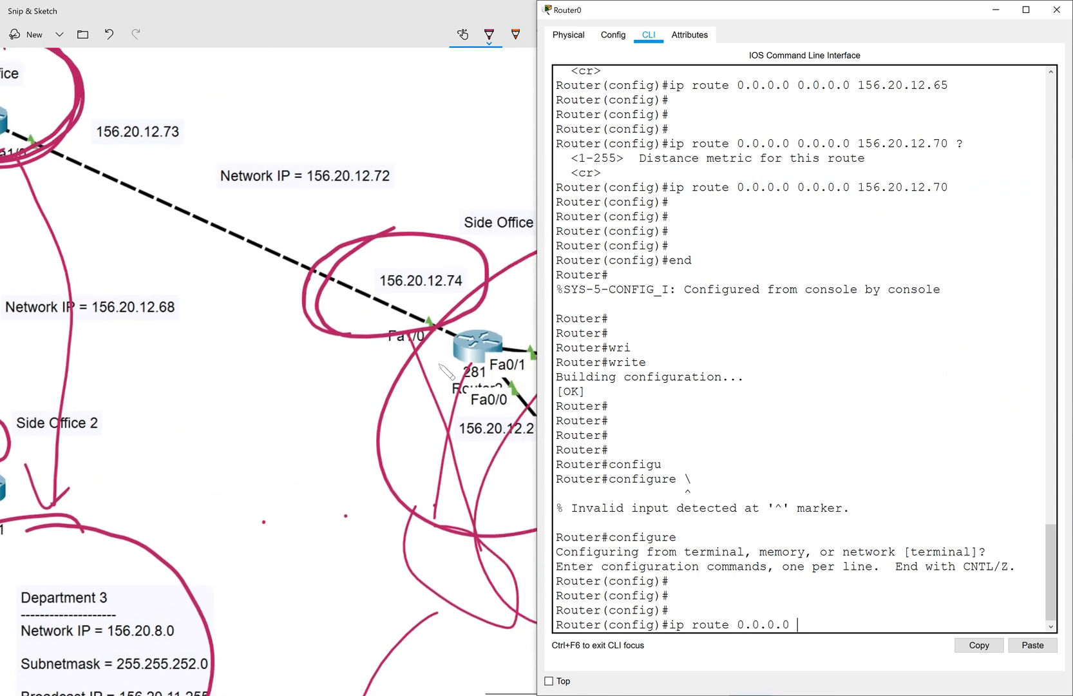
{"action": "type", "text": "0.0.0.0"}
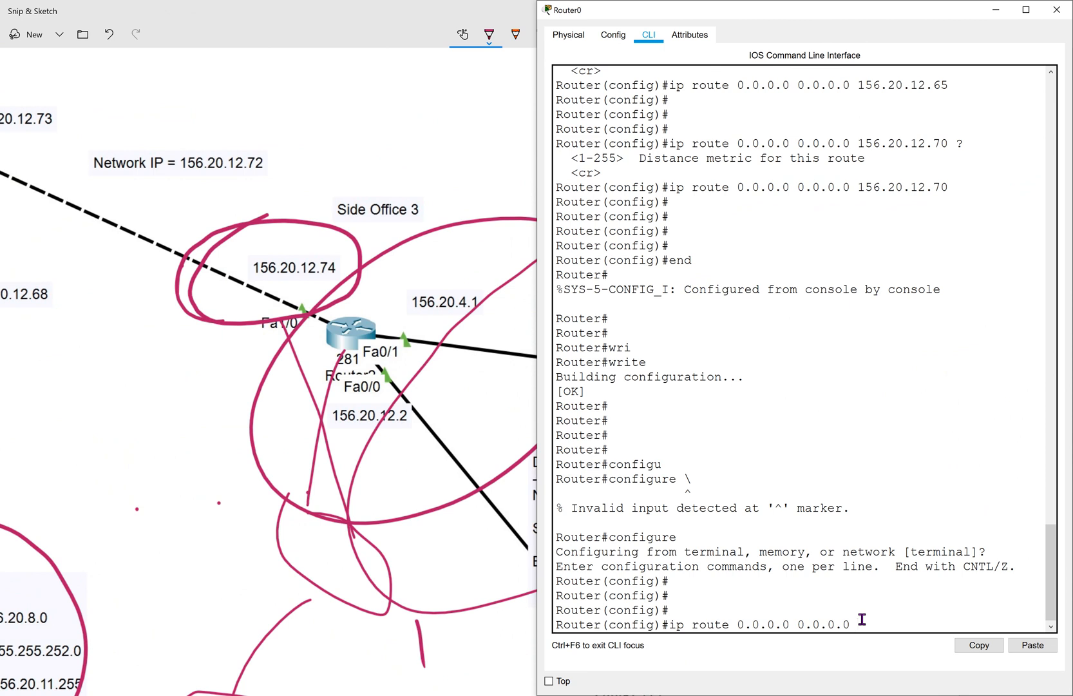
{"action": "type", "text": " 156.20.12.74 ?"}
{"action": "key", "text": "Return"}
{"action": "key", "text": "Return"}
{"action": "key", "text": "Return"}
{"action": "key", "text": "Return"}
{"action": "key", "text": "Return"}
{"action": "key", "text": "Return"}
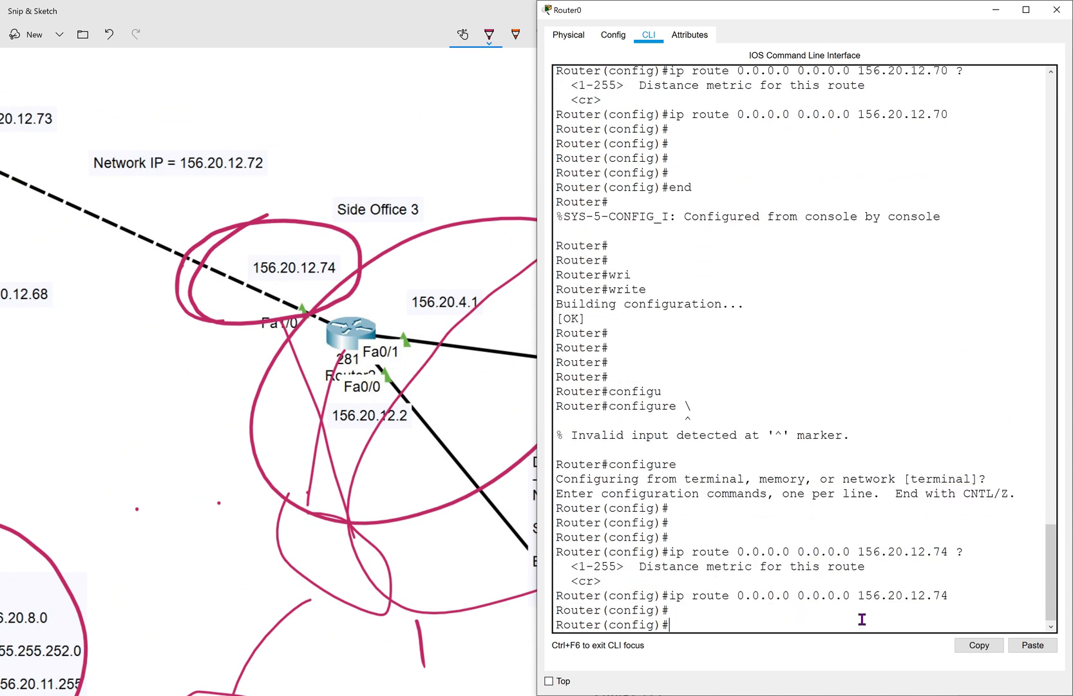
Exit global configuration with end and write the updated Head Office configuration to memory.
{"action": "type", "text": "e"}
{"action": "type", "text": "nd"}
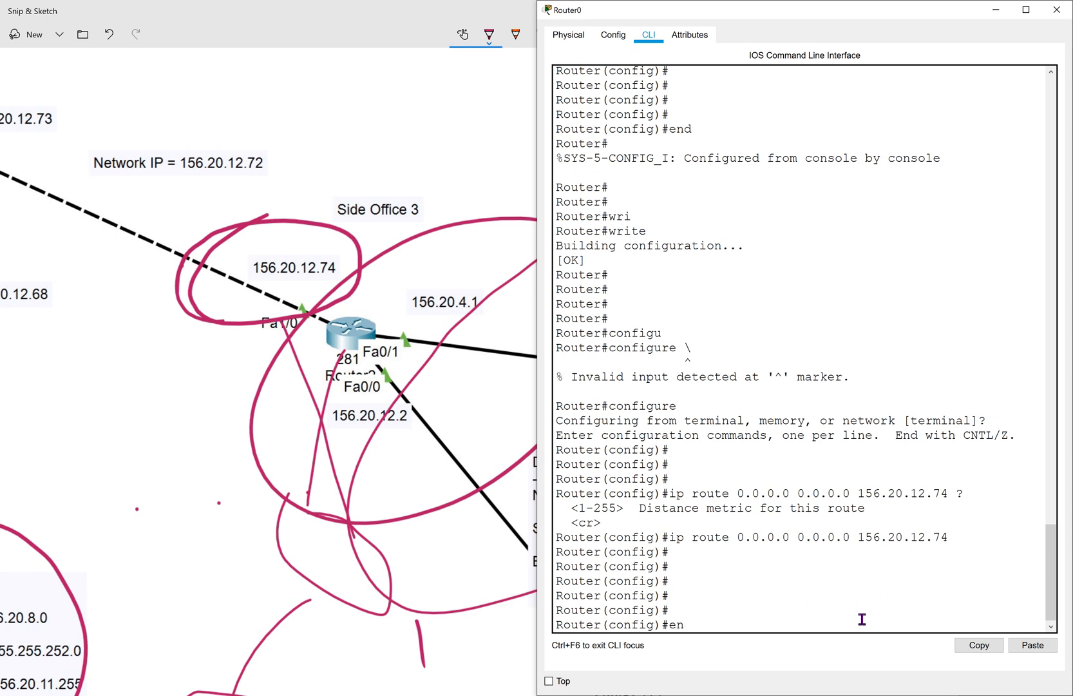
{"action": "key", "text": "Return"}
{"action": "key", "text": "Return"}
{"action": "key", "text": "Return"}
{"action": "key", "text": "Return"}
{"action": "type", "text": "wri"}
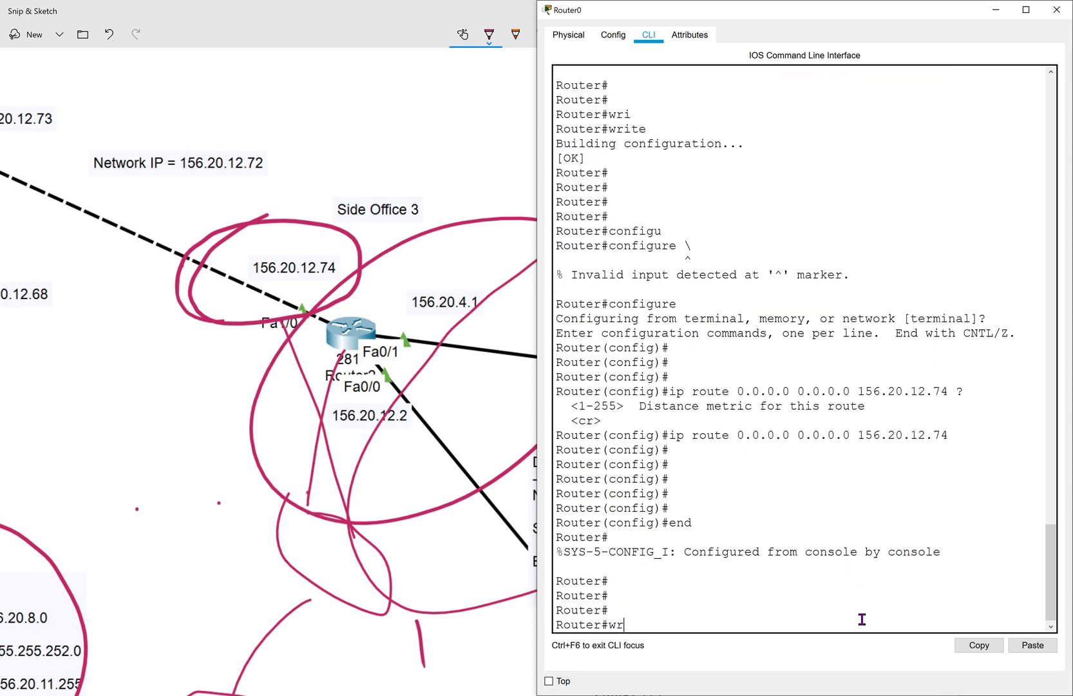
{"action": "key", "text": "Tab"}
{"action": "key", "text": "Return"}
{"action": "key", "text": "Return"}
{"action": "key", "text": "Return"}
{"action": "key", "text": "Return"}
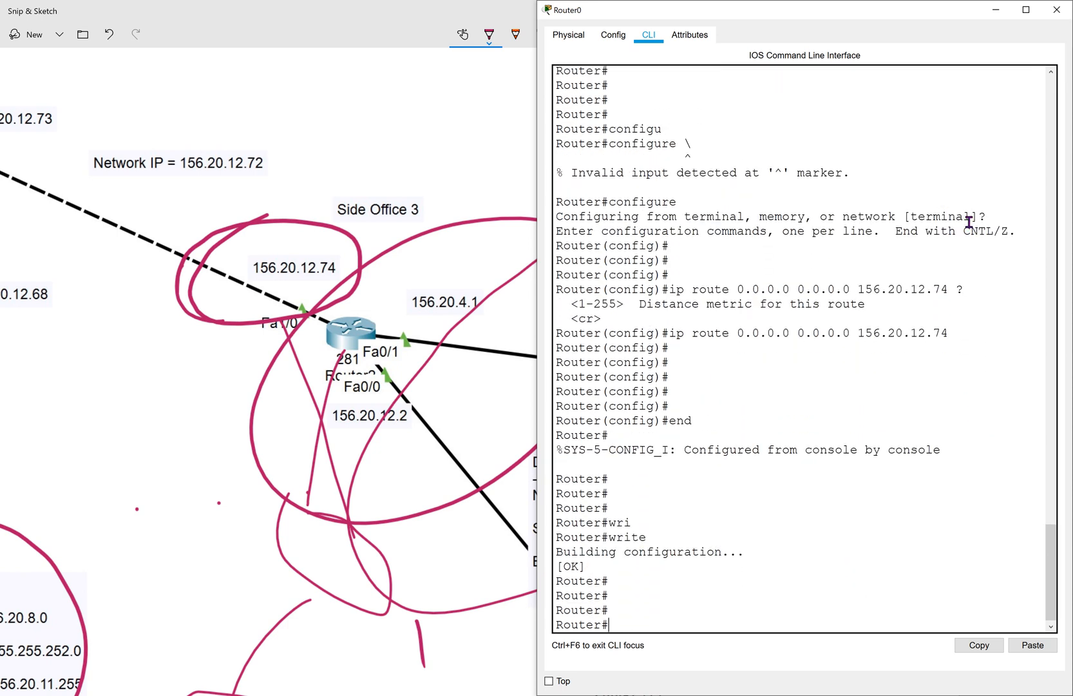
Return to the Packet Tracer topology and review the link addresses at Head Office, Side Office 2 and Side Office 3.
{"action": "left_click", "coordinate": [996, 10]}
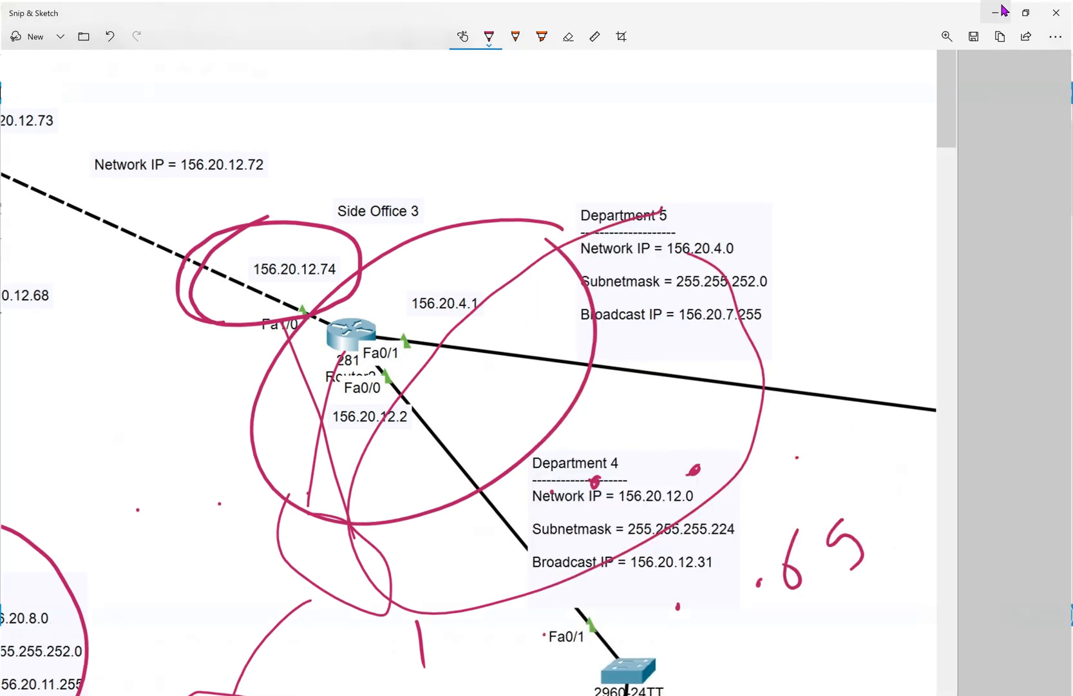
{"action": "left_click", "coordinate": [999, 11]}
{"action": "left_click", "coordinate": [333, 46]}
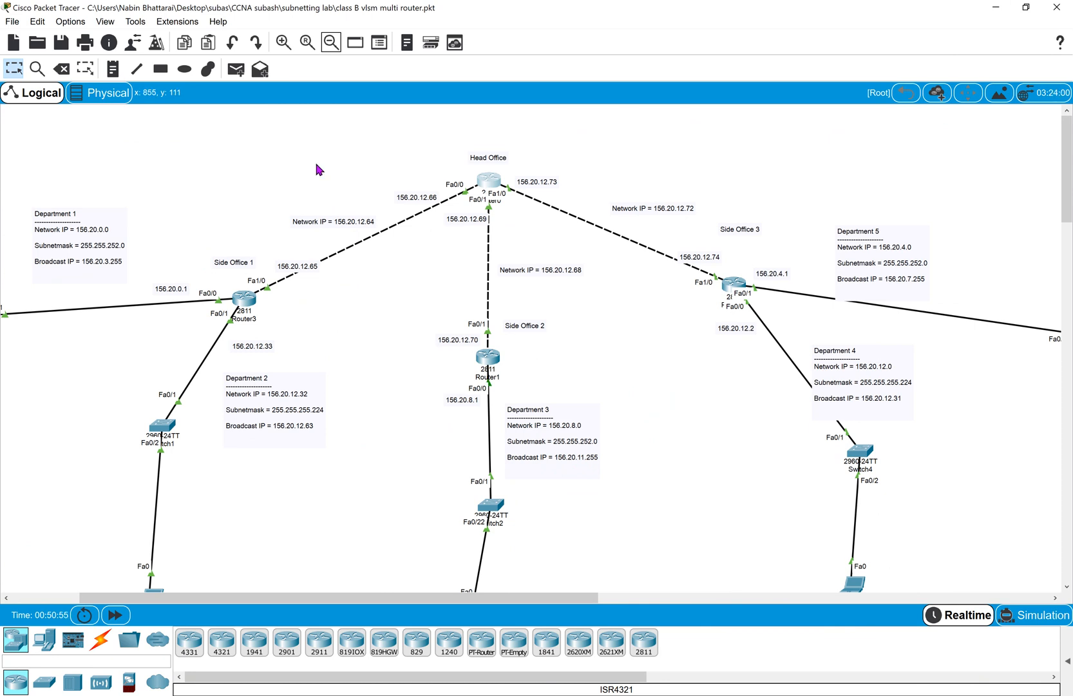
{"action": "left_click_drag", "start_coordinate": [404, 214], "coordinate": [433, 248]}
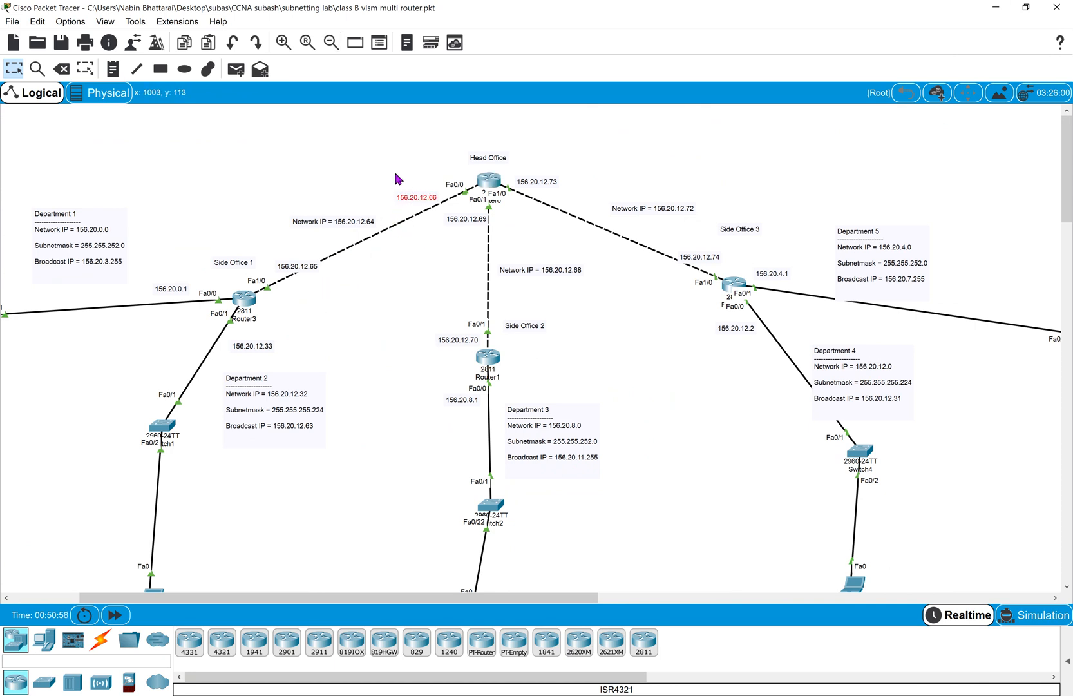
{"action": "left_click_drag", "start_coordinate": [392, 156], "coordinate": [419, 237]}
{"action": "left_click_drag", "start_coordinate": [438, 315], "coordinate": [533, 377]}
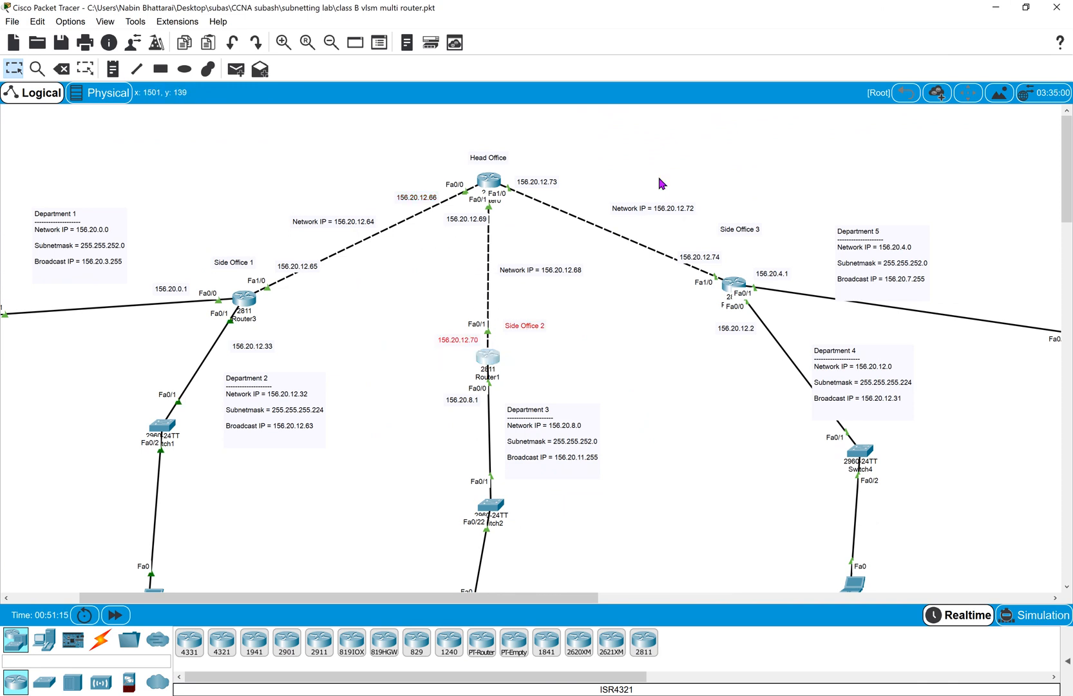
{"action": "left_click_drag", "start_coordinate": [717, 191], "coordinate": [745, 323]}
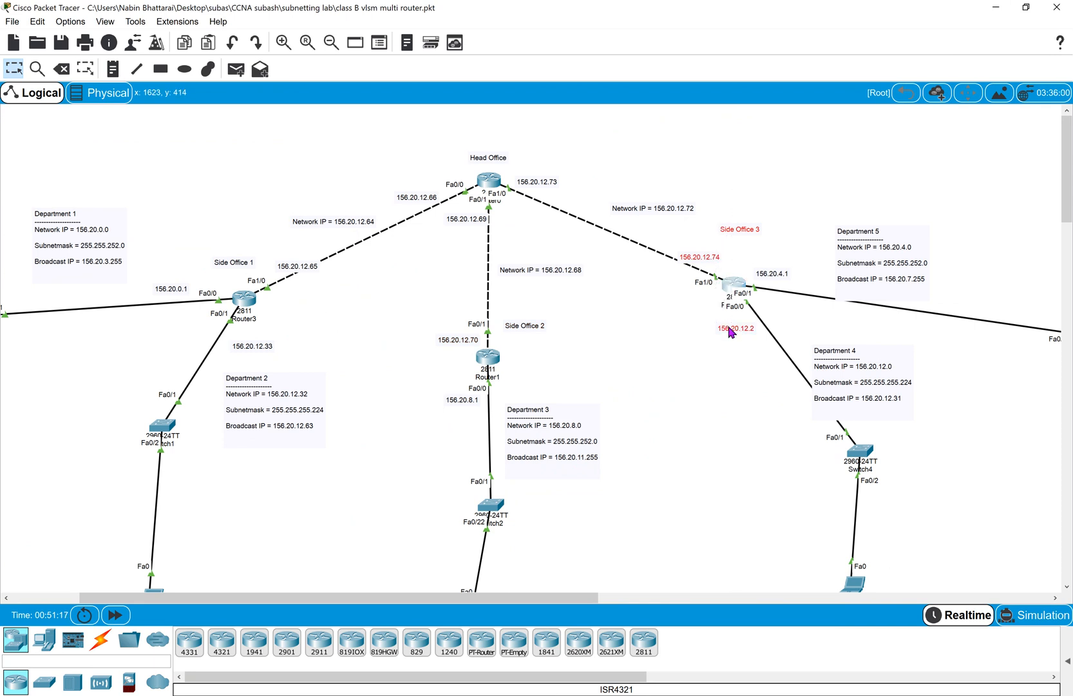
Review the interface addresses at Head Office and the department networks behind the three side office routers.
{"action": "left_click_drag", "start_coordinate": [431, 125], "coordinate": [545, 254]}
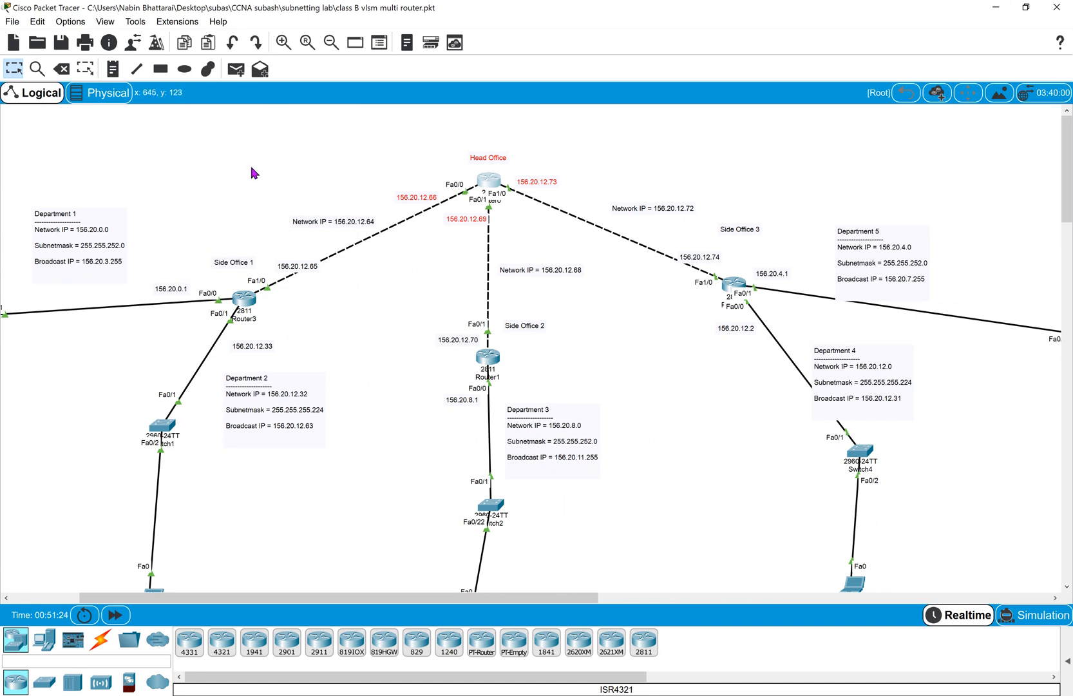
{"action": "left_click_drag", "start_coordinate": [37, 167], "coordinate": [221, 494]}
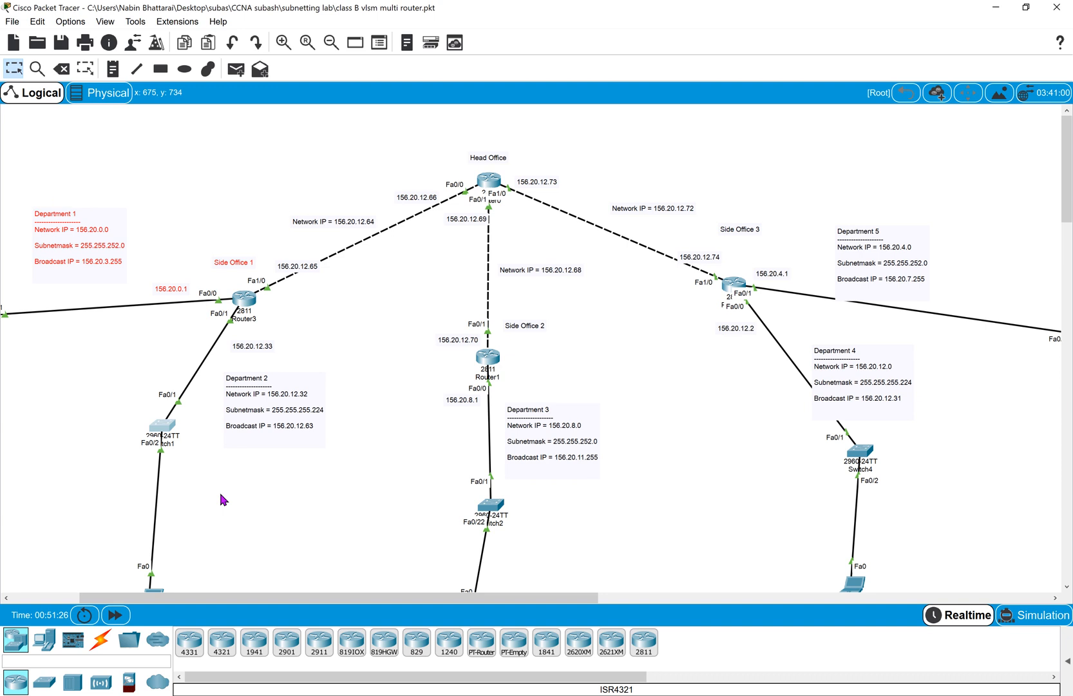
{"action": "left_click_drag", "start_coordinate": [355, 383], "coordinate": [688, 567]}
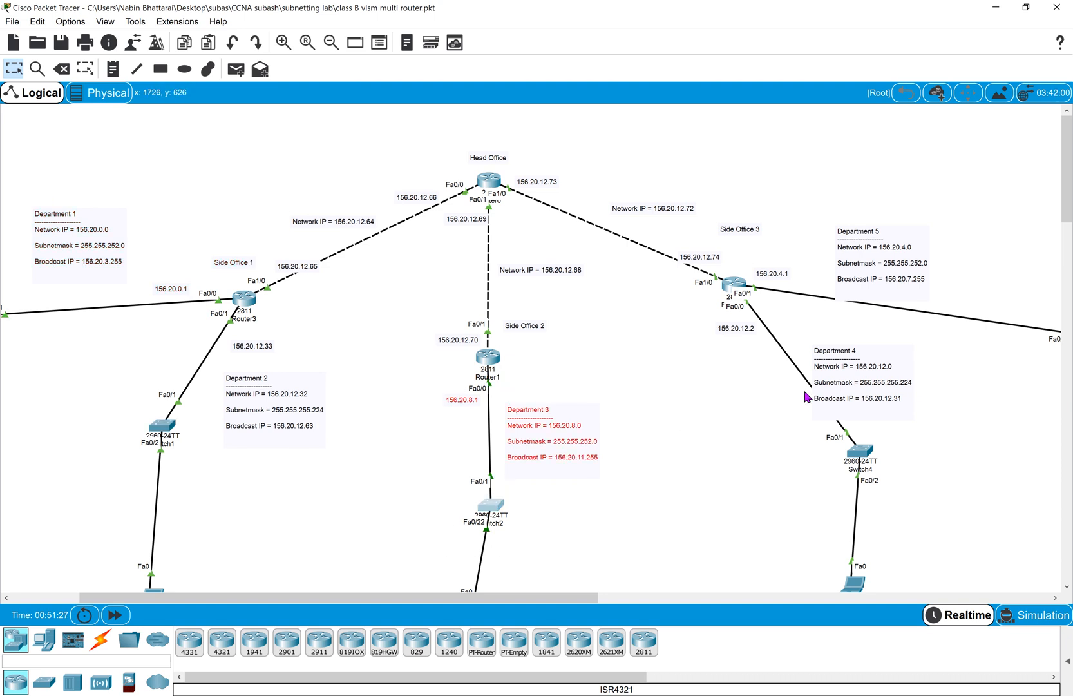
{"action": "left_click_drag", "start_coordinate": [851, 147], "coordinate": [802, 471]}
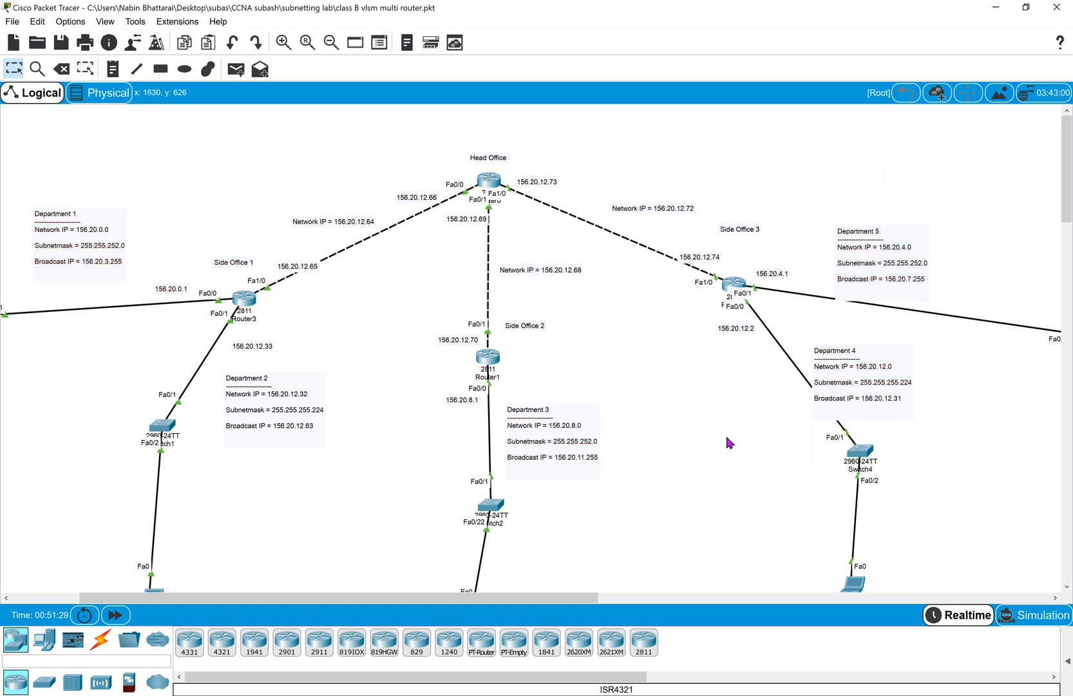
{"action": "scroll", "coordinate": [702, 438], "scroll_direction": "down", "scroll_amount": 3}
{"action": "scroll", "coordinate": [302, 354], "scroll_direction": "left", "scroll_amount": 3}
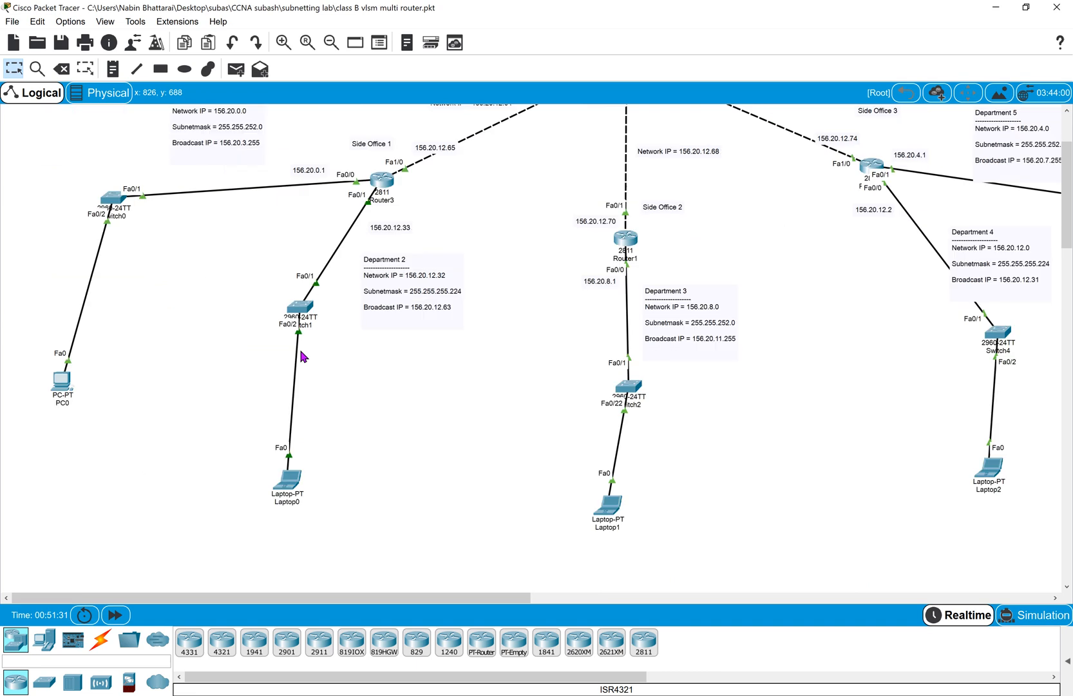
{"action": "scroll", "coordinate": [303, 355], "scroll_direction": "up", "scroll_amount": 2}
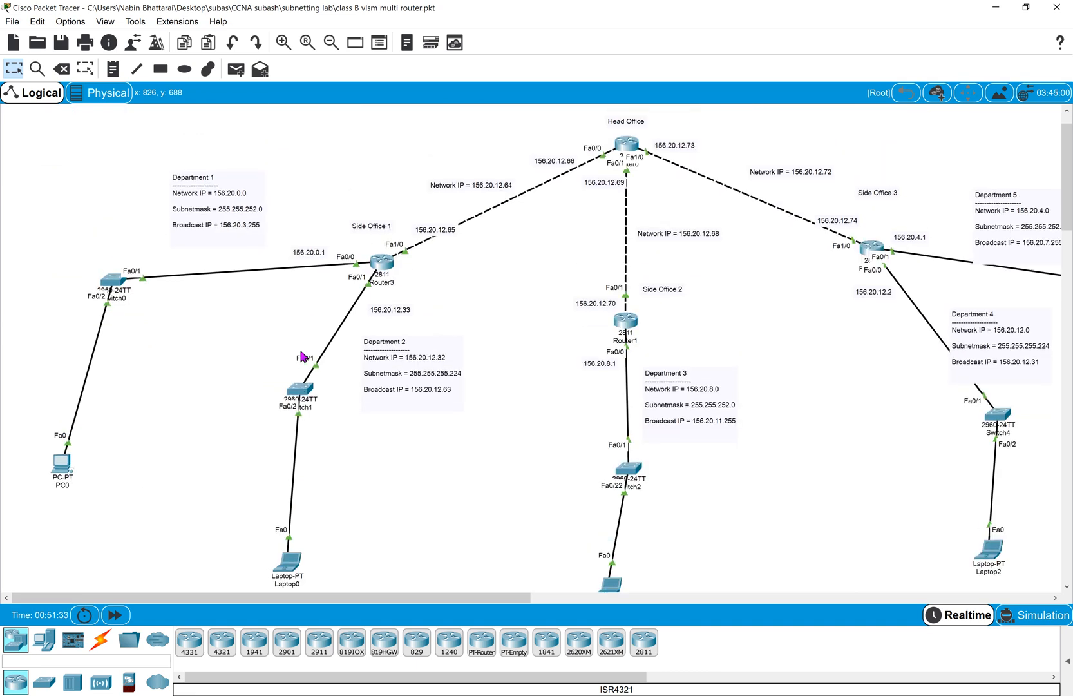
Open PC0's IP configuration and enter the static IP address 150.20.0.2 with subnet mask 255.255.252.0.
{"action": "left_click", "coordinate": [57, 471]}
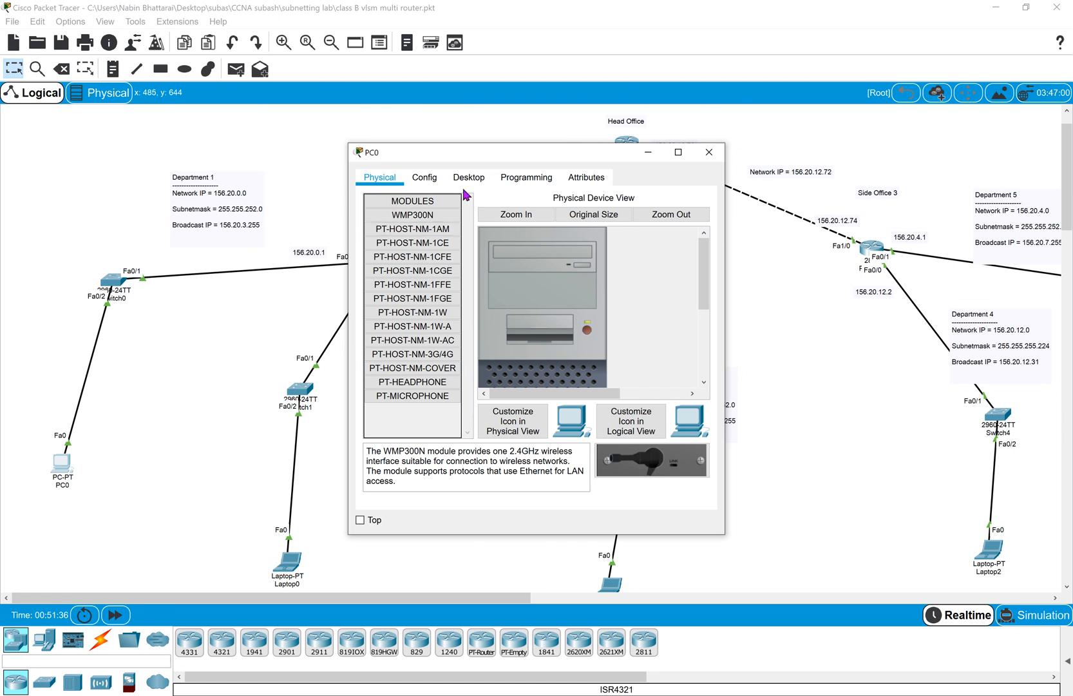
{"action": "left_click", "coordinate": [460, 183]}
{"action": "left_click", "coordinate": [401, 251]}
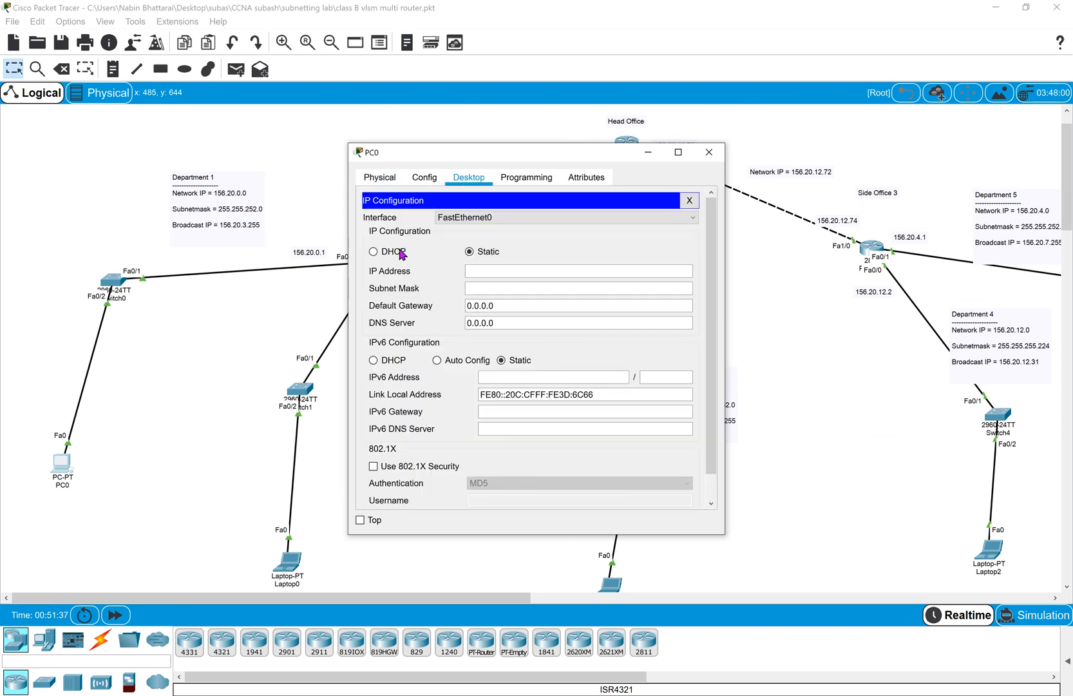
{"action": "left_click", "coordinate": [489, 272]}
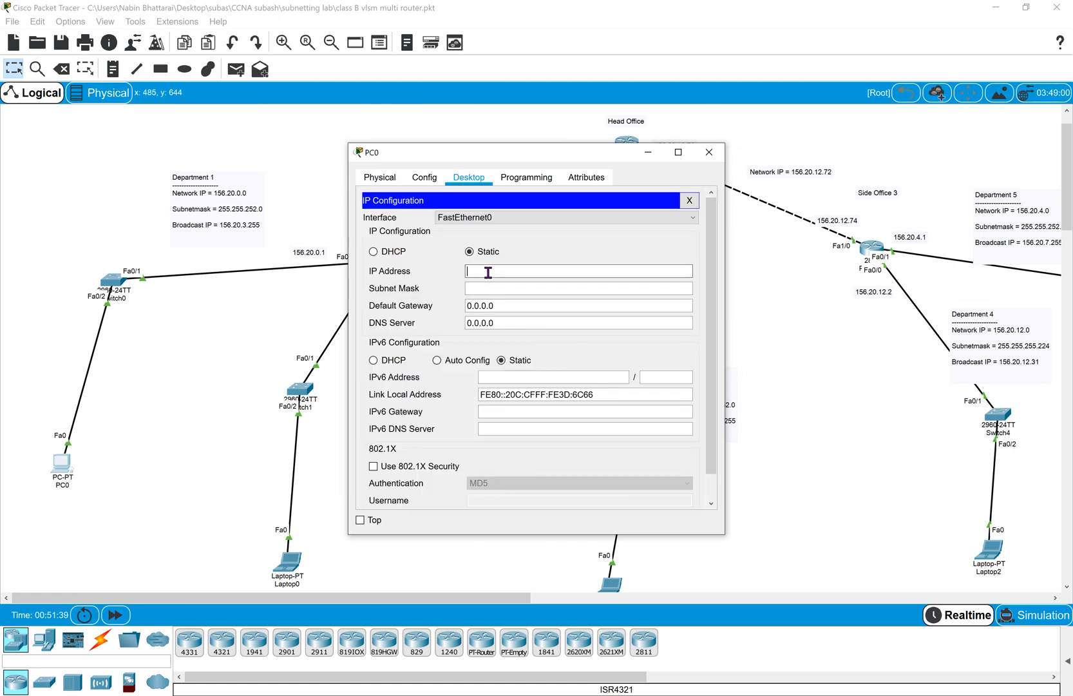
{"action": "type", "text": "150.20.0.2"}
{"action": "key", "text": "Tab"}
{"action": "key", "text": "Right"}
{"action": "key", "text": "Left"}
{"action": "key", "text": "Left"}
{"action": "key", "text": "BackSpace"}
{"action": "type", "text": "252"}
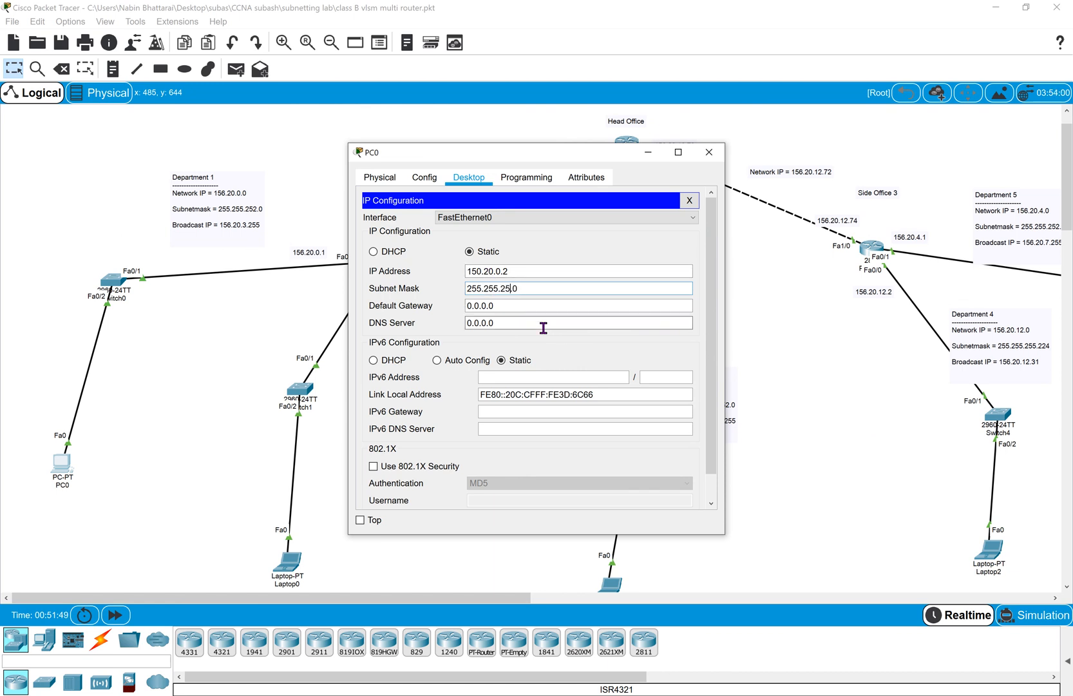
Correct PC0's IP address to 156.20.0.2 and copy the address prefix for reuse.
{"action": "key", "text": "Tab"}
{"action": "key", "text": "BackSpace"}
{"action": "type", "text": "150"}
{"action": "left_click", "coordinate": [482, 272]}
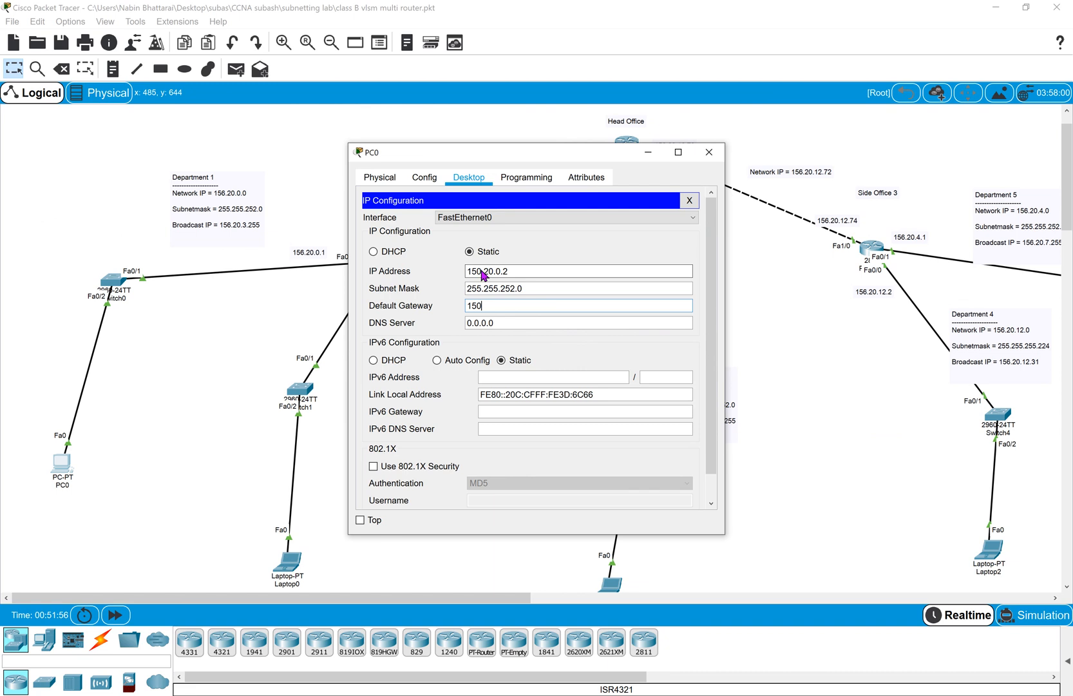
{"action": "left_click", "coordinate": [592, 363]}
{"action": "left_click", "coordinate": [506, 289]}
{"action": "key", "text": "BackSpace"}
{"action": "type", "text": "6"}
{"action": "key", "text": "ctrl+a"}
{"action": "key", "text": "ctrl+c"}
Set PC0's default gateway to 156.20.0.1, fill in its DNS server address, and close the PC0 window.
{"action": "left_click", "coordinate": [523, 307]}
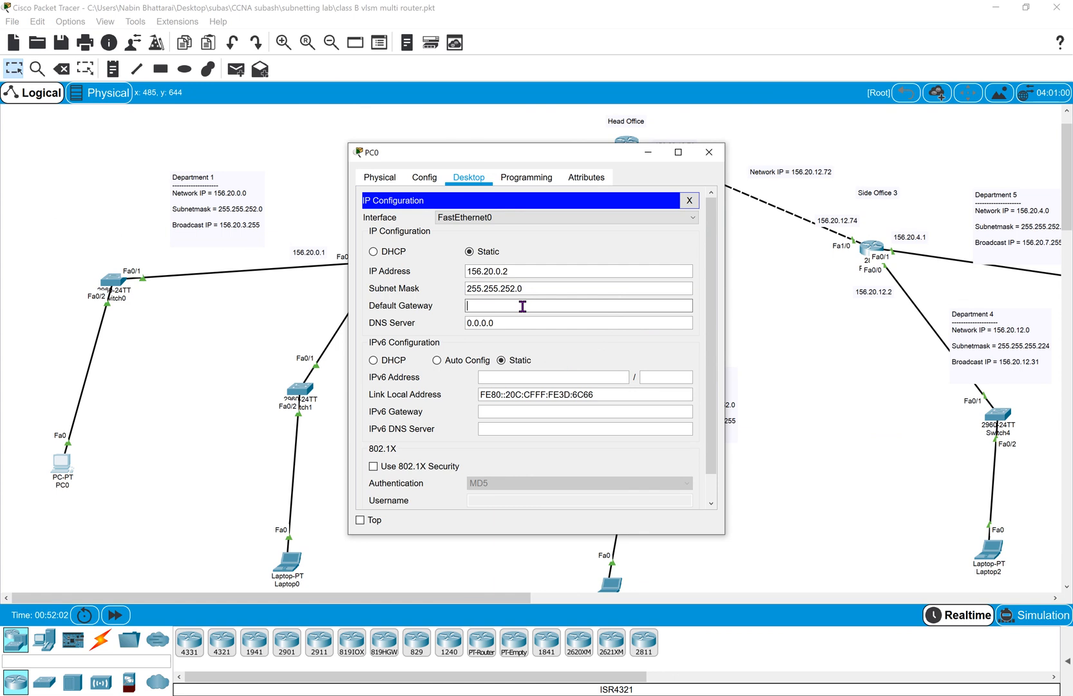
{"action": "type", "text": "156.20.0.1"}
{"action": "key", "text": "Tab"}
{"action": "type", "text": "156.20.0."}
{"action": "left_click", "coordinate": [709, 152]}
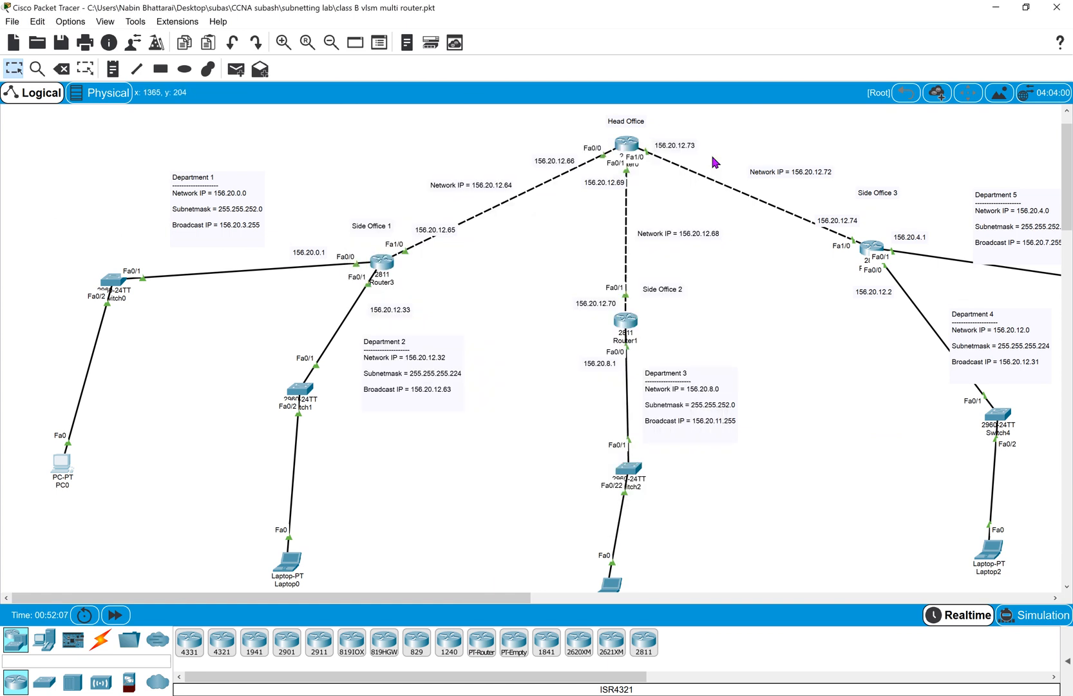
Open Laptop2's IP configuration in Department 4 and set its static IP address to 156.20.12.3.
{"action": "left_click", "coordinate": [709, 555]}
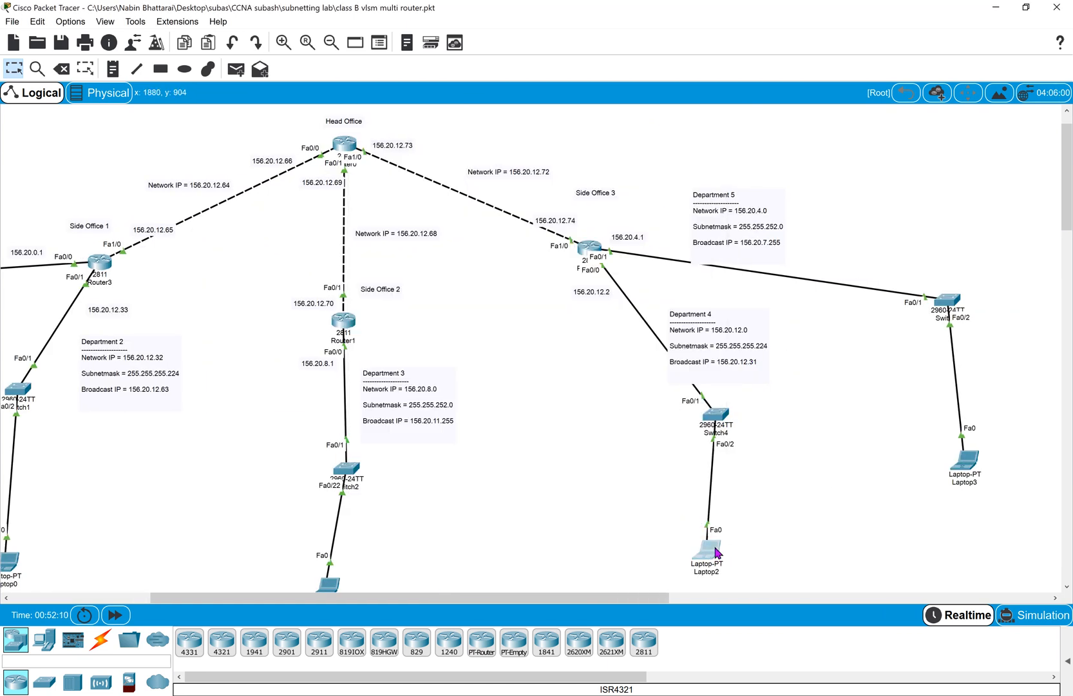
{"action": "left_click", "coordinate": [711, 552]}
{"action": "left_click_drag", "start_coordinate": [587, 155], "coordinate": [308, 223]}
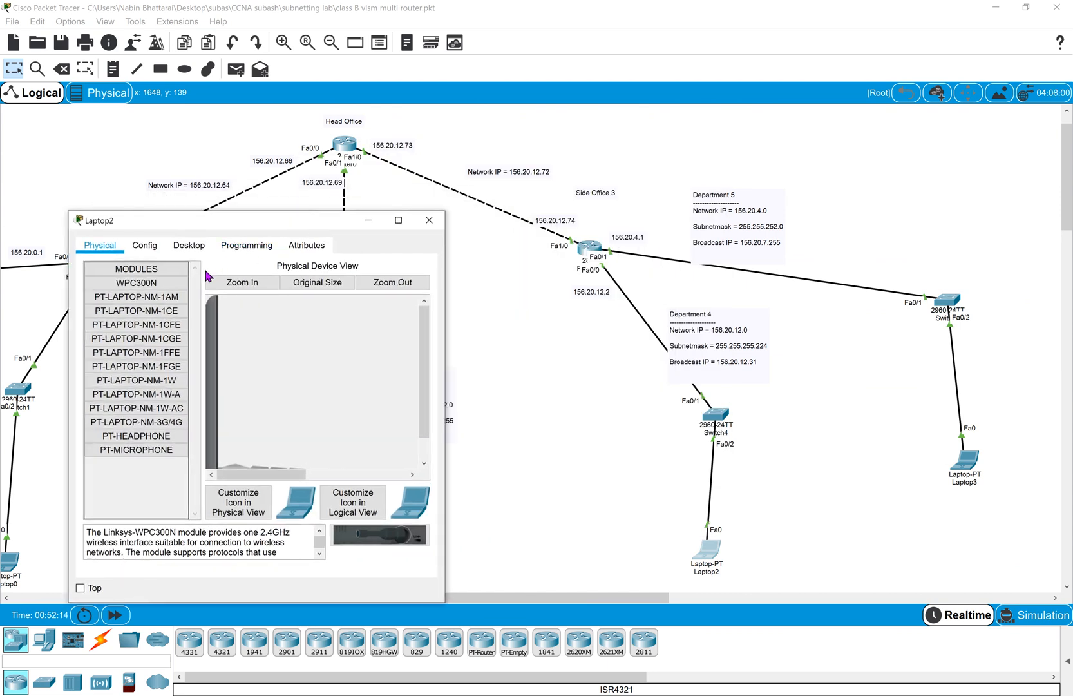
{"action": "left_click", "coordinate": [180, 251]}
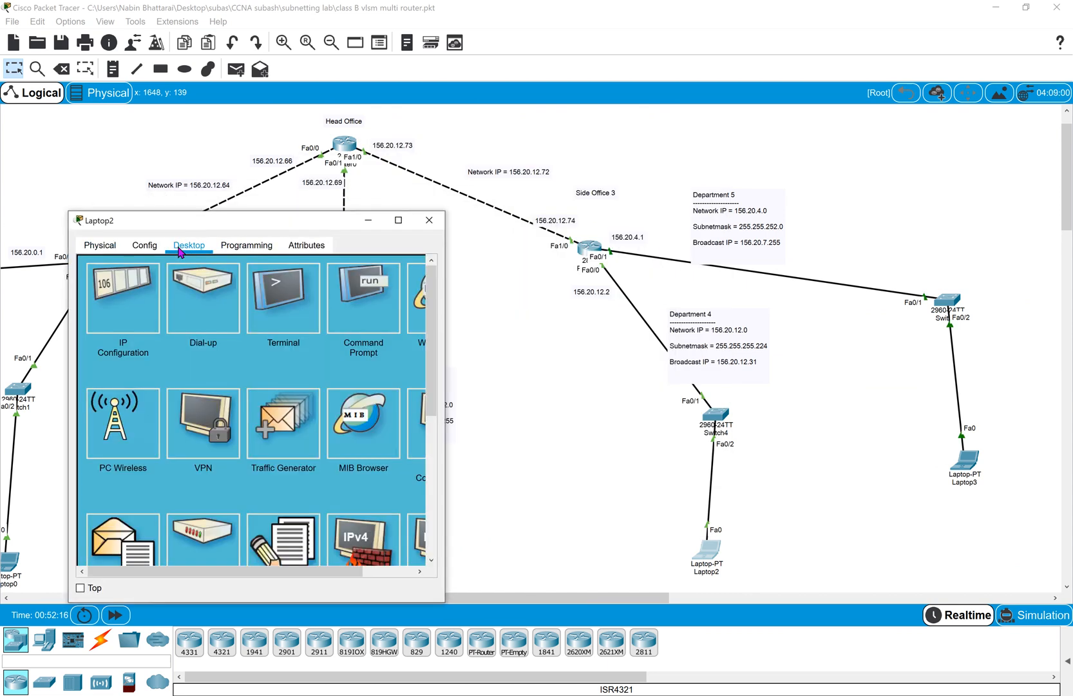
{"action": "left_click", "coordinate": [142, 283]}
{"action": "left_click", "coordinate": [210, 339]}
{"action": "type", "text": "156.20.0.2"}
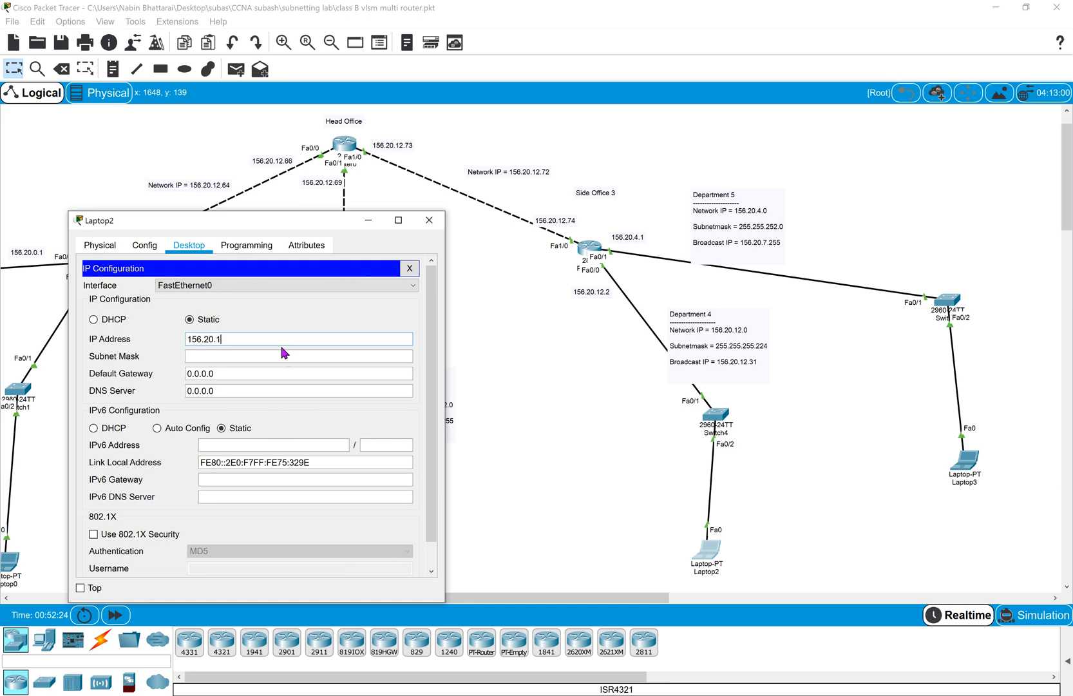
{"action": "type", "text": "3"}
{"action": "key", "text": "Tab"}
Change Laptop2's subnet mask to 255.255.255.224.
{"action": "left_click", "coordinate": [284, 352]}
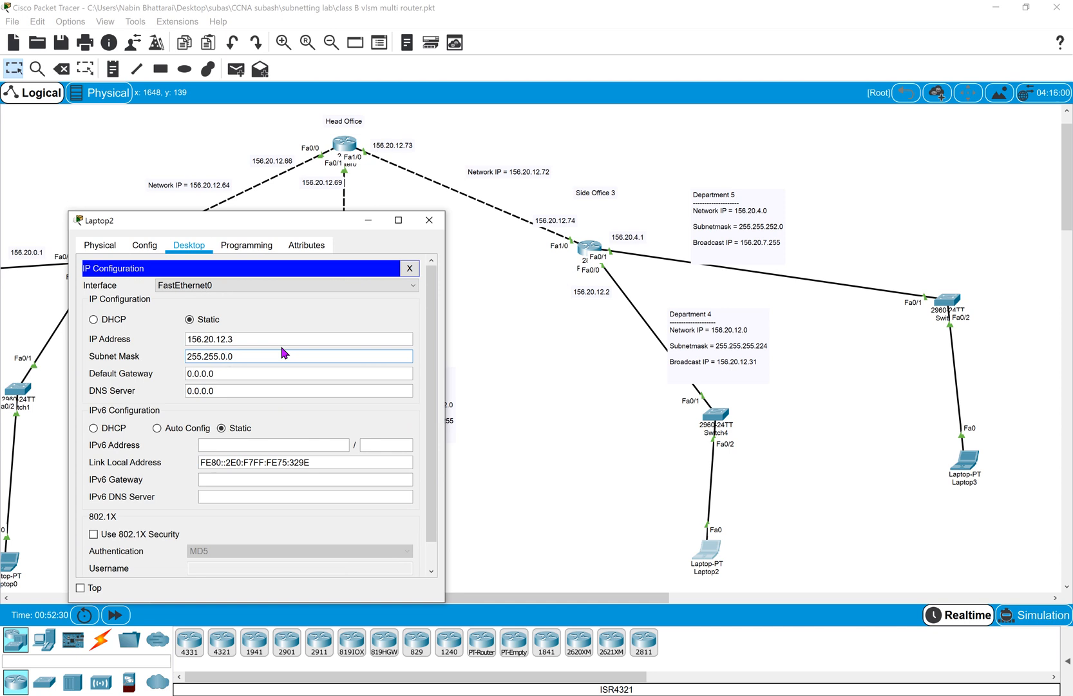
{"action": "key", "text": "BackSpace"}
{"action": "key", "text": "BackSpace"}
{"action": "type", "text": "12"}
{"action": "key", "text": "BackSpace"}
{"action": "key", "text": "BackSpace"}
{"action": "type", "text": "255"}
{"action": "key", "text": "BackSpace"}
{"action": "type", "text": "224"}
Set Laptop2's default gateway and DNS server both to 156.20.12.2, and close the Laptop2 window.
{"action": "key", "text": "Tab"}
{"action": "key", "text": "ctrl+v"}
{"action": "key", "text": "Left"}
{"action": "key", "text": "Left"}
{"action": "key", "text": "BackSpace"}
{"action": "type", "text": "12"}
{"action": "left_click_drag", "start_coordinate": [226, 389], "coordinate": [183, 391]}
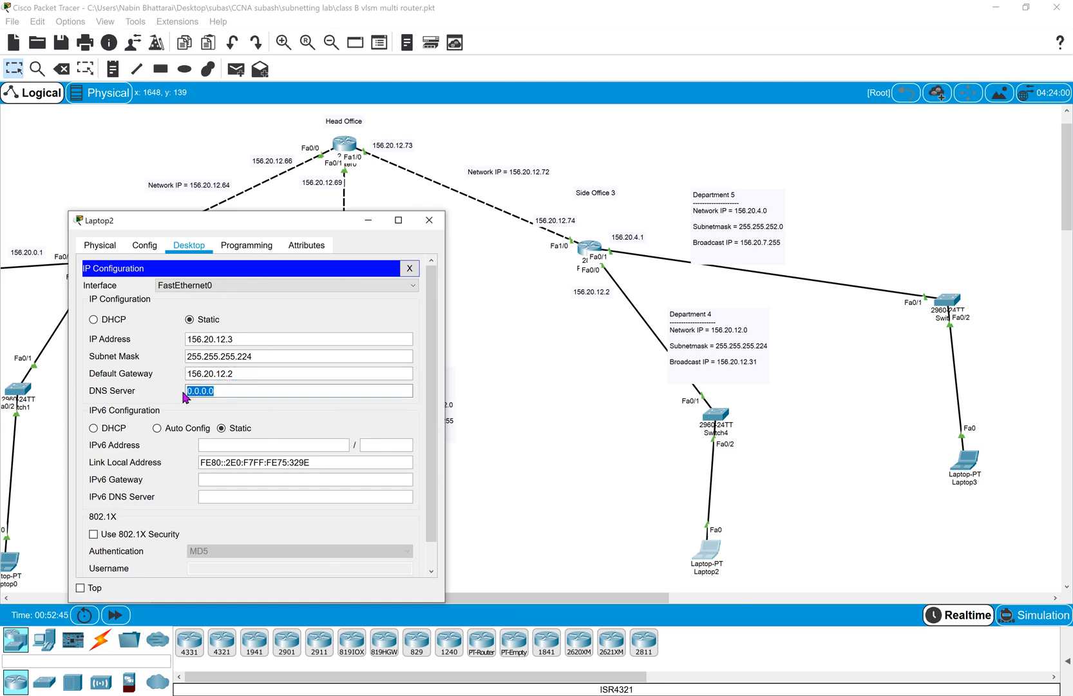
{"action": "key", "text": "ctrl+v"}
{"action": "key", "text": "BackSpace"}
{"action": "type", "text": "12"}
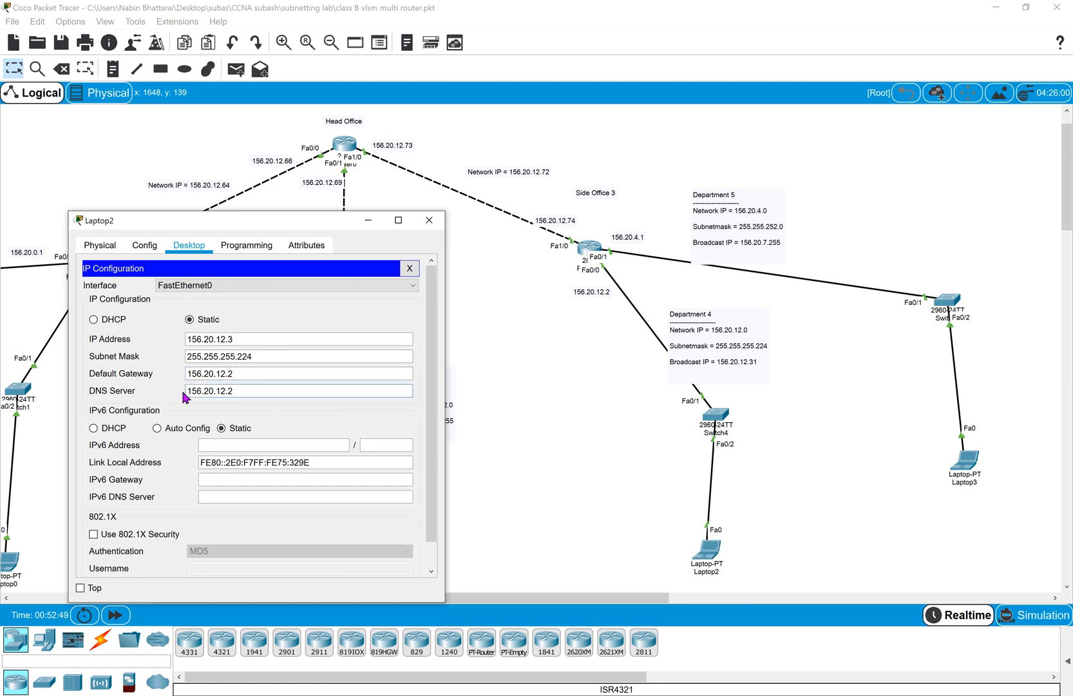
{"action": "left_click", "coordinate": [430, 220]}
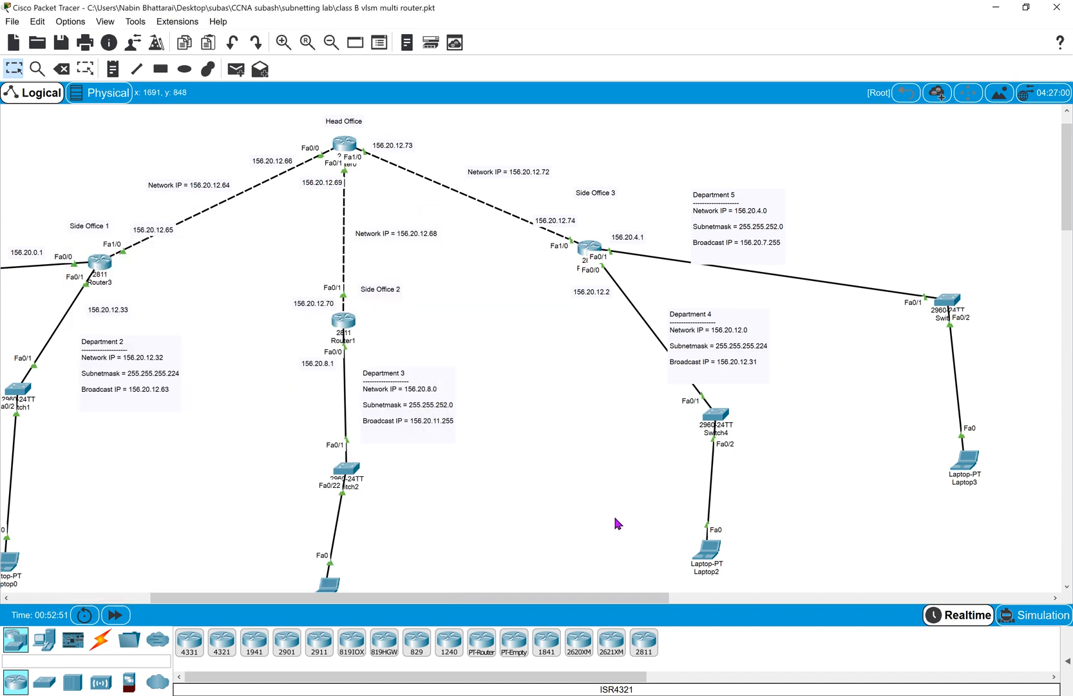
Place a text note below Laptop2 with its IP address, 156.20.12.3.
{"action": "scroll", "coordinate": [614, 513], "scroll_direction": "down", "scroll_amount": 3}
{"action": "key", "text": "n"}
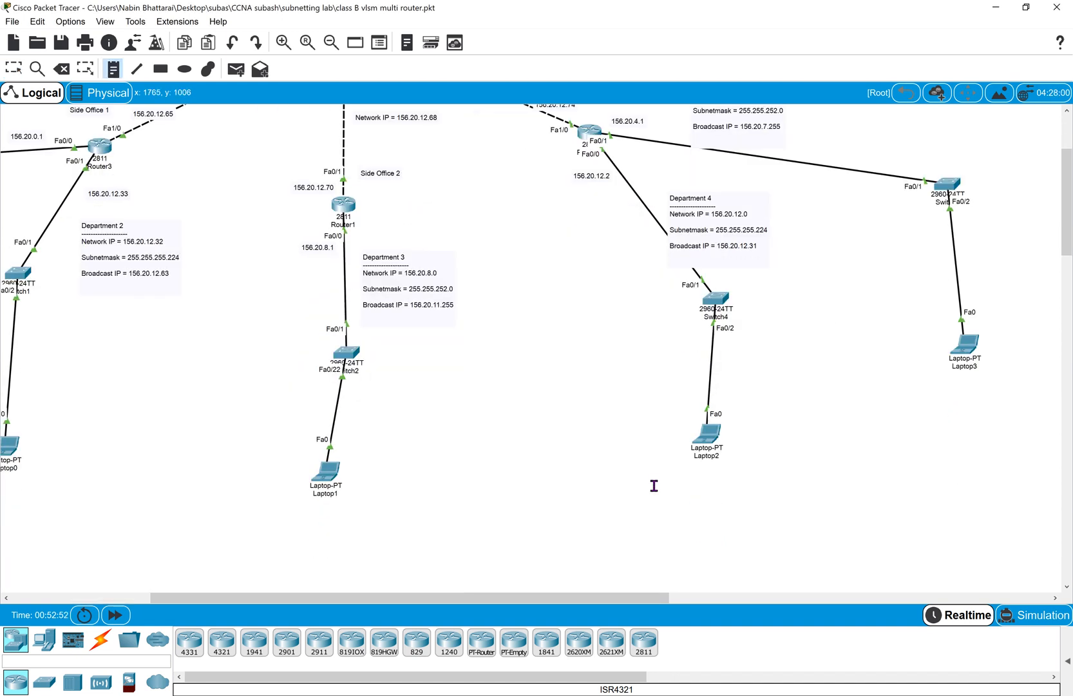
{"action": "left_click", "coordinate": [652, 486]}
{"action": "key", "text": "ctrl+v"}
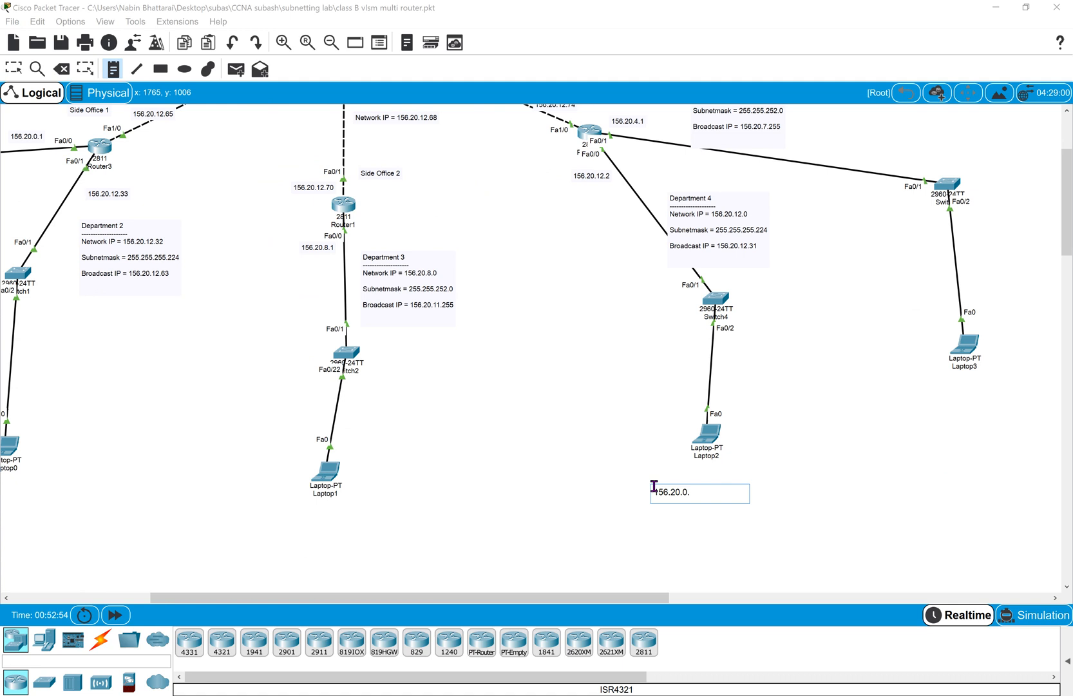
{"action": "key", "text": "BackSpace"}
{"action": "type", "text": "12"}
{"action": "key", "text": "Escape"}
{"action": "scroll", "coordinate": [609, 290], "scroll_direction": "up", "scroll_amount": 3}
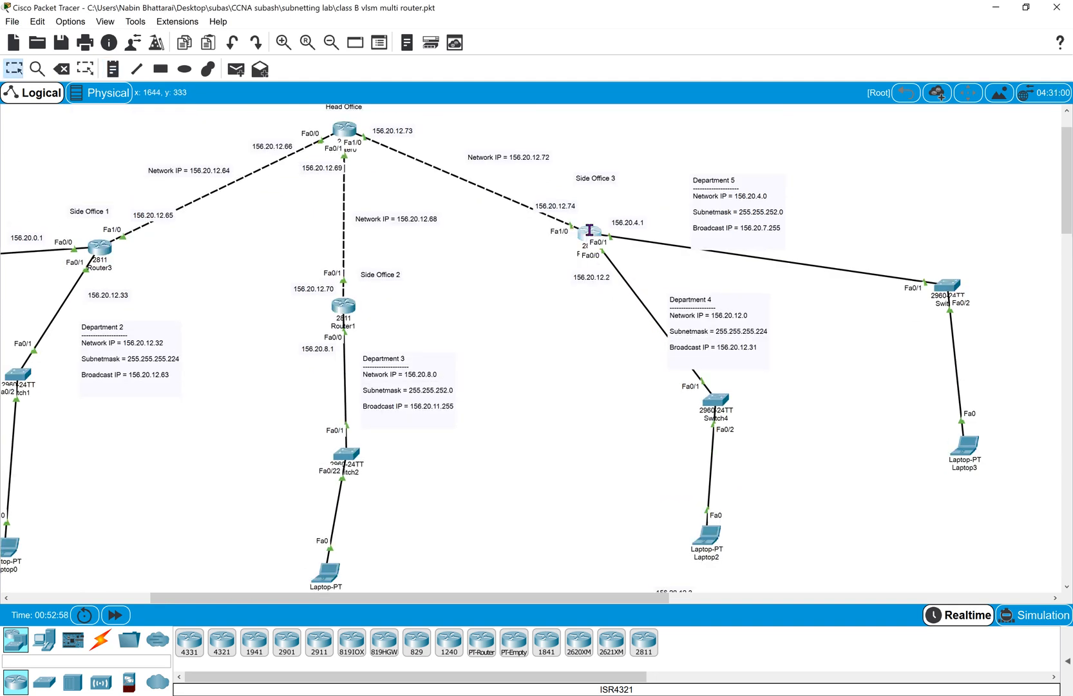
Open the Side Office 3 router's command line and arrange it side by side with the topology window.
{"action": "left_click", "coordinate": [589, 230]}
{"action": "key", "text": "Return"}
{"action": "key", "text": "Return"}
{"action": "key", "text": "Return"}
{"action": "key", "text": "Return"}
{"action": "key", "text": "Return"}
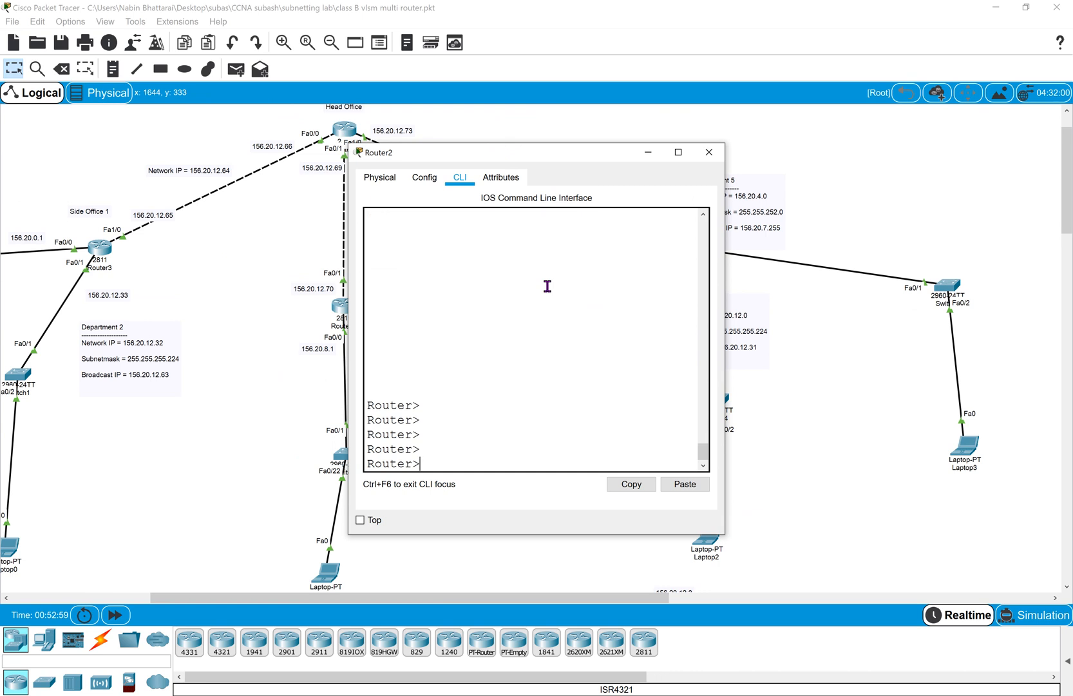
{"action": "key", "text": "Menu"}
{"action": "key", "text": "Escape"}
{"action": "key", "text": "super+Left"}
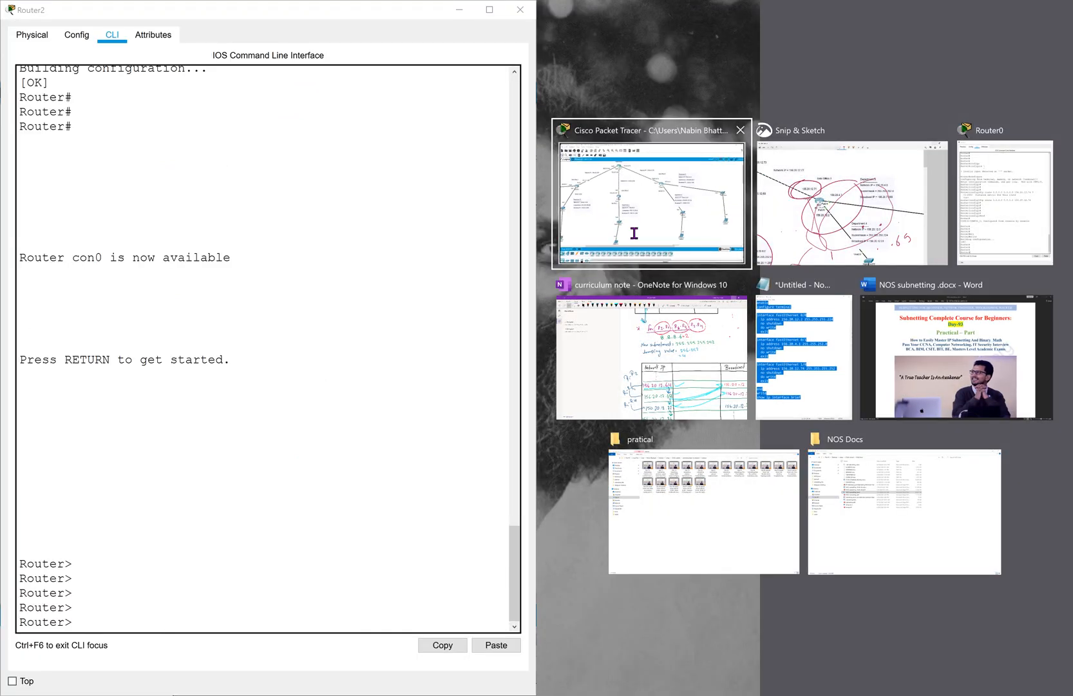
{"action": "left_click", "coordinate": [641, 239]}
Enlarge the Side Office 3 area of the topology and highlight the 156.20.12.2 label at interface Fa0/0.
{"action": "scroll", "coordinate": [947, 271], "scroll_direction": "right", "scroll_amount": 5}
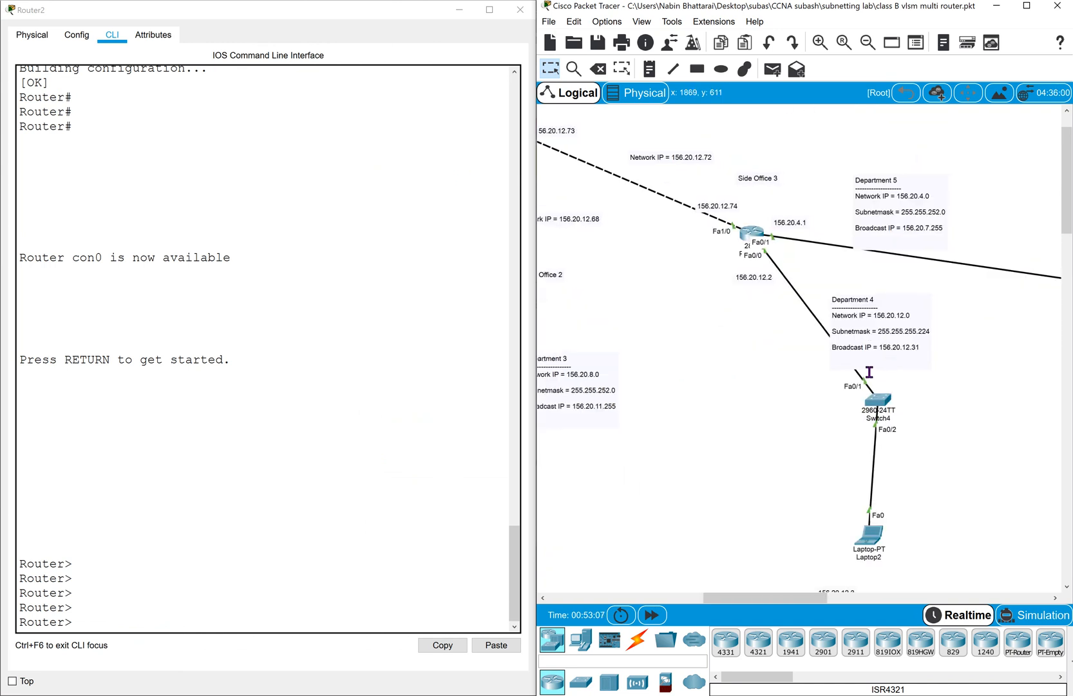
{"action": "left_click", "coordinate": [820, 41]}
{"action": "left_click", "coordinate": [820, 42]}
{"action": "left_click", "coordinate": [820, 42]}
{"action": "left_click", "coordinate": [820, 41]}
{"action": "left_click_drag", "start_coordinate": [678, 215], "coordinate": [806, 261]}
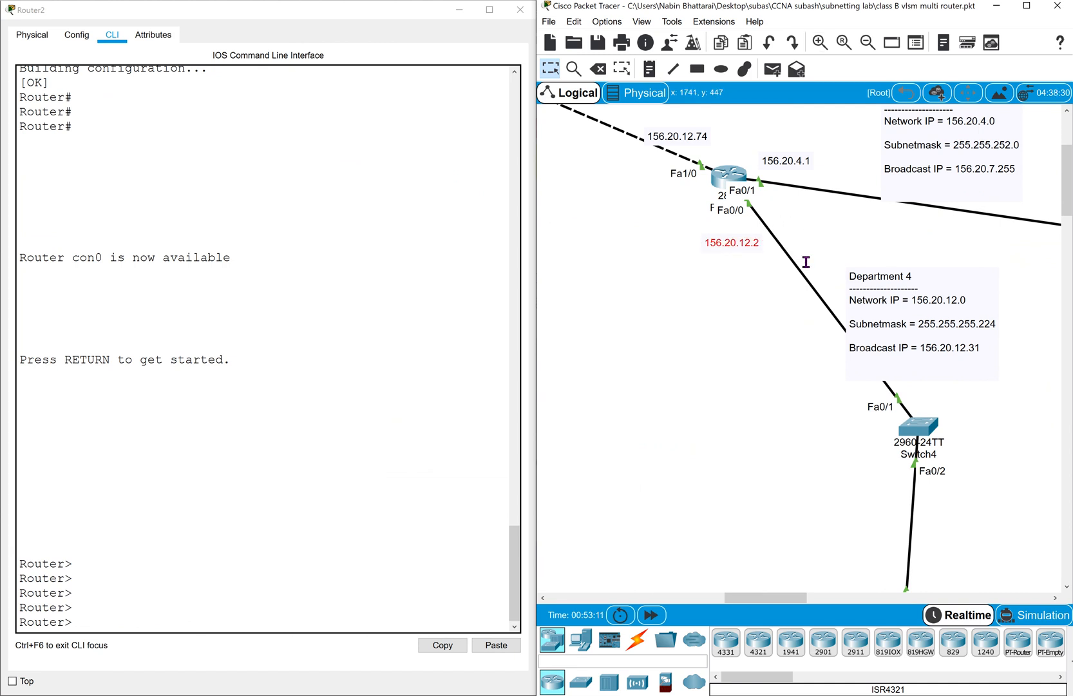
Enter privileged EXEC mode on the Side Office 3 router with the enable command.
{"action": "left_click", "coordinate": [211, 349]}
{"action": "key", "text": "Return"}
{"action": "key", "text": "Return"}
{"action": "type", "text": "ena"}
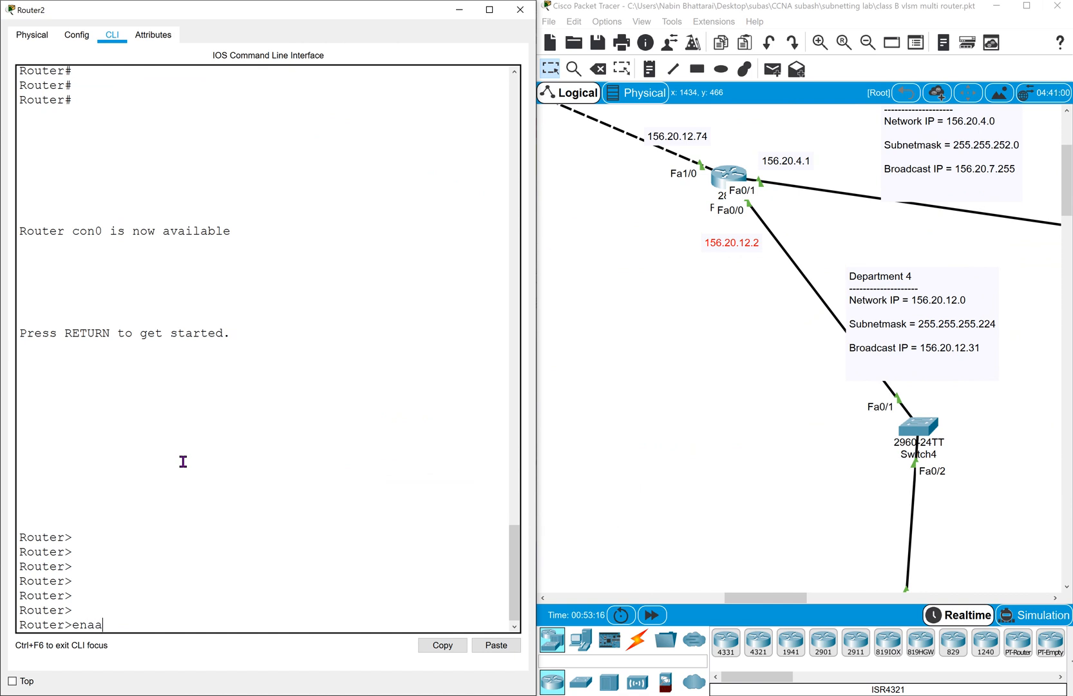
{"action": "type", "text": "ble"}
{"action": "key", "text": "Tab"}
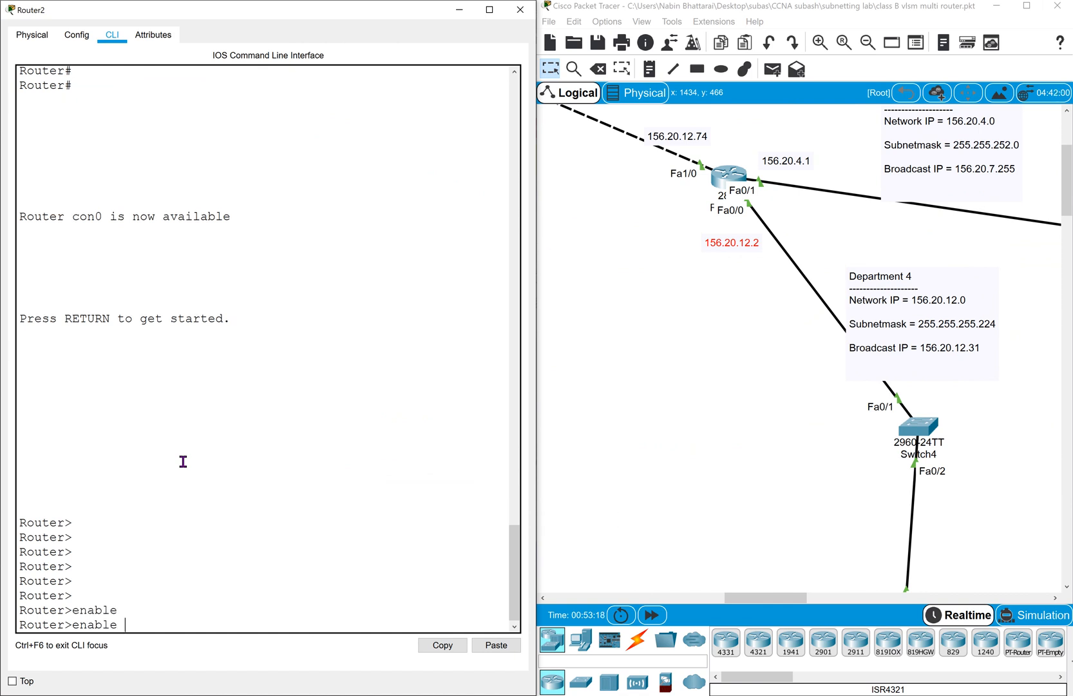
{"action": "key", "text": "Return"}
{"action": "key", "text": "Return"}
{"action": "key", "text": "Return"}
Run show ip interface fastEthernet 0/0 on the Side Office 3 router, check its internet address, and close the router window.
{"action": "type", "text": "sho"}
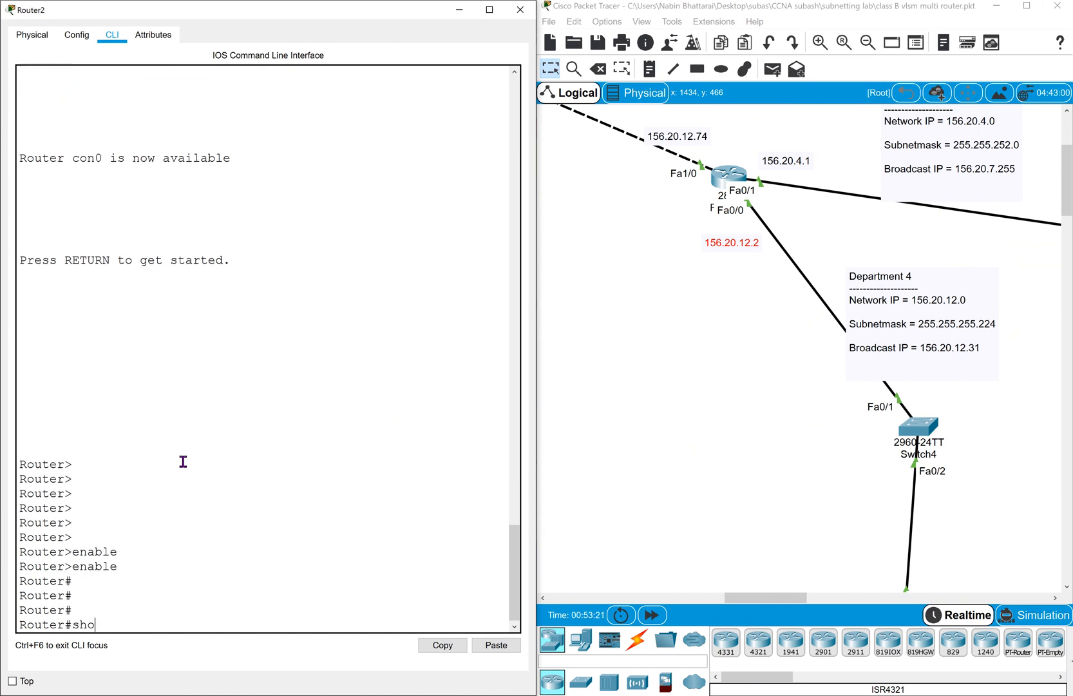
{"action": "key", "text": "Tab"}
{"action": "type", "text": "ip inet"}
{"action": "key", "text": "Tab"}
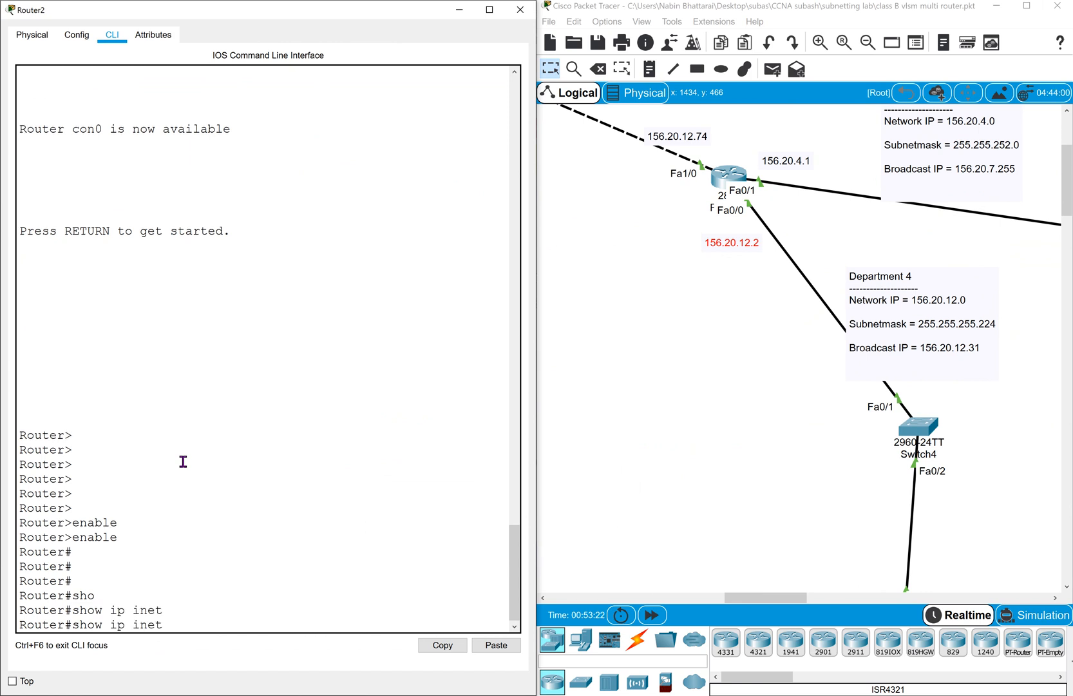
{"action": "key", "text": "BackSpace"}
{"action": "key", "text": "BackSpace"}
{"action": "type", "text": "ter"}
{"action": "key", "text": "Tab"}
{"action": "type", "text": "fast"}
{"action": "key", "text": "Tab"}
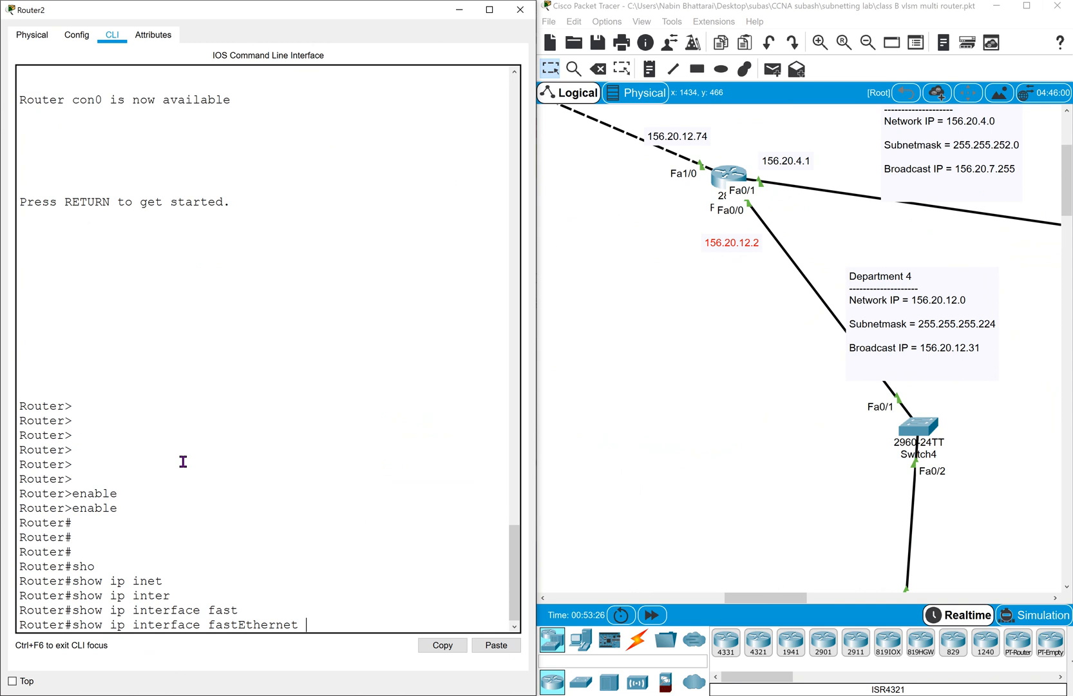
{"action": "type", "text": "0/0"}
{"action": "key", "text": "Return"}
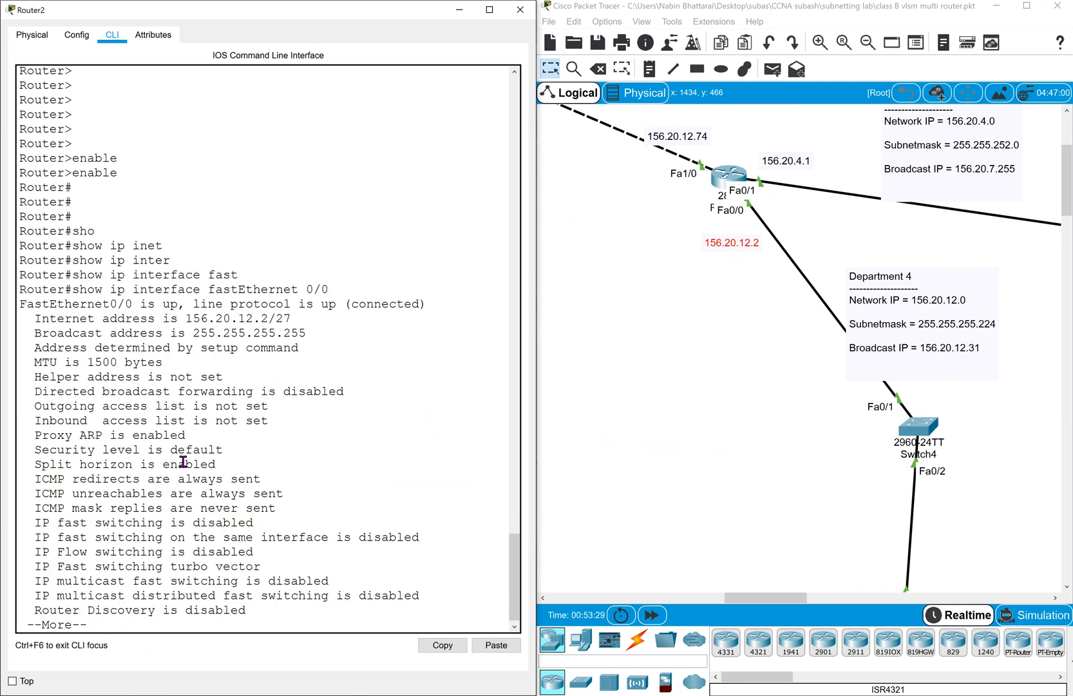
{"action": "left_click_drag", "start_coordinate": [186, 318], "coordinate": [294, 319]}
{"action": "left_click", "coordinate": [522, 11]}
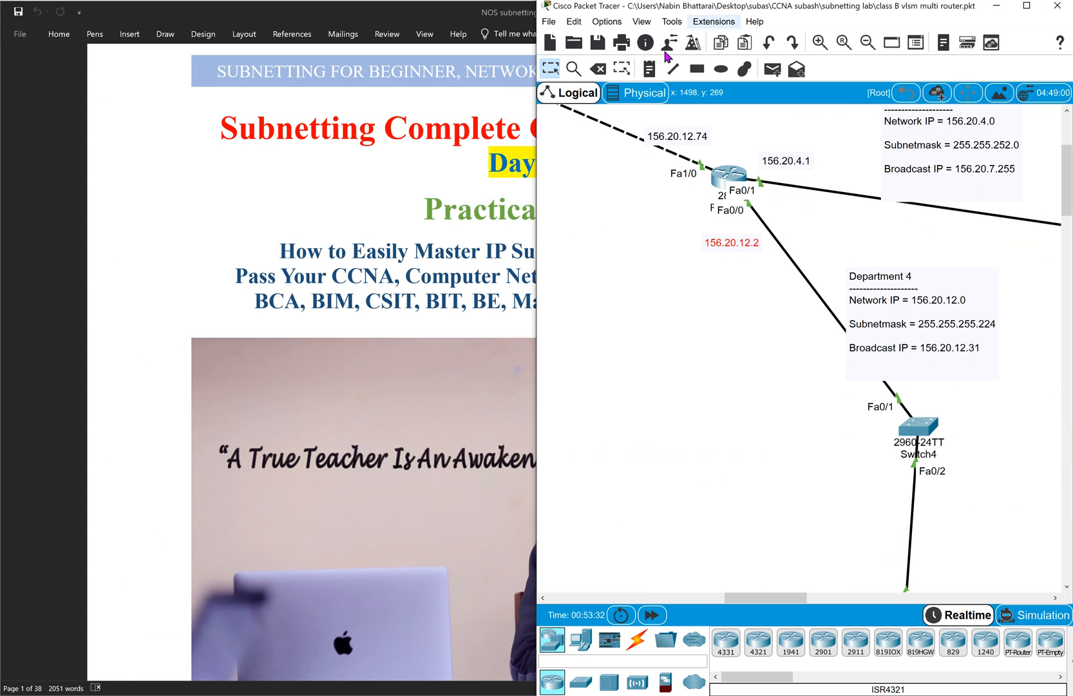
Maximize the topology window and open PC0's IP configuration to check its static address, subnet mask and default gateway.
{"action": "left_click", "coordinate": [1028, 6]}
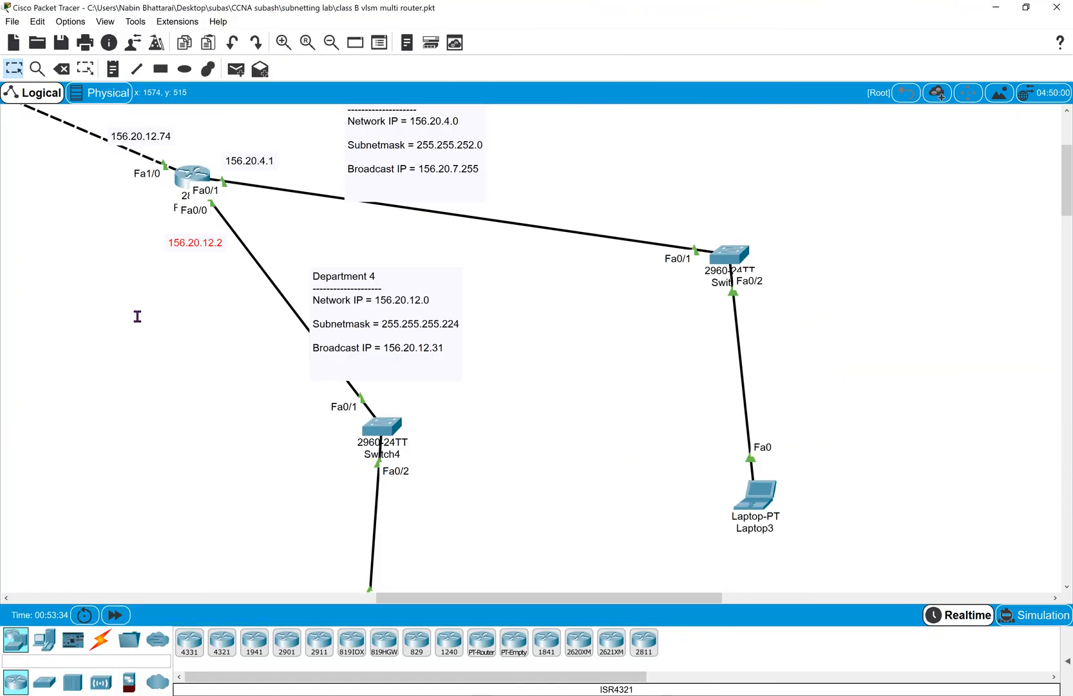
{"action": "scroll", "coordinate": [138, 316], "scroll_direction": "left", "scroll_amount": 5}
{"action": "left_click", "coordinate": [331, 48]}
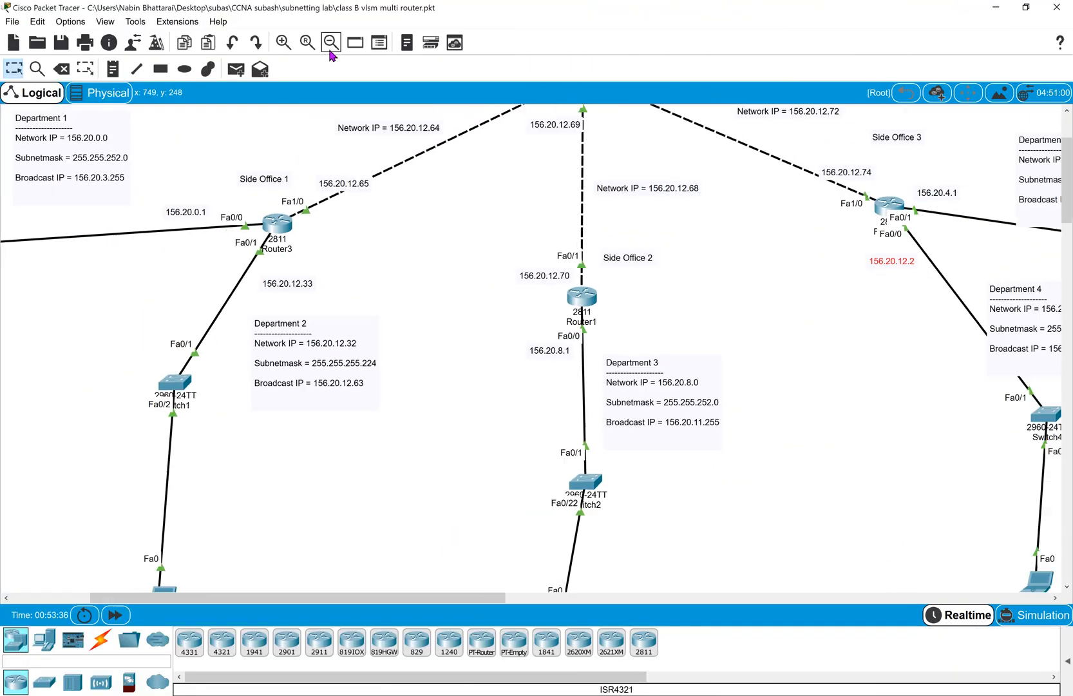
{"action": "left_click", "coordinate": [331, 49]}
{"action": "left_click", "coordinate": [330, 48]}
{"action": "left_click", "coordinate": [11, 449]}
{"action": "left_click", "coordinate": [713, 151]}
{"action": "left_click", "coordinate": [8, 438]}
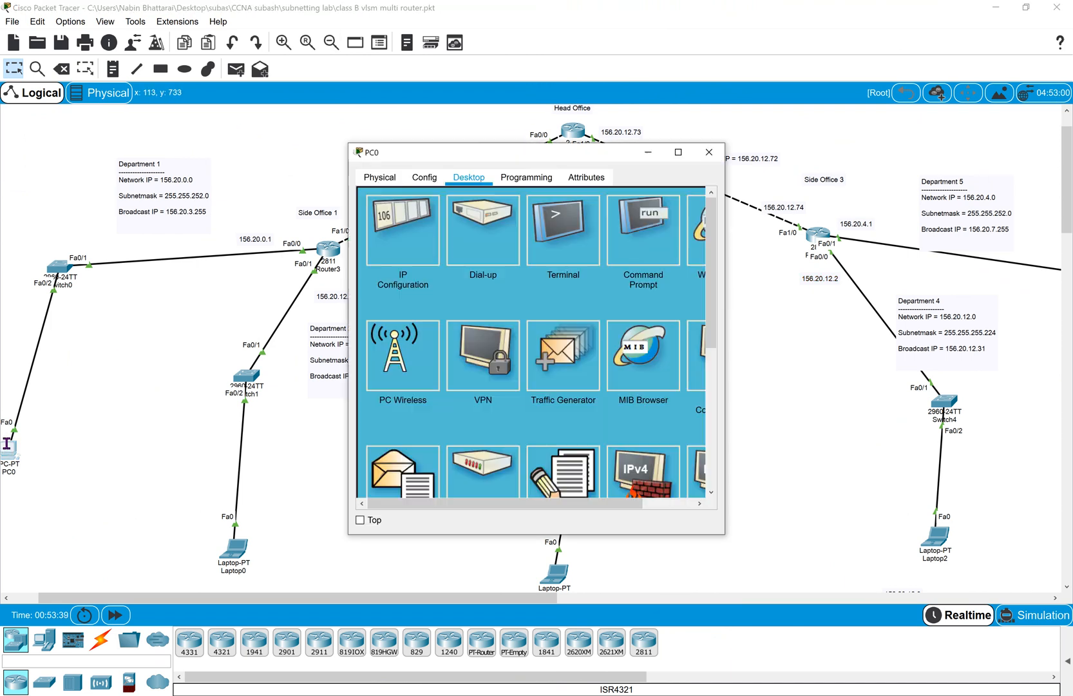
{"action": "left_click", "coordinate": [396, 222]}
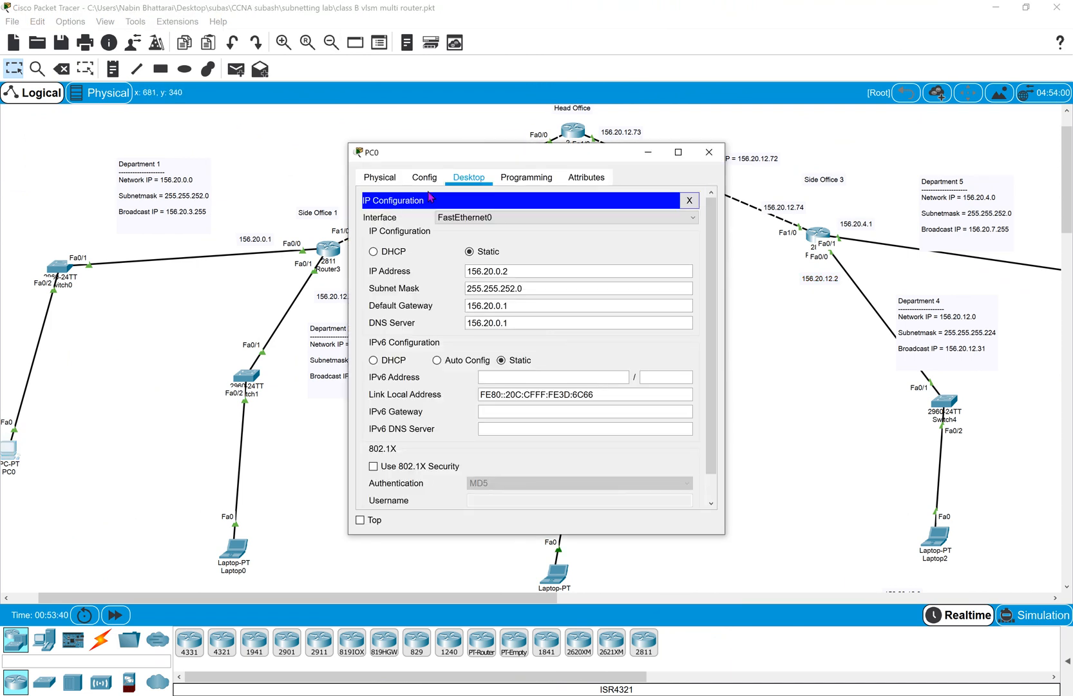
Ping PC0's default gateway 156.20.0.1 from its Command Prompt and interrupt the test after the first replies.
{"action": "left_click", "coordinate": [690, 201]}
{"action": "left_click", "coordinate": [638, 229]}
{"action": "key", "text": "Return"}
{"action": "key", "text": "Return"}
{"action": "type", "text": "ping"}
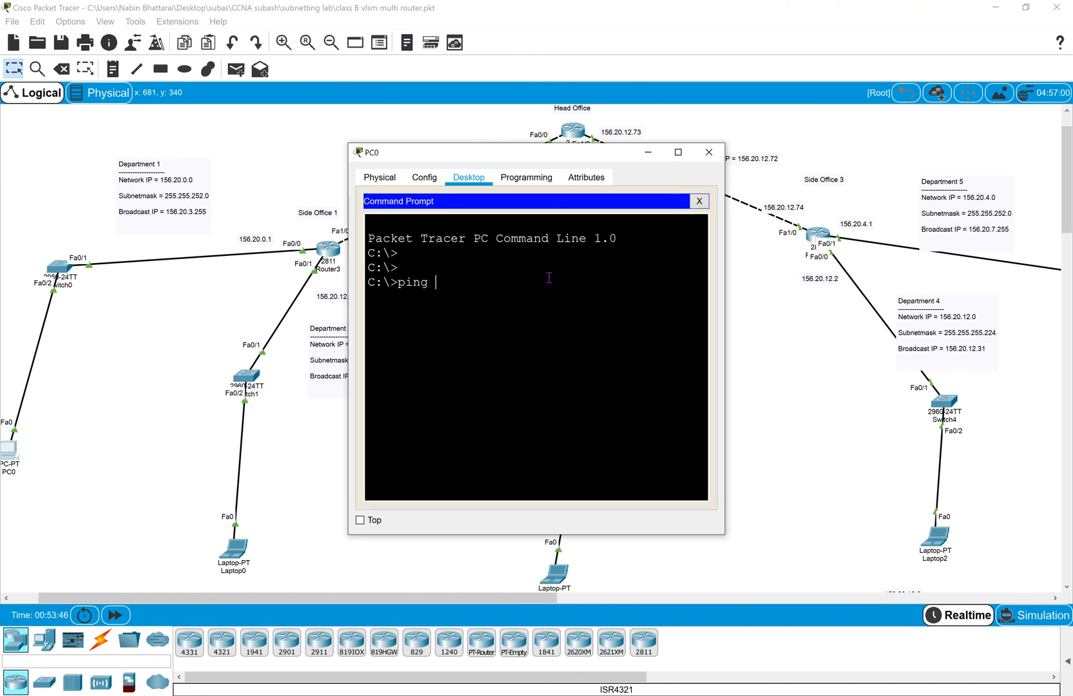
{"action": "type", "text": " 156.20.0.1"}
{"action": "key", "text": "Return"}
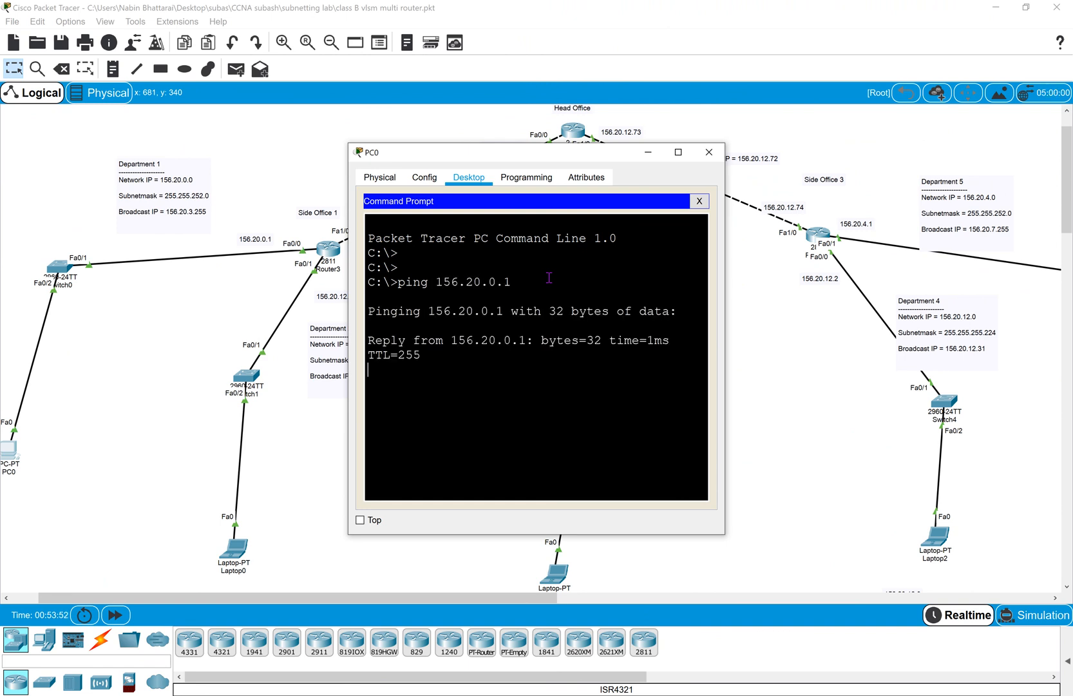
{"action": "key", "text": "ctrl+c"}
Ping 156.20.12.2 from PC0 in a maximized Command Prompt window and interrupt the test.
{"action": "key", "text": "Up"}
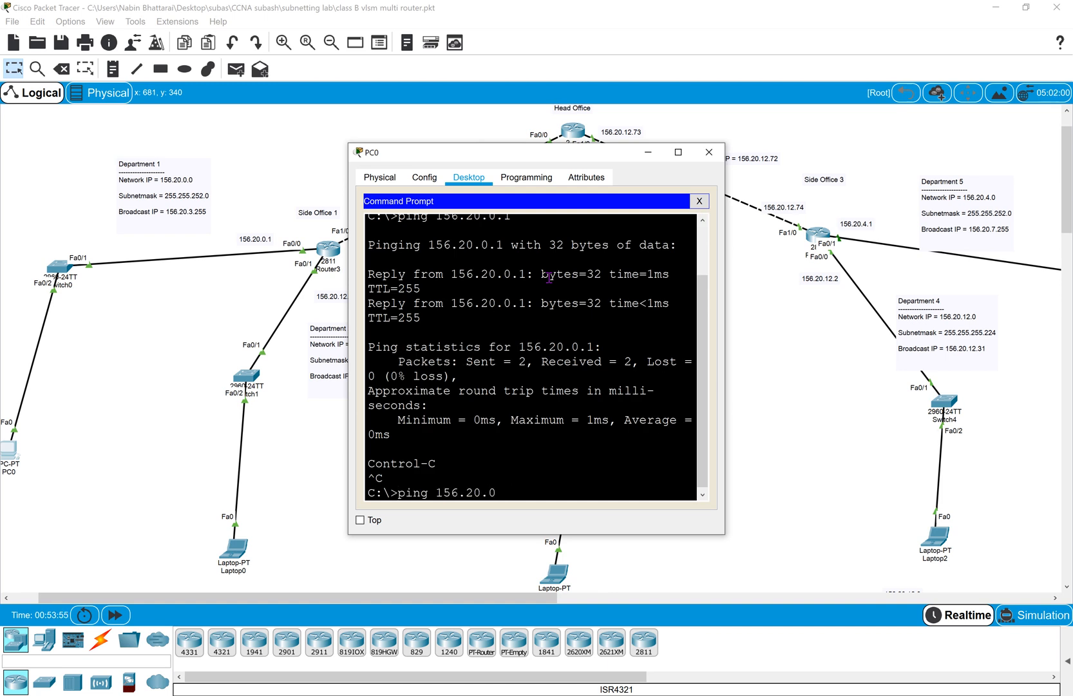
{"action": "type", "text": "12.2"}
{"action": "key", "text": "Return"}
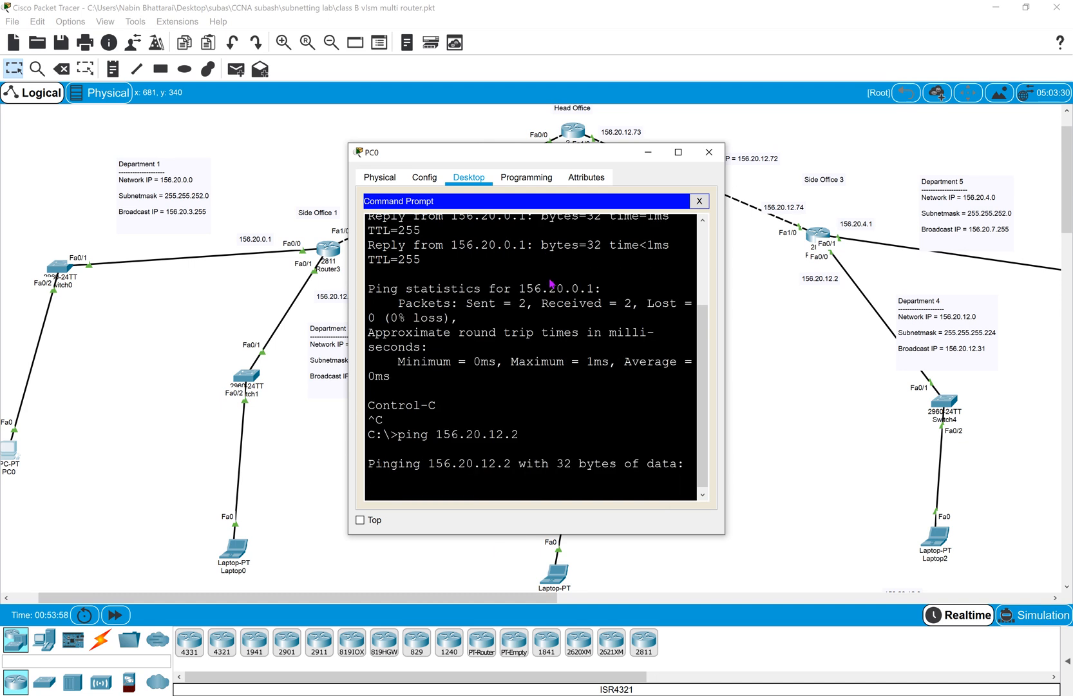
{"action": "left_click", "coordinate": [678, 152]}
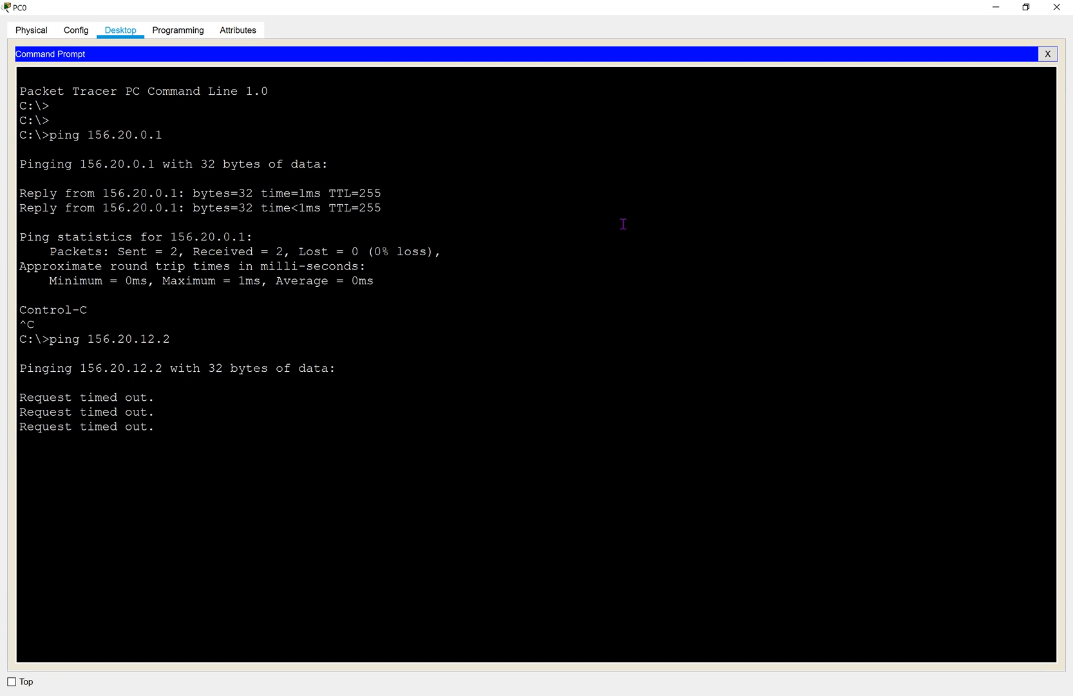
{"action": "key", "text": "ctrl+c"}
Trace the route from PC0 to 156.20.12.2 with tracert, highlight the first hop's address, and minimize the PC0 window.
{"action": "key", "text": "Up"}
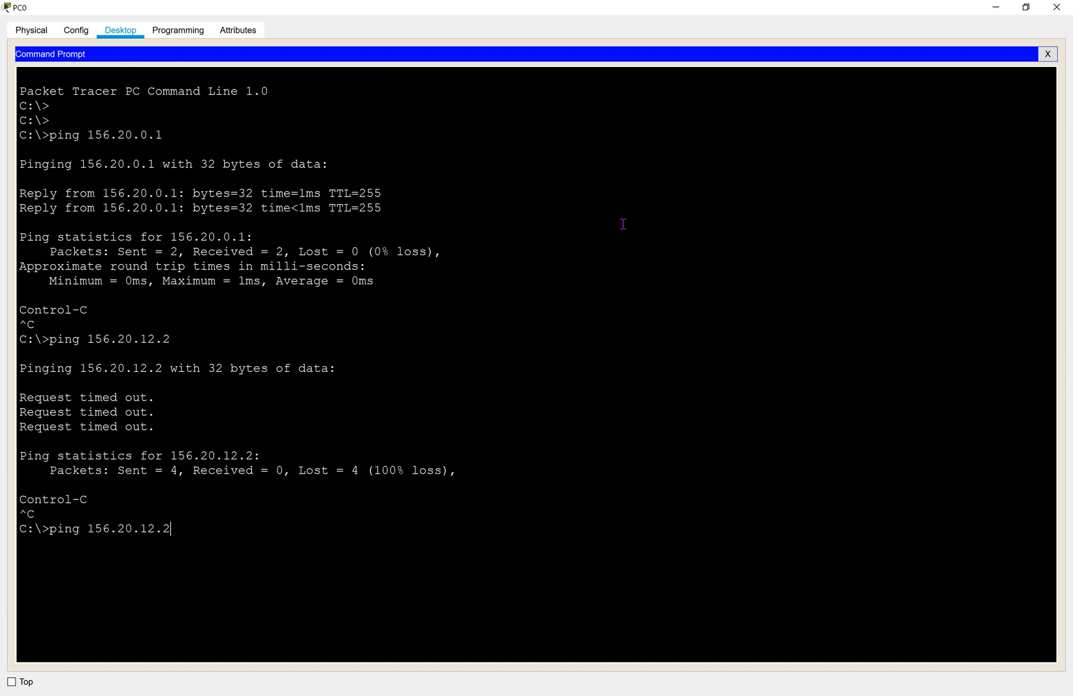
{"action": "key", "text": "BackSpace"}
{"action": "key", "text": "BackSpace"}
{"action": "key", "text": "BackSpace"}
{"action": "key", "text": "BackSpace"}
{"action": "type", "text": "trace"}
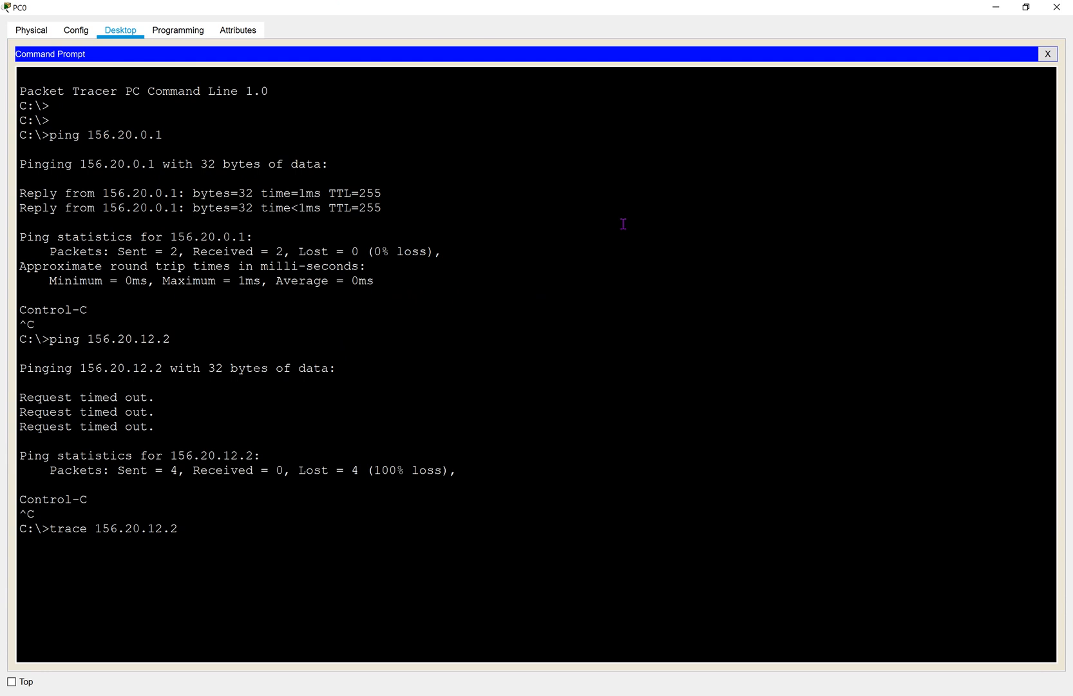
{"action": "type", "text": "rt"}
{"action": "key", "text": "Return"}
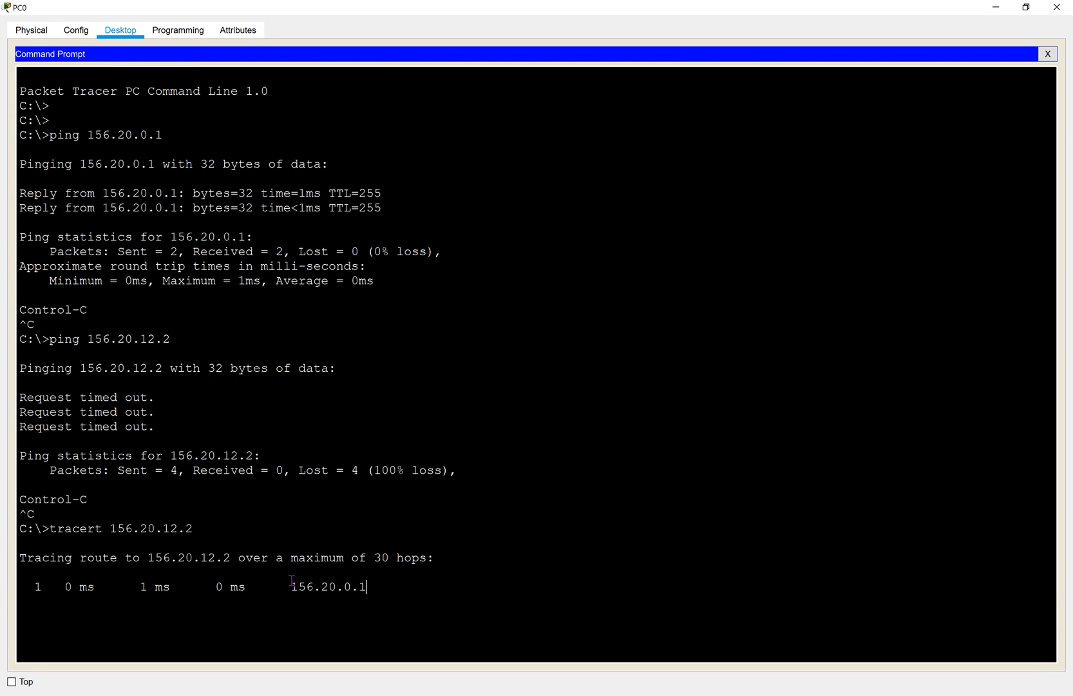
{"action": "left_click_drag", "start_coordinate": [289, 586], "coordinate": [363, 586]}
{"action": "left_click", "coordinate": [997, 7]}
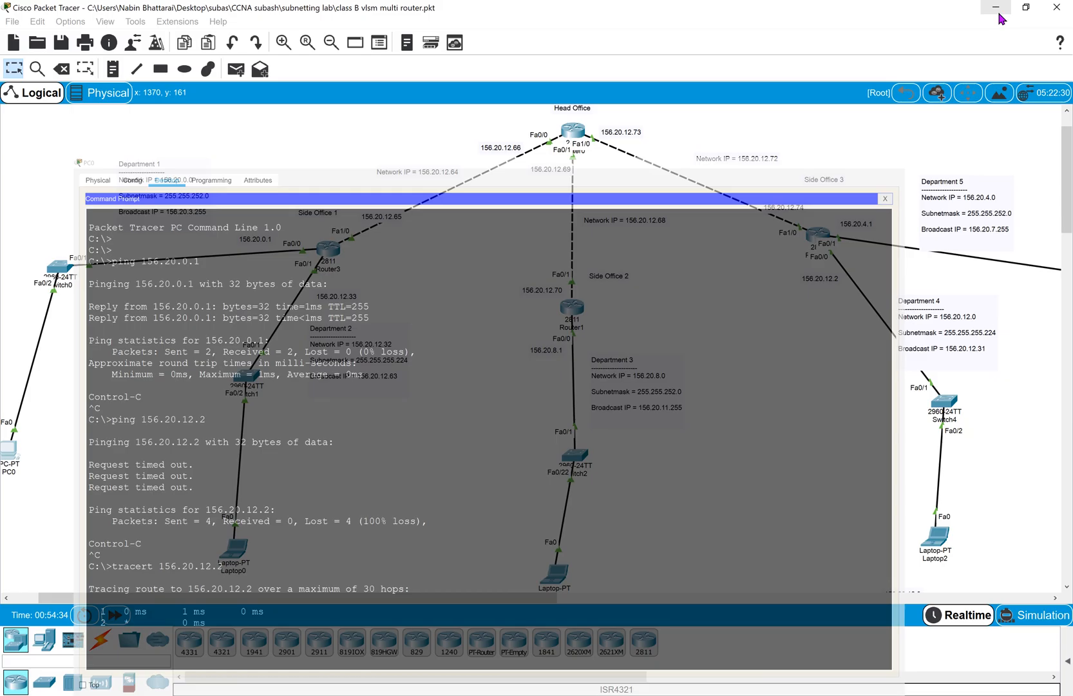
Ping the Head Office interface 156.20.12.66 from the Side Office 1 router's command line and close the router window.
{"action": "left_click_drag", "start_coordinate": [277, 187], "coordinate": [377, 287]}
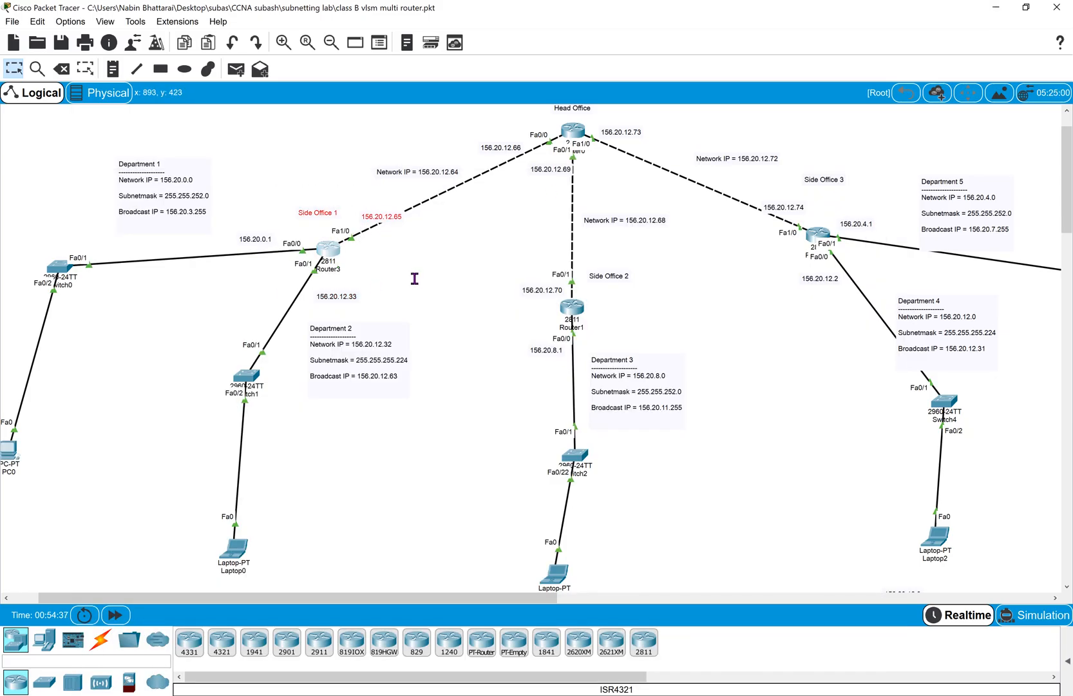
{"action": "left_click_drag", "start_coordinate": [501, 147], "coordinate": [504, 144]}
{"action": "left_click", "coordinate": [333, 245]}
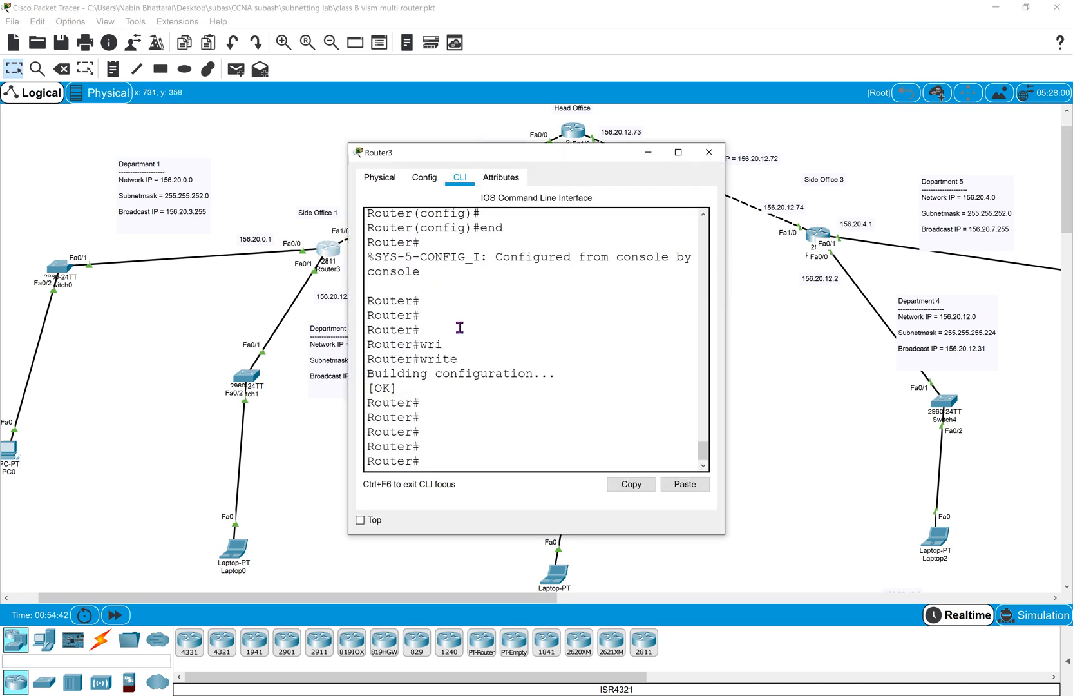
{"action": "left_click_drag", "start_coordinate": [552, 158], "coordinate": [714, 277]}
{"action": "left_click", "coordinate": [603, 578]}
{"action": "type", "text": "ping 156.20.12.66"}
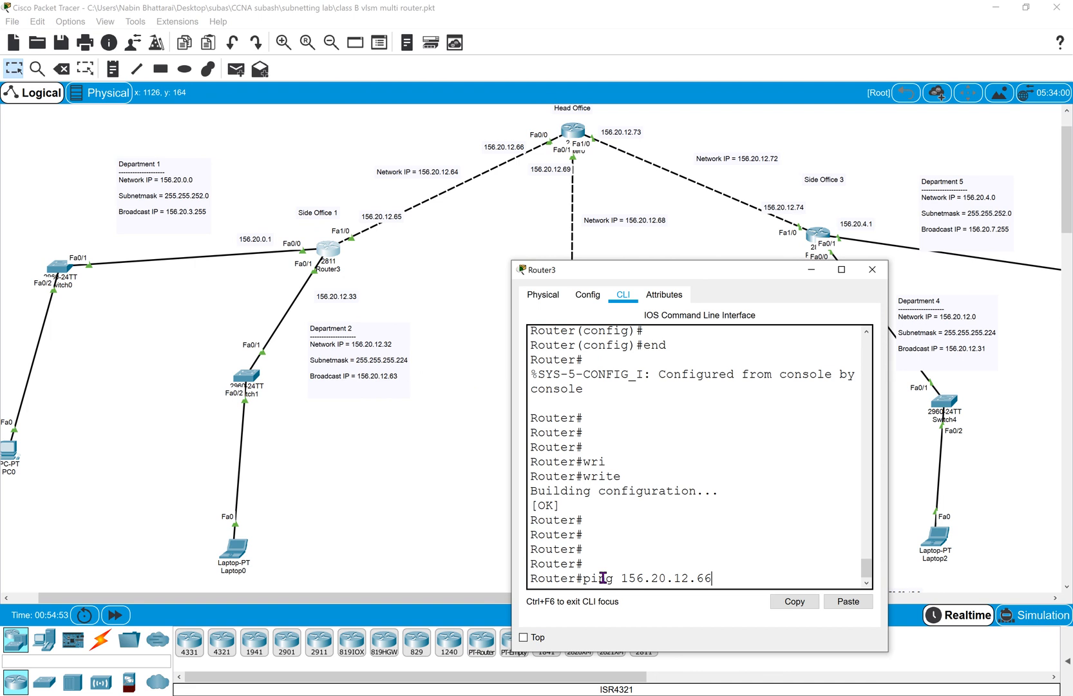
{"action": "key", "text": "Return"}
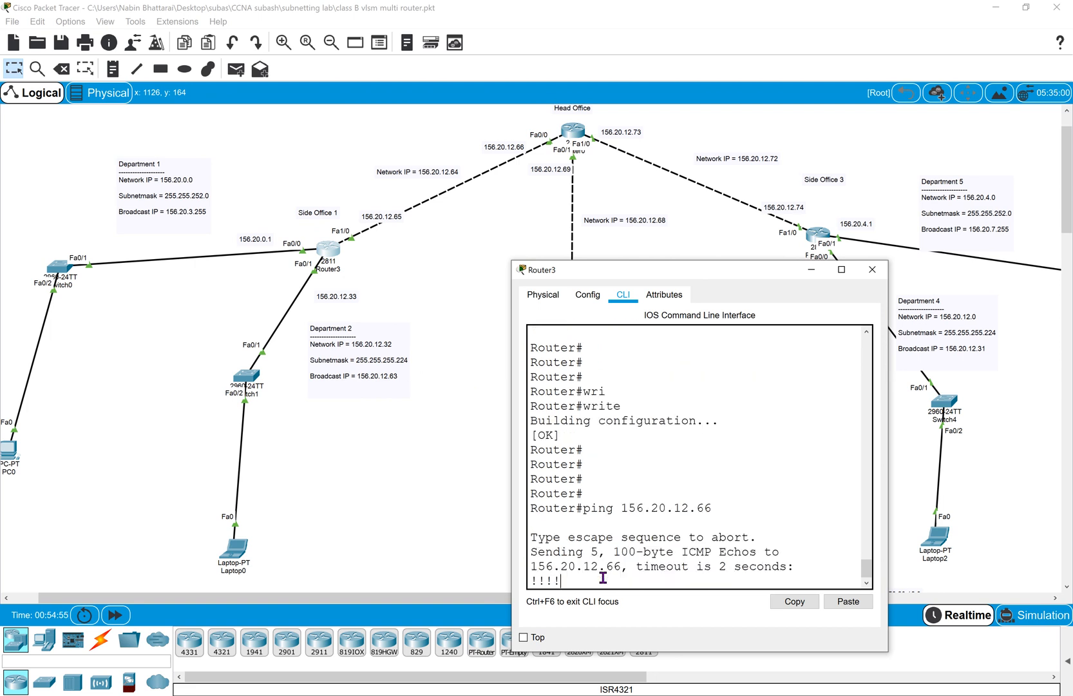
{"action": "left_click", "coordinate": [873, 270]}
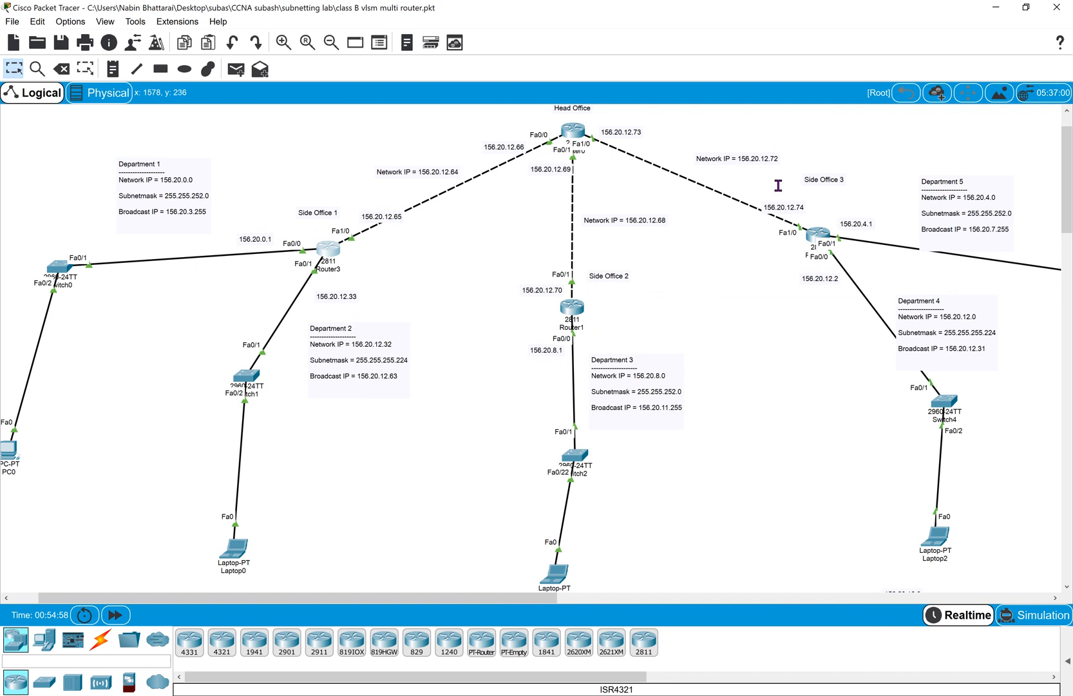
Ping the Side Office 3 interface 156.20.12.74 from the Side Office 1 router and close its window.
{"action": "left_click_drag", "start_coordinate": [796, 157], "coordinate": [779, 230]}
{"action": "left_click", "coordinate": [321, 247]}
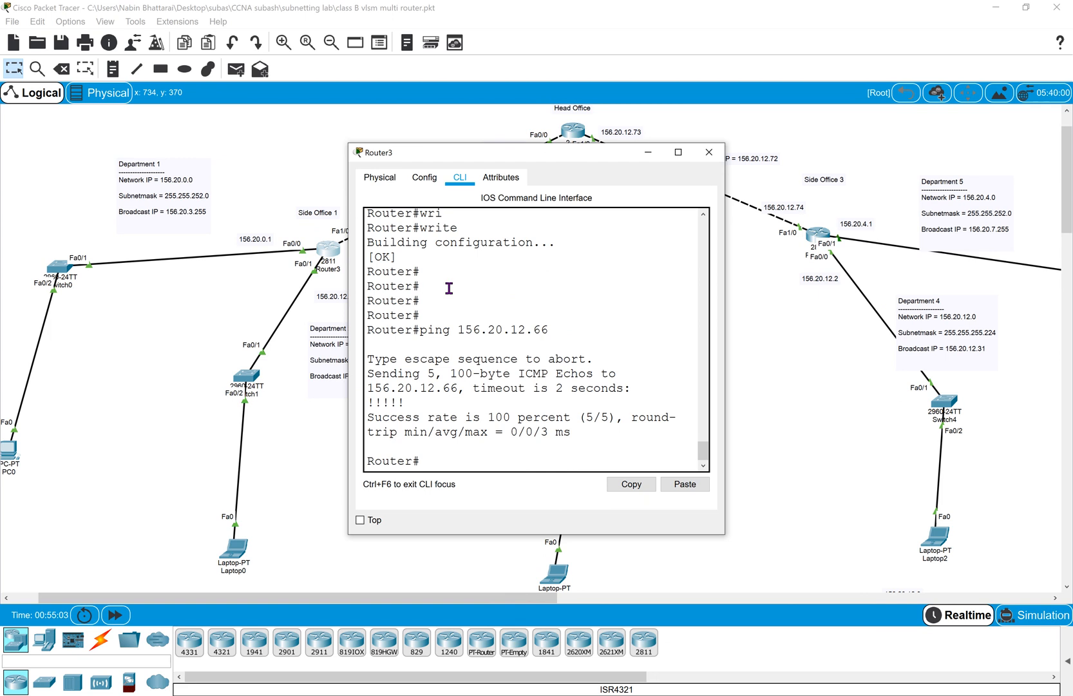
{"action": "key", "text": "Up"}
{"action": "key", "text": "BackSpace"}
{"action": "key", "text": "BackSpace"}
{"action": "type", "text": "74"}
{"action": "key", "text": "Return"}
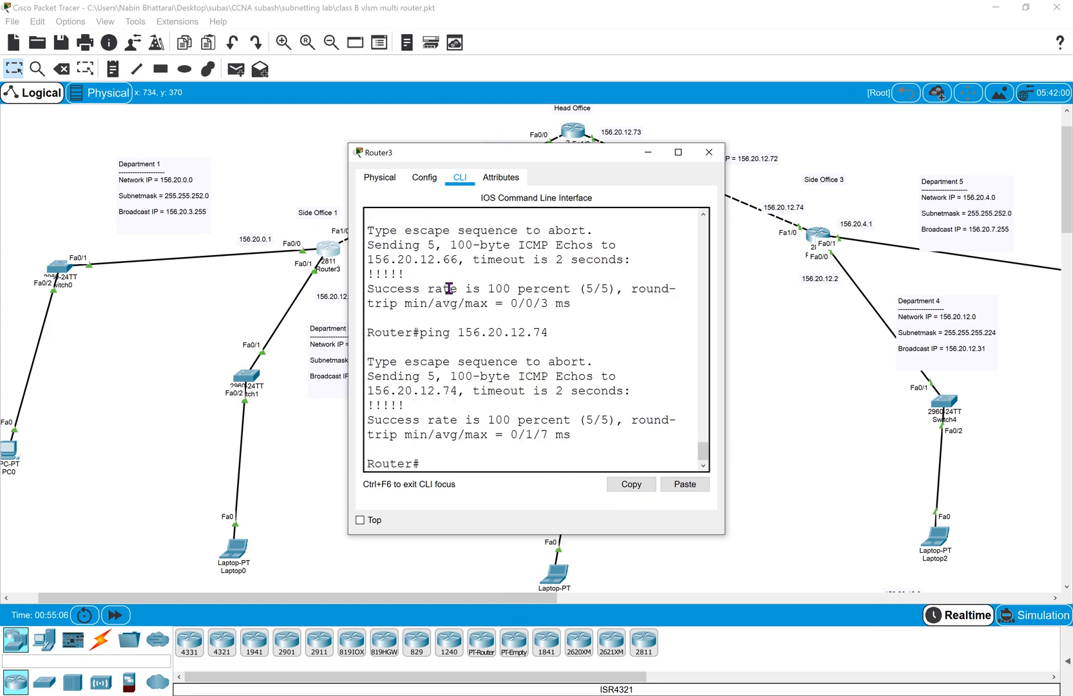
{"action": "left_click", "coordinate": [708, 152]}
Locate Laptop2's address label in Department 4 and ping 156.20.12.3 from the Side Office 1 router.
{"action": "left_click_drag", "start_coordinate": [258, 184], "coordinate": [399, 266]}
{"action": "left_click", "coordinate": [795, 207]}
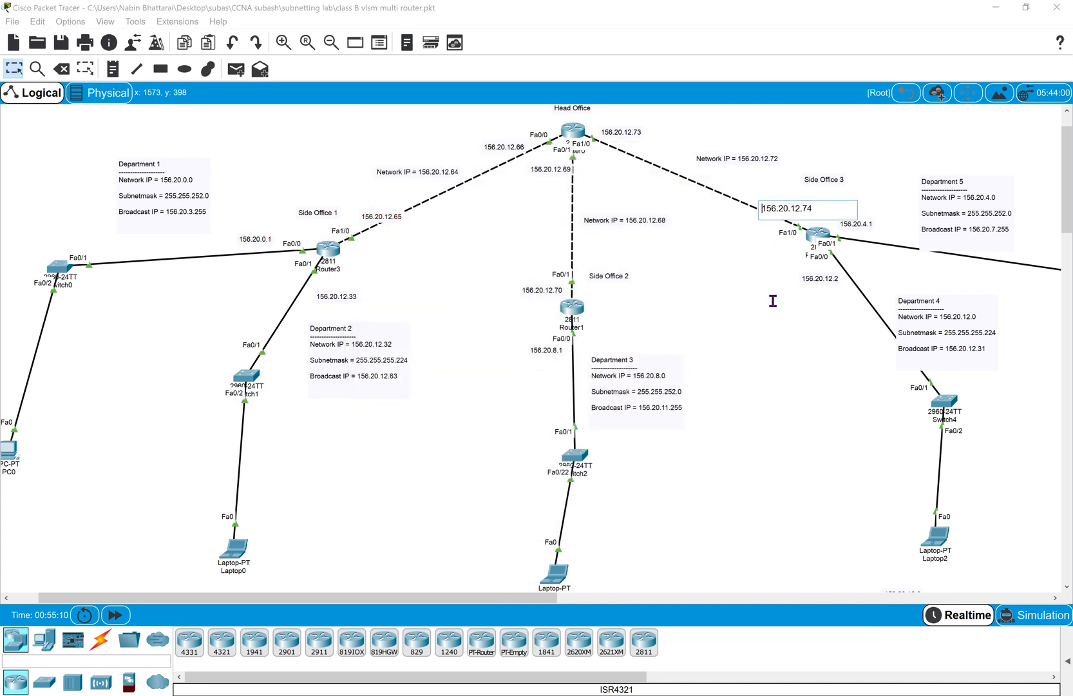
{"action": "left_click", "coordinate": [763, 320]}
{"action": "scroll", "coordinate": [763, 320], "scroll_direction": "down", "scroll_amount": 1}
{"action": "left_click_drag", "start_coordinate": [836, 512], "coordinate": [935, 583]}
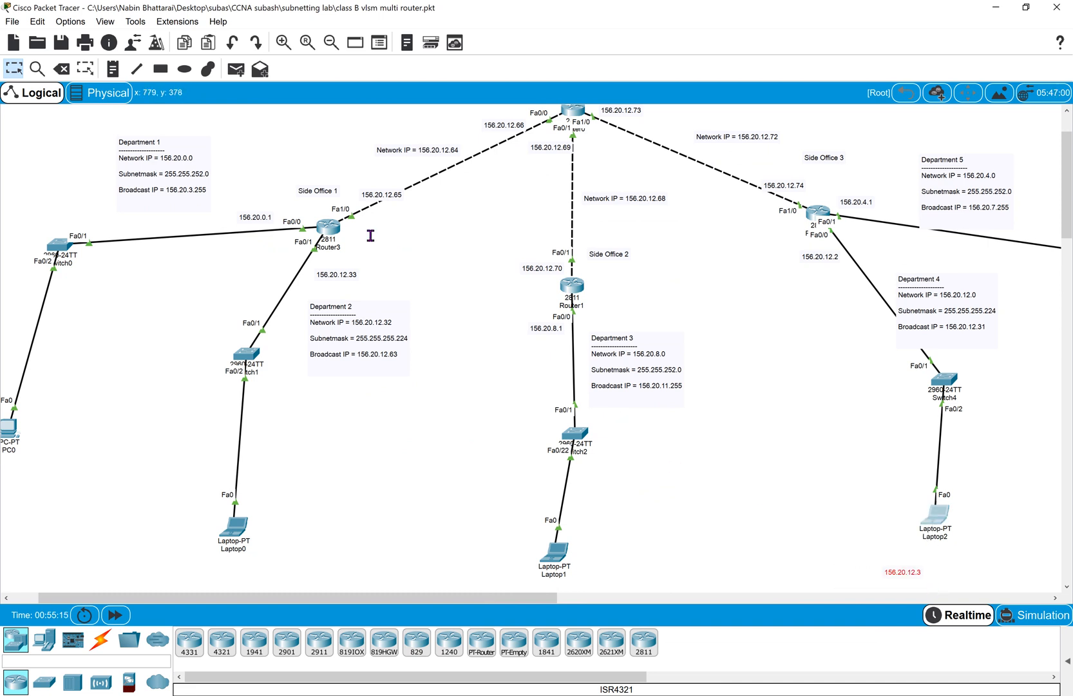
{"action": "left_click", "coordinate": [325, 226]}
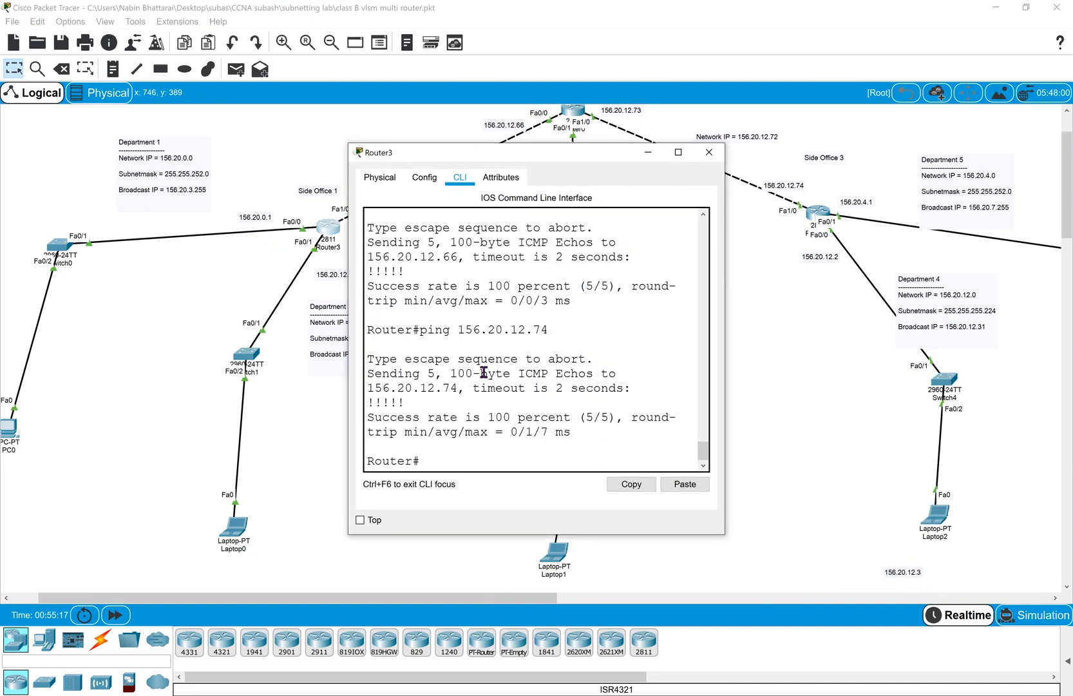
{"action": "key", "text": "Up"}
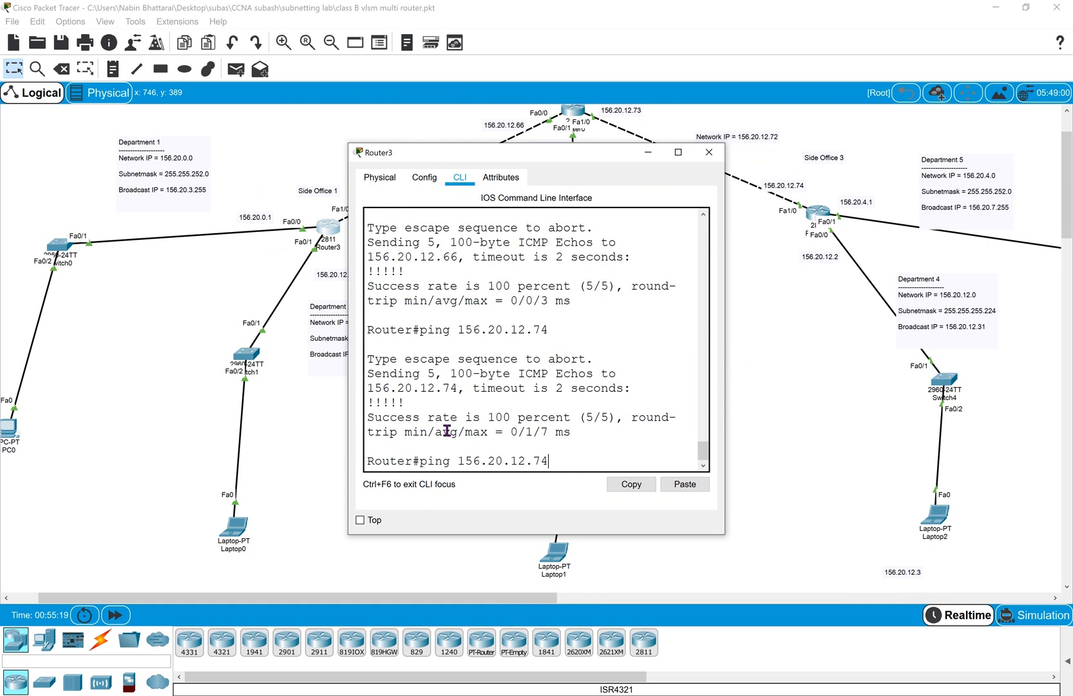
{"action": "key", "text": "BackSpace"}
{"action": "type", "text": "3"}
{"action": "key", "text": "Return"}
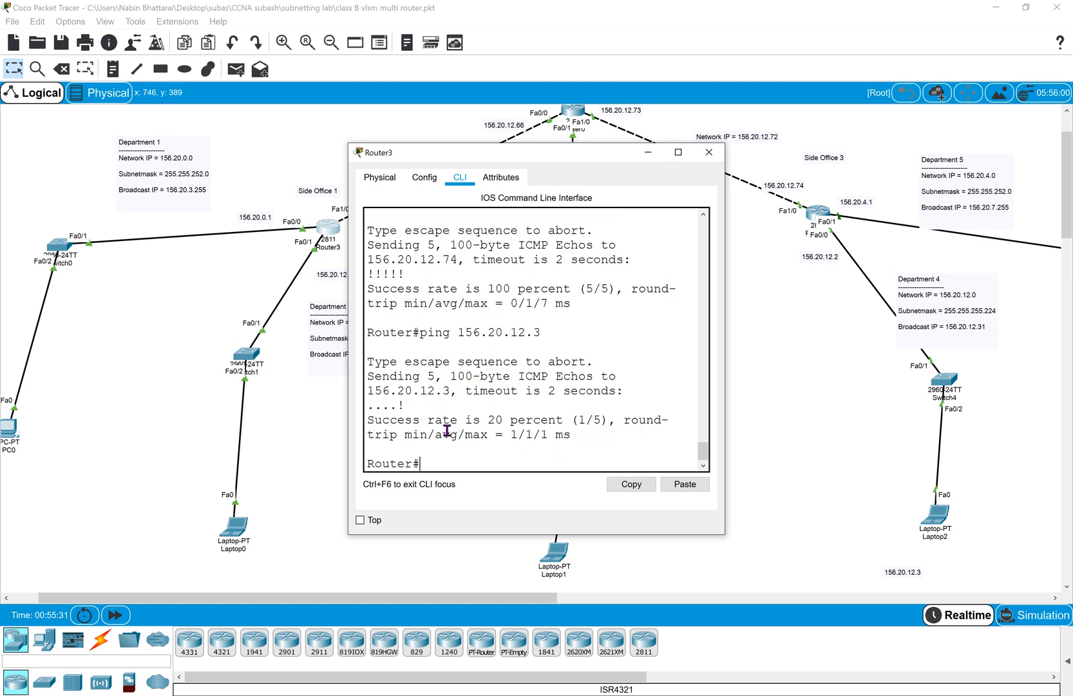
Repeat the ping to 156.20.12.3 from the Side Office 1 router and compare the reply marks of both attempts.
{"action": "left_click_drag", "start_coordinate": [406, 406], "coordinate": [382, 406]}
{"action": "left_click", "coordinate": [458, 458]}
{"action": "key", "text": "Up"}
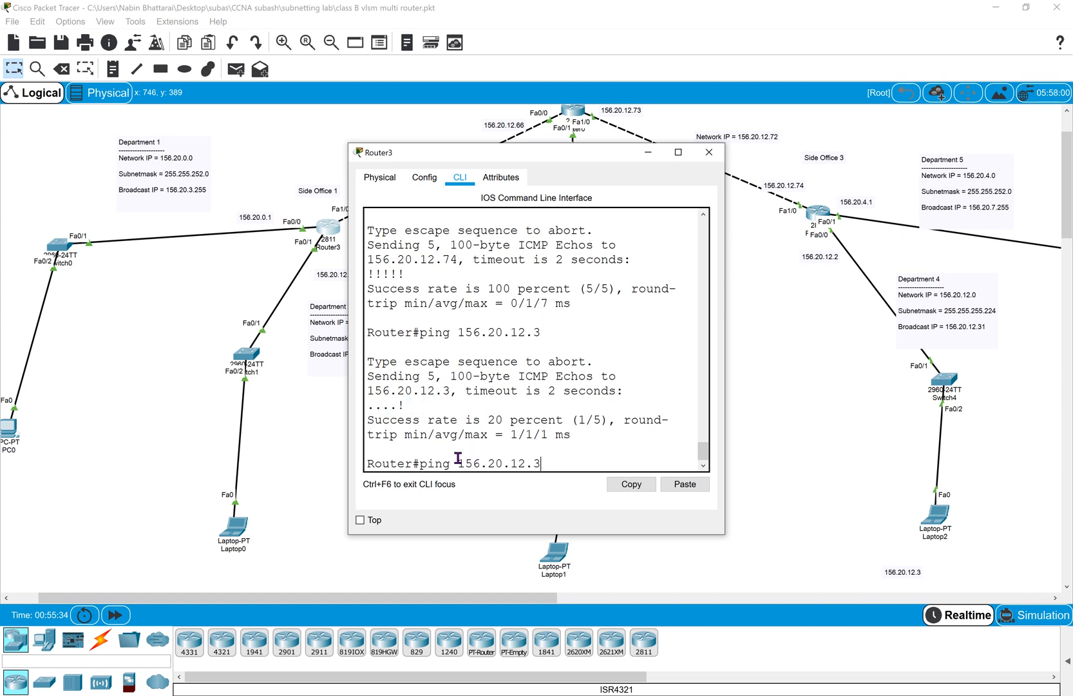
{"action": "key", "text": "Return"}
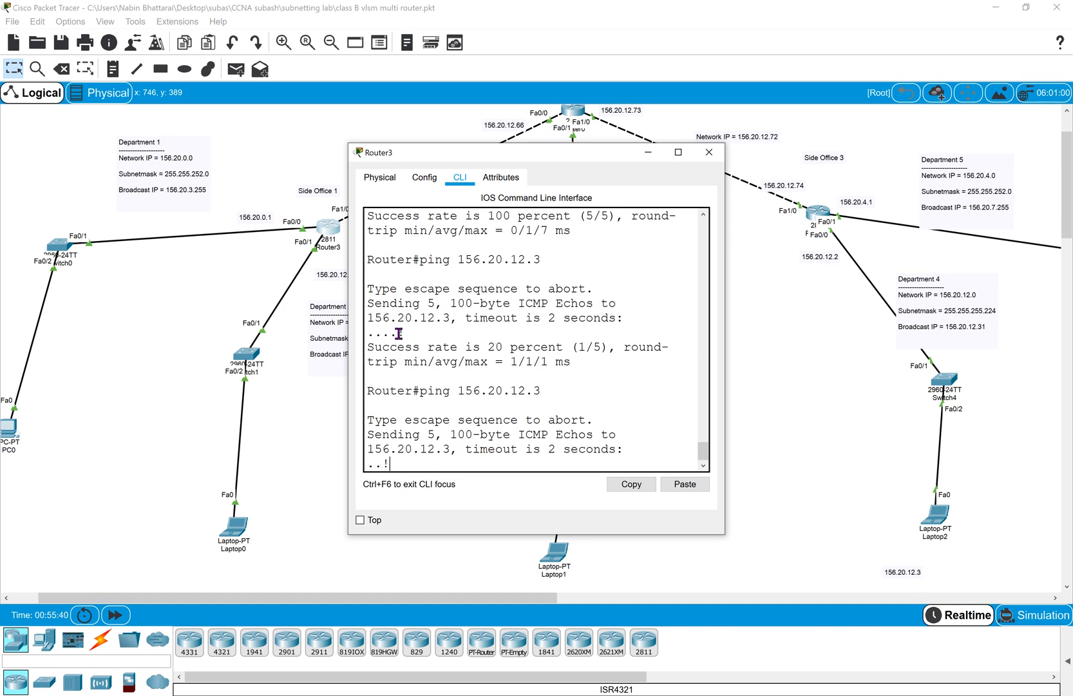
{"action": "left_click_drag", "start_coordinate": [398, 333], "coordinate": [405, 334]}
{"action": "left_click_drag", "start_coordinate": [394, 462], "coordinate": [382, 462]}
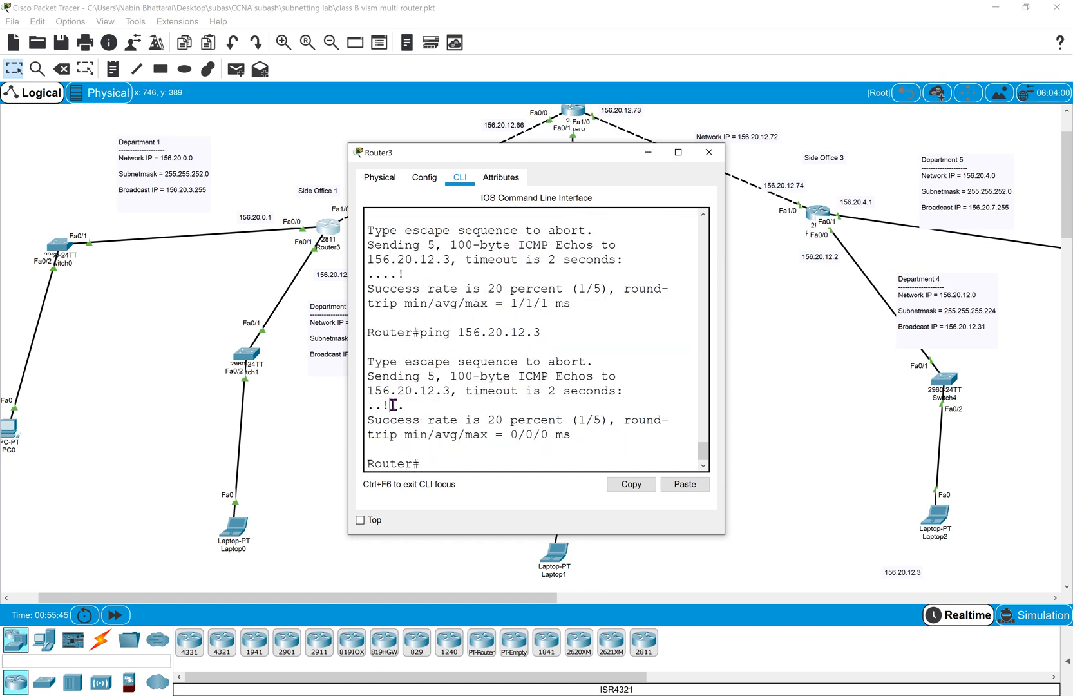
Highlight the Fa0/0 address label of the Side Office 3 router and ping 156.20.12.2 from the Side Office 1 router.
{"action": "left_click", "coordinate": [834, 302]}
{"action": "left_click_drag", "start_coordinate": [794, 242], "coordinate": [845, 272]}
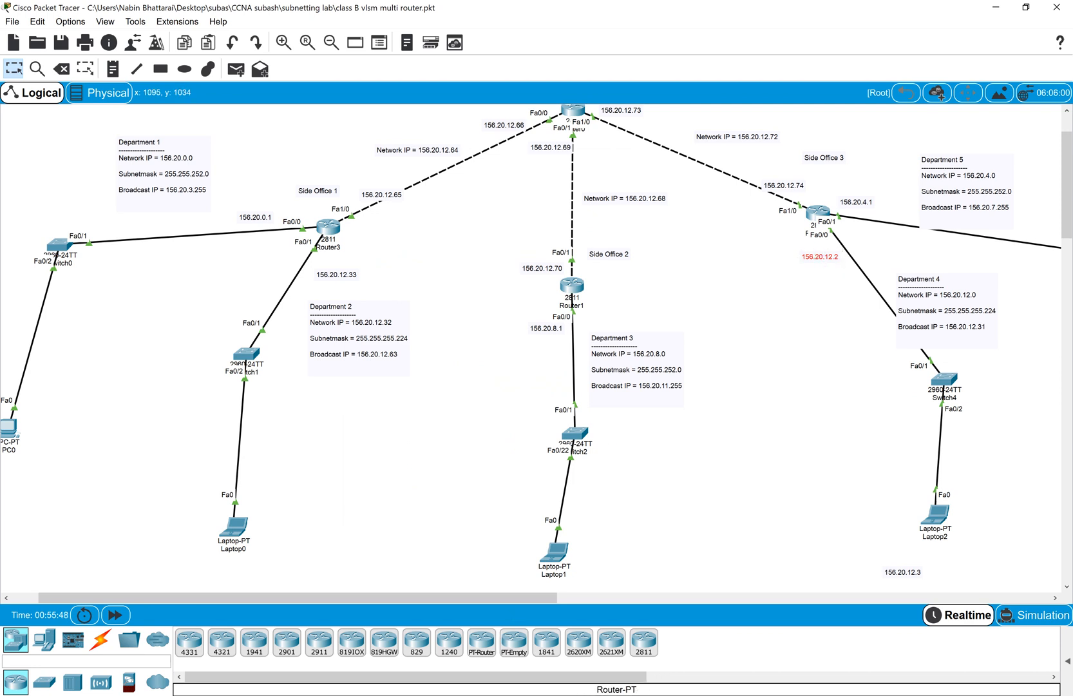
{"action": "left_click", "coordinate": [329, 228]}
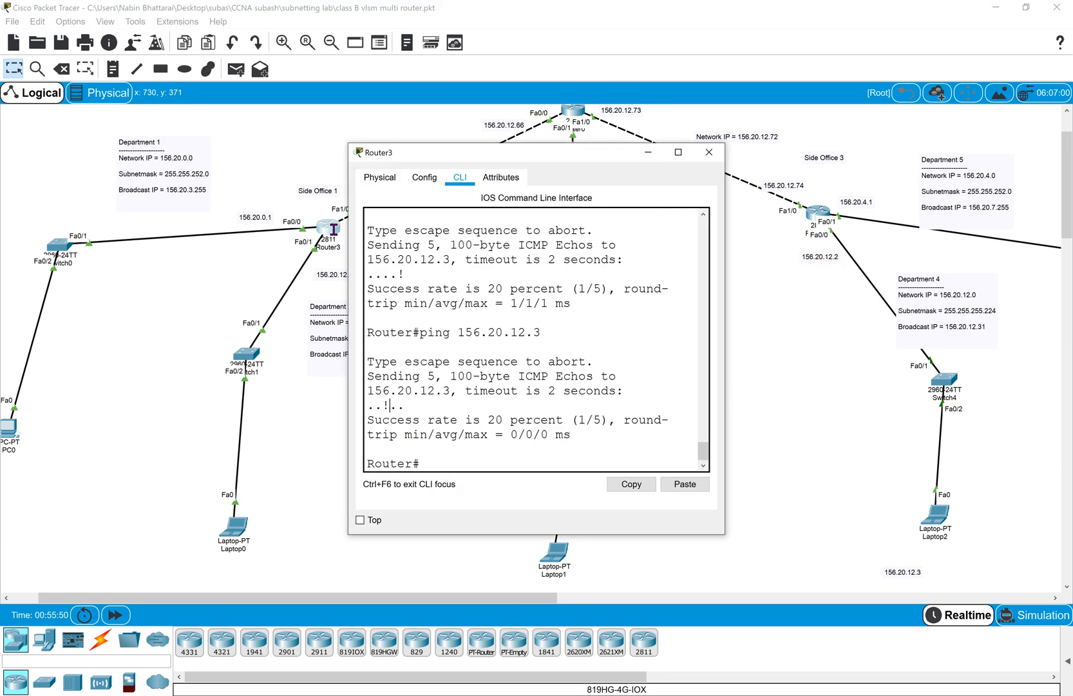
{"action": "key", "text": "Up"}
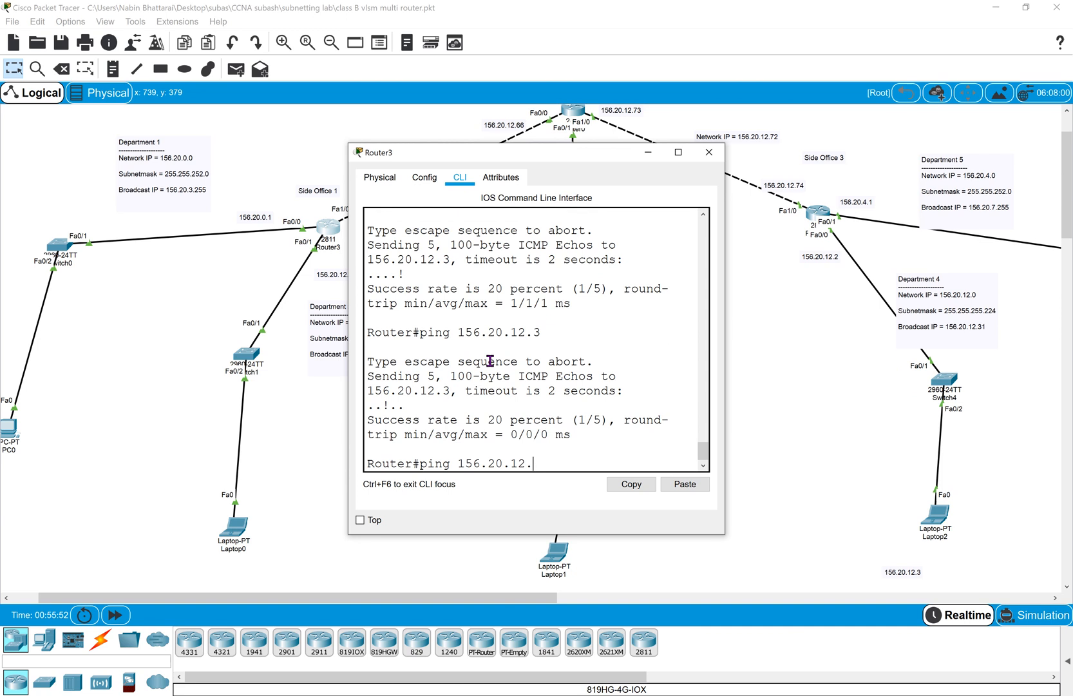
{"action": "type", "text": "2"}
{"action": "key", "text": "Return"}
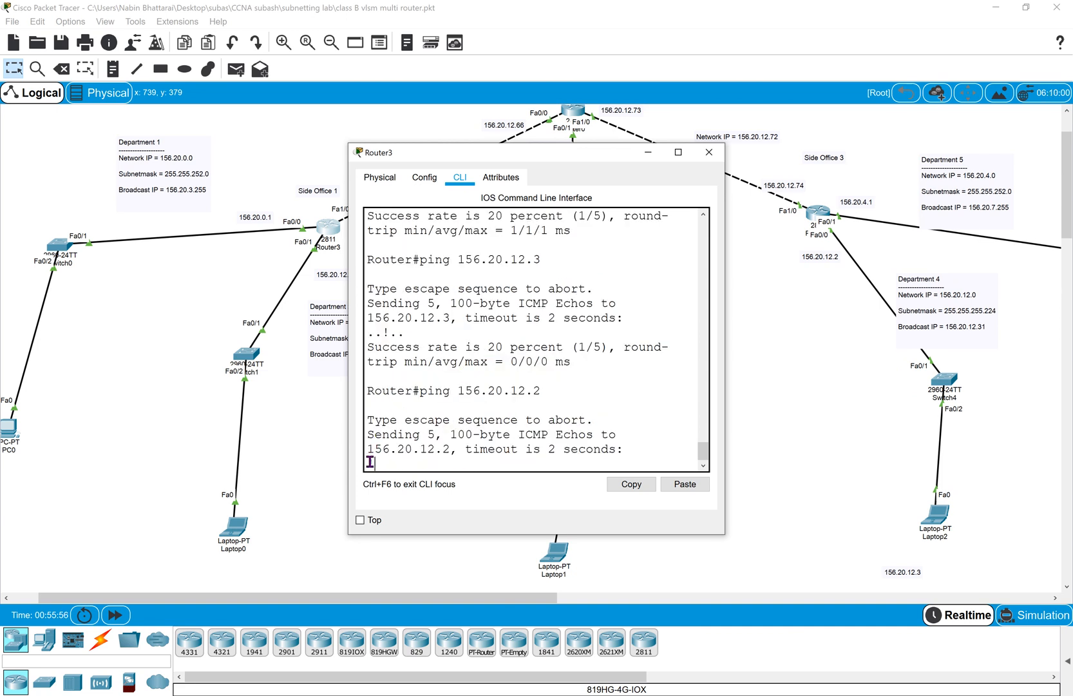
{"action": "left_click", "coordinate": [779, 335]}
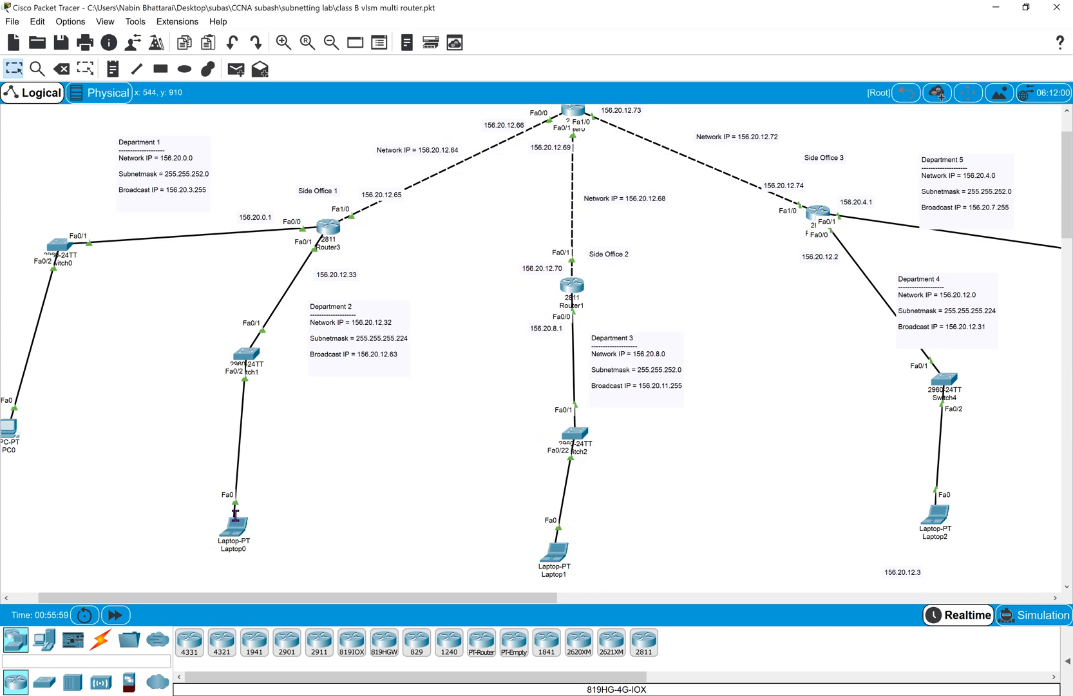
Nudge the Side Office 1 router slightly and place a 4331 router in the empty area between Laptop1 and Laptop2.
{"action": "left_click_drag", "start_coordinate": [326, 222], "coordinate": [318, 220]}
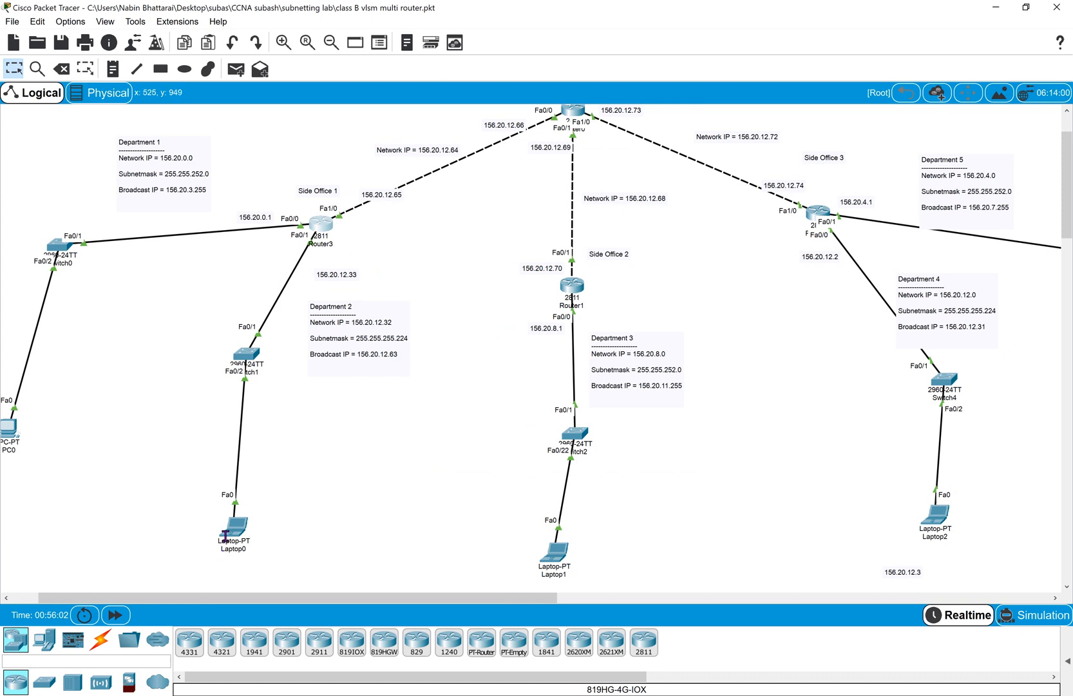
{"action": "left_click_drag", "start_coordinate": [188, 648], "coordinate": [718, 527]}
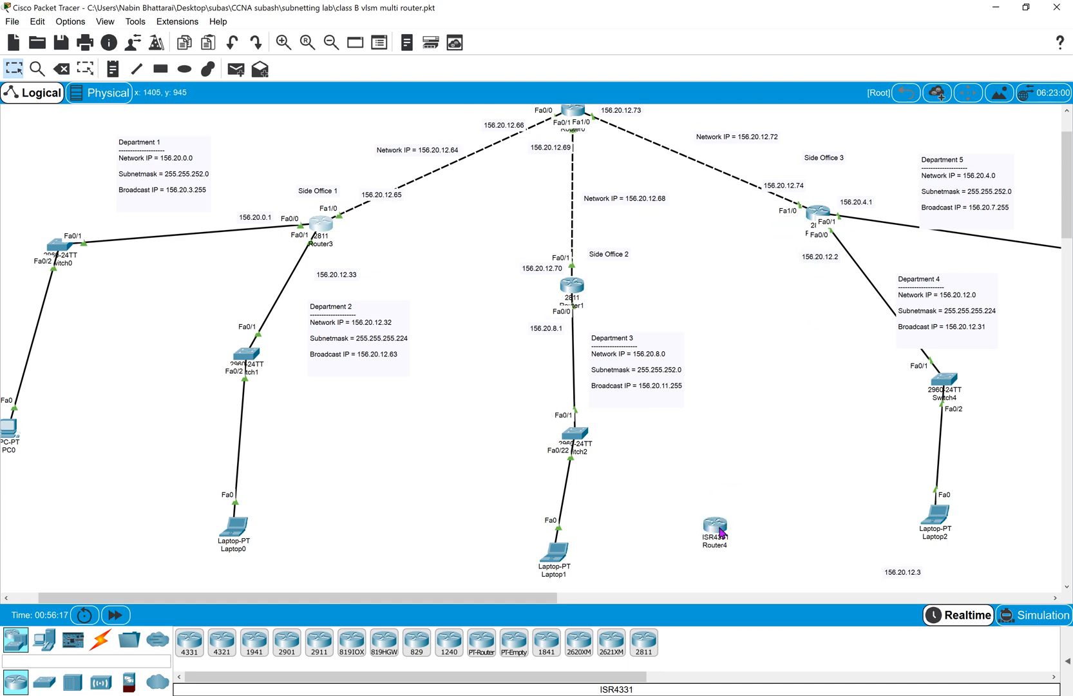
Look into the unused 4331 router between Laptop1 and Laptop2 and delete it from the topology.
{"action": "left_click", "coordinate": [718, 527]}
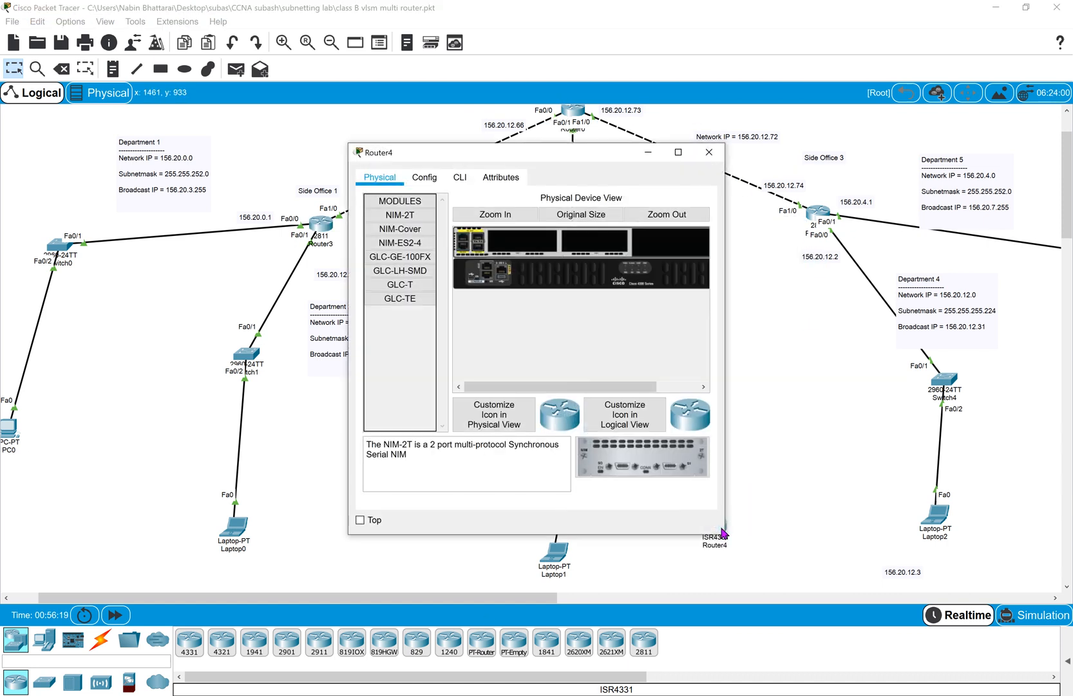
{"action": "left_click", "coordinate": [799, 476]}
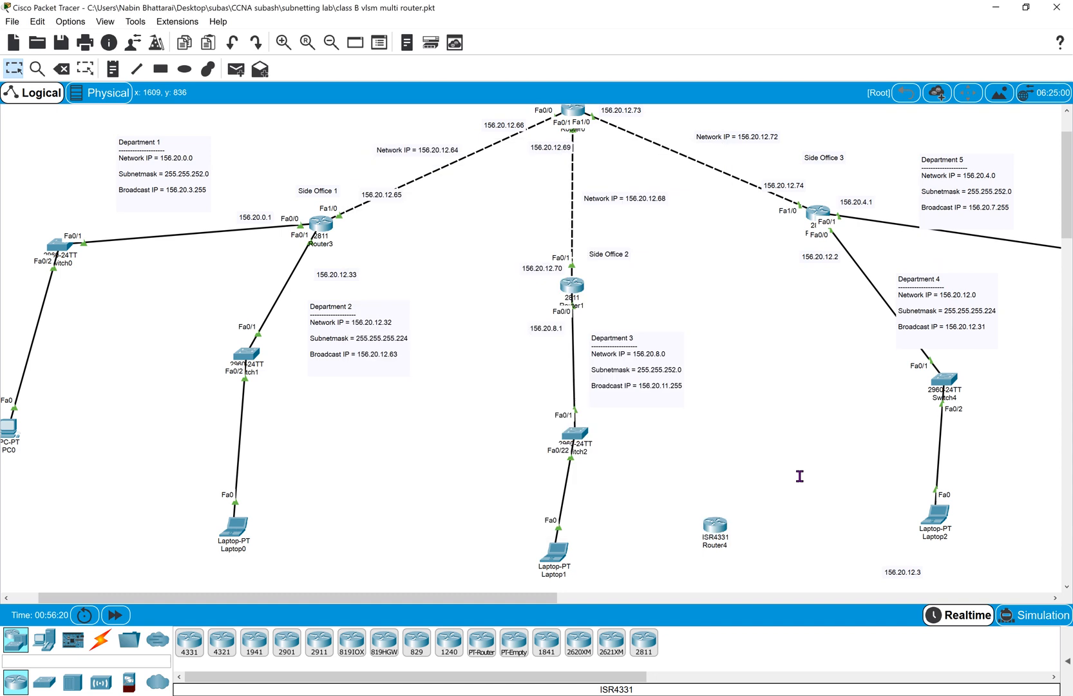
{"action": "left_click", "coordinate": [723, 522]}
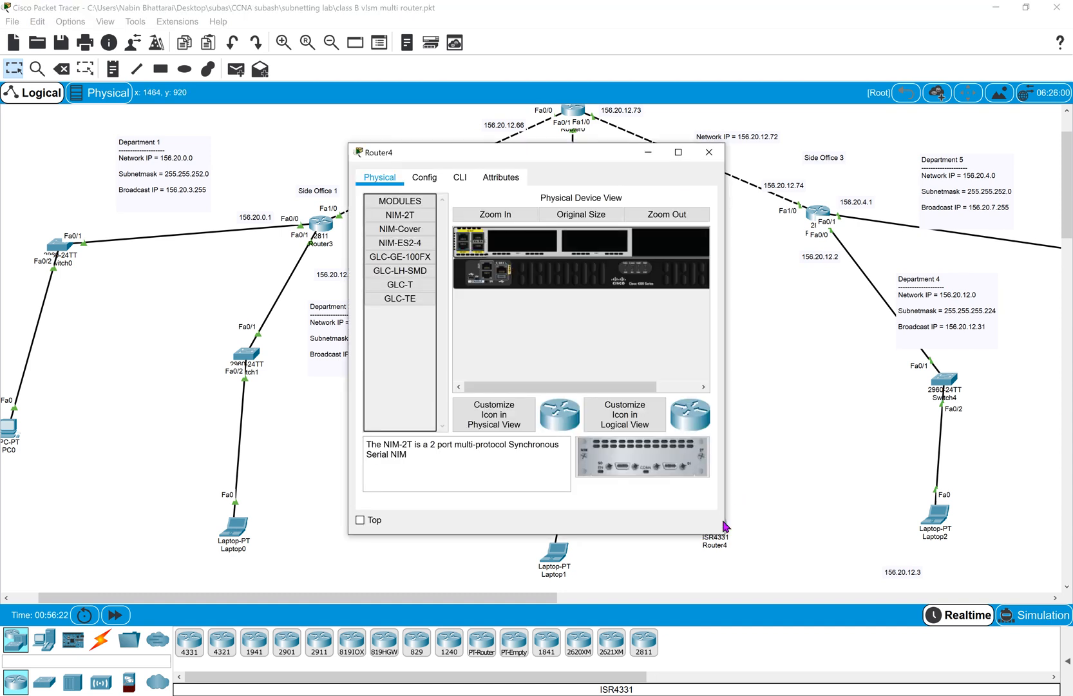
{"action": "left_click", "coordinate": [747, 514]}
{"action": "left_click", "coordinate": [716, 525]}
{"action": "left_click", "coordinate": [747, 505]}
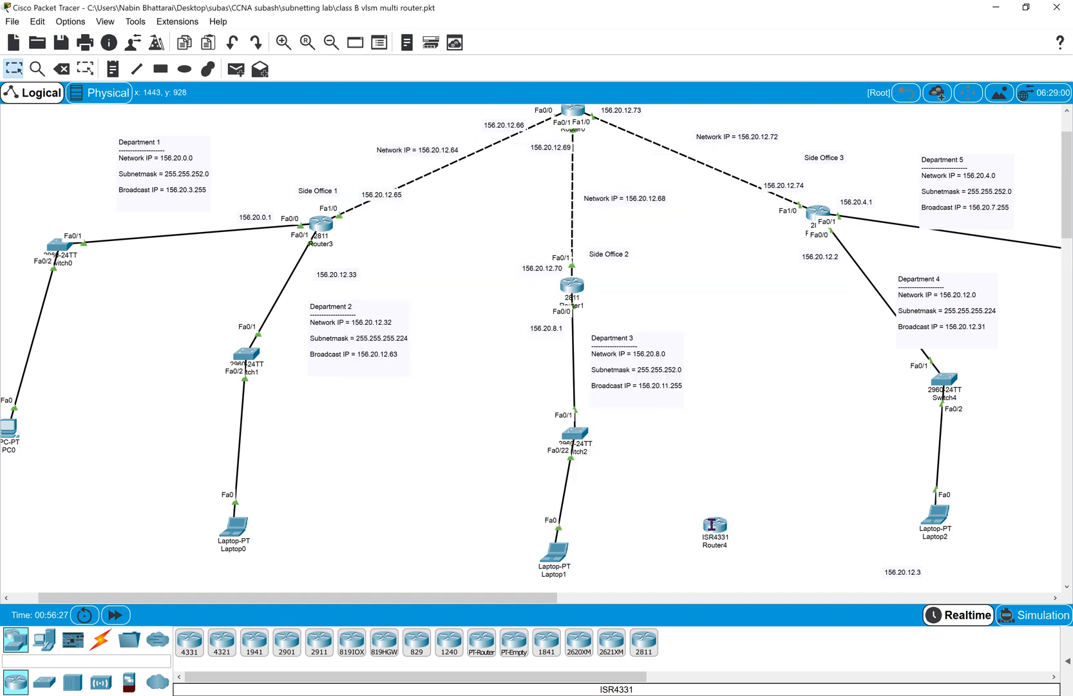
{"action": "key", "text": "Delete"}
{"action": "left_click", "coordinate": [714, 527]}
{"action": "key", "text": "Escape"}
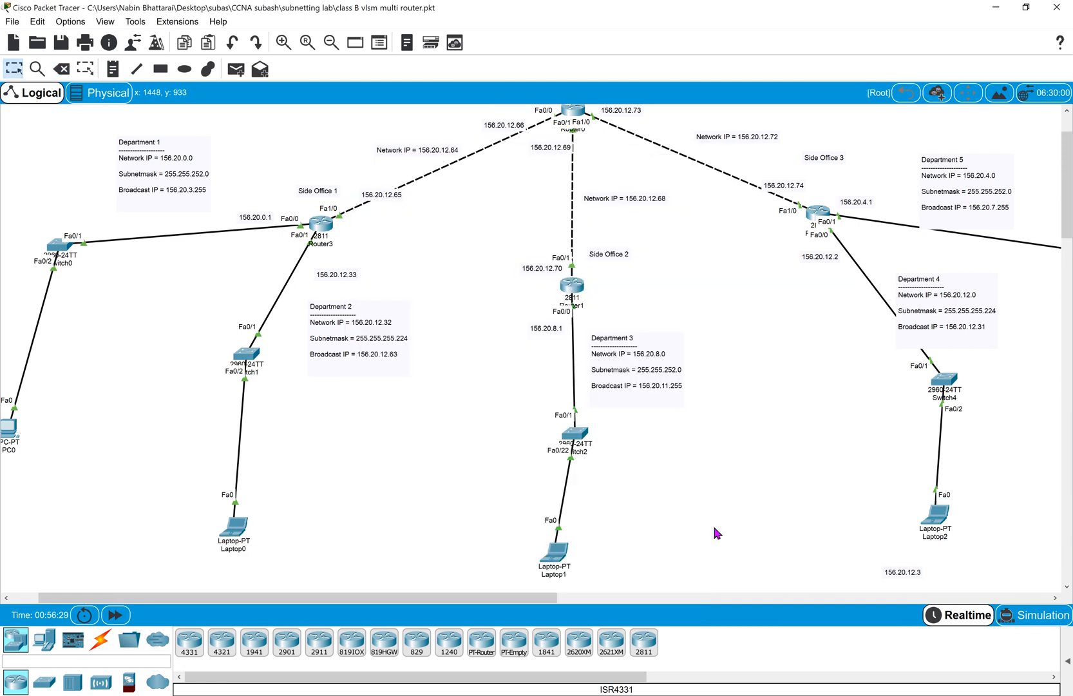
Ping 156.20.12.3 once more from the Side Office 1 router's command line.
{"action": "left_click", "coordinate": [321, 224]}
{"action": "left_click_drag", "start_coordinate": [392, 406], "coordinate": [368, 401]}
{"action": "left_click", "coordinate": [437, 461]}
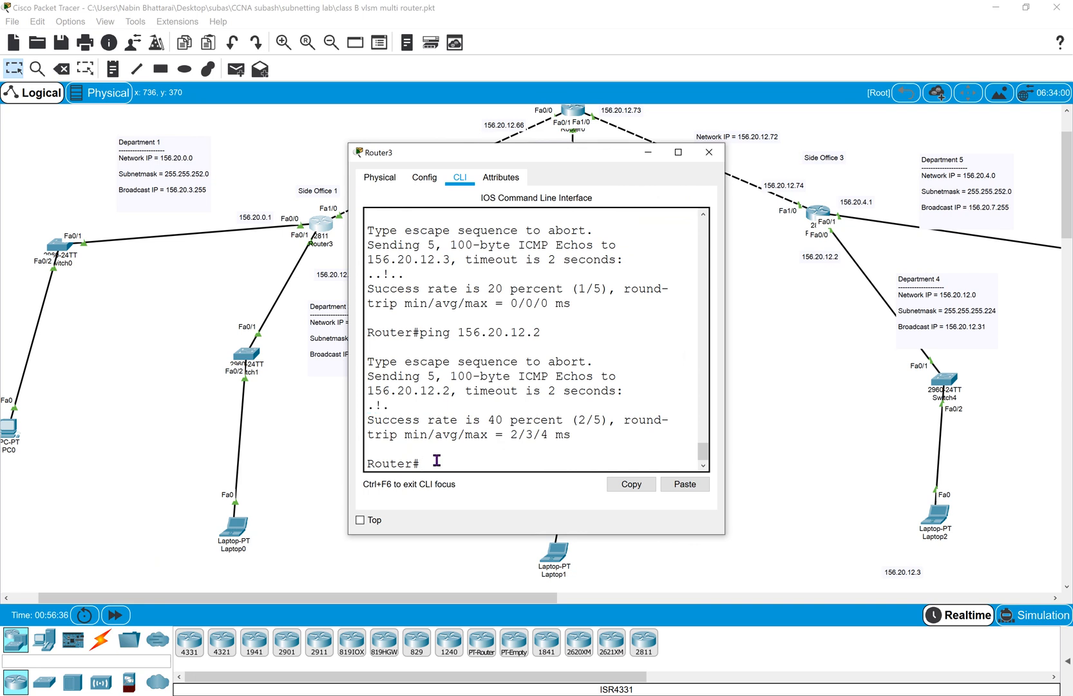
{"action": "key", "text": "Up"}
{"action": "key", "text": "Return"}
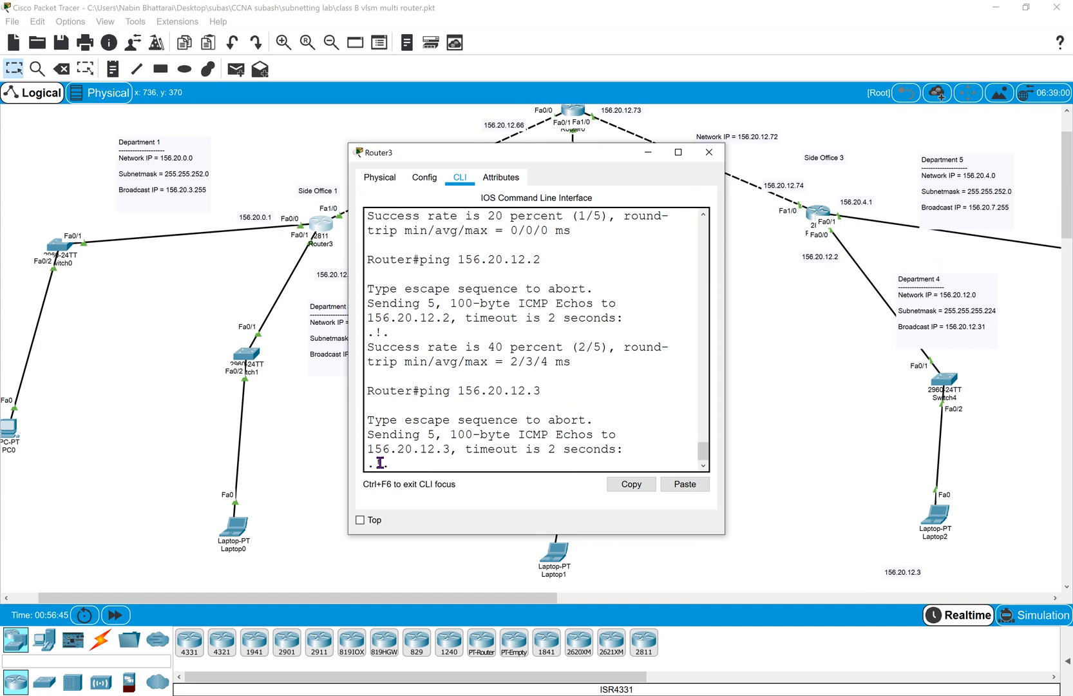
Examine the reply marks and success rate of the latest ping, and close the Side Office 1 router's window.
{"action": "left_click_drag", "start_coordinate": [381, 464], "coordinate": [378, 464]}
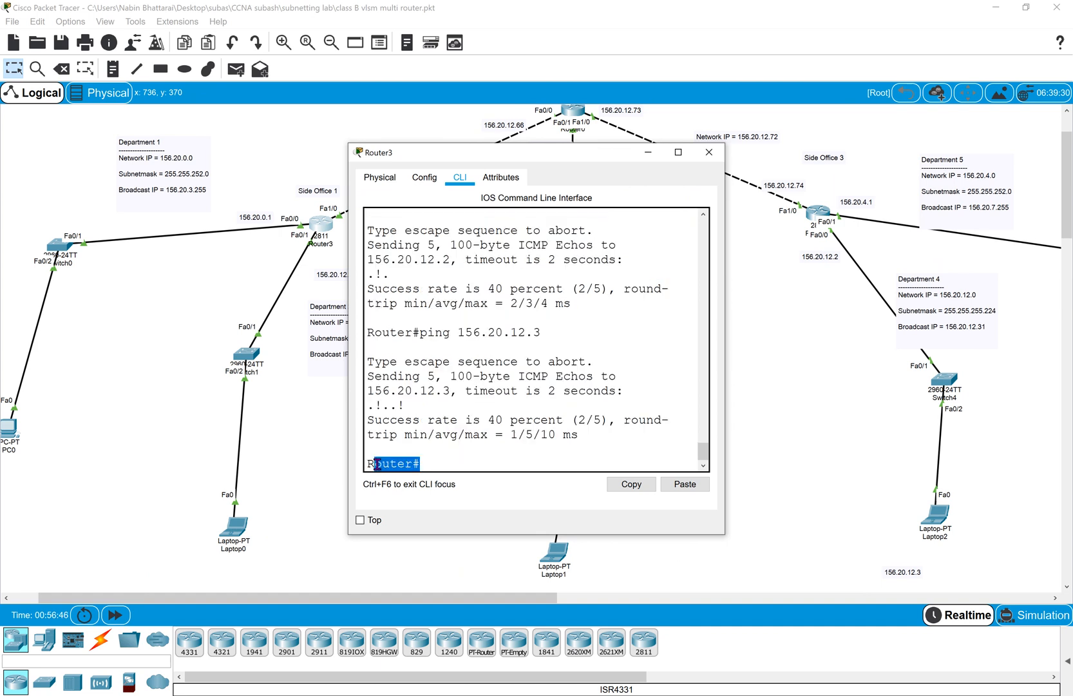
{"action": "left_click", "coordinate": [379, 405]}
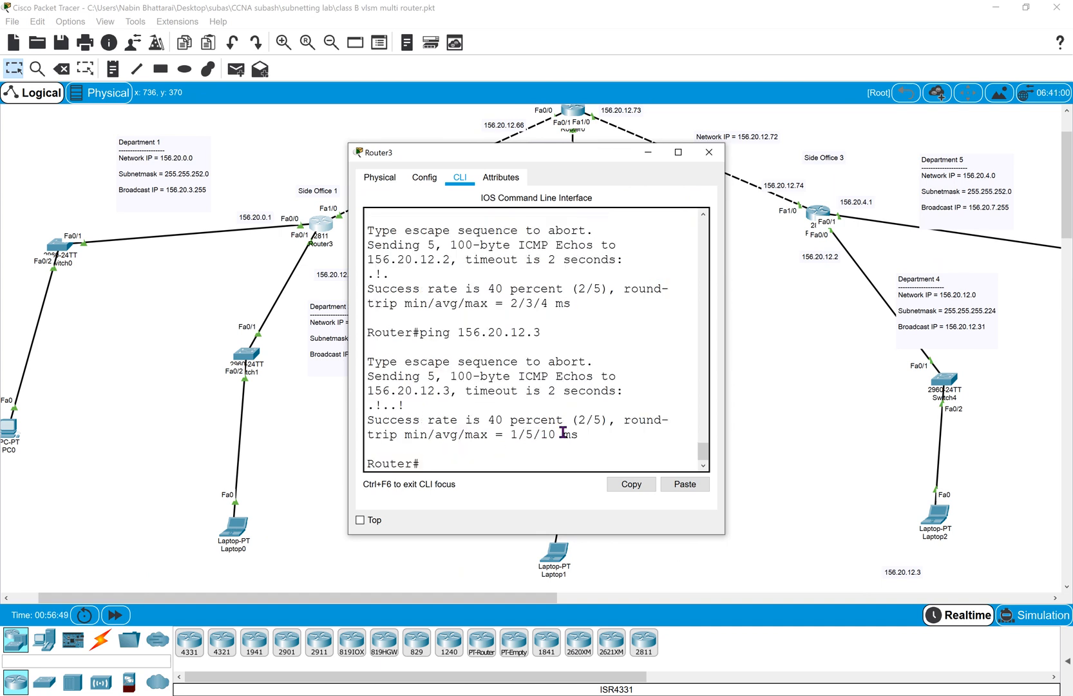
{"action": "left_click_drag", "start_coordinate": [604, 422], "coordinate": [573, 420]}
{"action": "left_click", "coordinate": [617, 258]}
{"action": "left_click", "coordinate": [710, 152]}
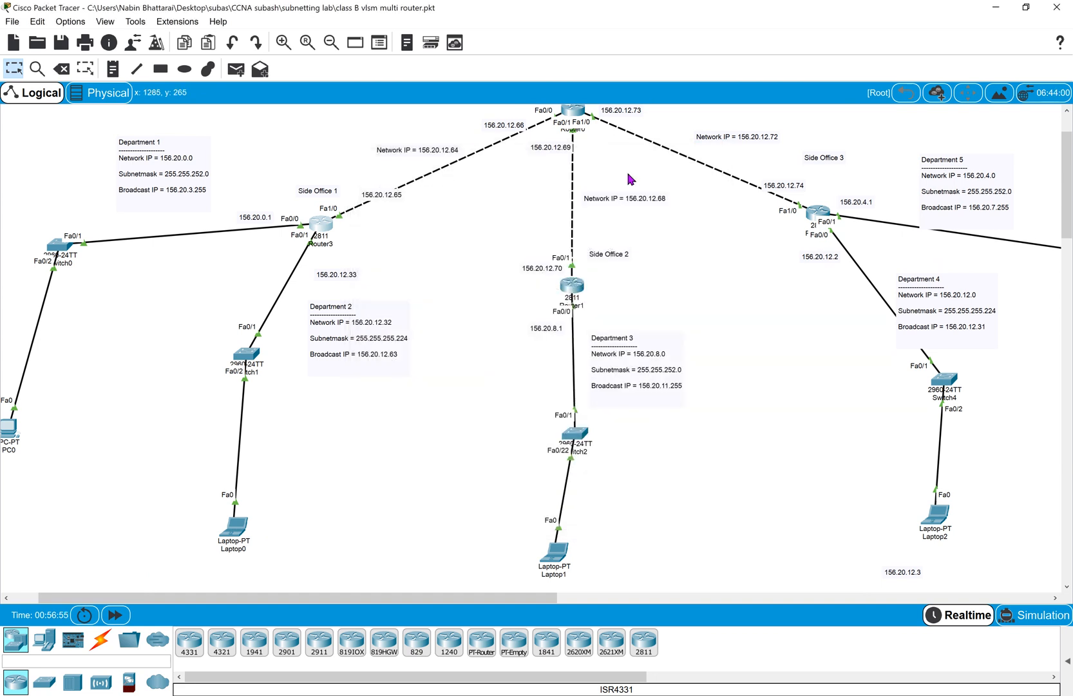
Highlight the network IP labels on the links from Head Office to Side Office 1 and Side Office 2.
{"action": "scroll", "coordinate": [630, 175], "scroll_direction": "up", "scroll_amount": 2}
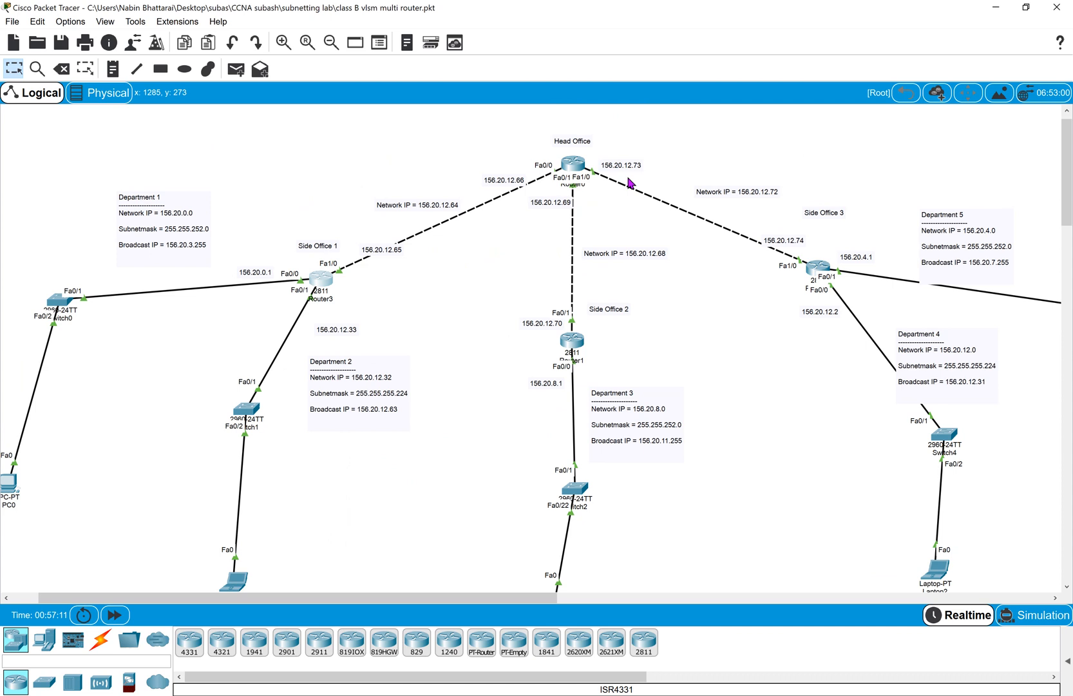
{"action": "left_click_drag", "start_coordinate": [369, 136], "coordinate": [452, 259]}
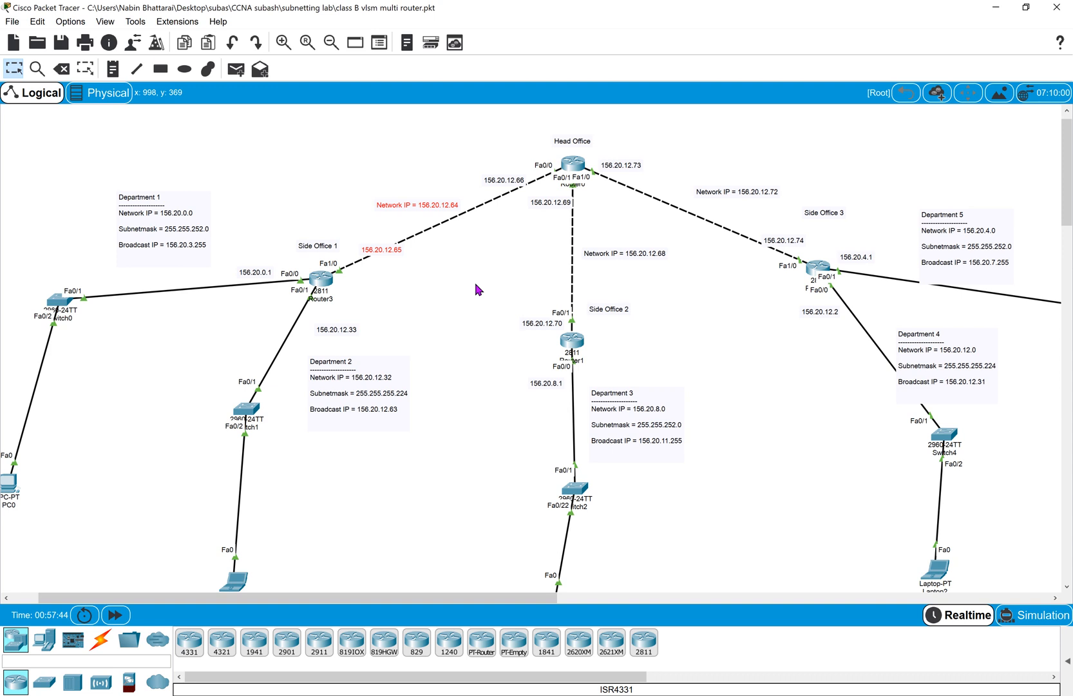
{"action": "left_click", "coordinate": [362, 159]}
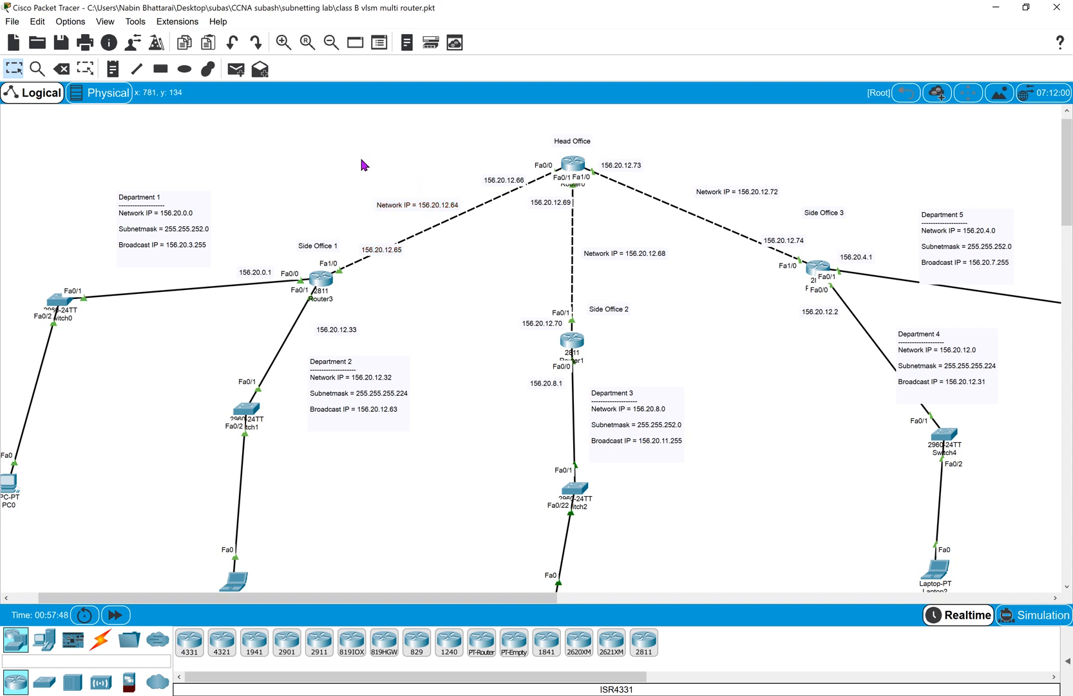
{"action": "left_click_drag", "start_coordinate": [361, 160], "coordinate": [423, 233]}
{"action": "left_click_drag", "start_coordinate": [531, 232], "coordinate": [634, 283]}
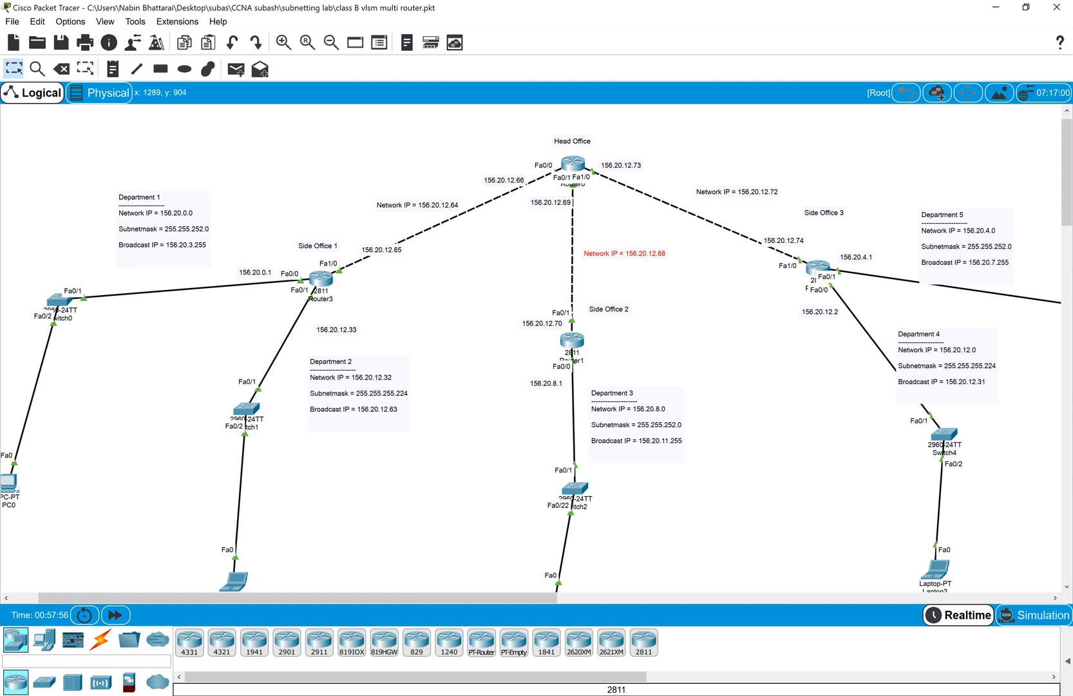
{"action": "scroll", "coordinate": [716, 474], "scroll_direction": "down", "scroll_amount": 3}
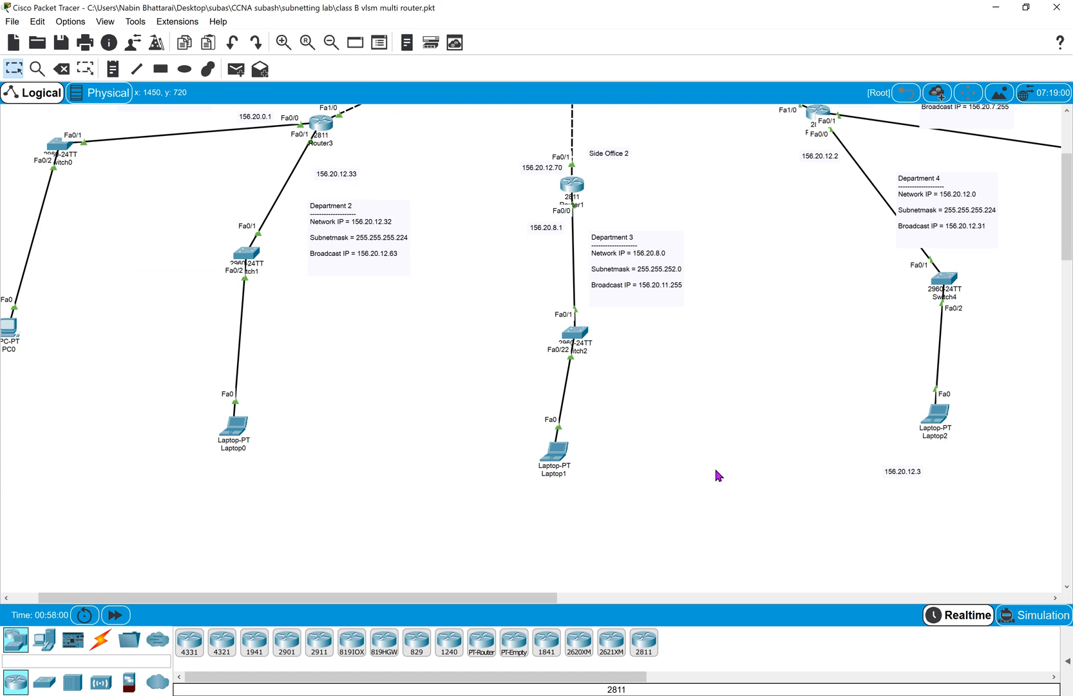
Switch to OneNote and bring up the HW network diagram for 170.90.0.0/16 with the page navigation hidden.
{"action": "key", "text": "alt+Tab"}
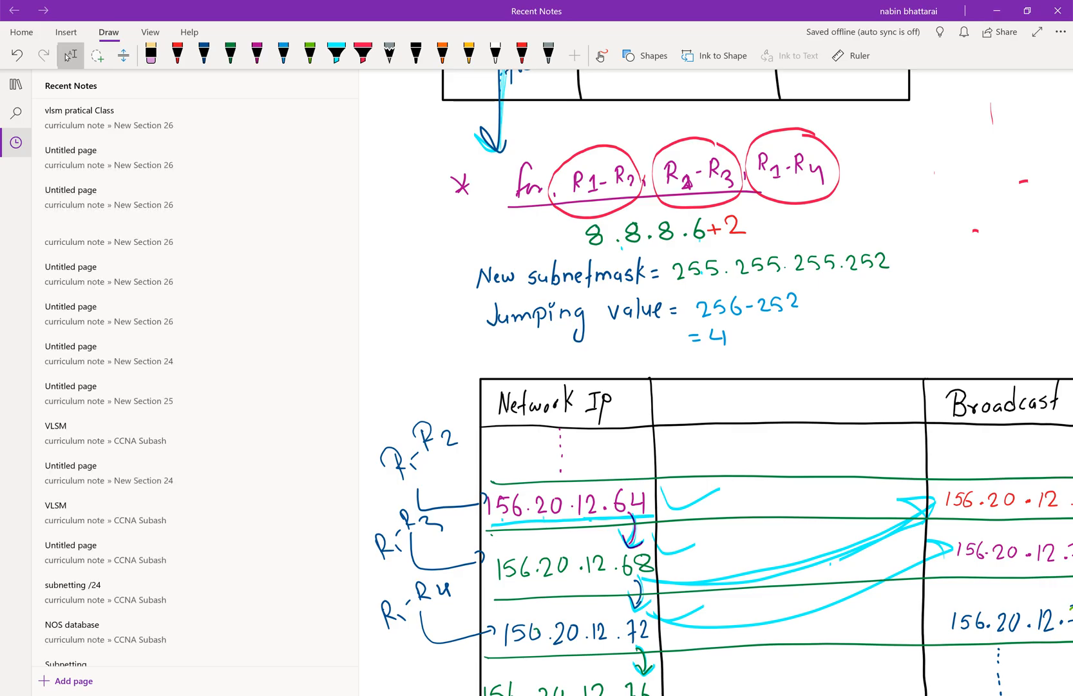
{"action": "scroll", "coordinate": [716, 382], "scroll_direction": "down", "scroll_amount": 10}
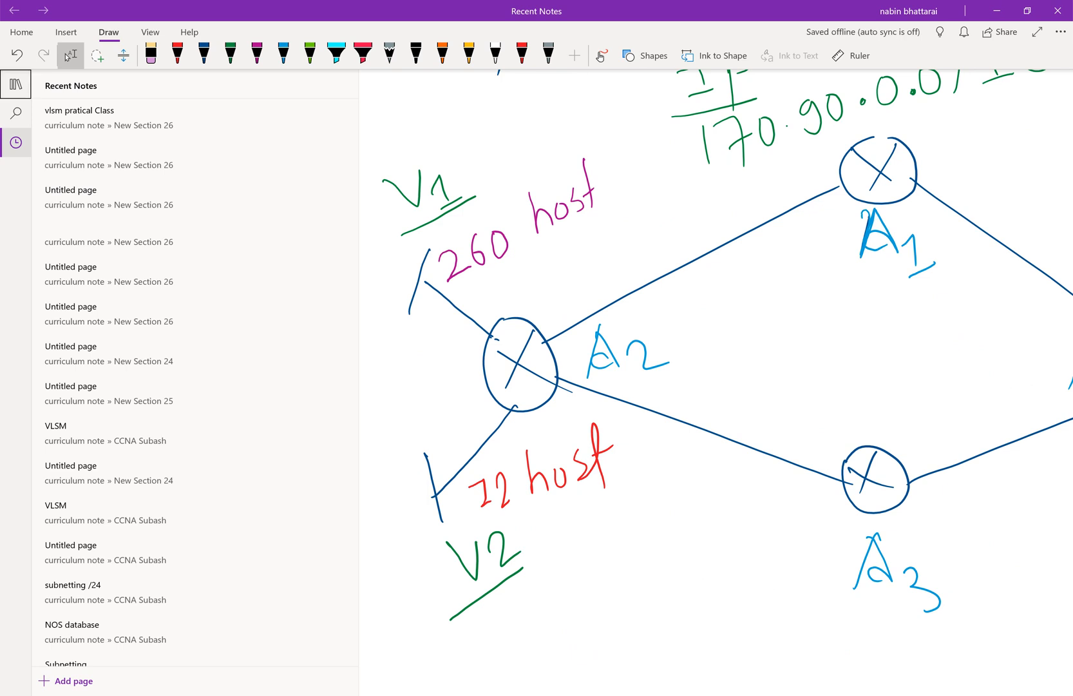
{"action": "left_click", "coordinate": [14, 97]}
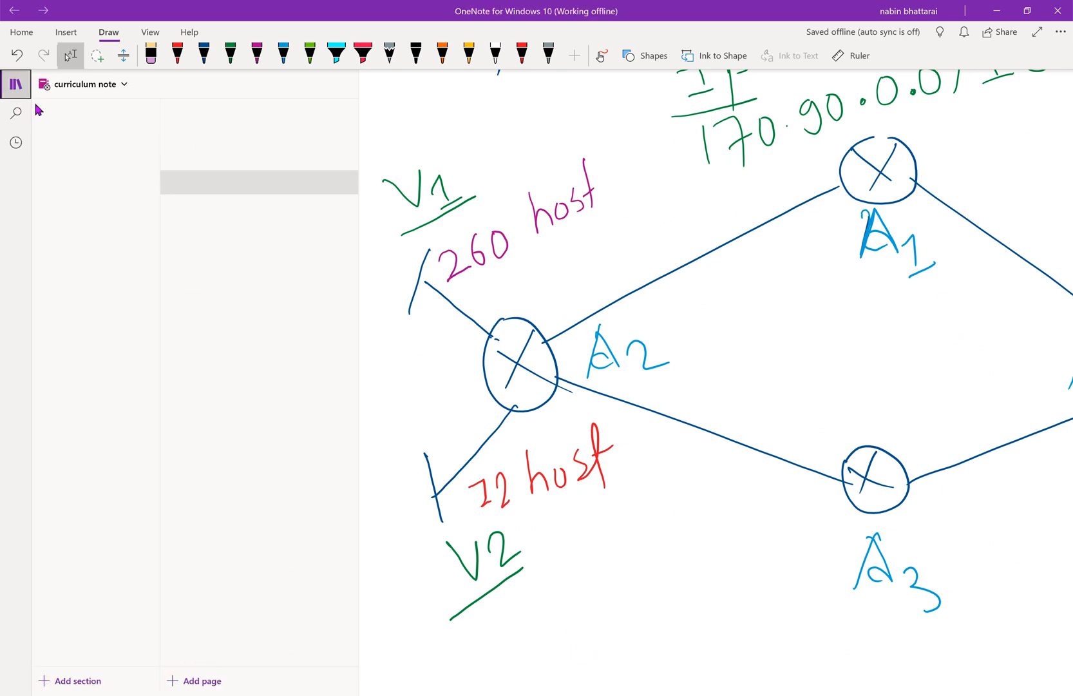
{"action": "left_click", "coordinate": [14, 84]}
{"action": "scroll", "coordinate": [328, 168], "scroll_direction": "up", "scroll_amount": 1}
{"action": "scroll", "coordinate": [328, 169], "scroll_direction": "up", "scroll_amount": 1}
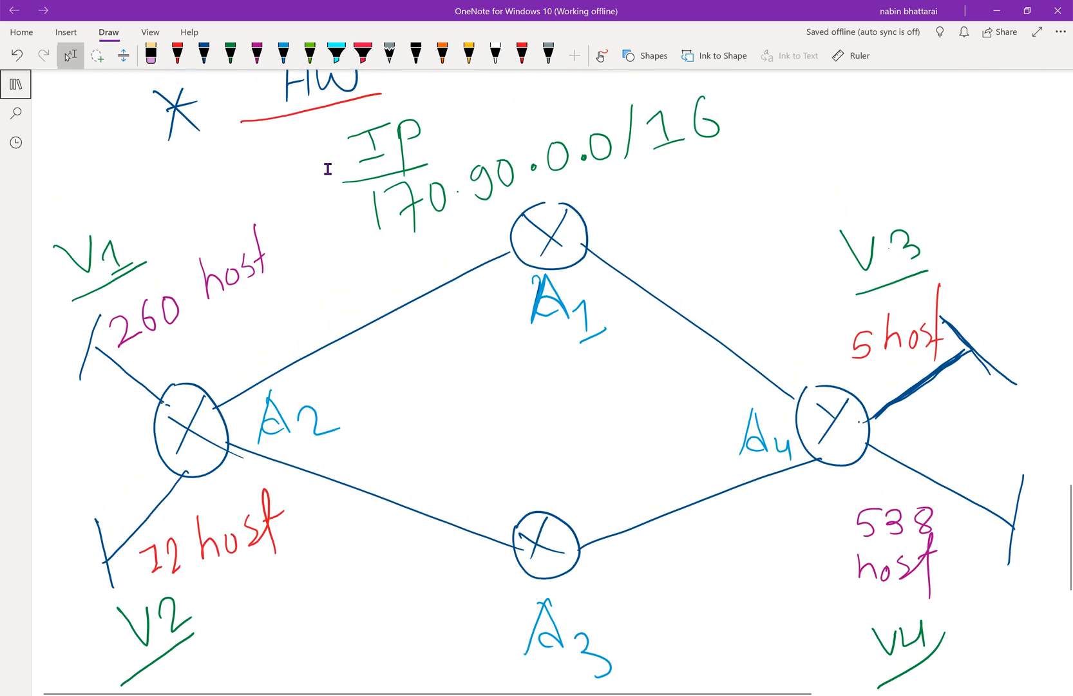
{"action": "scroll", "coordinate": [328, 169], "scroll_direction": "up", "scroll_amount": 1}
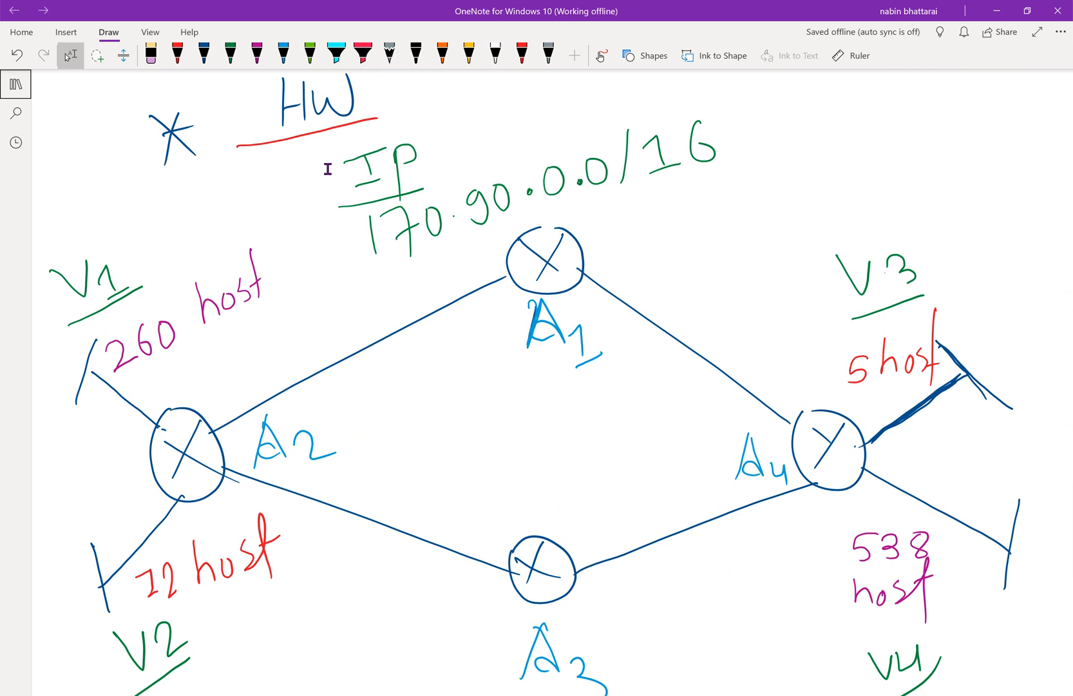
{"action": "scroll", "coordinate": [211, 196], "scroll_direction": "down", "scroll_amount": 1}
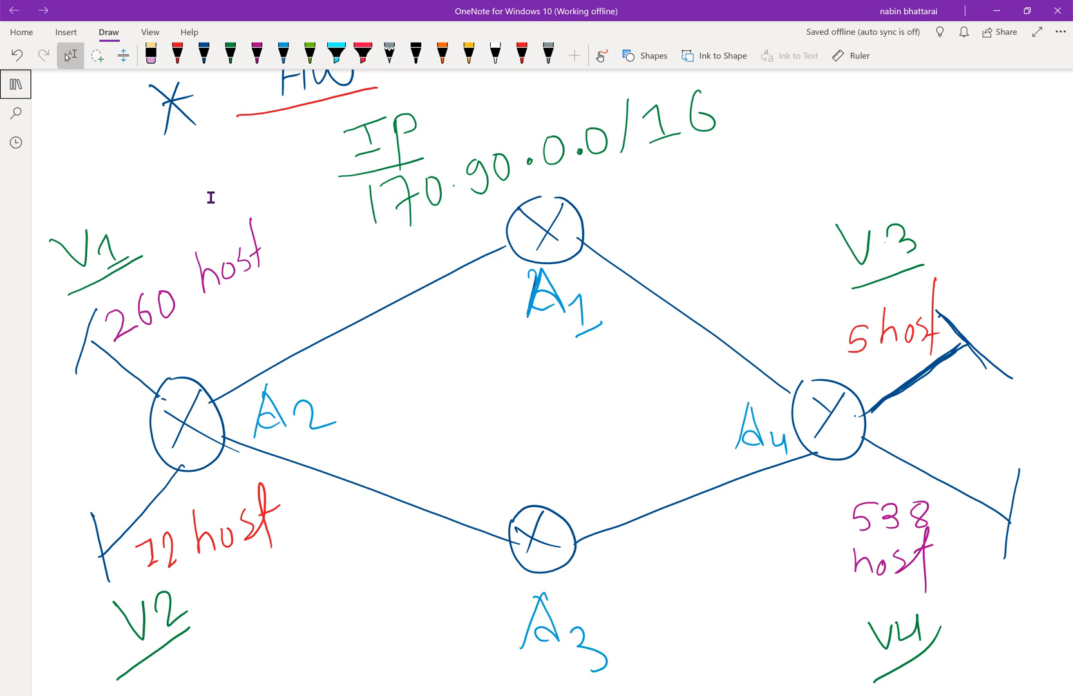
Underline and encircle the V1 label "260 host" in cyan highlighter, and write a circled "262 IP" beneath it.
{"action": "scroll", "coordinate": [211, 197], "scroll_direction": "left", "scroll_amount": 2}
{"action": "mouse_move", "coordinate": [103, 371]}
{"action": "left_mouse_down"}
{"action": "mouse_move", "coordinate": [255, 275]}
{"action": "mouse_move", "coordinate": [148, 349]}
{"action": "left_mouse_up"}
{"action": "mouse_move", "coordinate": [224, 333]}
{"action": "left_mouse_down"}
{"action": "mouse_move", "coordinate": [250, 348]}
{"action": "mouse_move", "coordinate": [285, 314]}
{"action": "left_mouse_up"}
{"action": "mouse_move", "coordinate": [288, 279]}
{"action": "left_mouse_down"}
{"action": "mouse_move", "coordinate": [285, 291]}
{"action": "mouse_move", "coordinate": [315, 312]}
{"action": "mouse_move", "coordinate": [313, 294]}
{"action": "left_mouse_up"}
{"action": "mouse_move", "coordinate": [335, 253]}
{"action": "left_mouse_down"}
{"action": "mouse_move", "coordinate": [281, 274]}
{"action": "mouse_move", "coordinate": [216, 363]}
{"action": "mouse_move", "coordinate": [332, 325]}
{"action": "mouse_move", "coordinate": [335, 255]}
{"action": "left_mouse_up"}
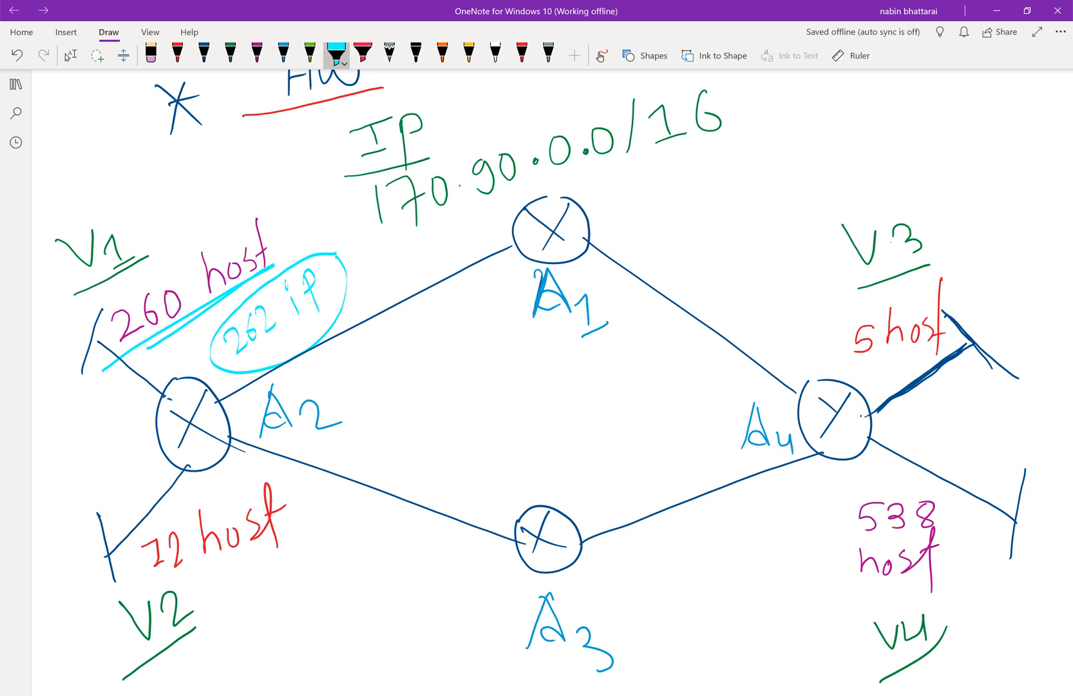
{"action": "mouse_move", "coordinate": [142, 264]}
{"action": "left_mouse_down"}
{"action": "mouse_move", "coordinate": [255, 192]}
{"action": "mouse_move", "coordinate": [293, 242]}
{"action": "mouse_move", "coordinate": [135, 352]}
{"action": "mouse_move", "coordinate": [73, 314]}
{"action": "mouse_move", "coordinate": [149, 256]}
{"action": "left_mouse_up"}
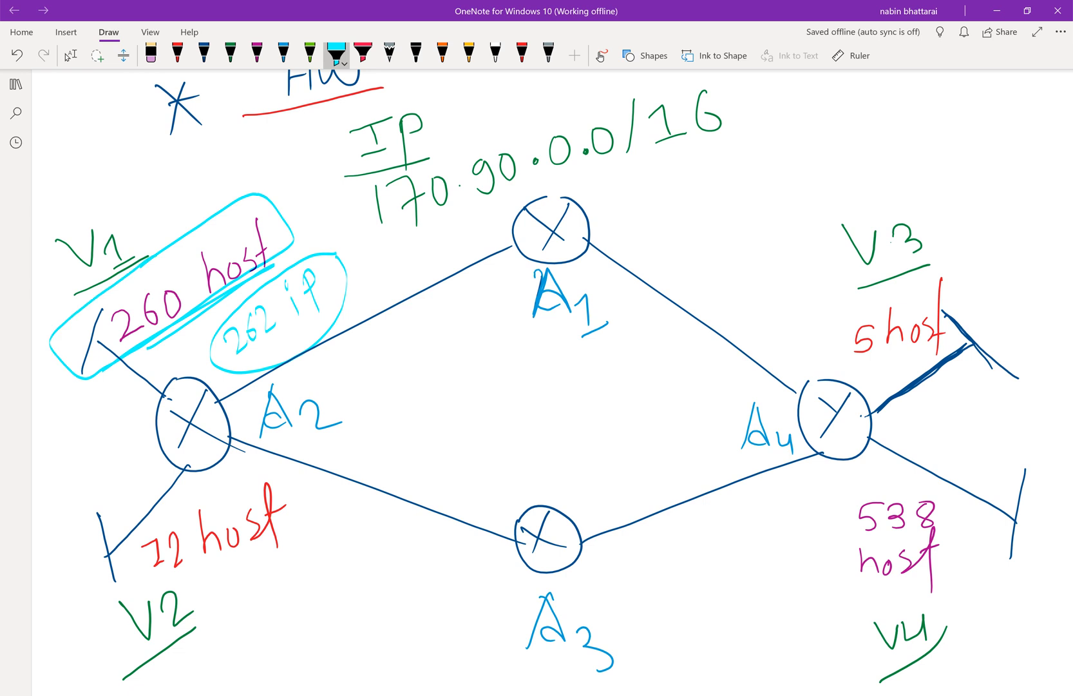